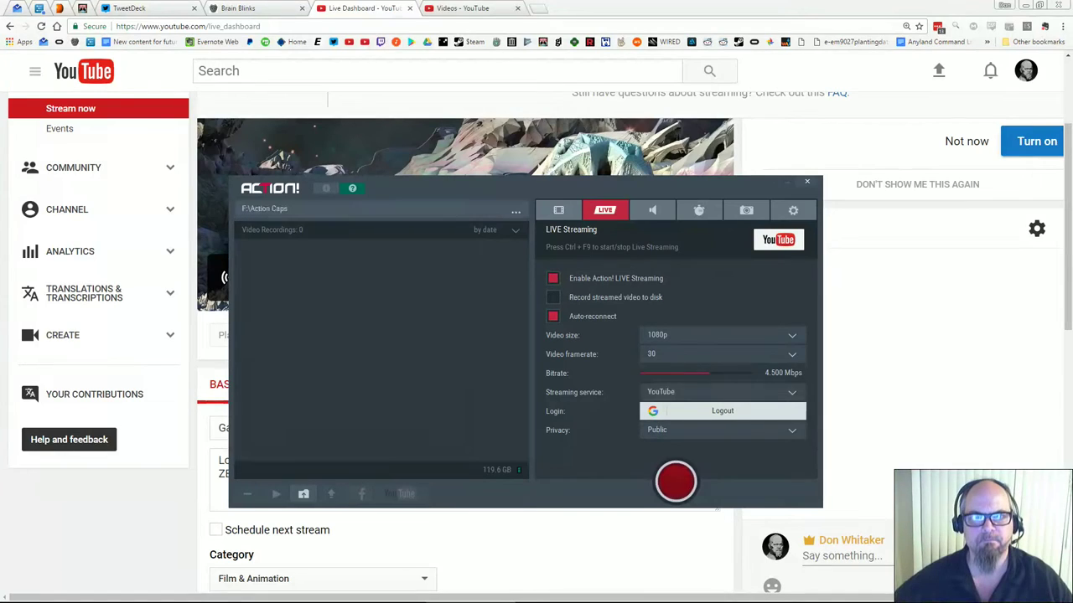
# Start live streaming to YouTube from Action! and put its window away to return to the live dashboard
pyautogui.hotkey('ctrl', 'F9')
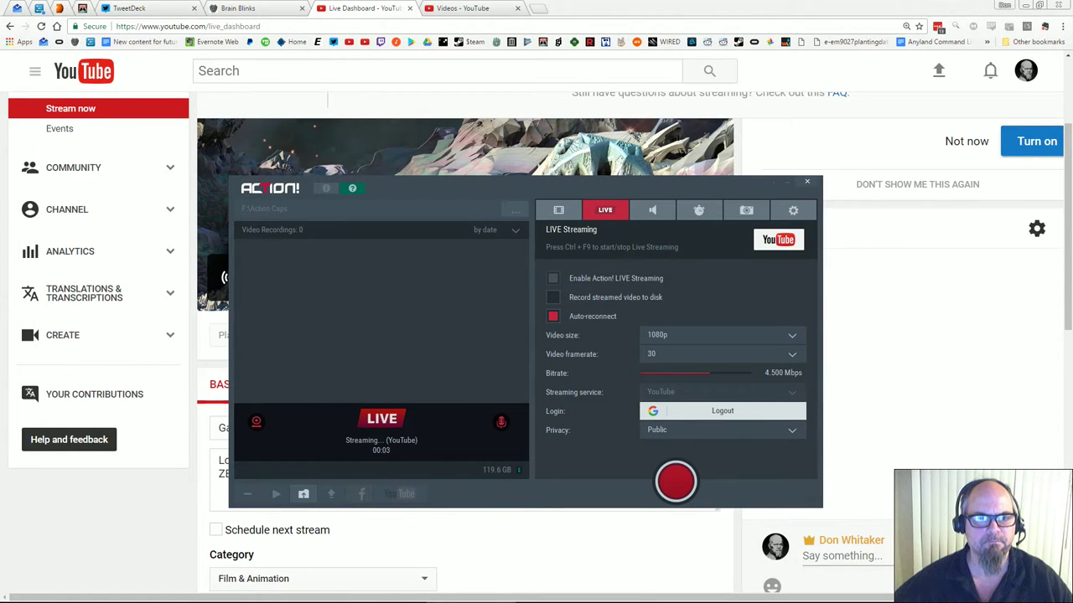
pyautogui.hotkey('alt', 'Tab')
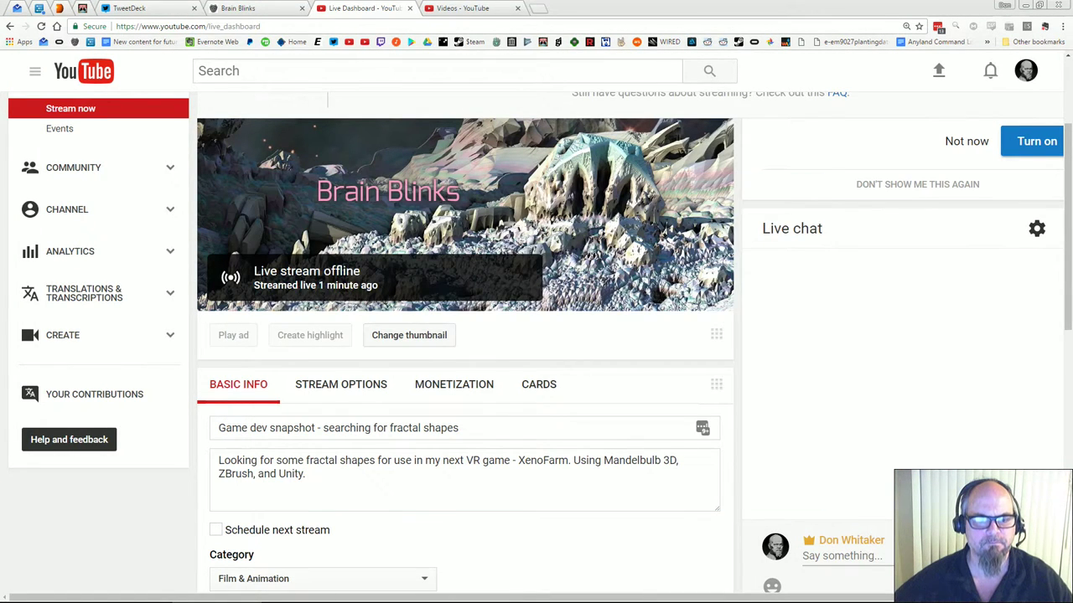
pyautogui.click(459, 591)
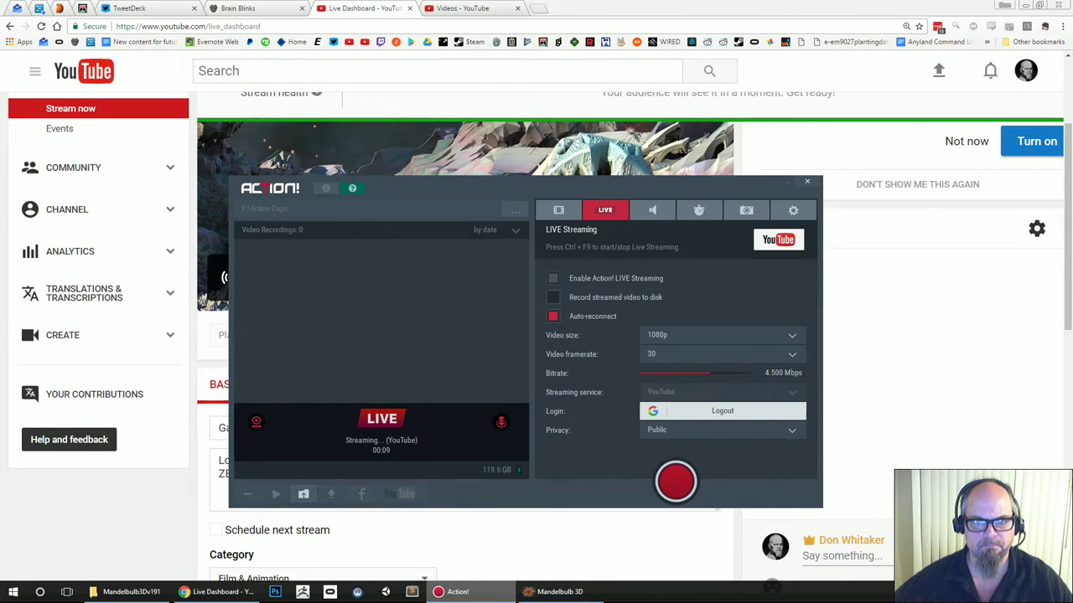
pyautogui.click(459, 592)
# Check the stream status on the YouTube live dashboard and pause the live preview player
pyautogui.scroll(3, 454, 387)
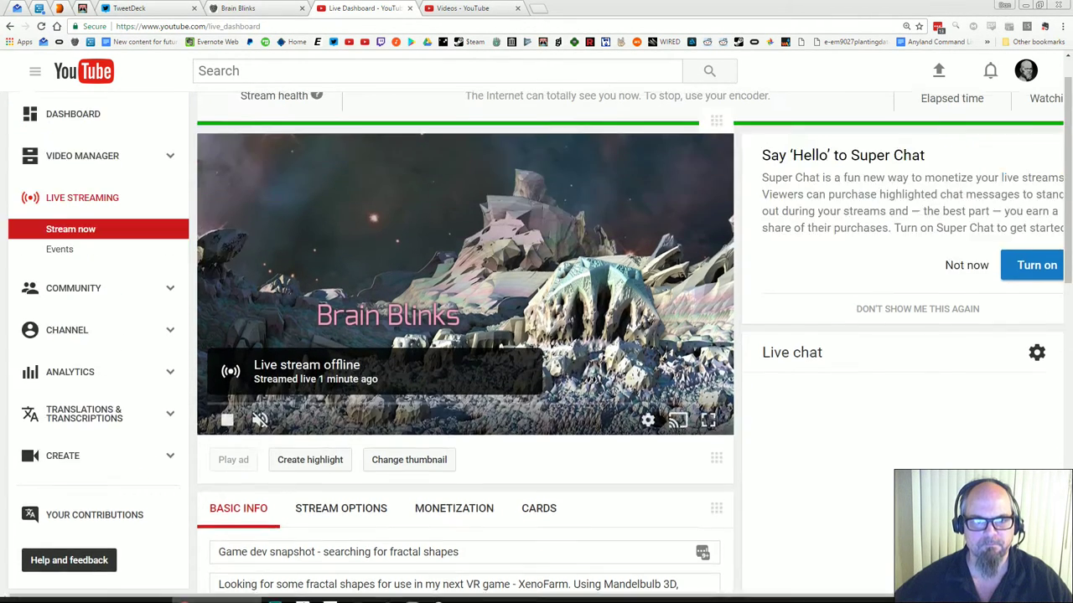
pyautogui.scroll(-1, 454, 388)
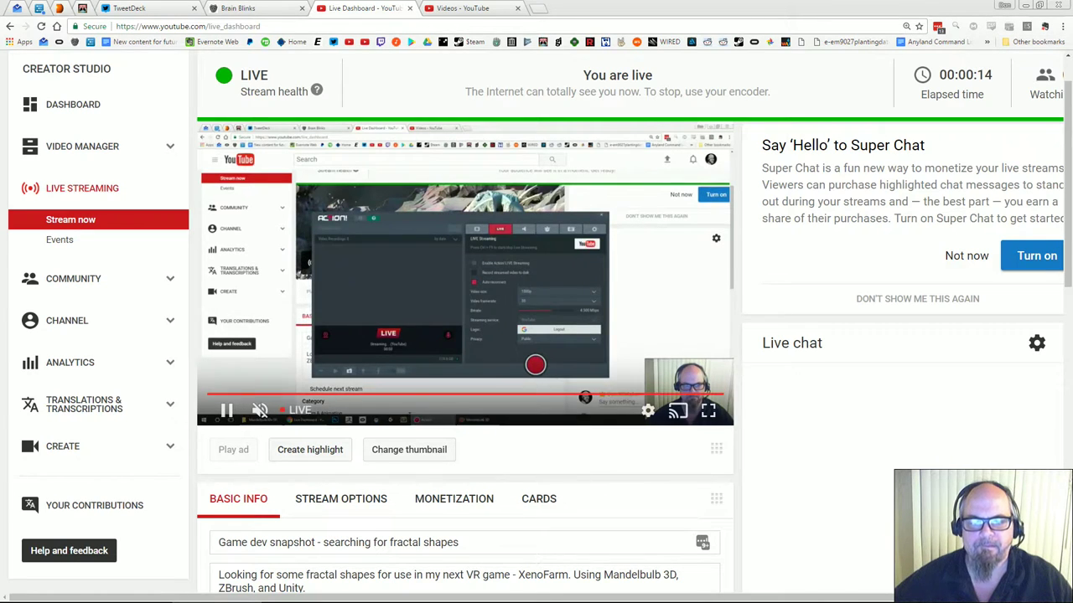
pyautogui.click(227, 410)
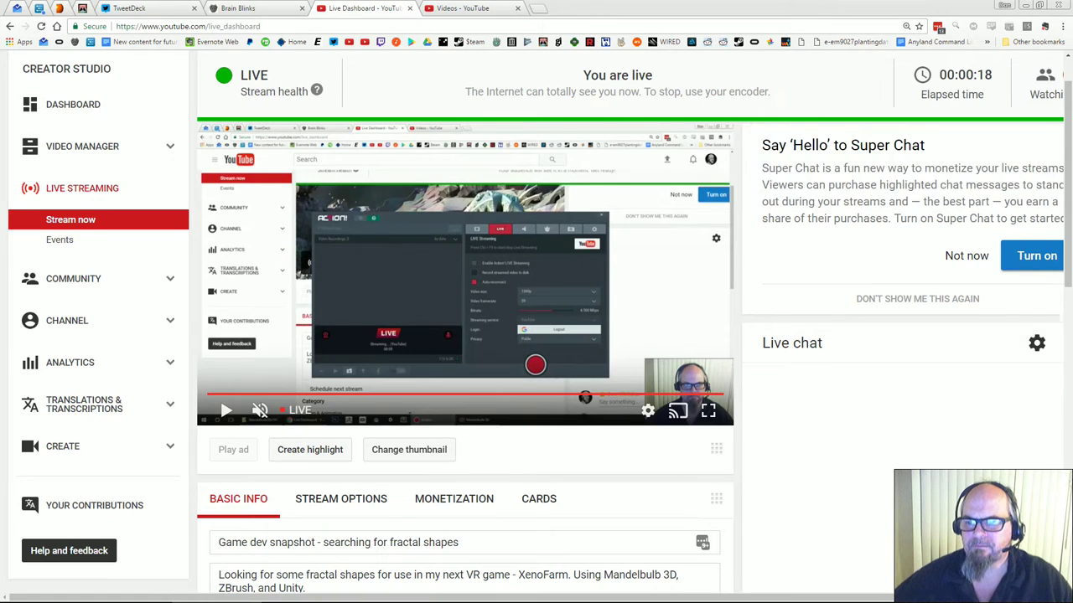
pyautogui.scroll(-2, 536, 335)
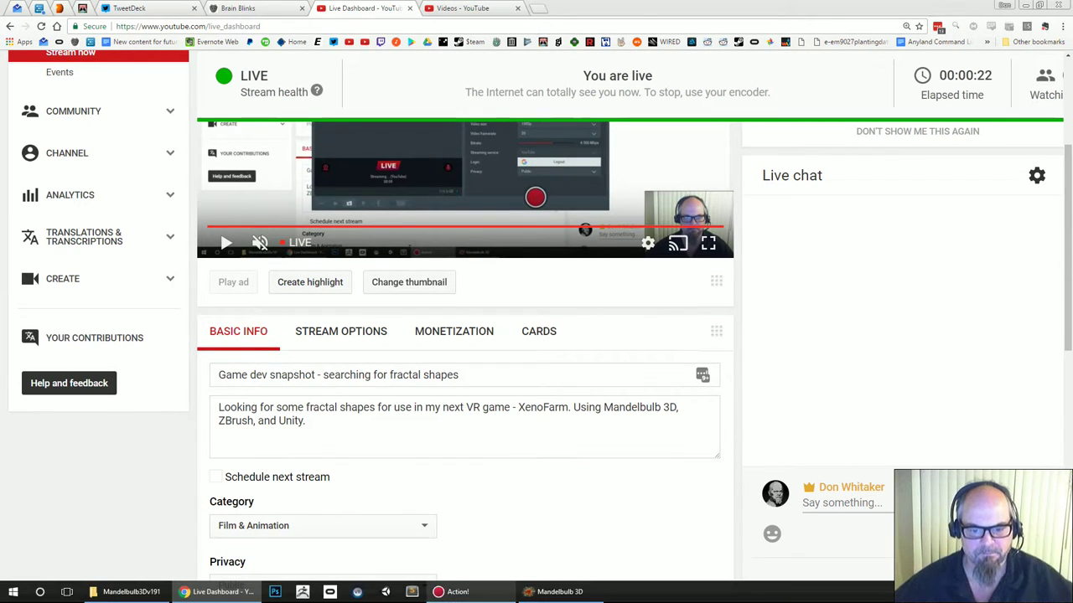
# Switch to Mandelbulb 3D and move the Navigator window away from the rendered shapes in the main window
pyautogui.click(557, 591)
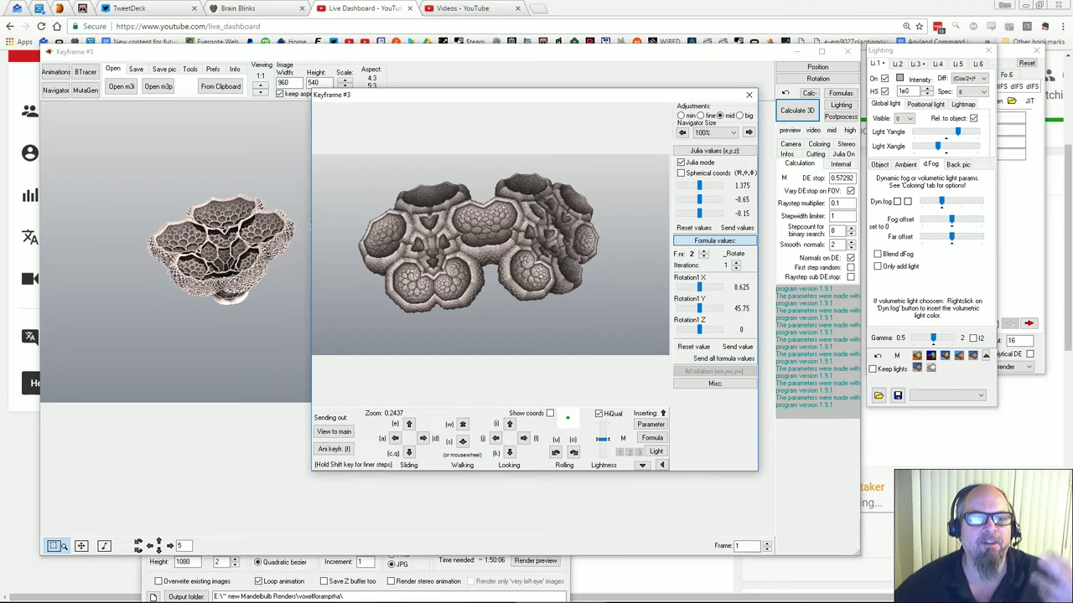
pyautogui.moveTo(464, 95); pyautogui.dragTo(600, 159)
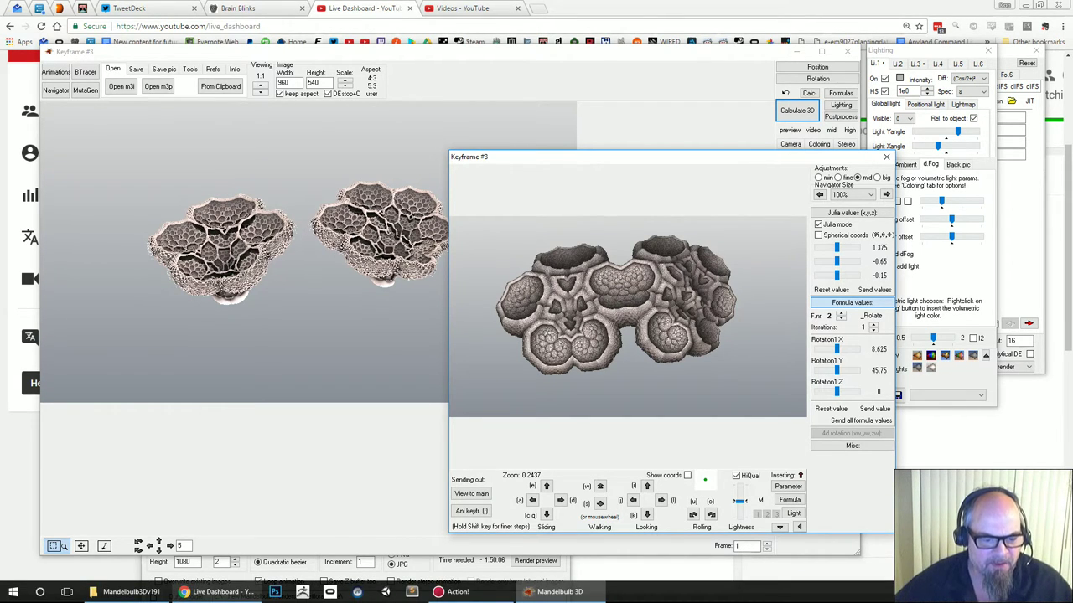
# Switch to the browser, open the XenoFarm page on the Brain Blinks site and look through its description and screenshots
pyautogui.click(218, 592)
pyautogui.click(251, 8)
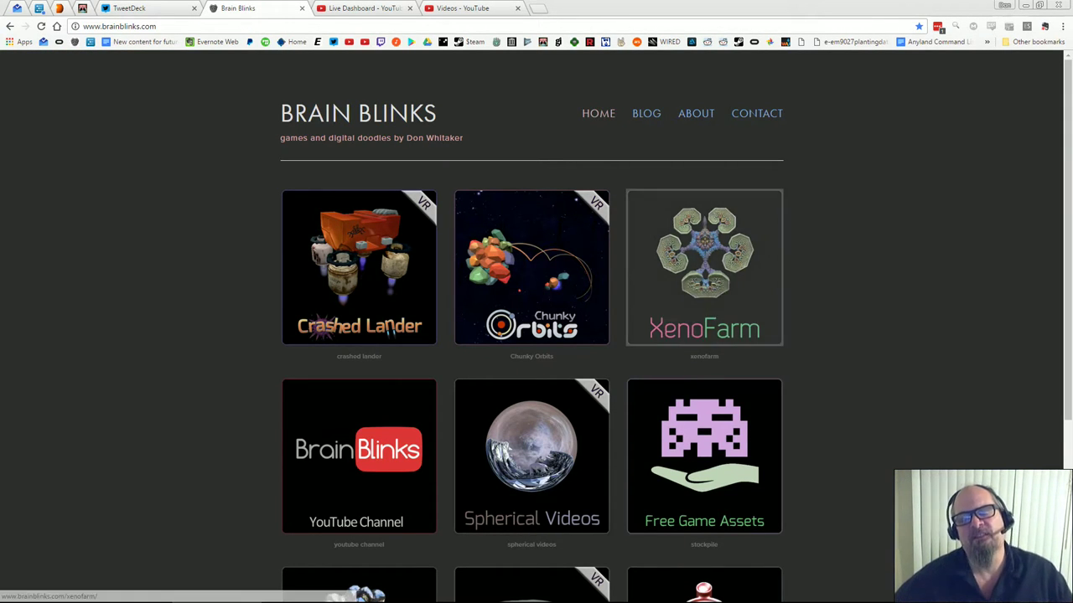
pyautogui.click(704, 268)
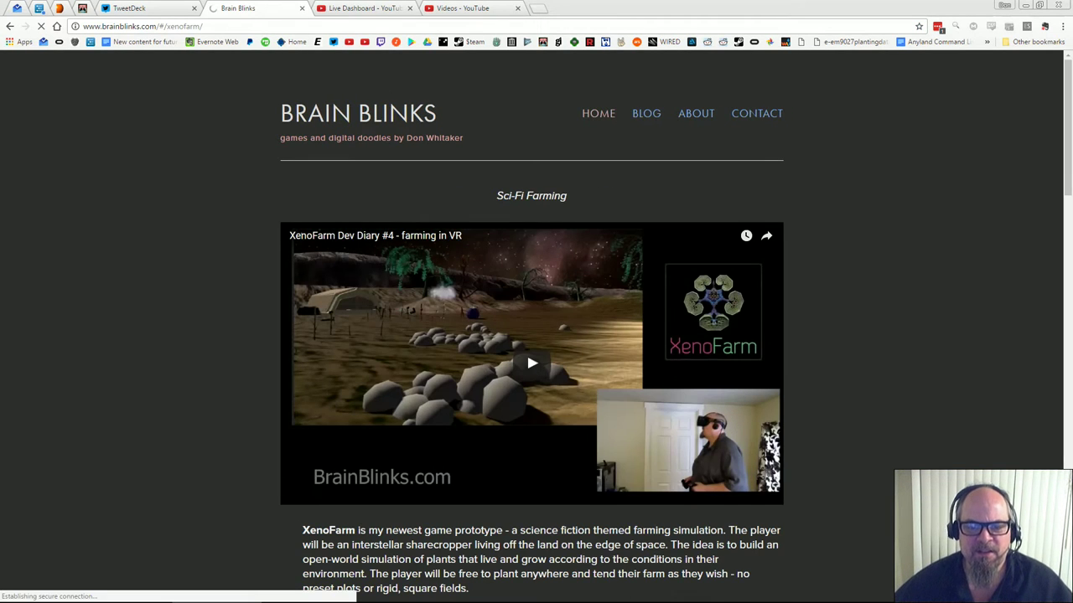
pyautogui.scroll(-2, 536, 336)
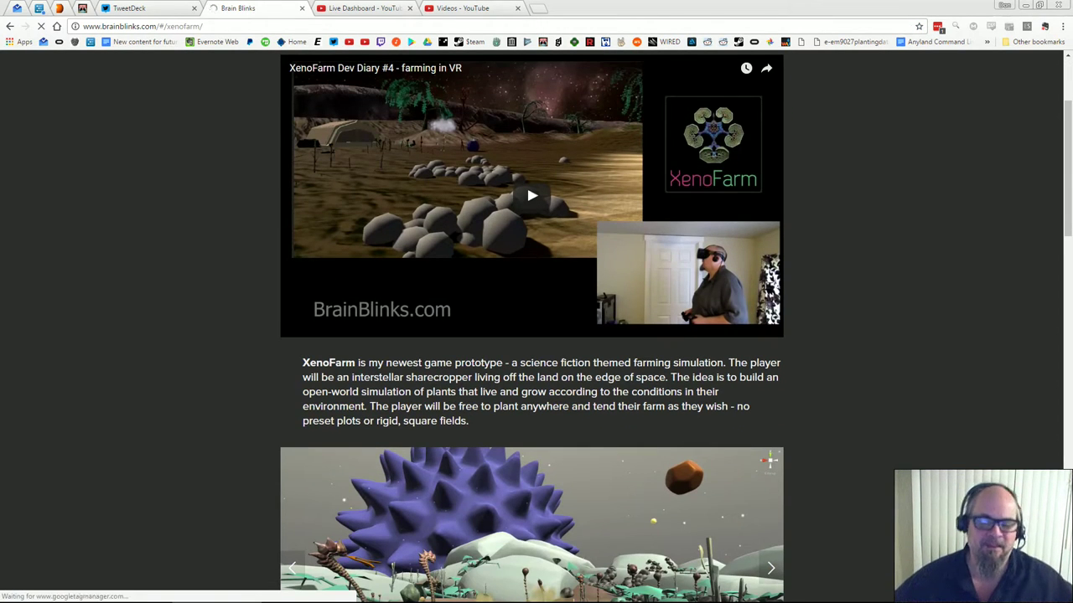
pyautogui.scroll(-2, 526, 160)
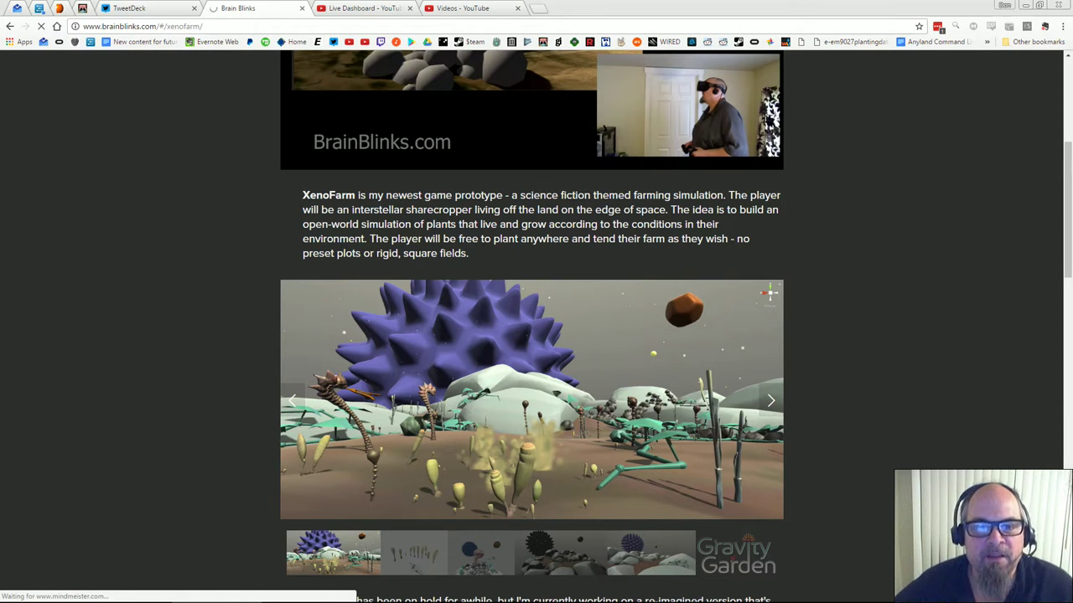
pyautogui.scroll(-2, 532, 326)
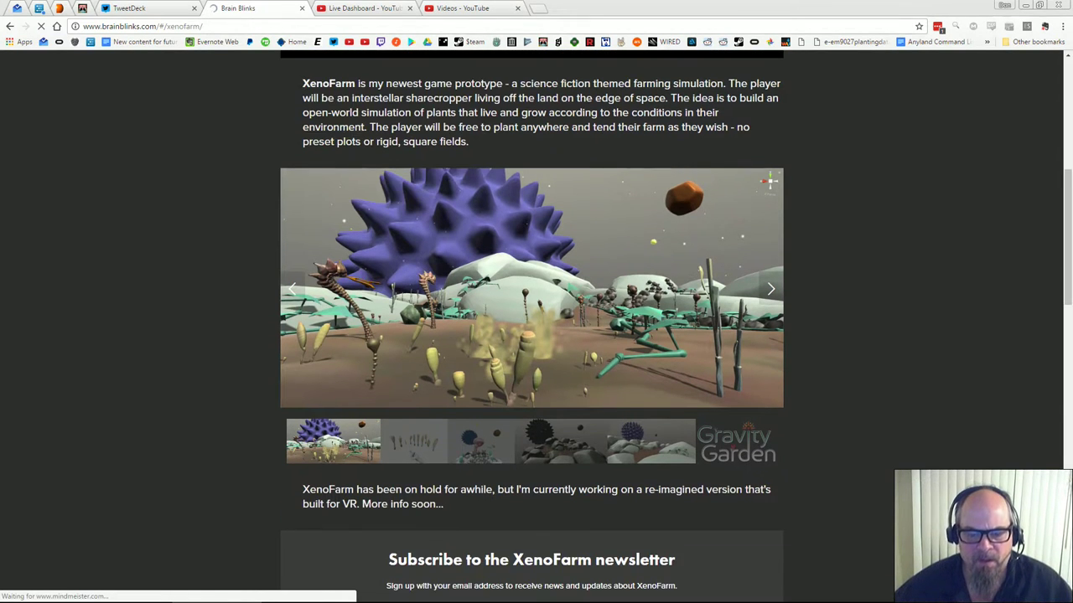
pyautogui.scroll(1, 532, 327)
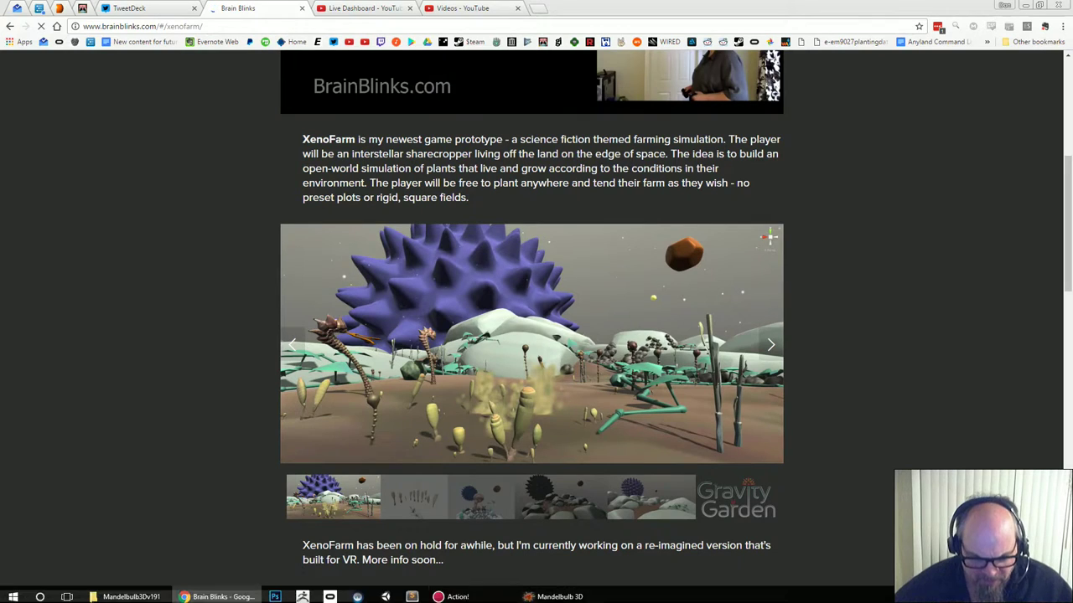
# Switch to Mandelbulb 3D, reposition the Navigator in front of the main window and set formula 2's Rotation1 Y to 46.875
pyautogui.click(553, 592)
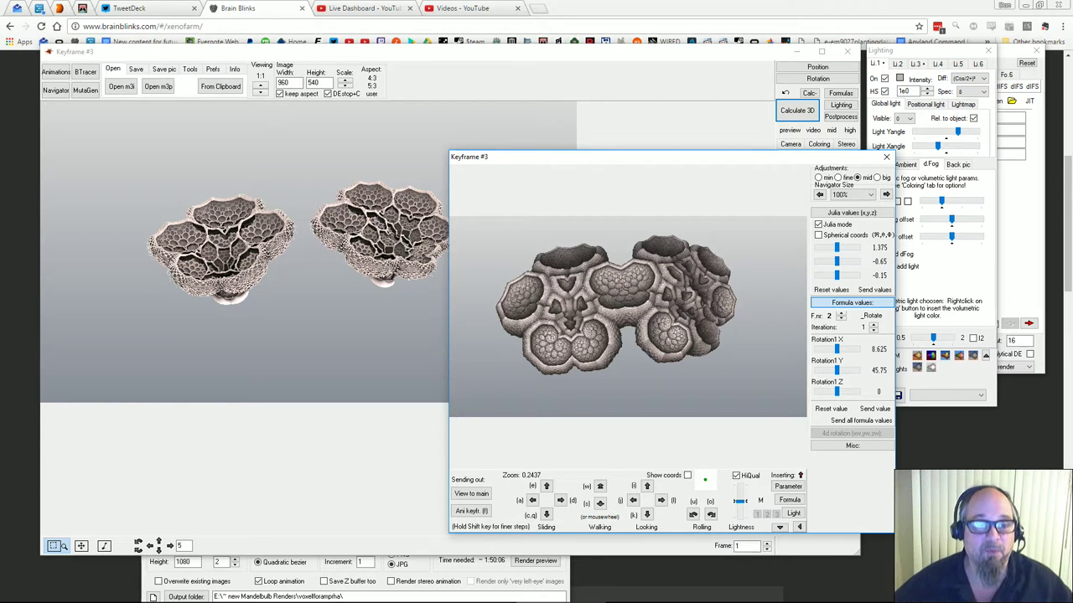
pyautogui.moveTo(692, 157); pyautogui.dragTo(681, 127)
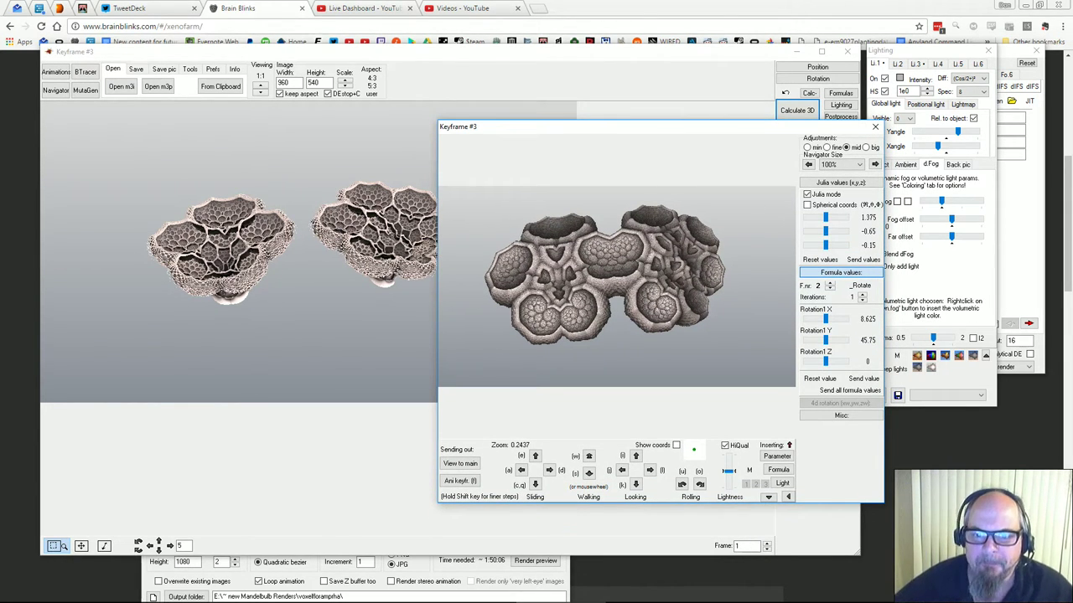
pyautogui.moveTo(682, 126); pyautogui.dragTo(707, 130)
pyautogui.click(671, 52)
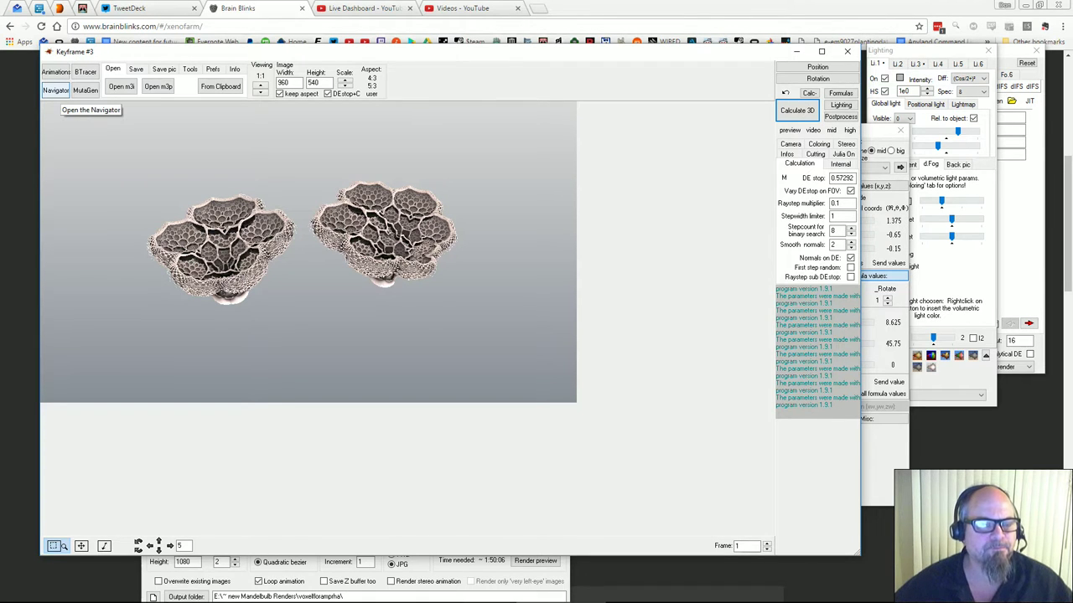
pyautogui.click(56, 89)
pyautogui.moveTo(654, 132); pyautogui.dragTo(629, 170)
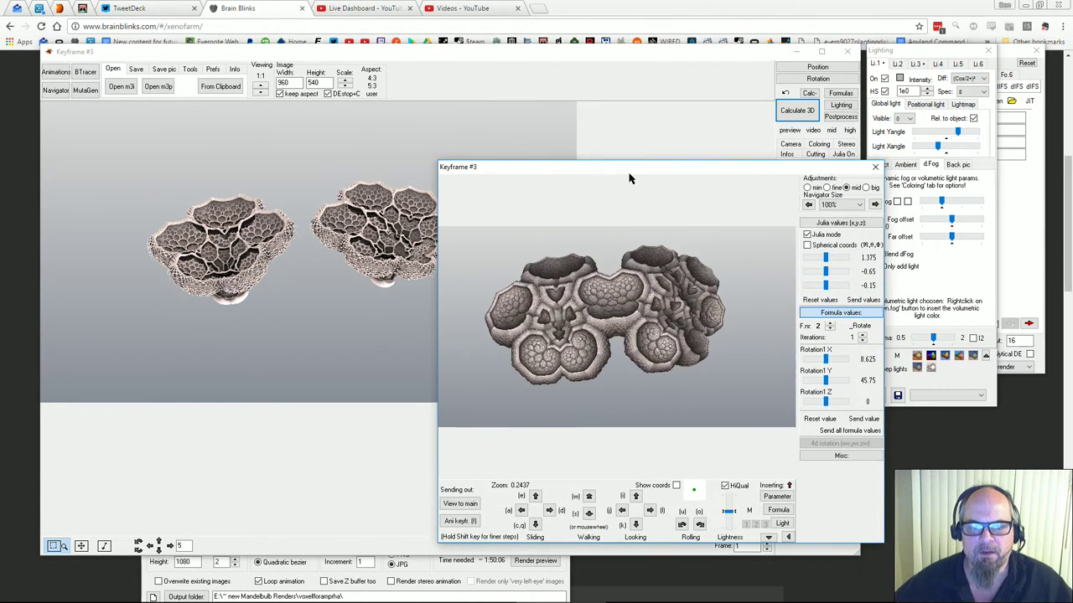
pyautogui.moveTo(826, 381)
pyautogui.mouseDown()
pyautogui.moveTo(806, 381)
pyautogui.moveTo(826, 380)
pyautogui.mouseUp()
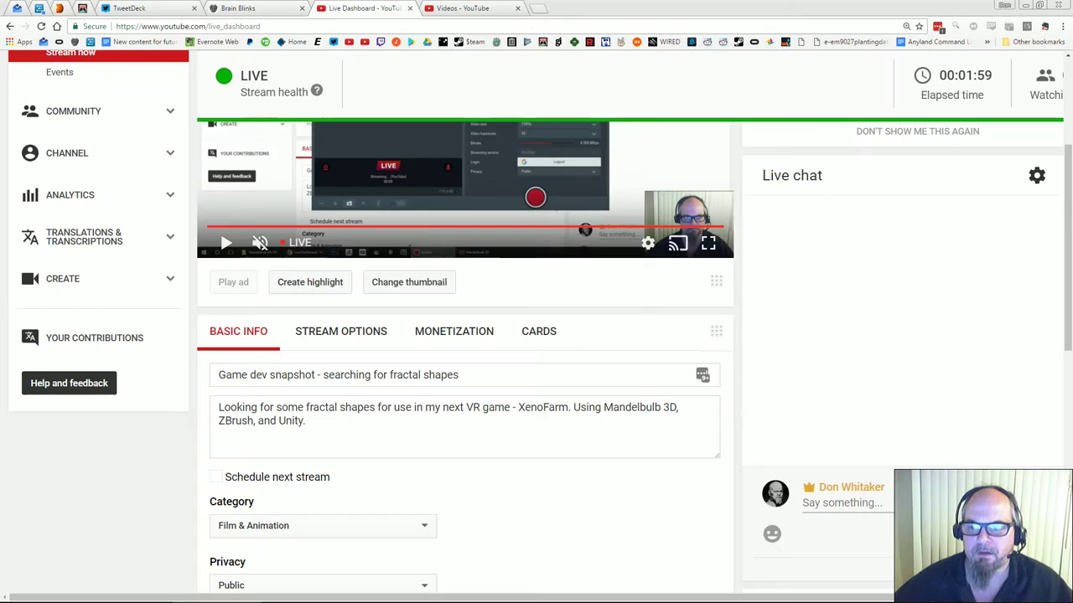
# Switch to the YouTube live dashboard in the browser and check the stream's status and basic info
pyautogui.click(386, 9)
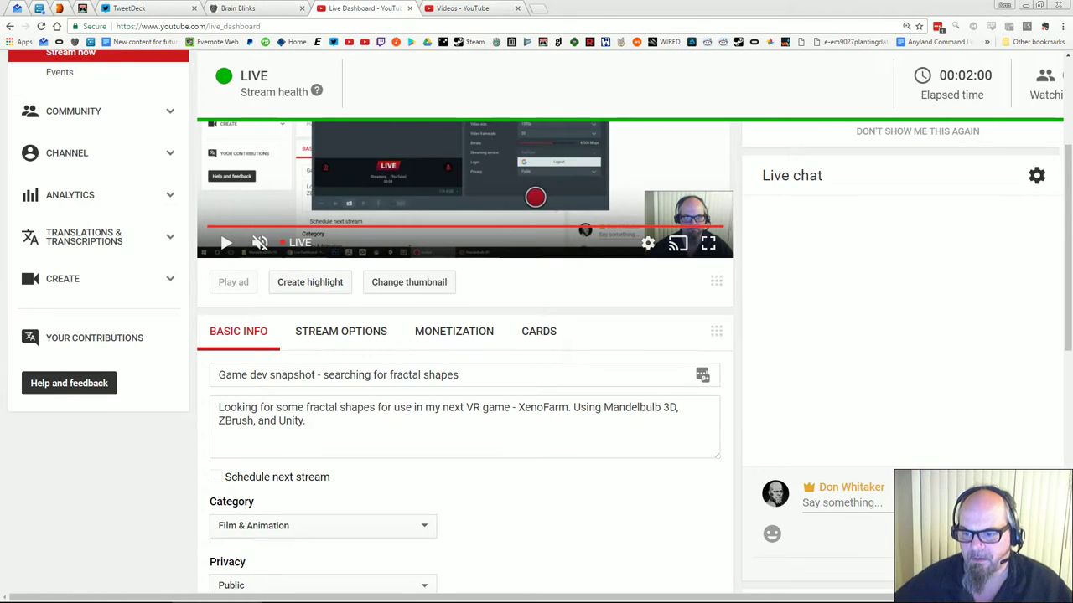
pyautogui.scroll(-2, 537, 336)
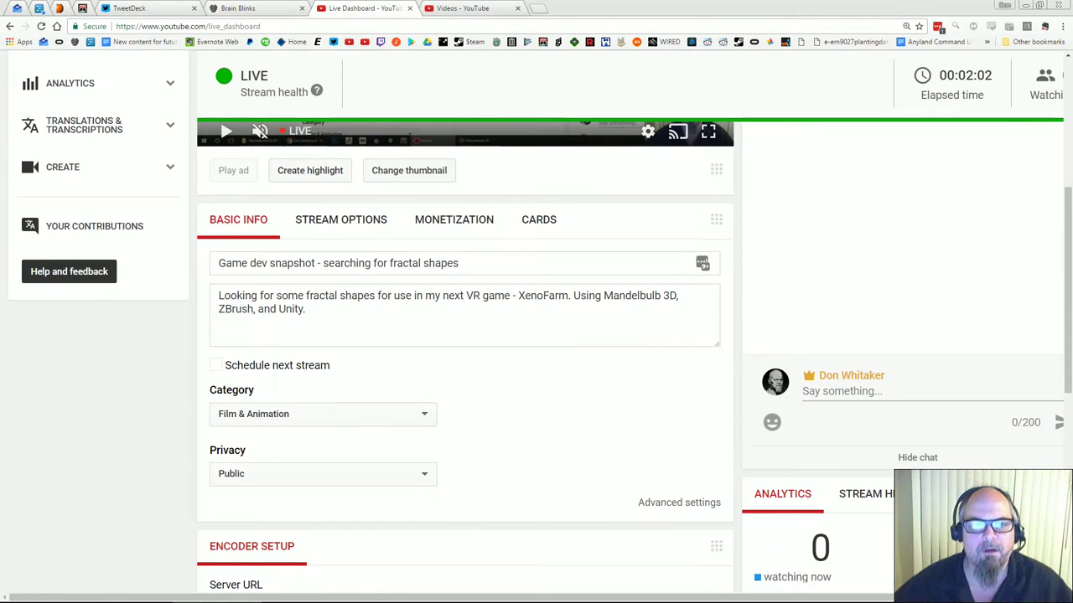
pyautogui.hotkey('ctrl', 'Tab')
pyautogui.hotkey('ctrl', 'shift', 'Tab')
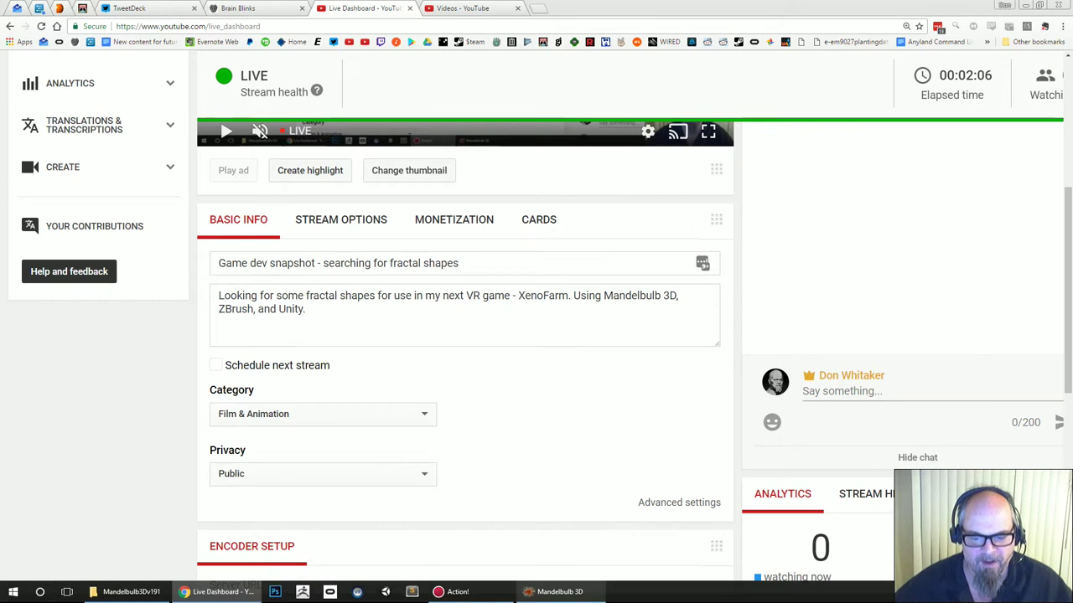
# Switch to Mandelbulb 3D, move the Navigator clear of the renders and set formula 2's Rotation1 Y to 24.375
pyautogui.click(559, 592)
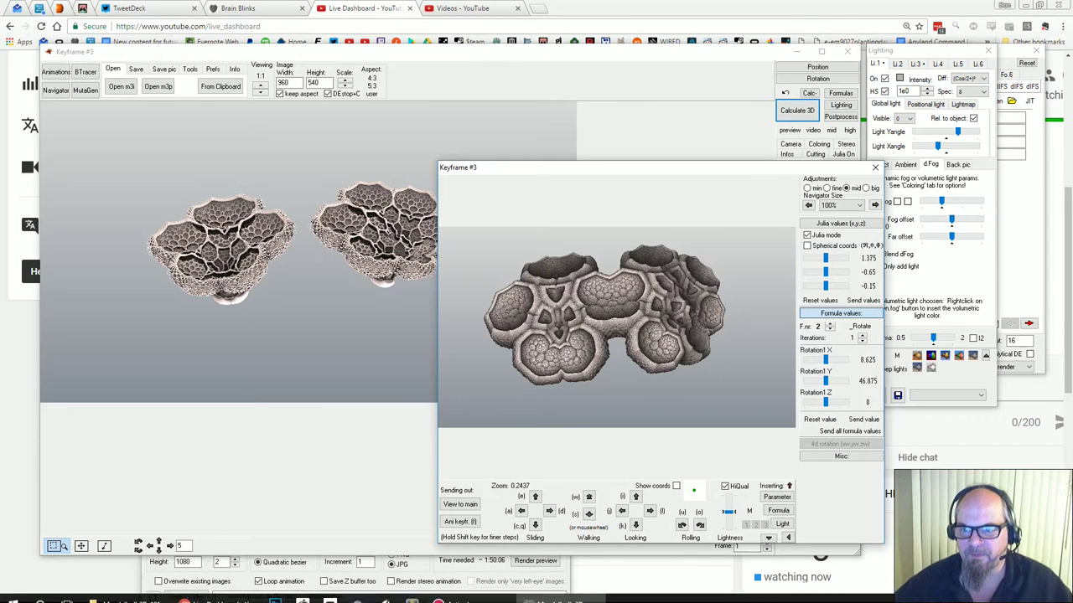
pyautogui.moveTo(642, 172); pyautogui.dragTo(658, 207)
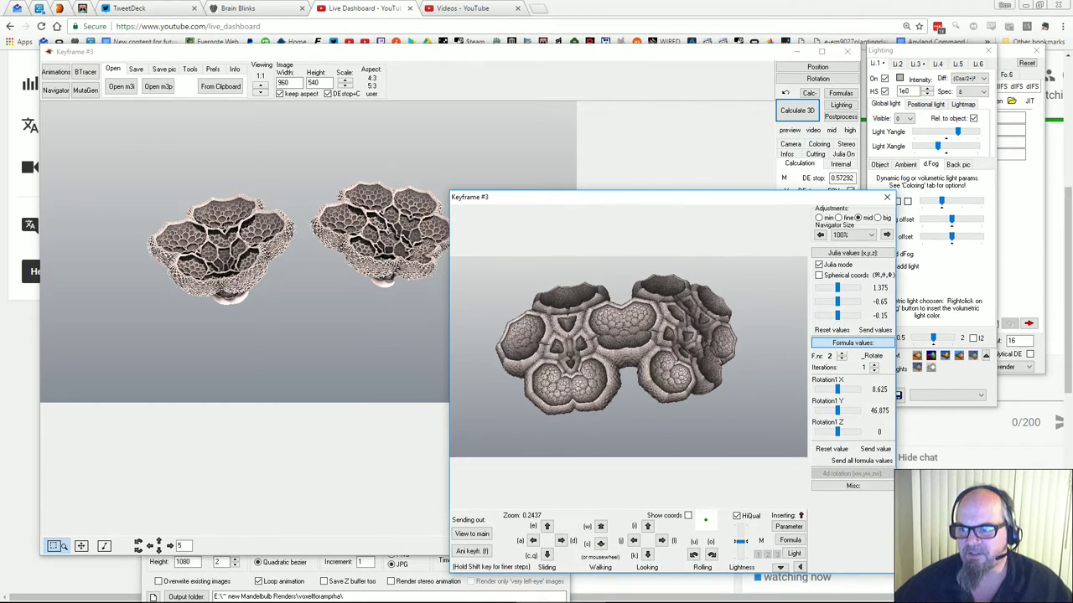
pyautogui.hotkey('alt', 'Tab')
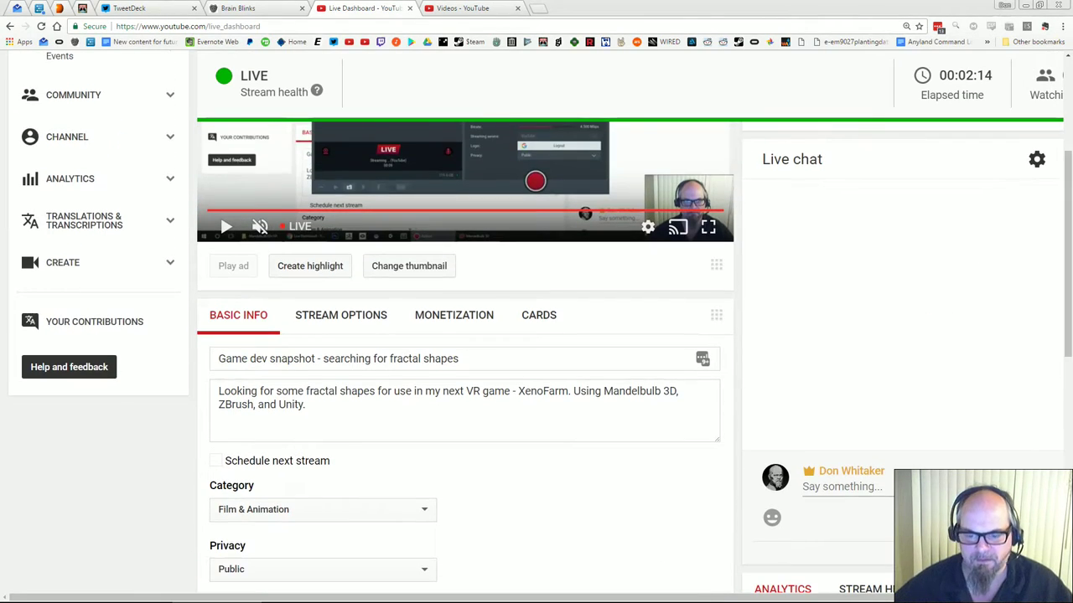
pyautogui.moveTo(560, 597)
pyautogui.hotkey('alt', 'Tab')
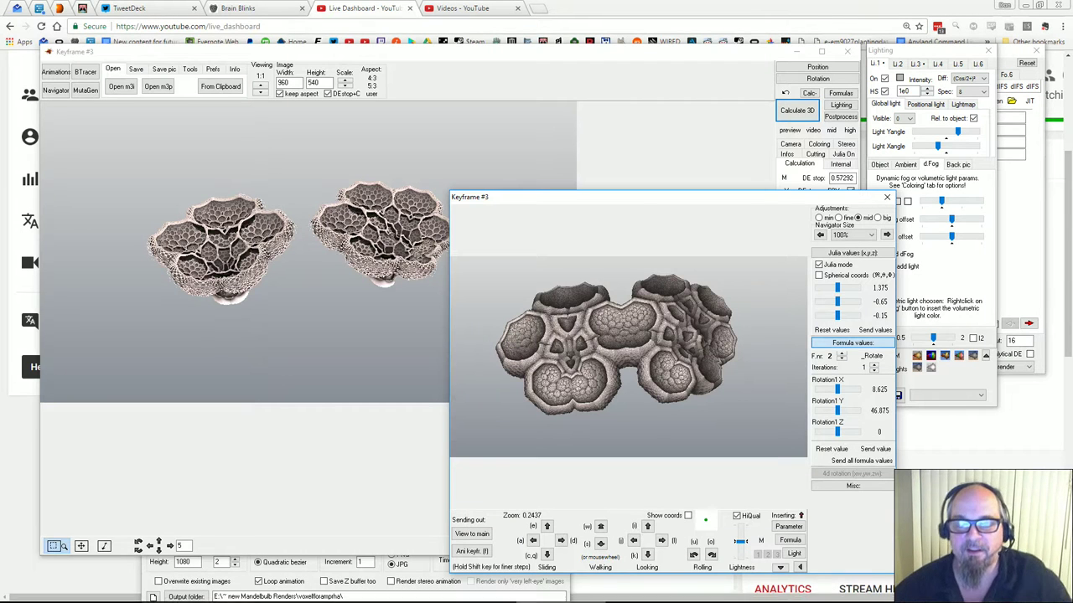
pyautogui.moveTo(586, 201); pyautogui.dragTo(595, 205)
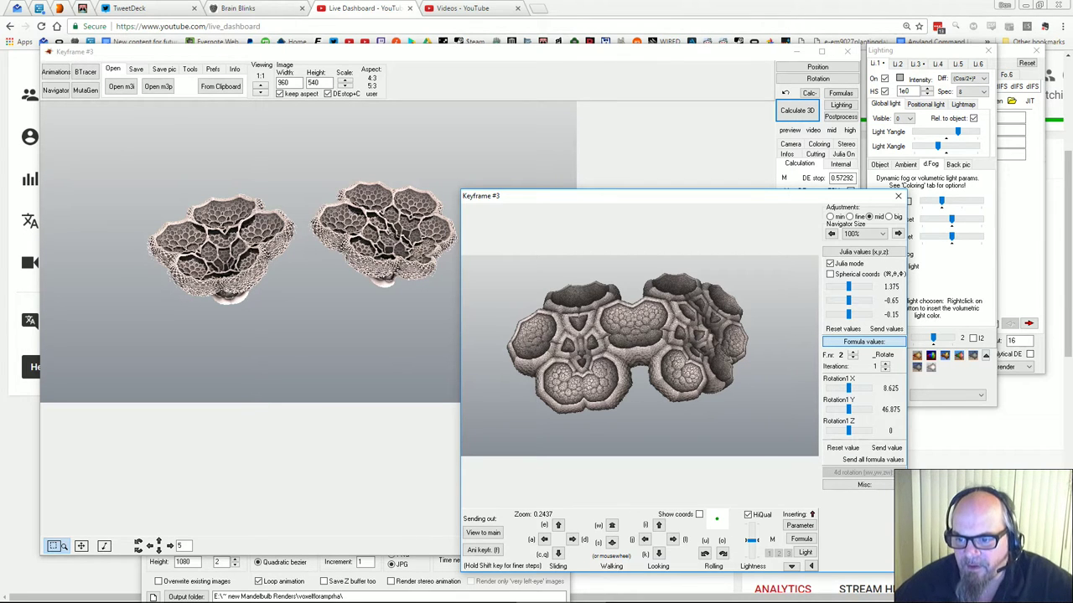
pyautogui.moveTo(848, 409); pyautogui.dragTo(832, 409)
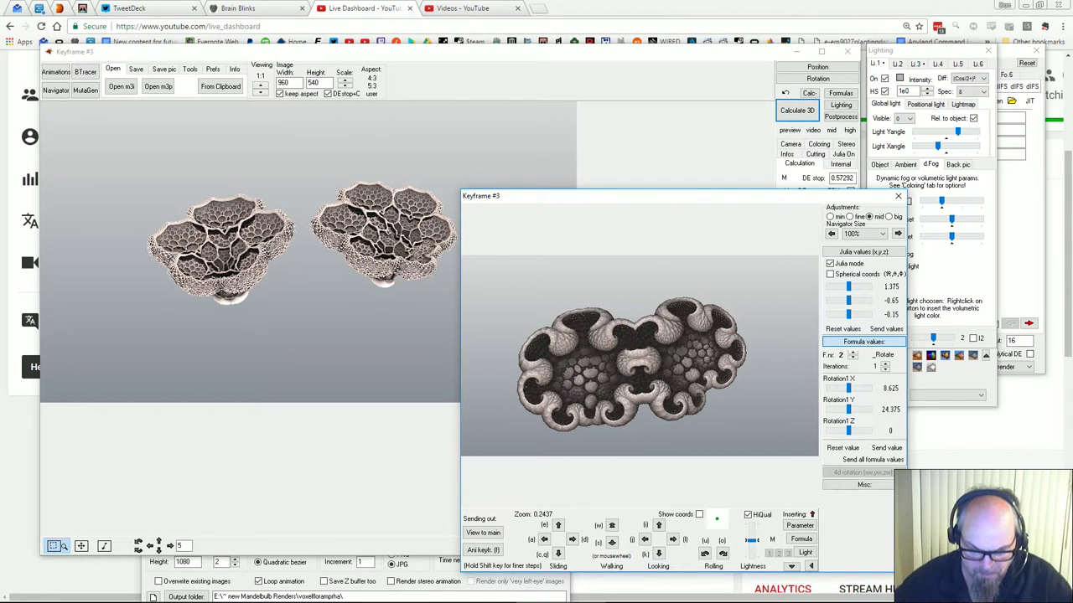
# Walk the Navigator camera back and forth to view the reshaped fractal from different distances
pyautogui.press('s')
pyautogui.press('e')
pyautogui.press('s')
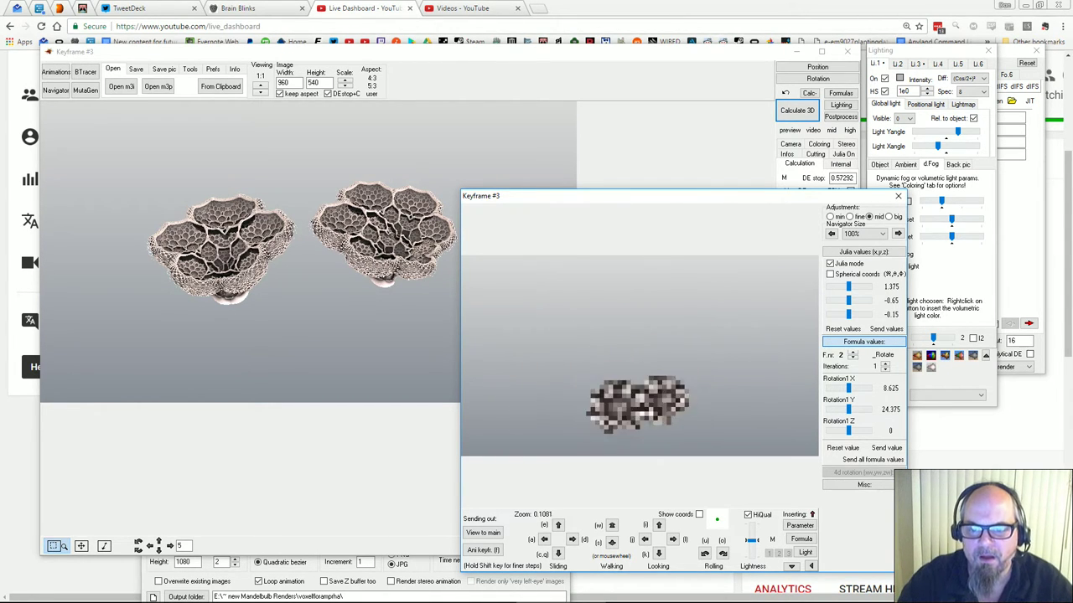
pyautogui.scroll(5, 637, 361)
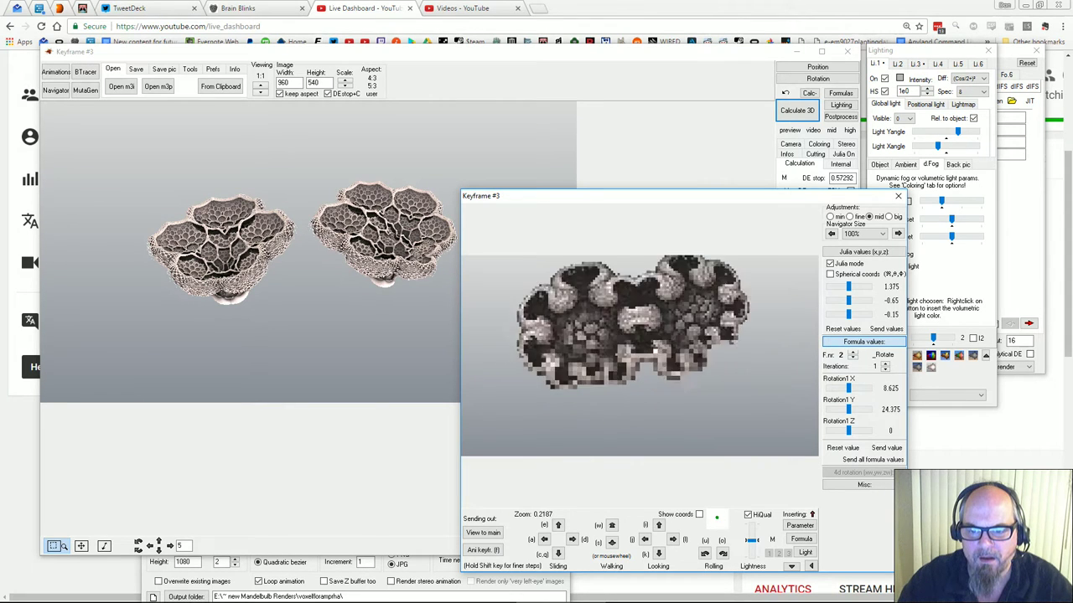
pyautogui.scroll(-4, 637, 360)
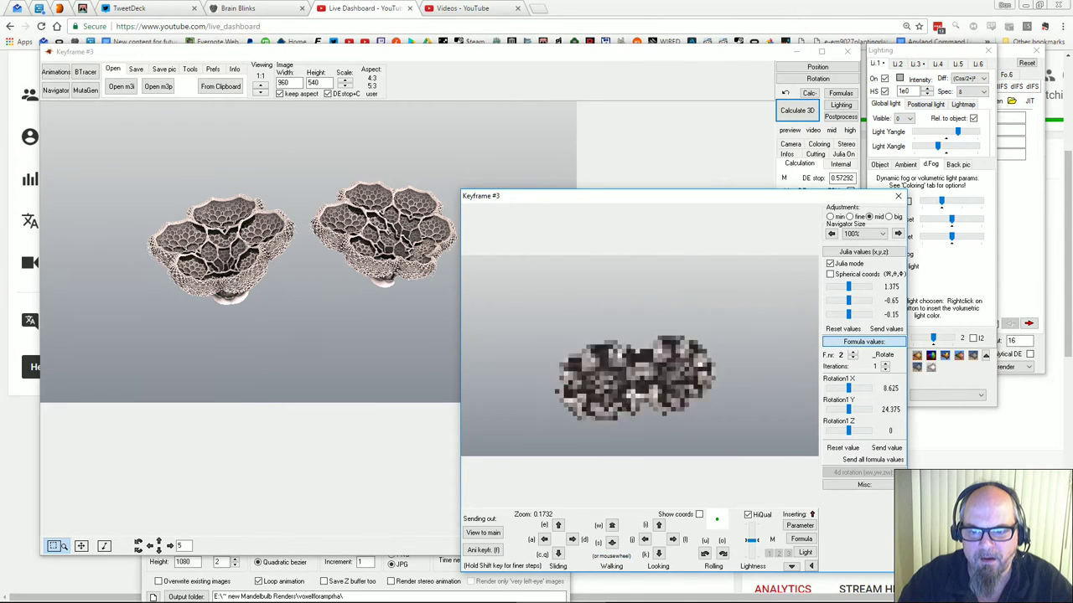
pyautogui.scroll(3, 637, 360)
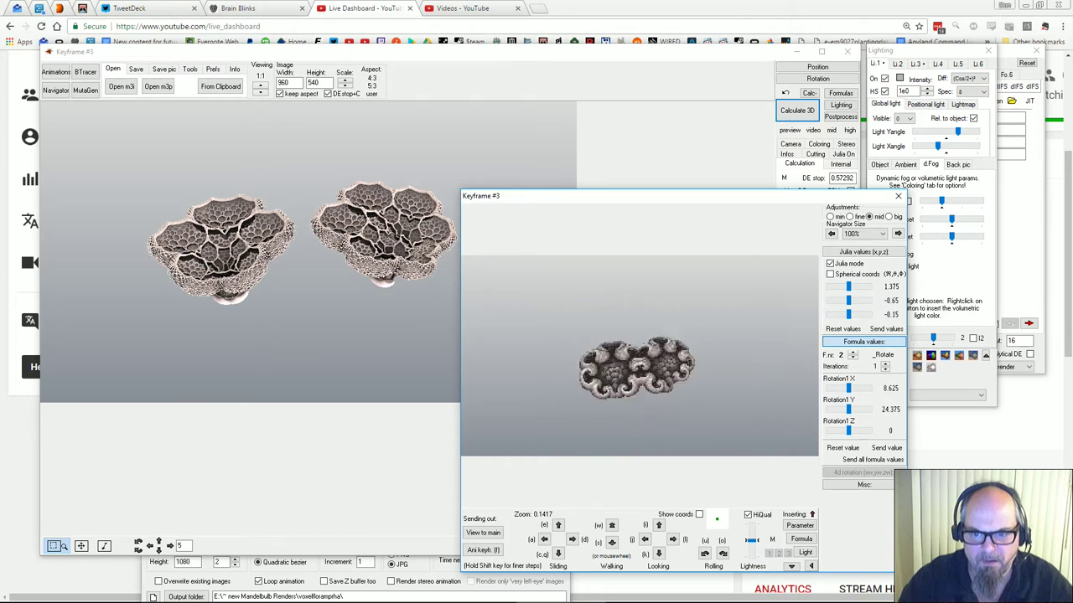
# Tilt the Navigator camera and walk it back to view the whole fractal from farther away
pyautogui.press('i')
pyautogui.press('i')
pyautogui.press('i')
pyautogui.press('i')
pyautogui.press('i')
pyautogui.press('i')
pyautogui.press('i')
pyautogui.press('i')
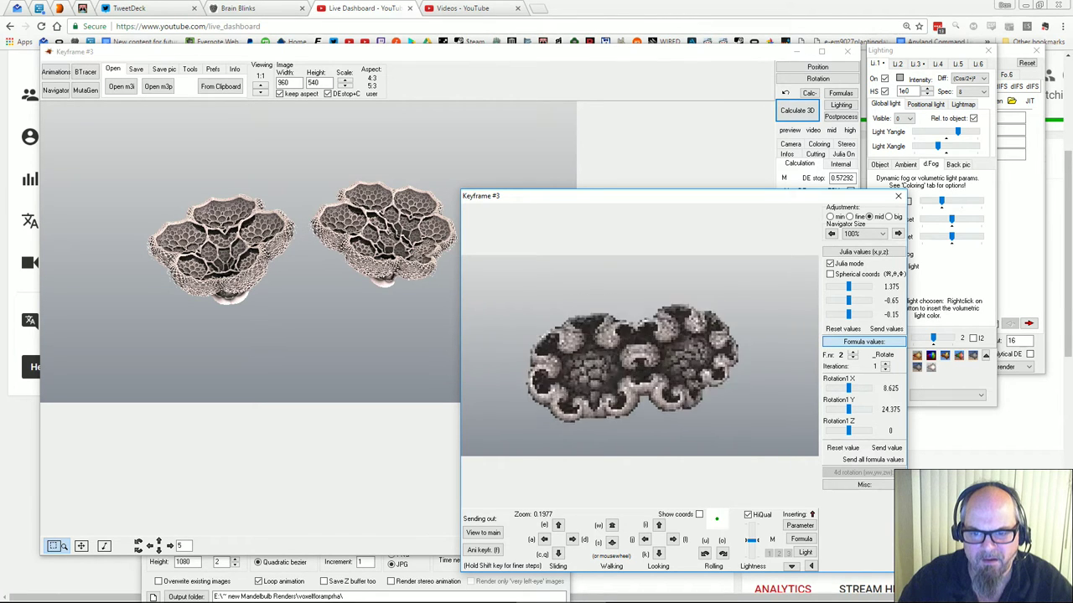
pyautogui.press('s')
pyautogui.press('s')
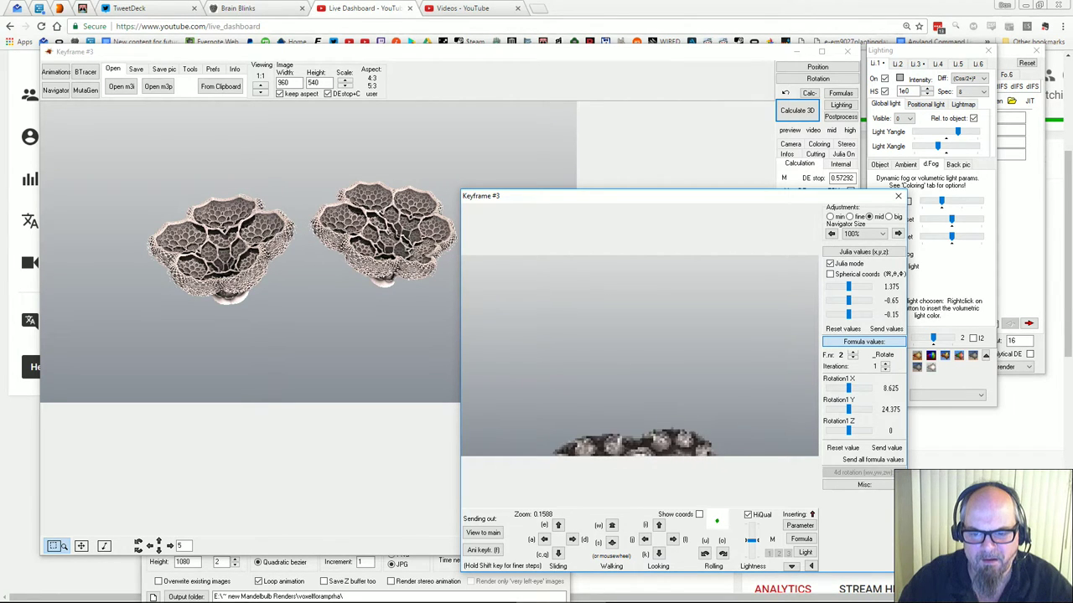
pyautogui.press('i')
pyautogui.press('i')
pyautogui.press('s')
pyautogui.press('s')
pyautogui.press('s')
pyautogui.press('s')
pyautogui.scroll(8, 637, 360)
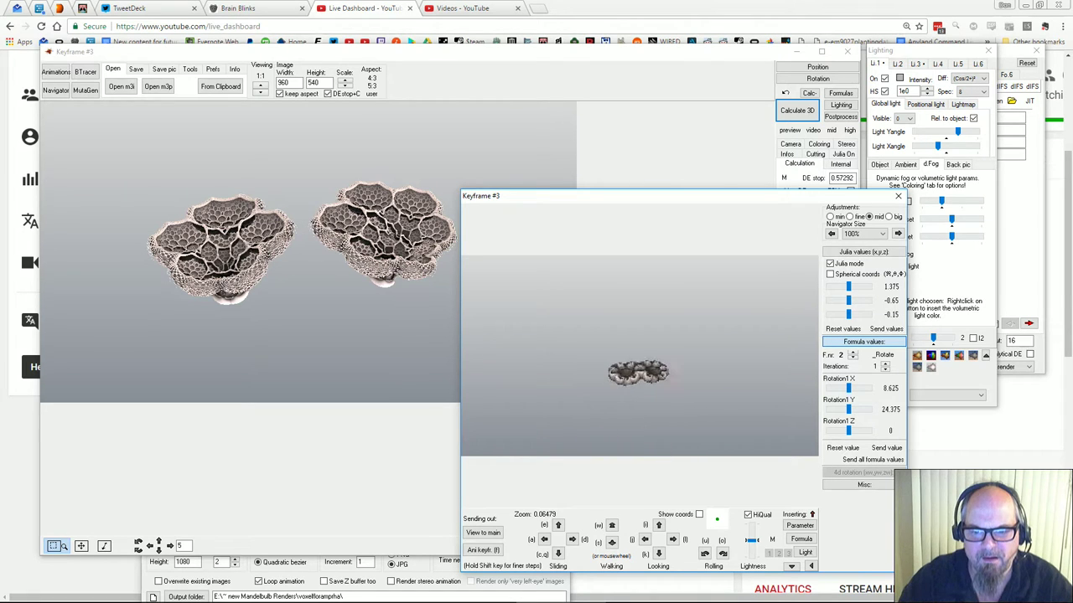
# Move the Navigator camera closer, frame the whole fractal and send the view to the main window for rendering
pyautogui.press('w')
pyautogui.press('w')
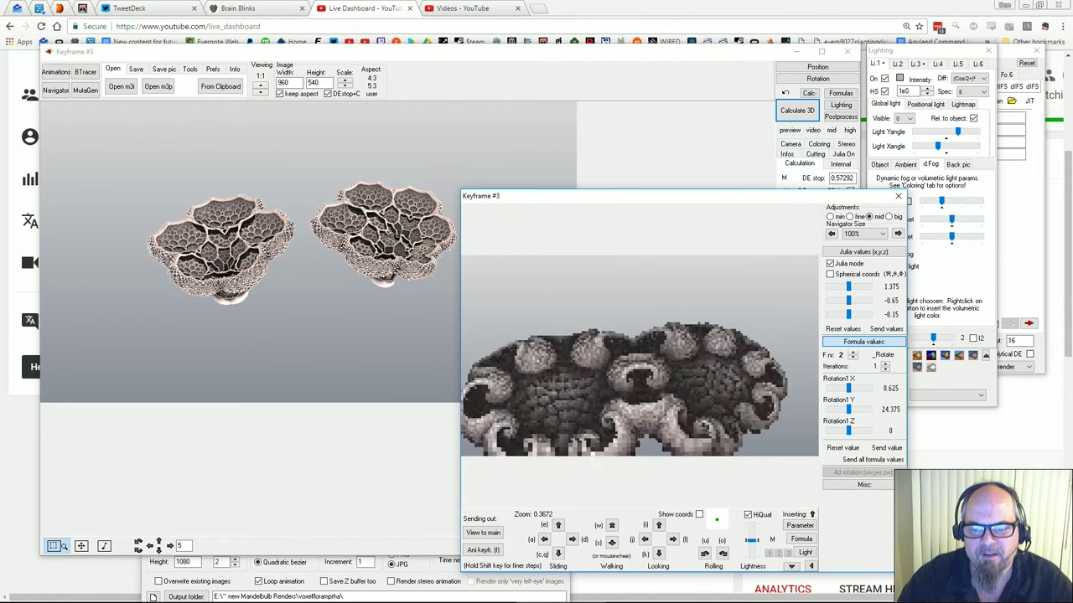
pyautogui.press('k')
pyautogui.press('k')
pyautogui.press('k')
pyautogui.press('s')
pyautogui.press('s')
pyautogui.press('s')
pyautogui.press('s')
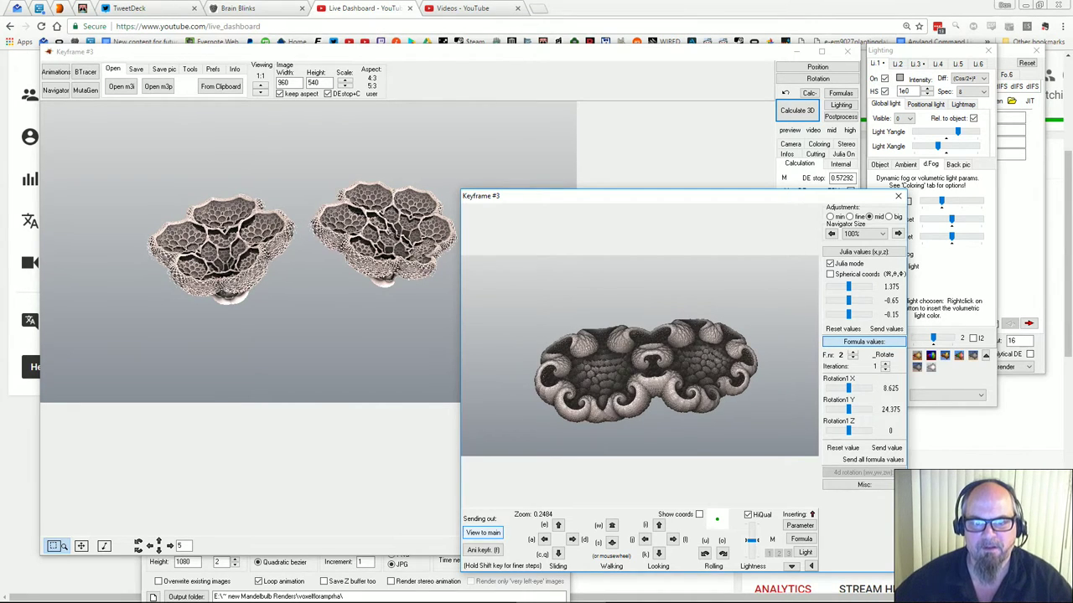
pyautogui.click(483, 533)
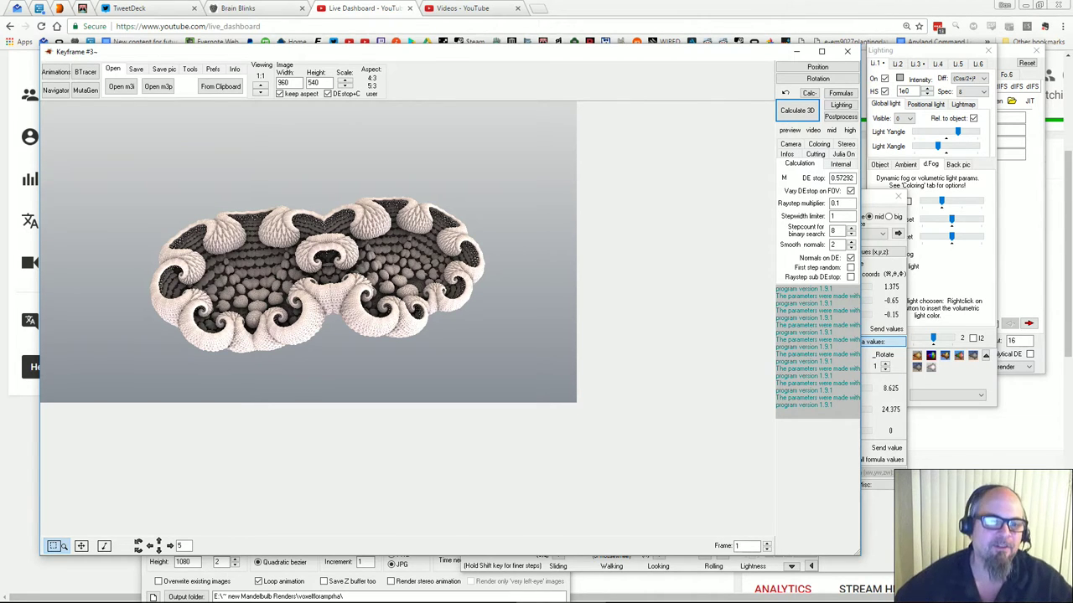
# Bring up the Navigator clear of the render and set formula 2's Rotation1 Y to 41.25 and Rotation1 X to 18.375
pyautogui.click(56, 90)
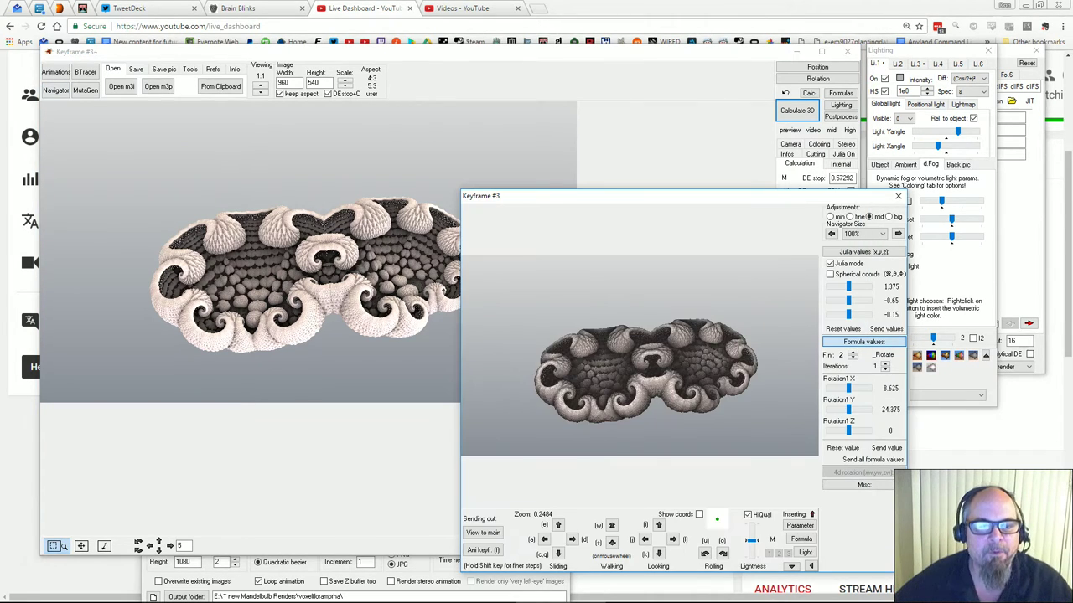
pyautogui.moveTo(617, 196); pyautogui.dragTo(663, 165)
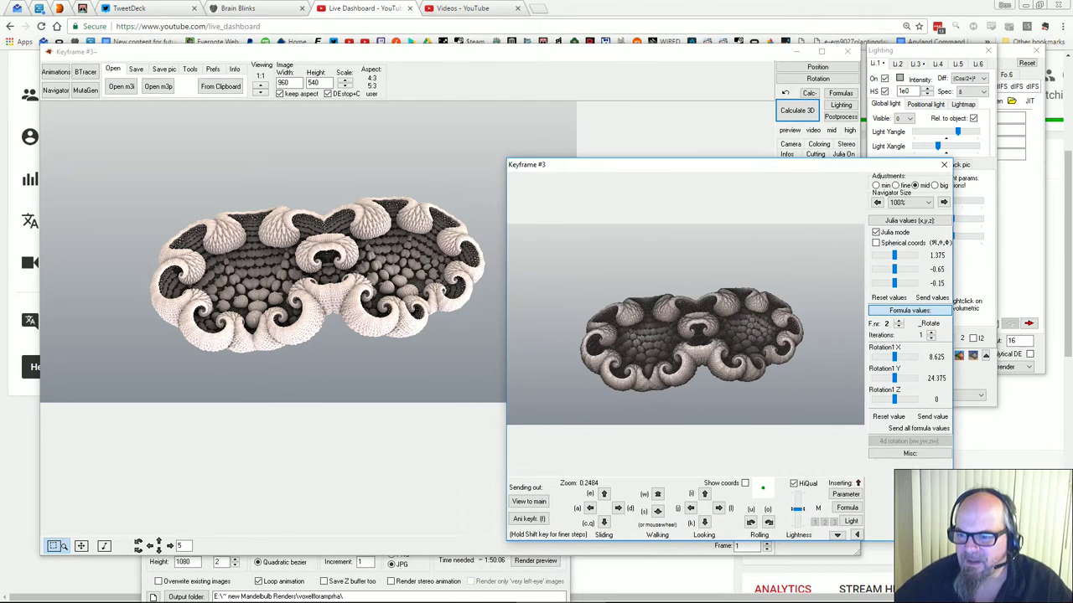
pyautogui.moveTo(894, 378); pyautogui.dragTo(901, 378)
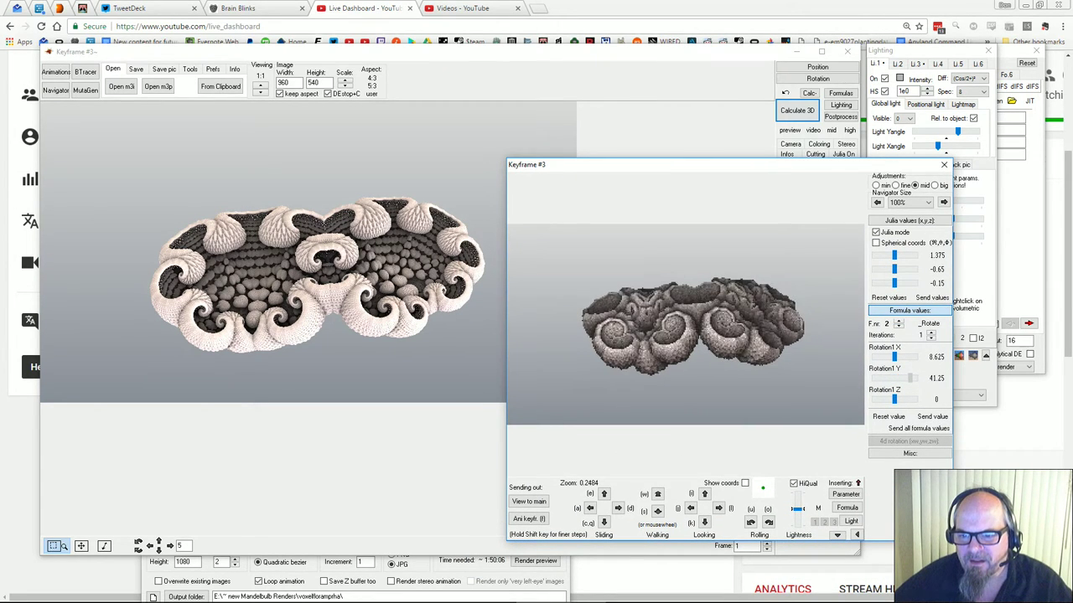
pyautogui.moveTo(894, 357)
pyautogui.mouseDown()
pyautogui.moveTo(881, 357)
pyautogui.moveTo(891, 357)
pyautogui.mouseUp()
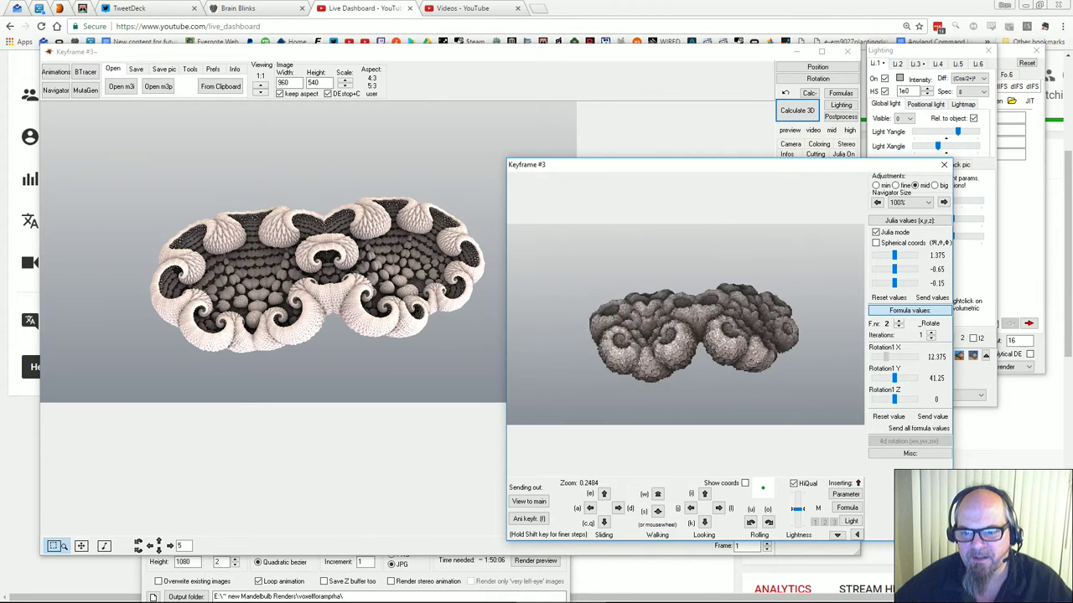
pyautogui.moveTo(895, 357); pyautogui.dragTo(897, 357)
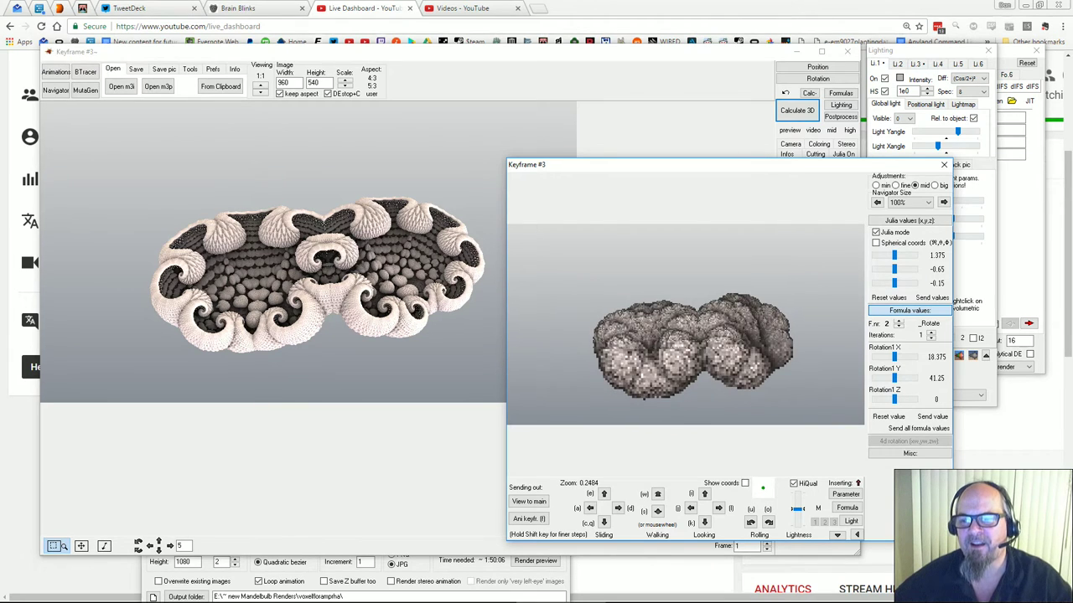
# Set formula 5's Fold rotation Y to 16.5 and Fold rotation Z to -24.375
pyautogui.click(899, 320)
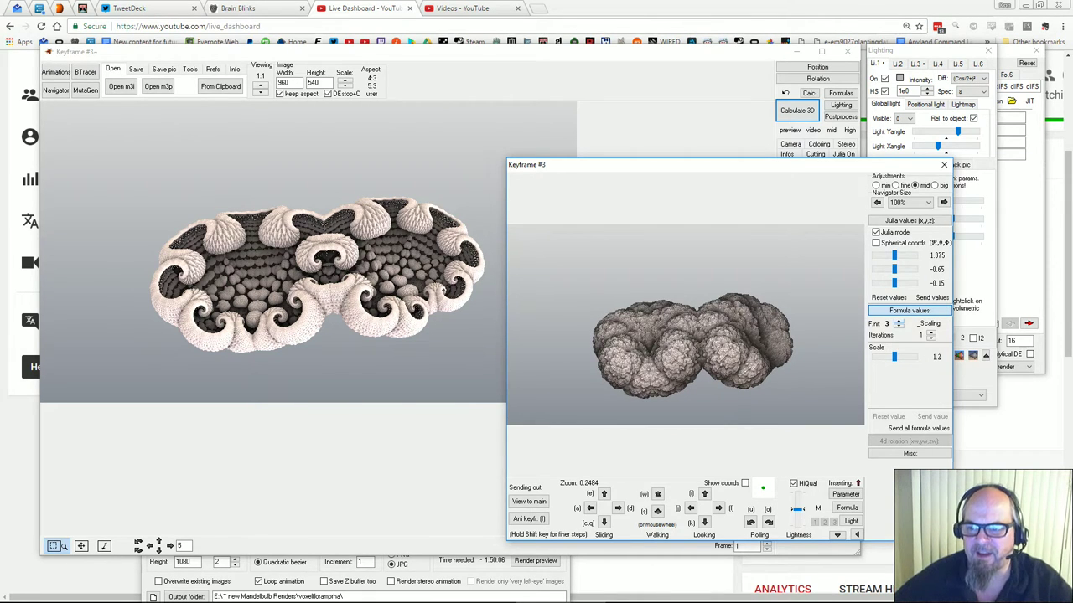
pyautogui.click(899, 320)
pyautogui.click(899, 320)
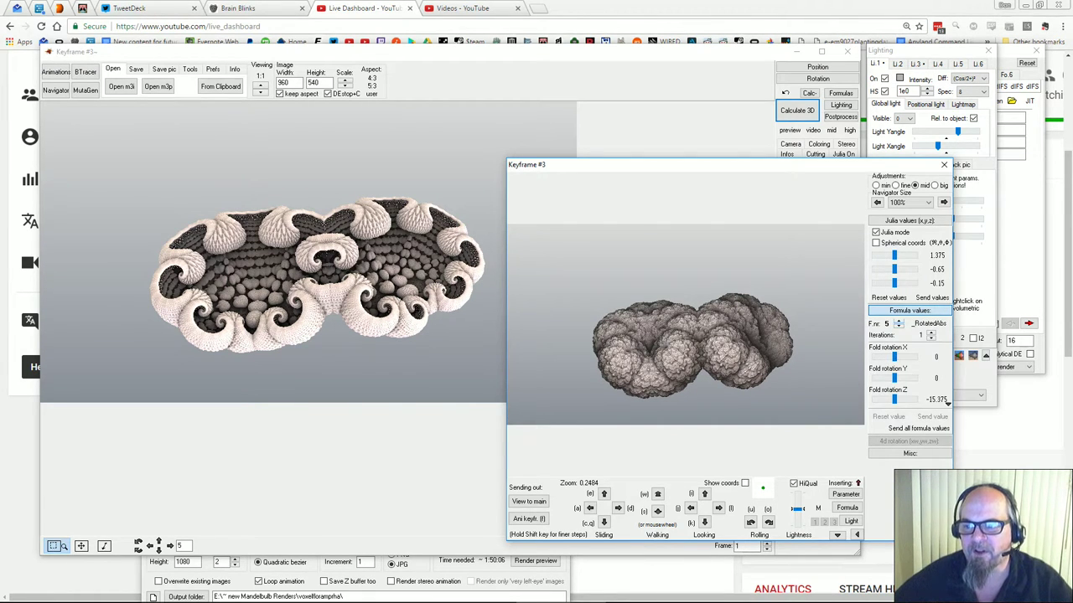
pyautogui.moveTo(894, 378); pyautogui.dragTo(898, 400)
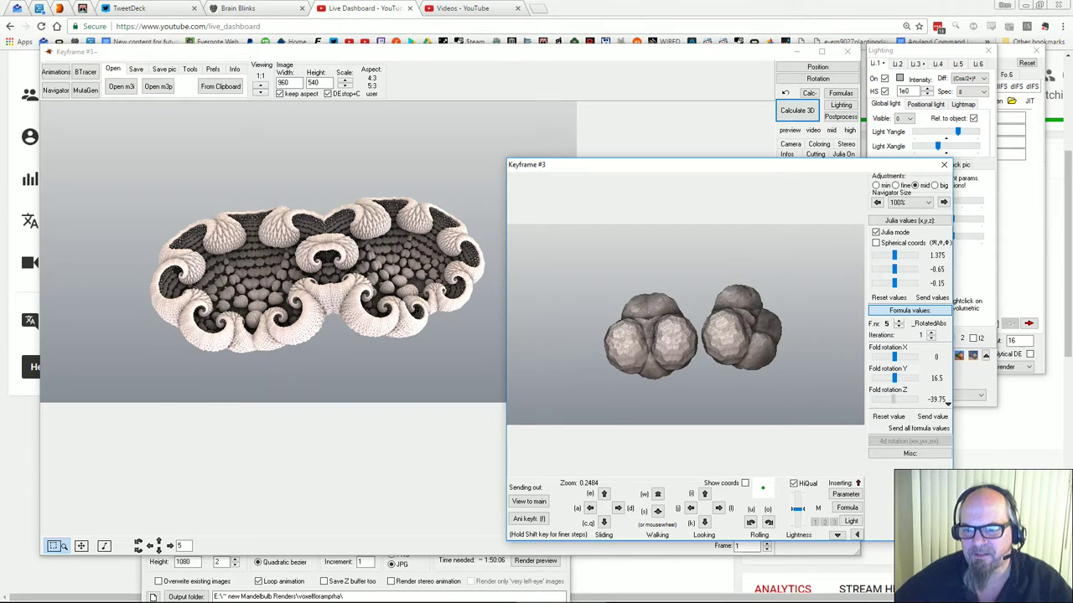
pyautogui.moveTo(885, 400); pyautogui.dragTo(898, 400)
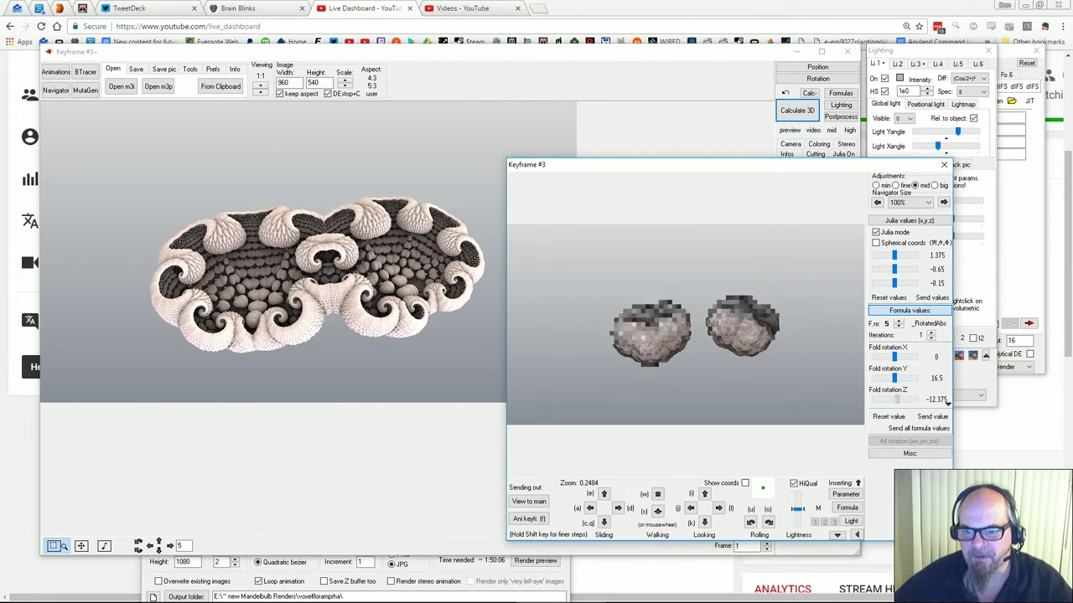
pyautogui.moveTo(897, 399)
pyautogui.mouseDown()
pyautogui.moveTo(909, 400)
pyautogui.moveTo(886, 400)
pyautogui.mouseUp()
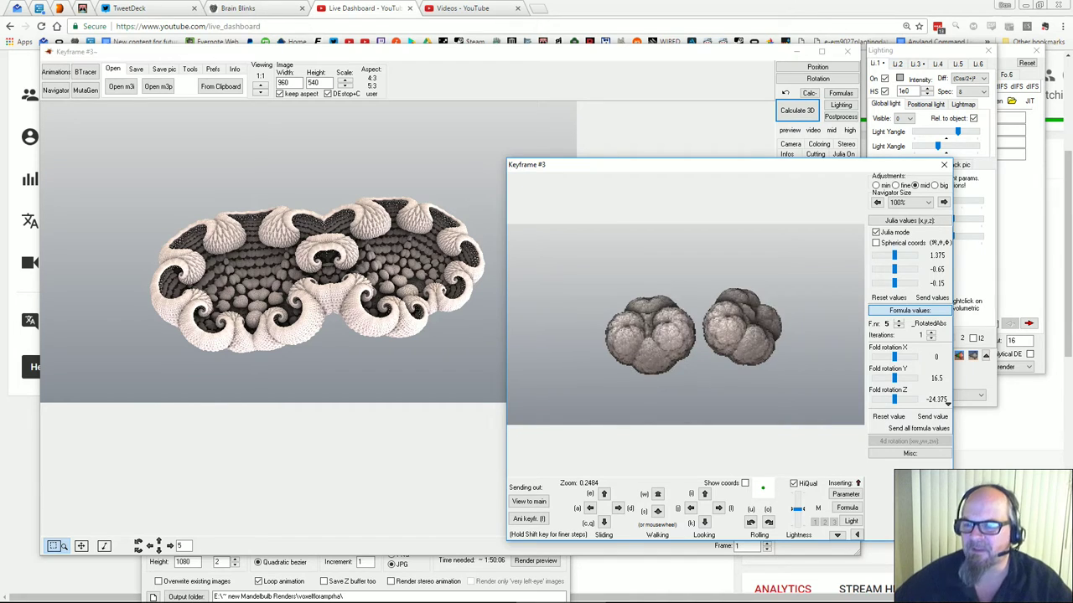
# Return to formula 2 and set Rotation1 X to 40.875, Rotation1 Y to 61.5 and Rotation1 Z to 21.375
pyautogui.click(898, 321)
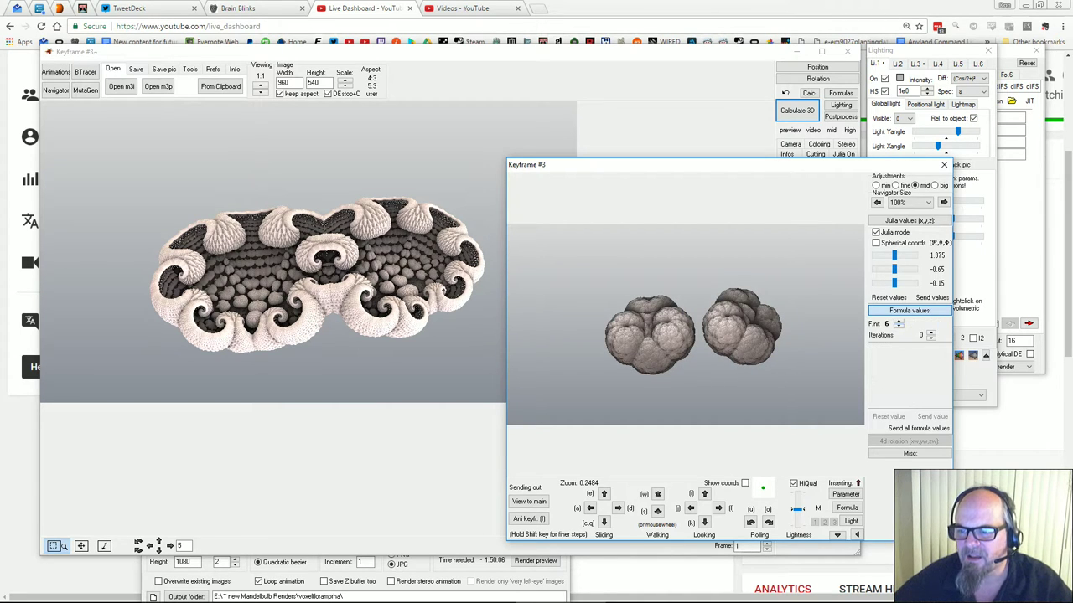
pyautogui.click(898, 326)
pyautogui.click(899, 326)
pyautogui.click(899, 326)
pyautogui.click(898, 326)
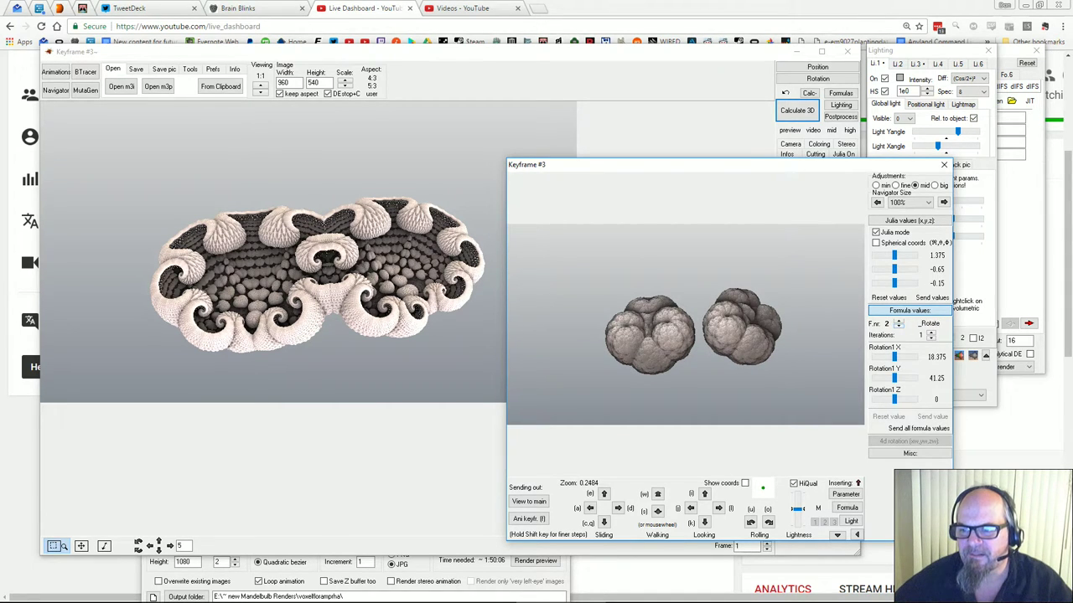
pyautogui.moveTo(894, 357); pyautogui.dragTo(907, 400)
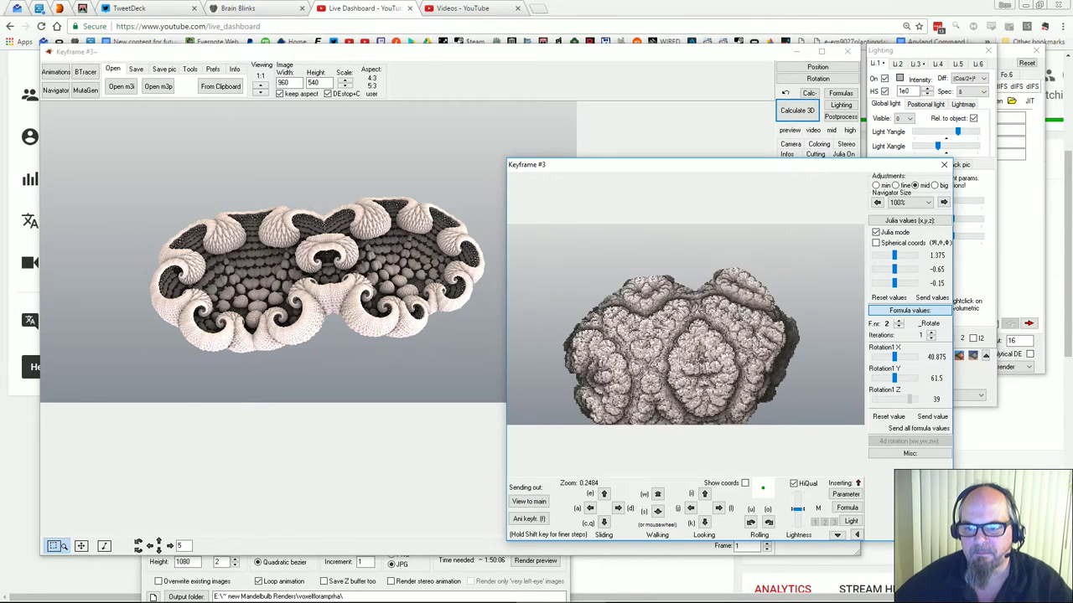
pyautogui.moveTo(909, 399); pyautogui.dragTo(902, 399)
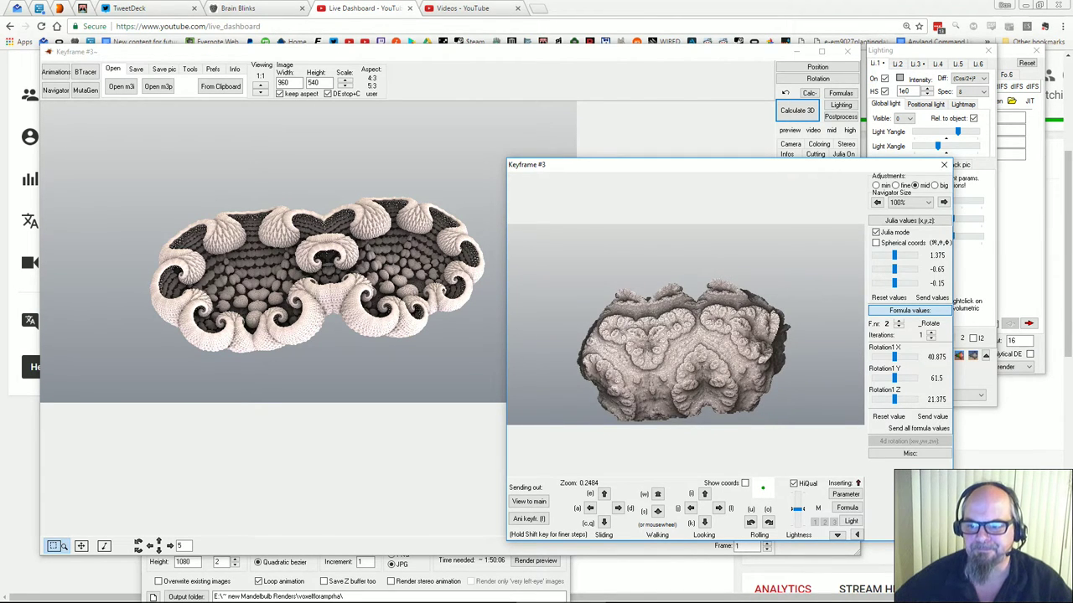
# Reinsert the main window's parameters in the Navigator and set formula 2's Rotation1 X to -6, Y to 6 and Z to 4.875
pyautogui.click(845, 495)
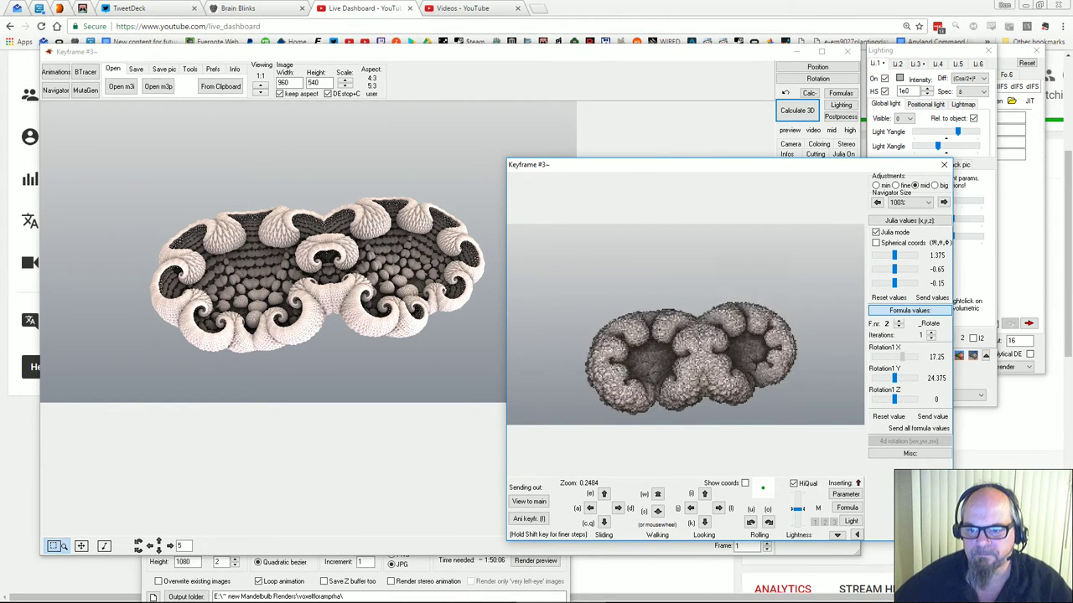
pyautogui.moveTo(902, 357); pyautogui.dragTo(895, 399)
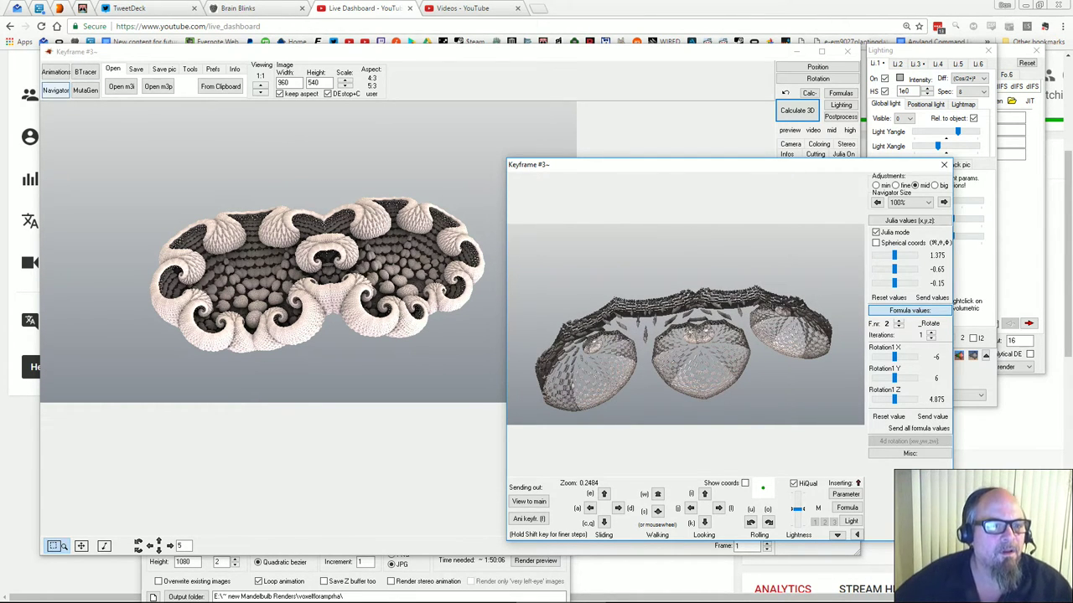
# Load keyframe 23 from the voxelfloramorpha animation into the main window and start its 3D calculation
pyautogui.click(57, 72)
pyautogui.click(565, 490)
pyautogui.click(565, 491)
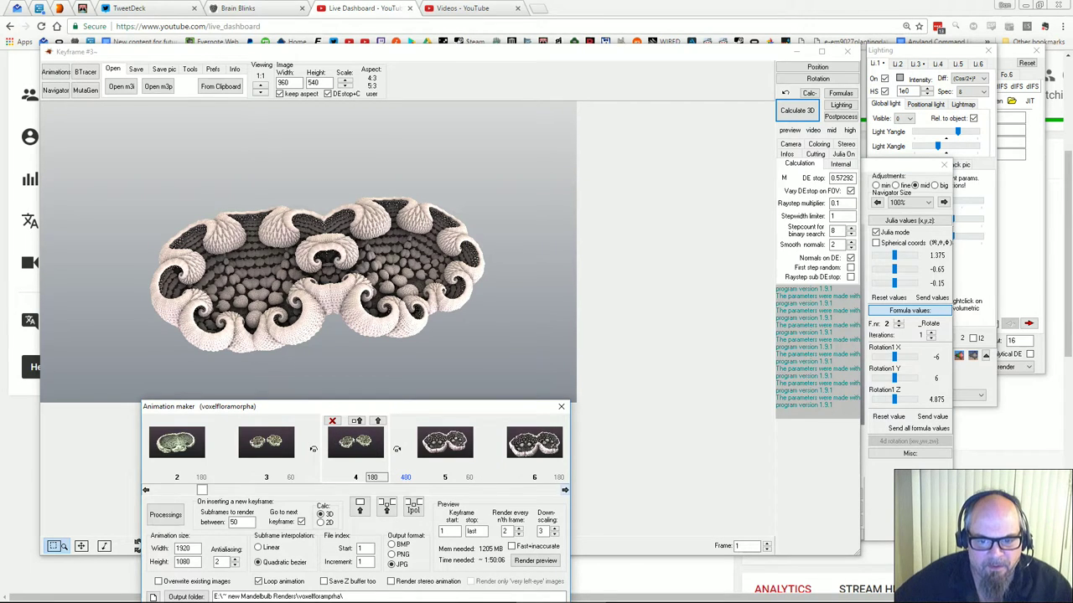
pyautogui.click(564, 491)
pyautogui.click(565, 490)
pyautogui.click(565, 491)
pyautogui.click(565, 490)
pyautogui.click(565, 490)
pyautogui.click(565, 490)
pyautogui.scroll(-6, 355, 444)
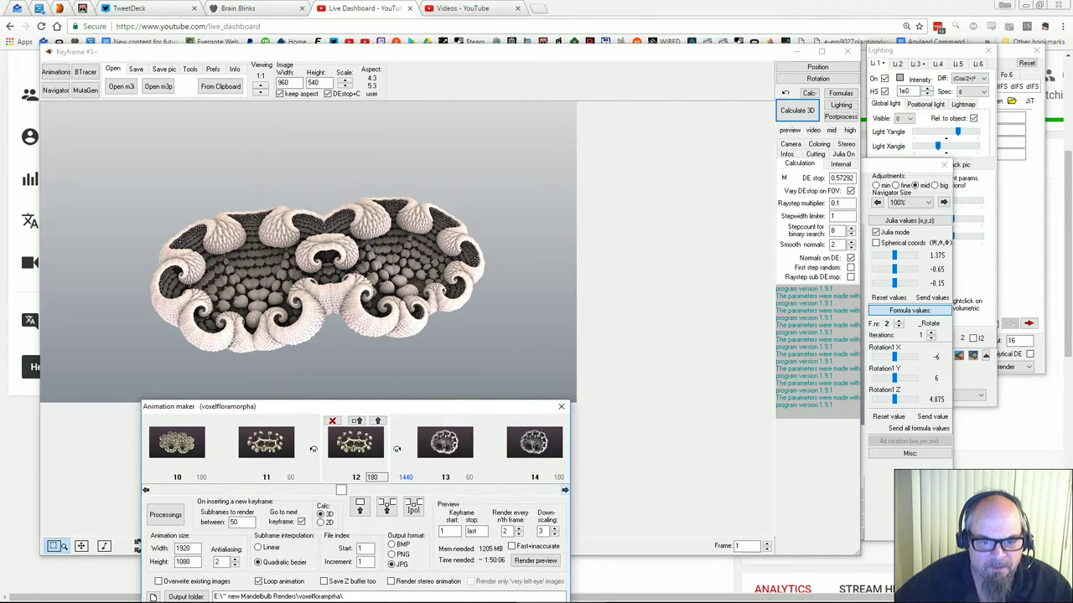
pyautogui.scroll(-7, 355, 444)
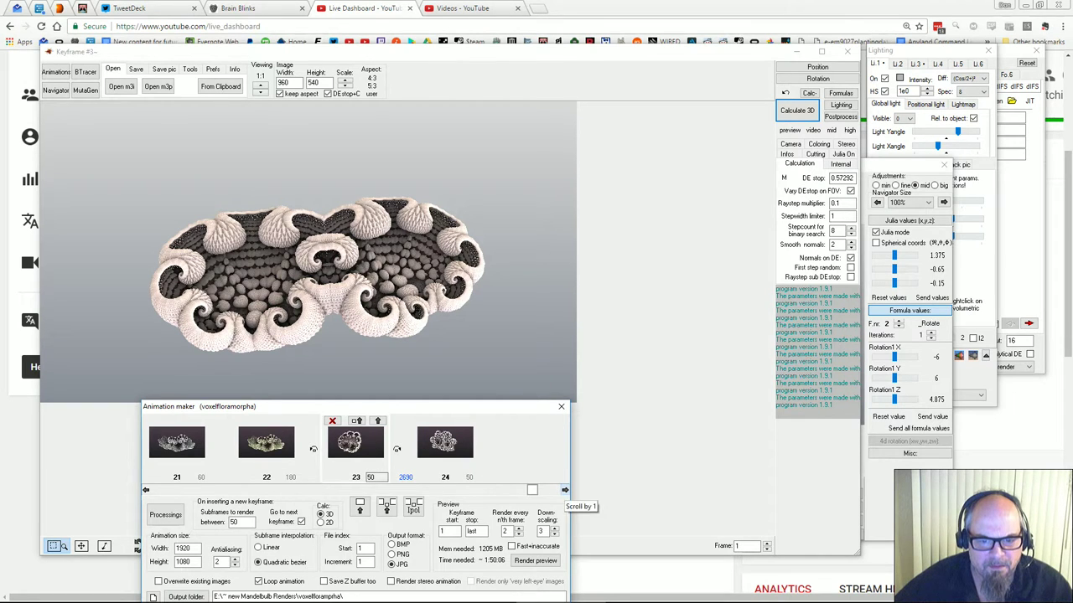
pyautogui.click(355, 443)
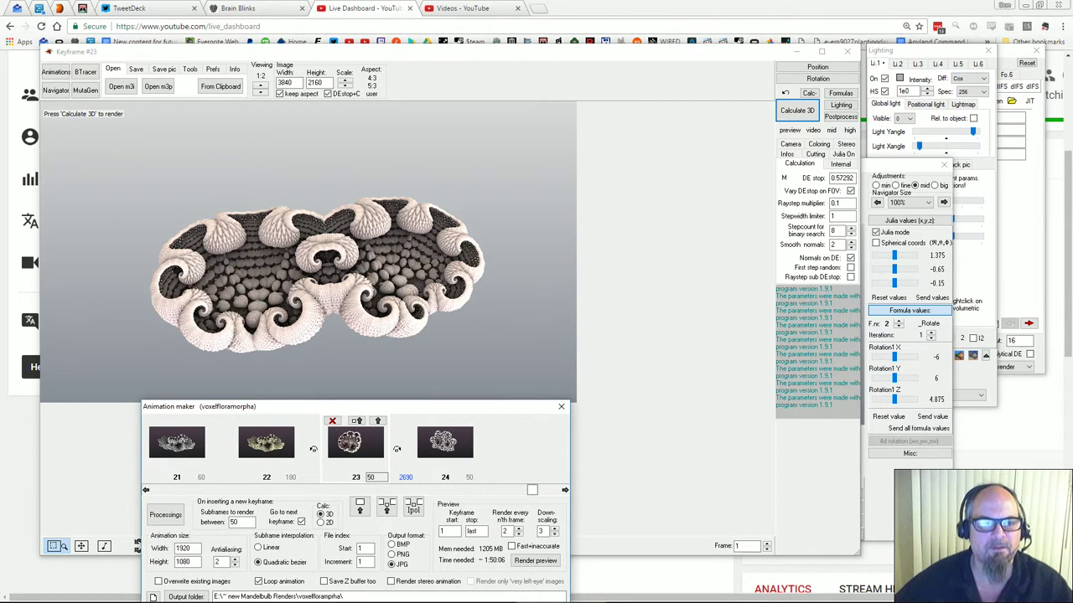
pyautogui.click(797, 111)
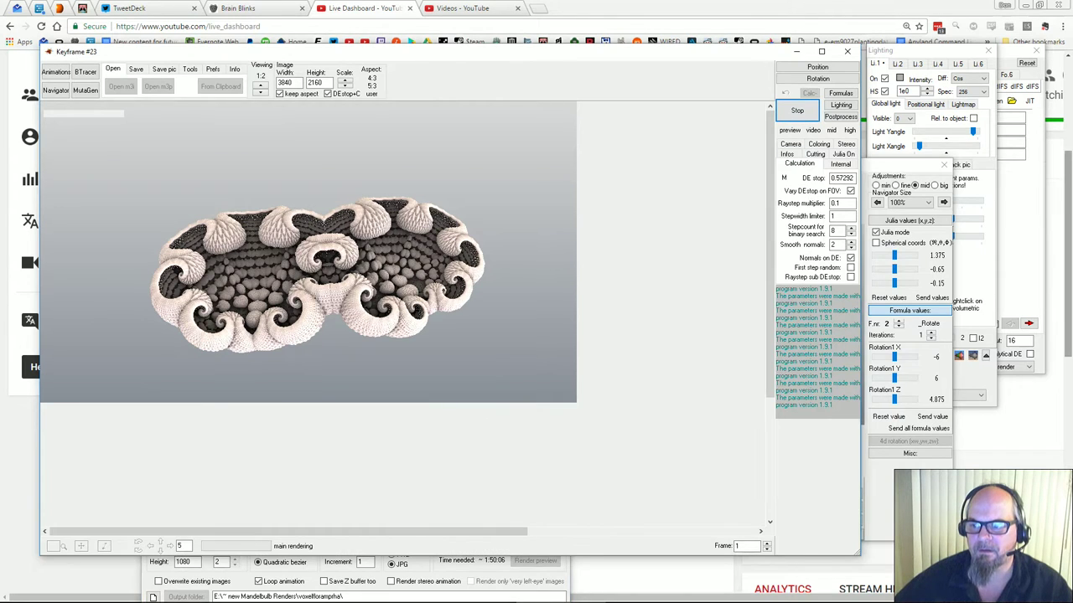
# Switch to the browser, check the YouTube live dashboard's basic info and chat, and return to Mandelbulb 3D
pyautogui.moveTo(1067, 243); pyautogui.dragTo(1068, 247)
pyautogui.scroll(-1, 536, 335)
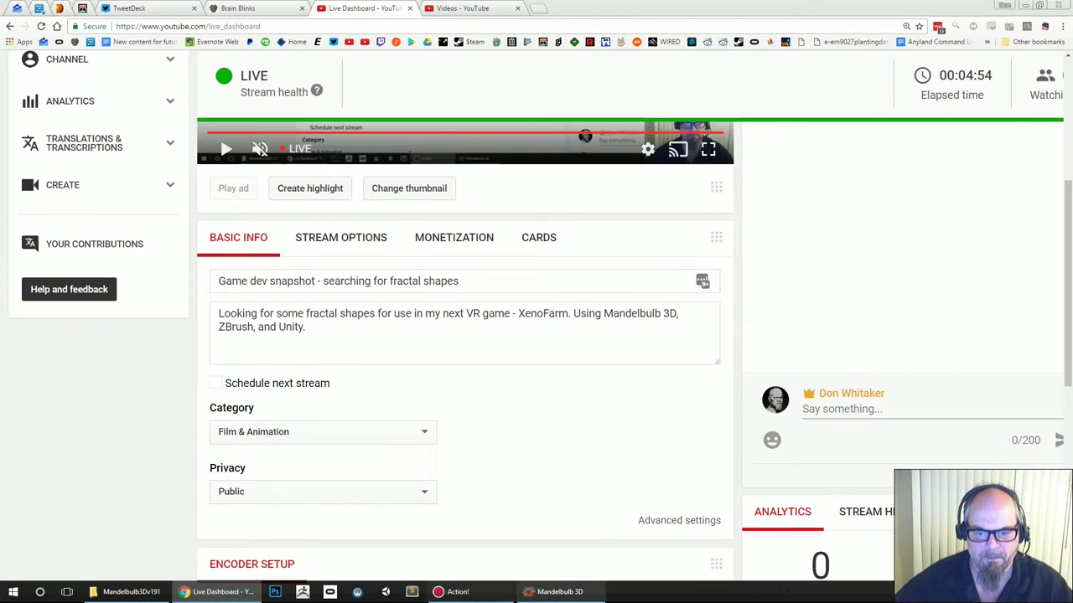
pyautogui.click(130, 592)
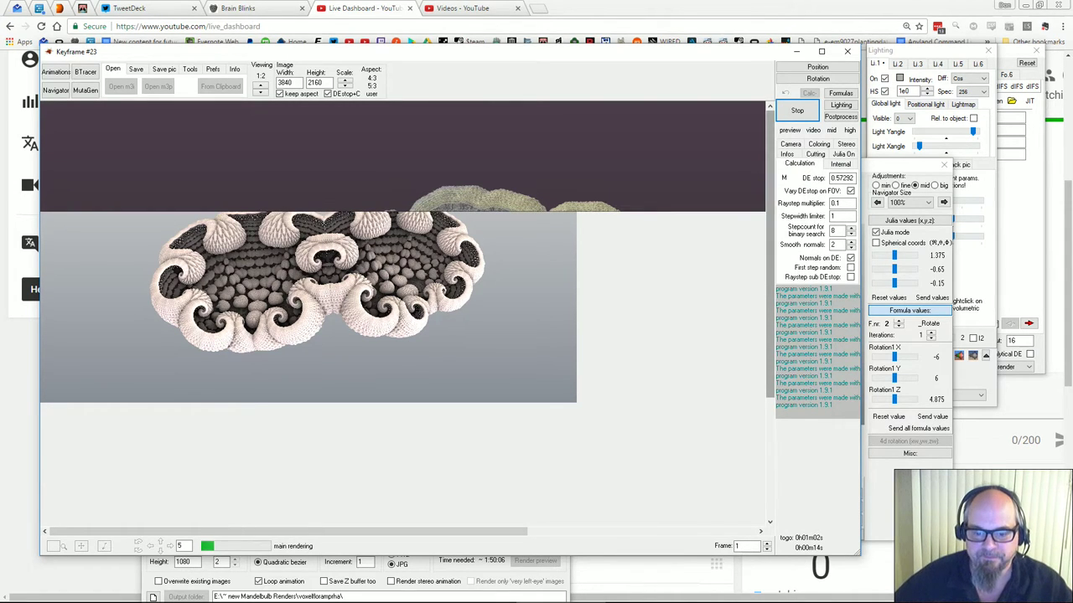
# Stop the render, reduce the image size to 960 × 540 at 1:1 viewing and calculate keyframe 23 again
pyautogui.click(797, 111)
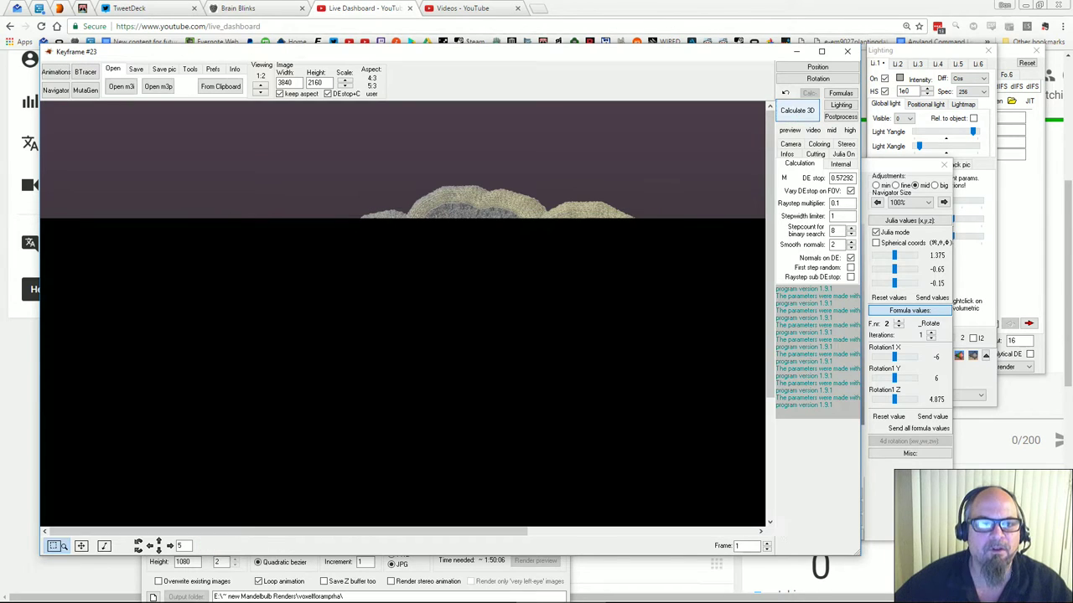
pyautogui.click(261, 92)
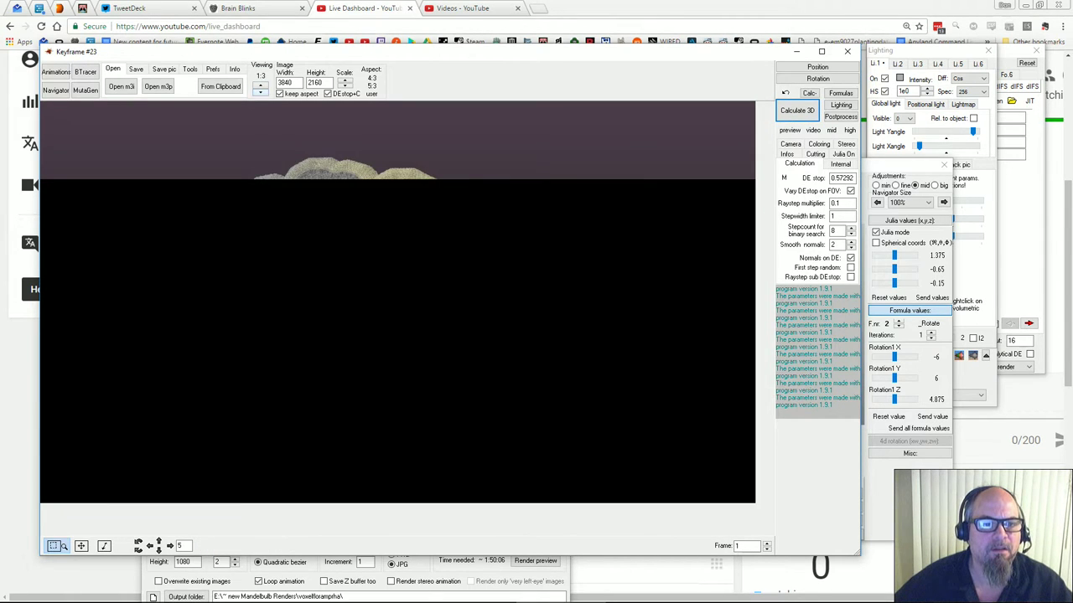
pyautogui.click(260, 86)
pyautogui.click(261, 86)
pyautogui.click(344, 85)
pyautogui.click(344, 86)
pyautogui.click(344, 85)
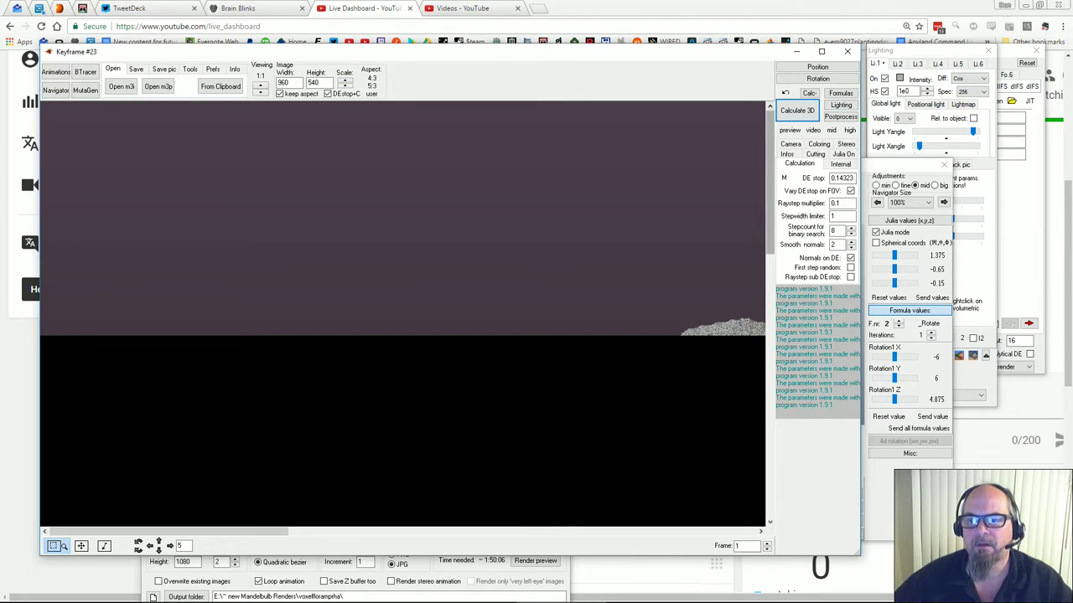
pyautogui.click(797, 109)
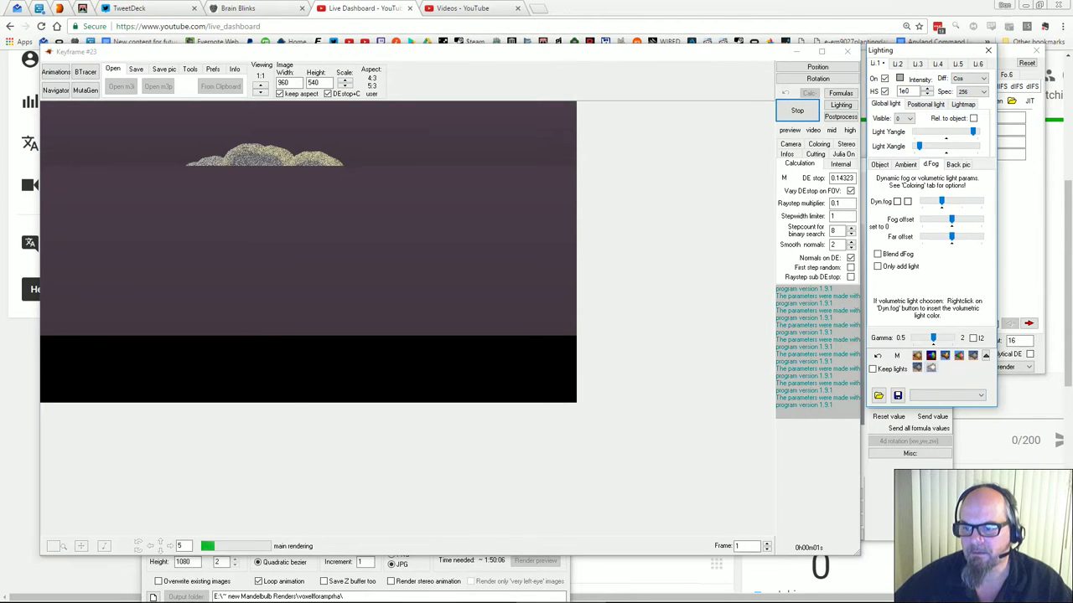
# Open the Navigator with keyframe 23's parameters and move its window closer to the main render
pyautogui.click(56, 89)
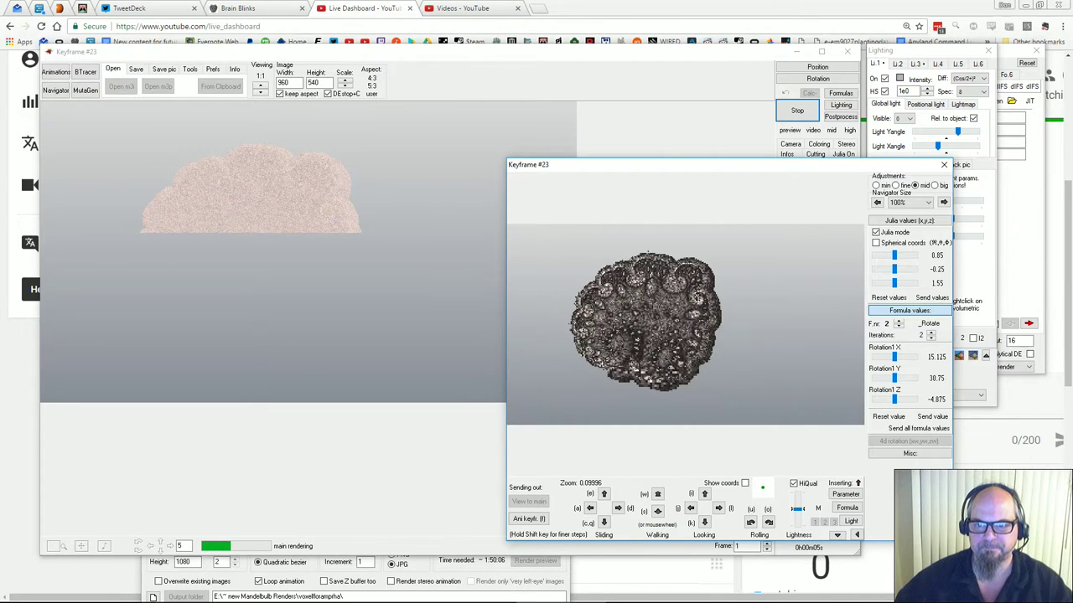
pyautogui.moveTo(720, 170); pyautogui.dragTo(654, 151)
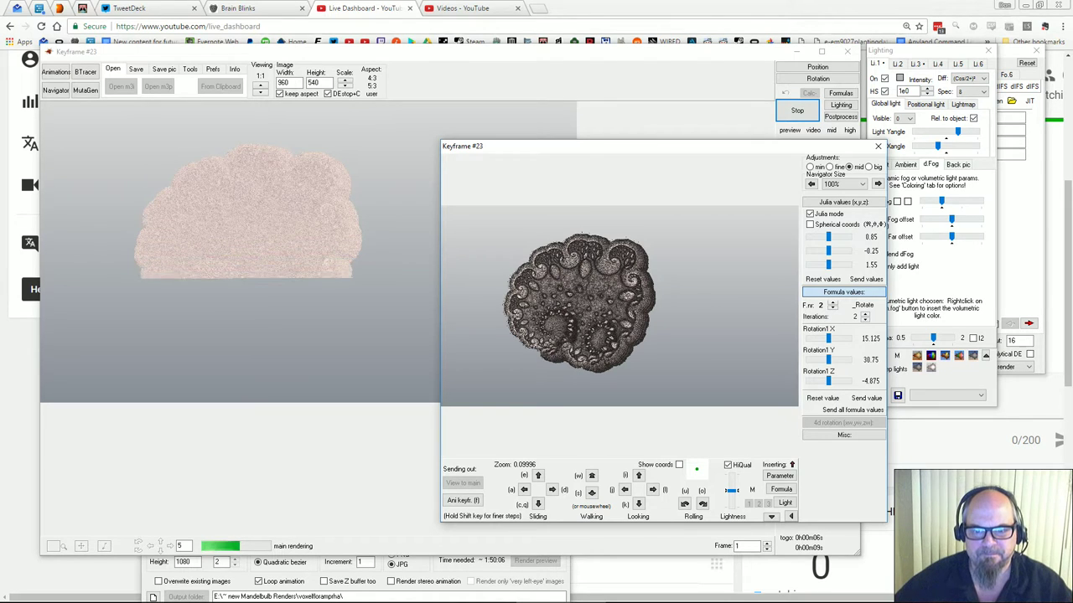
# Set formula 2's Rotation1 X to 11.375 in the Navigator and recalculate keyframe 23 in the main window
pyautogui.moveTo(828, 339)
pyautogui.mouseDown()
pyautogui.moveTo(812, 338)
pyautogui.moveTo(825, 339)
pyautogui.mouseUp()
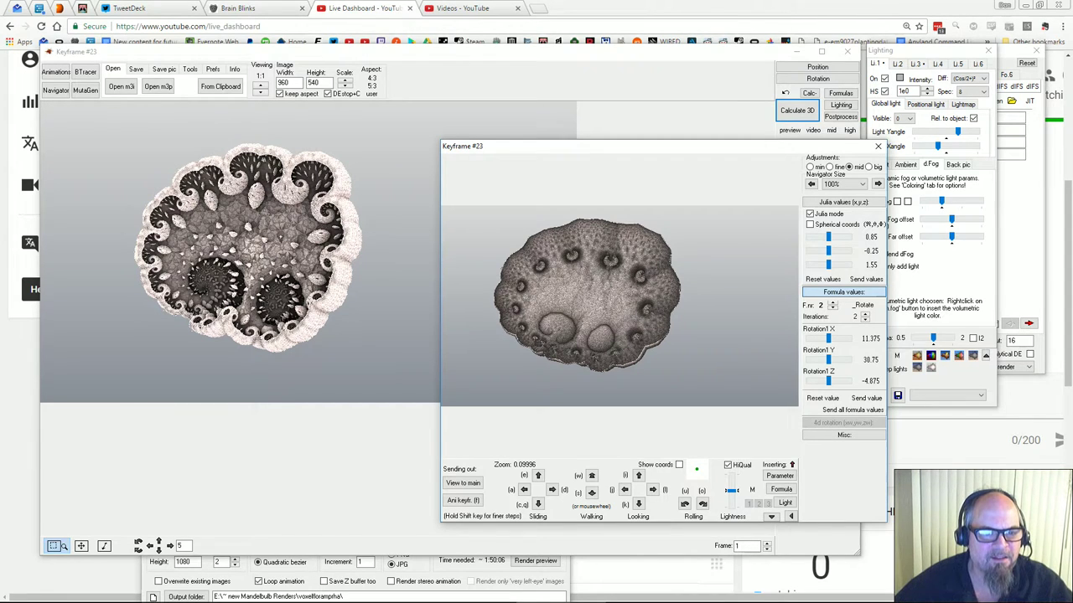
pyautogui.click(797, 110)
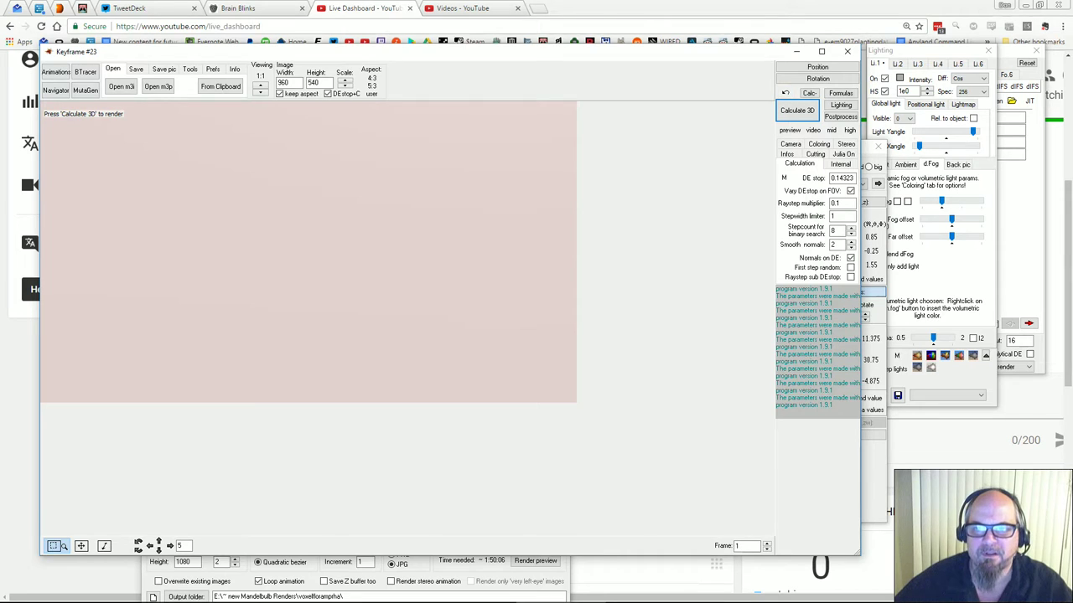
pyautogui.click(797, 110)
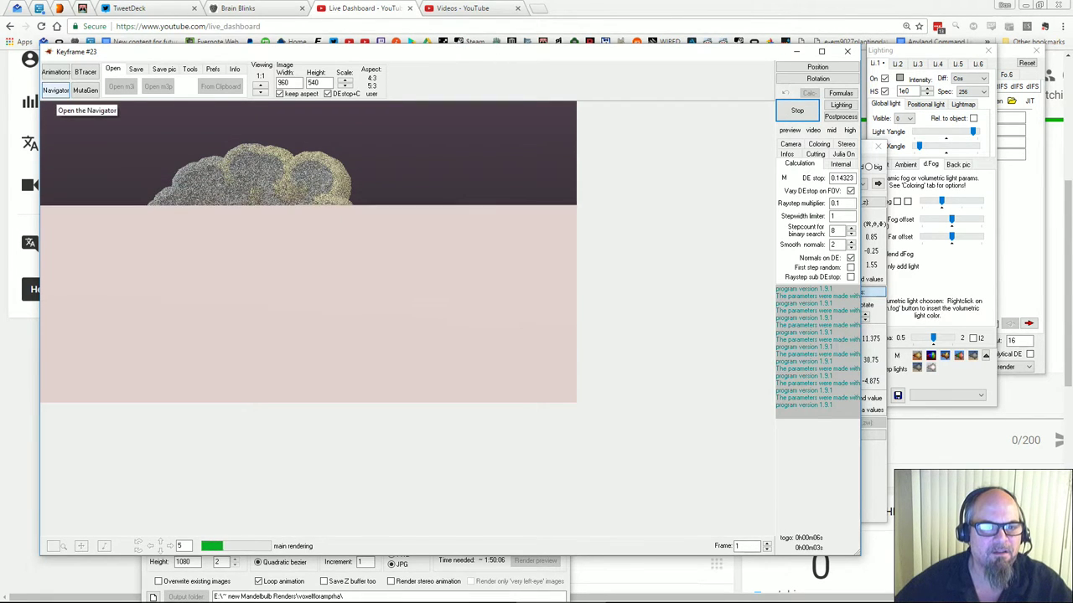
# Set formula 2's Rotation1 X to 13.25, send the Navigator view to the main window and calculate it in 3D
pyautogui.click(55, 90)
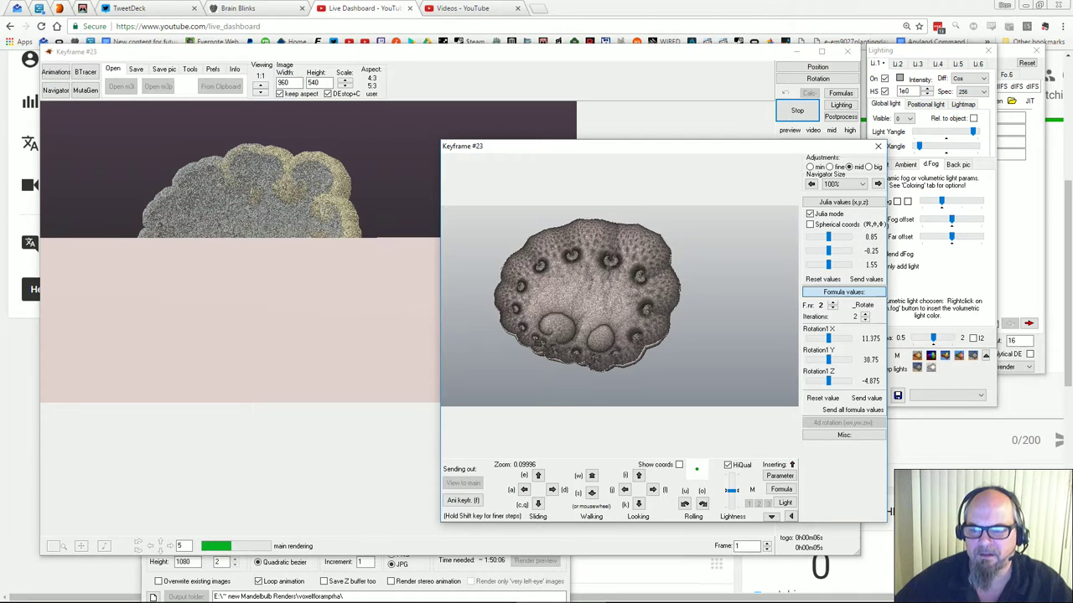
pyautogui.moveTo(828, 338); pyautogui.dragTo(825, 338)
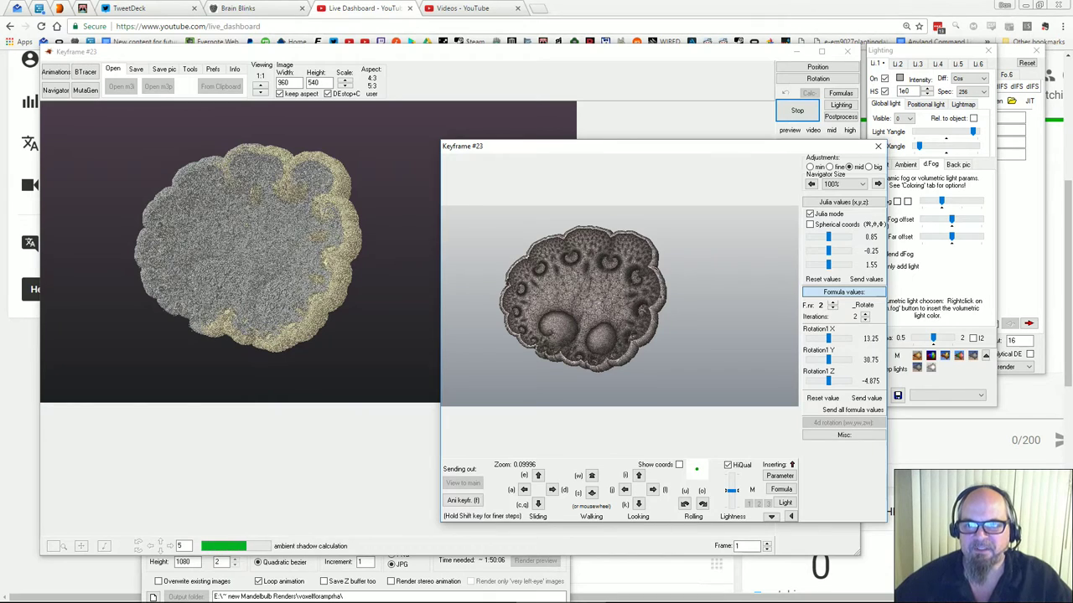
pyautogui.click(797, 111)
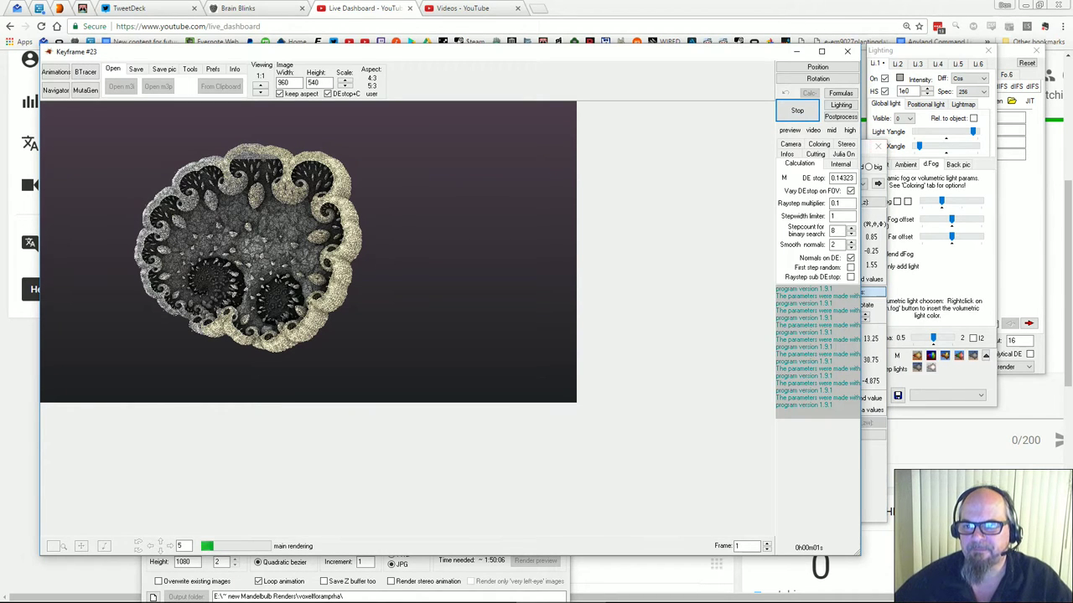
pyautogui.click(873, 474)
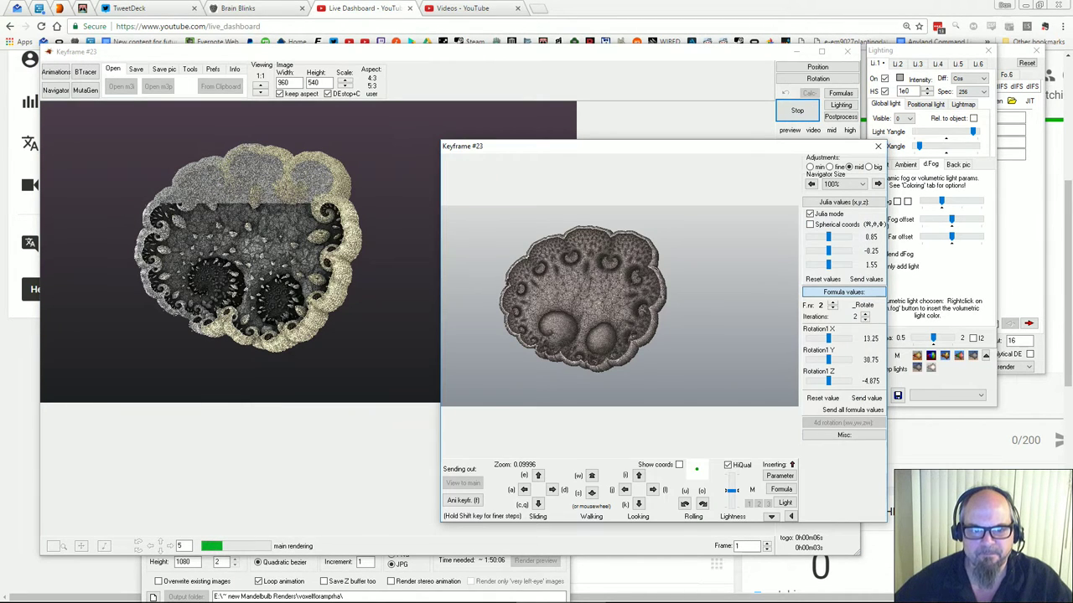
pyautogui.click(797, 111)
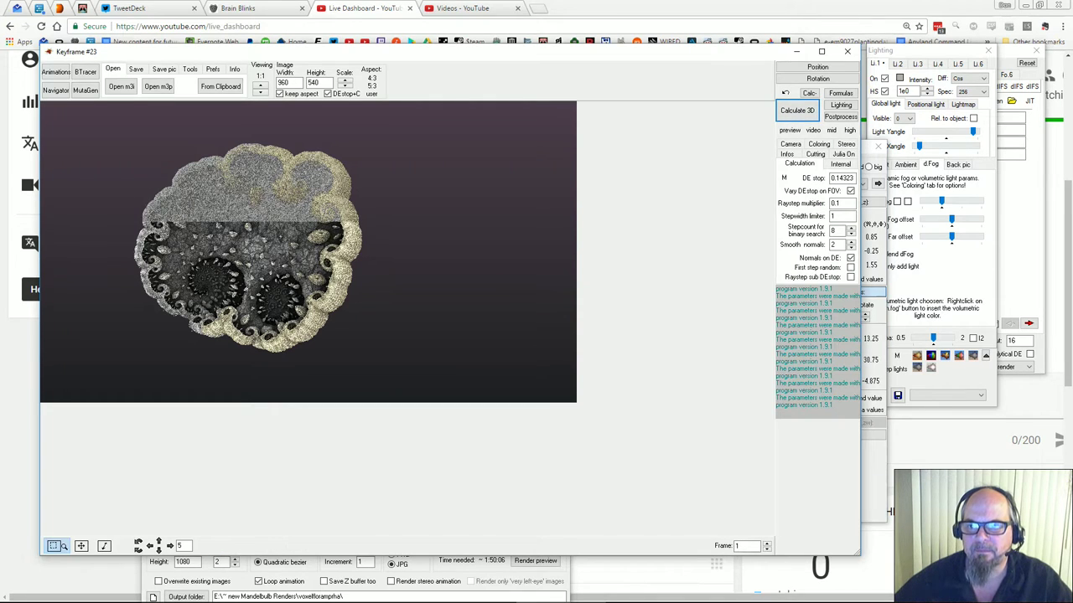
pyautogui.click(873, 473)
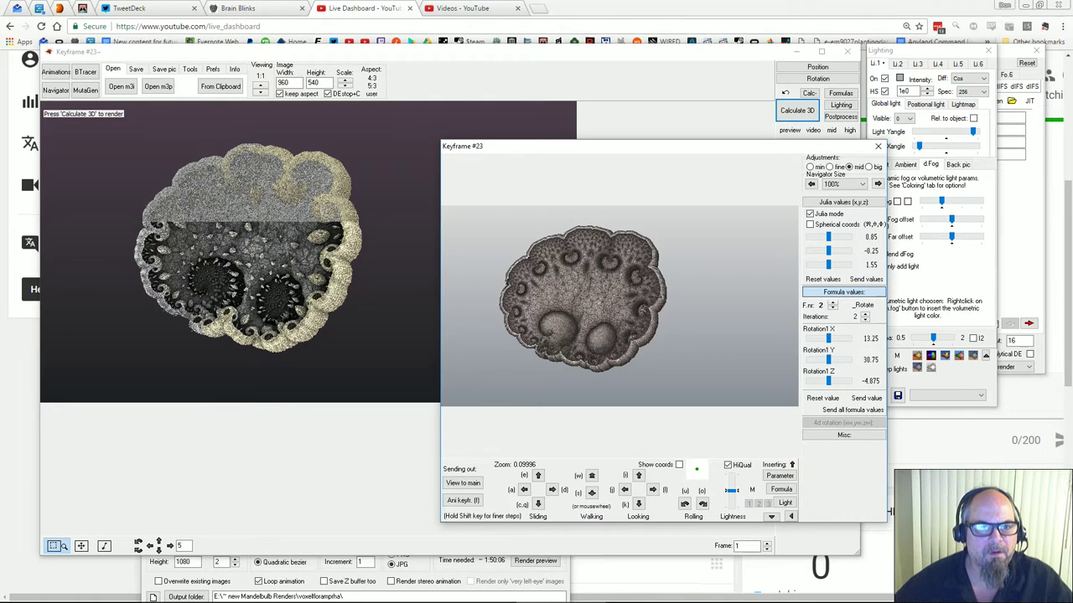
pyautogui.click(797, 111)
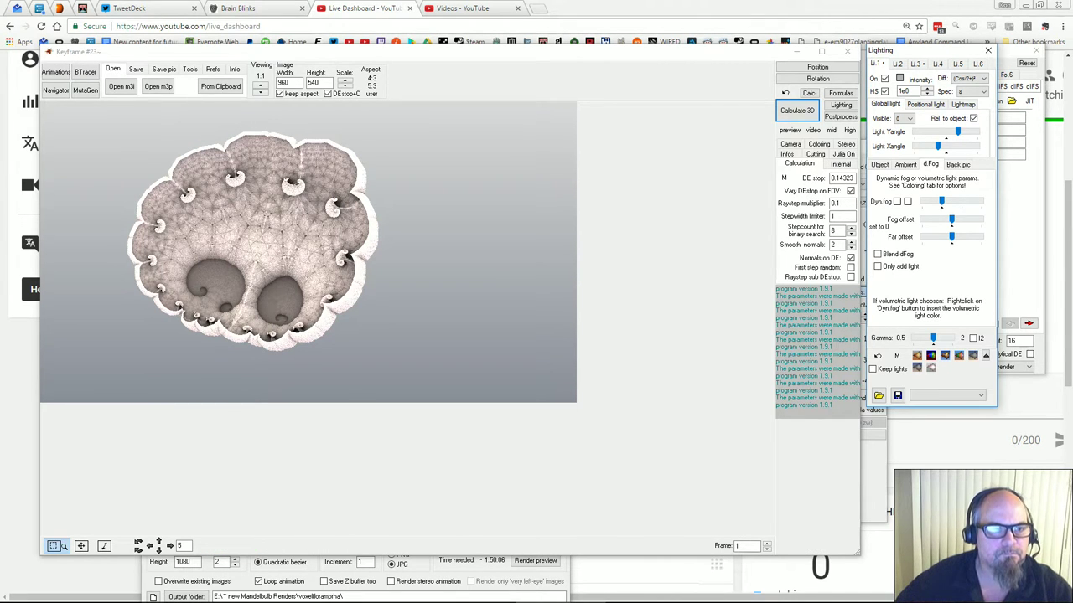
# Set formula 2's Rotation1 Y to 24 and Rotation1 Z to -3, then calculate that Navigator view in the main window
pyautogui.click(55, 89)
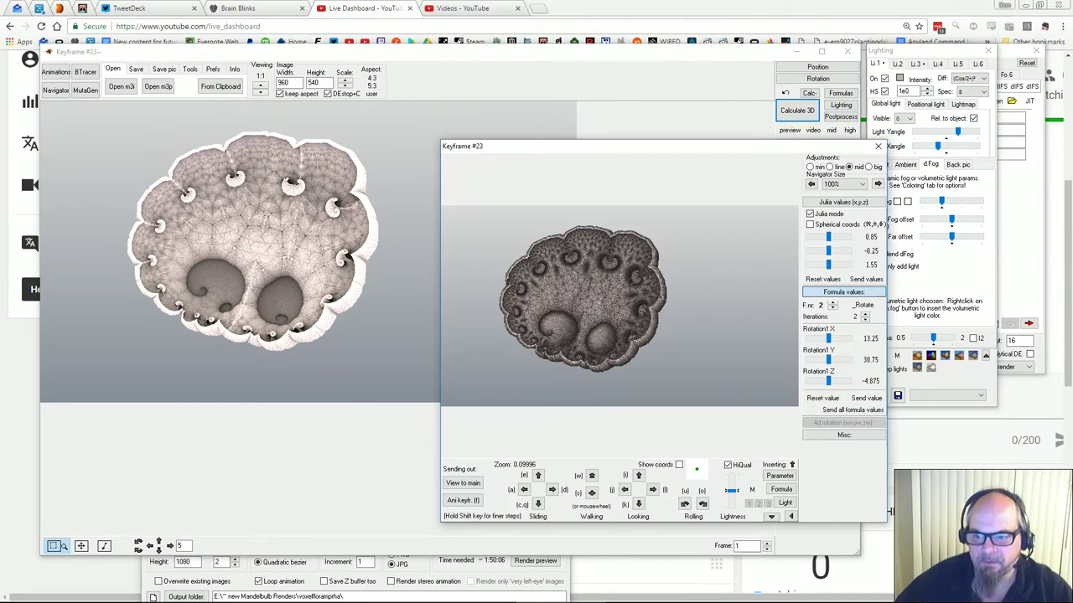
pyautogui.moveTo(828, 360); pyautogui.dragTo(833, 359)
pyautogui.moveTo(833, 360); pyautogui.dragTo(829, 360)
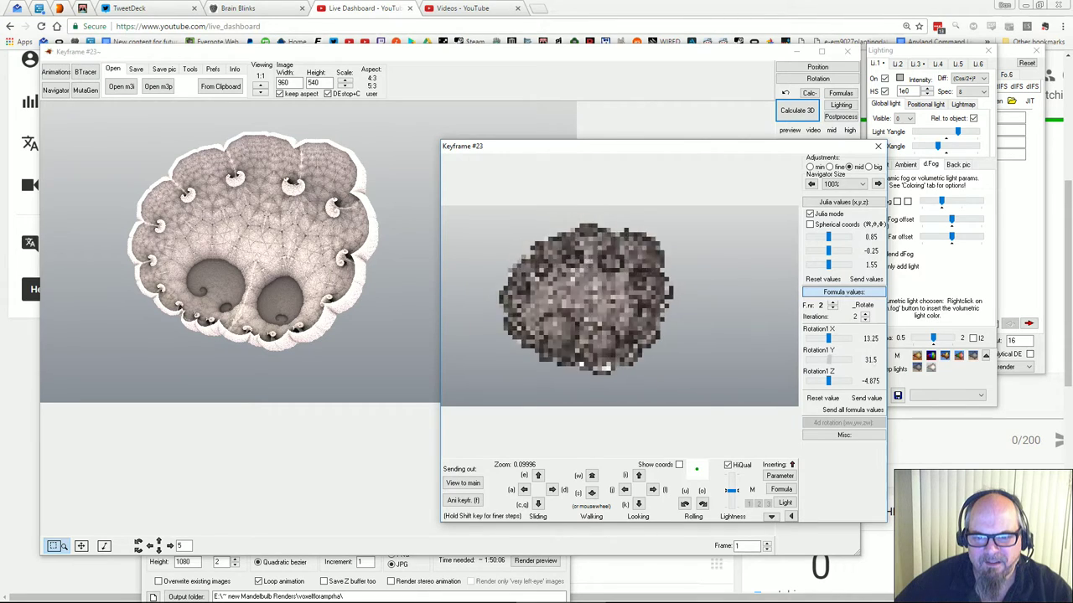
pyautogui.click(828, 381)
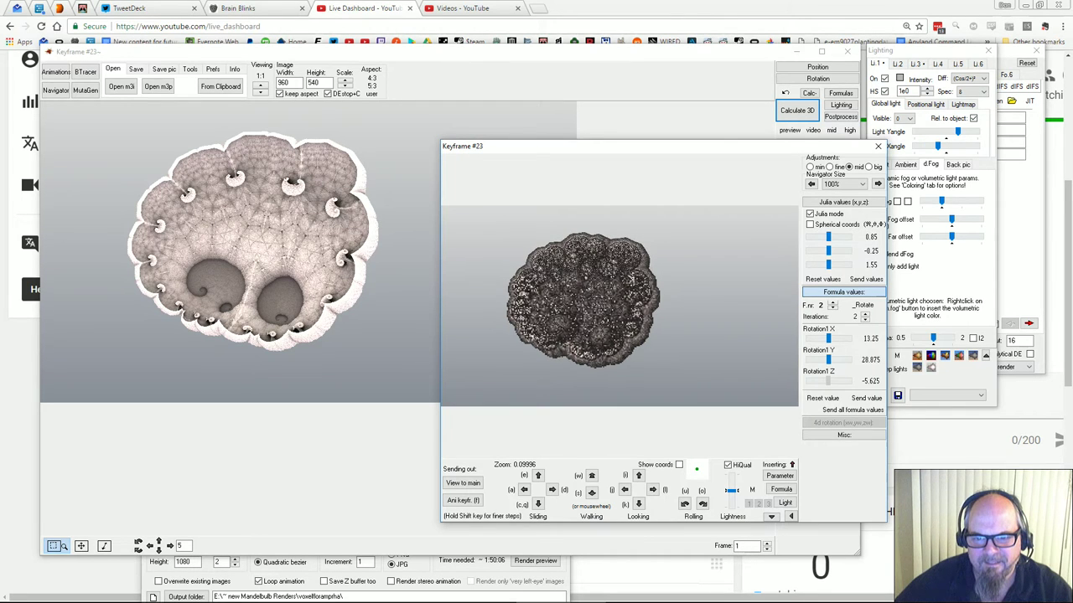
pyautogui.moveTo(828, 381); pyautogui.dragTo(827, 359)
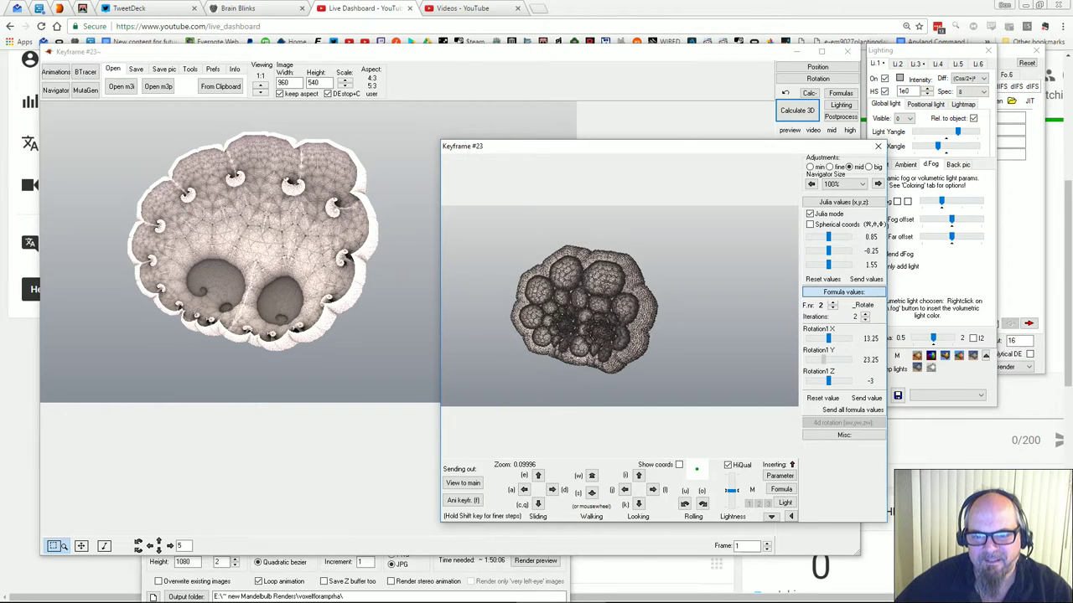
pyautogui.moveTo(823, 360); pyautogui.dragTo(828, 360)
pyautogui.click(462, 483)
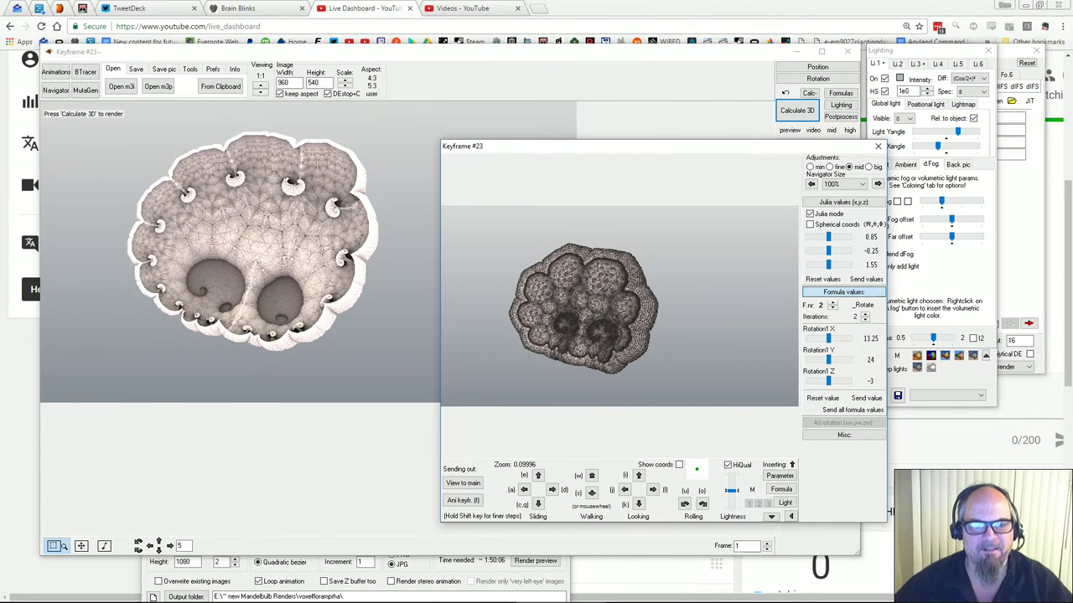
pyautogui.click(796, 110)
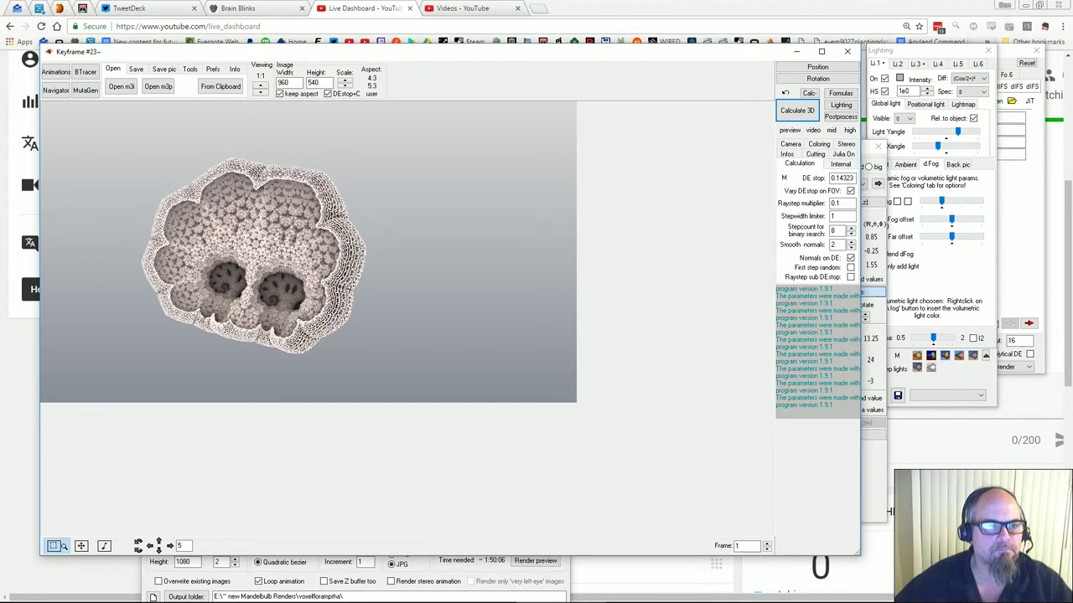
# Reload keyframe 23 from the voxelfloramorpha animation into the main window and set its viewing scale to 1:1
pyautogui.click(56, 90)
pyautogui.click(57, 72)
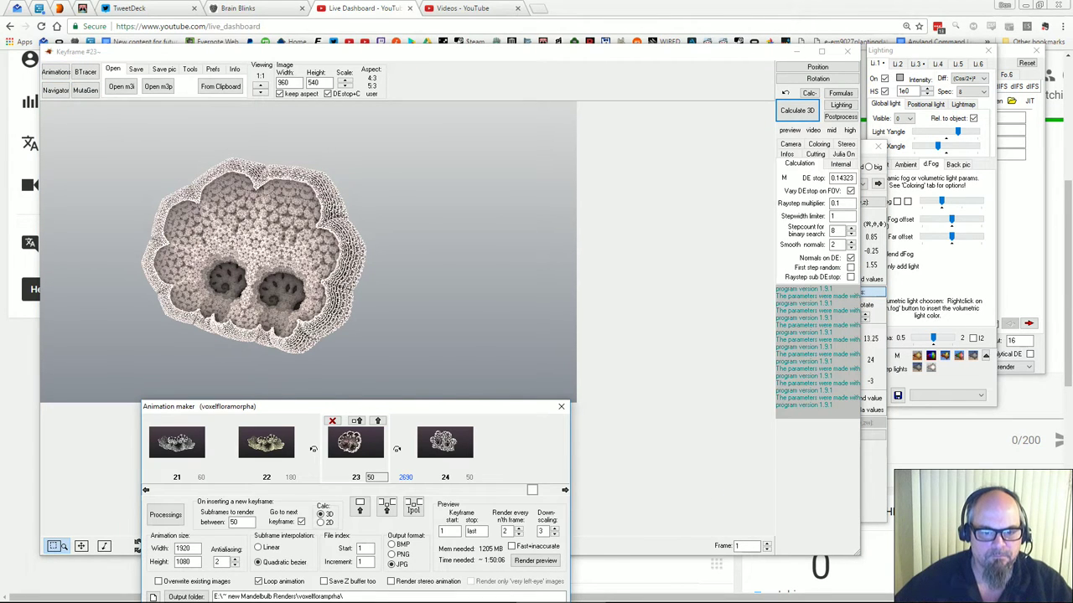
pyautogui.click(377, 420)
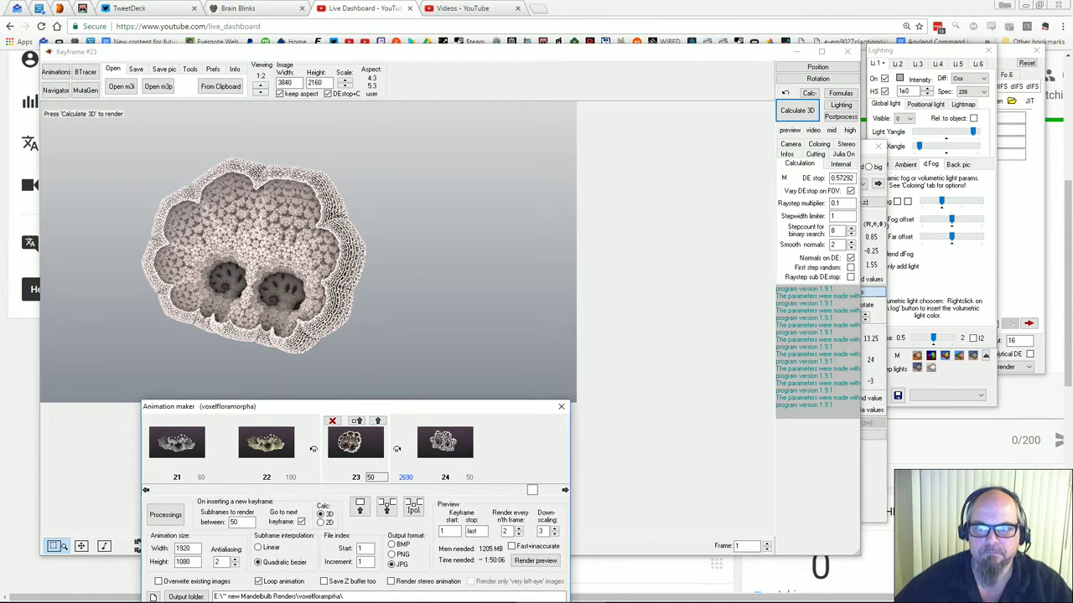
pyautogui.click(260, 93)
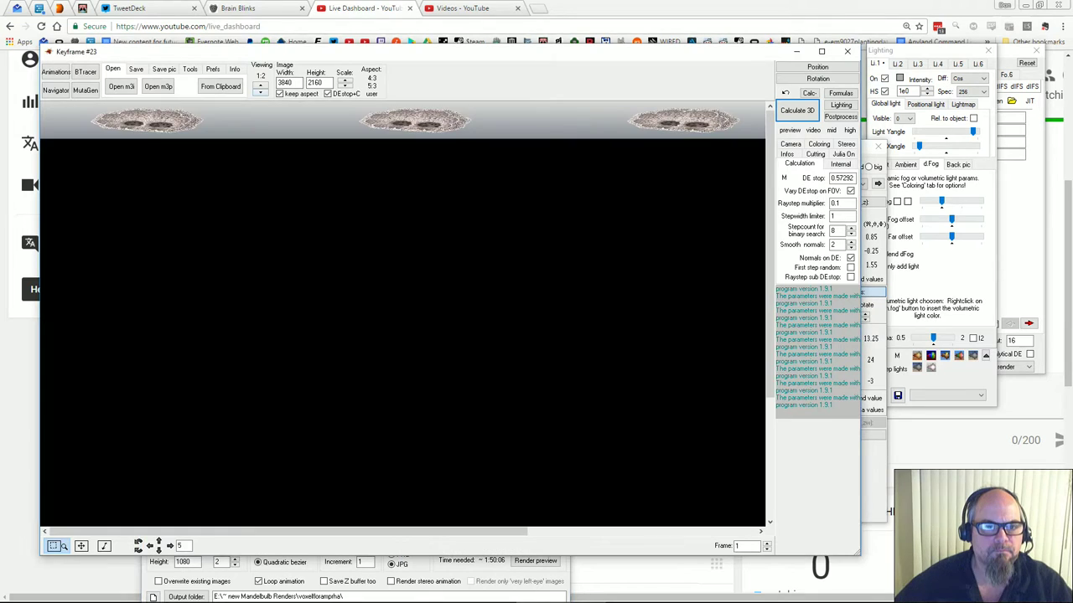
pyautogui.click(260, 93)
pyautogui.click(261, 86)
pyautogui.click(260, 85)
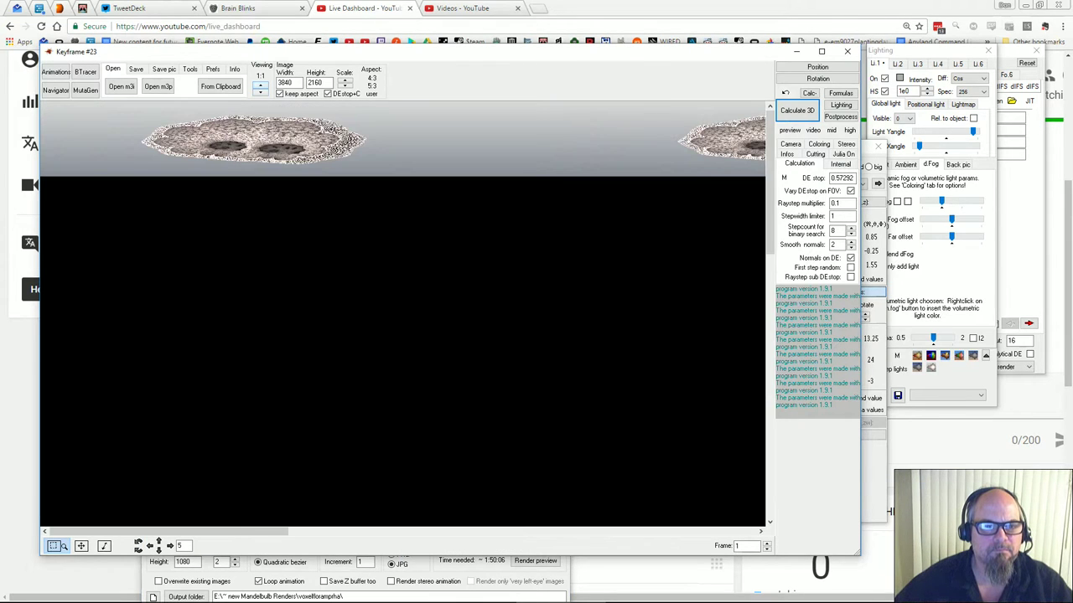
# Calculate keyframe 23 at 960 × 540 and apply the pale lighting preset with the grey gradient background
pyautogui.click(344, 86)
pyautogui.click(345, 87)
pyautogui.click(344, 87)
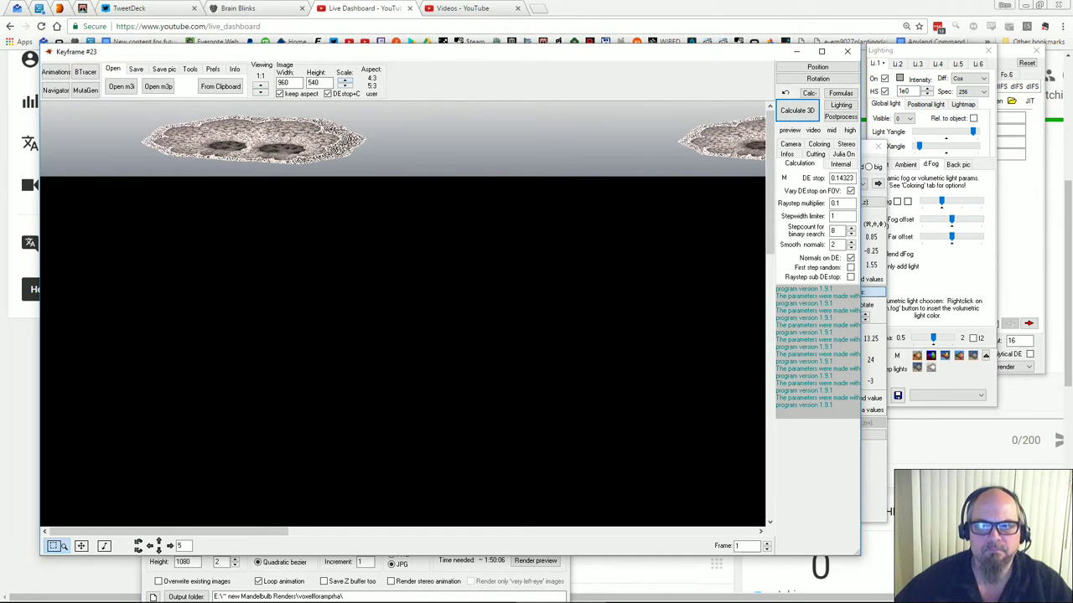
pyautogui.click(797, 111)
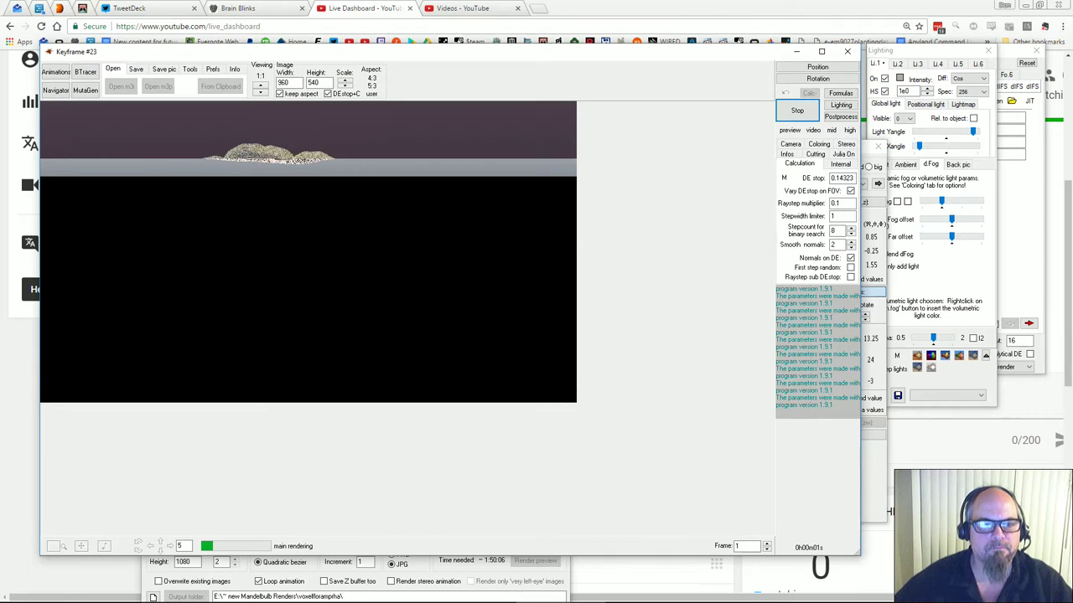
pyautogui.click(932, 368)
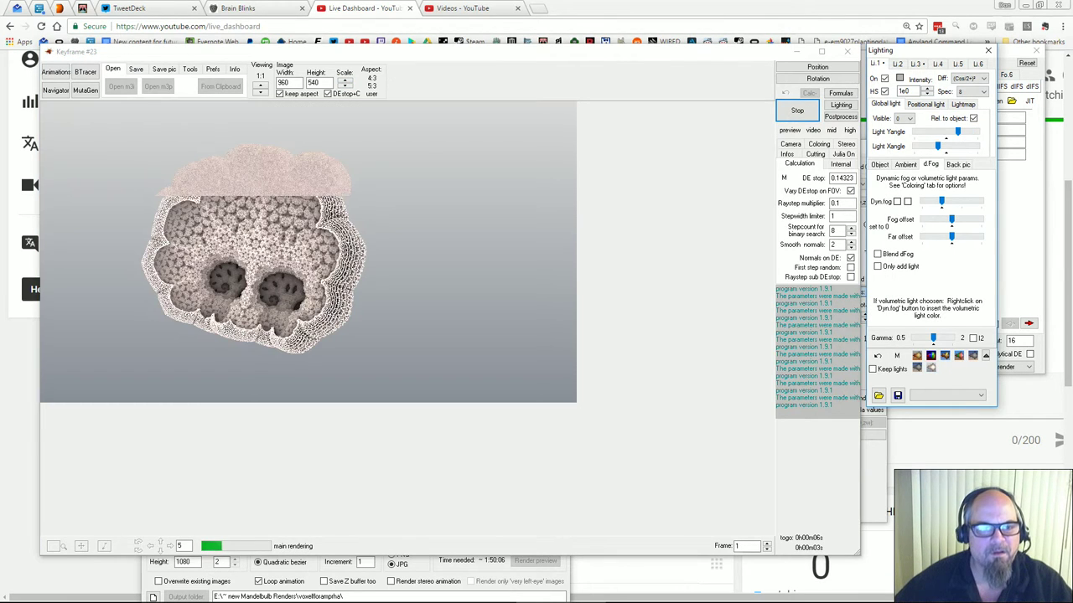
# Load keyframe 23's parameters into the Navigator and move the camera back and upward from the fractal
pyautogui.click(874, 479)
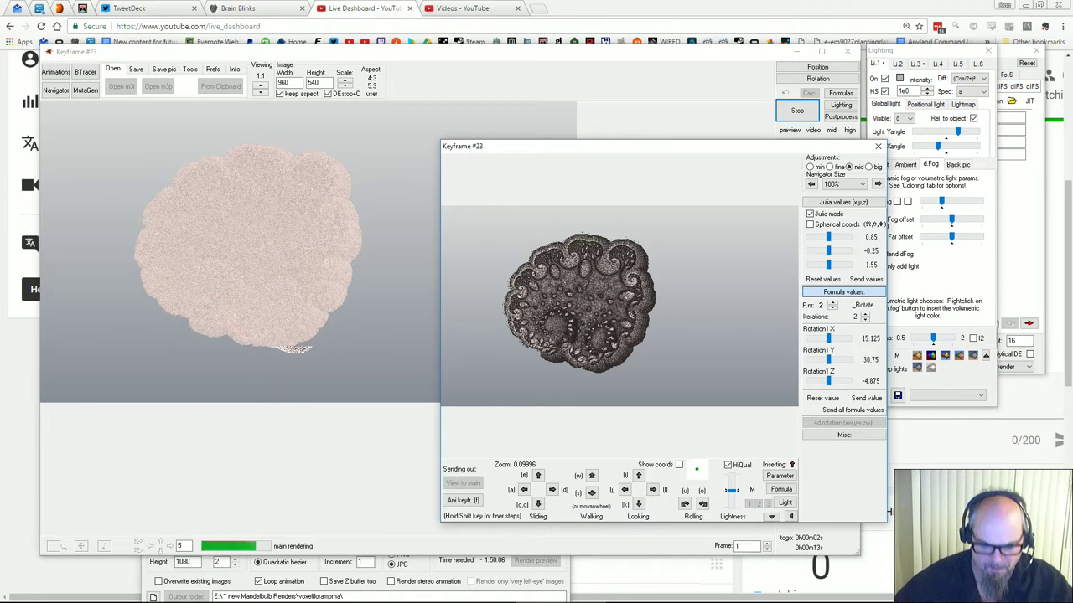
pyautogui.press('s')
pyautogui.press('s')
pyautogui.press('s')
pyautogui.press('s')
pyautogui.press('e')
pyautogui.press('e')
pyautogui.press('e')
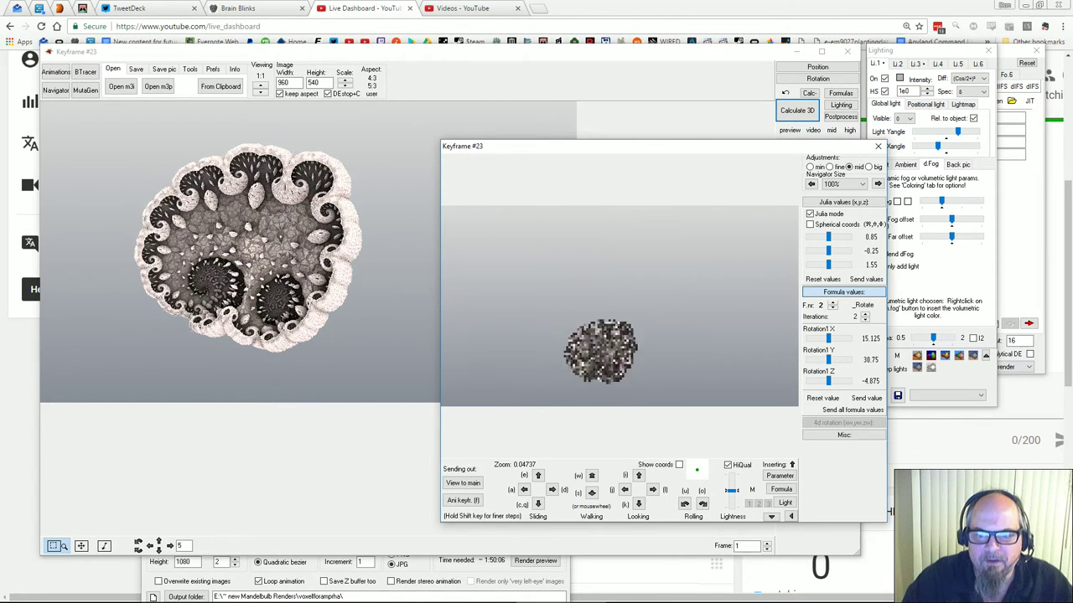
pyautogui.press('e')
pyautogui.press('e')
pyautogui.press('s')
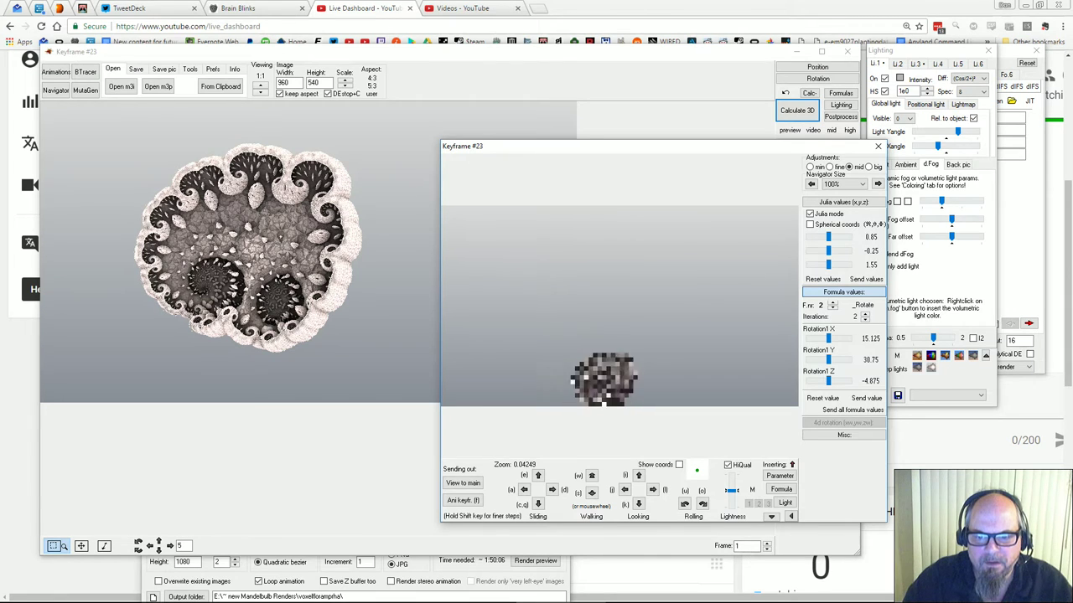
# Bring the fractal close in an oblique side view at zoom 0.1499 and calculate that view in the main window
pyautogui.scroll(-3, 620, 277)
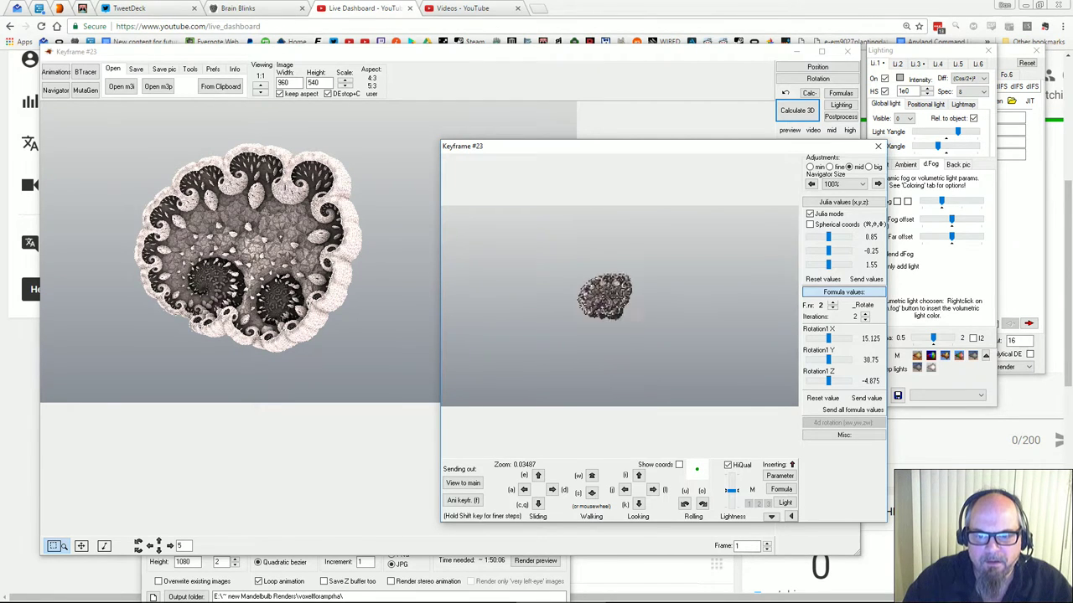
pyautogui.scroll(3, 606, 302)
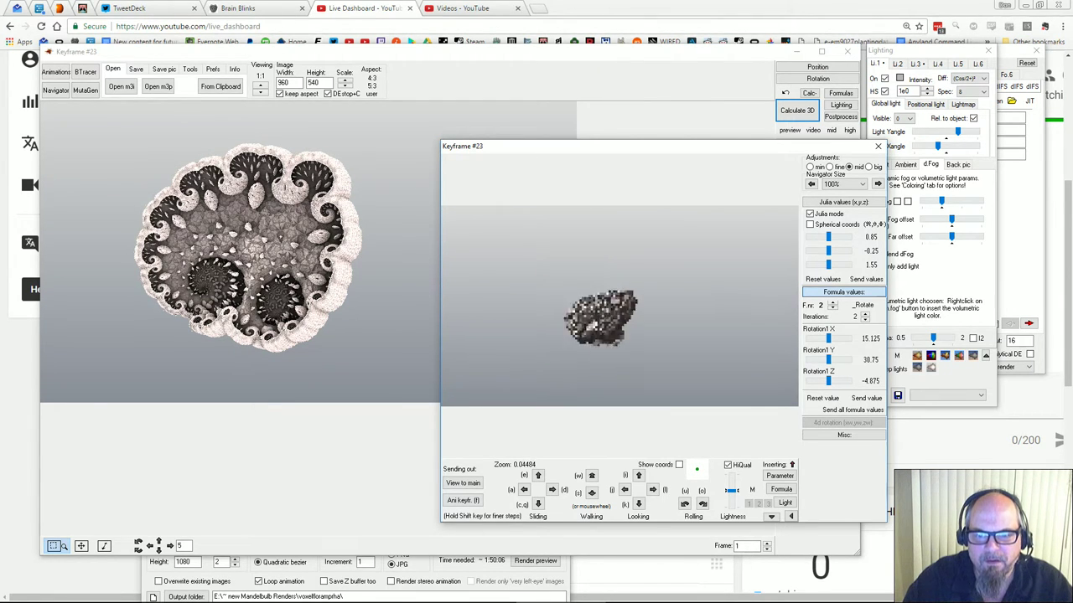
pyautogui.scroll(5, 606, 301)
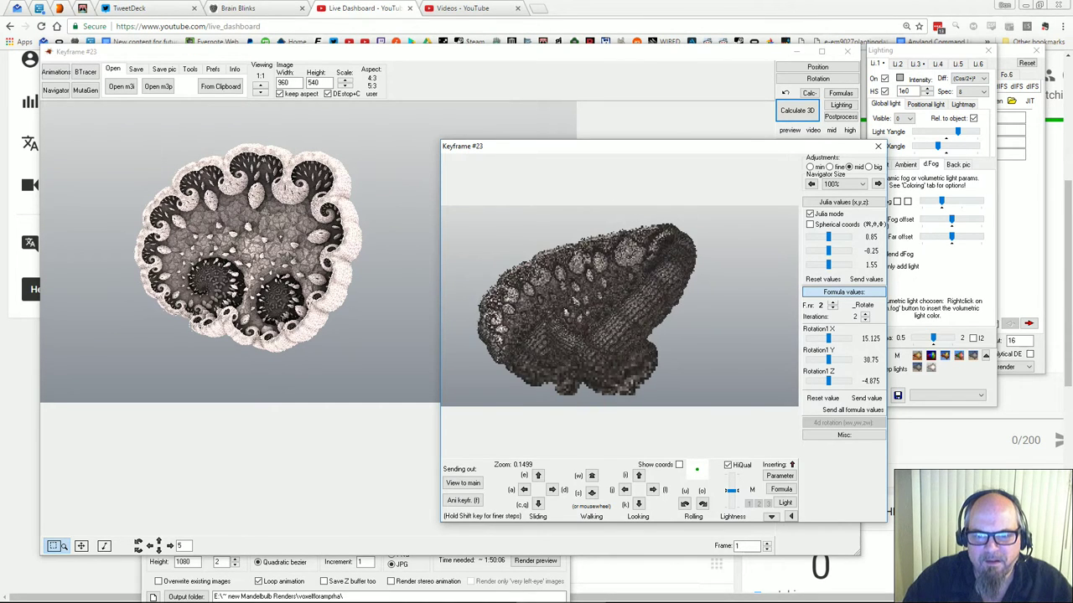
pyautogui.click(462, 484)
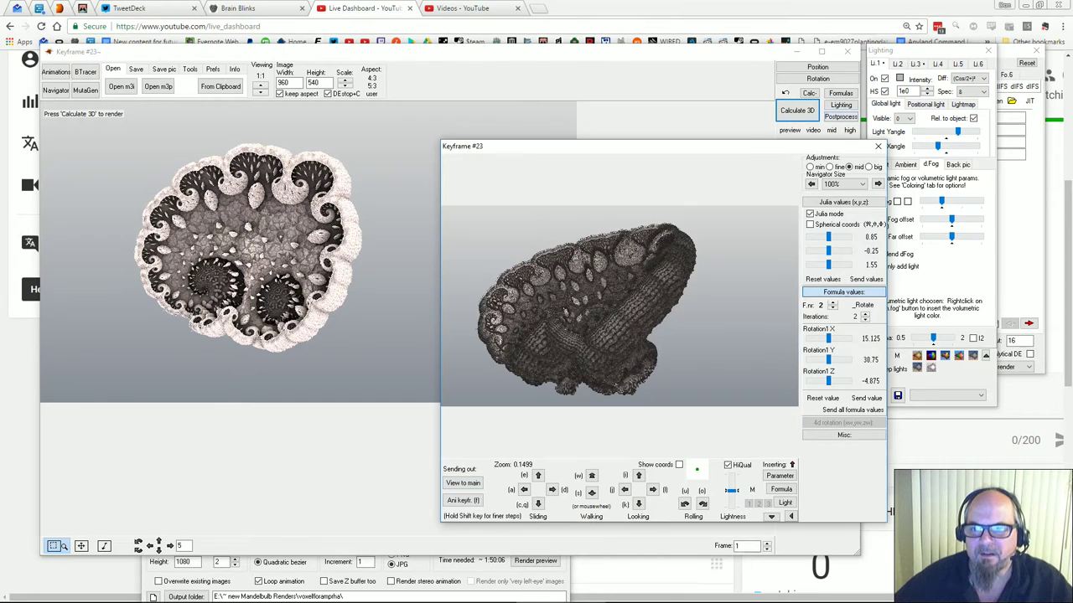
pyautogui.click(797, 109)
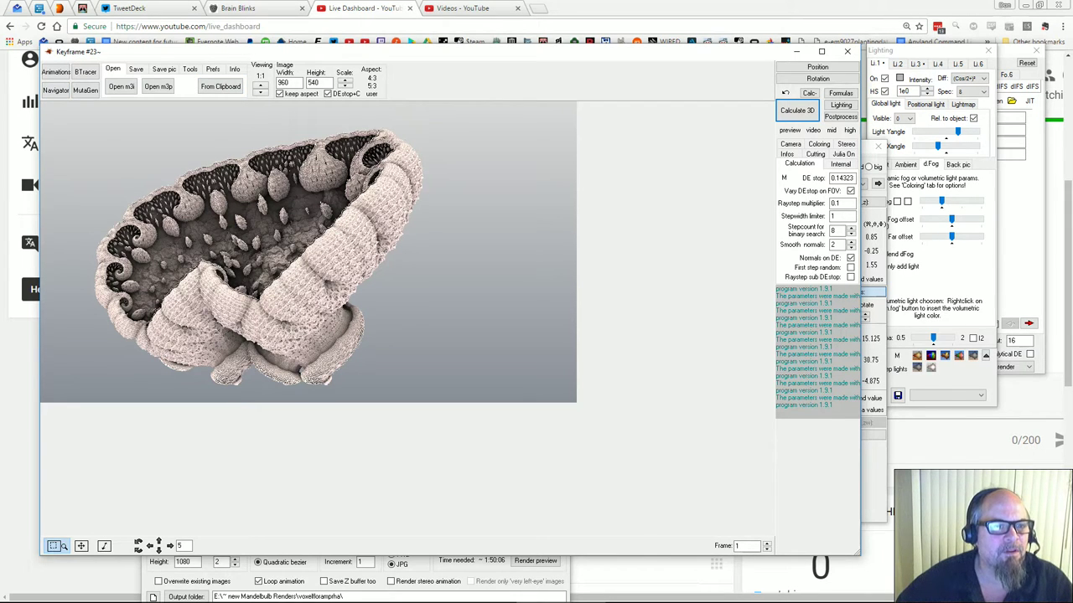
# Open the Bulb Tracer with the main window's parameters and reduce the overall scale to 0.620922 on all axes
pyautogui.click(85, 72)
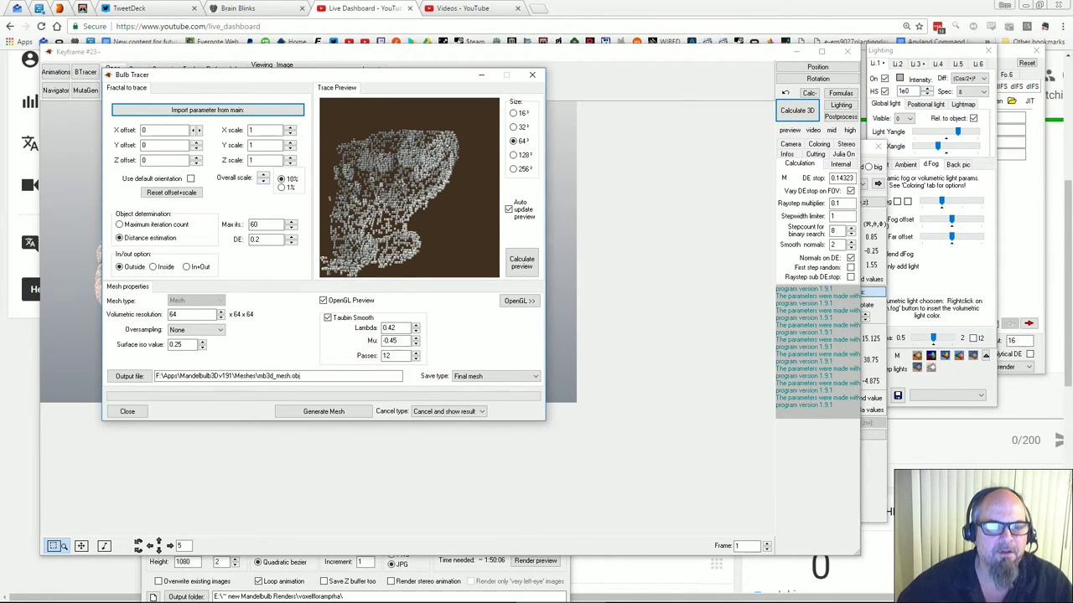
pyautogui.click(263, 181)
pyautogui.click(263, 181)
pyautogui.click(263, 181)
pyautogui.click(264, 181)
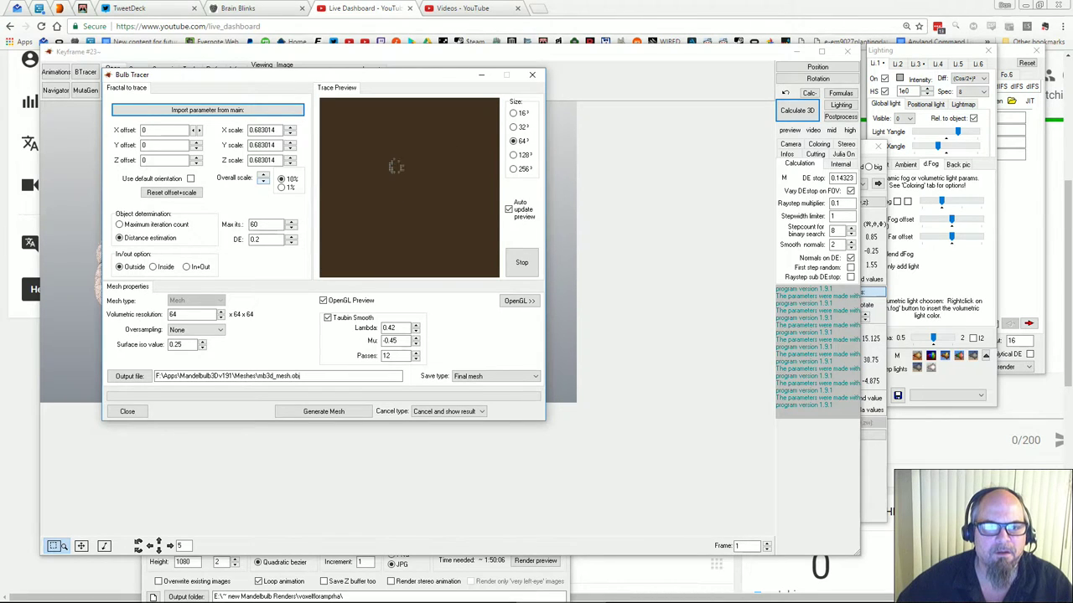
pyautogui.click(263, 181)
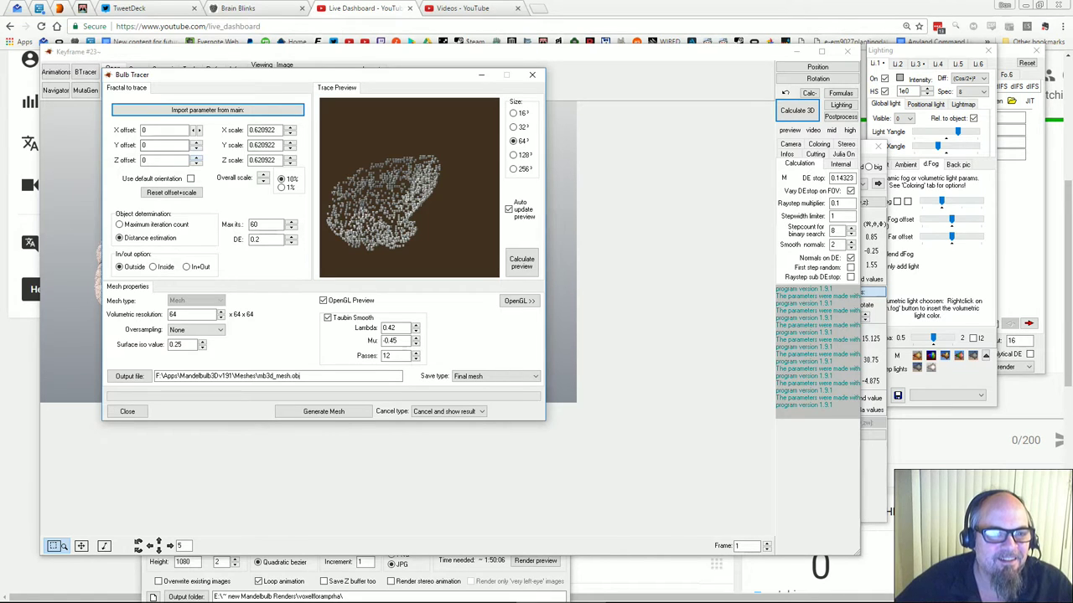
# Set the Bulb Tracer's Y offset to -1.8754
pyautogui.click(196, 149)
pyautogui.click(196, 148)
pyautogui.click(196, 148)
pyautogui.click(196, 148)
pyautogui.click(196, 149)
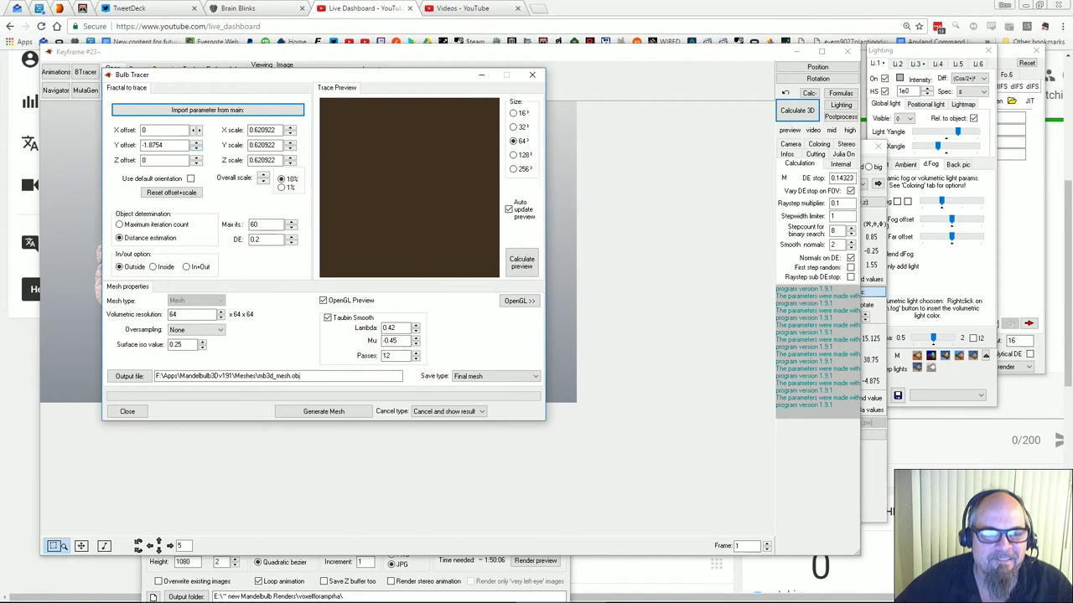
# Set the Bulb Tracer's Y offset to -0.375078 and its X offset to -4.12588
pyautogui.scroll(-2, 163, 145)
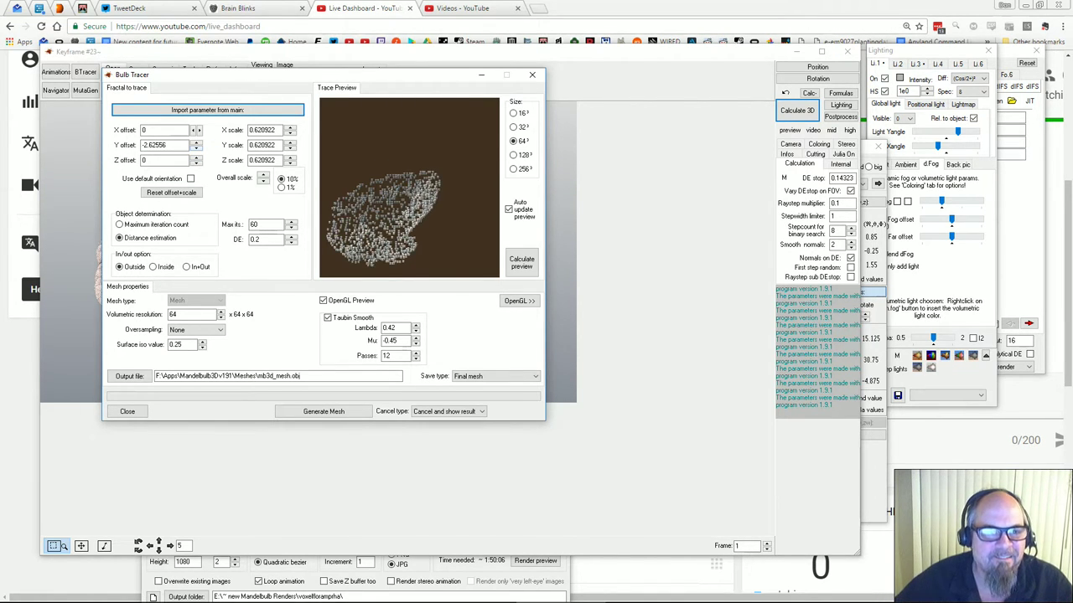
pyautogui.scroll(2, 164, 145)
pyautogui.scroll(-2, 195, 131)
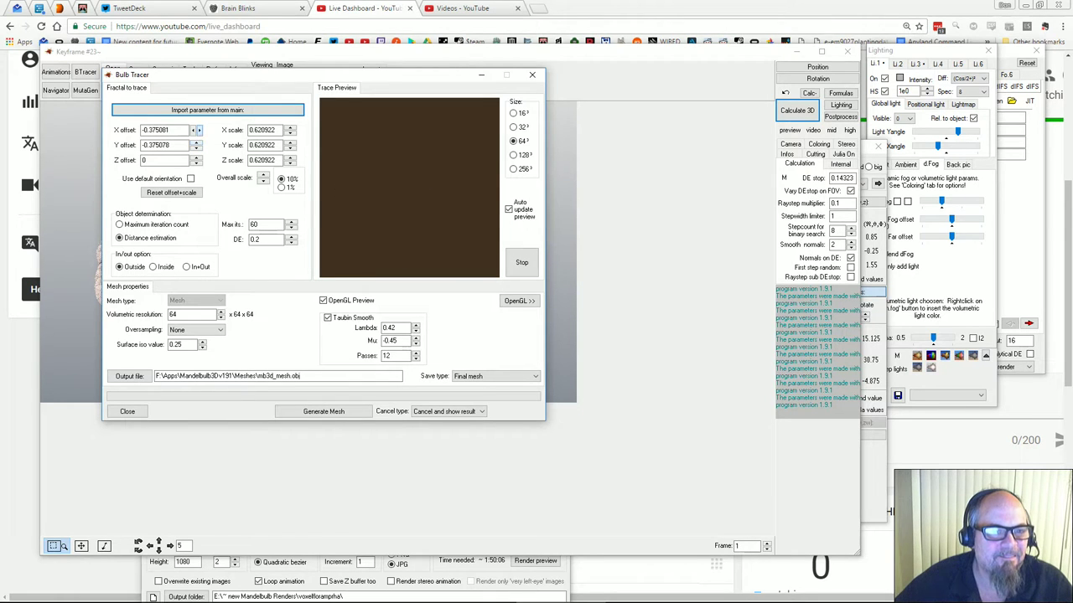
pyautogui.scroll(-2, 196, 130)
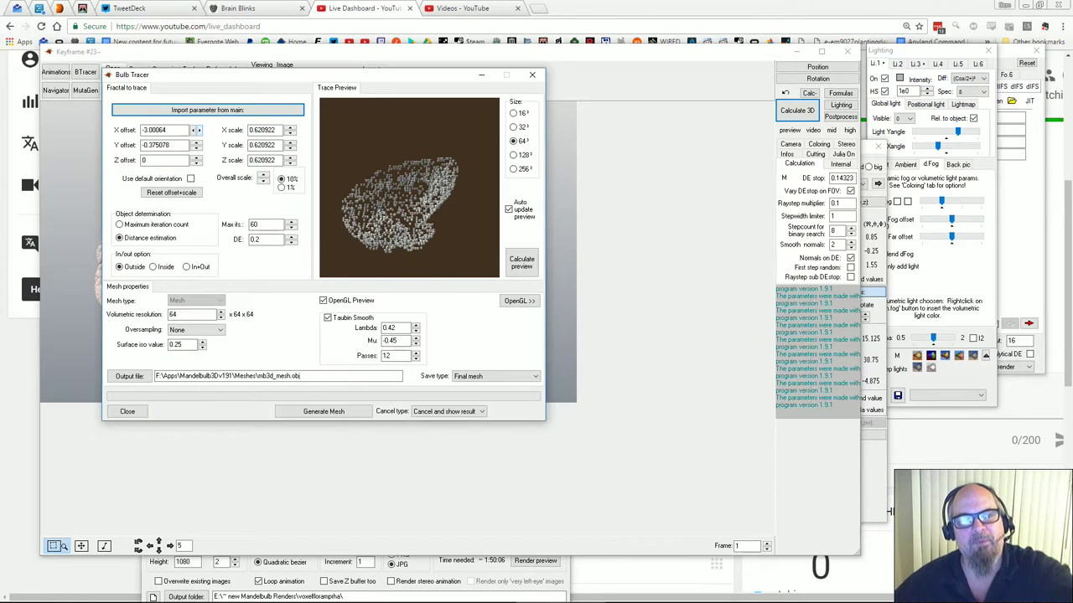
pyautogui.scroll(-1, 196, 130)
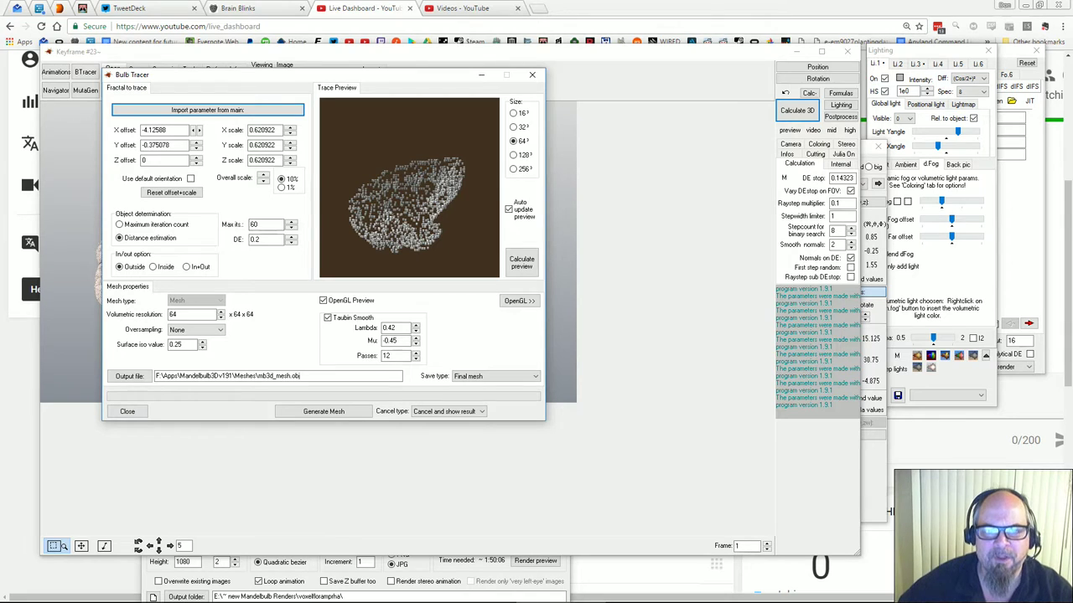
# Set the Bulb Tracer's Z offset to -1.8754 and raise the trace preview size to 256³
pyautogui.click(196, 164)
pyautogui.click(196, 163)
pyautogui.click(196, 164)
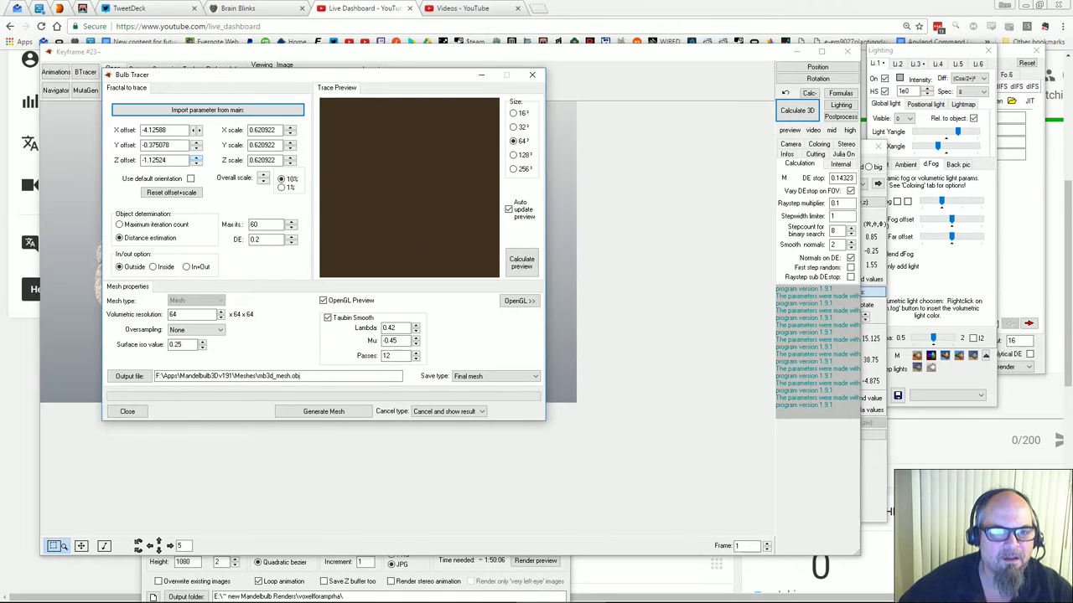
pyautogui.click(196, 163)
pyautogui.click(196, 163)
pyautogui.click(514, 155)
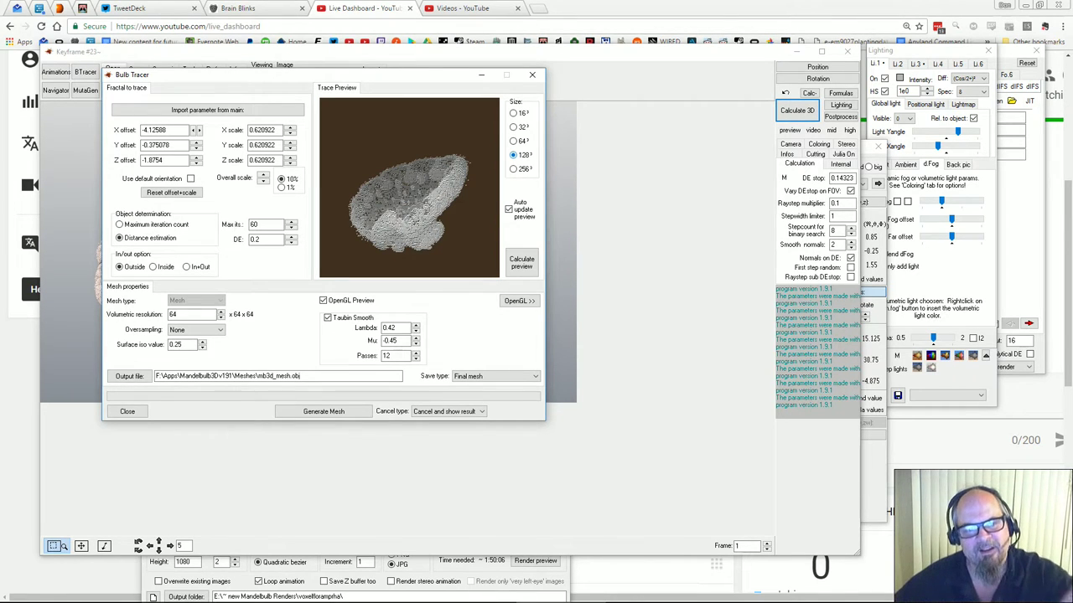
pyautogui.click(513, 168)
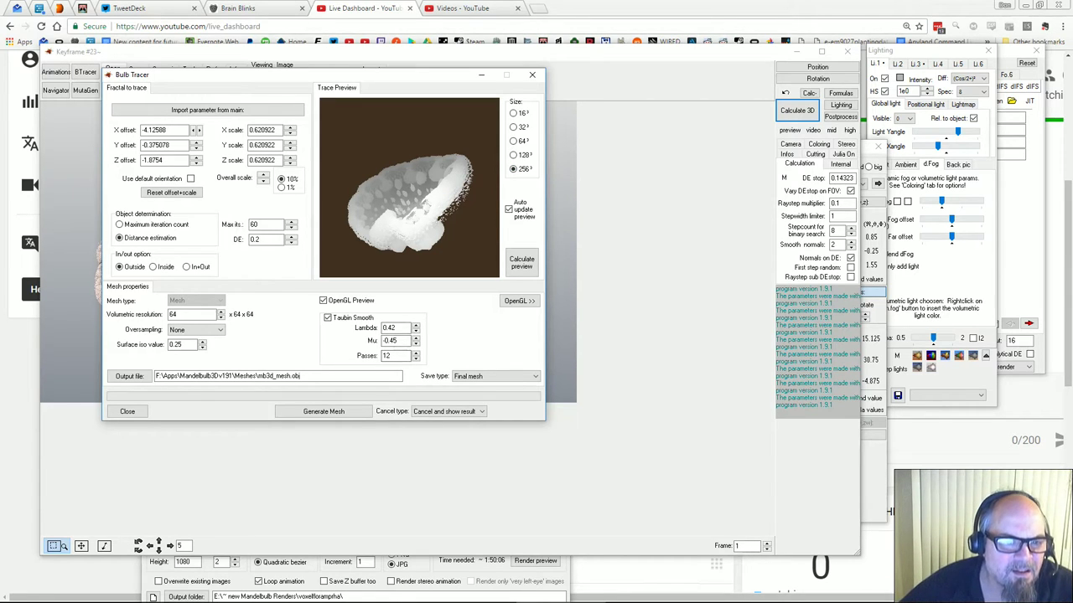
# Try distance estimation (DE) values of 0.3 and 0.4 in the trace preview, and settle on 0.6
pyautogui.write('3')
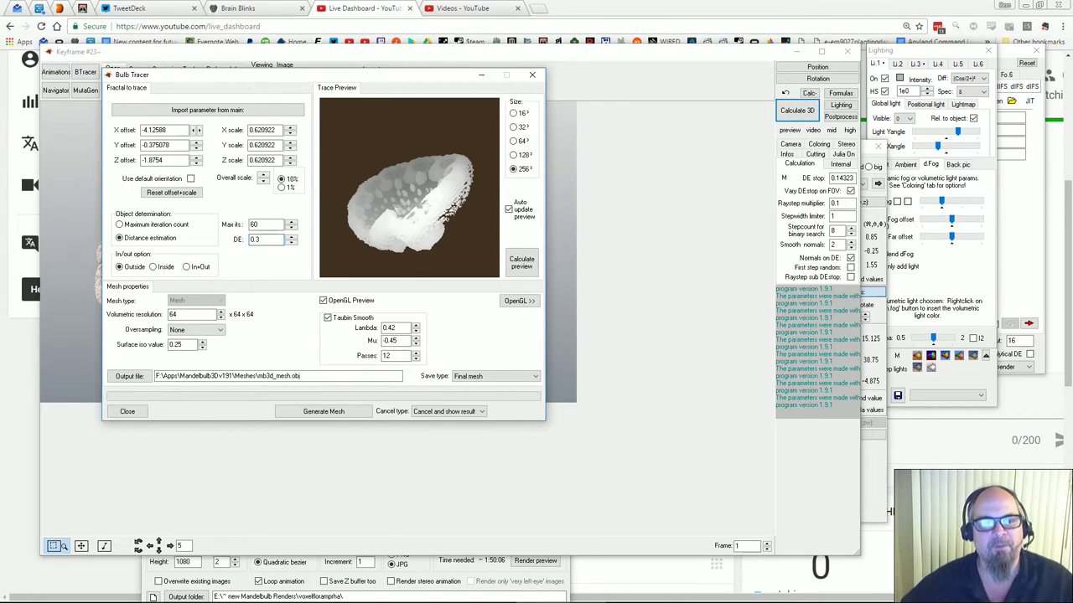
pyautogui.press('BackSpace')
pyautogui.write('4')
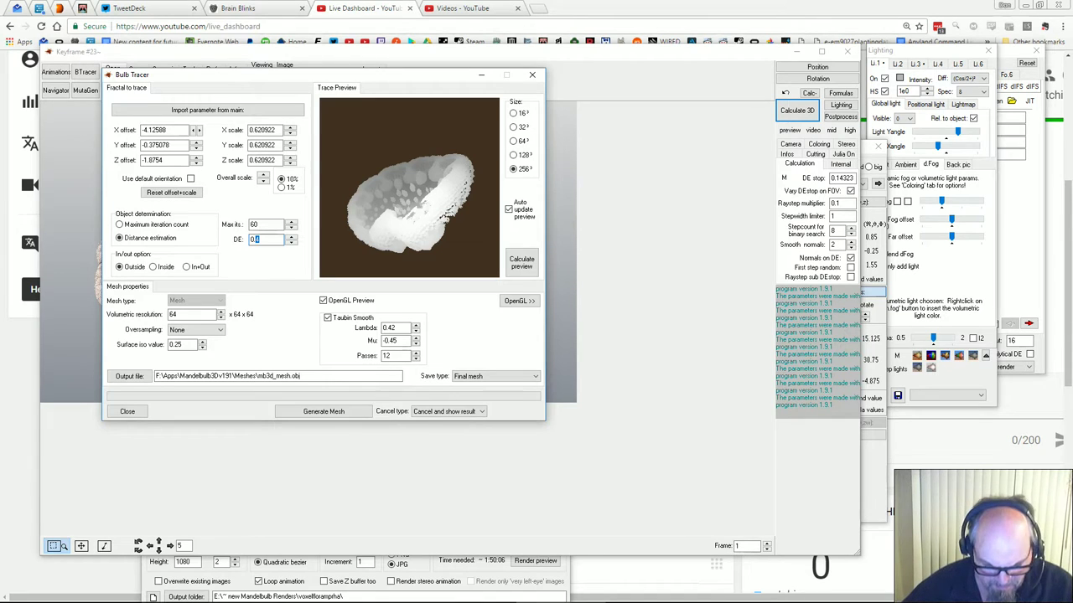
pyautogui.write('6')
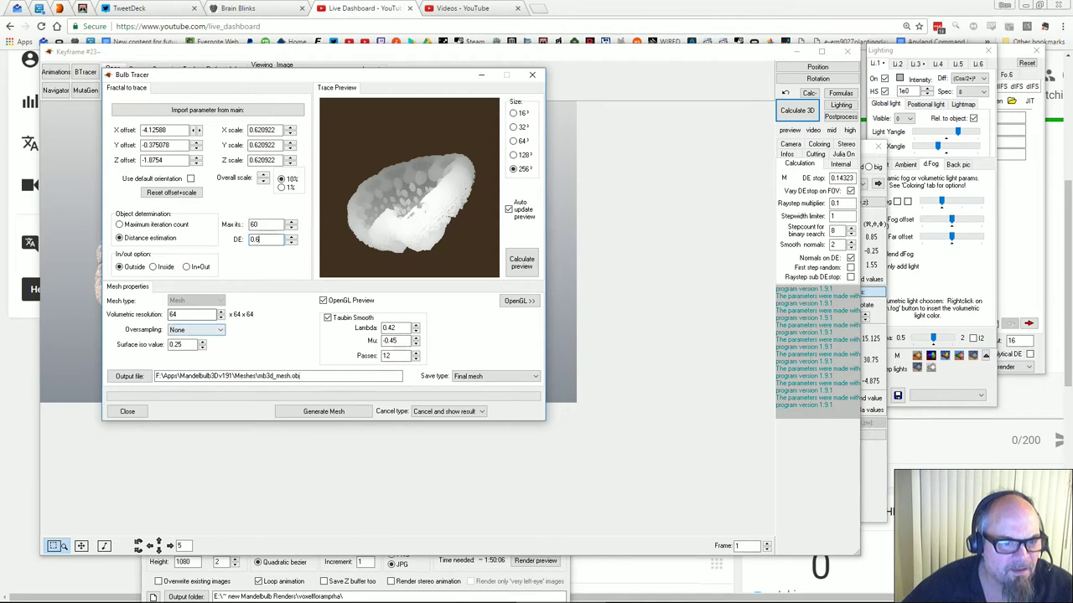
# Set the mesh's volumetric resolution to 300
pyautogui.doubleClick(173, 315)
pyautogui.write('200')
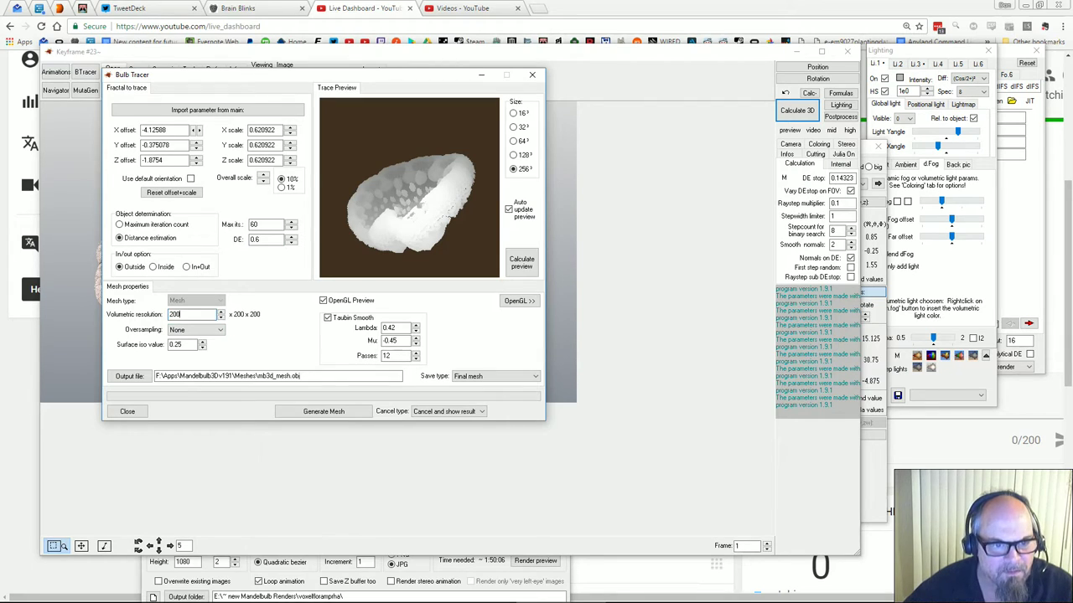
pyautogui.press('Tab')
pyautogui.hotkey('shift', 'Tab')
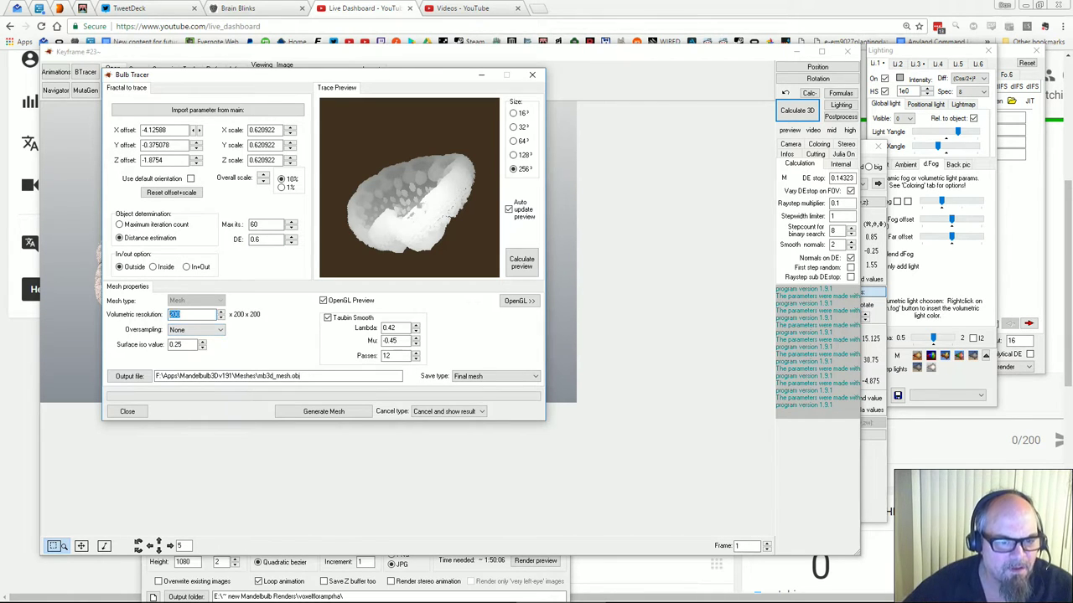
pyautogui.write('300')
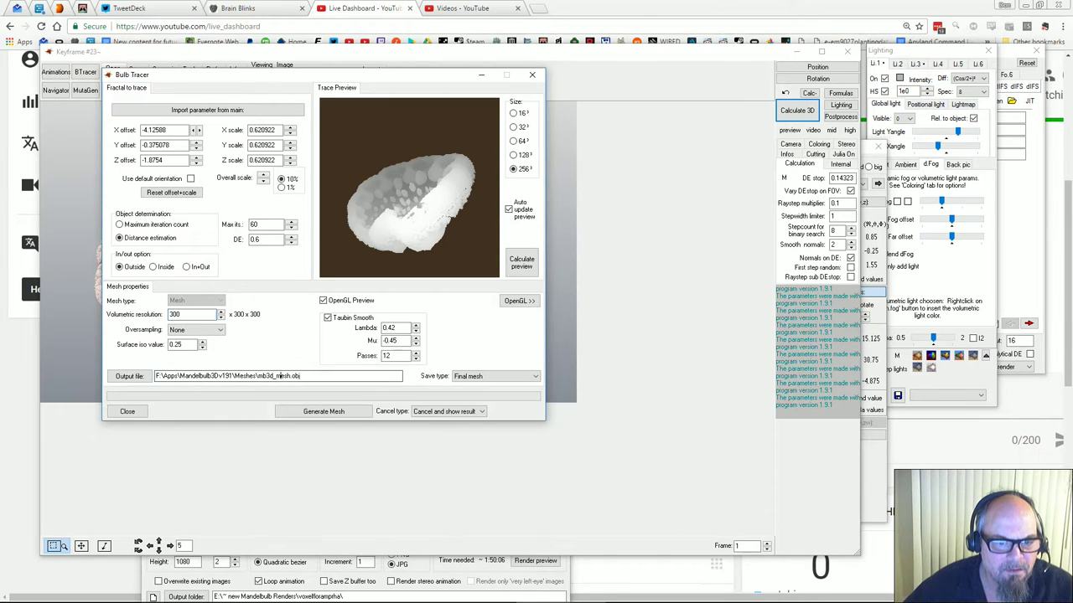
# Rename the output file to xenorock1.obj in the Meshes folder and generate the mesh
pyautogui.moveTo(257, 376); pyautogui.dragTo(299, 376)
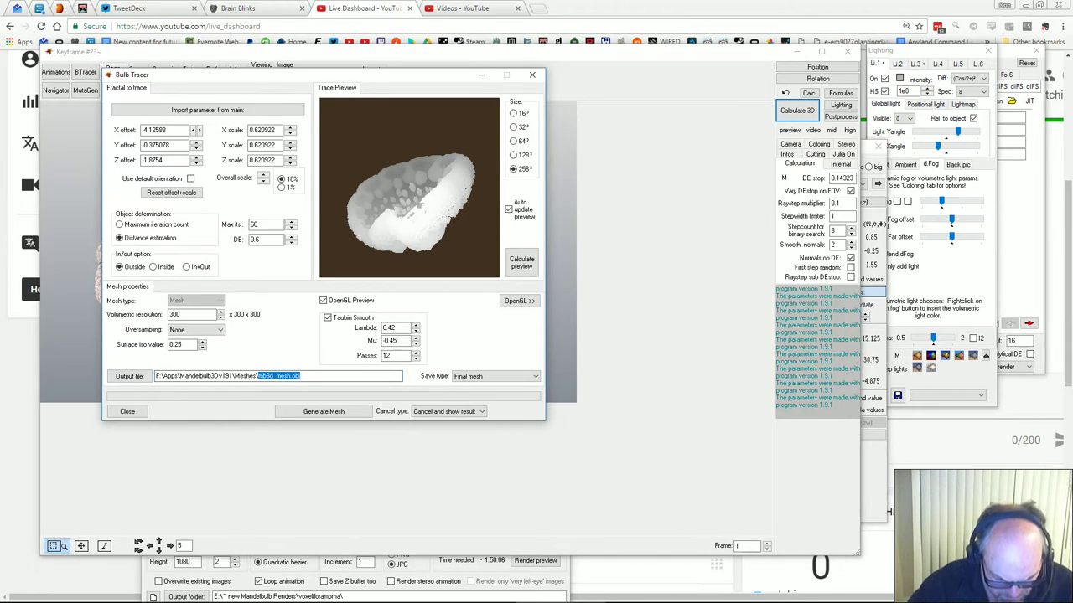
pyautogui.write('xenorock1')
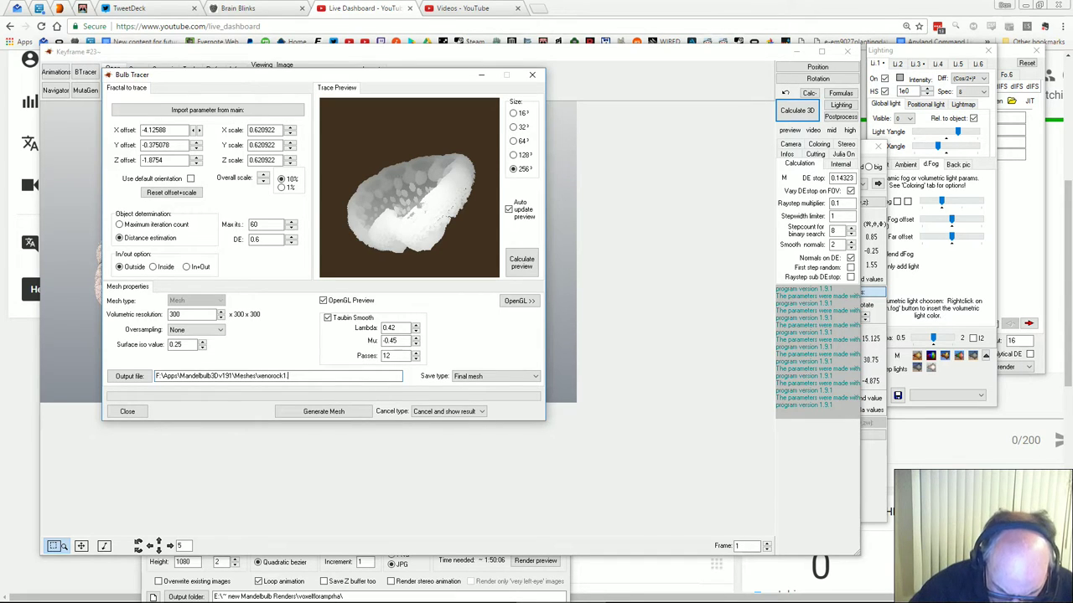
pyautogui.press('Tab')
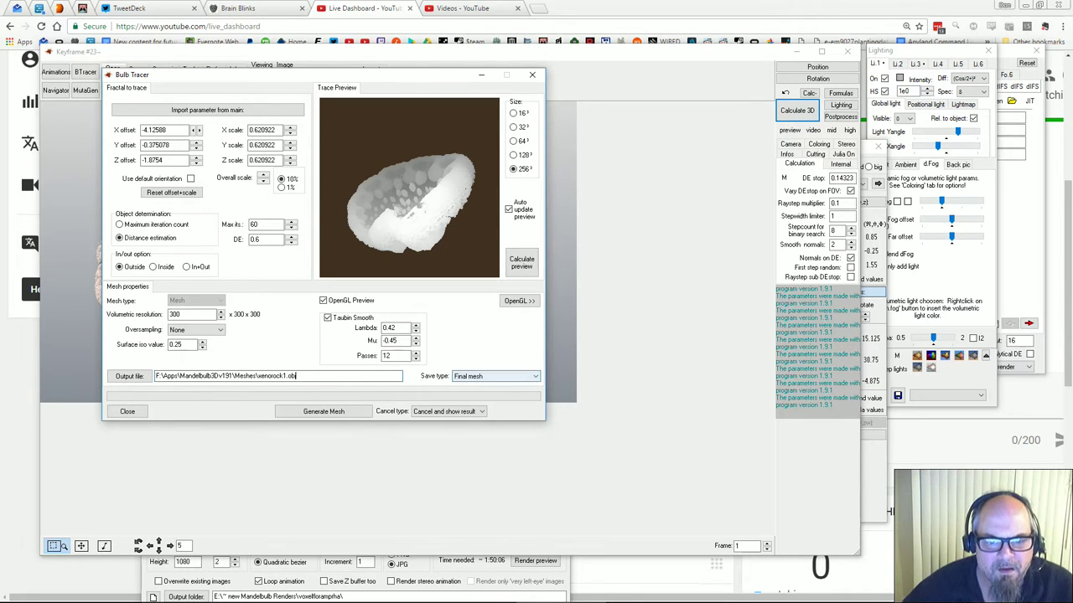
pyautogui.click(324, 411)
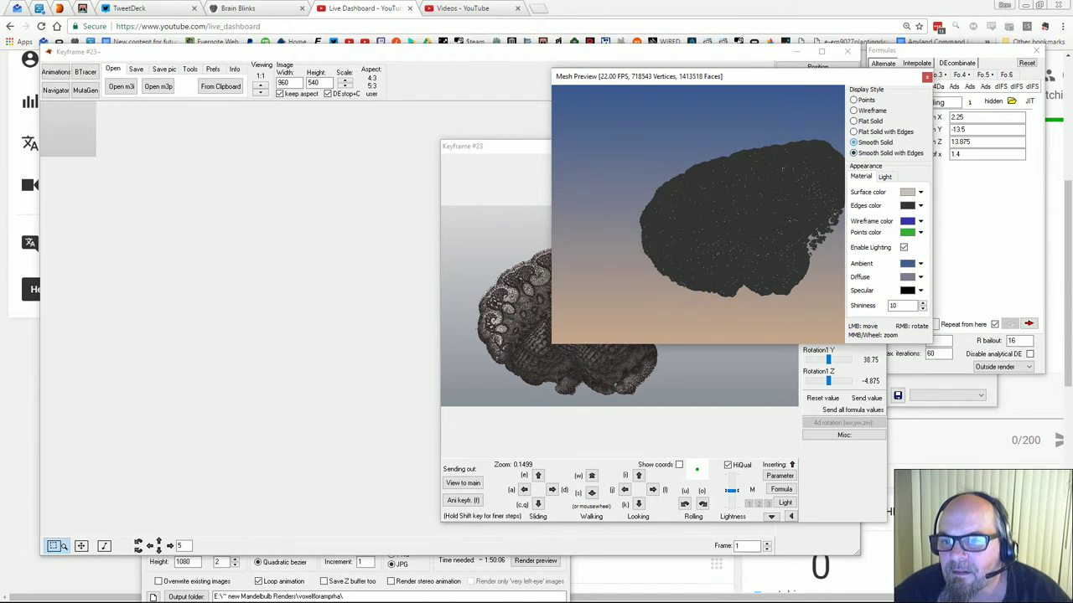
# Display the generated mesh as Smooth Solid and compare its shape with the fractal in the Navigator
pyautogui.click(854, 143)
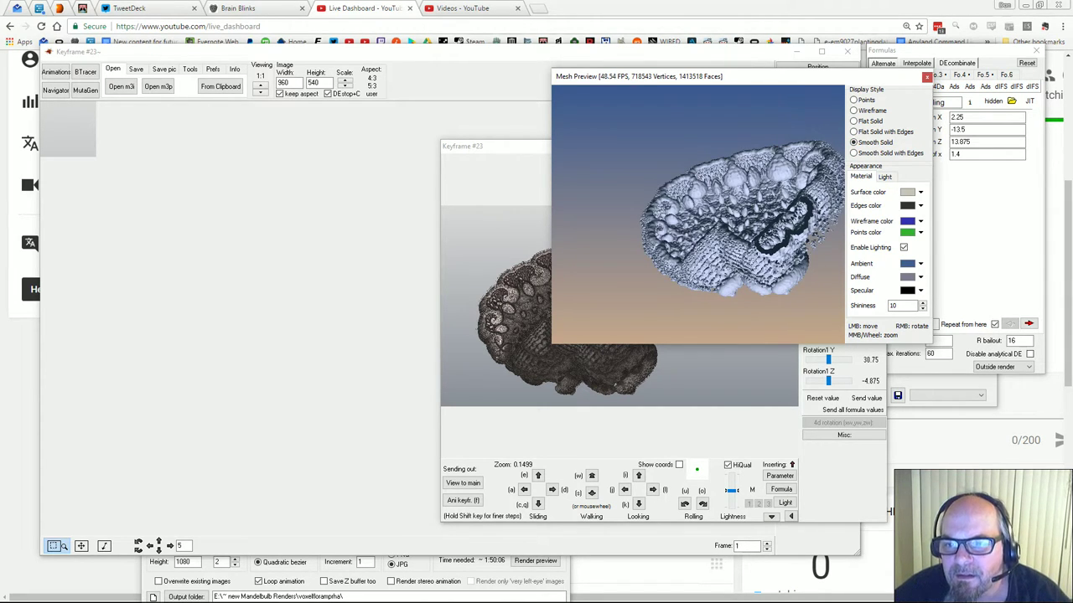
pyautogui.moveTo(746, 218); pyautogui.dragTo(704, 221)
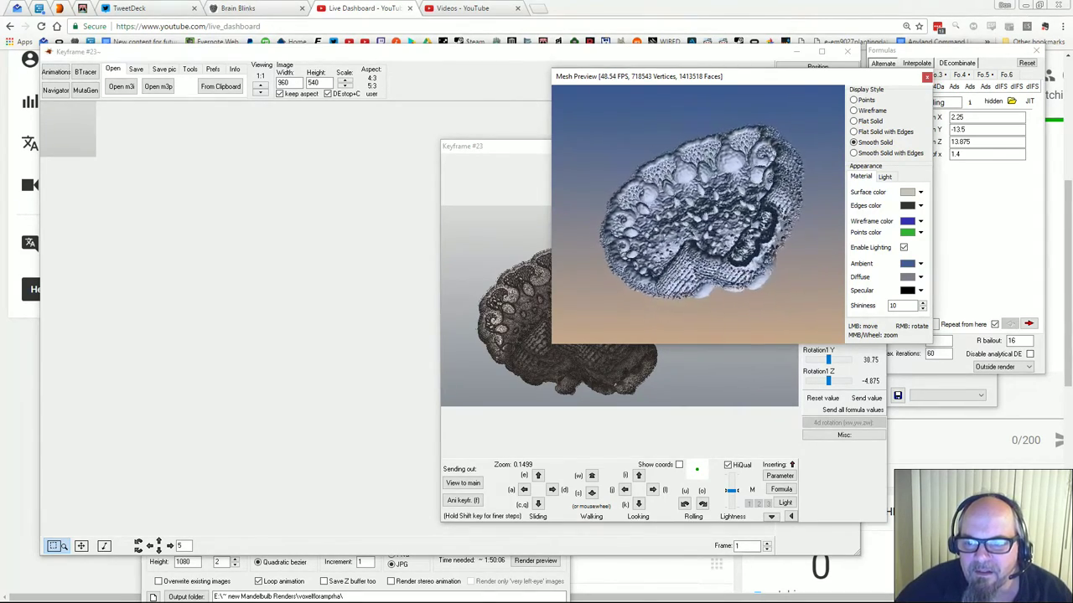
pyautogui.click(496, 147)
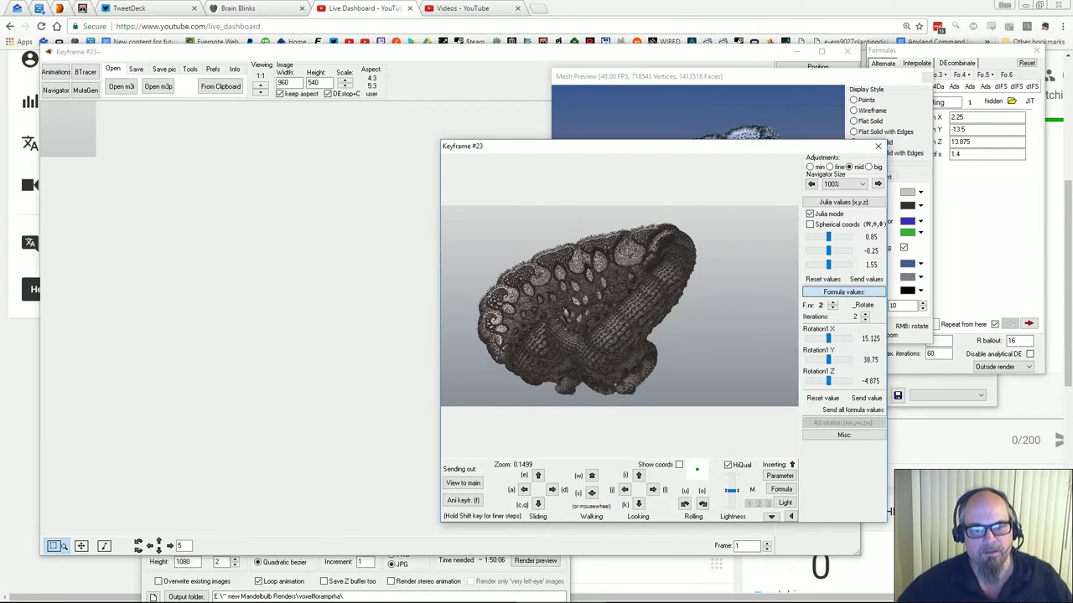
pyautogui.moveTo(534, 149); pyautogui.dragTo(420, 173)
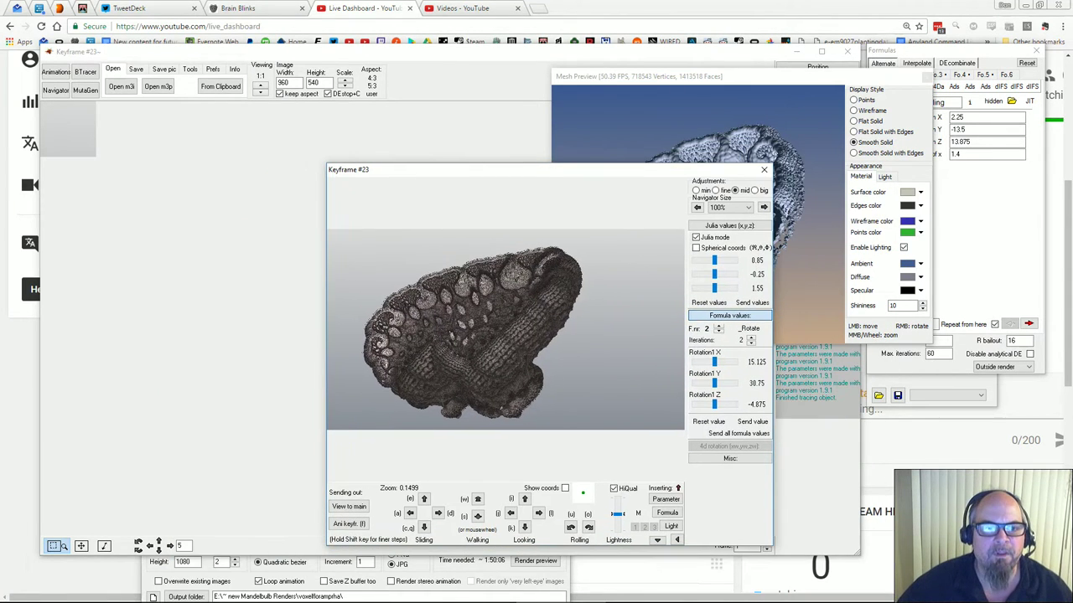
pyautogui.hotkey('alt', 'Tab')
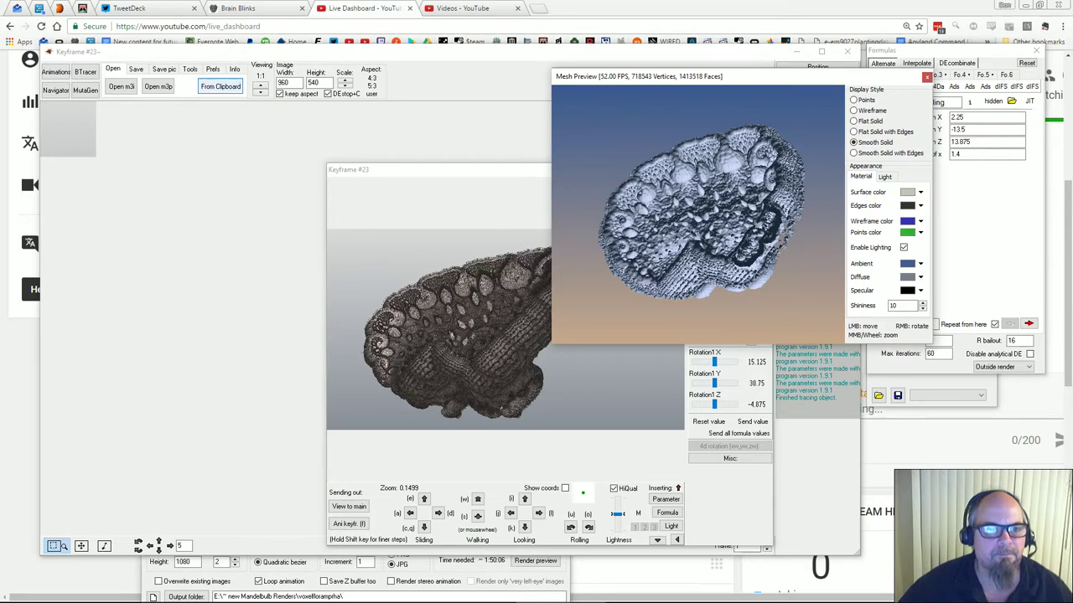
# Reopen the Bulb Tracer and lower the Z offset to -3.35812
pyautogui.click(85, 72)
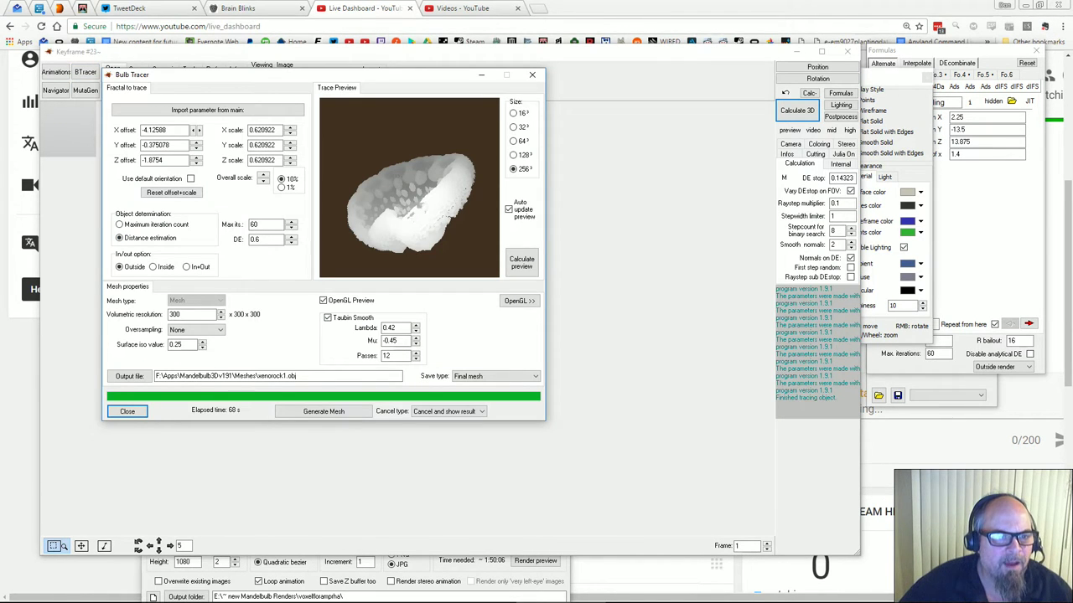
pyautogui.click(196, 164)
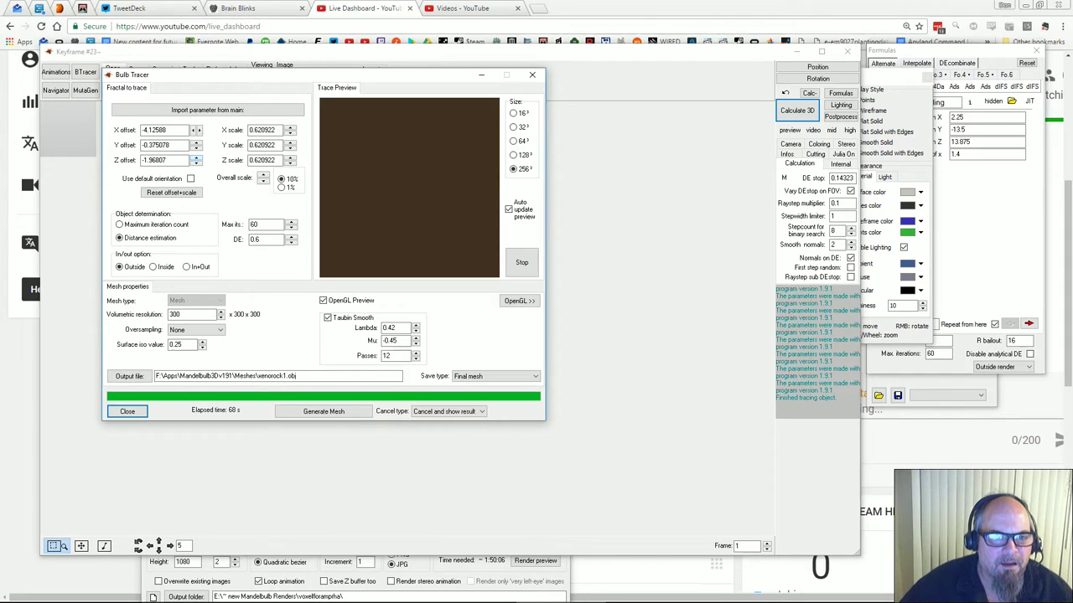
pyautogui.click(196, 162)
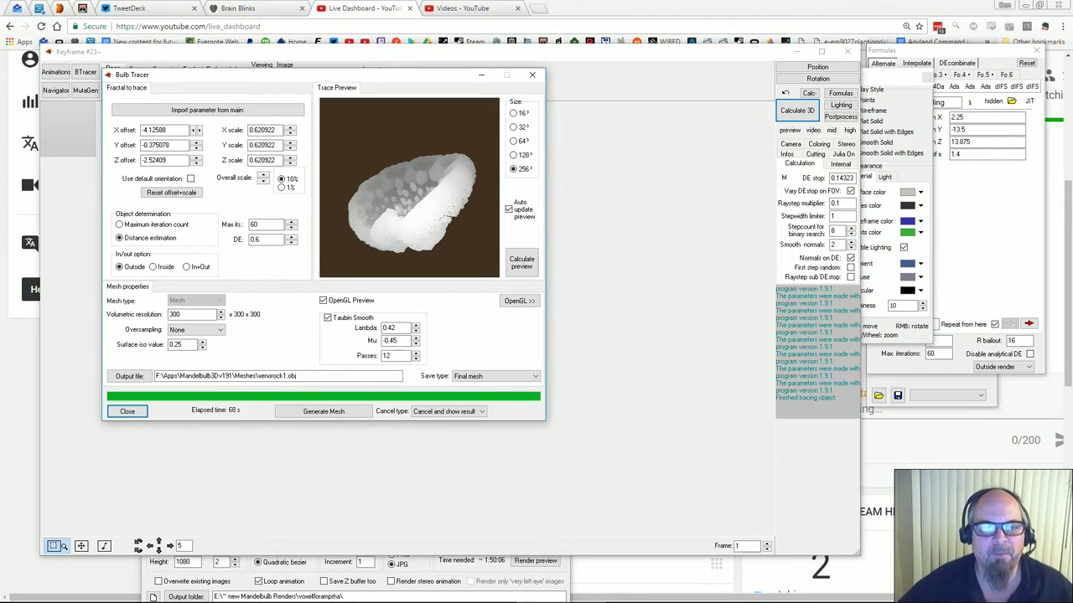
pyautogui.click(196, 164)
pyautogui.click(196, 163)
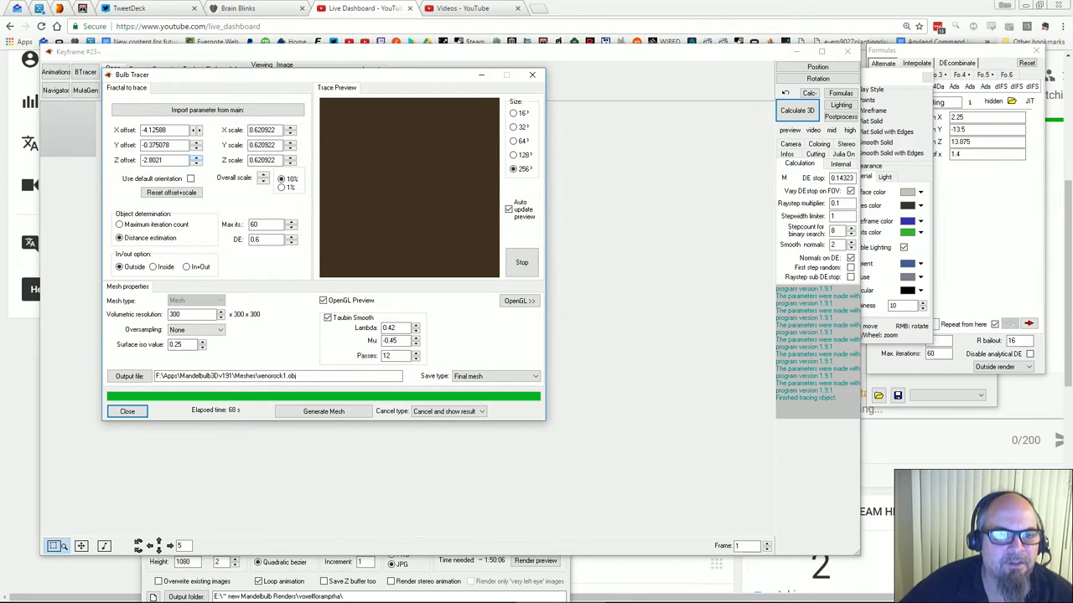
pyautogui.click(196, 164)
pyautogui.click(196, 164)
pyautogui.click(196, 163)
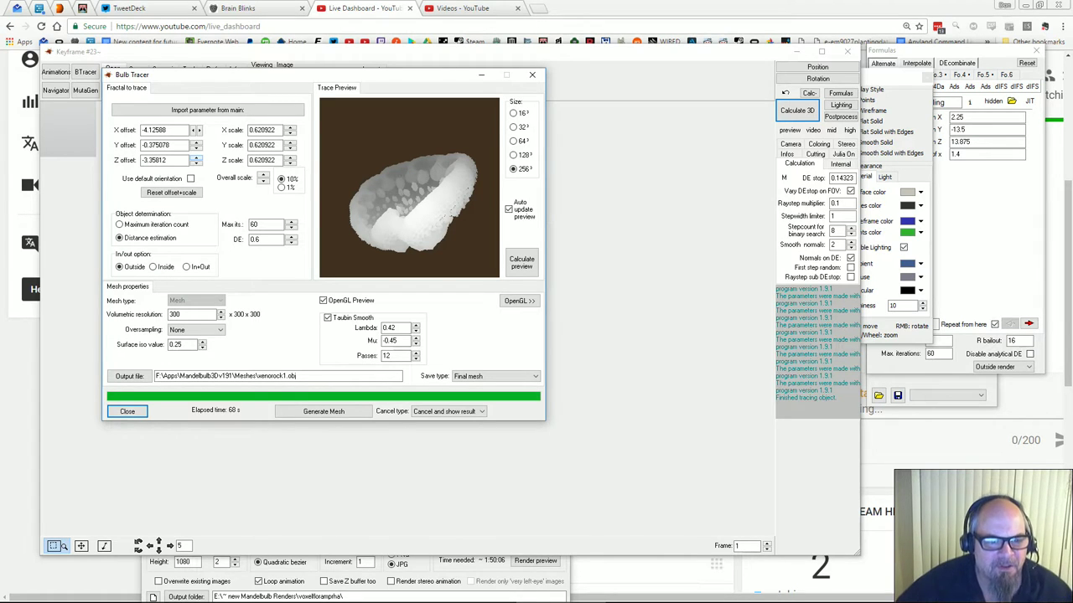
# Set the volumetric resolution to 200 and generate the mesh again as xenorock1.obj
pyautogui.moveTo(187, 316); pyautogui.dragTo(167, 315)
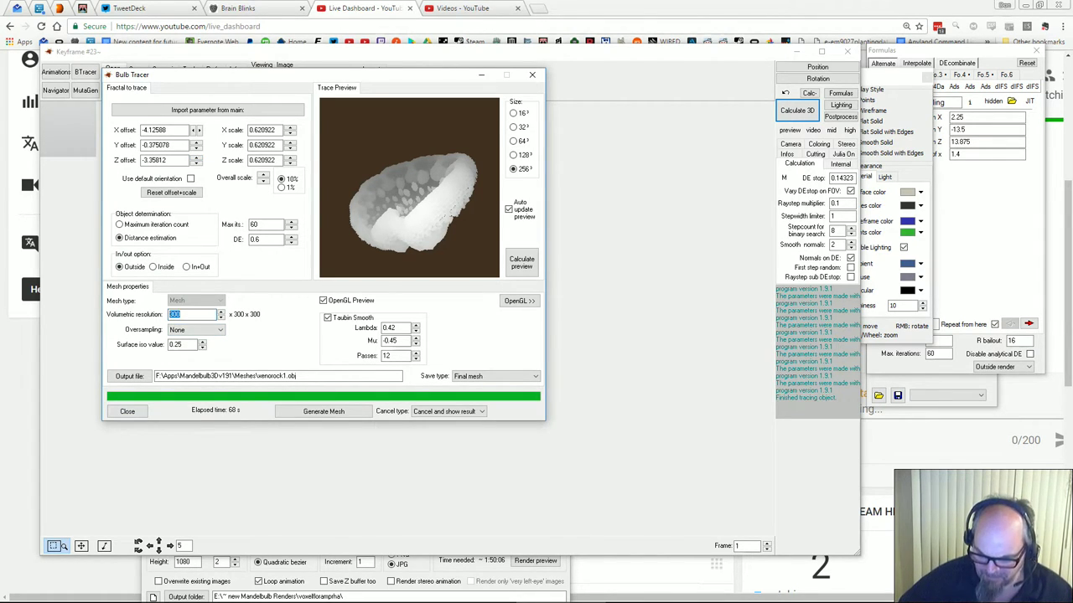
pyautogui.write('200')
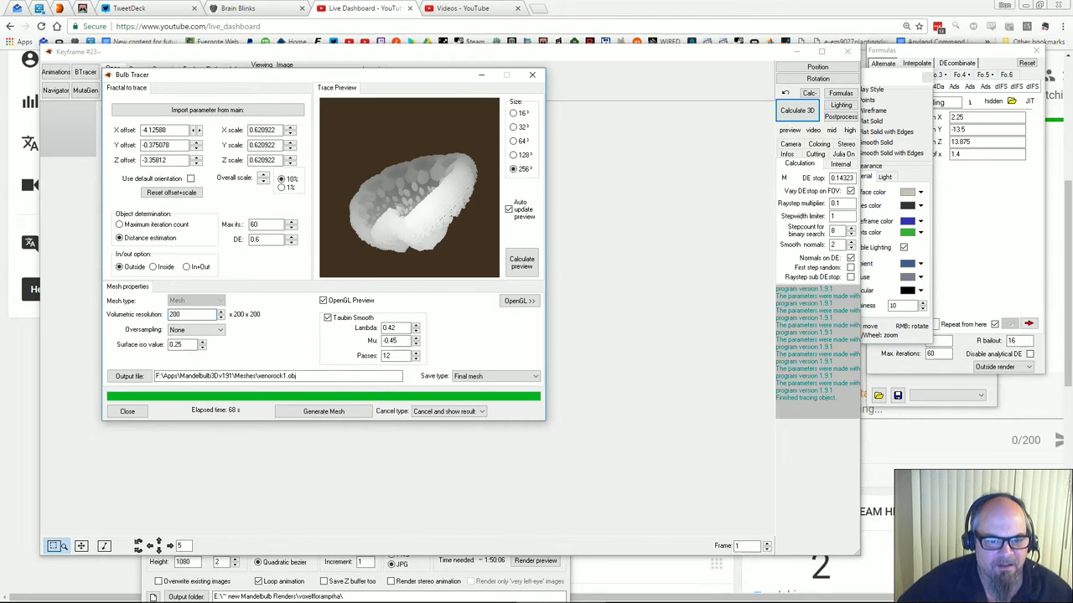
pyautogui.click(323, 412)
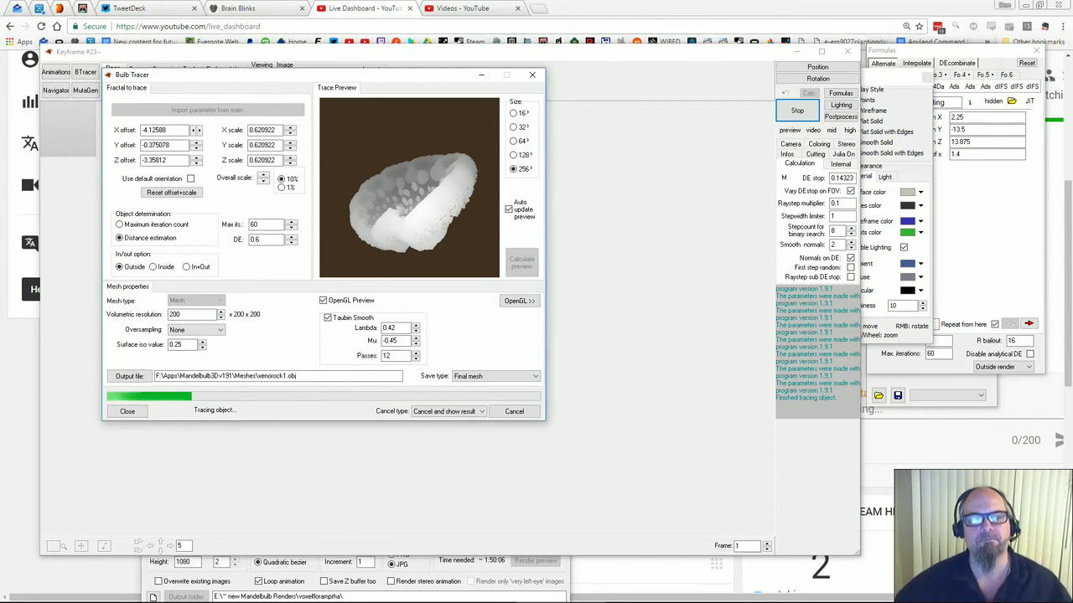
# Check the YouTube live dashboard during the trace, return to Mandelbulb 3D and bring the Bulb Tracer back into view
pyautogui.moveTo(376, 78); pyautogui.dragTo(399, 96)
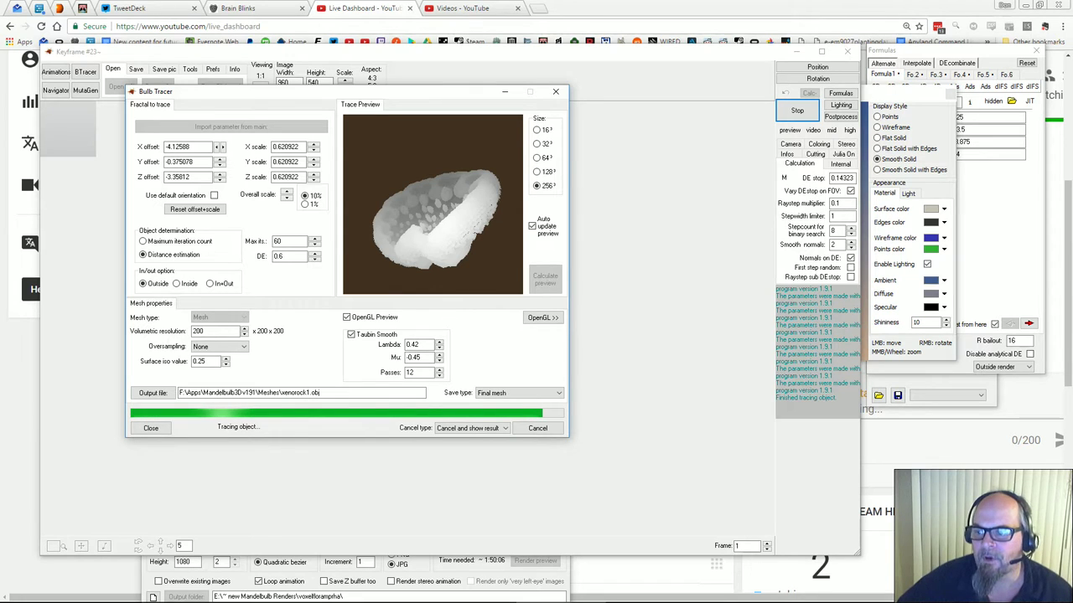
pyautogui.hotkey('alt', 'Tab')
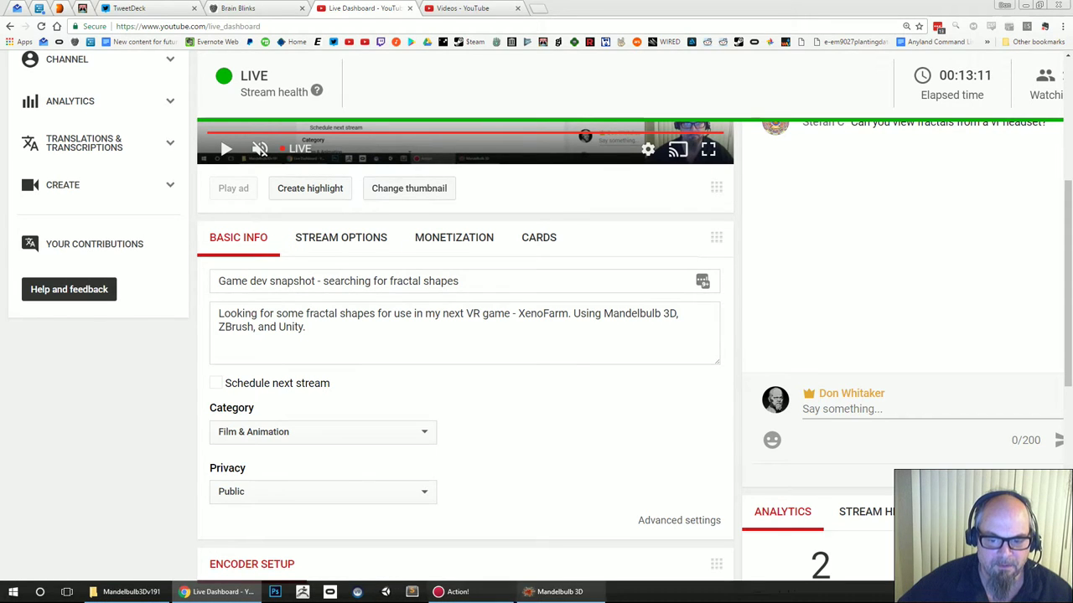
pyautogui.click(553, 592)
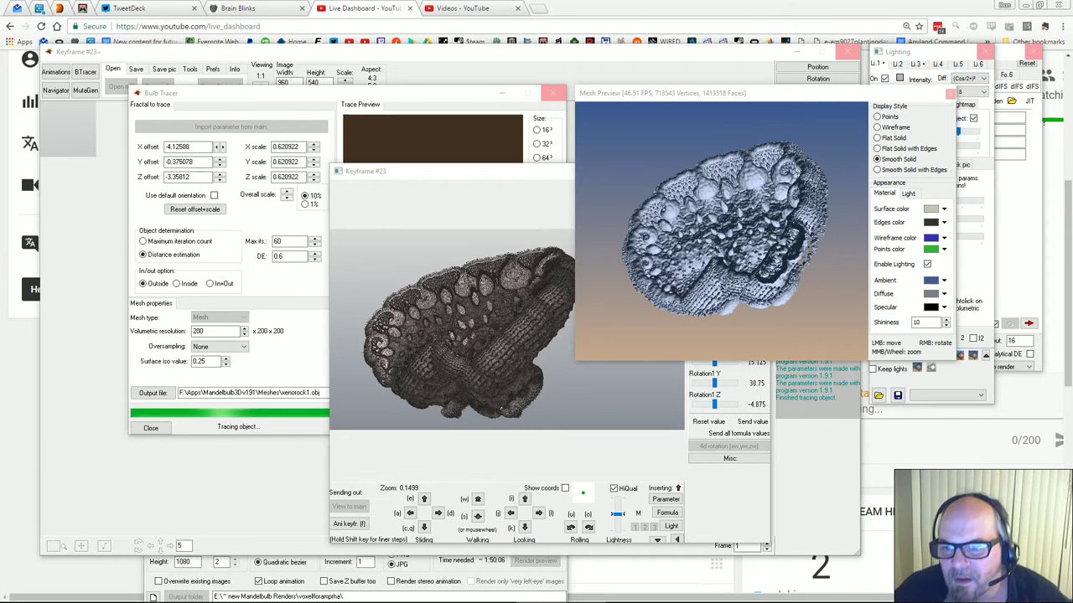
pyautogui.press('XF86AudioLowerVolume')
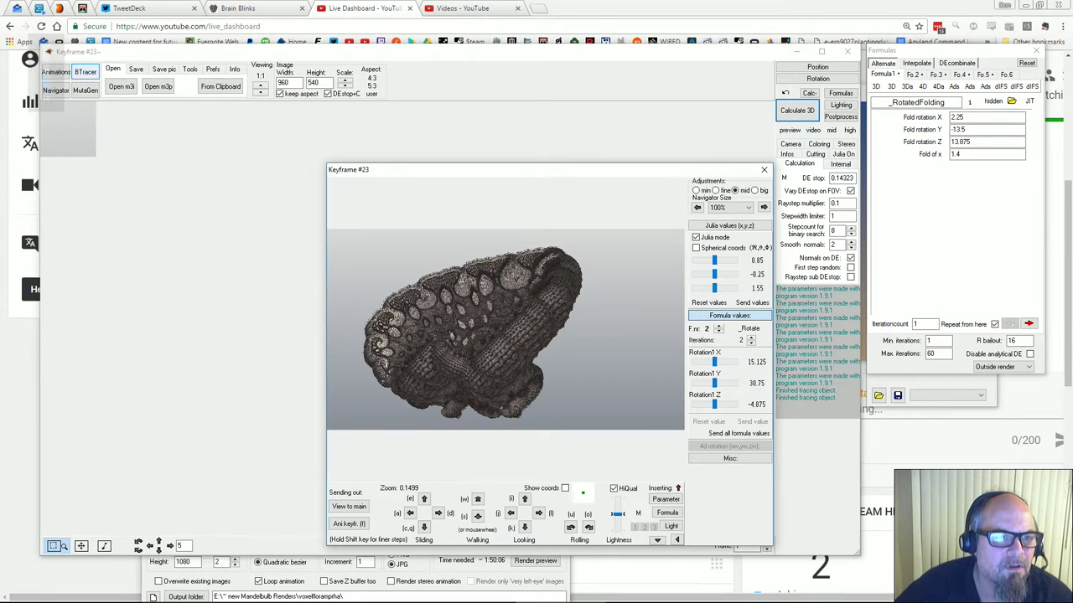
pyautogui.click(86, 72)
pyautogui.moveTo(411, 92); pyautogui.dragTo(419, 127)
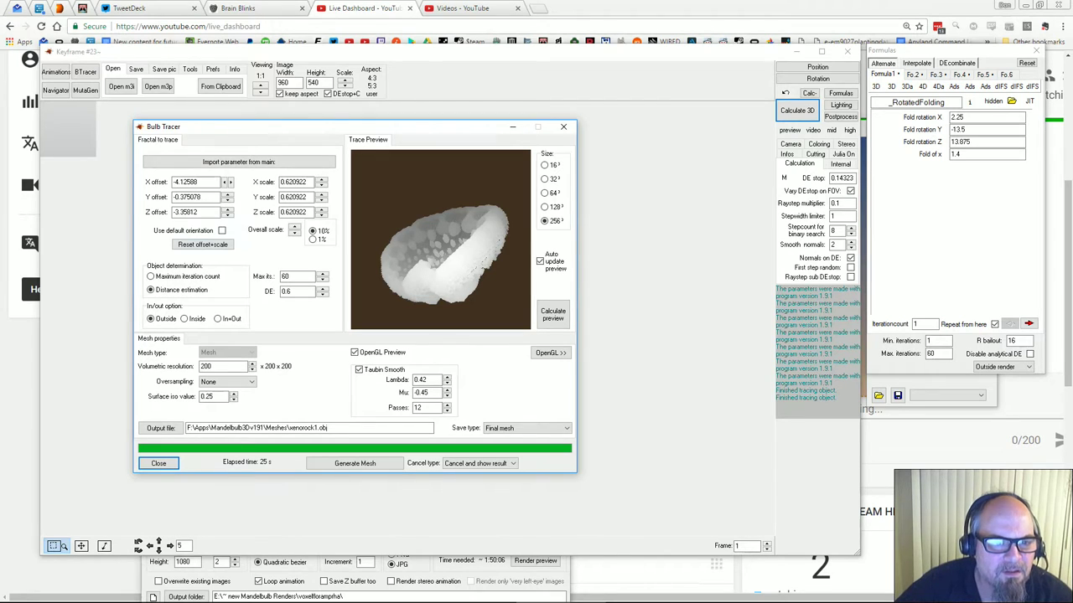
# Lower the Z offset of the trace to -4.56283 and set the trace preview size to 128³
pyautogui.click(227, 210)
pyautogui.click(228, 209)
pyautogui.click(227, 209)
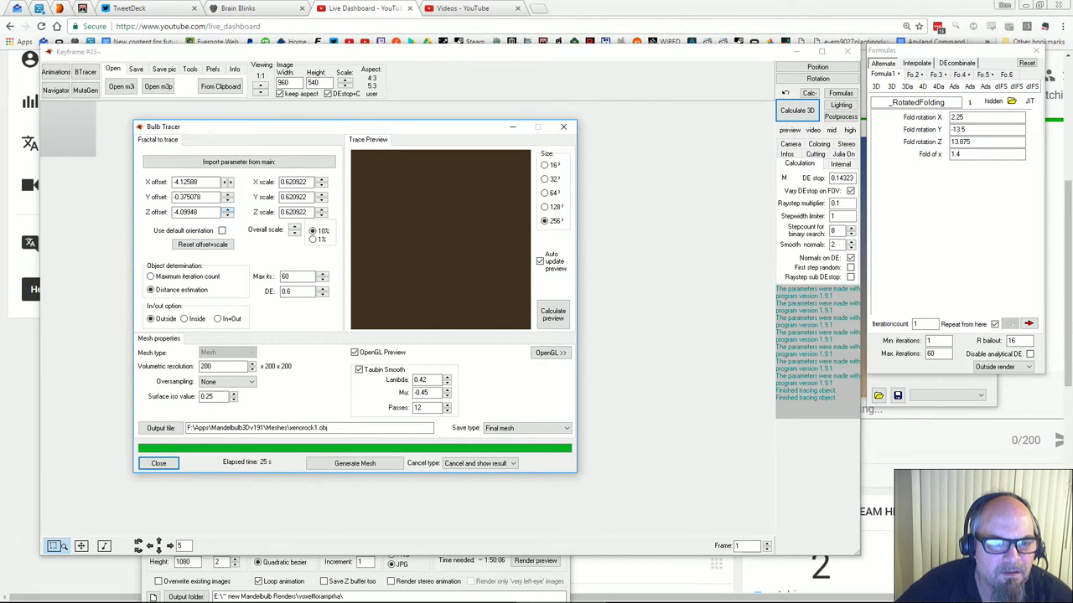
pyautogui.click(227, 209)
pyautogui.click(227, 209)
pyautogui.click(545, 207)
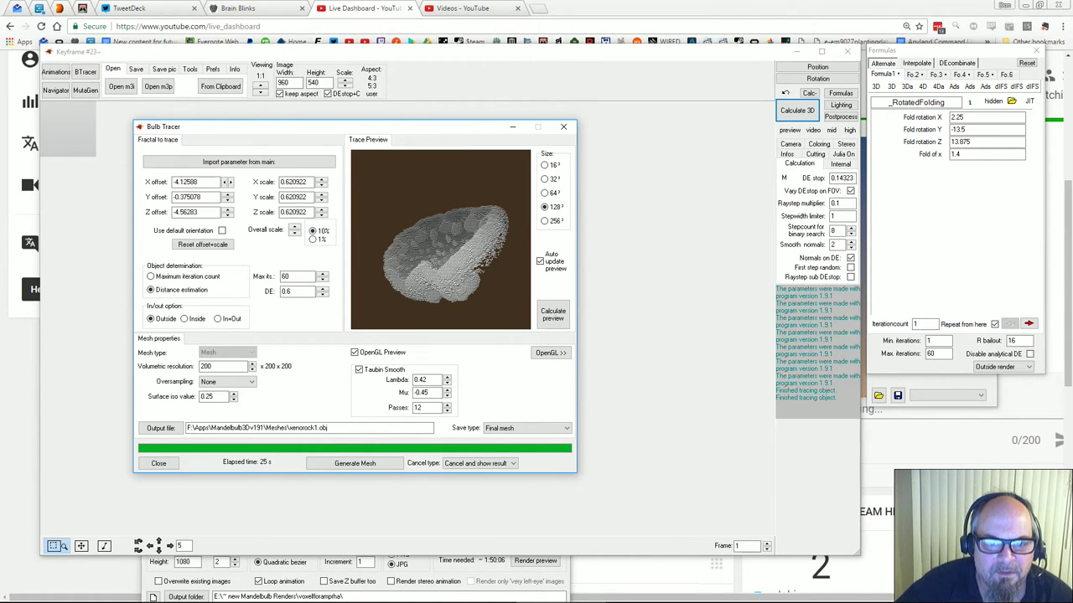
# Lower the Z offset further to -7.91191 and generate the xenorock1.obj mesh at resolution 200
pyautogui.click(227, 216)
pyautogui.click(227, 215)
pyautogui.click(228, 216)
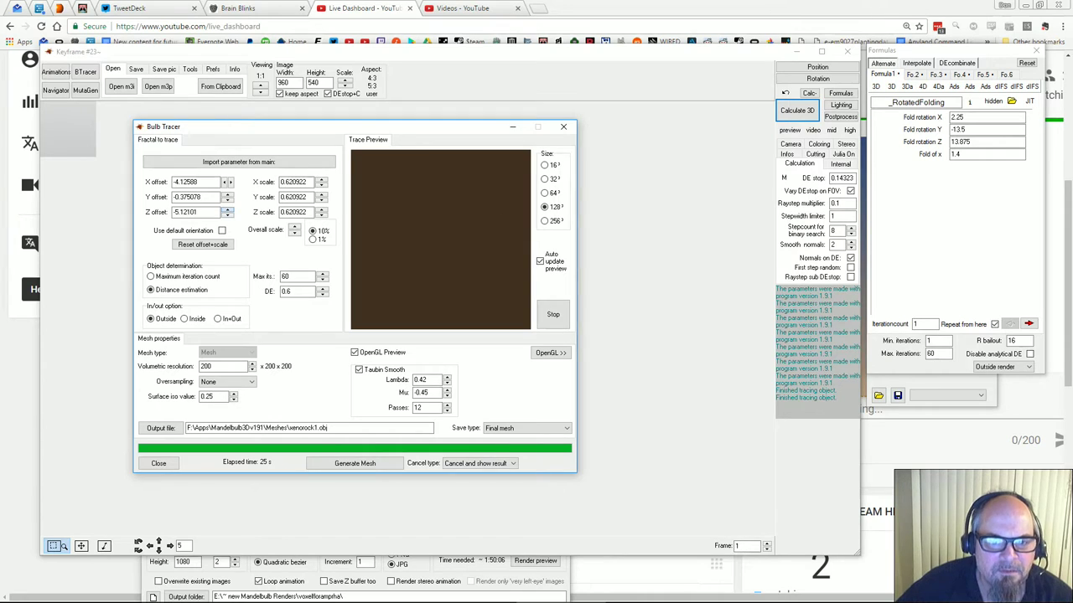
pyautogui.scroll(-8, 197, 212)
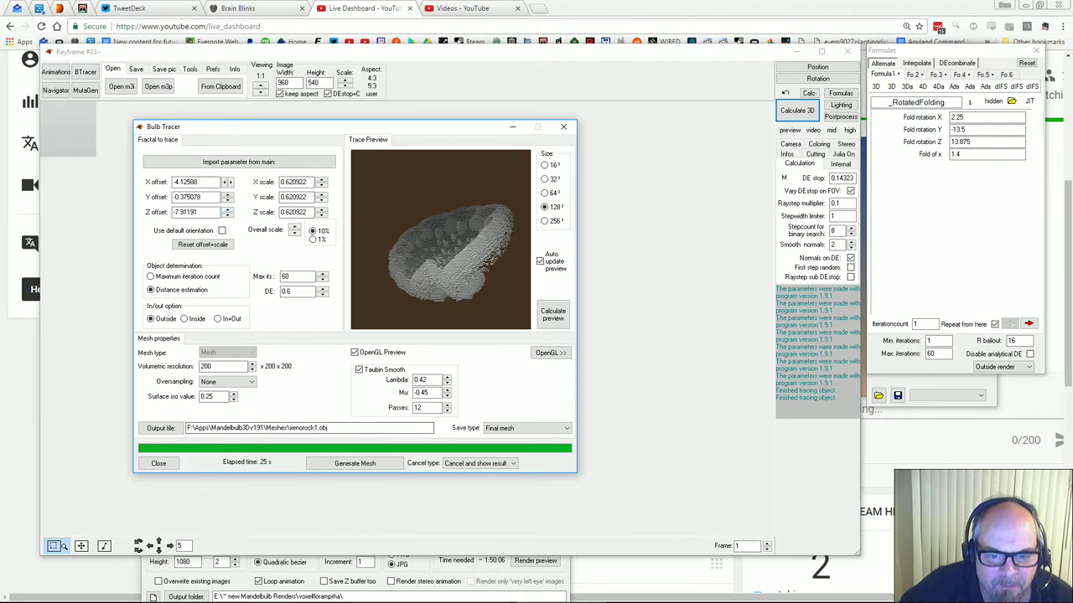
pyautogui.click(354, 463)
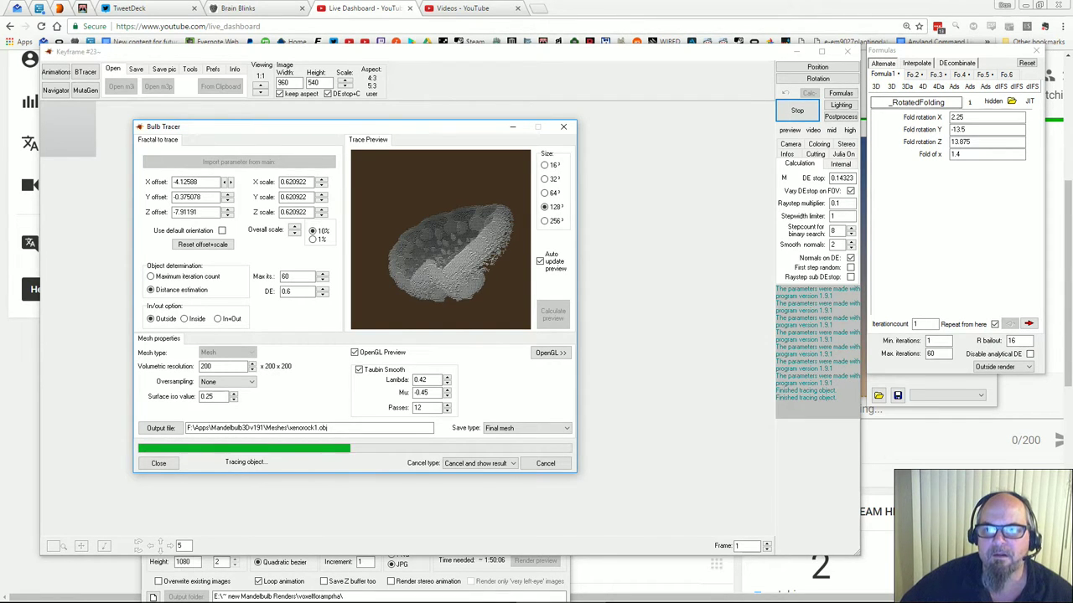
# Move the Formulas and Lighting windows up out of the way and bring the Bulb Tracer back into view
pyautogui.moveTo(913, 52); pyautogui.dragTo(914, 11)
pyautogui.click(955, 379)
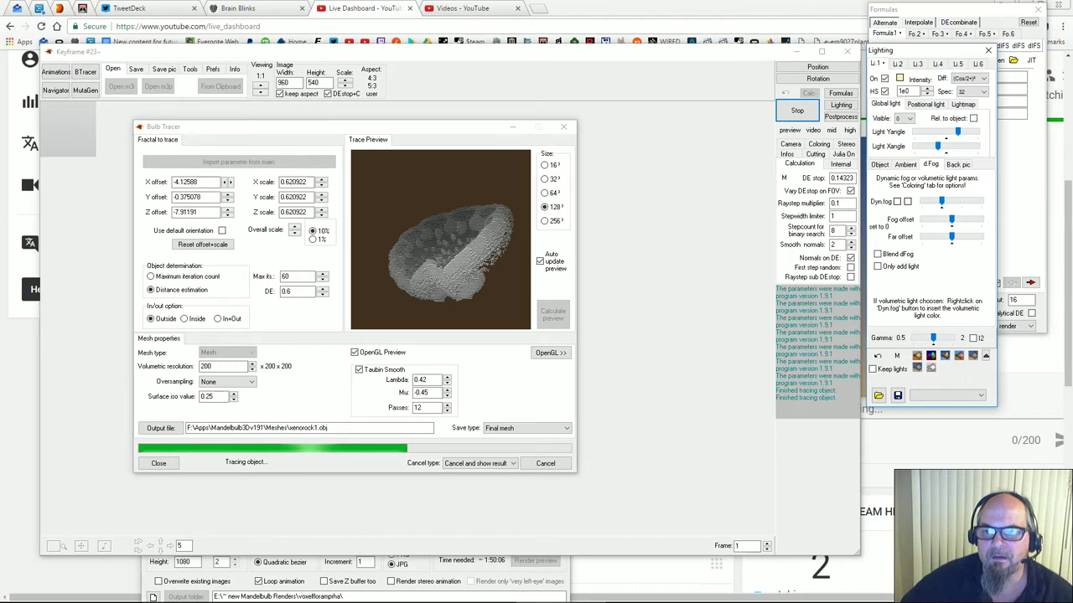
pyautogui.moveTo(912, 53); pyautogui.dragTo(939, 15)
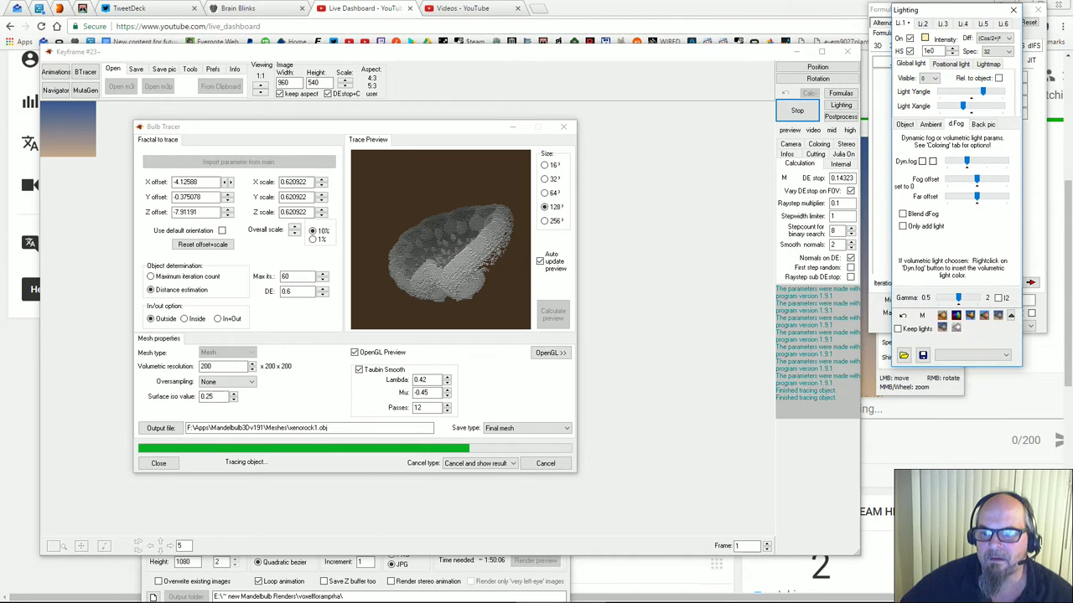
pyautogui.click(636, 52)
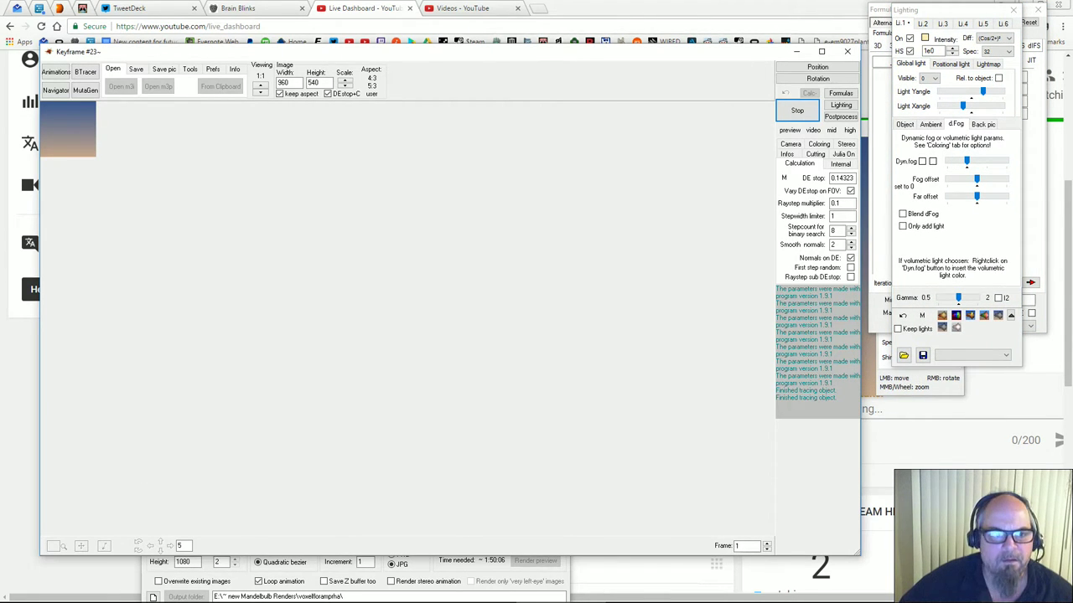
pyautogui.click(85, 72)
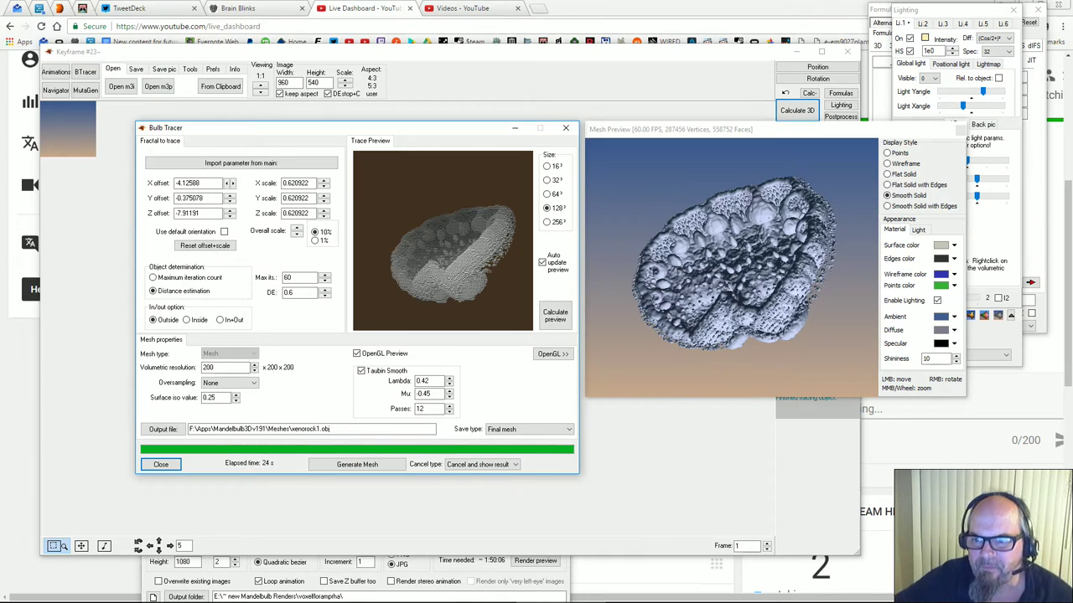
# Inspect the mesh from another angle, set the volumetric resolution to 500 and generate the mesh again
pyautogui.moveTo(731, 266)
pyautogui.mouseDown(button='right')
pyautogui.moveTo(713, 267)
pyautogui.moveTo(804, 277)
pyautogui.moveTo(754, 270)
pyautogui.moveTo(725, 289)
pyautogui.moveTo(771, 281)
pyautogui.moveTo(725, 281)
pyautogui.moveTo(728, 322)
pyautogui.moveTo(730, 281)
pyautogui.moveTo(779, 264)
pyautogui.moveTo(754, 289)
pyautogui.moveTo(717, 252)
pyautogui.mouseUp(button='right')
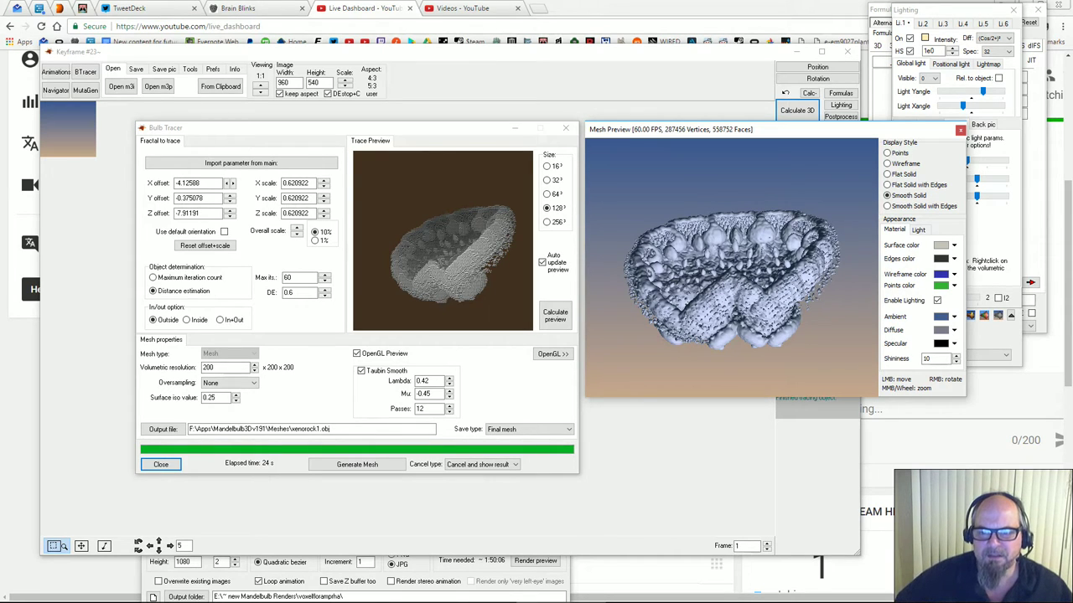
pyautogui.click(218, 368)
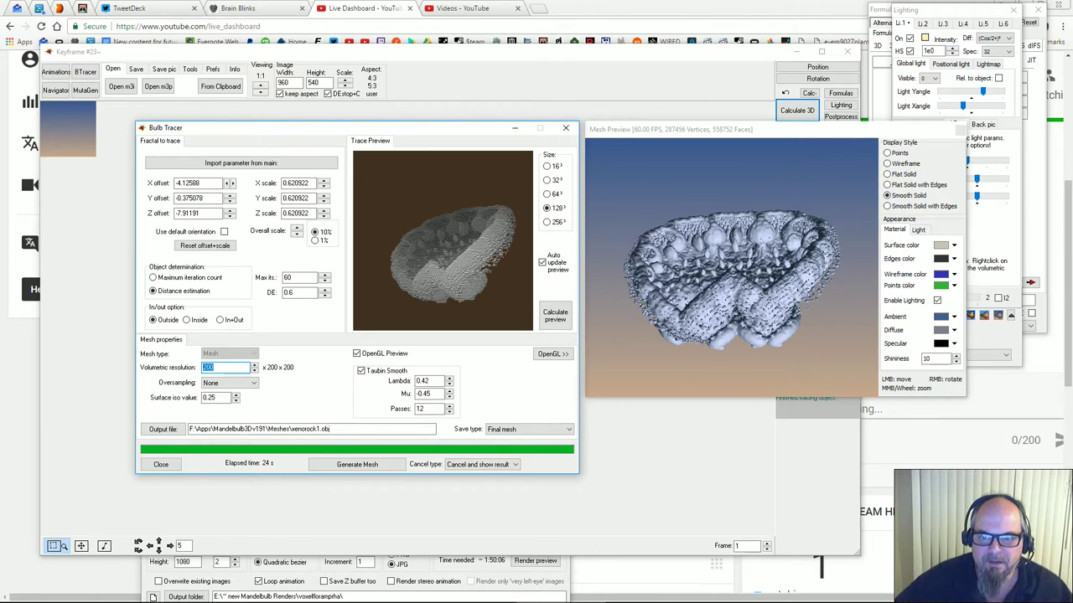
pyautogui.write('500')
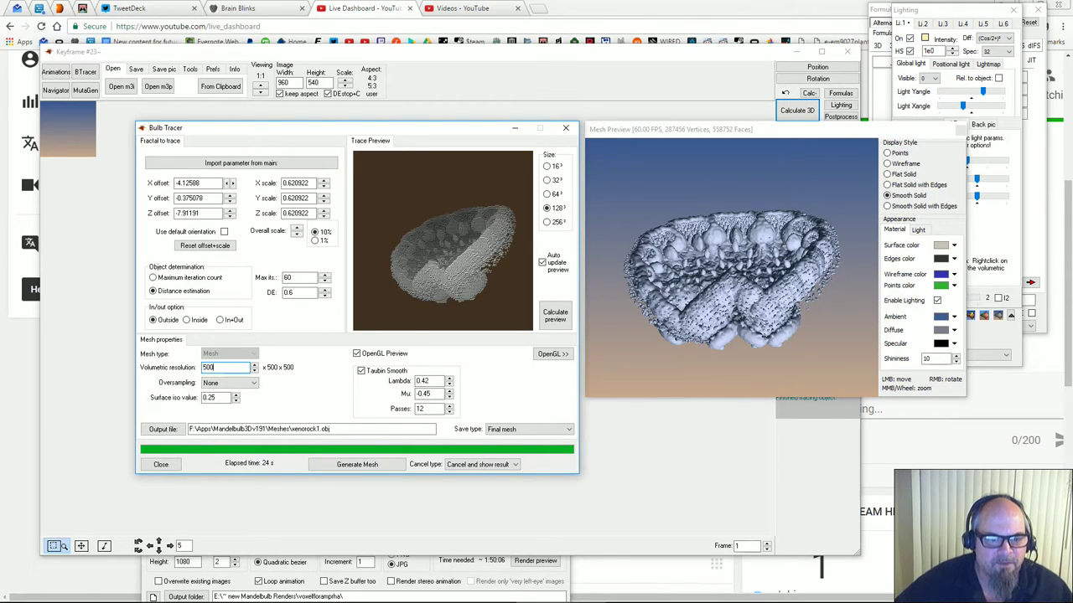
pyautogui.click(357, 464)
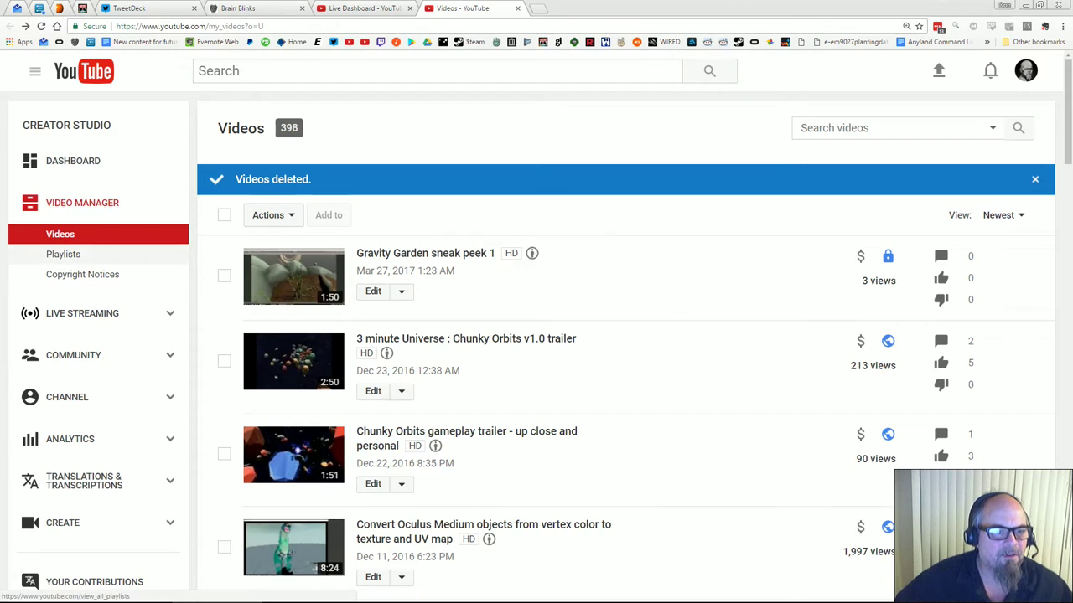
# Find and open the Mandelbulb 3D Tutorials playlist among the YouTube channel's playlists
pyautogui.click(63, 254)
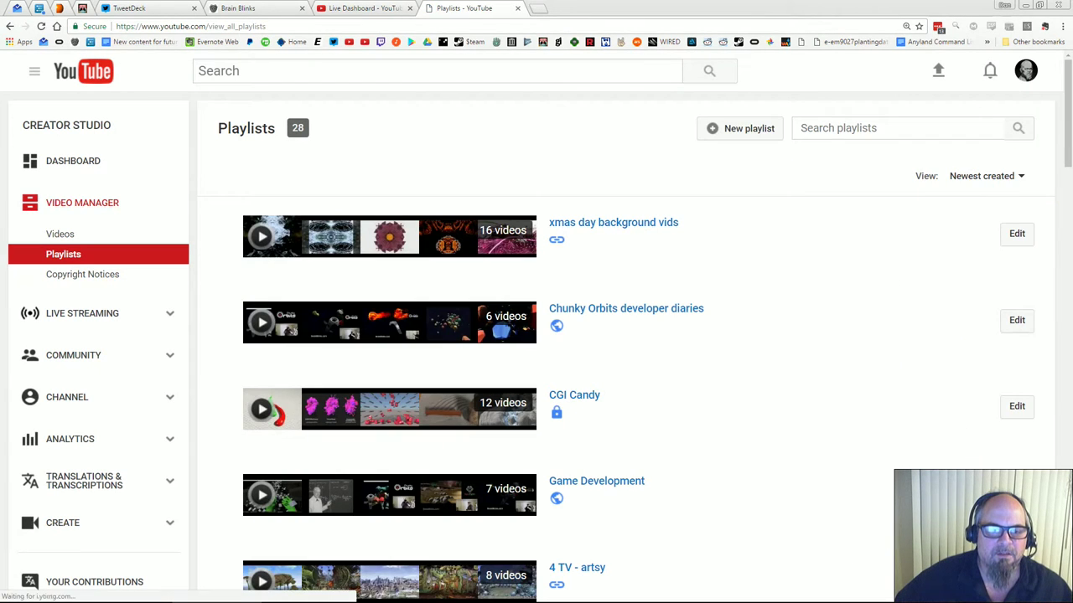
pyautogui.scroll(-3, 390, 322)
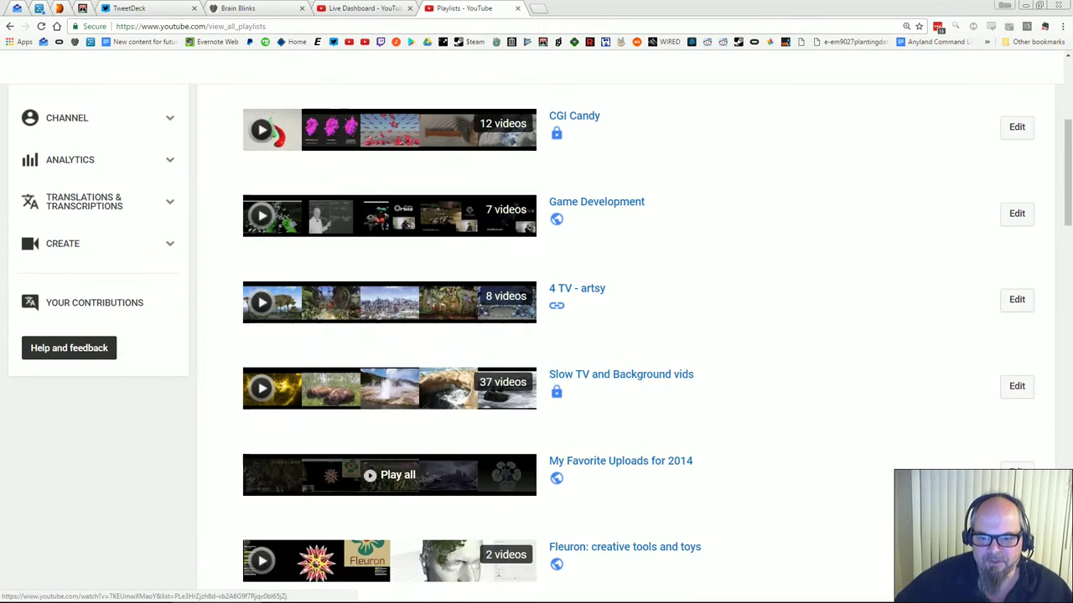
pyautogui.scroll(-3, 390, 470)
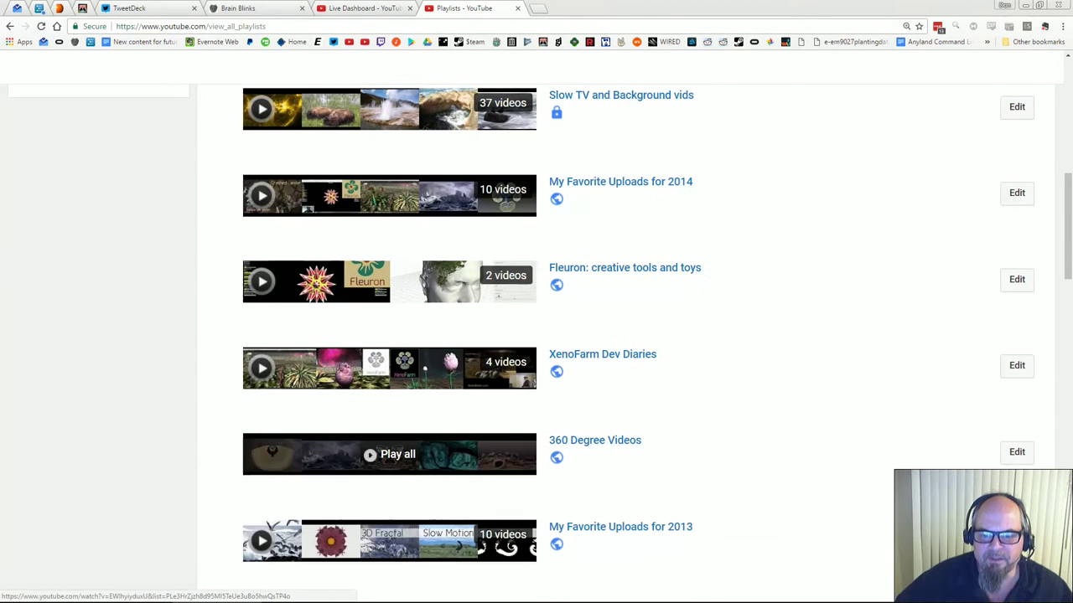
pyautogui.scroll(-7, 390, 465)
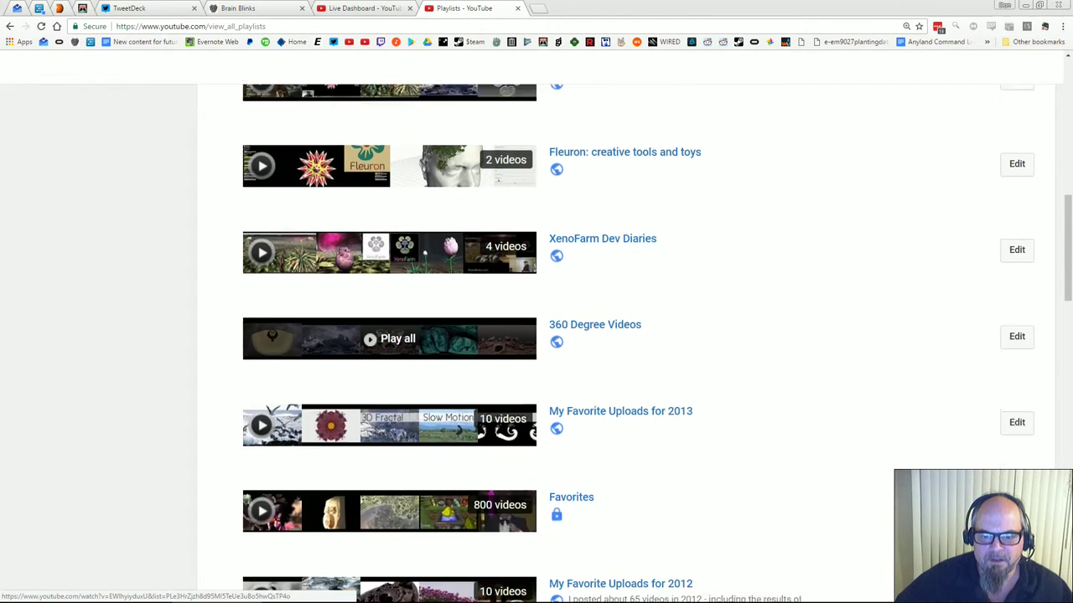
pyautogui.scroll(-2, 390, 475)
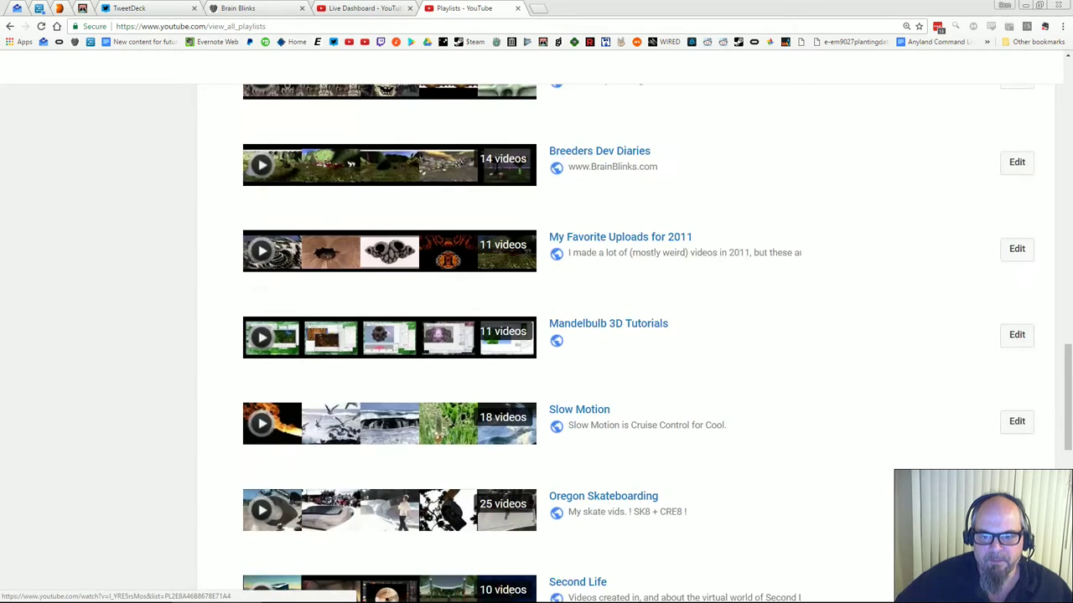
pyautogui.click(608, 323)
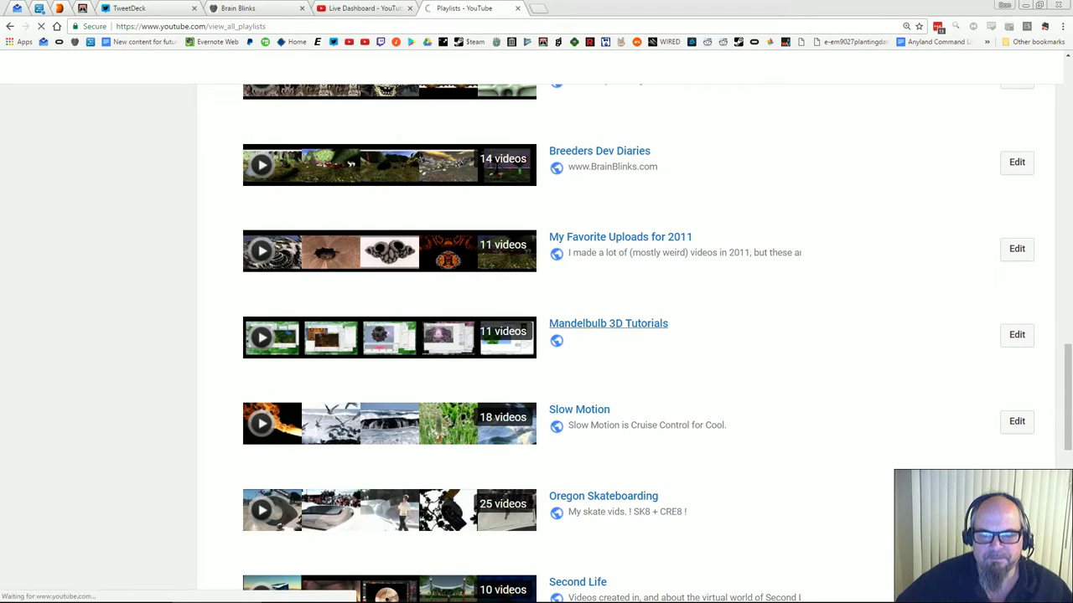
# Look through the videos in the Mandelbulb 3D Tutorials playlist, including the voxel stack and textured mesh tutorials
pyautogui.scroll(-5, 629, 400)
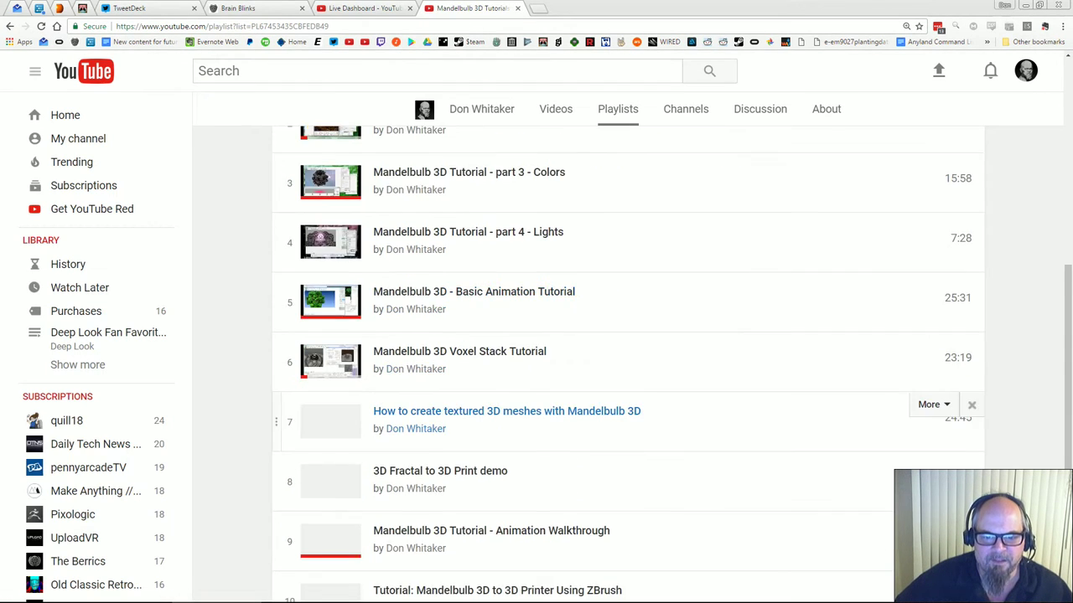
pyautogui.scroll(4, 628, 401)
pyautogui.scroll(4, 628, 406)
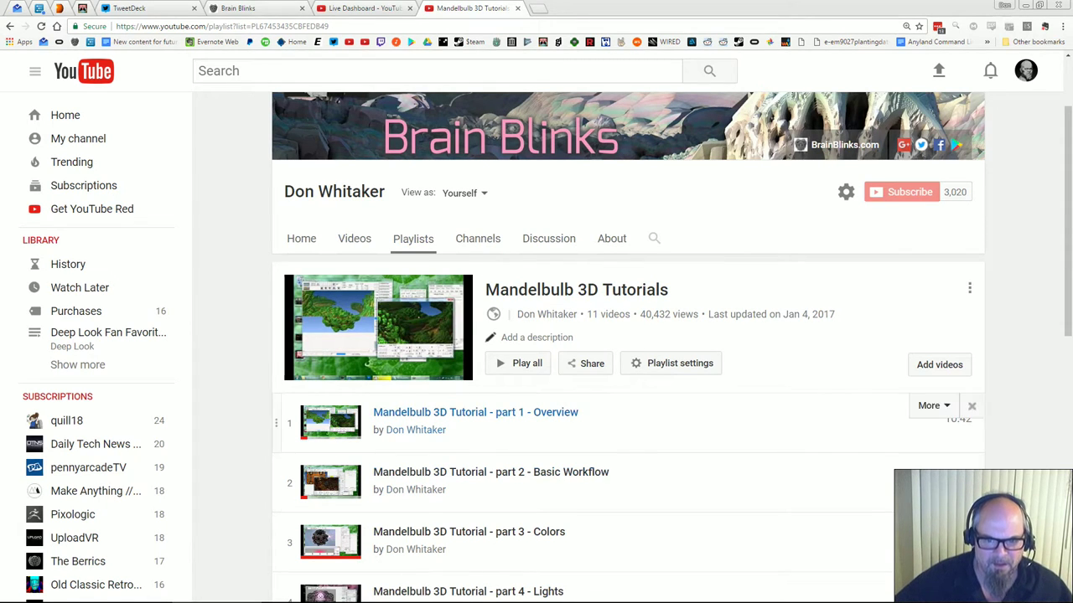
pyautogui.scroll(-2, 629, 343)
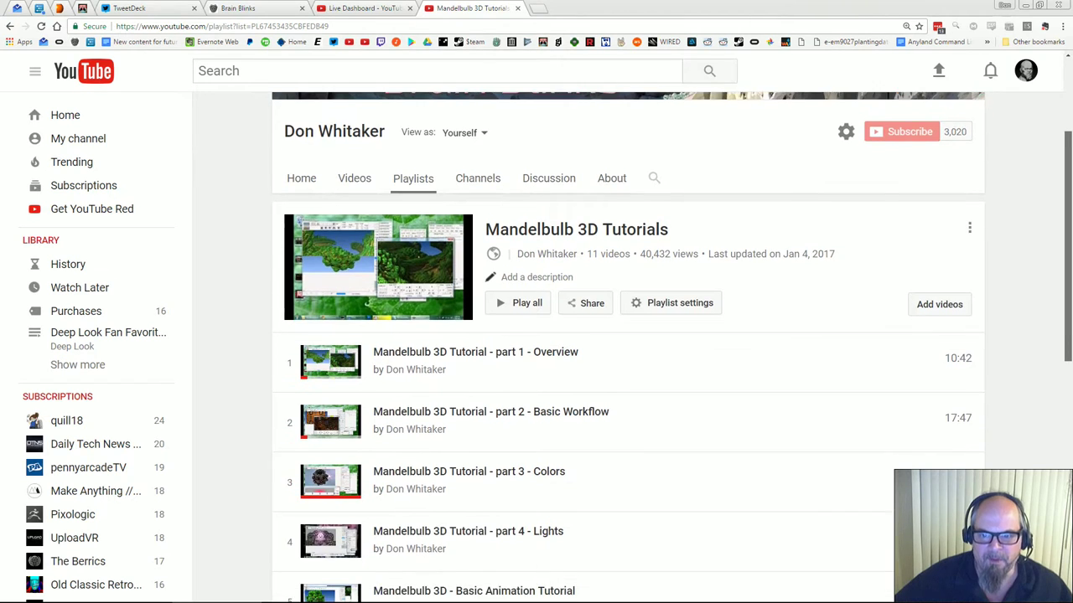
pyautogui.scroll(-2, 629, 343)
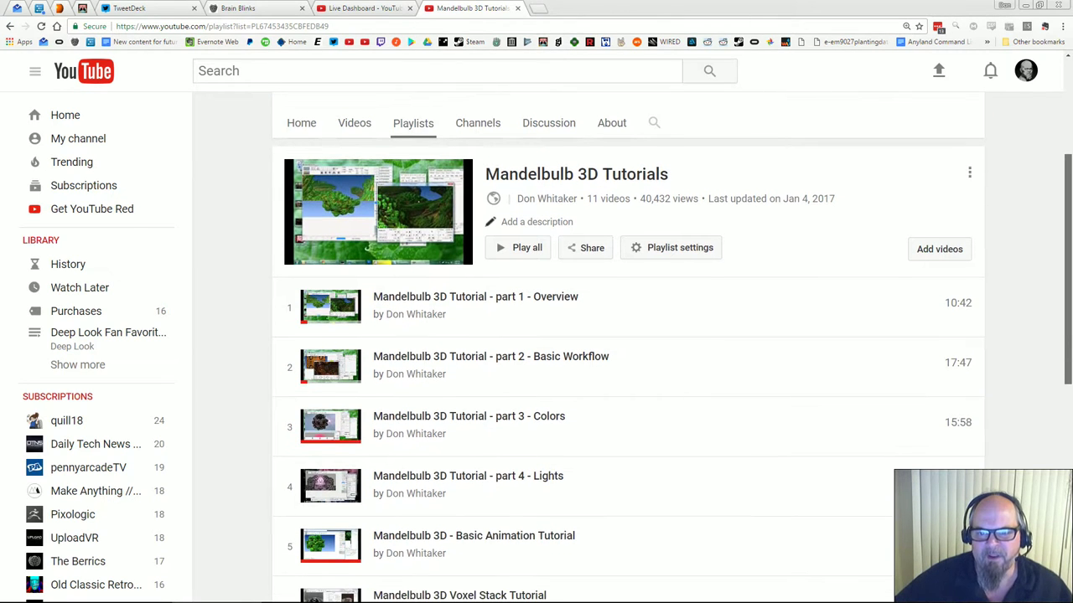
pyautogui.scroll(-3, 629, 536)
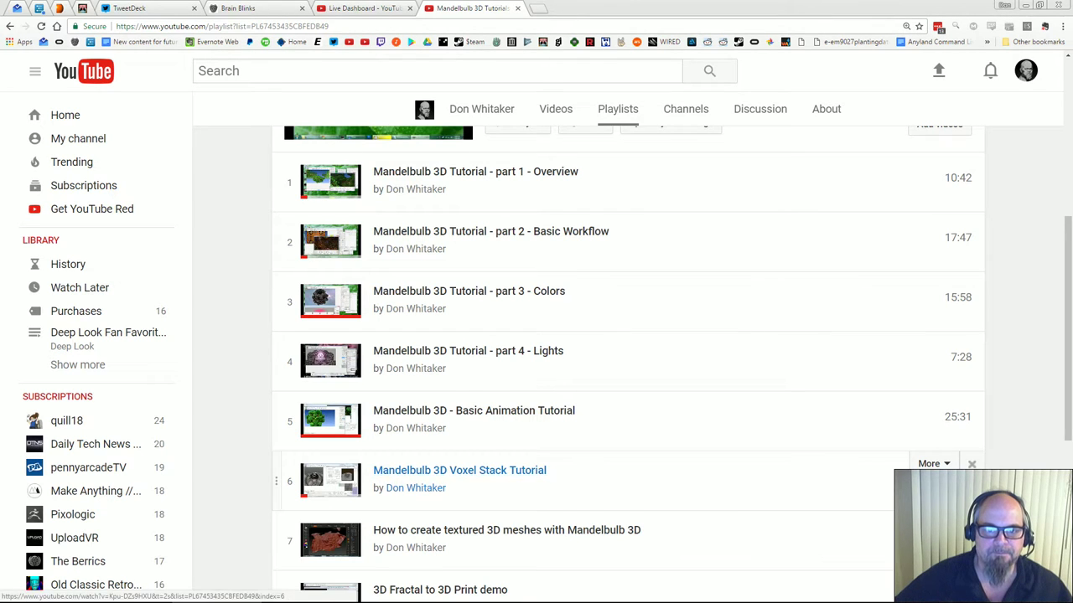
pyautogui.scroll(3, 461, 465)
pyautogui.scroll(2, 587, 465)
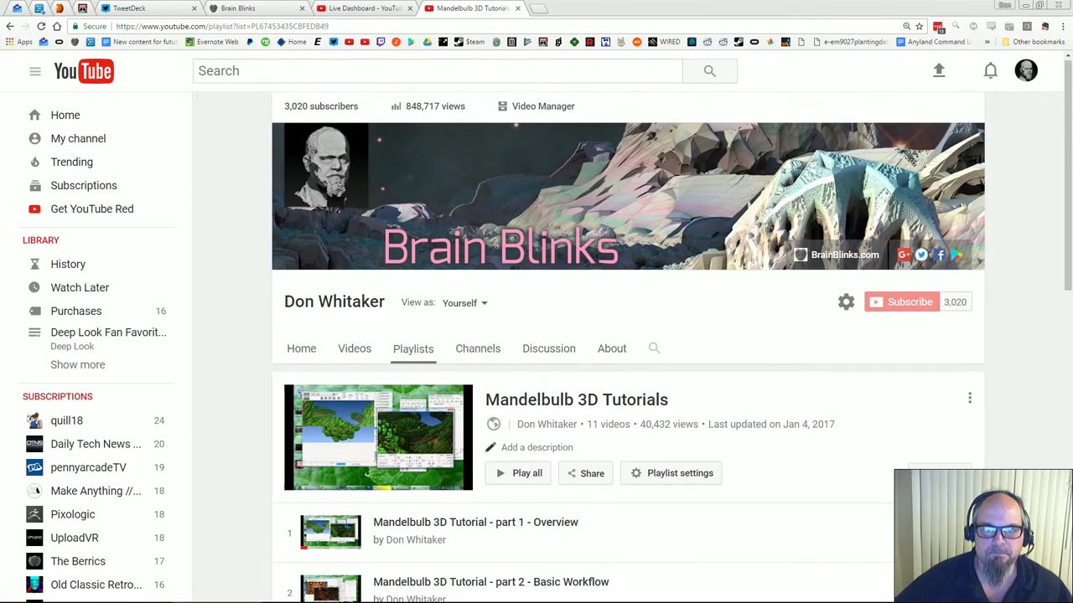
# Return to Mandelbulb 3D to check the trace progress and switch to ZBrush while it runs
pyautogui.moveTo(412, 601)
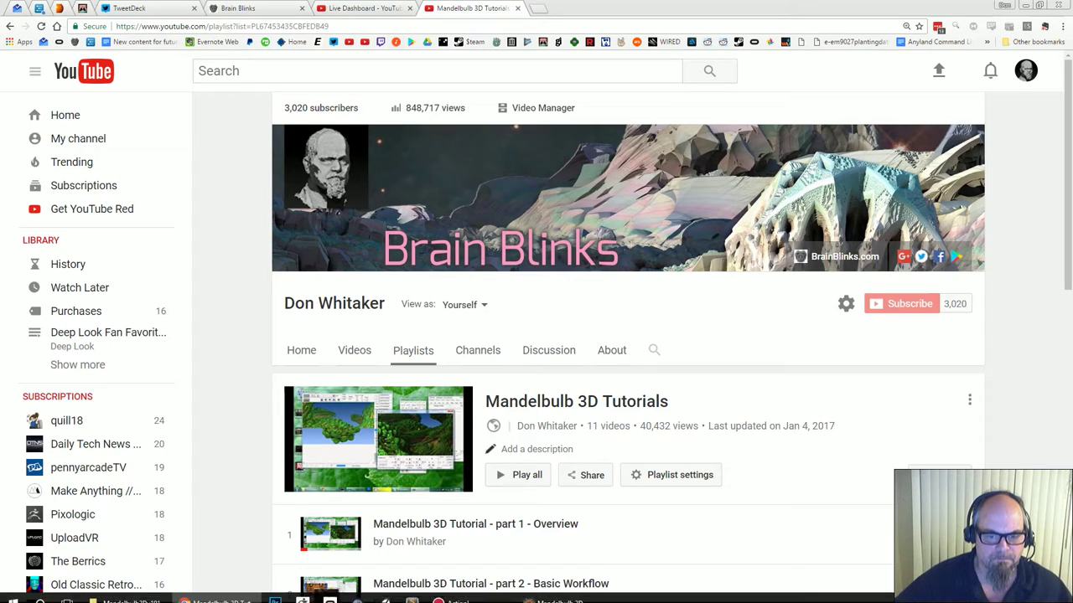
pyautogui.click(560, 591)
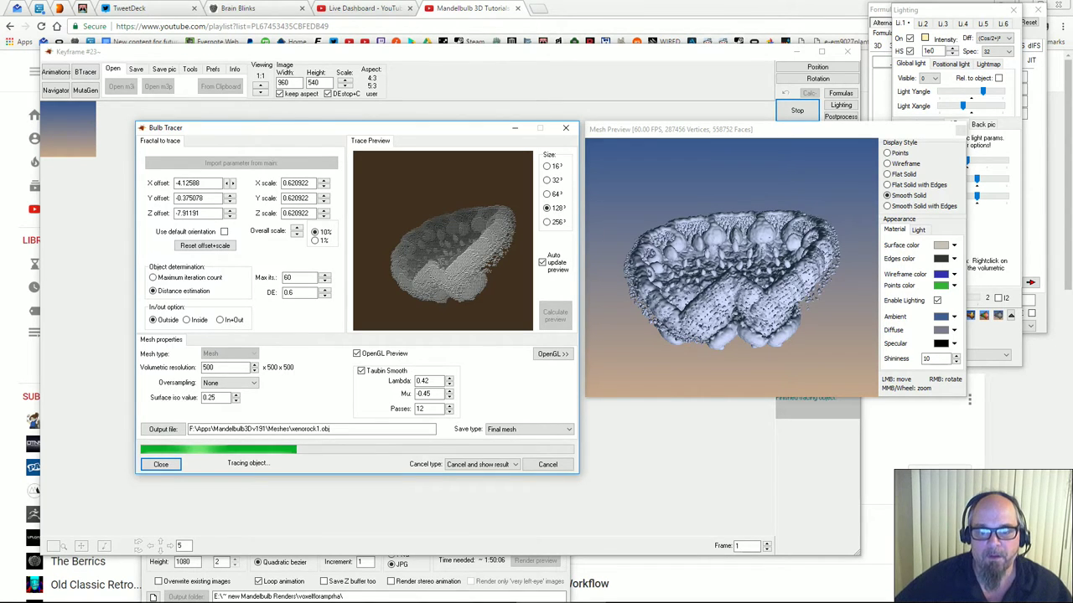
pyautogui.moveTo(127, 598)
pyautogui.click(302, 592)
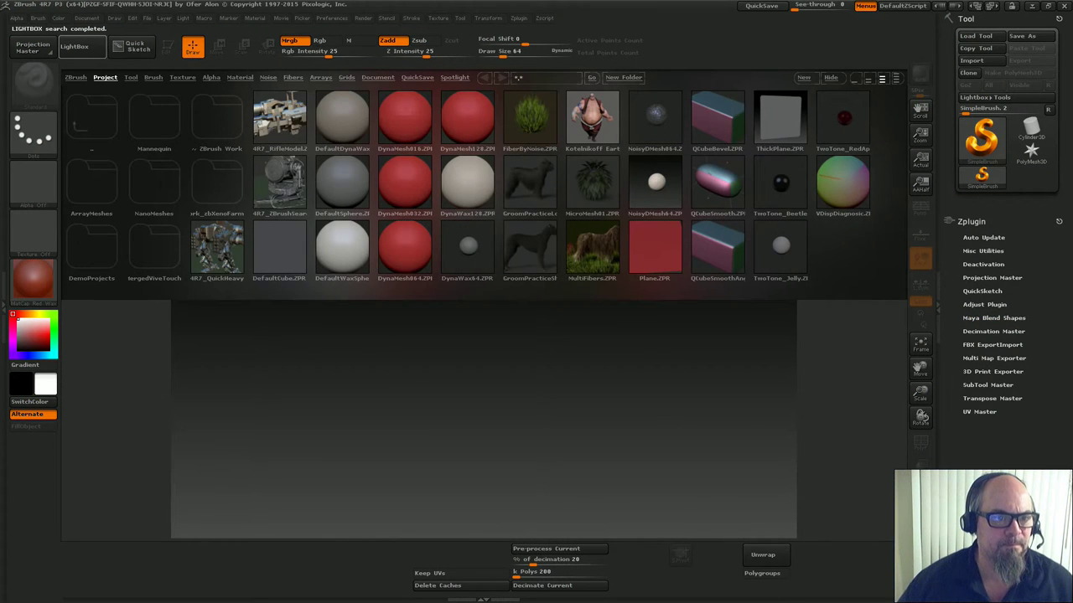
# Hide the LightBox and initialize ZBrush to its default state
pyautogui.click(82, 47)
pyautogui.click(332, 18)
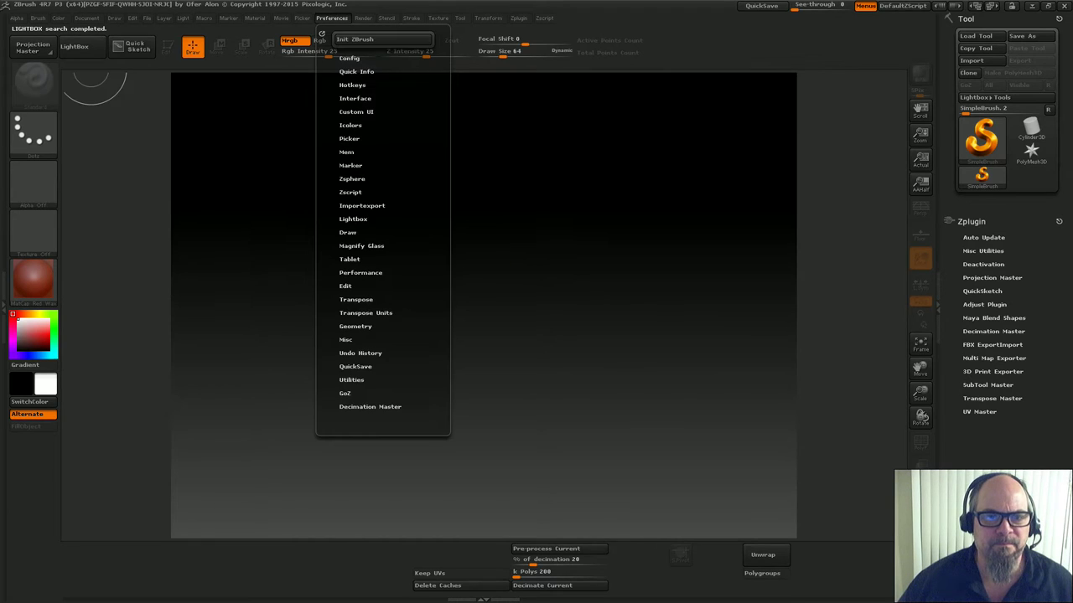
pyautogui.click(381, 39)
pyautogui.press('Return')
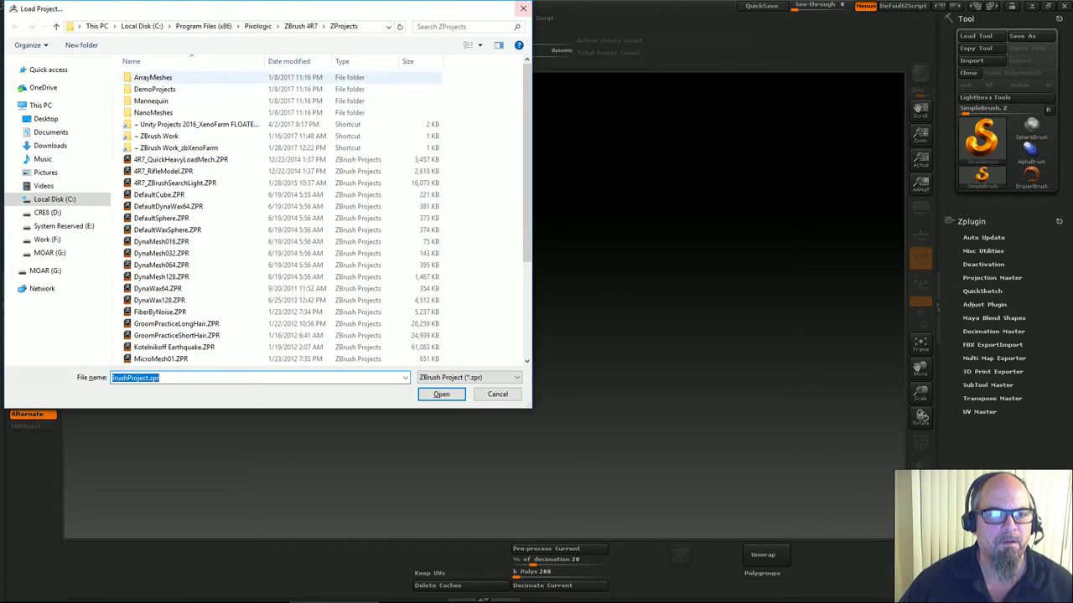
# Load the saved tool project from the Quick access locations and orbit around its trigger button model
pyautogui.click(48, 70)
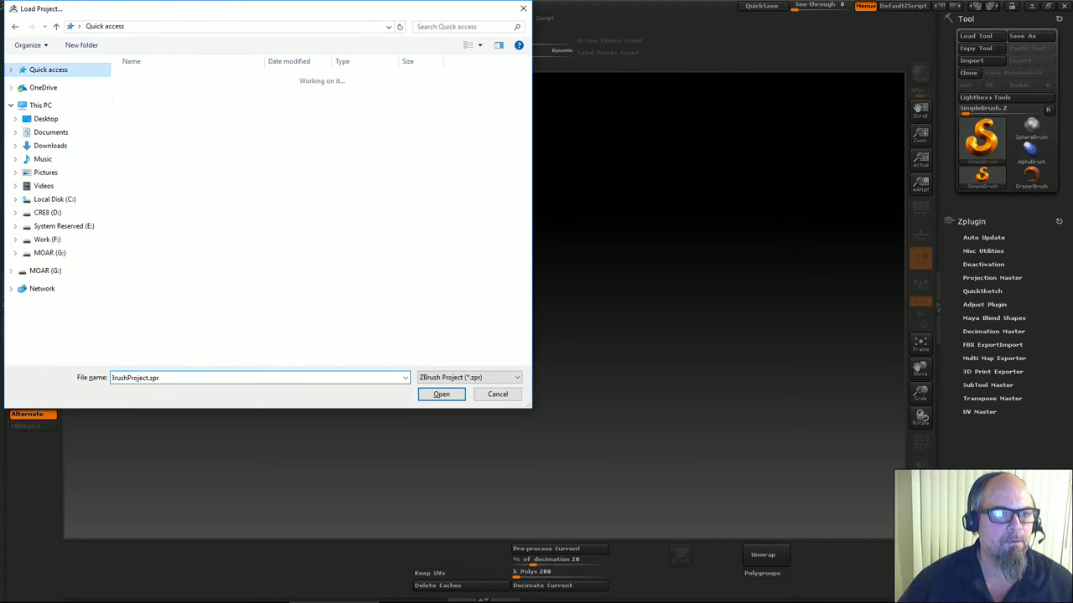
pyautogui.doubleClick(149, 205)
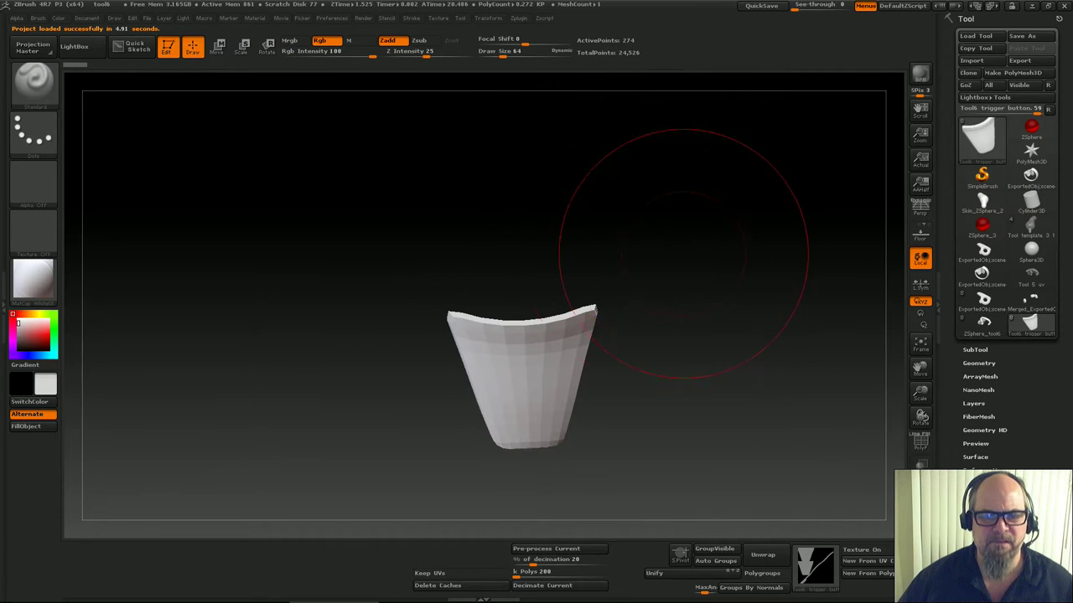
pyautogui.moveTo(683, 227); pyautogui.dragTo(894, 257)
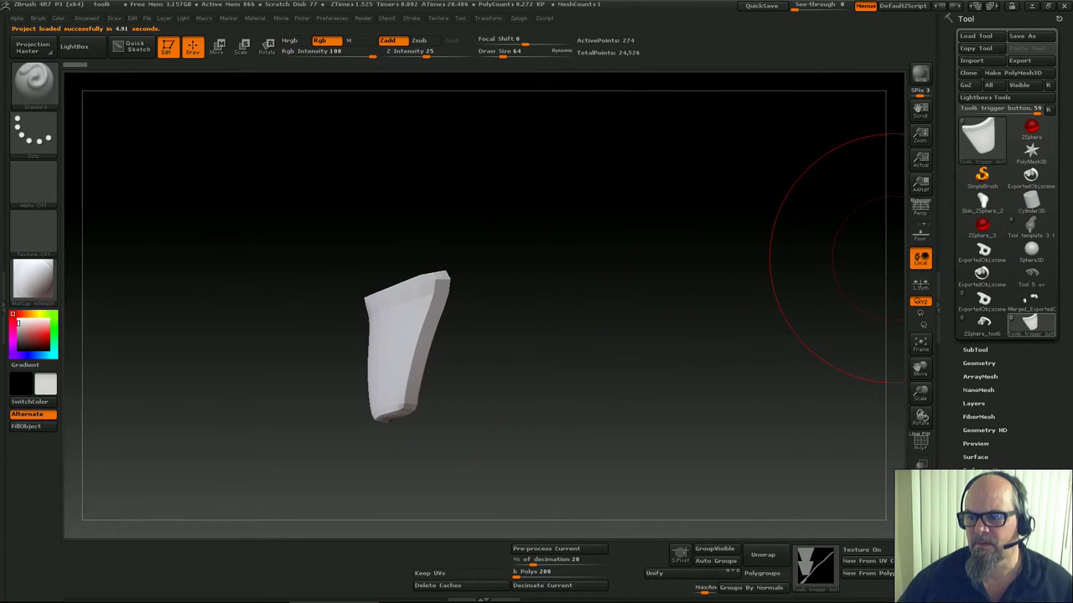
# Switch the active tool to the ZSphere_tool6 model and frame the whole clawed shape in the canvas
pyautogui.click(983, 321)
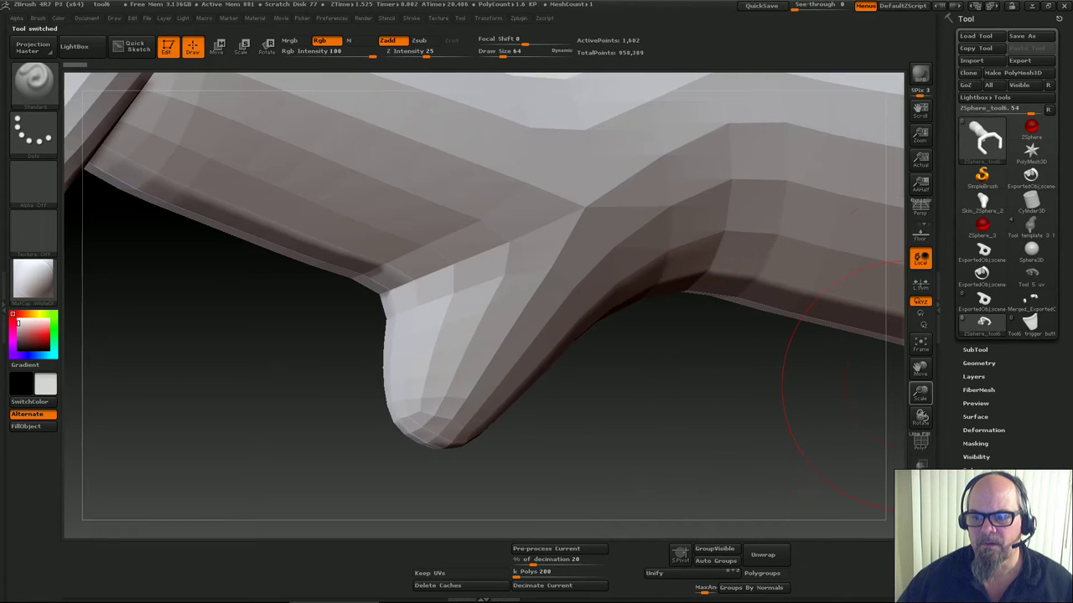
pyautogui.press('f')
pyautogui.moveTo(920, 393); pyautogui.dragTo(919, 378)
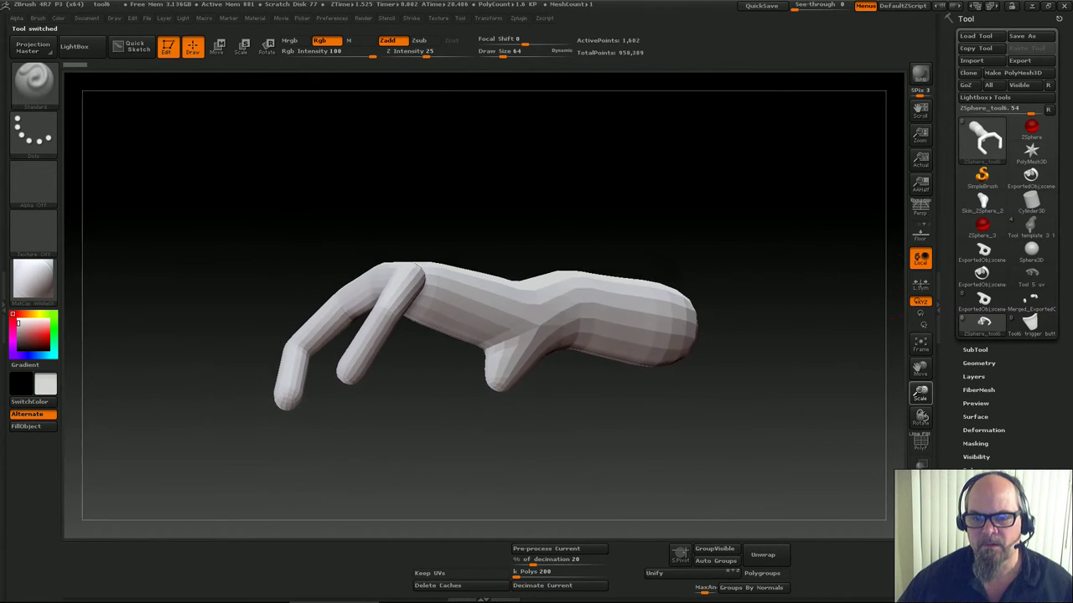
# Orbit around the clawed ZSphere_tool6 model to inspect it upright from several sides
pyautogui.moveTo(921, 417); pyautogui.dragTo(893, 417)
pyautogui.moveTo(1031, 324)
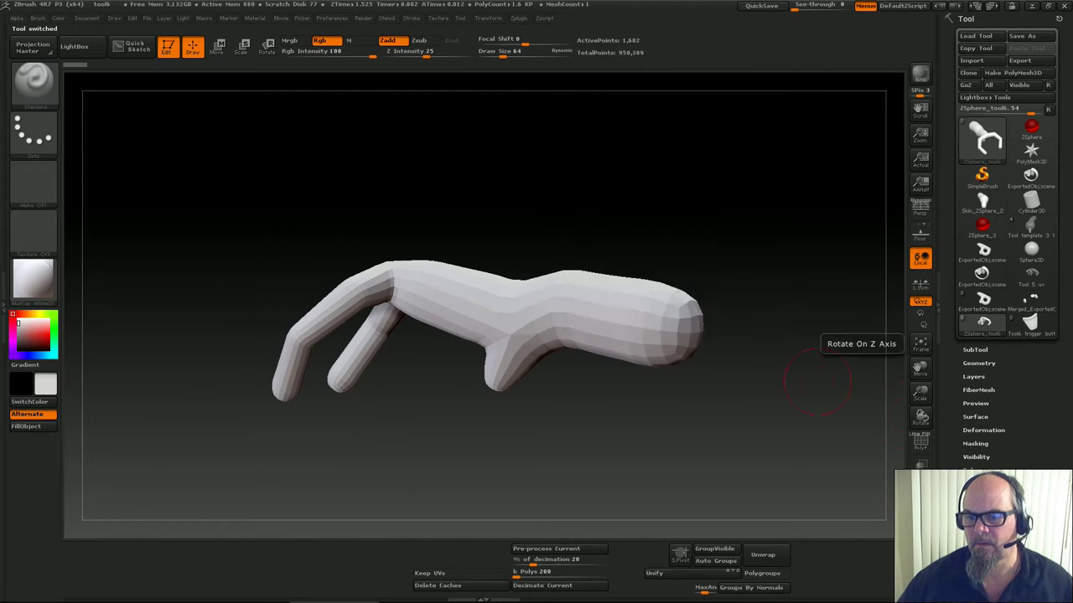
pyautogui.moveTo(813, 336)
pyautogui.mouseDown()
pyautogui.moveTo(750, 352)
pyautogui.moveTo(729, 389)
pyautogui.moveTo(750, 217)
pyautogui.mouseUp()
pyautogui.moveTo(695, 292)
pyautogui.mouseDown()
pyautogui.moveTo(690, 343)
pyautogui.moveTo(659, 372)
pyautogui.moveTo(620, 362)
pyautogui.moveTo(737, 311)
pyautogui.moveTo(691, 352)
pyautogui.mouseUp()
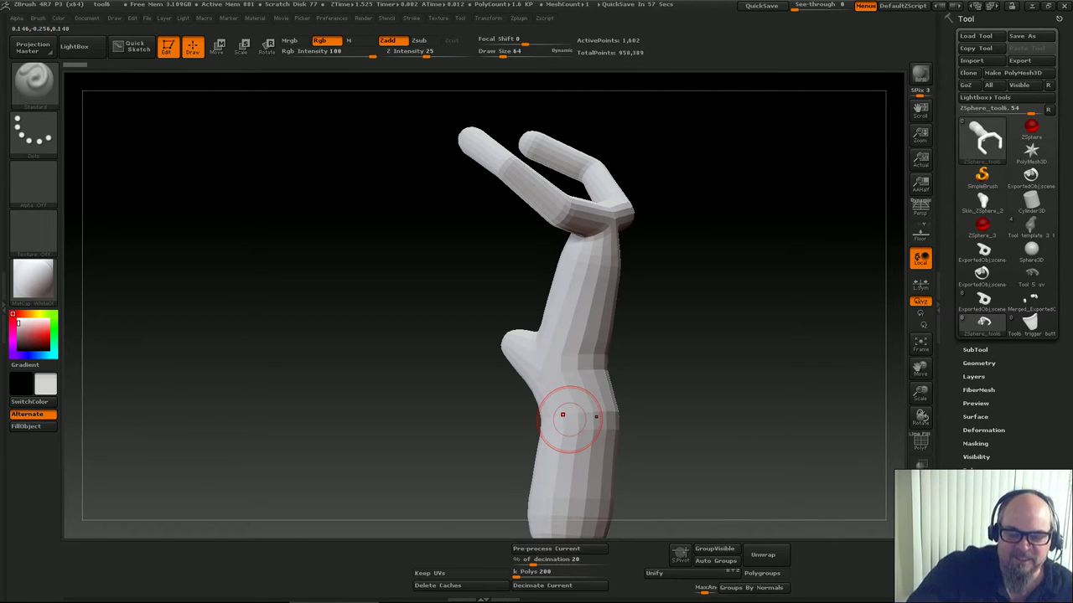
pyautogui.moveTo(694, 419)
pyautogui.mouseDown()
pyautogui.moveTo(726, 402)
pyautogui.moveTo(817, 277)
pyautogui.moveTo(844, 149)
pyautogui.mouseUp()
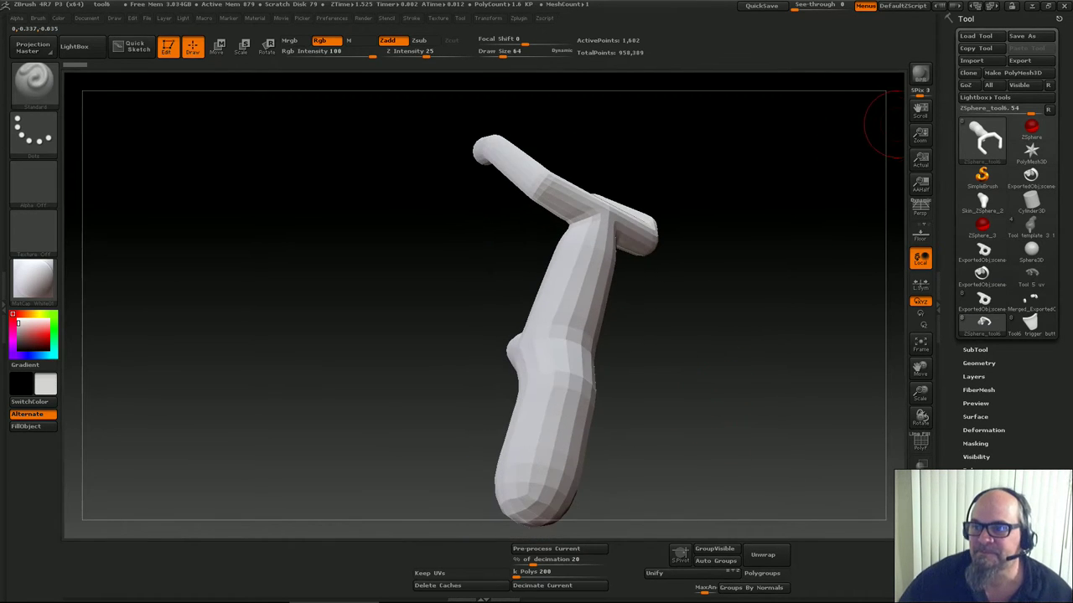
pyautogui.moveTo(895, 126)
pyautogui.mouseDown()
pyautogui.moveTo(780, 168)
pyautogui.moveTo(904, 73)
pyautogui.mouseUp()
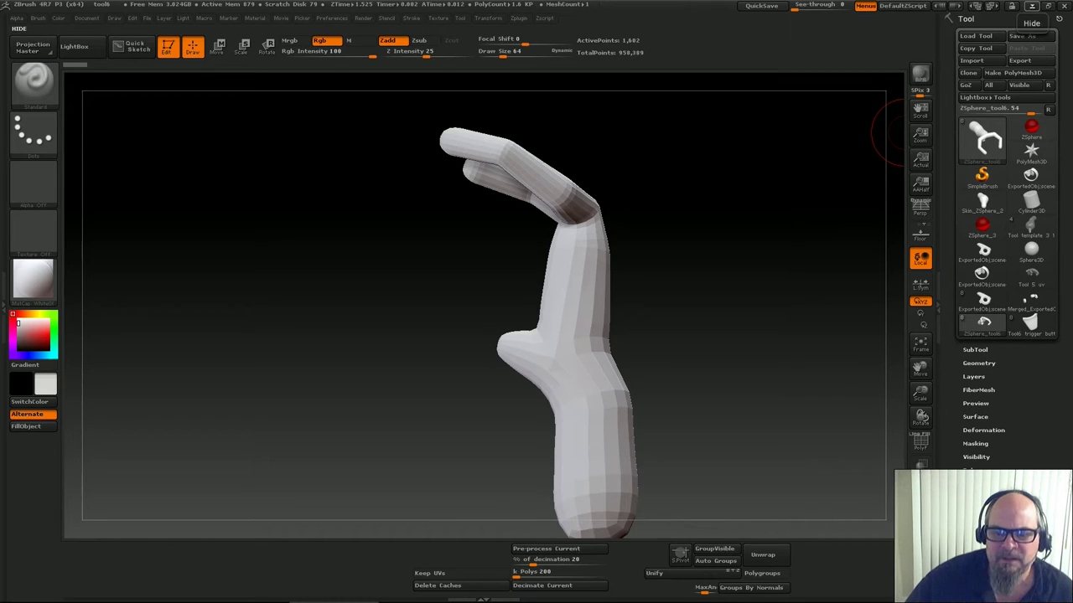
# Minimize ZBrush to check the Bulb Tracer progress and look over the YouTube live dashboard for viewer chat
pyautogui.click(1032, 7)
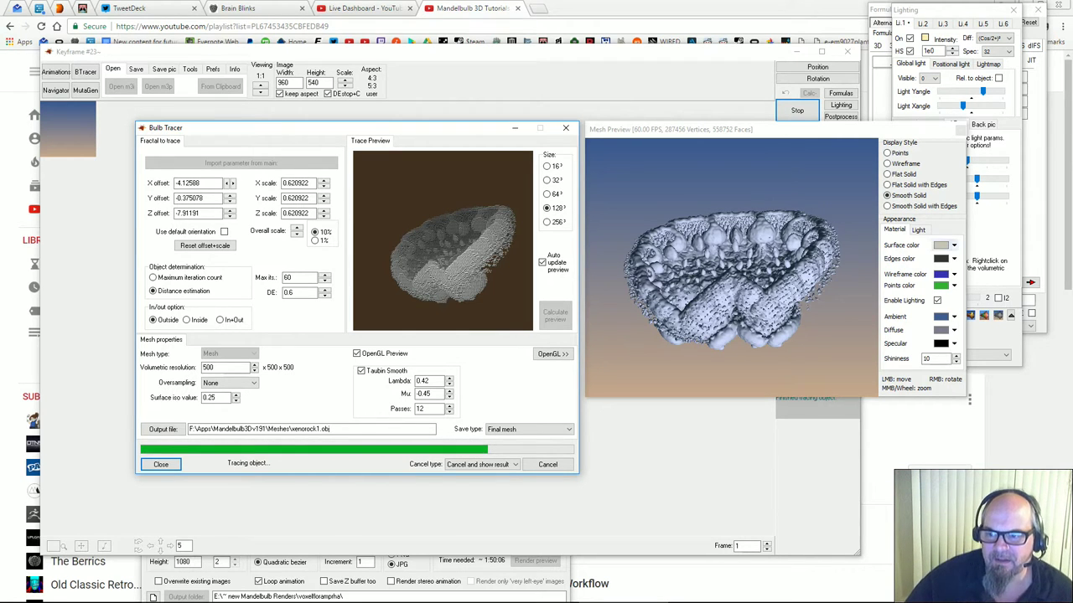
pyautogui.click(1068, 239)
pyautogui.click(365, 9)
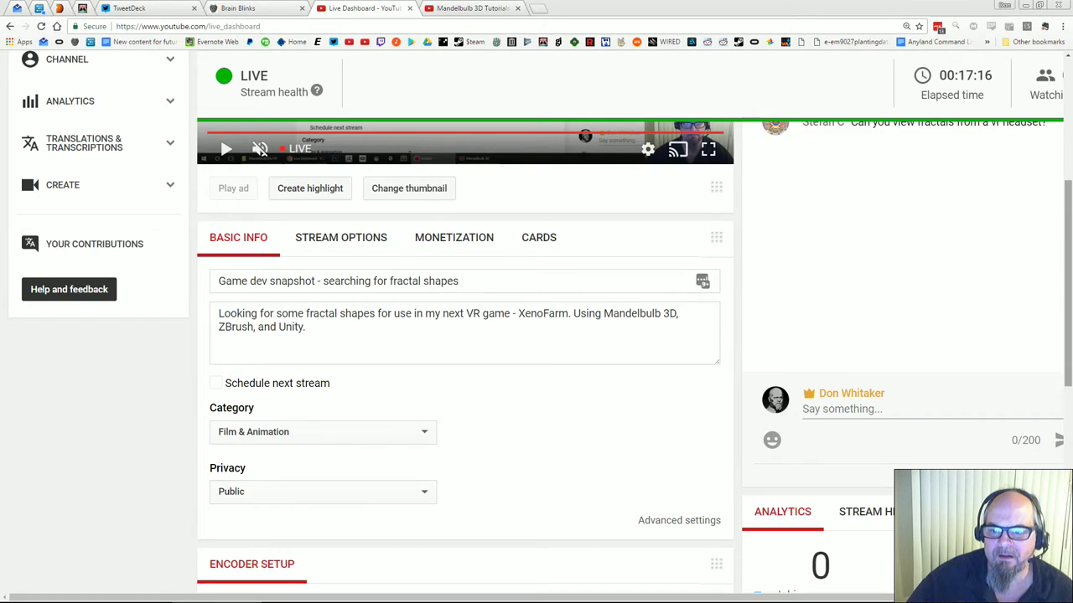
pyautogui.hotkey('ctrl', 'Tab')
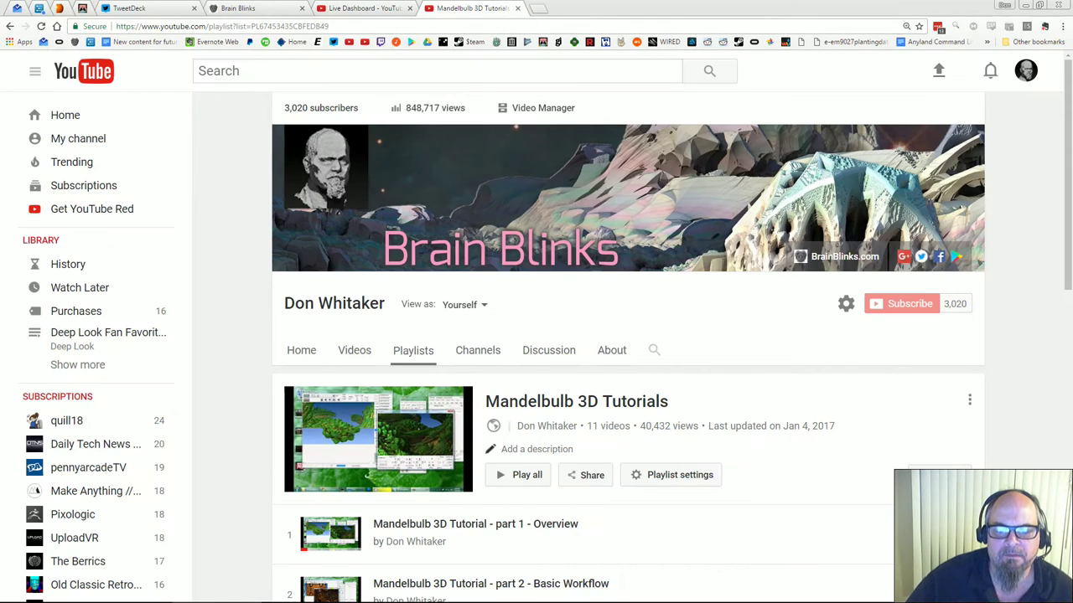
pyautogui.hotkey('ctrl', 'shift', 'Tab')
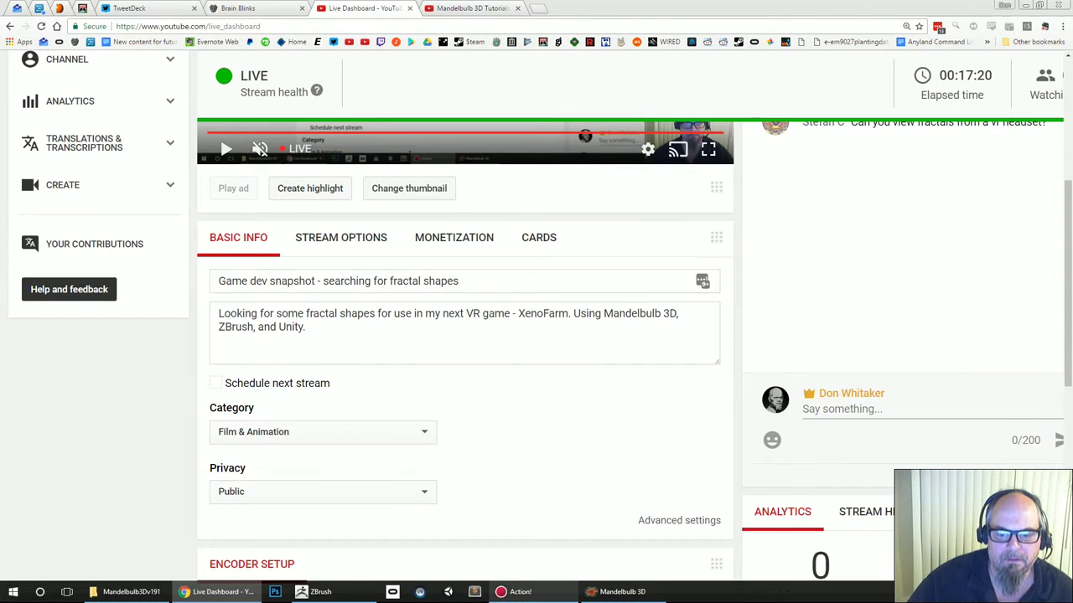
# Switch back to Mandelbulb 3D and watch the progress of the xenorock1.obj trace
pyautogui.click(521, 591)
pyautogui.click(622, 592)
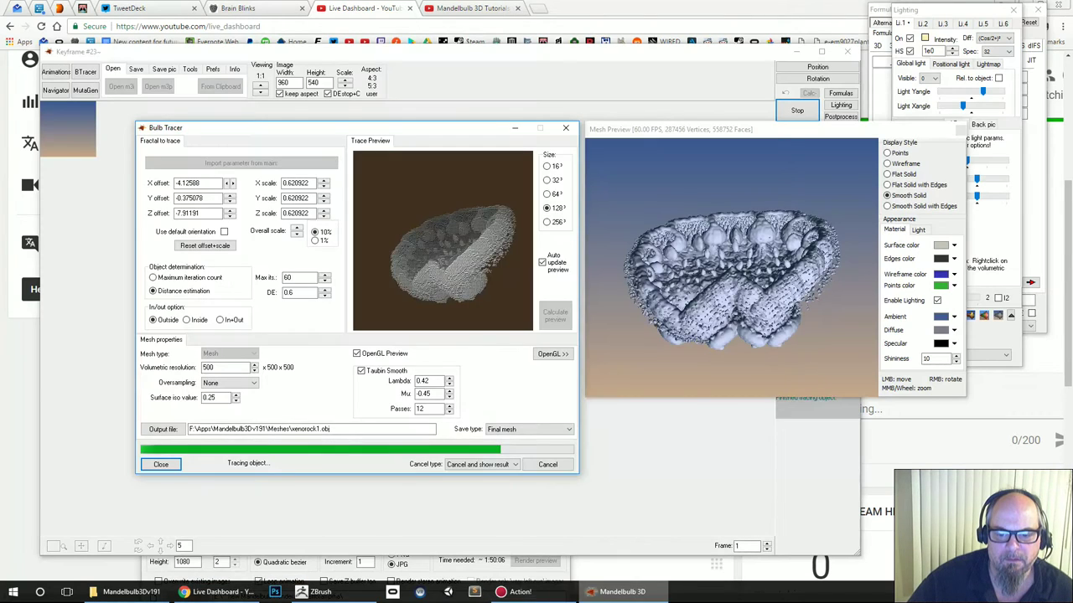
pyautogui.click(521, 591)
pyautogui.click(521, 592)
pyautogui.moveTo(622, 591)
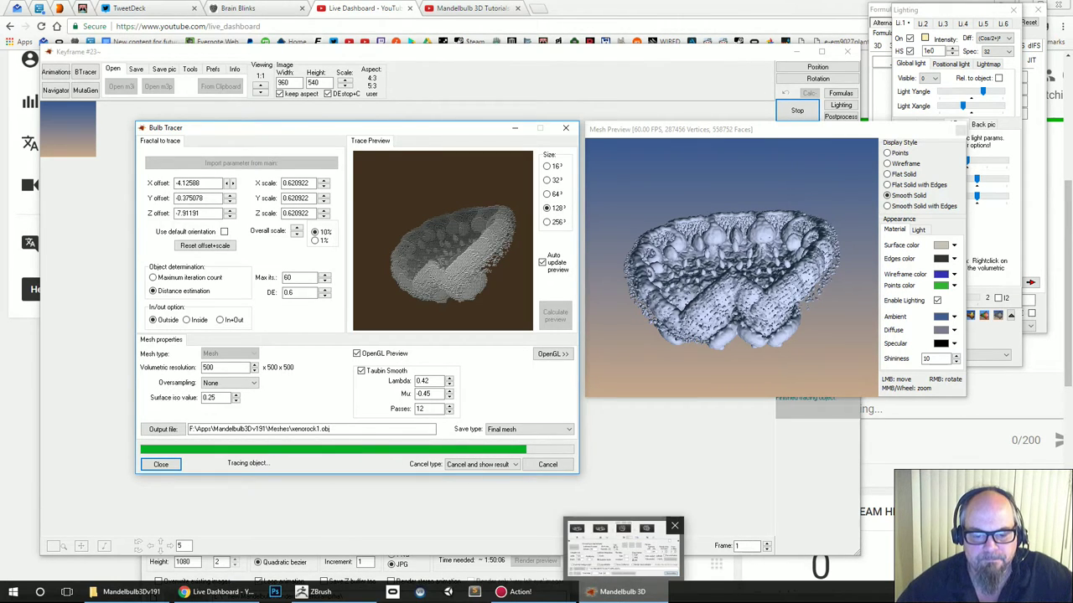
pyautogui.moveTo(319, 592)
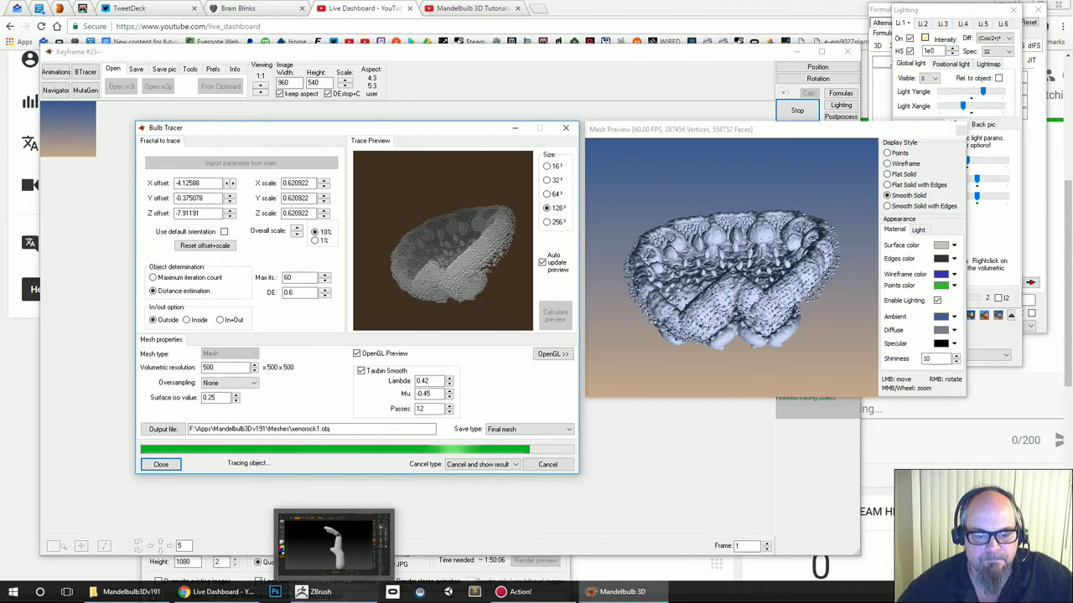
pyautogui.moveTo(216, 592)
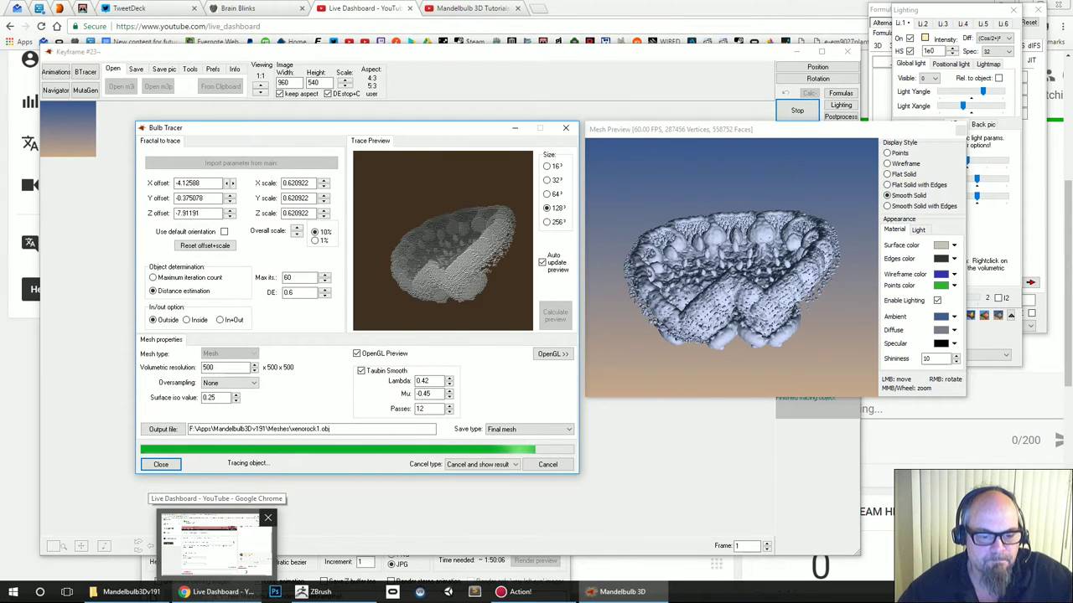
# Switch to Chrome and bring up the XenoFarm Dev Diary #4 video on the Brain Blinks page
pyautogui.click(216, 544)
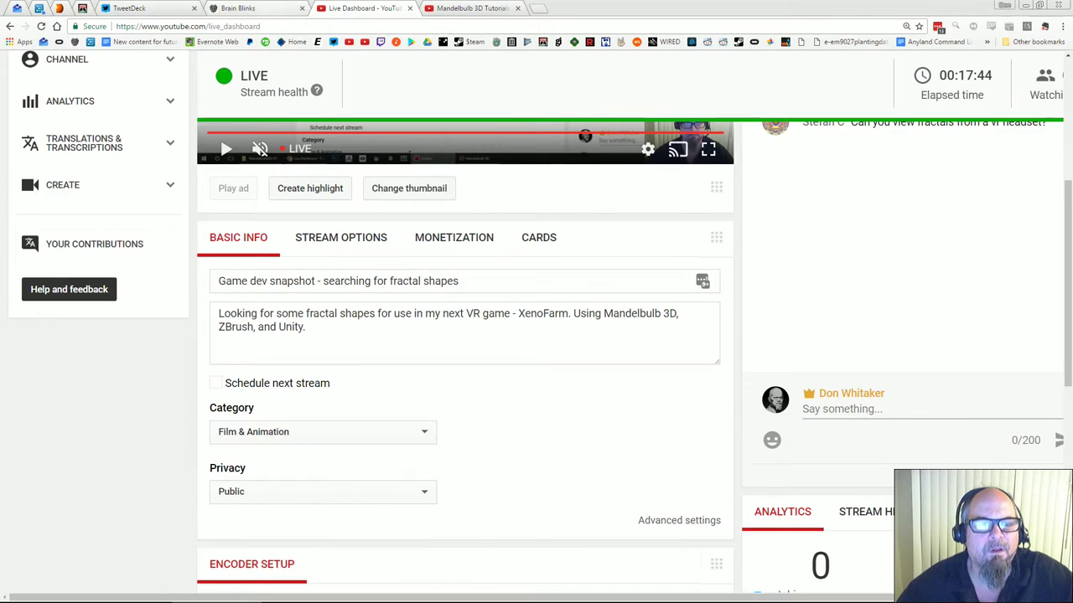
pyautogui.click(243, 8)
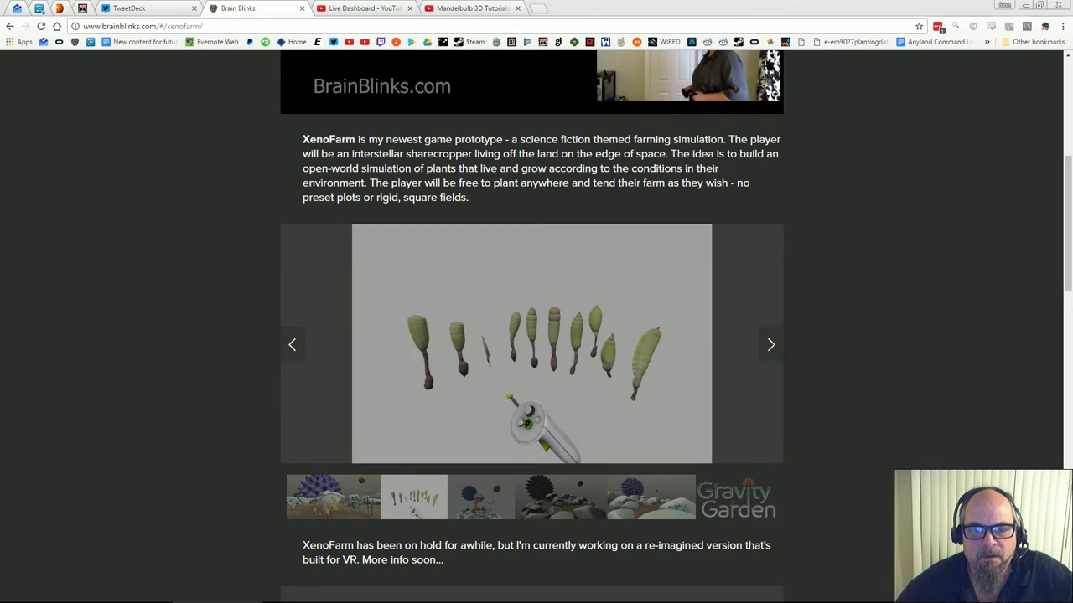
pyautogui.scroll(3, 532, 327)
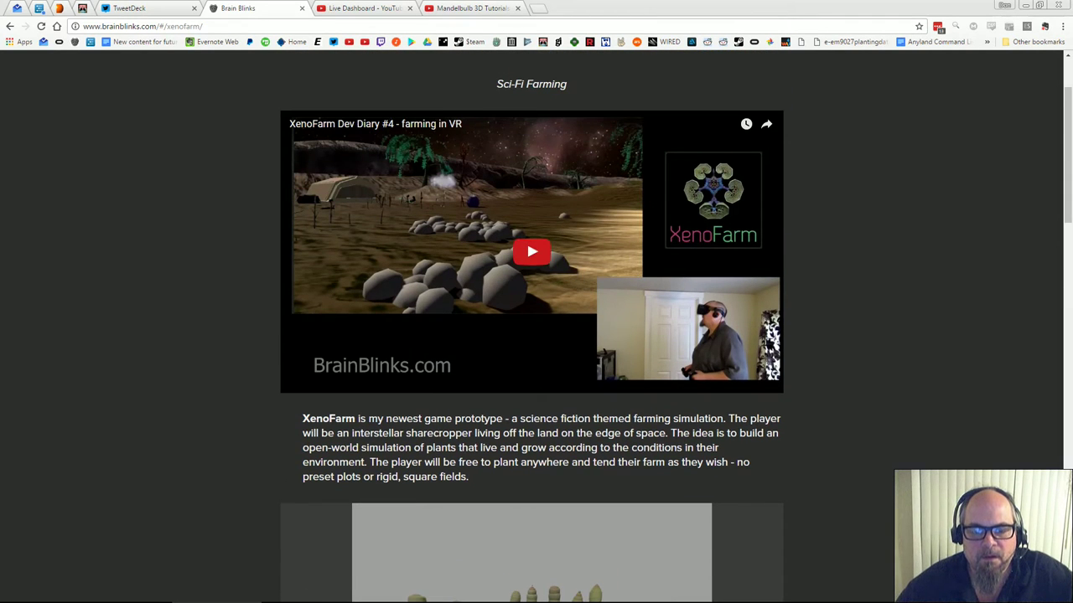
pyautogui.click(439, 330)
pyautogui.click(439, 330)
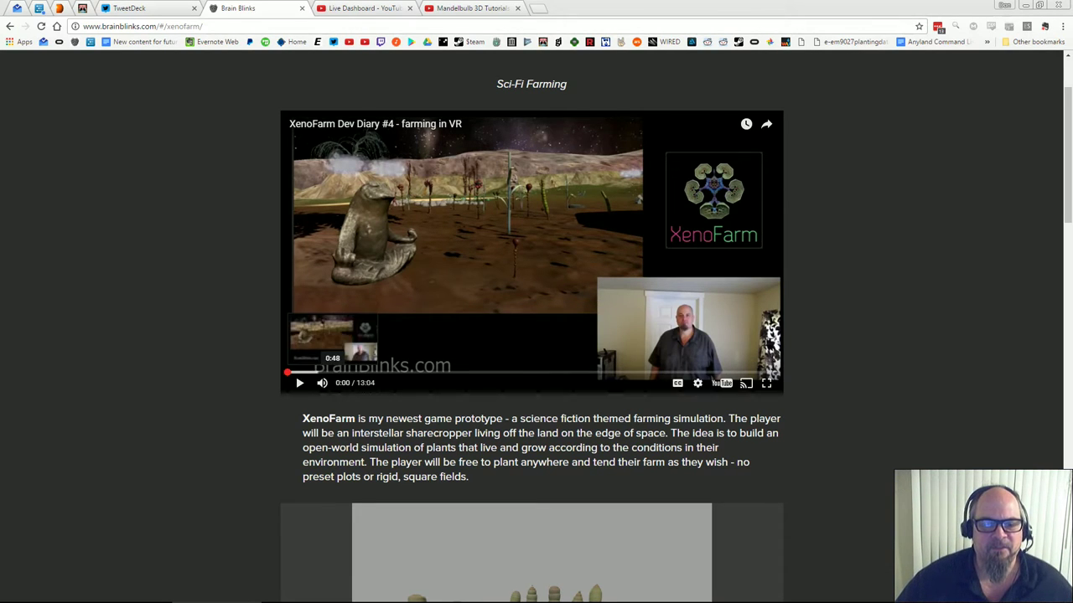
# Play the XenoFarm Dev Diary #4 video muted from 0:48, skipping ahead to 1:30 and on to 2:43
pyautogui.click(316, 372)
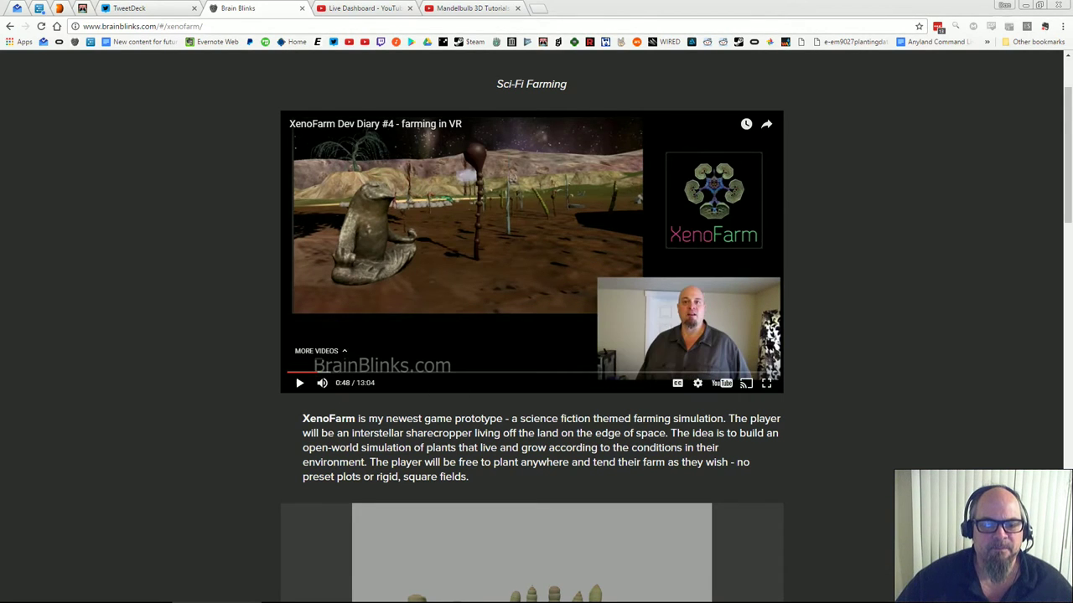
pyautogui.click(344, 322)
pyautogui.click(323, 383)
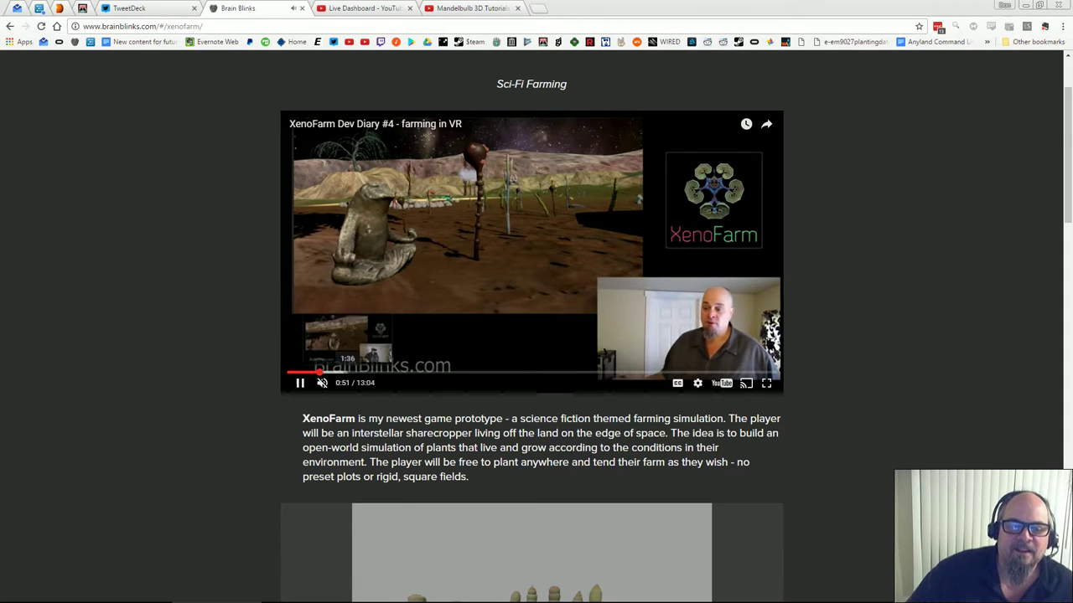
pyautogui.click(343, 372)
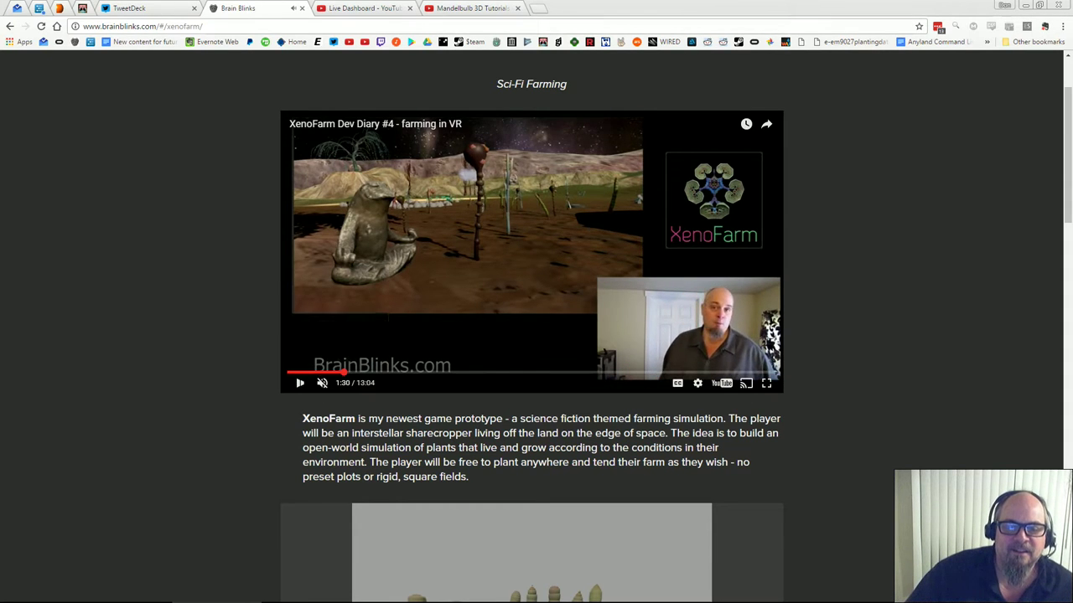
pyautogui.click(367, 372)
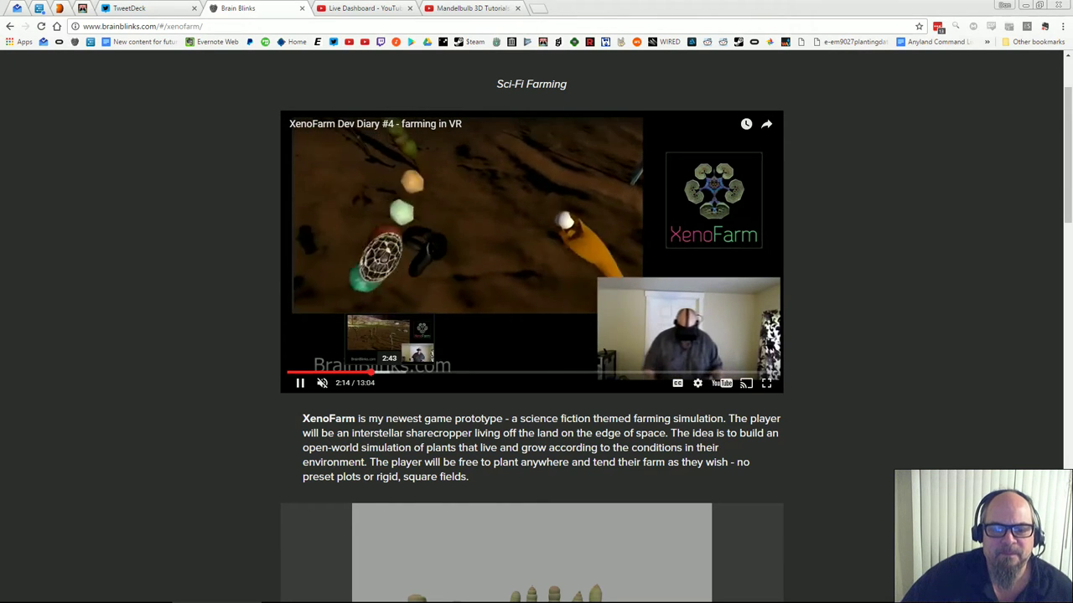
pyautogui.click(390, 373)
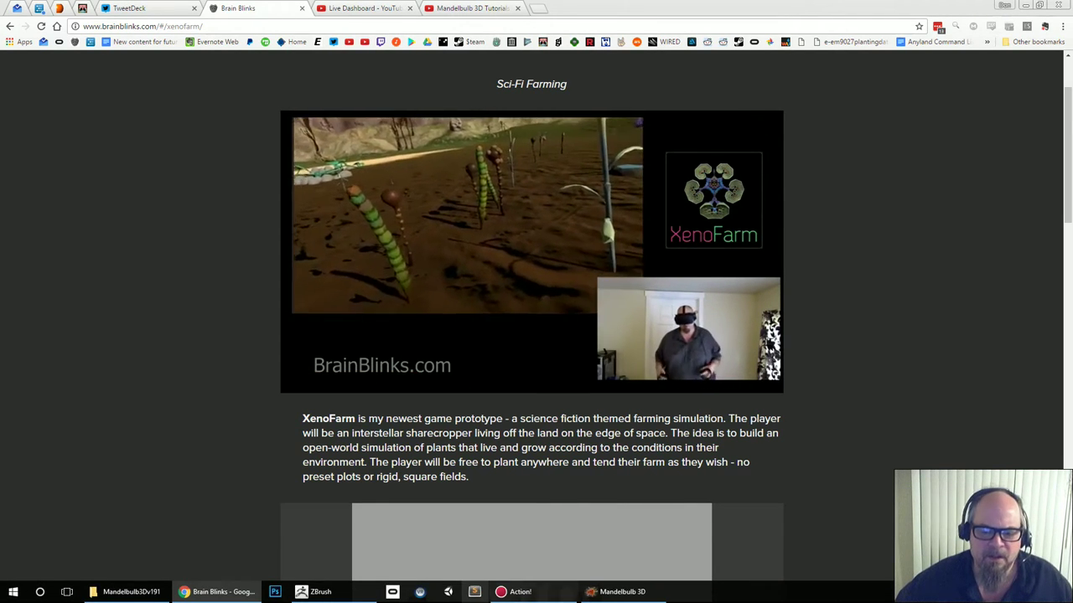
# Check the trace in Mandelbulb 3D and return to Chrome to view the screenshot gallery on the XenoFarm page
pyautogui.click(623, 592)
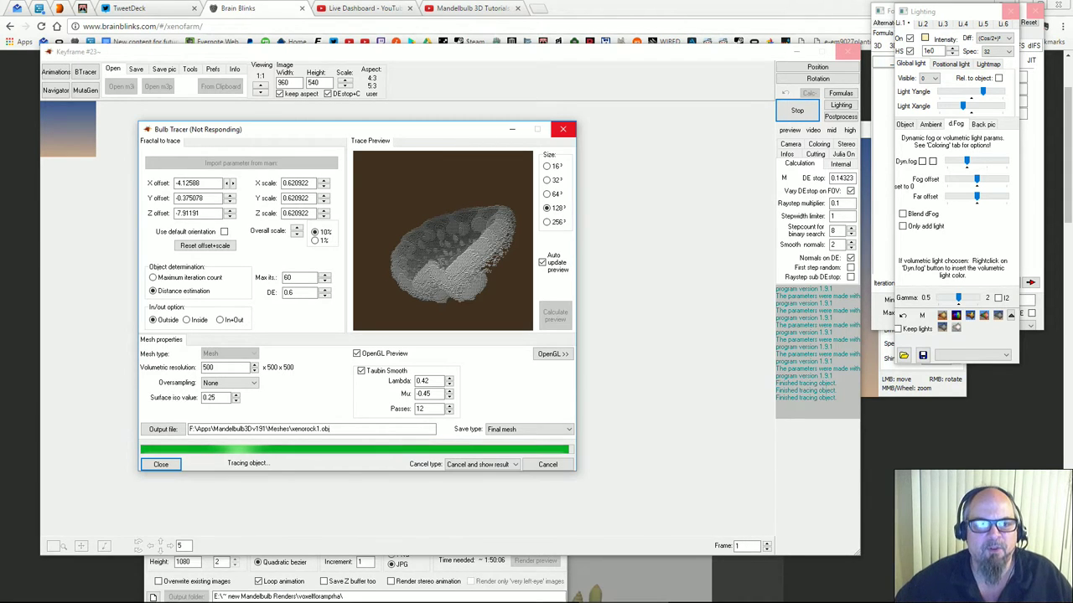
pyautogui.hotkey('alt', 'Tab')
pyautogui.scroll(-4, 531, 327)
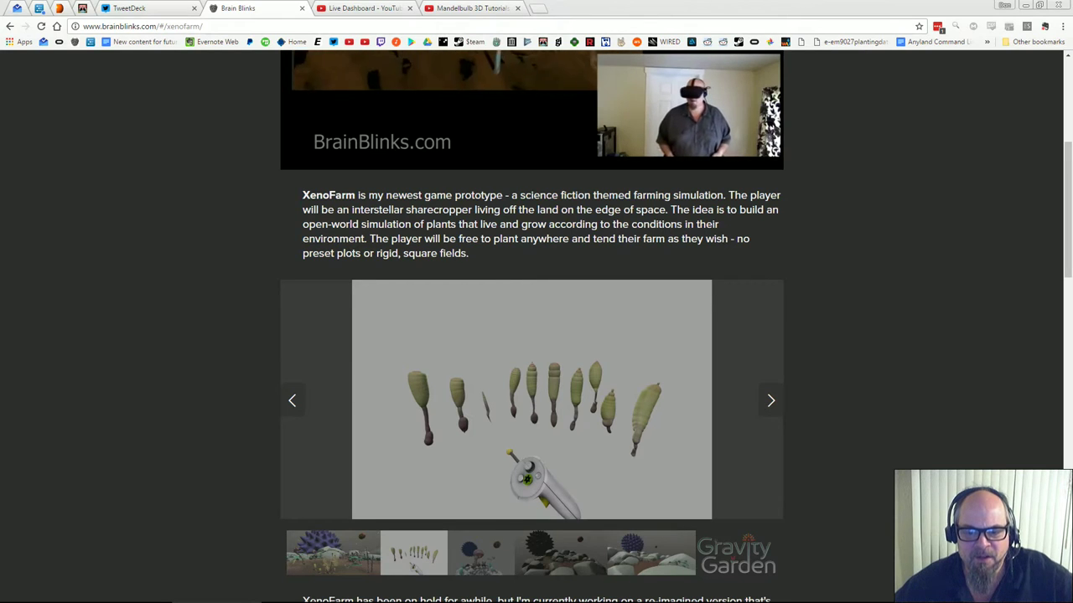
pyautogui.scroll(-2, 533, 326)
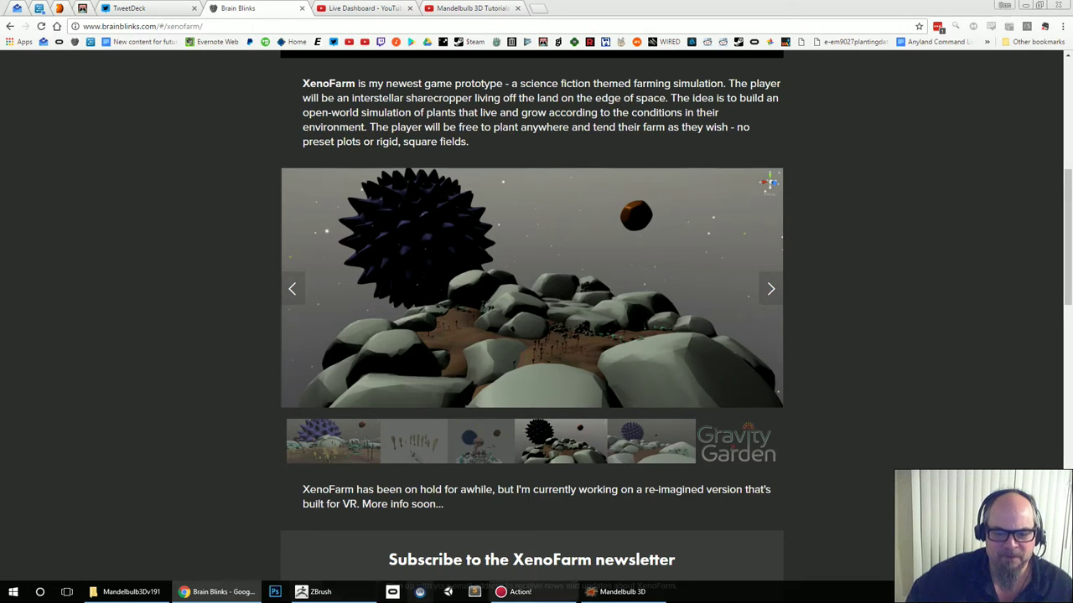
# Return to Mandelbulb 3D and rotate the finished rock mesh in the Mesh Preview to inspect its surface
pyautogui.click(622, 593)
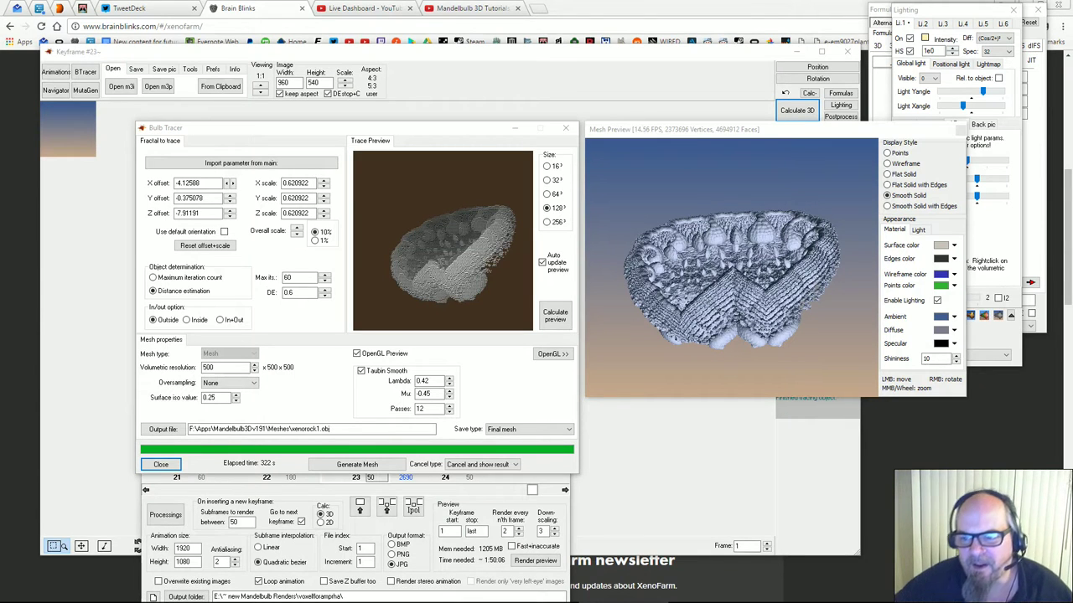
pyautogui.moveTo(738, 280); pyautogui.dragTo(724, 279, button='right')
pyautogui.moveTo(724, 279); pyautogui.dragTo(713, 273)
pyautogui.moveTo(713, 273); pyautogui.dragTo(689, 275, button='right')
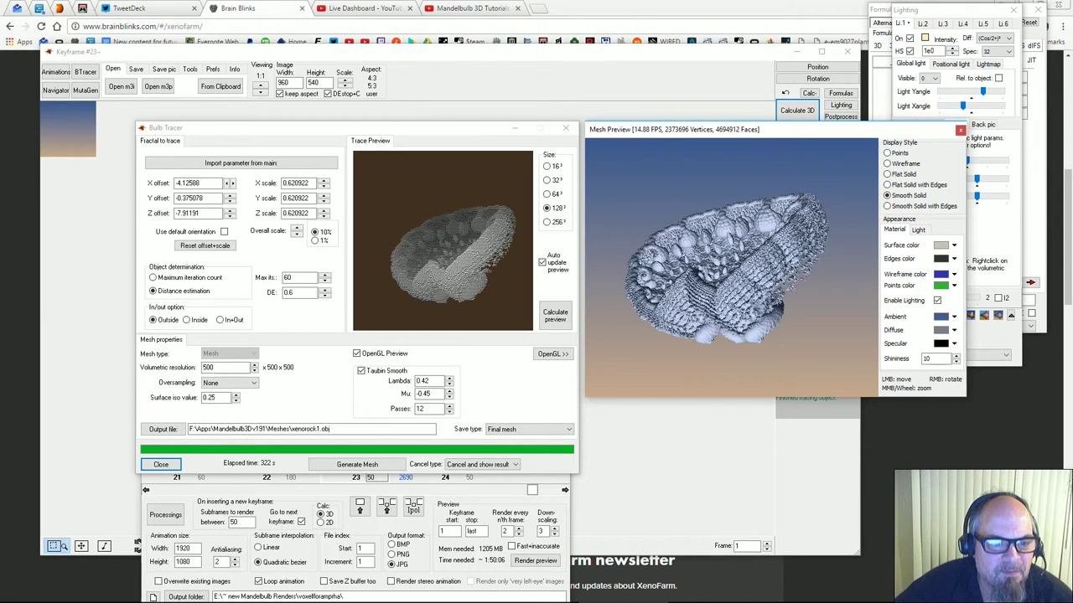
# Close the Bulb Tracer and exit Mandelbulb 3D
pyautogui.click(336, 129)
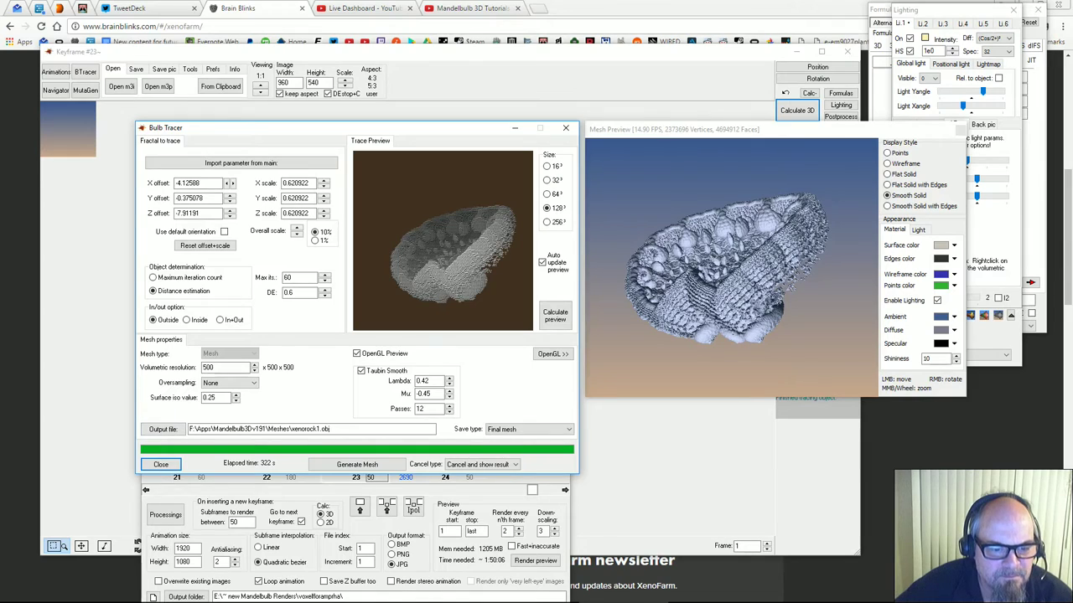
pyautogui.click(161, 464)
pyautogui.click(847, 52)
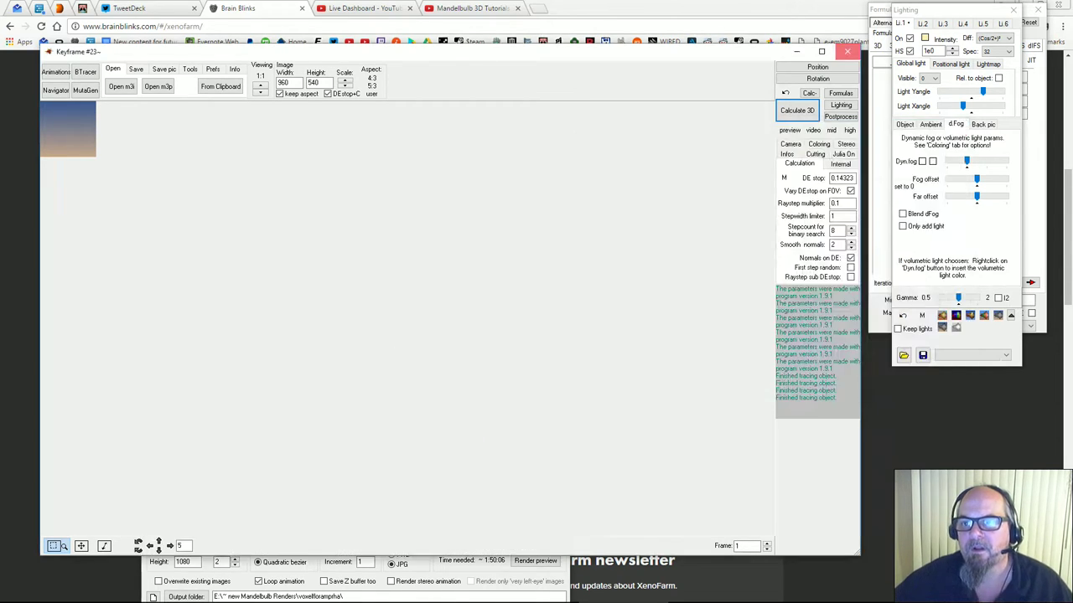
# Switch to ZBrush and fully initialize it to clear the loaded clawed tool models
pyautogui.click(333, 591)
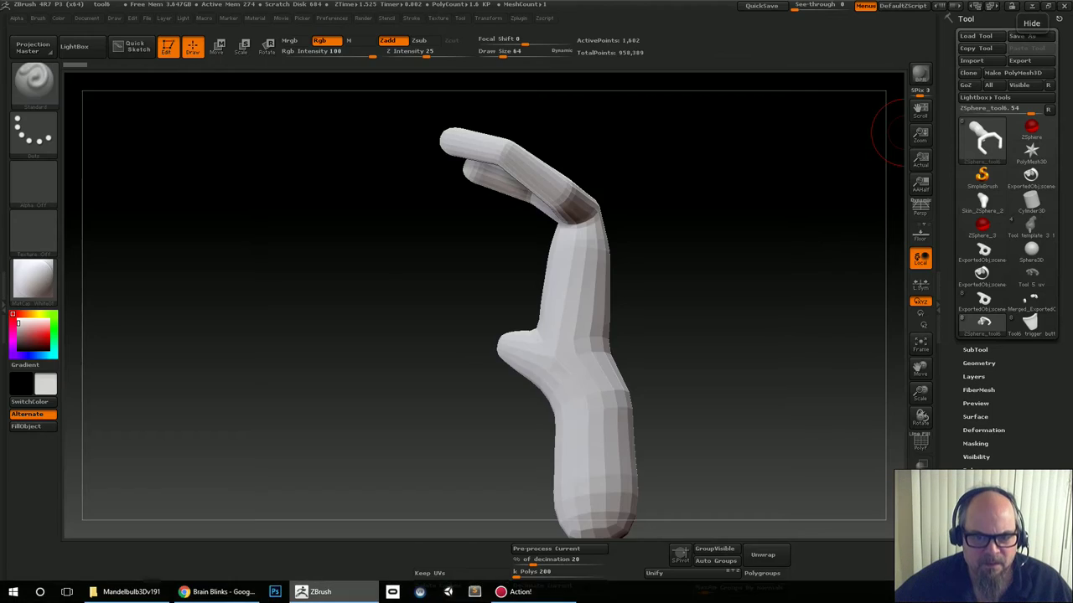
pyautogui.moveTo(343, 378); pyautogui.dragTo(491, 296)
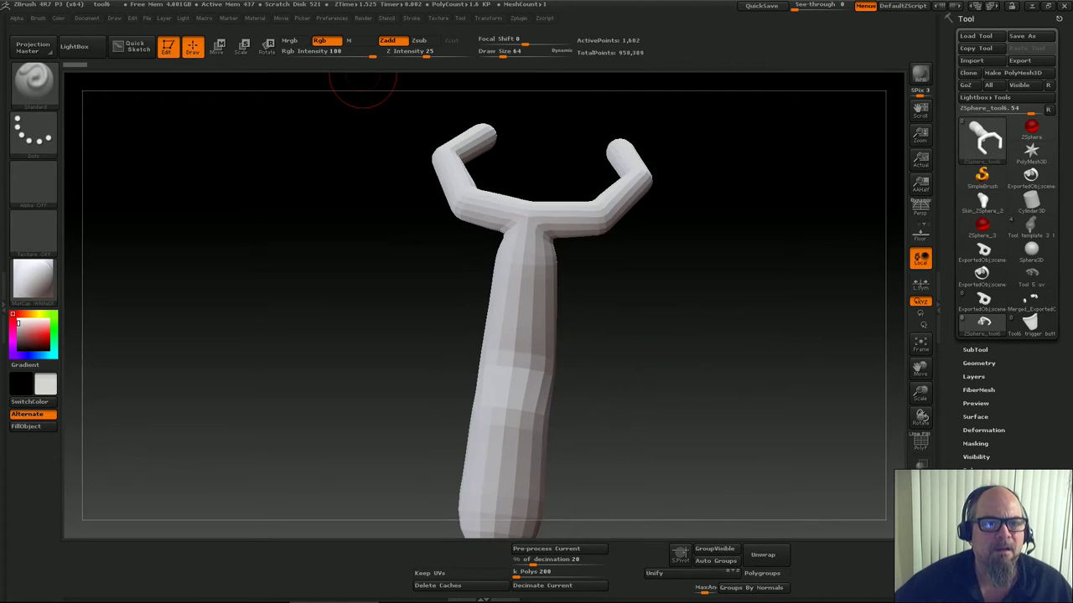
pyautogui.click(331, 18)
pyautogui.click(368, 40)
pyautogui.click(580, 354)
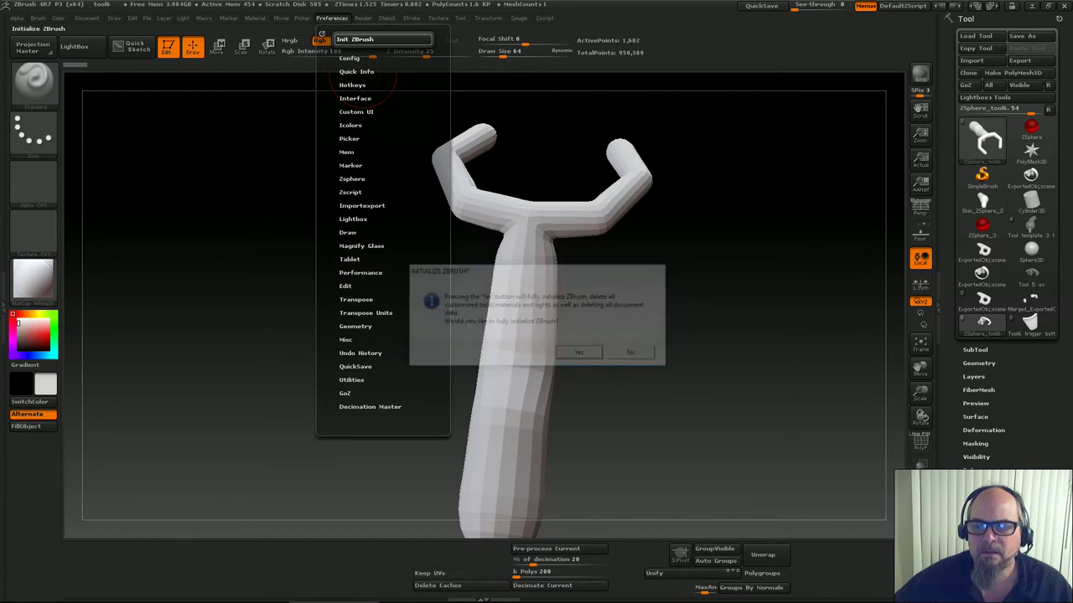
pyautogui.click(322, 35)
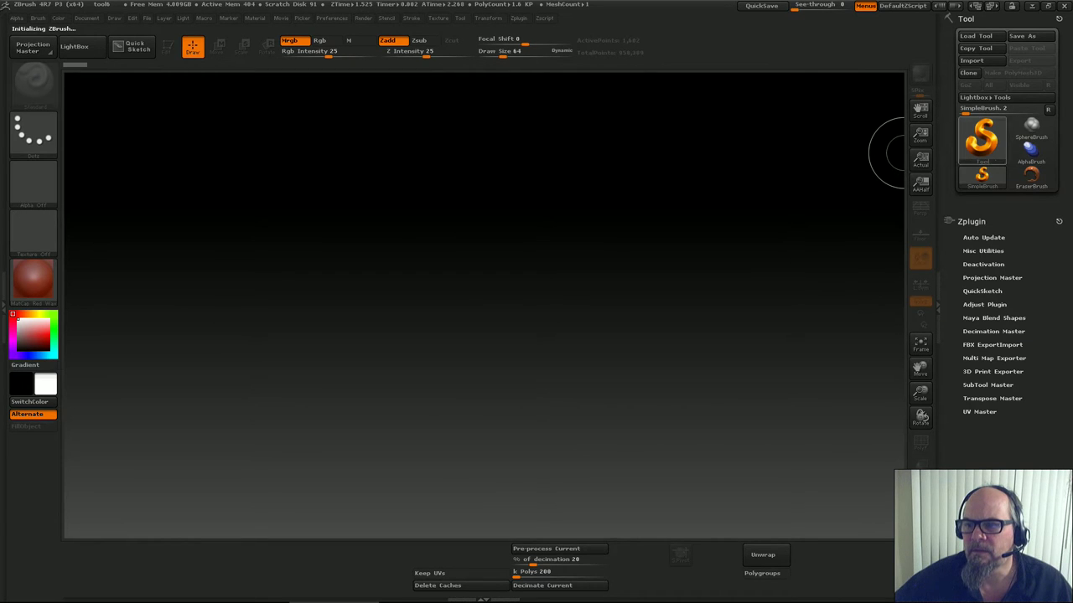
# Import xenorock1.obj from the Mandelbulb3Dv191 Meshes folder under Apps on the Work (F:) drive, sorting the files by date to locate it
pyautogui.click(972, 61)
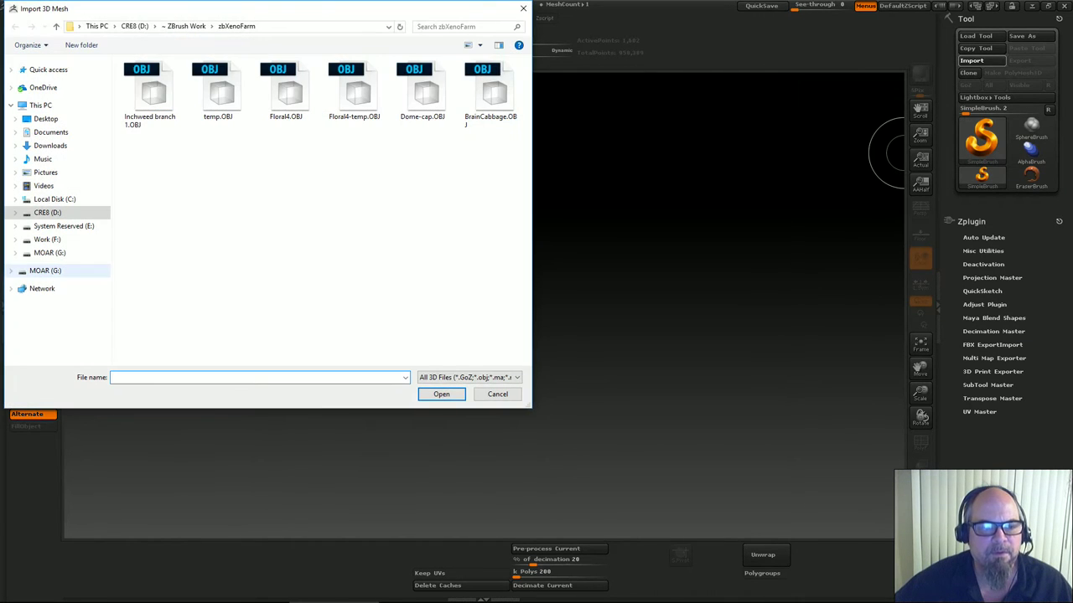
pyautogui.click(48, 239)
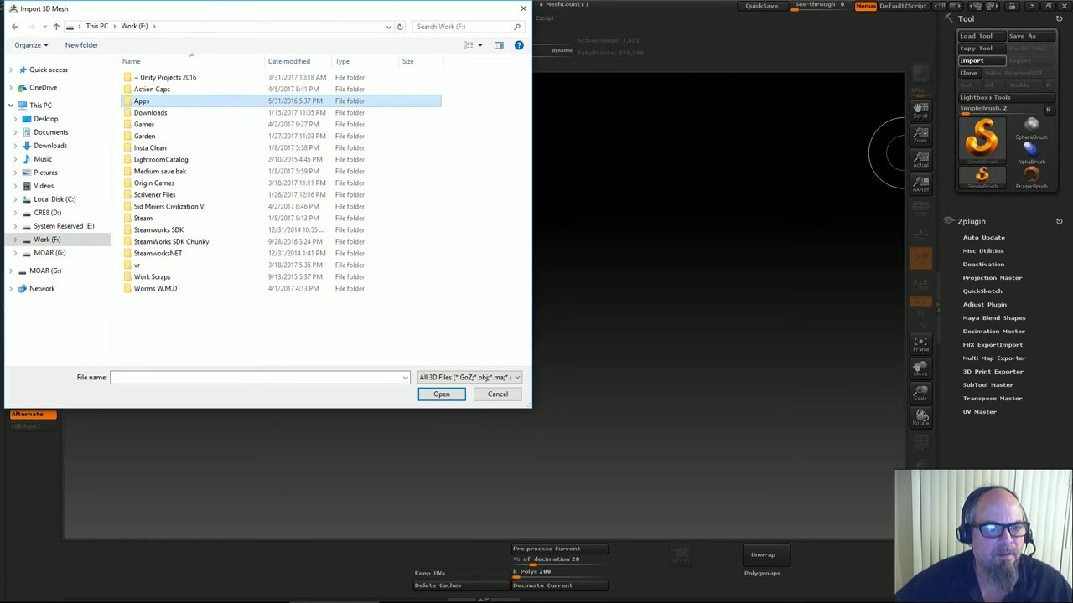
pyautogui.doubleClick(143, 100)
pyautogui.doubleClick(162, 183)
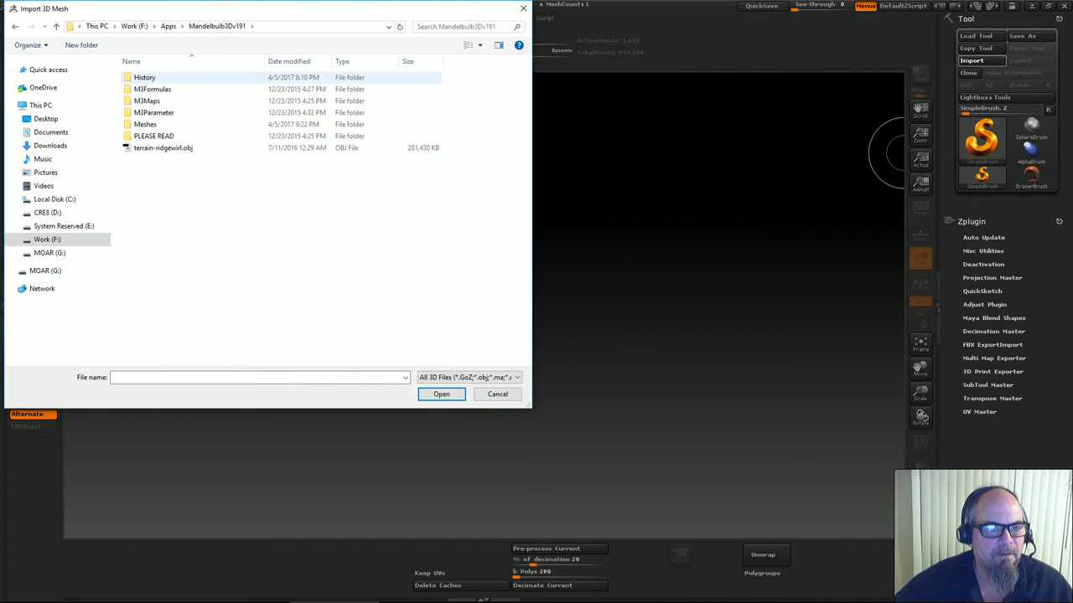
pyautogui.doubleClick(145, 124)
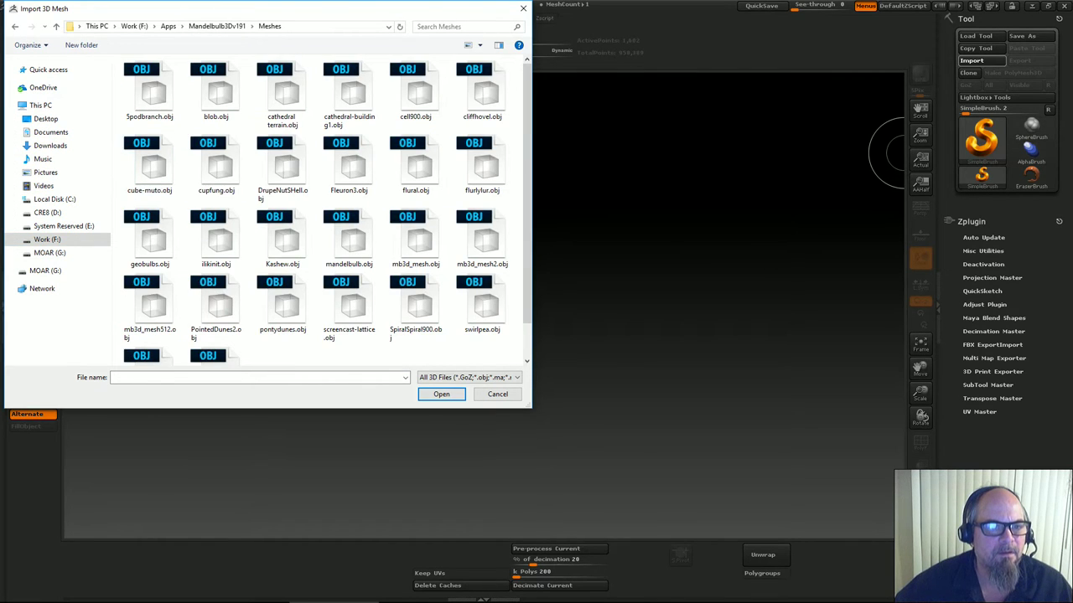
pyautogui.rightClick(371, 358)
pyautogui.moveTo(401, 376)
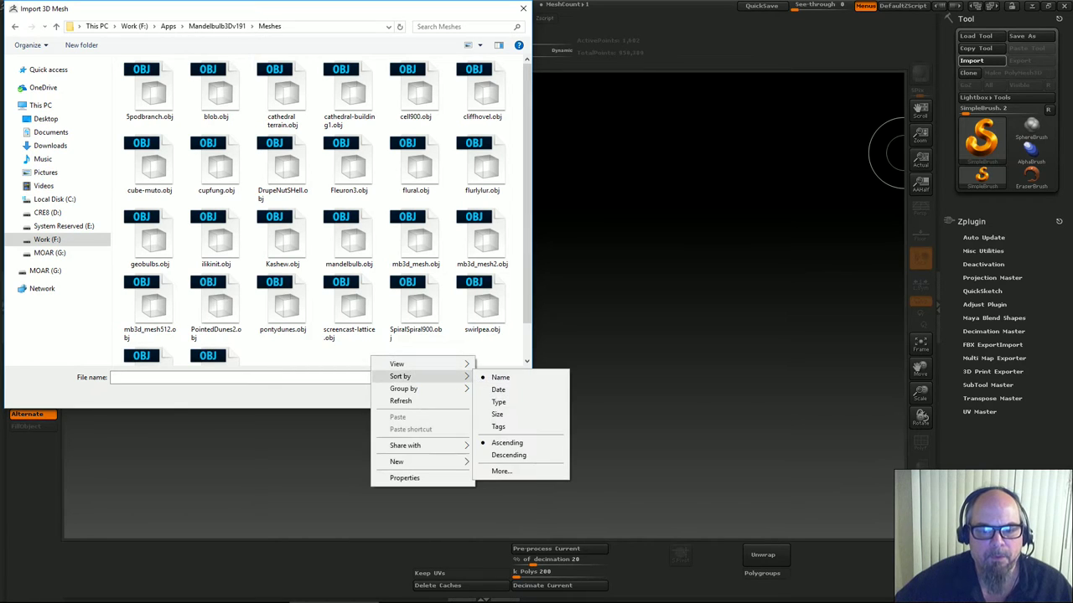
pyautogui.click(498, 392)
pyautogui.doubleClick(149, 88)
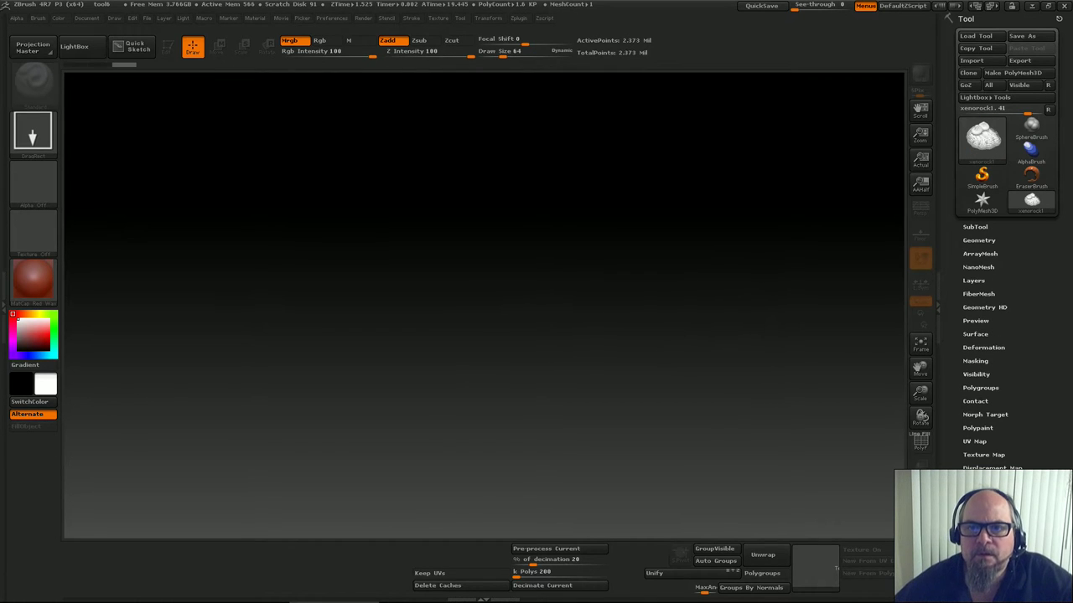
# Place the imported rock mesh on the canvas, enter Edit mode and apply the MatCap White01 material
pyautogui.moveTo(489, 322); pyautogui.dragTo(603, 411)
pyautogui.press('t')
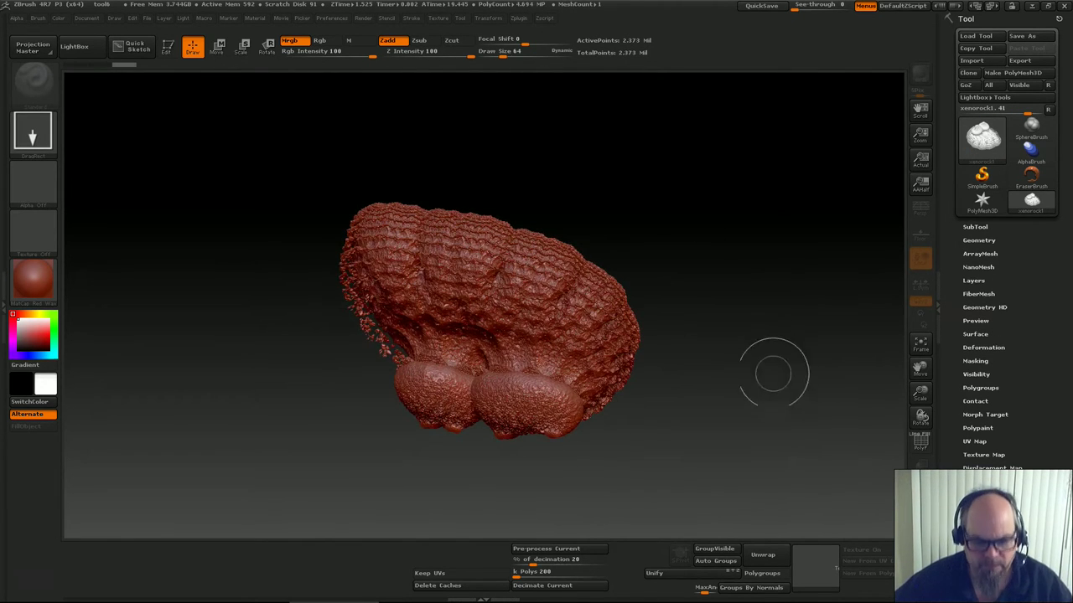
pyautogui.press('t')
pyautogui.moveTo(720, 402)
pyautogui.mouseDown()
pyautogui.moveTo(545, 394)
pyautogui.moveTo(50, 337)
pyautogui.mouseUp()
pyautogui.click(34, 279)
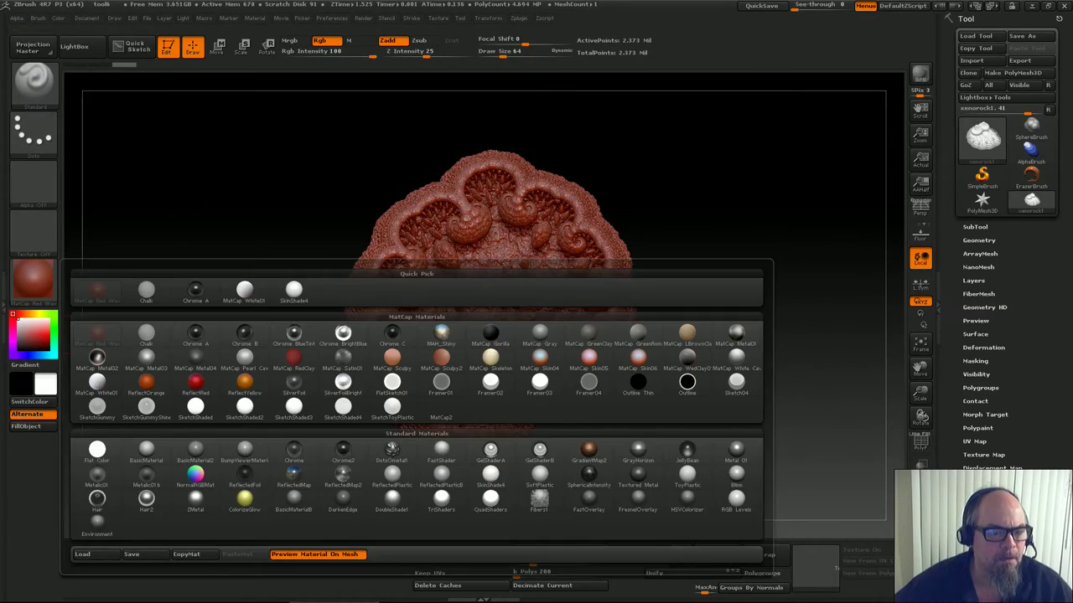
pyautogui.click(96, 386)
# Rotate the rock mesh to examine its hollow interior, spiral forms and layered outer shell
pyautogui.moveTo(209, 402); pyautogui.dragTo(835, 404)
pyautogui.moveTo(201, 335); pyautogui.dragTo(525, 330)
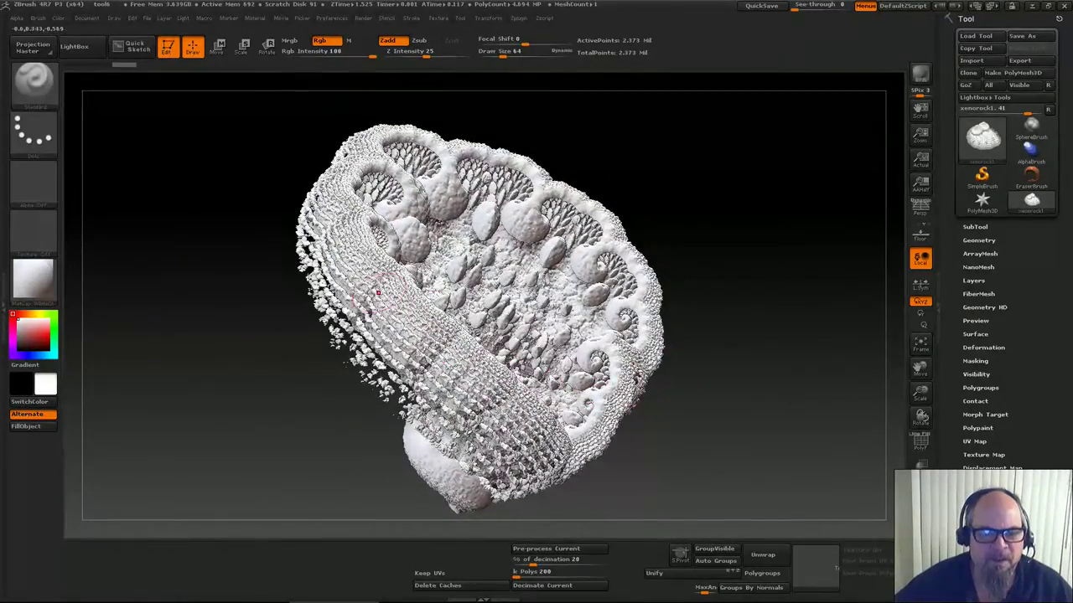
pyautogui.moveTo(620, 335); pyautogui.dragTo(477, 324)
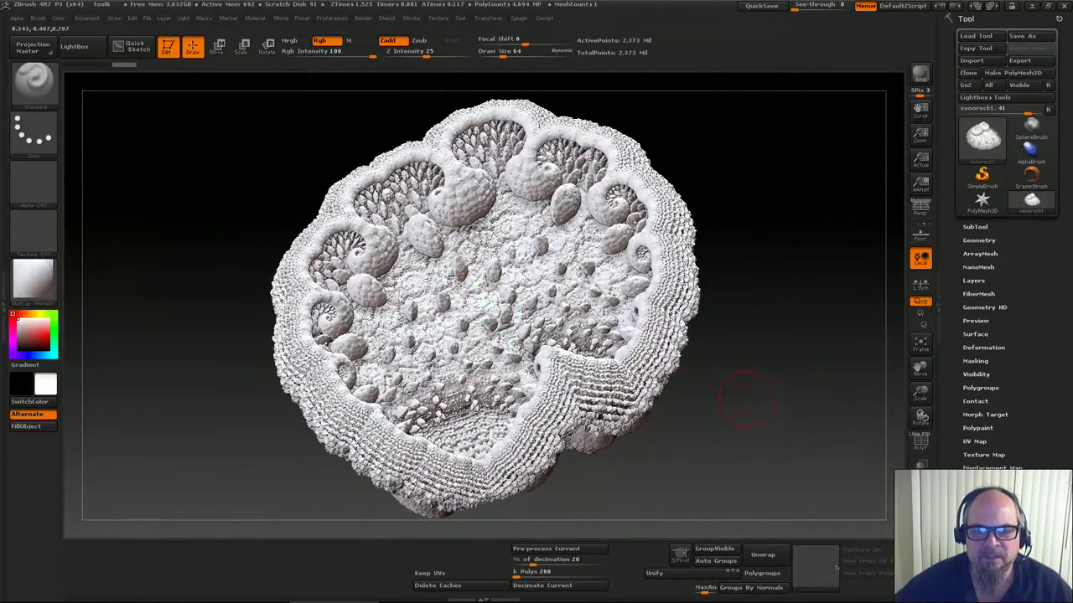
pyautogui.moveTo(746, 331); pyautogui.dragTo(473, 296)
pyautogui.moveTo(712, 394); pyautogui.dragTo(549, 411)
pyautogui.moveTo(755, 453); pyautogui.dragTo(854, 378)
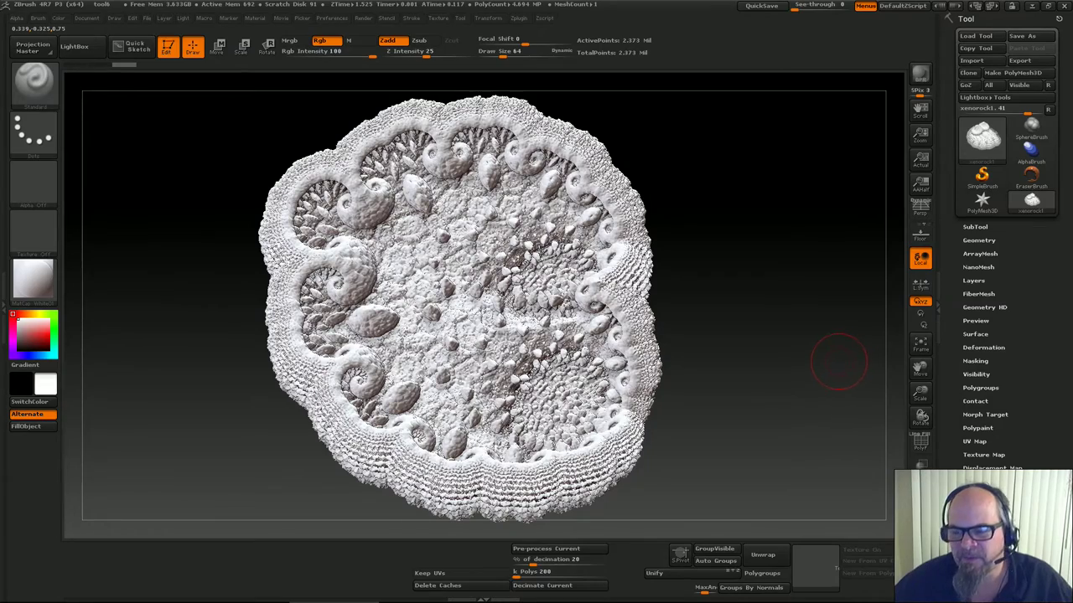
pyautogui.moveTo(832, 360); pyautogui.dragTo(809, 373)
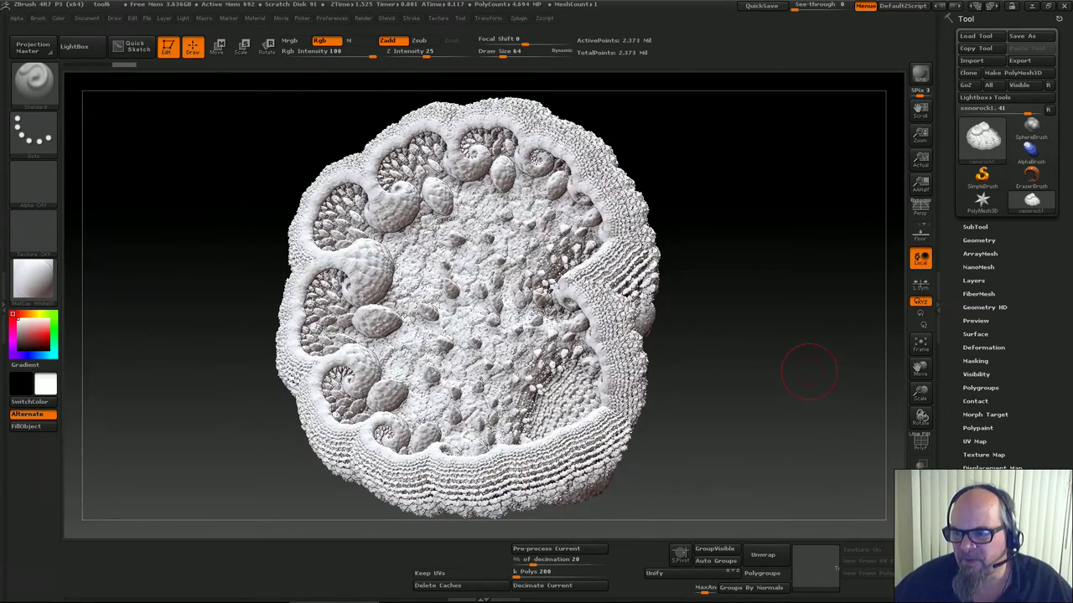
# Try to remesh the rock with DynaMesh, entering a resolution of 555
pyautogui.click(978, 239)
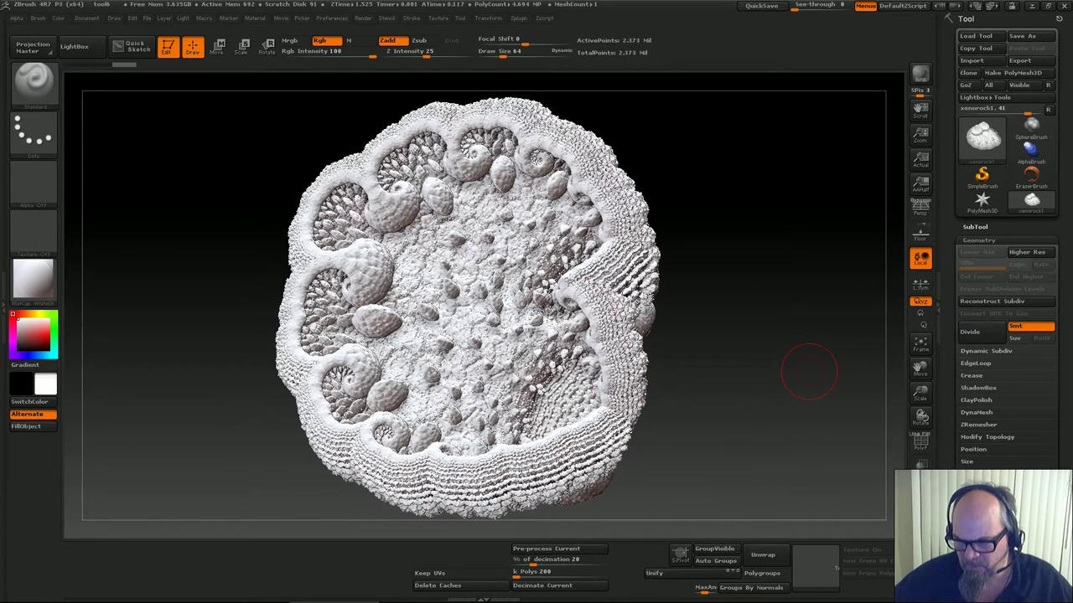
pyautogui.click(976, 412)
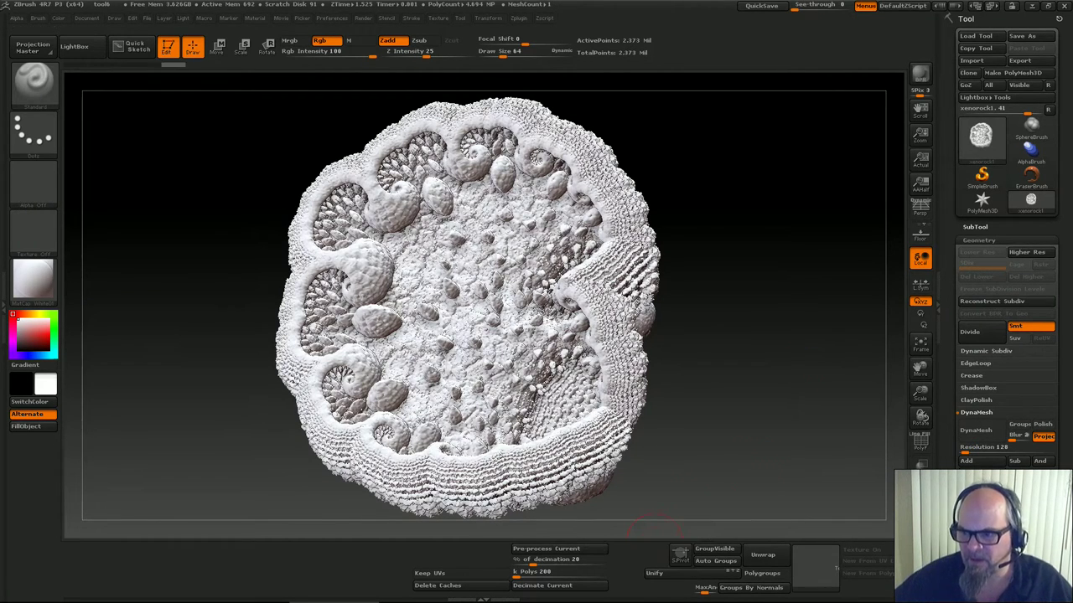
pyautogui.click(982, 449)
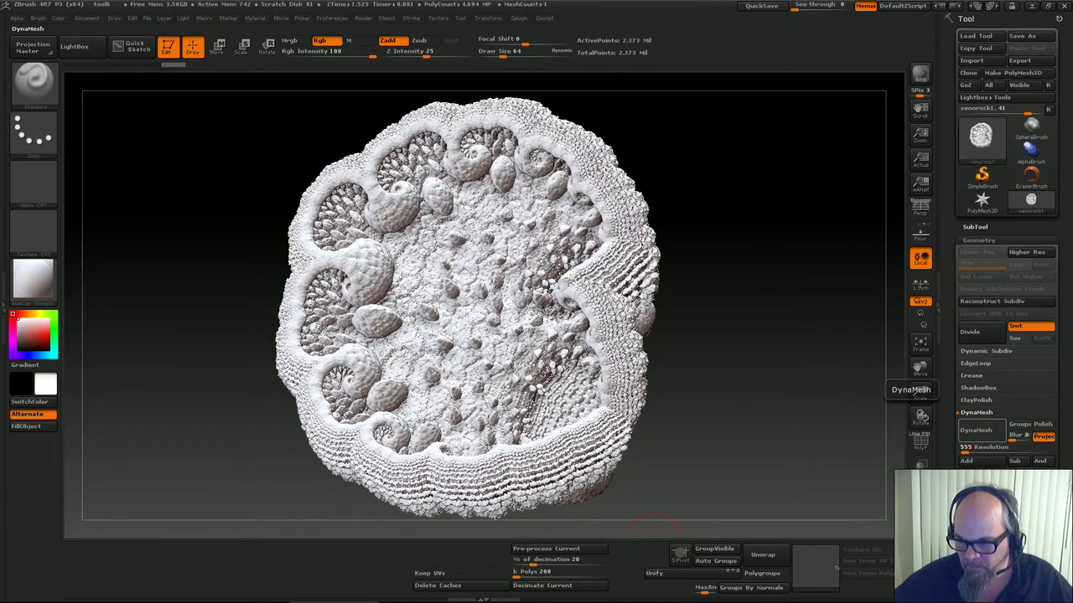
pyautogui.click(975, 430)
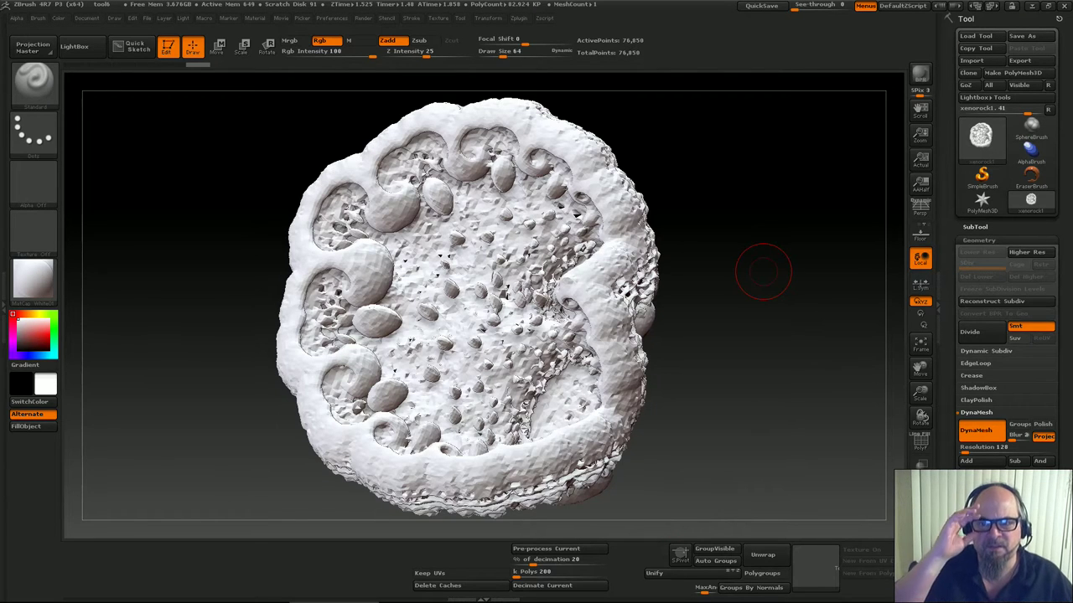
pyautogui.hotkey('ctrl', 'z')
# Set the DynaMesh resolution to 680 and remesh the rock
pyautogui.click(993, 450)
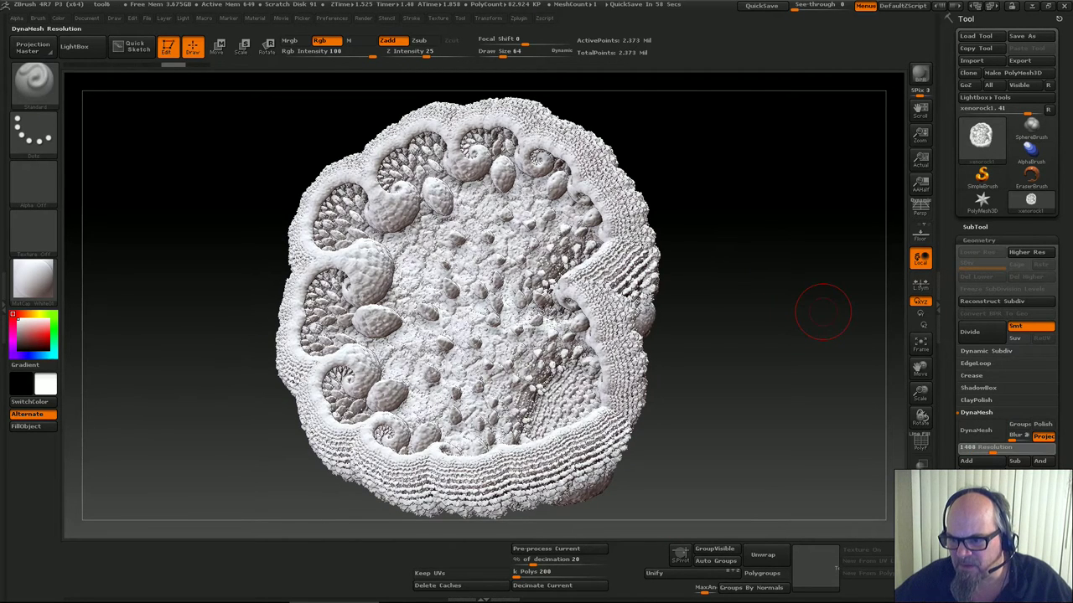
pyautogui.moveTo(990, 450); pyautogui.dragTo(977, 450)
pyautogui.click(978, 431)
pyautogui.click(976, 430)
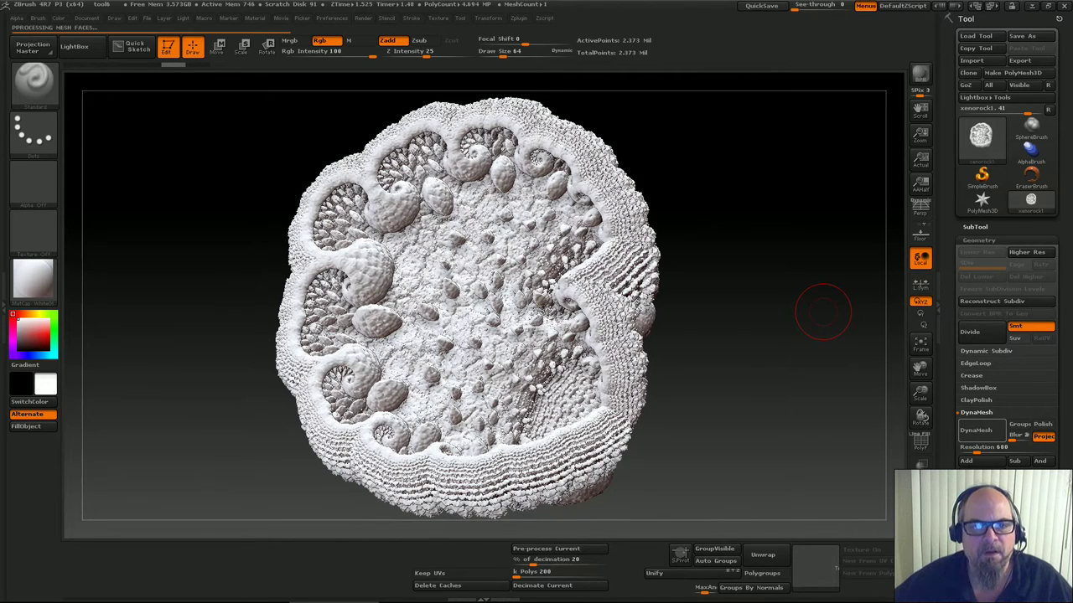
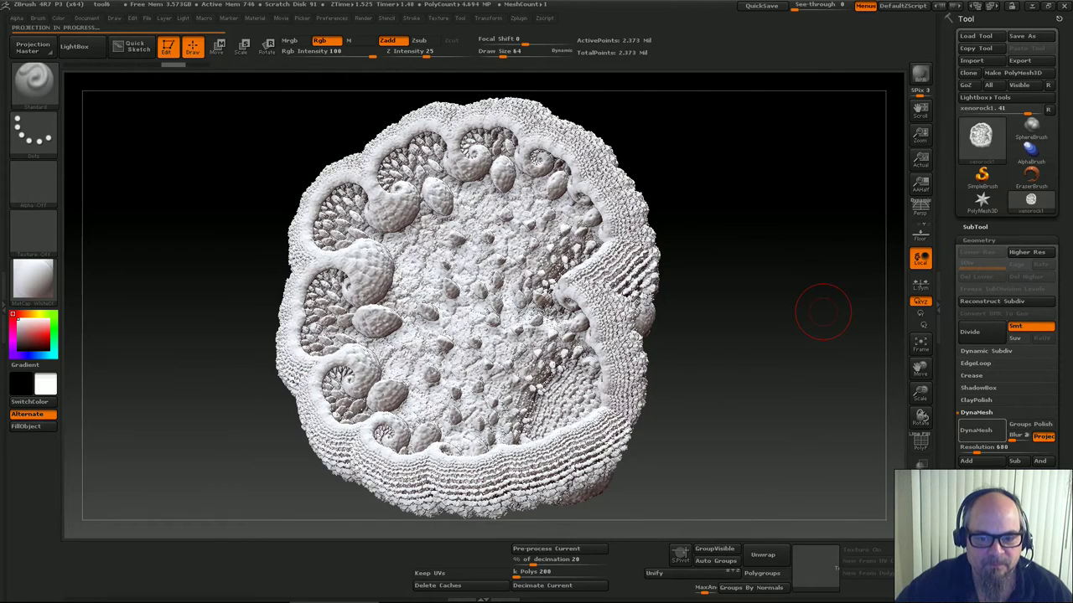
# Switch to Chrome to check the chat on the YouTube Live Dashboard and return to ZBrush to check the remeshing progress
pyautogui.hotkey('alt', 'Tab')
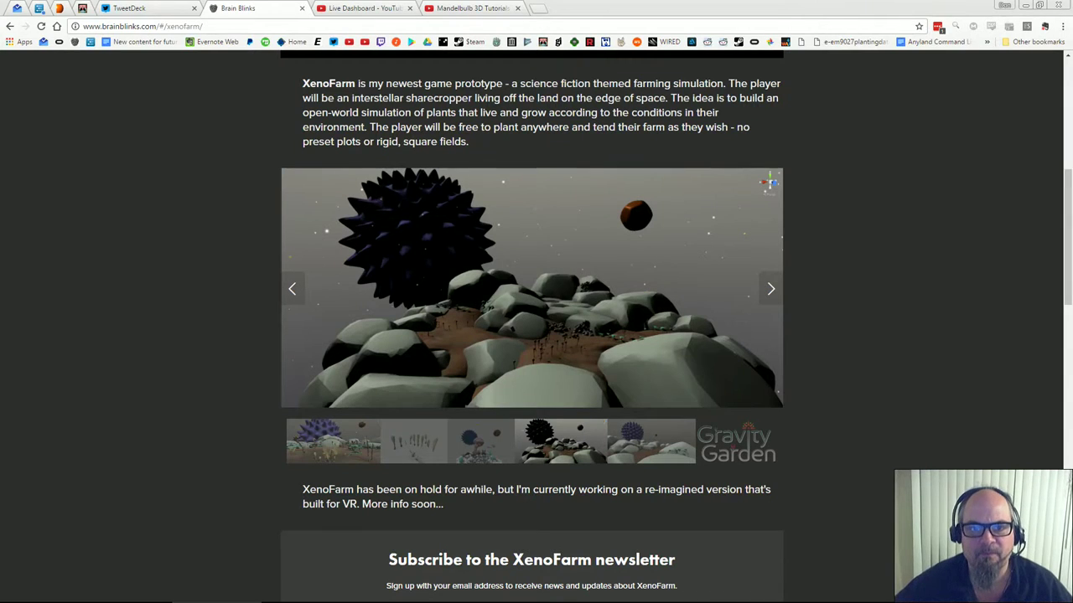
pyautogui.hotkey('ctrl', 'Tab')
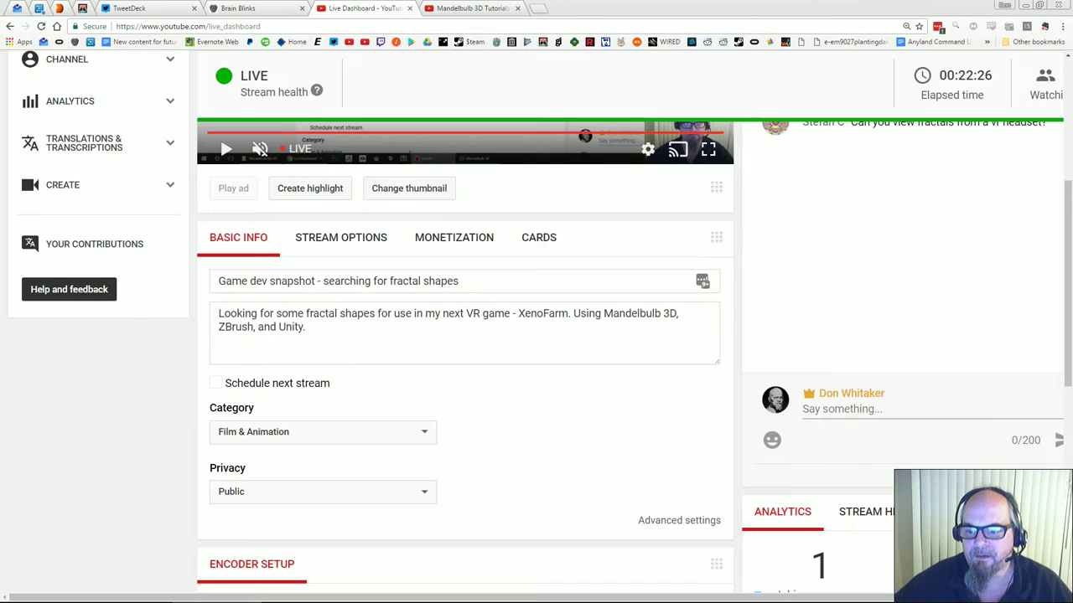
pyautogui.hotkey('alt', 'Tab')
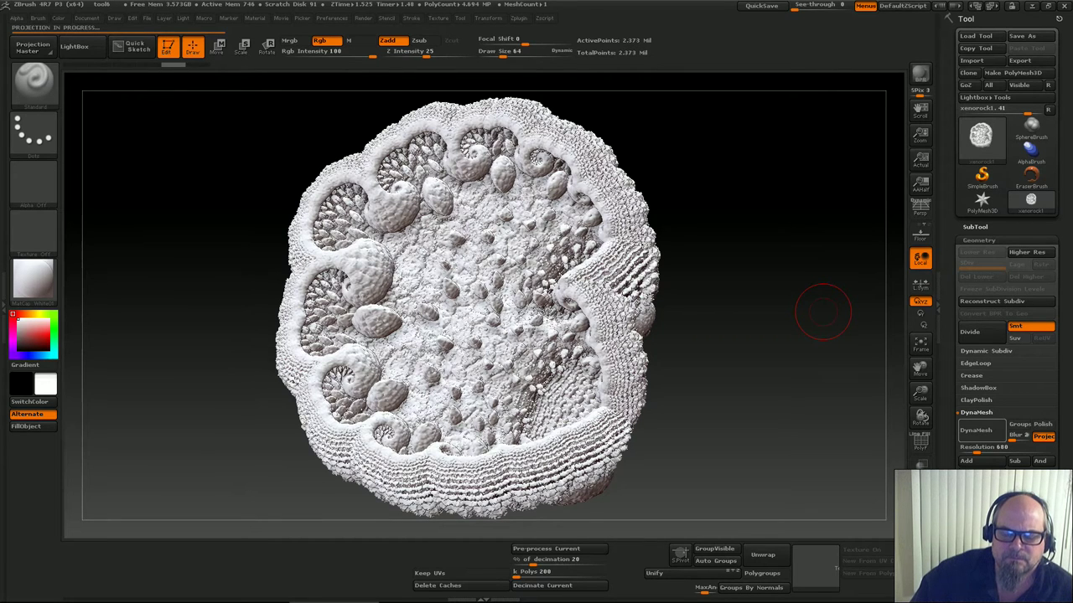
# Switch to Chrome and view the XenoFarm Dev Diary #4 video from the Brain Blinks XenoFarm page in full screen
pyautogui.hotkey('alt', 'Tab')
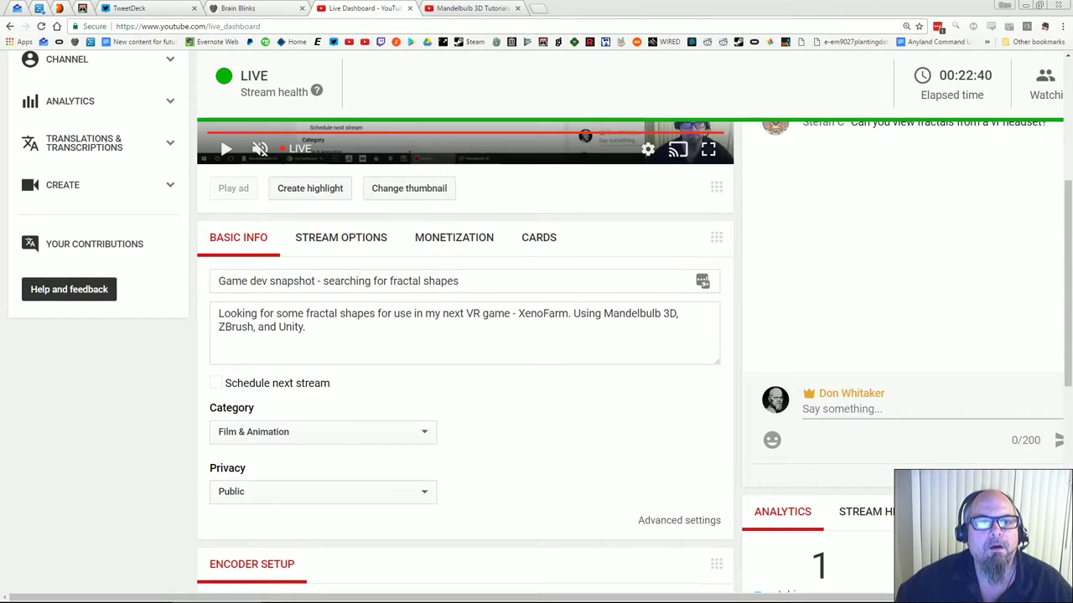
pyautogui.click(472, 8)
pyautogui.hotkey('ctrl', 'shift', 'Tab')
pyautogui.hotkey('ctrl', 'shift', 'Tab')
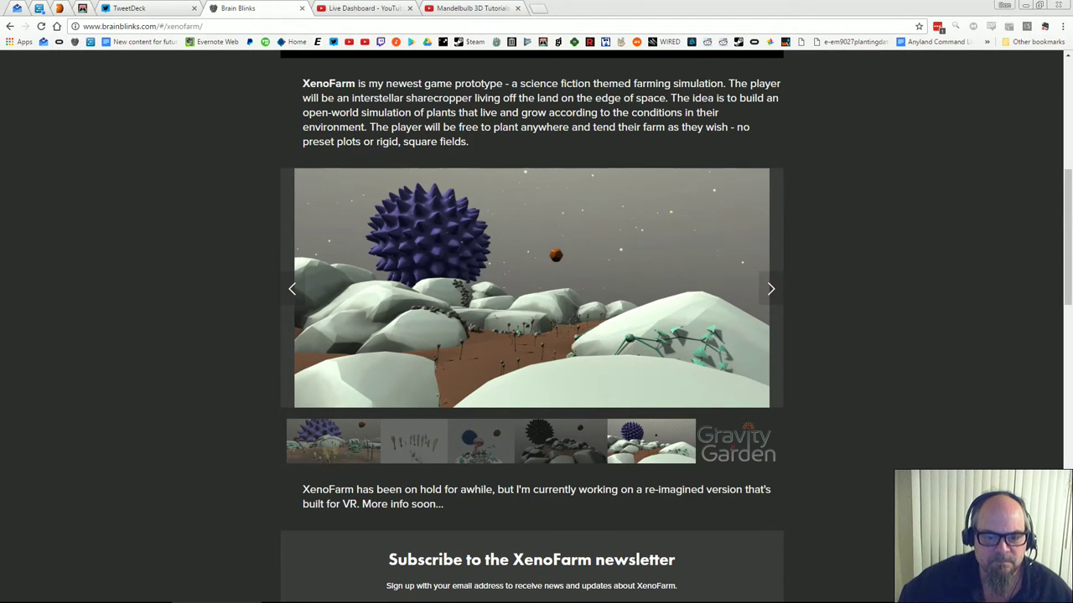
pyautogui.scroll(5, 531, 327)
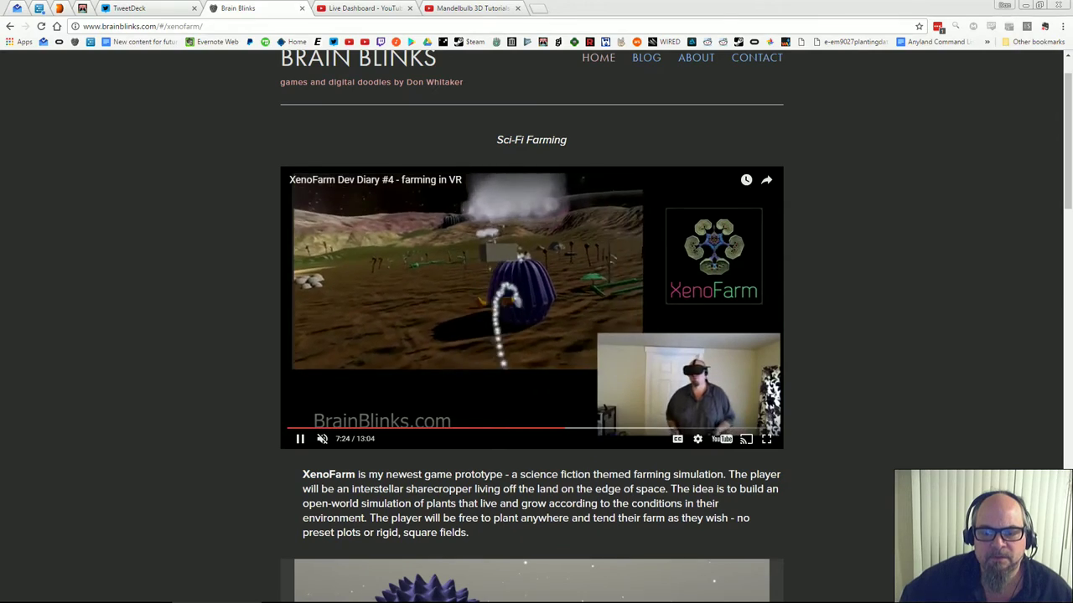
pyautogui.click(766, 438)
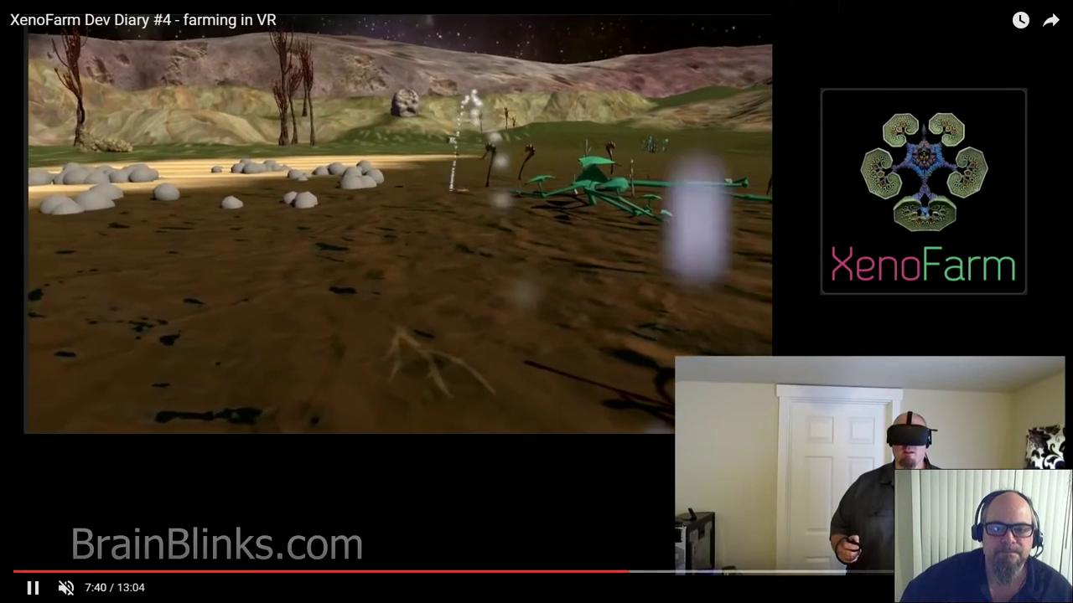
# Continue watching the full-screen XenoFarm video, switching its sound on and off again and resuming playback
pyautogui.hotkey('alt', 'Tab')
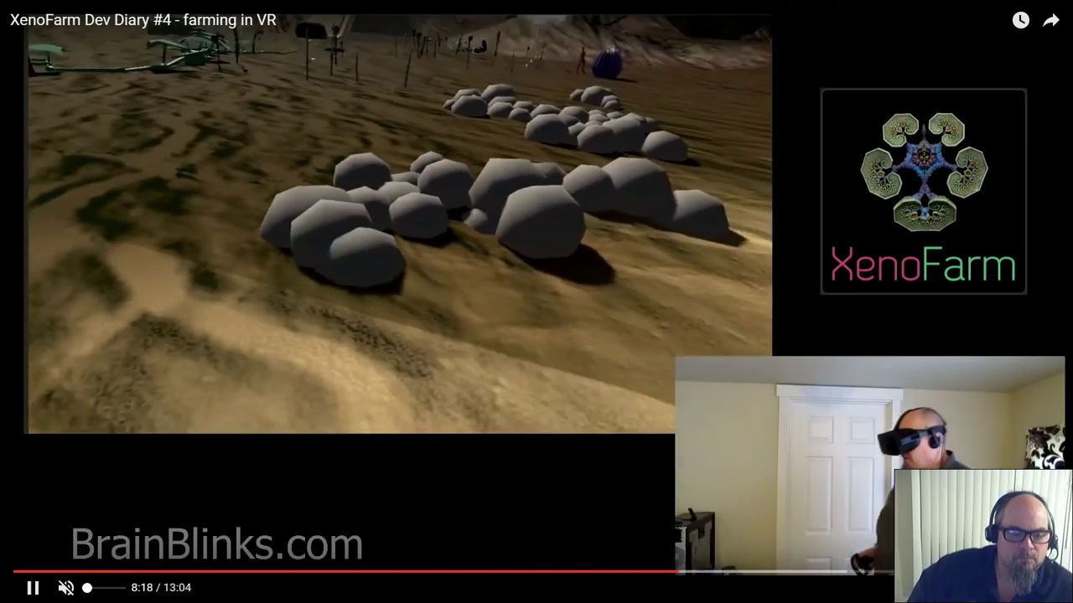
pyautogui.click(66, 587)
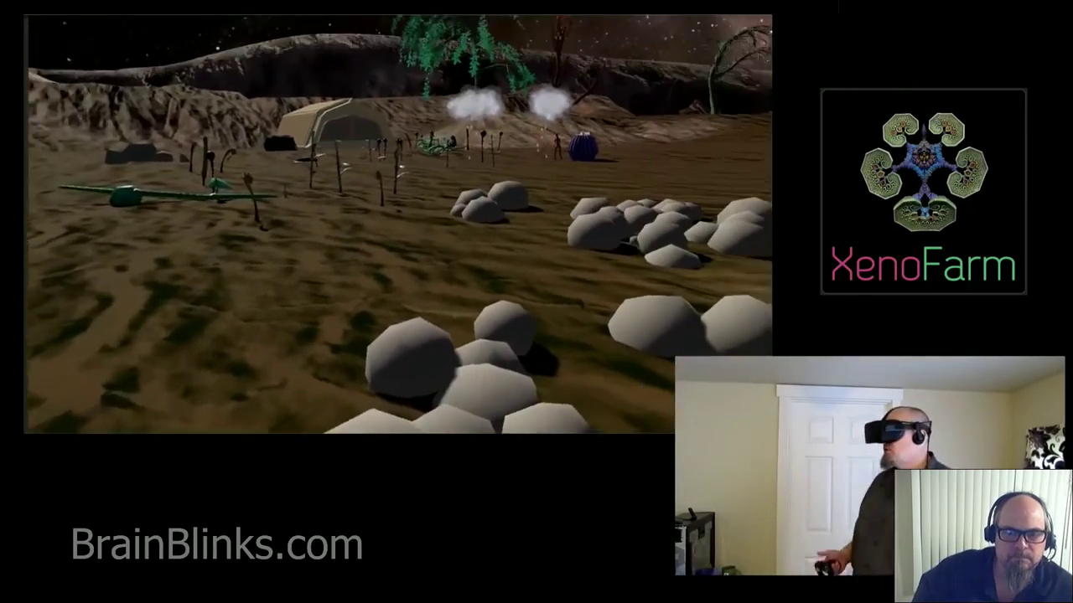
pyautogui.hotkey('alt', 'Tab')
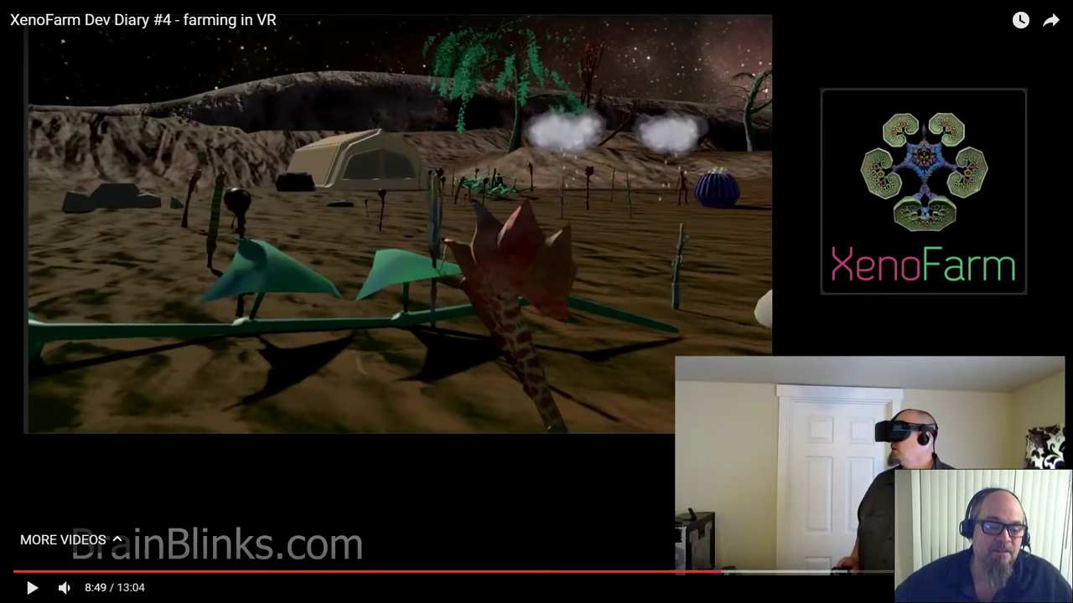
pyautogui.click(64, 587)
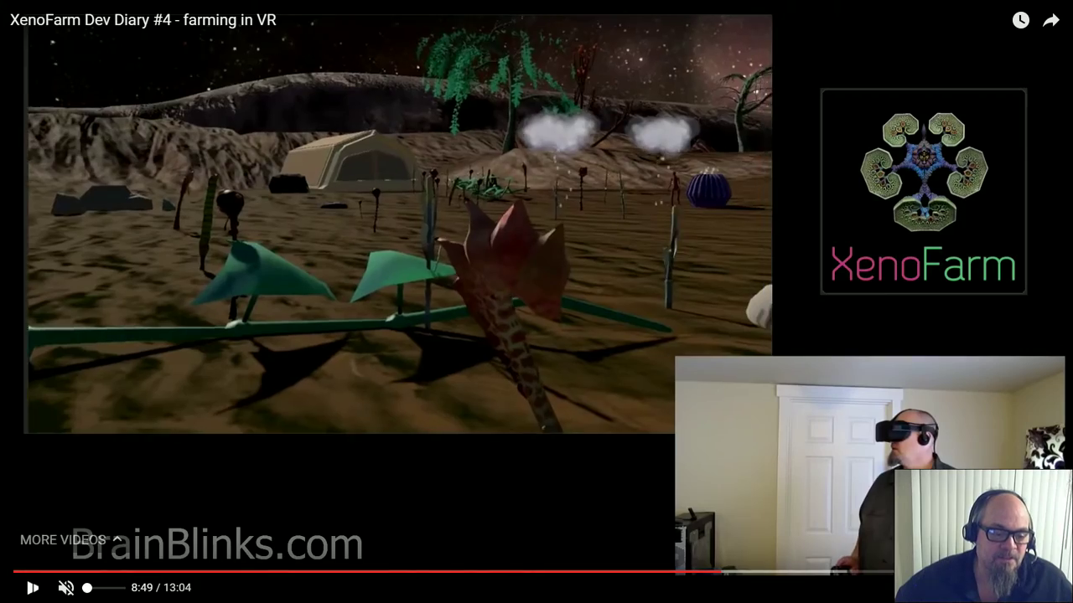
pyautogui.press('space')
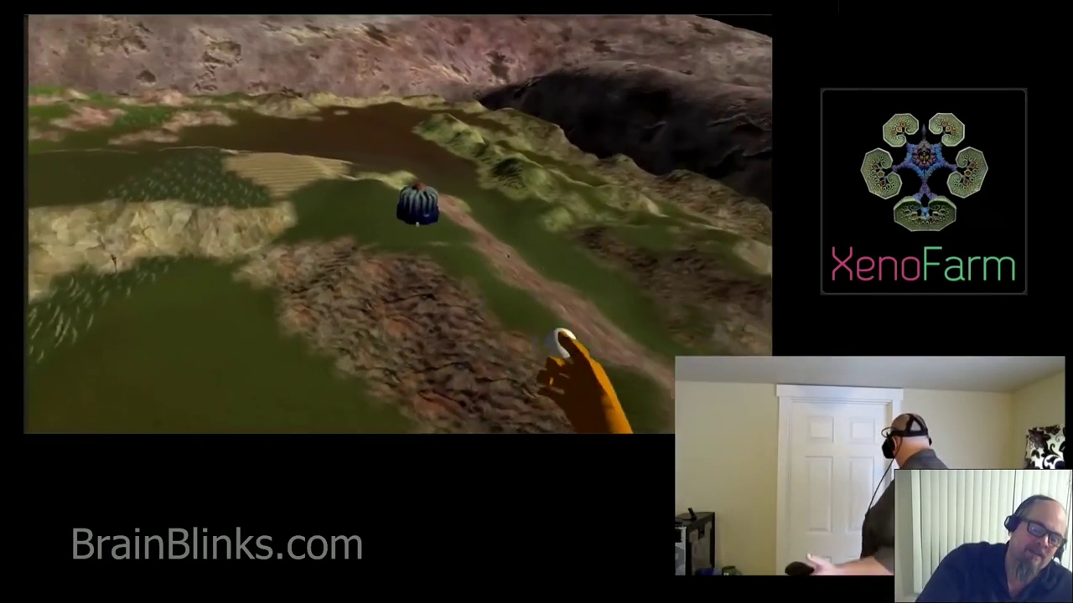
# Return to ZBrush and rotate the DynaMeshed rock to inspect its cavities, layered rim and loose edge fragments
pyautogui.hotkey('alt', 'Tab')
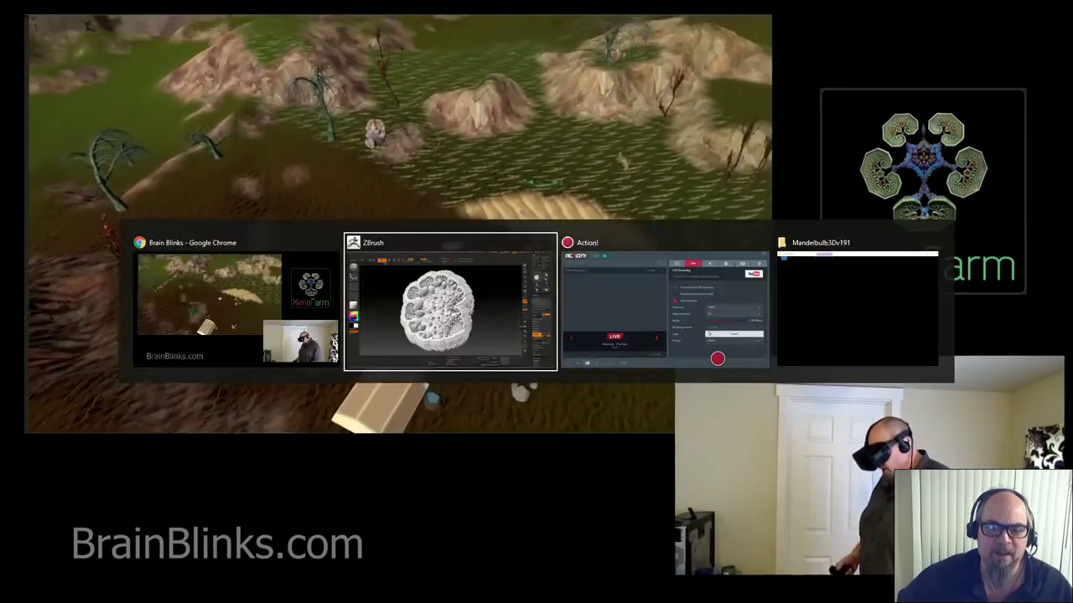
pyautogui.moveTo(683, 347)
pyautogui.mouseDown()
pyautogui.moveTo(260, 369)
pyautogui.moveTo(541, 362)
pyautogui.moveTo(591, 277)
pyautogui.moveTo(620, 281)
pyautogui.mouseUp()
pyautogui.moveTo(674, 238); pyautogui.dragTo(735, 404)
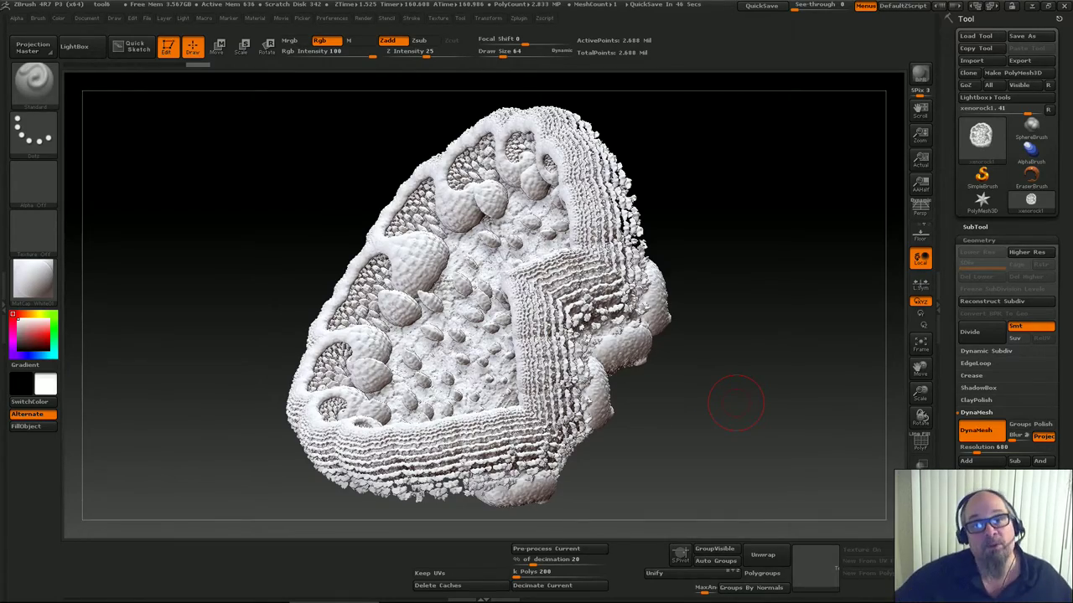
pyautogui.moveTo(735, 403)
pyautogui.mouseDown()
pyautogui.moveTo(859, 392)
pyautogui.moveTo(859, 342)
pyautogui.moveTo(826, 400)
pyautogui.mouseUp()
pyautogui.moveTo(545, 419)
pyautogui.mouseDown()
pyautogui.moveTo(597, 423)
pyautogui.moveTo(410, 446)
pyautogui.mouseUp()
pyautogui.moveTo(754, 419)
pyautogui.mouseDown()
pyautogui.moveTo(725, 427)
pyautogui.moveTo(792, 436)
pyautogui.moveTo(800, 453)
pyautogui.moveTo(544, 440)
pyautogui.moveTo(772, 460)
pyautogui.mouseUp()
pyautogui.moveTo(312, 499); pyautogui.dragTo(260, 486)
pyautogui.moveTo(742, 444)
pyautogui.mouseDown()
pyautogui.moveTo(748, 362)
pyautogui.moveTo(756, 429)
pyautogui.mouseUp()
pyautogui.moveTo(632, 444); pyautogui.dragTo(634, 490)
pyautogui.moveTo(603, 251)
pyautogui.mouseDown()
pyautogui.moveTo(646, 318)
pyautogui.moveTo(750, 424)
pyautogui.moveTo(871, 335)
pyautogui.mouseUp()
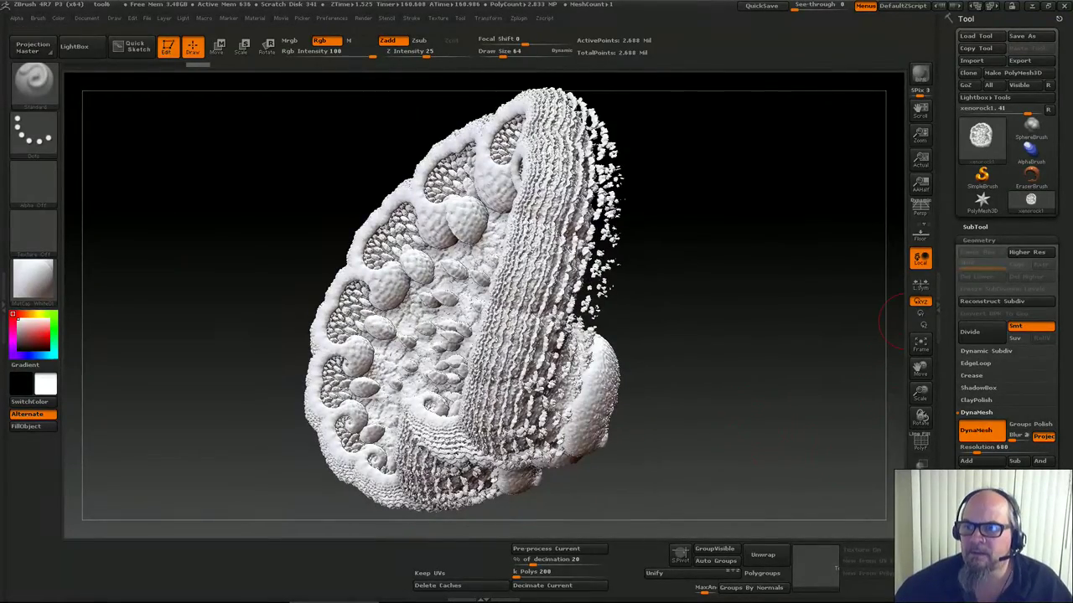
# Dock the Zplugin palette and try to pre-process the DynaMeshed rock with Decimation Master
pyautogui.click(521, 18)
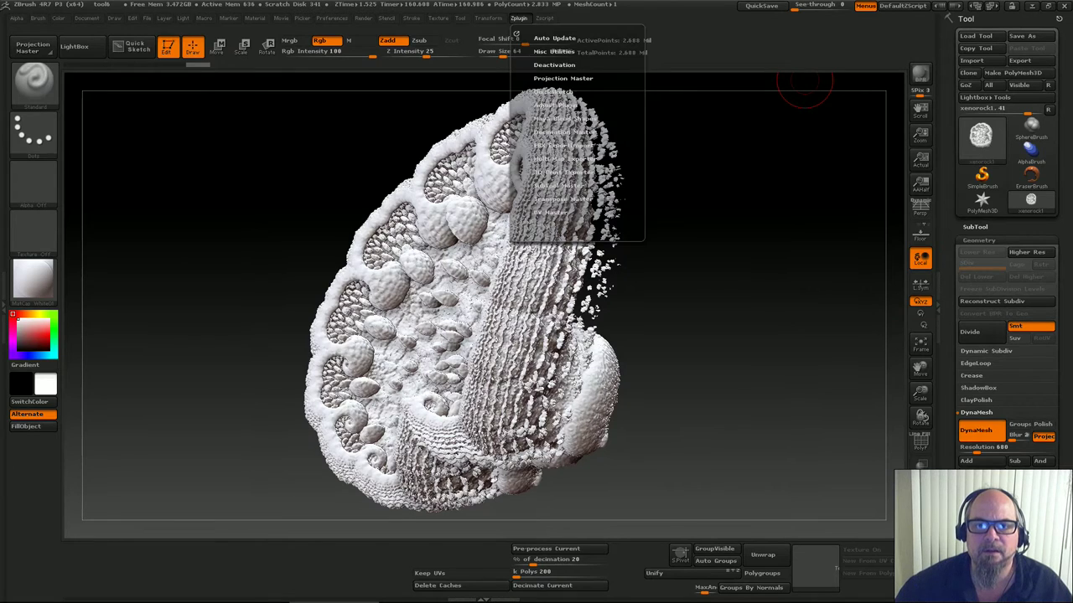
pyautogui.click(517, 34)
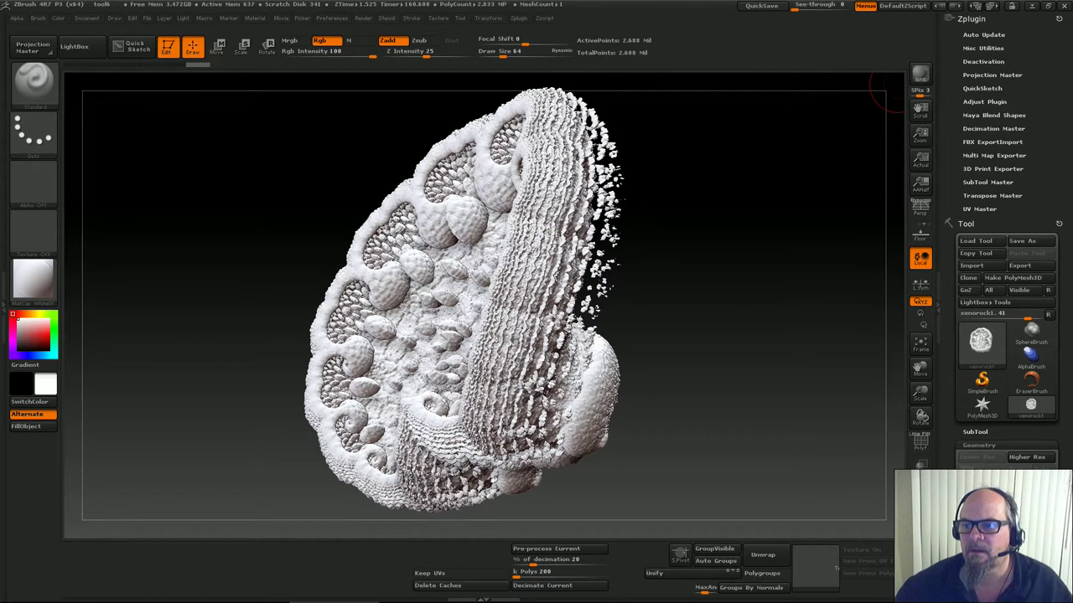
pyautogui.click(993, 128)
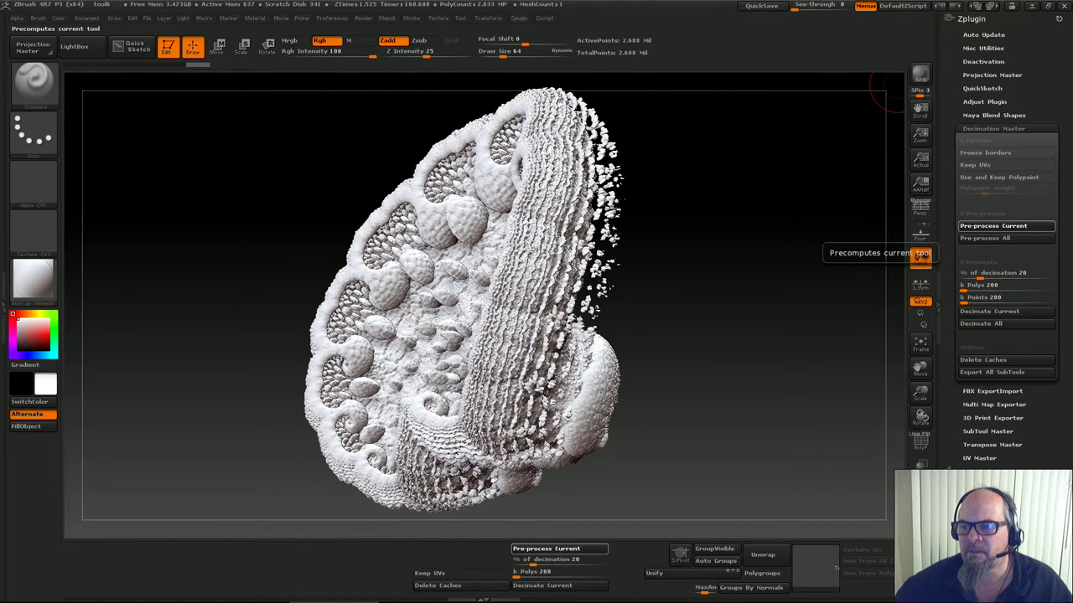
pyautogui.click(993, 225)
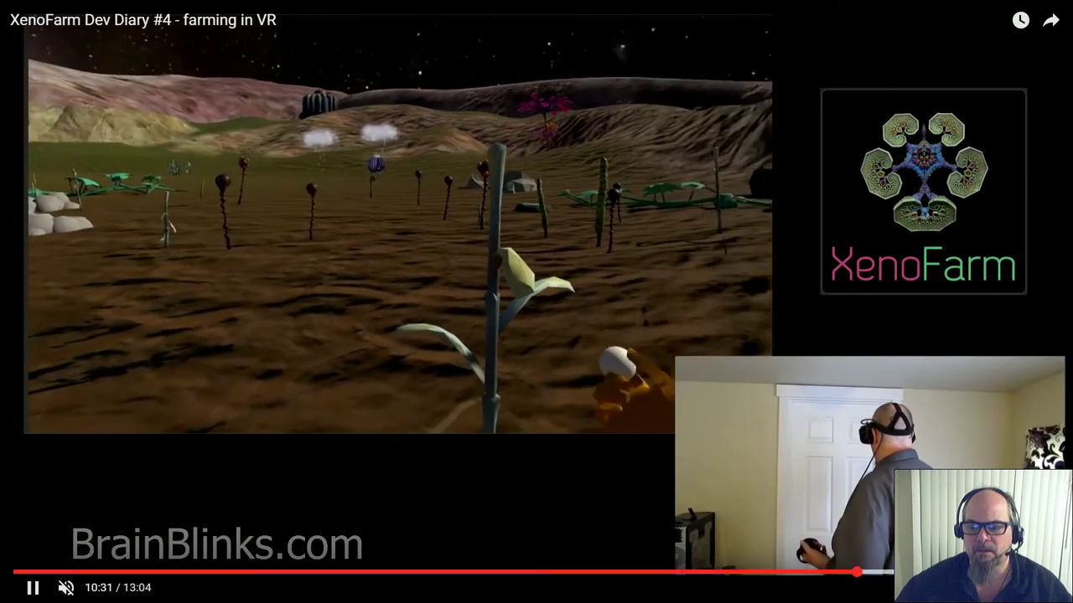
# Leave the full-screen video, check the YouTube Live Dashboard, and return to ZBrush to keep waiting for the pre-processing
pyautogui.press('Escape')
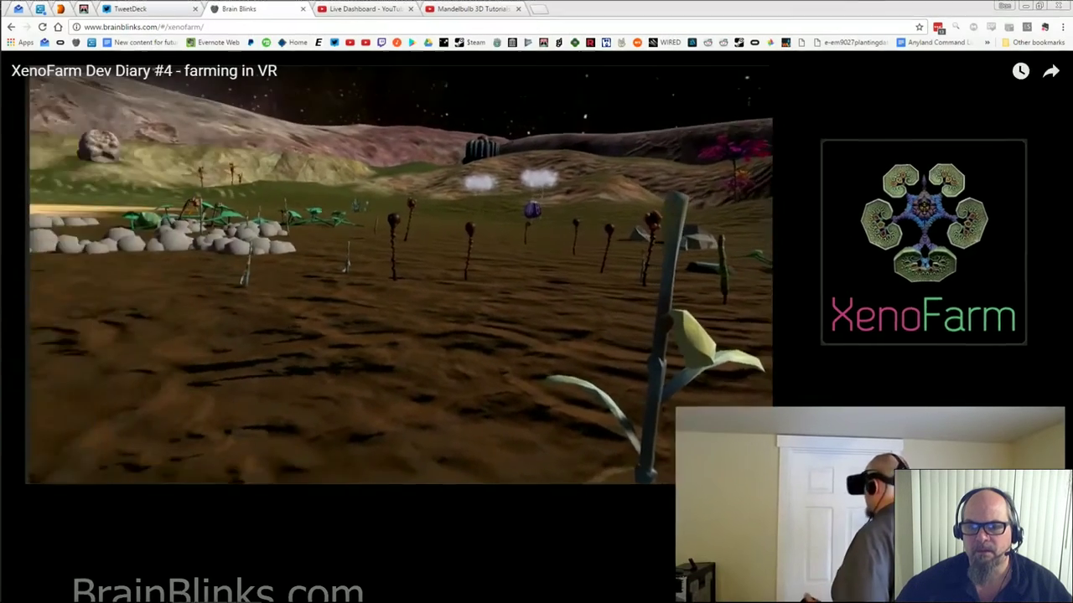
pyautogui.click(365, 8)
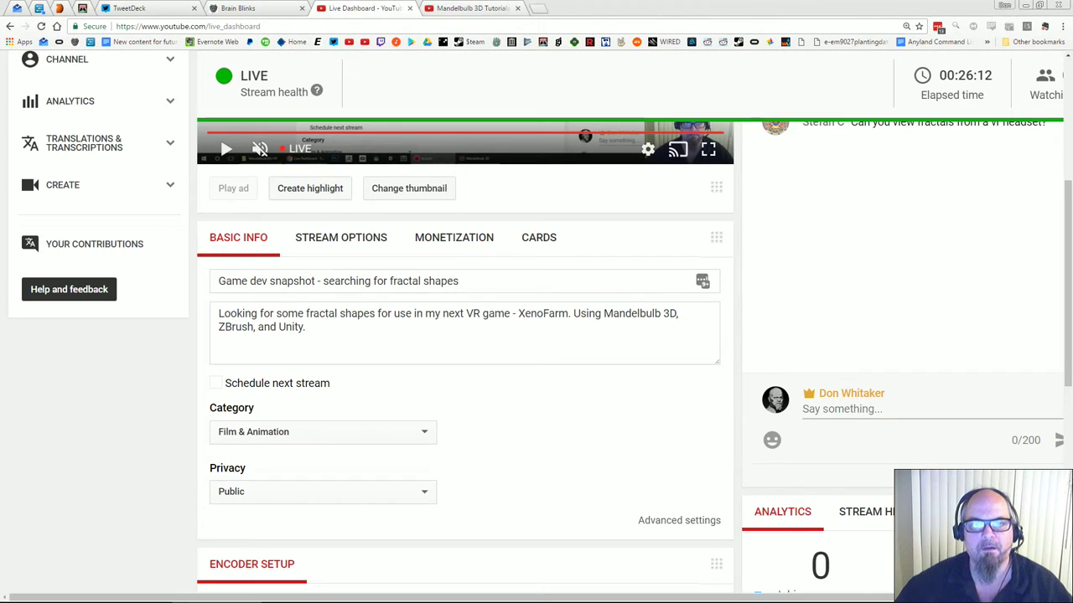
pyautogui.moveTo(448, 600)
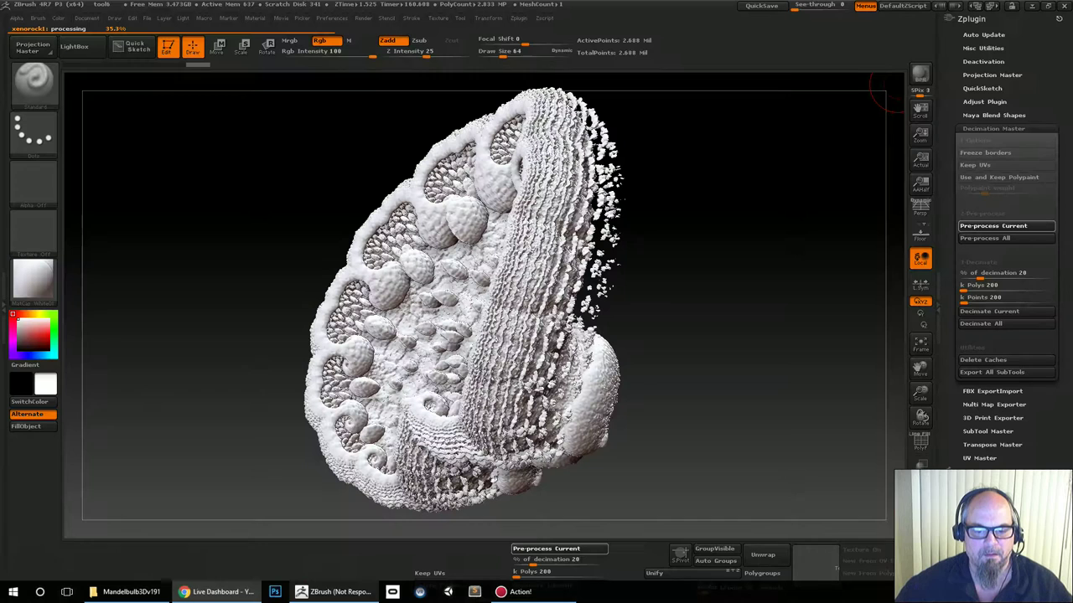
pyautogui.click(315, 592)
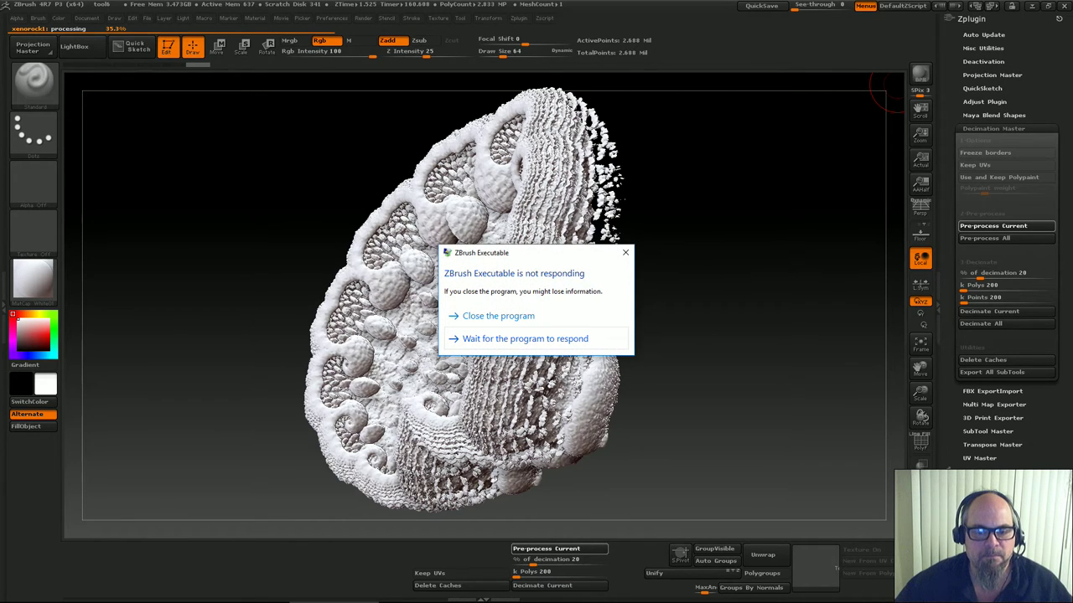
pyautogui.click(525, 339)
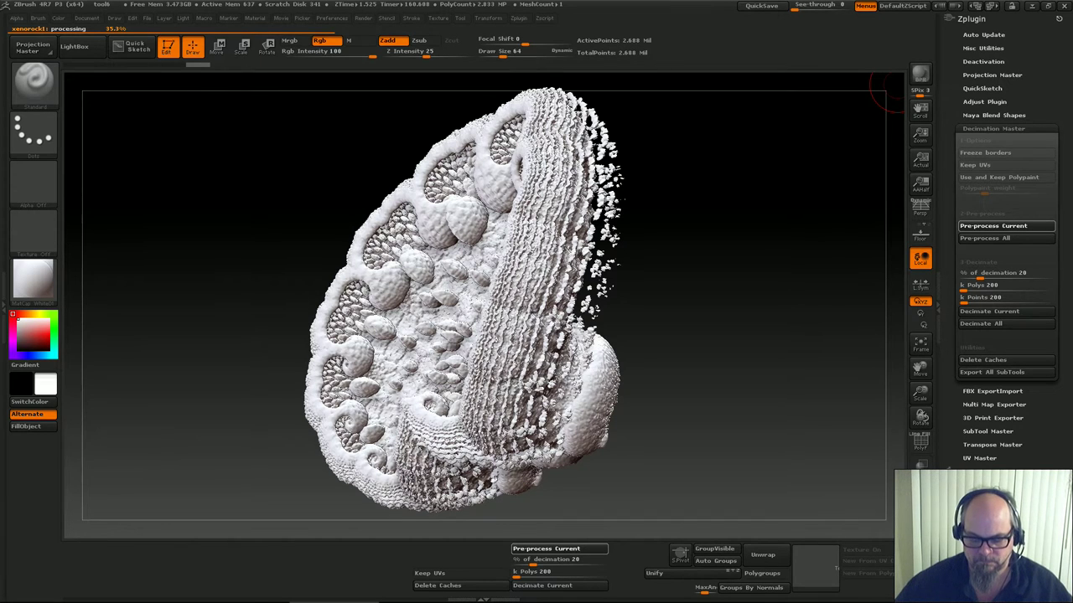
# End the unresponsive ZBrush Executable task with Task Manager and close Task Manager
pyautogui.hotkey('ctrl', 'alt', 'Delete')
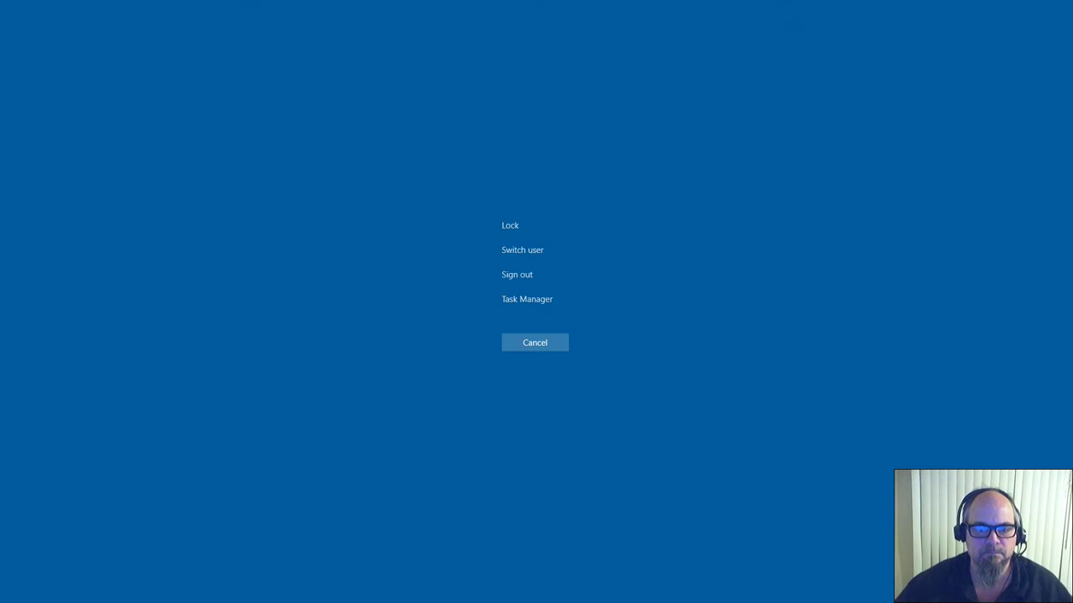
pyautogui.click(525, 297)
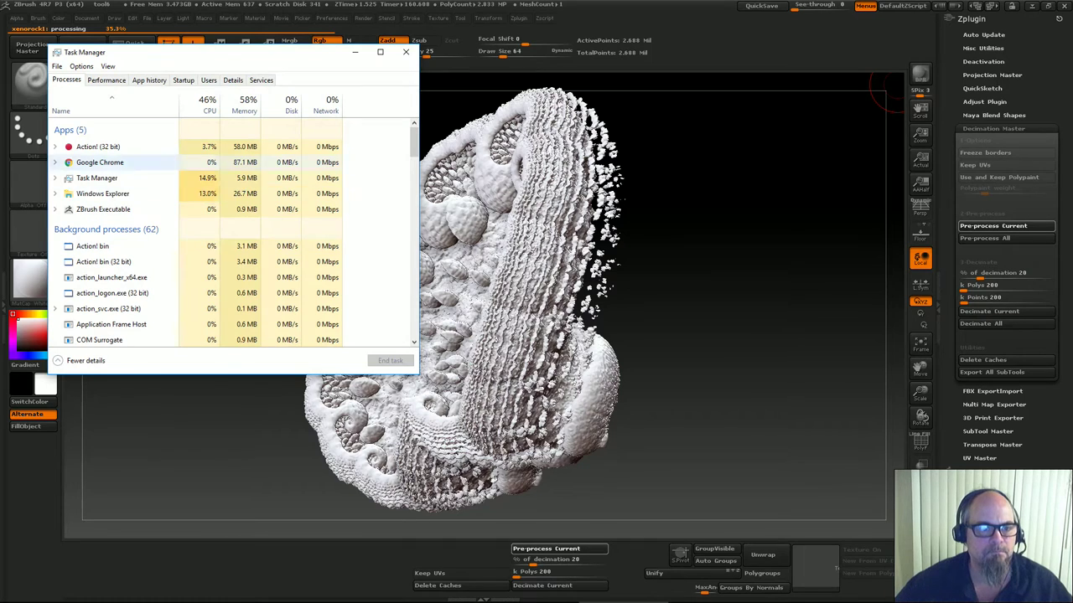
pyautogui.click(104, 209)
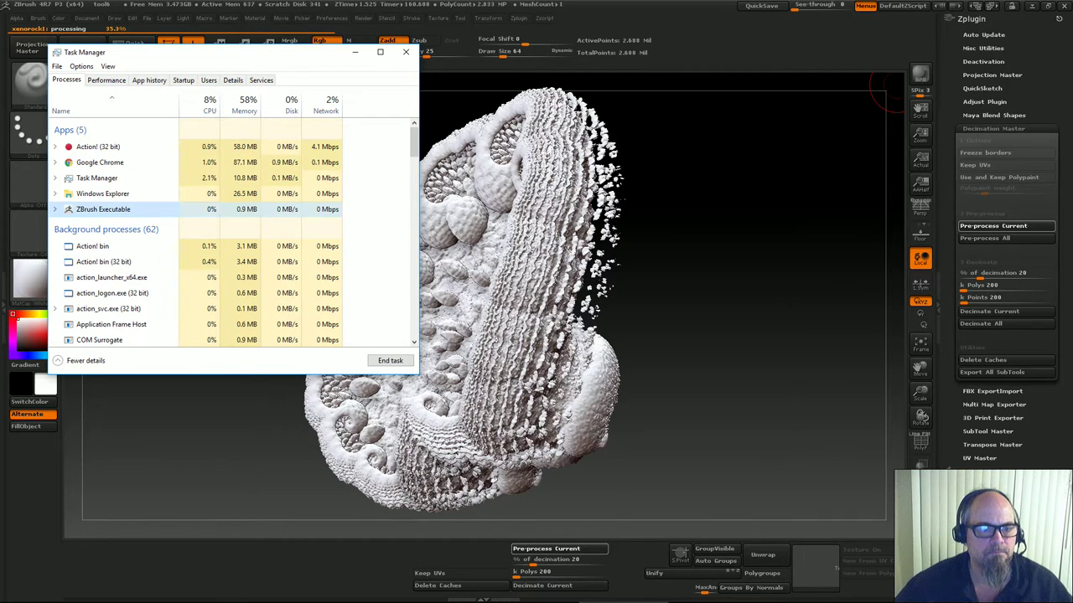
pyautogui.click(390, 361)
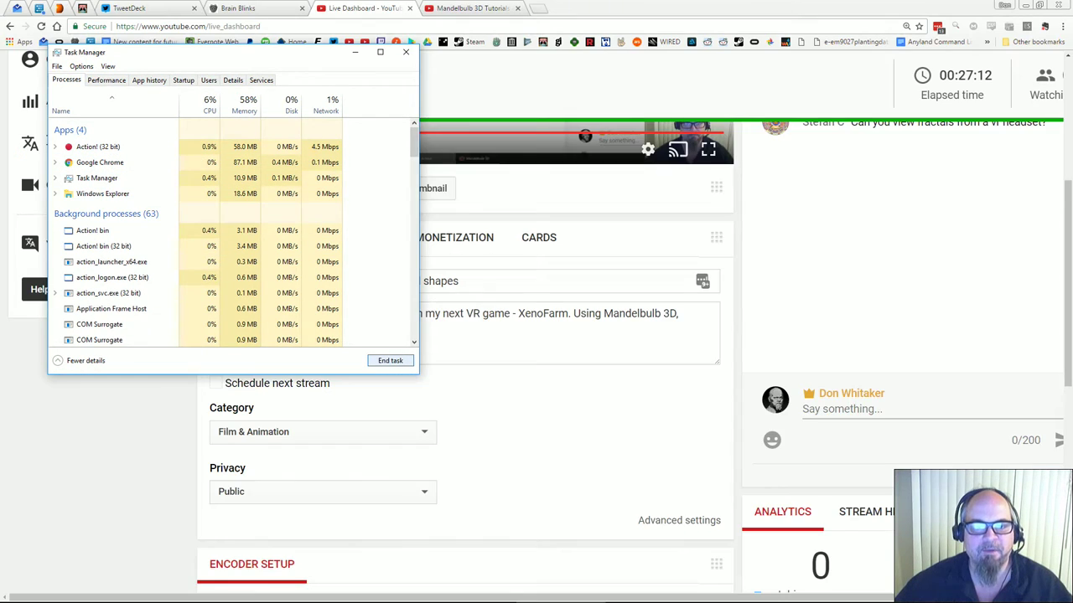
pyautogui.scroll(-1, 578, 335)
pyautogui.click(405, 52)
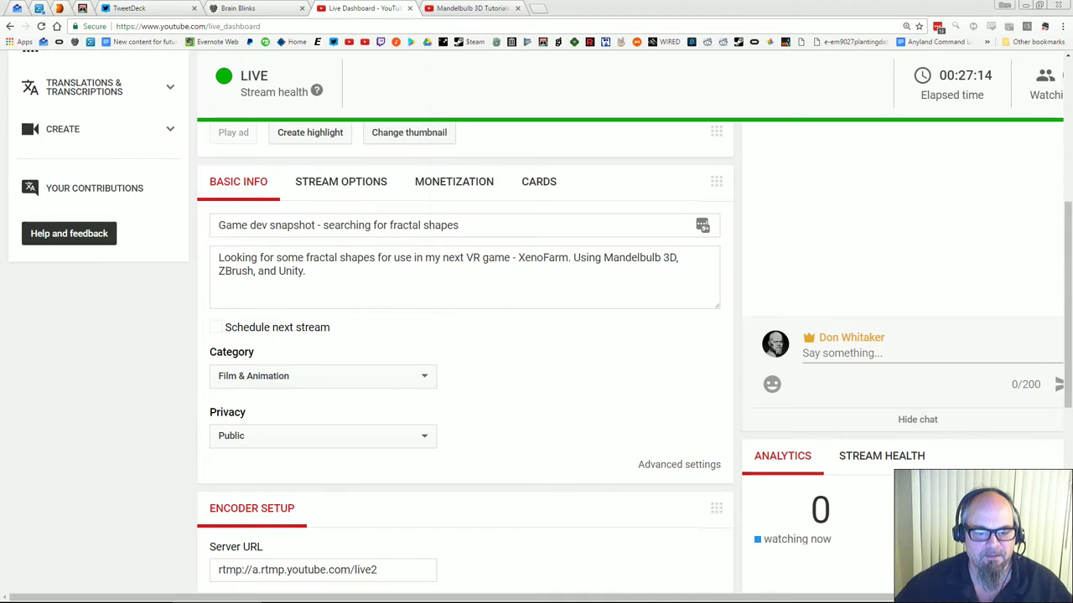
# Look through the YouTube Live Dashboard for viewers and new live chat messages
pyautogui.scroll(1, 536, 335)
pyautogui.moveTo(536, 598); pyautogui.dragTo(575, 598)
pyautogui.scroll(-7, 536, 335)
pyautogui.scroll(12, 536, 335)
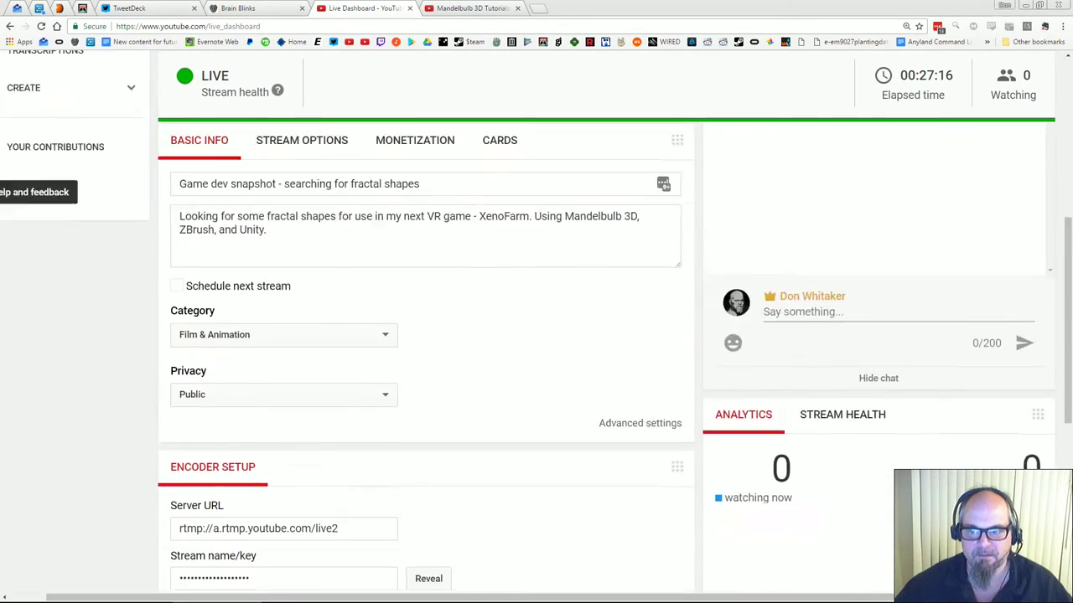
pyautogui.scroll(-2, 537, 335)
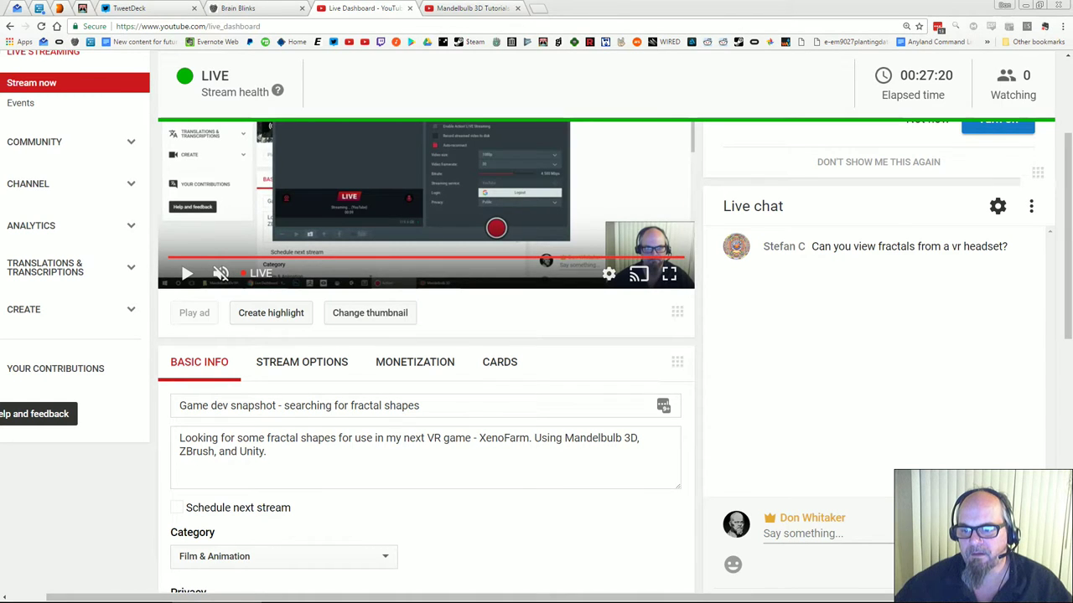
pyautogui.scroll(-1, 536, 335)
pyautogui.scroll(5, 536, 335)
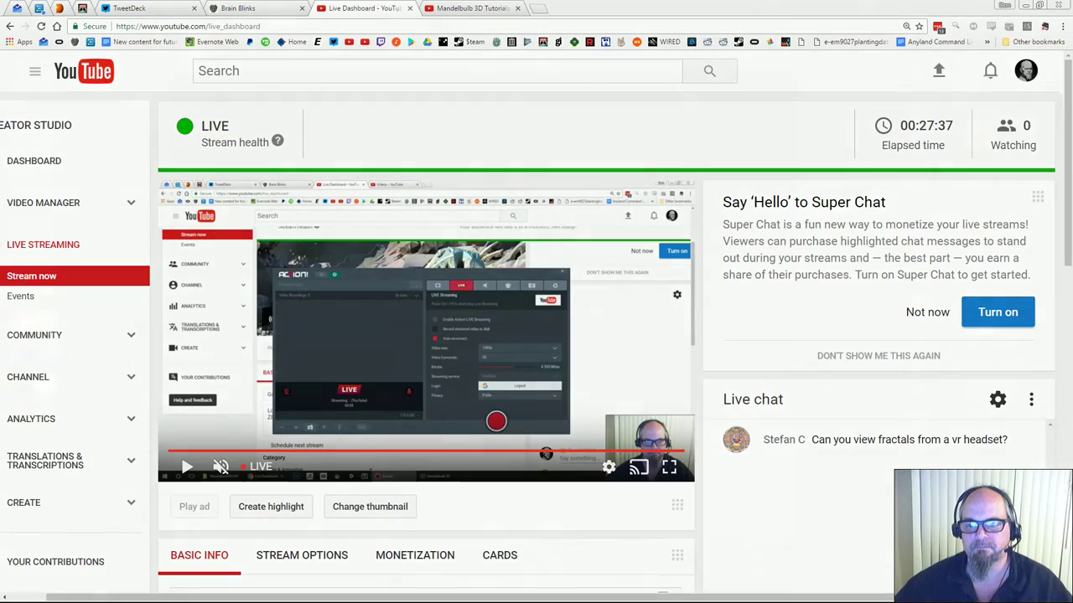
# Switch to the restarted ZBrush, dismiss the abnormal-termination notice and hide the LightBox QuickSave browser
pyautogui.hotkey('alt', 'Tab')
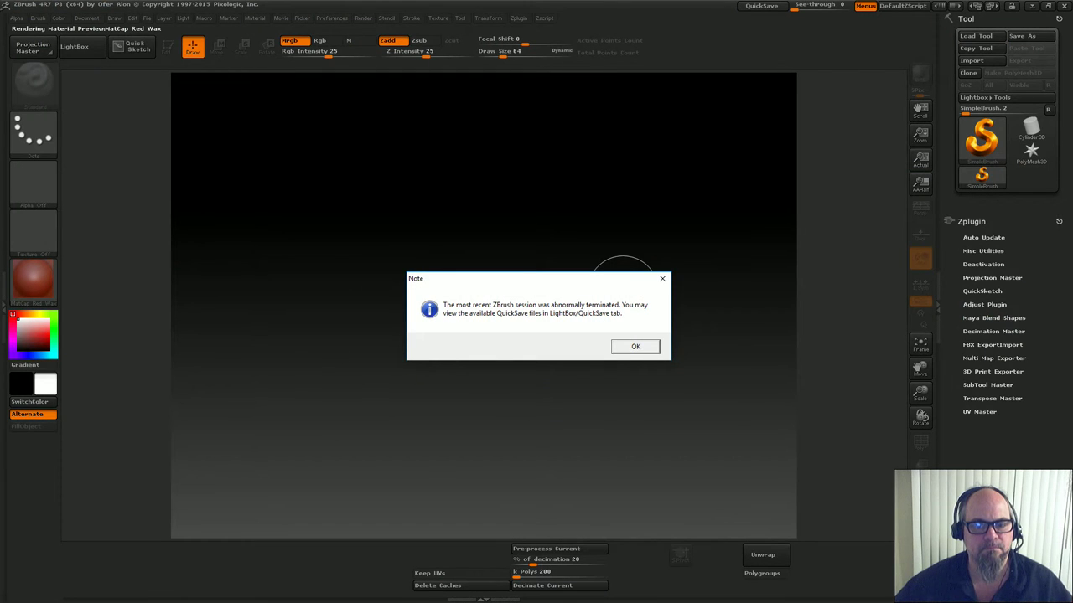
pyautogui.click(635, 347)
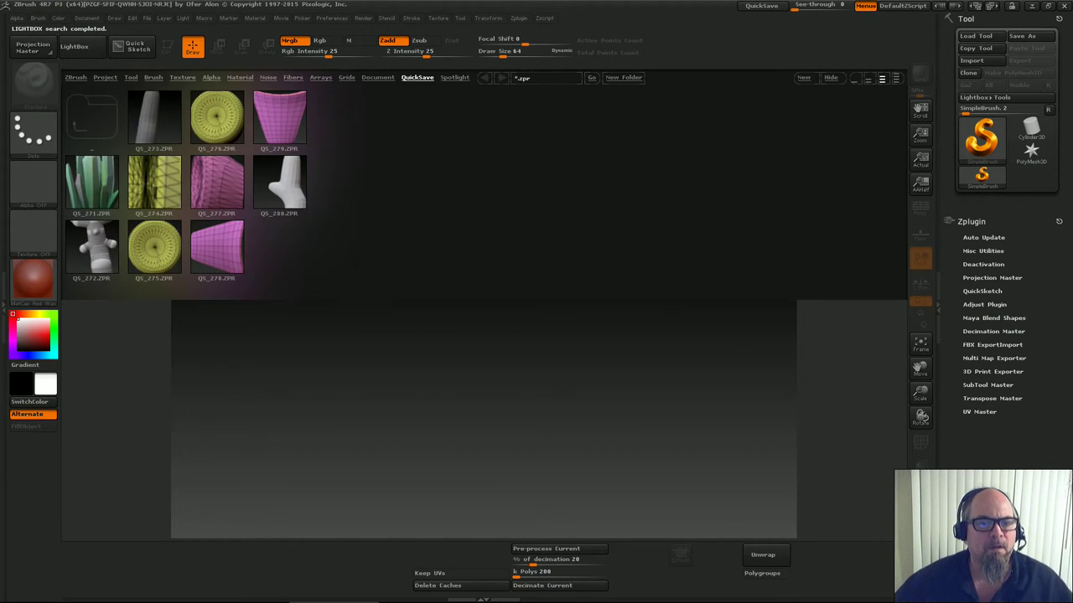
pyautogui.click(73, 46)
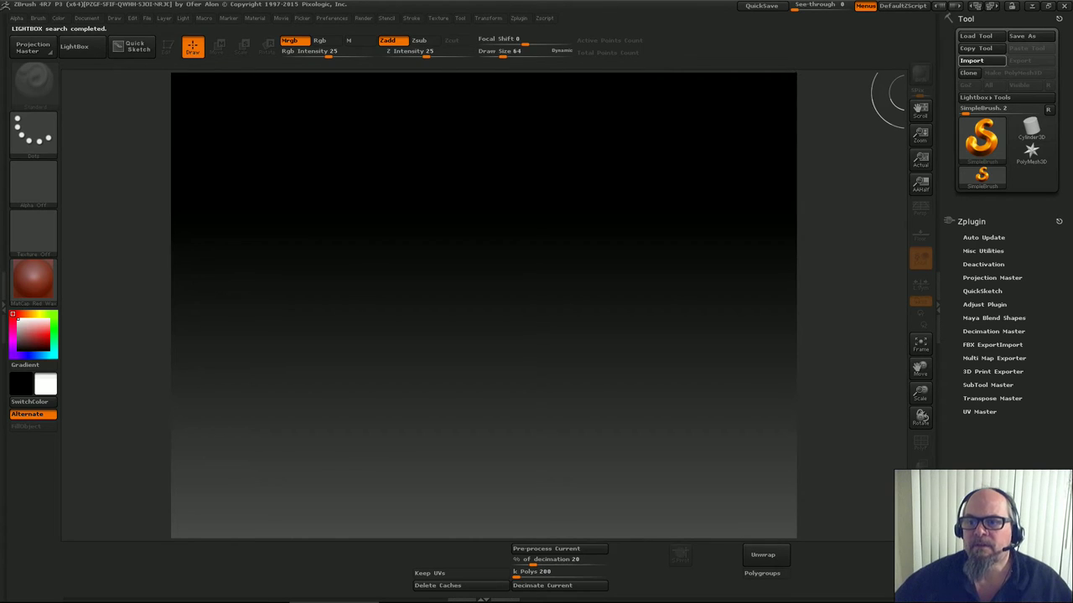
# Import xenorock1.obj from the Meshes folder of Mandelbulb3Dv191 on the Work (F:) drive, checking the Live Dashboard while it loads
pyautogui.click(972, 60)
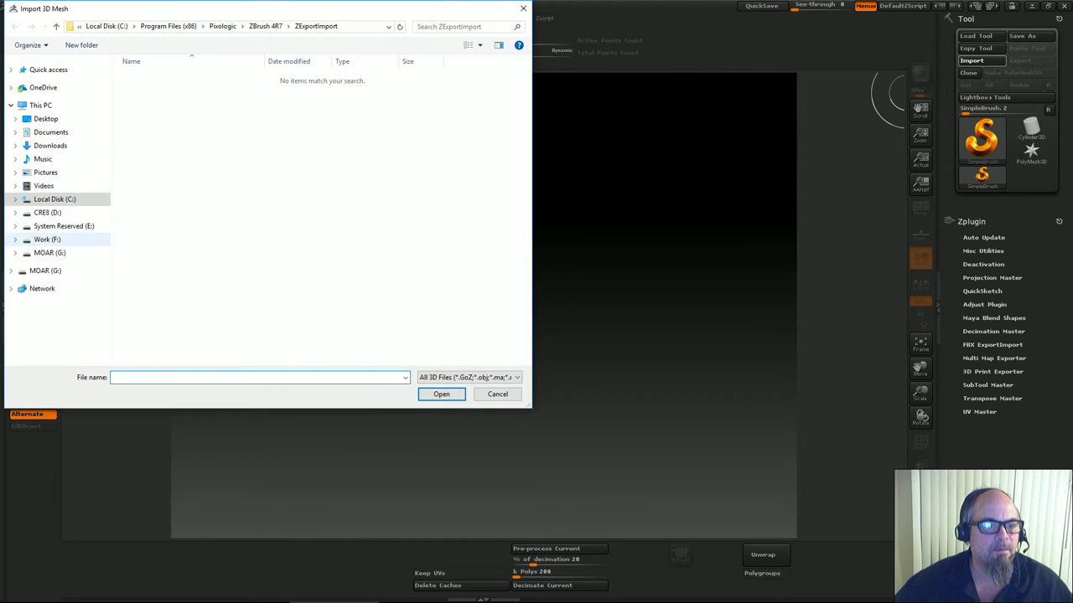
pyautogui.click(47, 239)
pyautogui.doubleClick(146, 101)
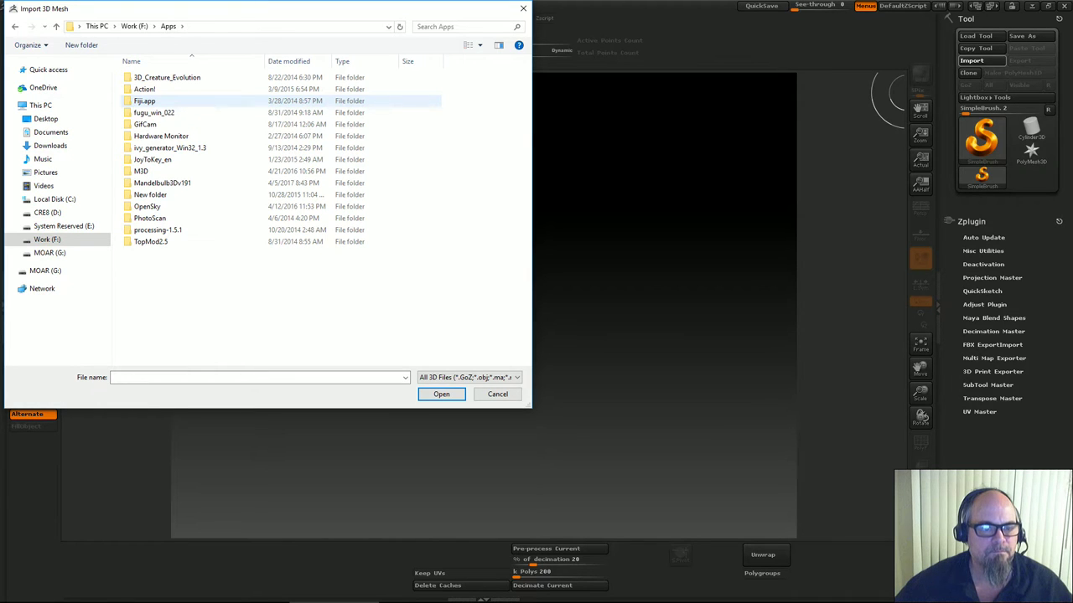
pyautogui.doubleClick(159, 182)
pyautogui.doubleClick(147, 124)
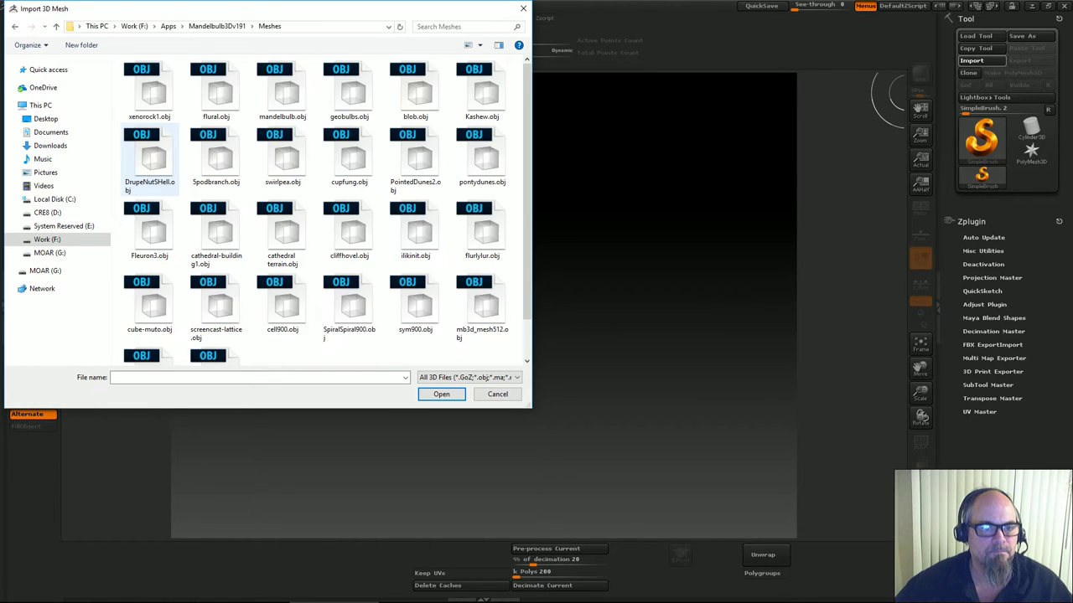
pyautogui.doubleClick(149, 88)
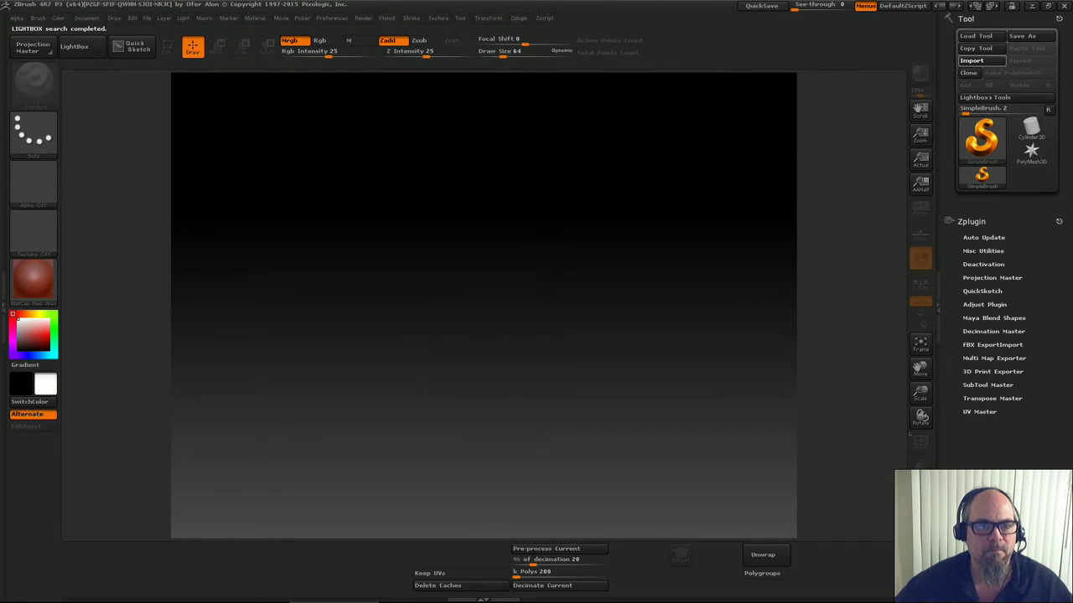
pyautogui.hotkey('alt', 'Tab')
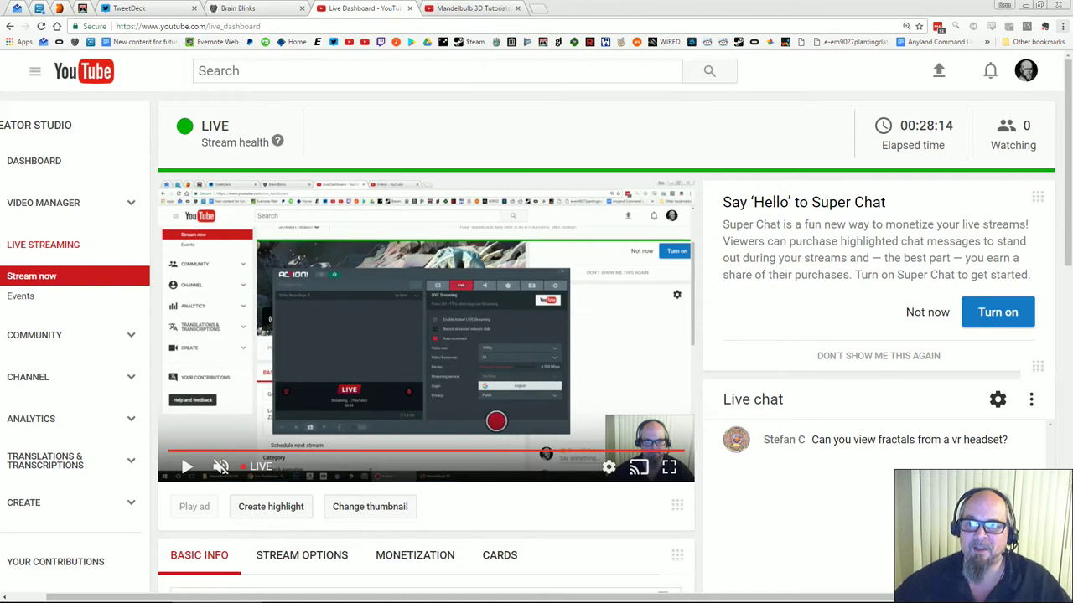
pyautogui.hotkey('alt', 'Tab')
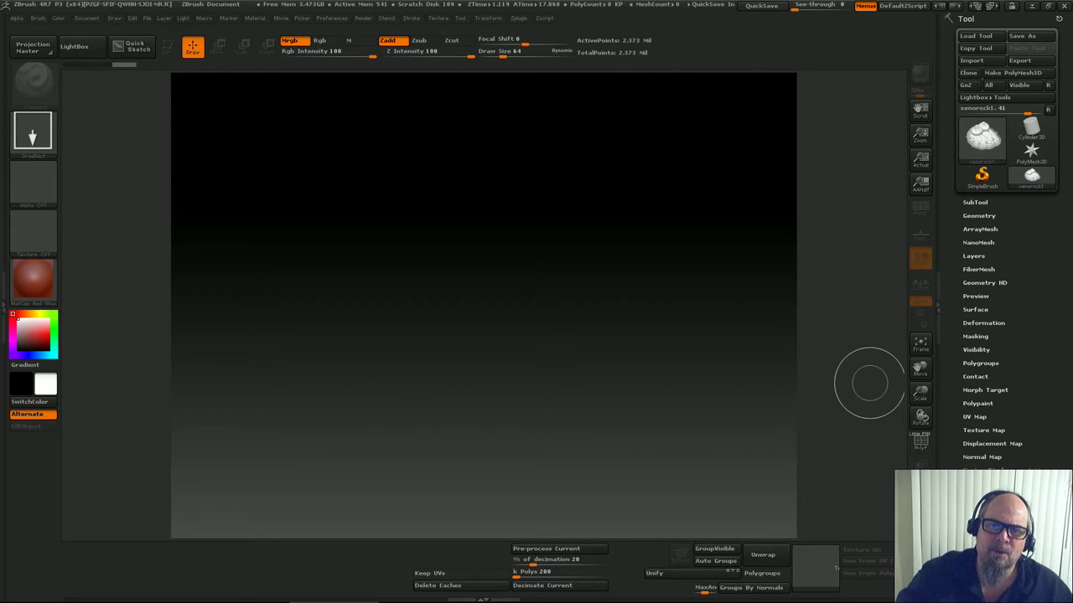
# Draw the imported rock on the canvas in Edit mode, turn its cavities forward and give it the white MatCap material
pyautogui.moveTo(568, 315); pyautogui.dragTo(508, 143)
pyautogui.press('t')
pyautogui.moveTo(680, 371)
pyautogui.mouseDown()
pyautogui.moveTo(495, 402)
pyautogui.moveTo(469, 453)
pyautogui.mouseUp()
pyautogui.moveTo(591, 331); pyautogui.dragTo(587, 328)
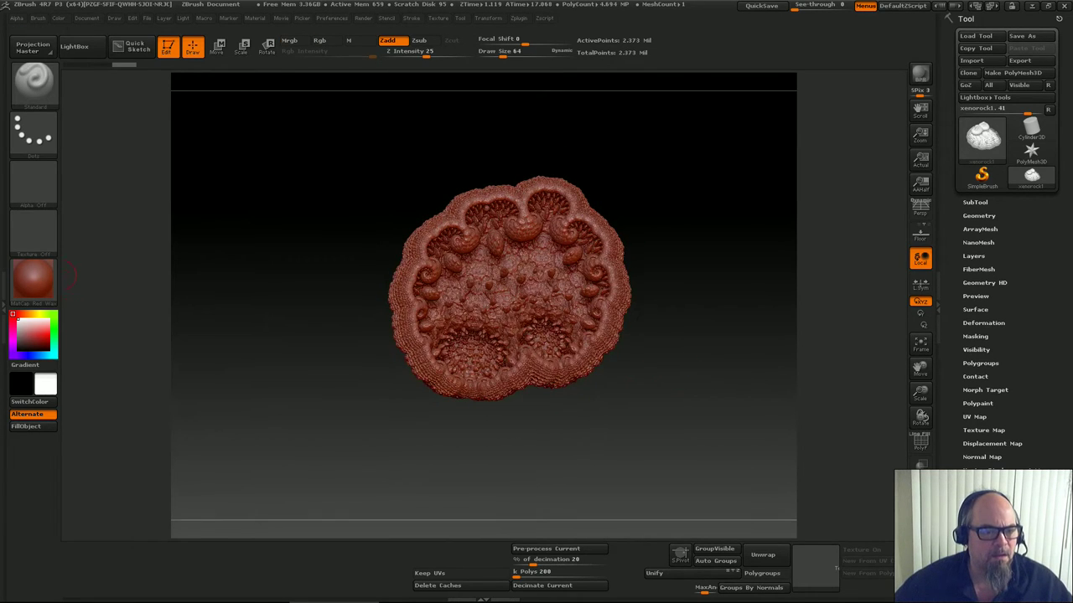
pyautogui.click(32, 276)
pyautogui.click(97, 382)
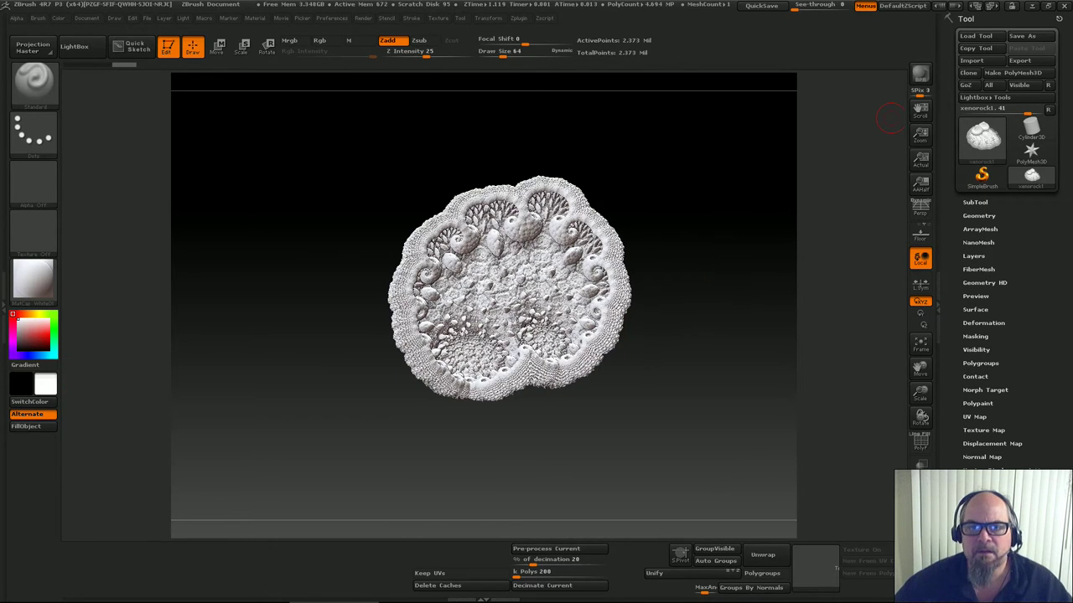
# Dock the Zplugin palette and pre-process the imported rock with Decimation Master
pyautogui.click(518, 18)
pyautogui.click(516, 34)
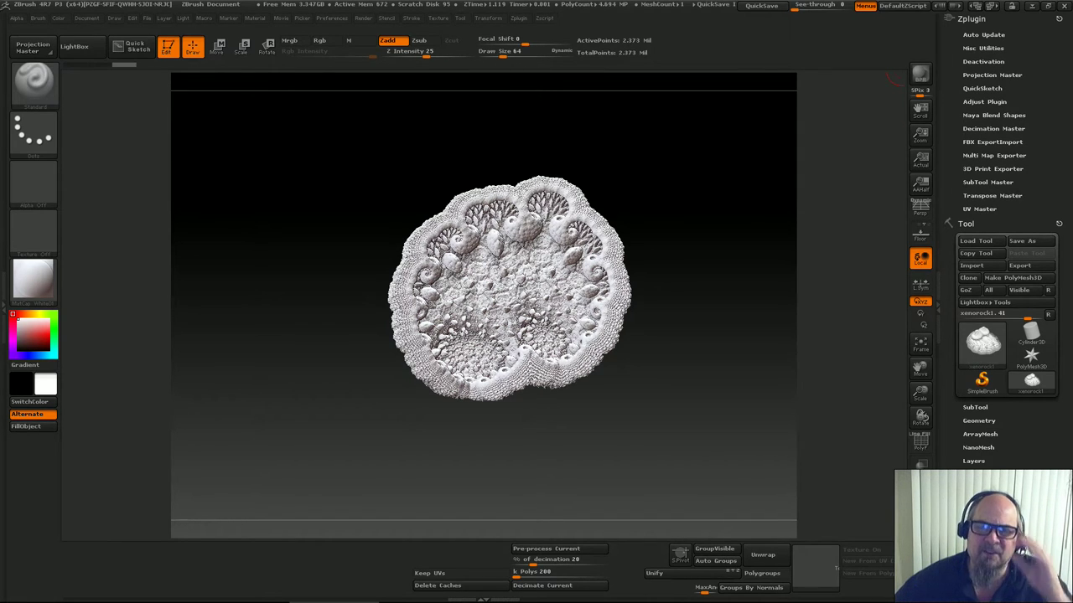
pyautogui.click(993, 128)
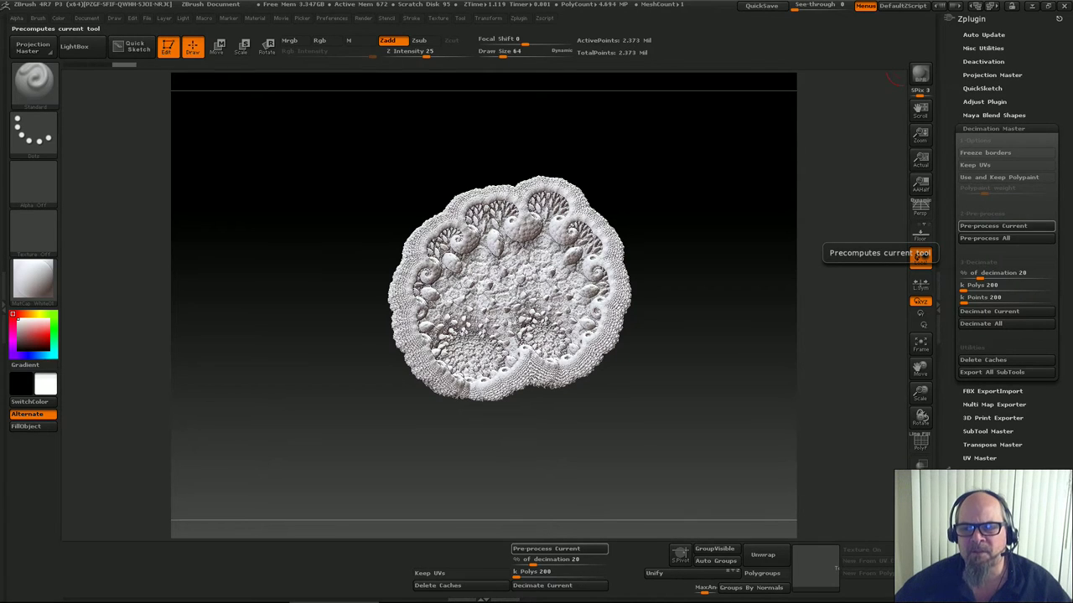
pyautogui.click(993, 226)
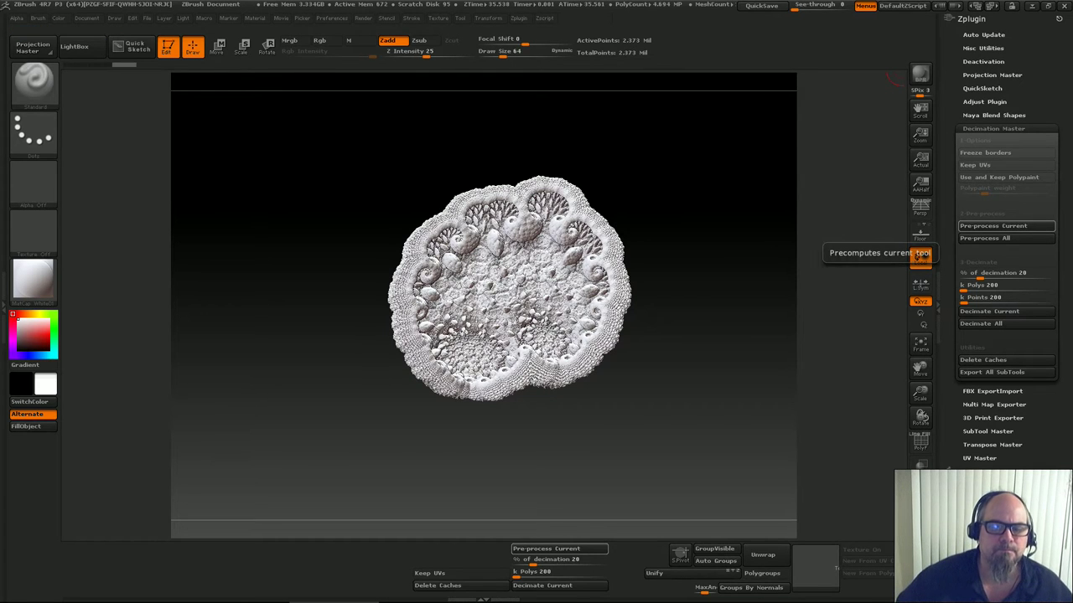
# Set the decimation percentage to 33, decimate the current rock mesh and rotate it to inspect the result
pyautogui.moveTo(723, 356); pyautogui.dragTo(683, 355)
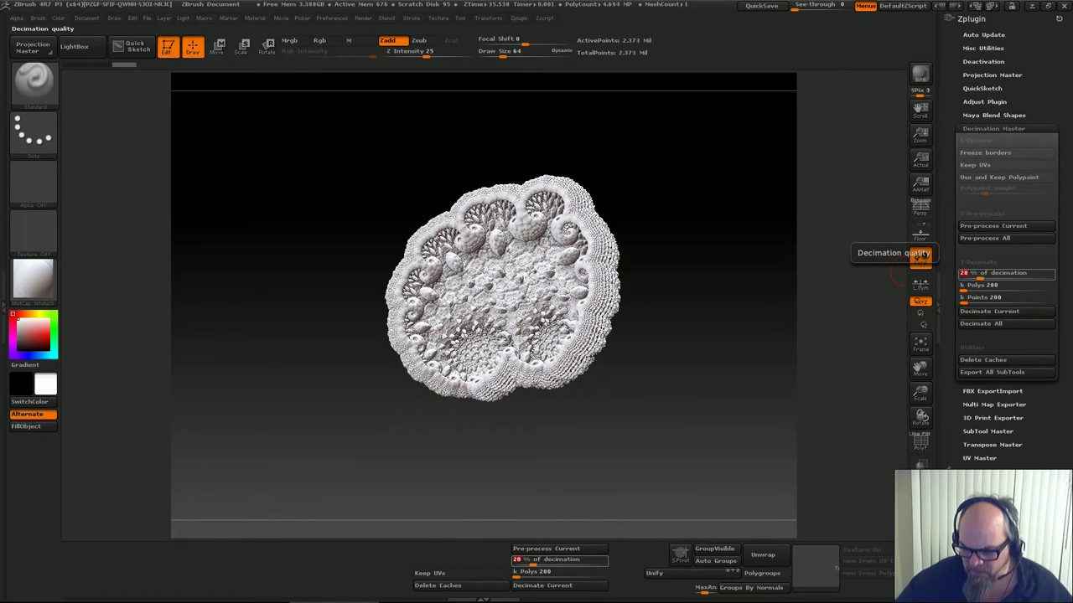
pyautogui.write('33')
pyautogui.press('Return')
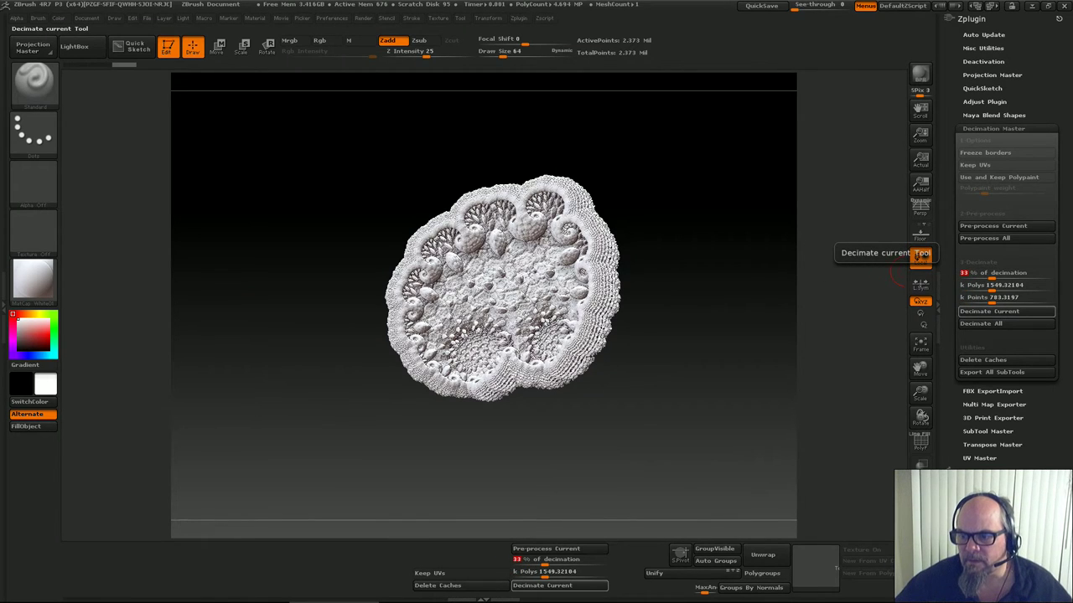
pyautogui.click(989, 311)
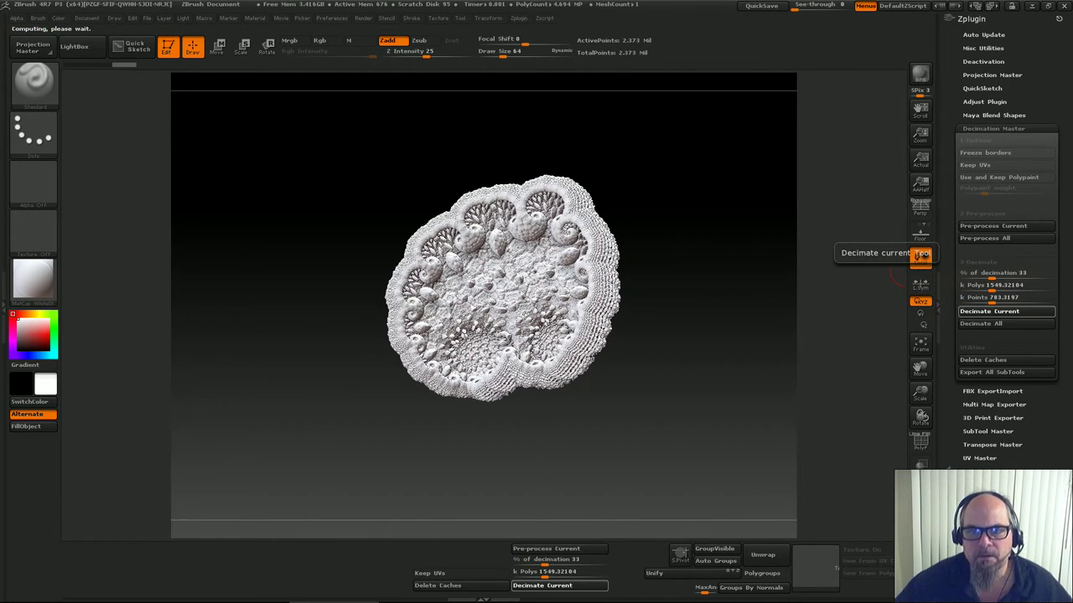
pyautogui.moveTo(671, 378); pyautogui.dragTo(683, 406)
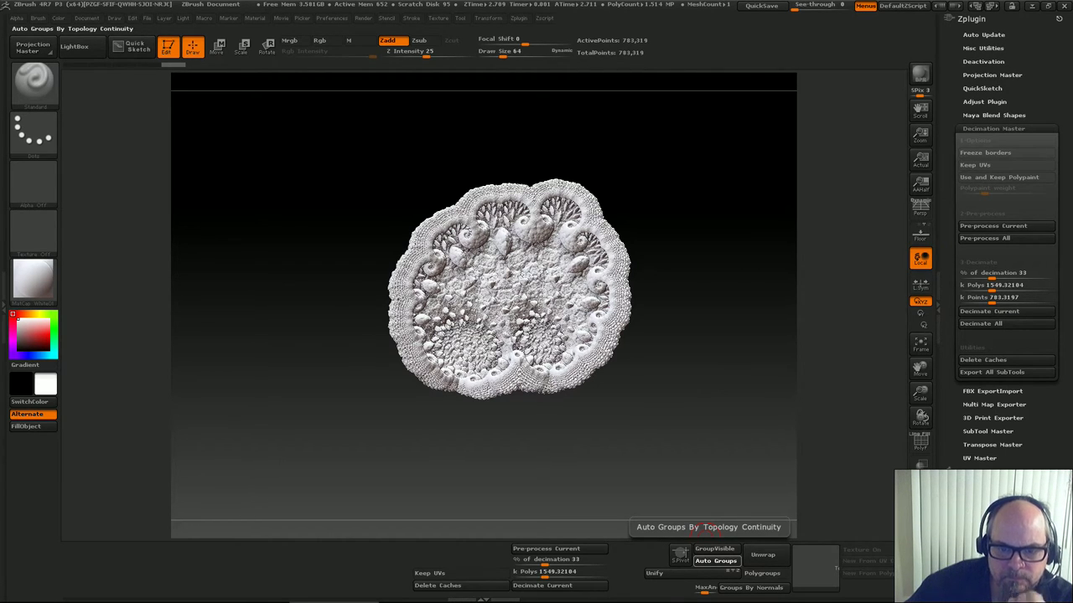
# Switch between ZBrush and the YouTube Live Dashboard in Chrome to read the viewer's question in the live chat
pyautogui.hotkey('alt', 'Tab')
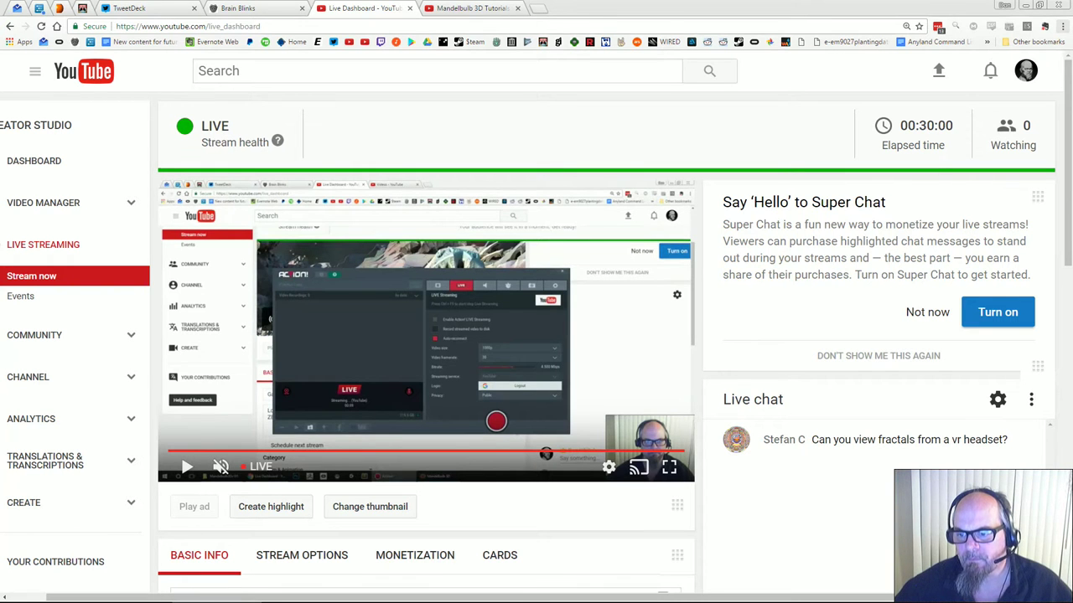
pyautogui.hotkey('alt', 'Tab')
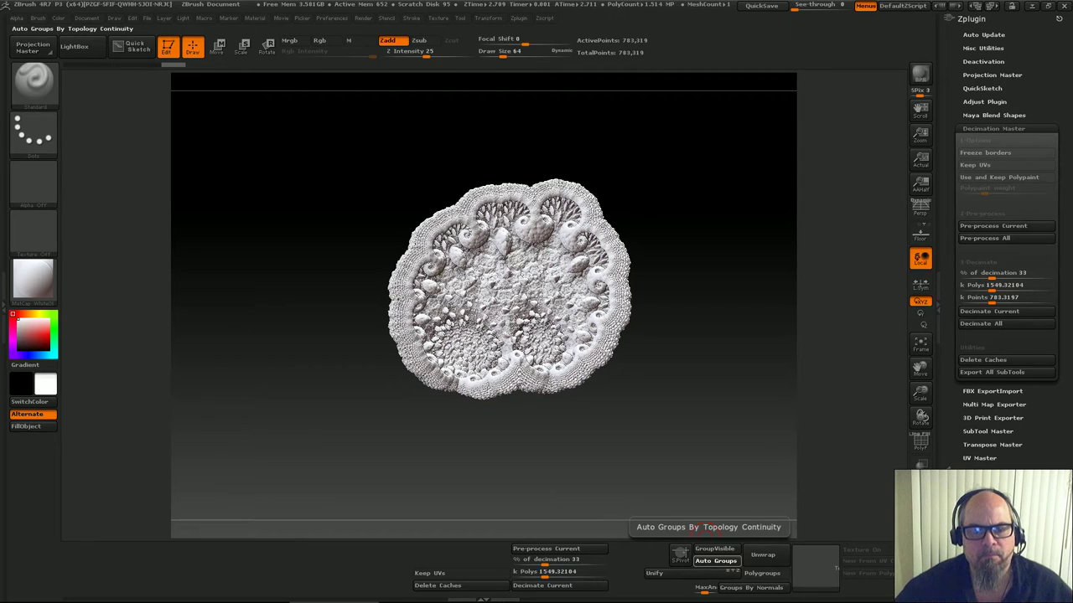
pyautogui.hotkey('alt', 'Tab')
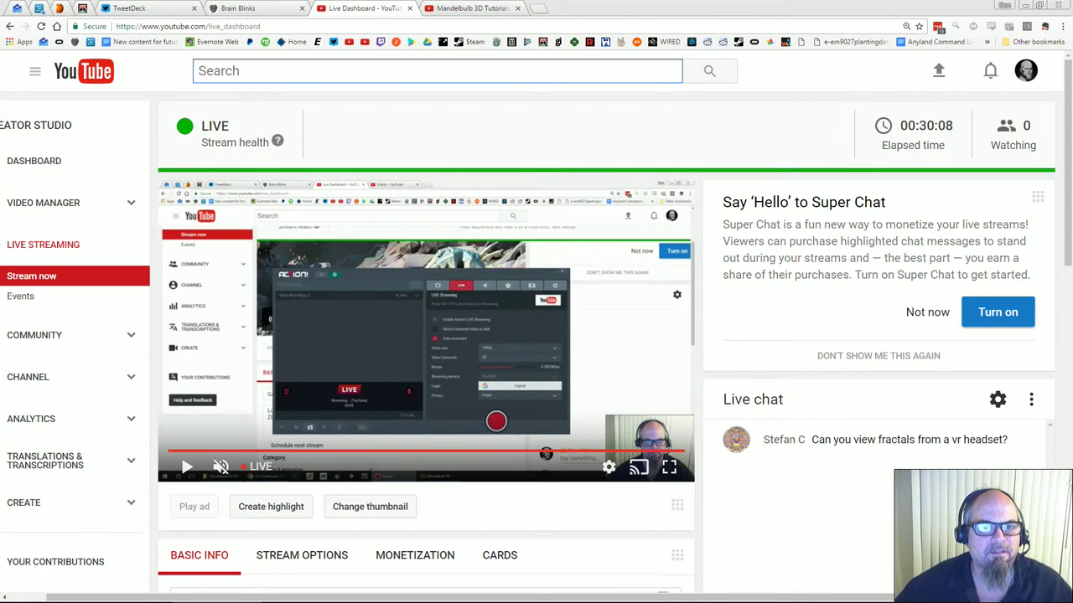
# Search YouTube for "fractal julius" in the browser tab showing the Mandelbulb 3D Tutorials playlist
pyautogui.hotkey('ctrl', 'Tab')
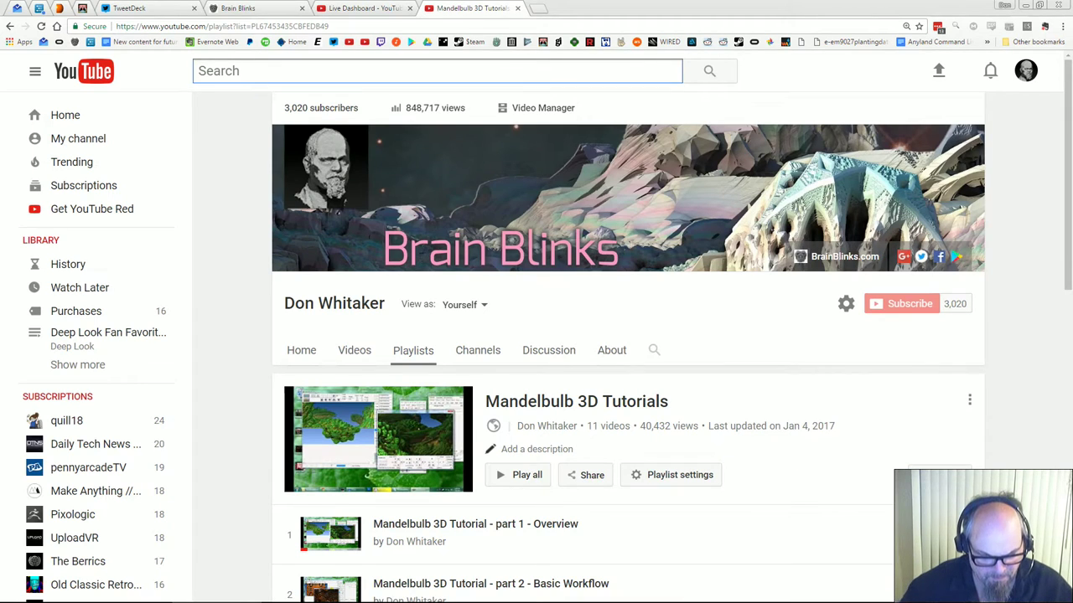
pyautogui.write('fractal ju')
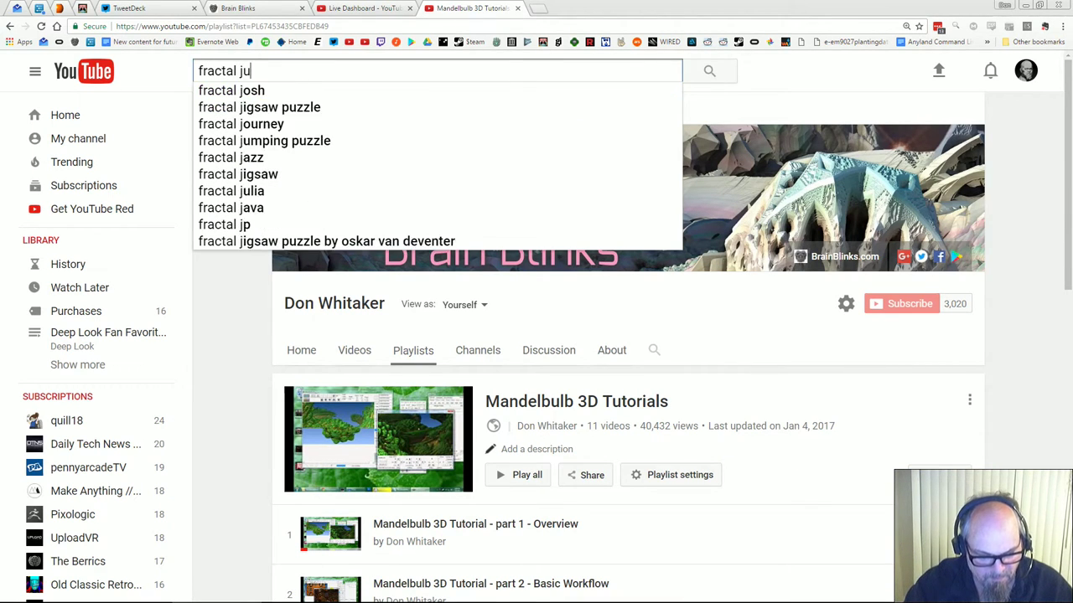
pyautogui.write('lius')
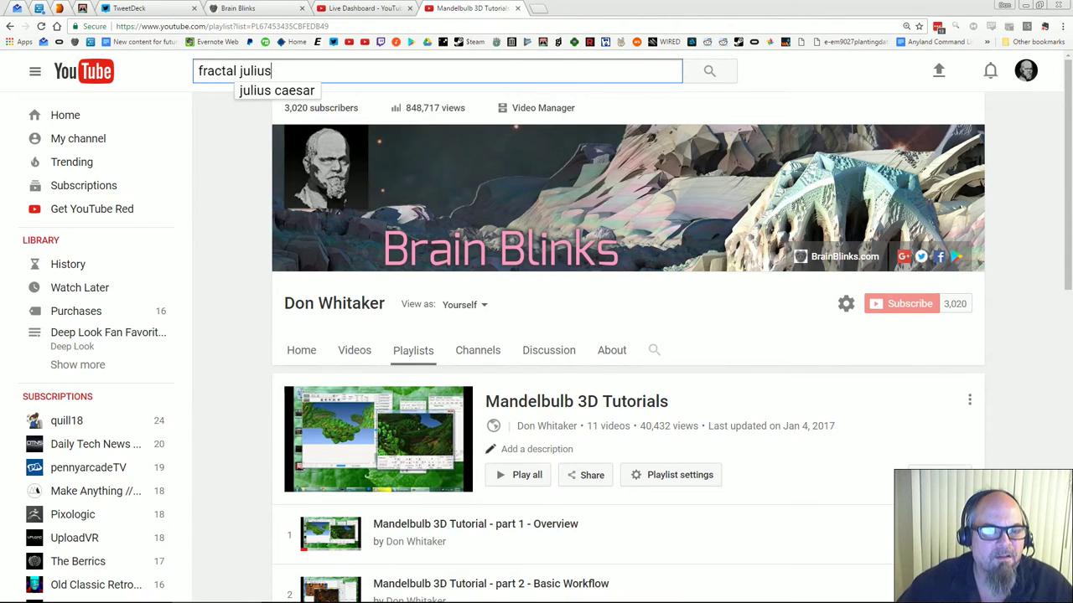
pyautogui.press('Return')
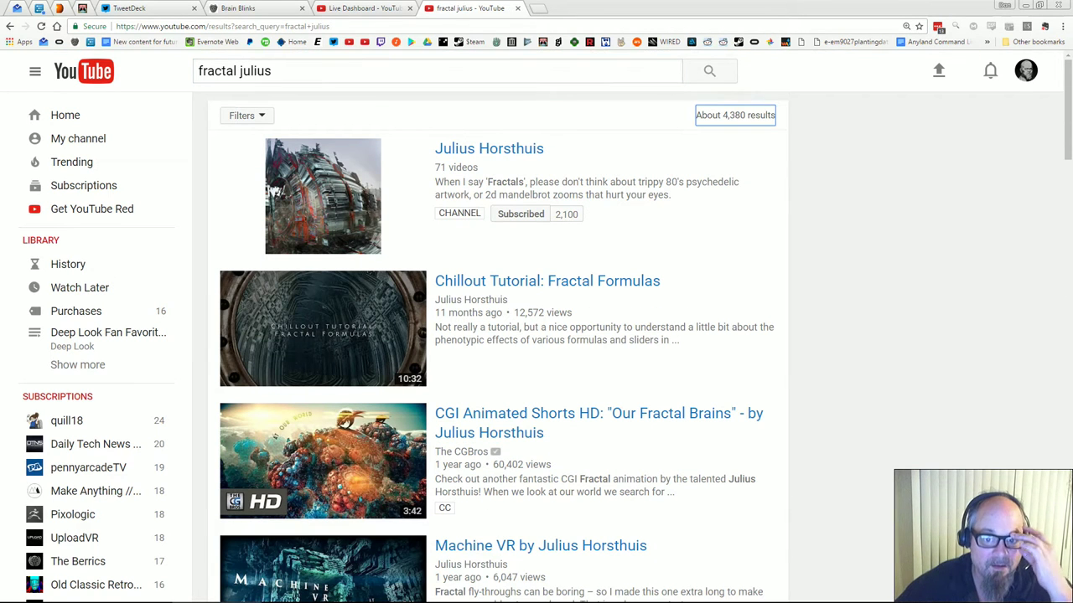
# Open the fractal artist's channel from the Chillout Tutorial result and look through its uploaded videos
pyautogui.click(471, 299)
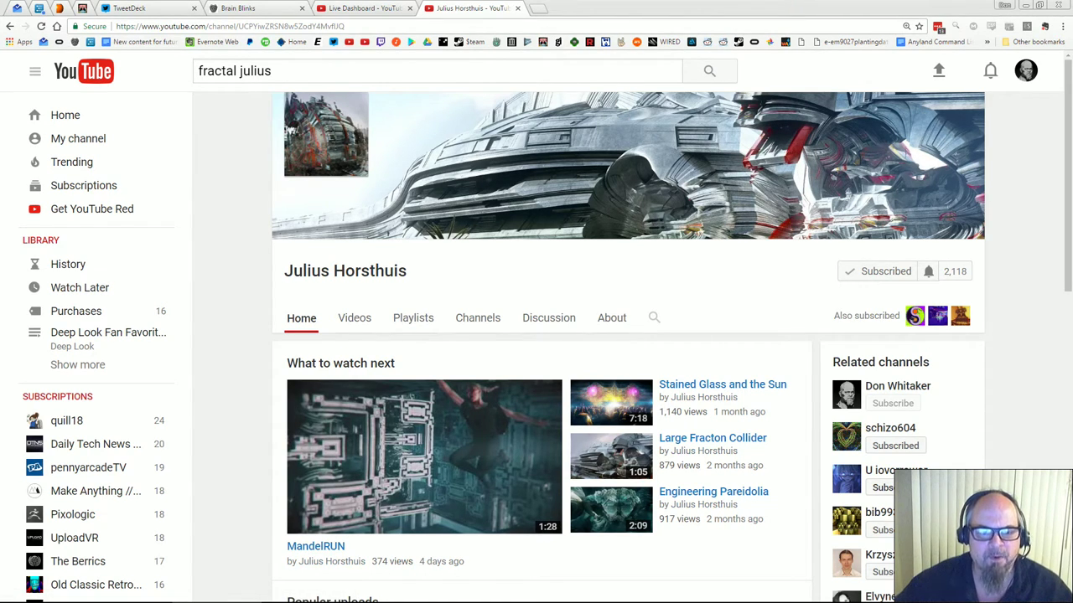
pyautogui.scroll(-2, 354, 209)
pyautogui.click(355, 150)
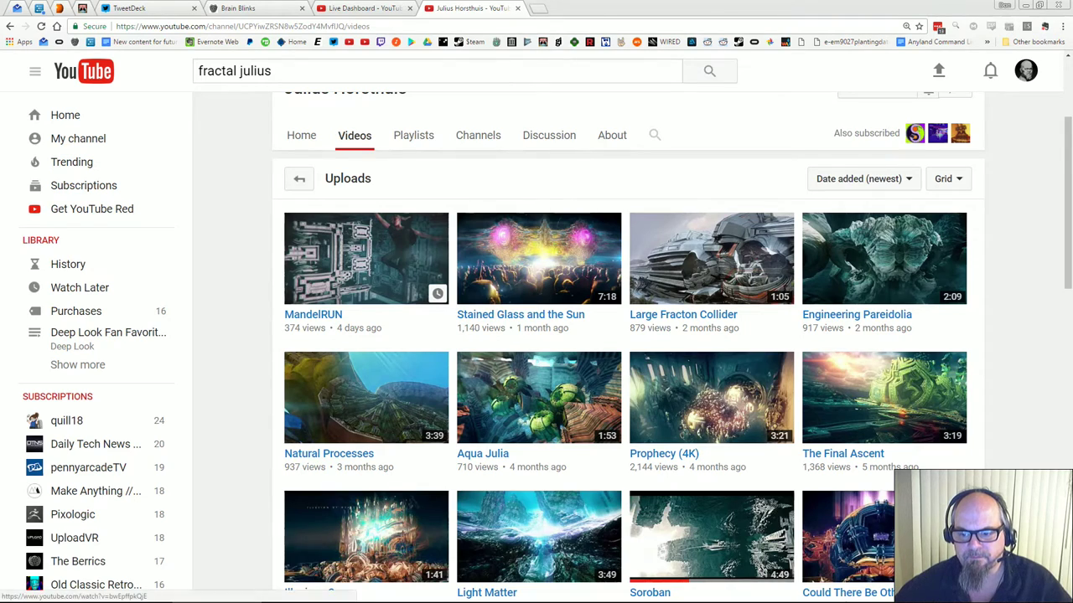
pyautogui.scroll(-2, 432, 281)
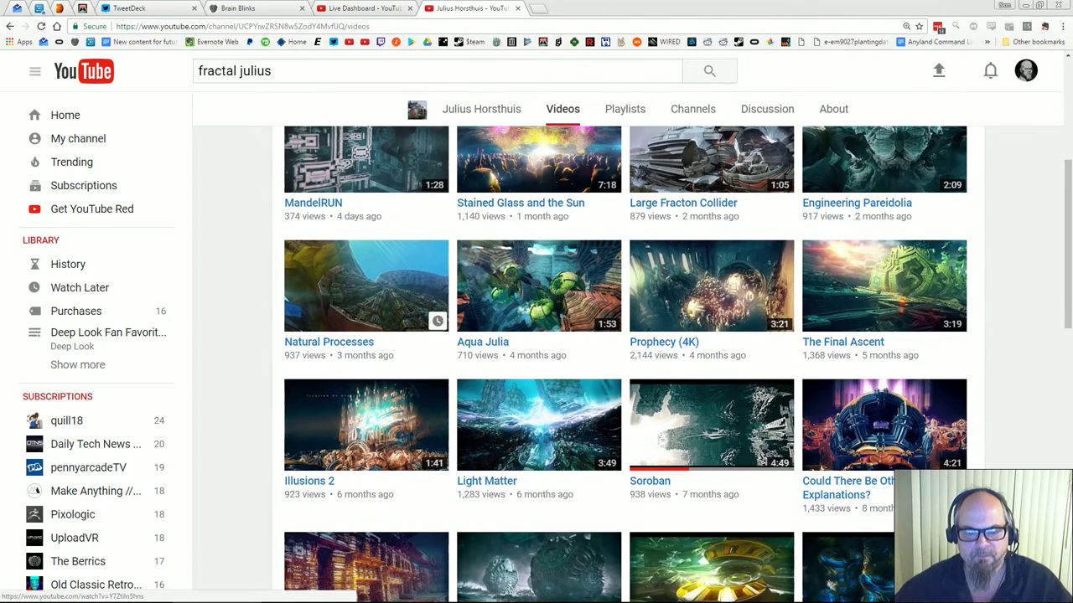
pyautogui.scroll(-2, 431, 281)
pyautogui.scroll(6, 432, 344)
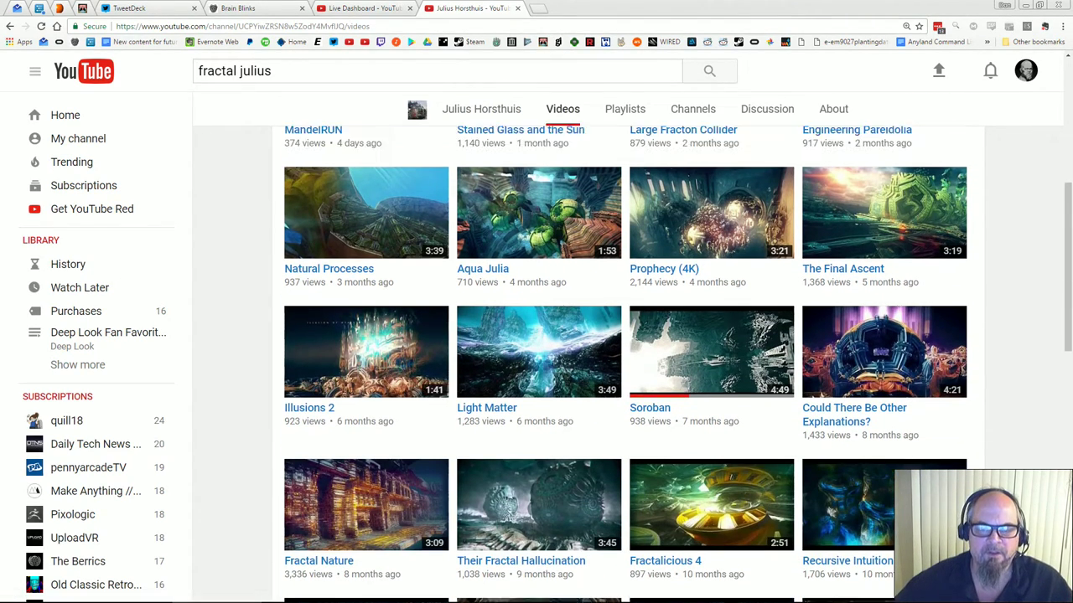
pyautogui.scroll(1, 432, 344)
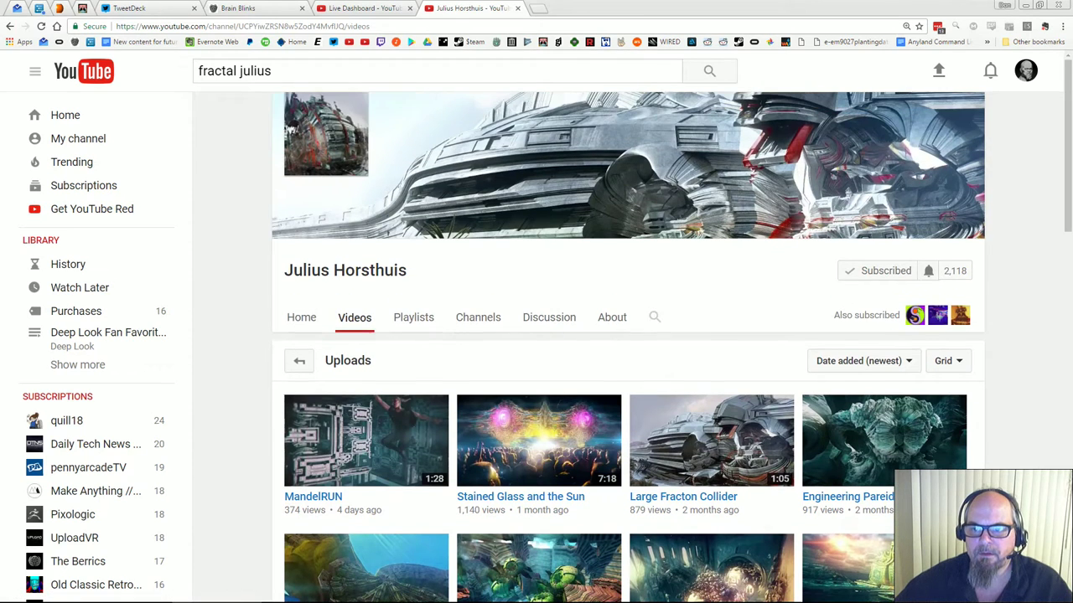
# Search YouTube for "fata morgana 360" and open the video "Fata Morgana 360 - a VR fractal journey"
pyautogui.moveTo(289, 72); pyautogui.dragTo(194, 71)
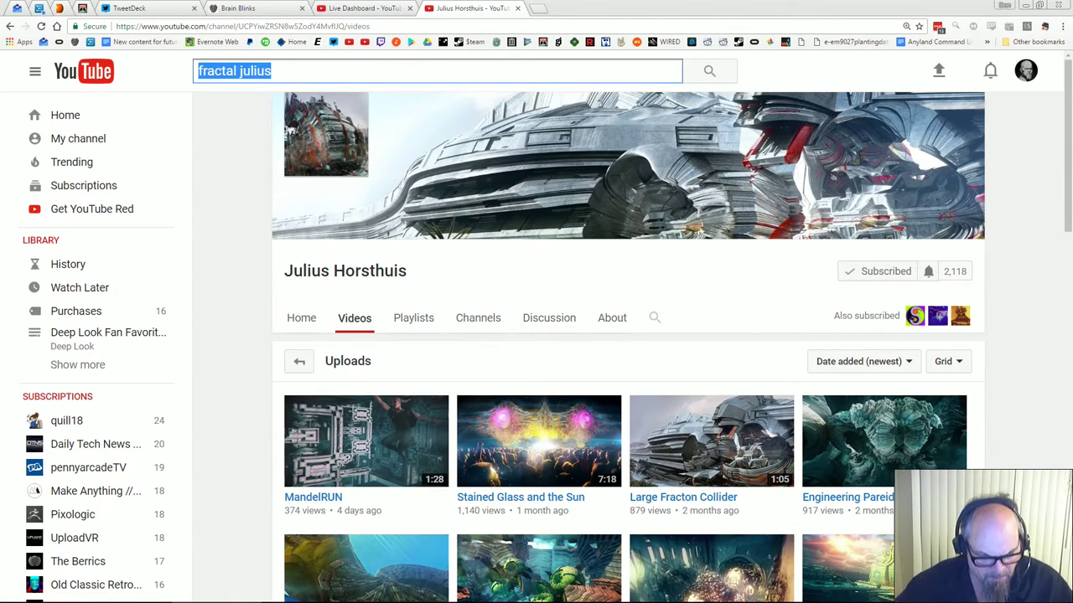
pyautogui.write('fata morgana ')
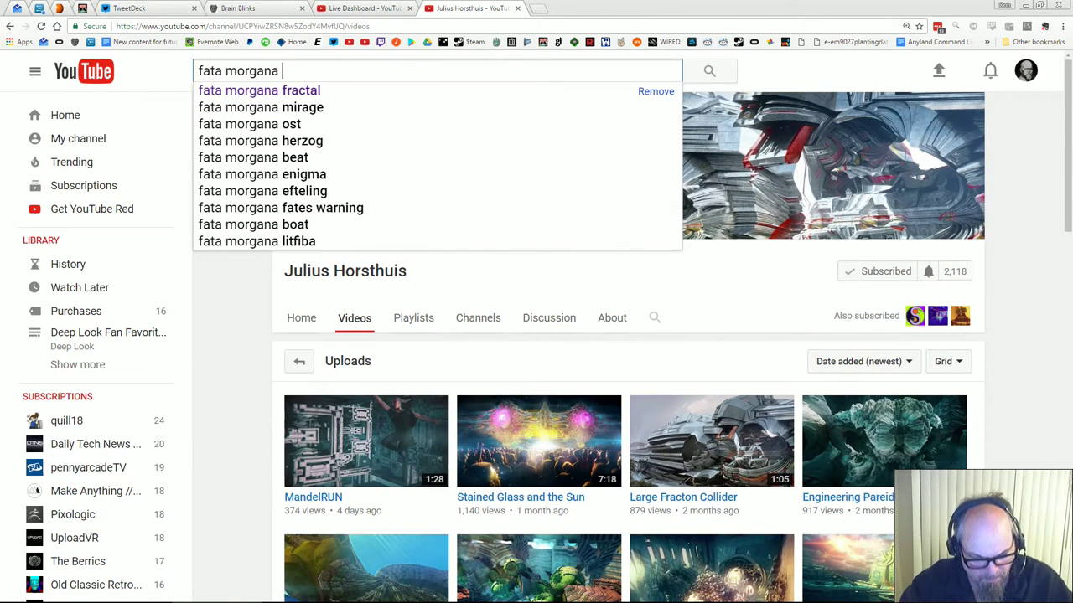
pyautogui.write('360')
pyautogui.press('Return')
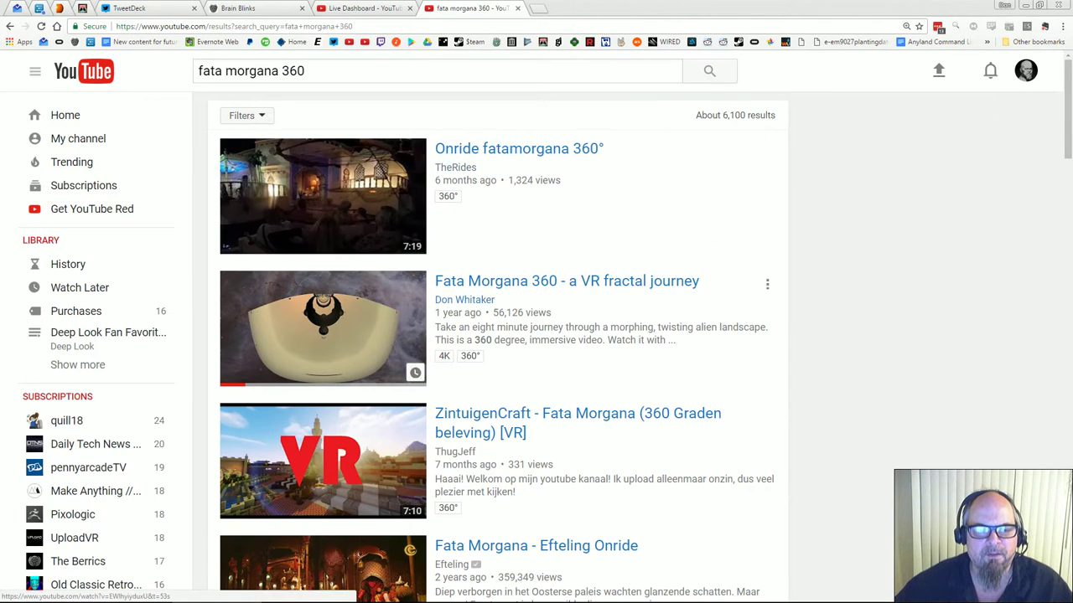
pyautogui.click(322, 327)
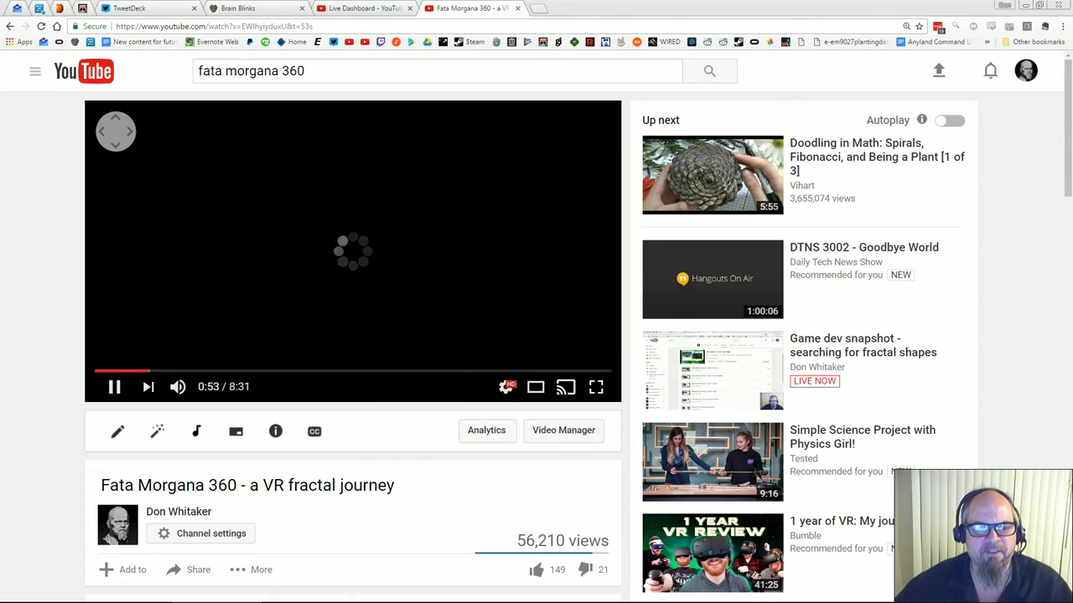
# Mute the Fata Morgana 360 video, watch it in full screen and return to the normal page view
pyautogui.click(177, 386)
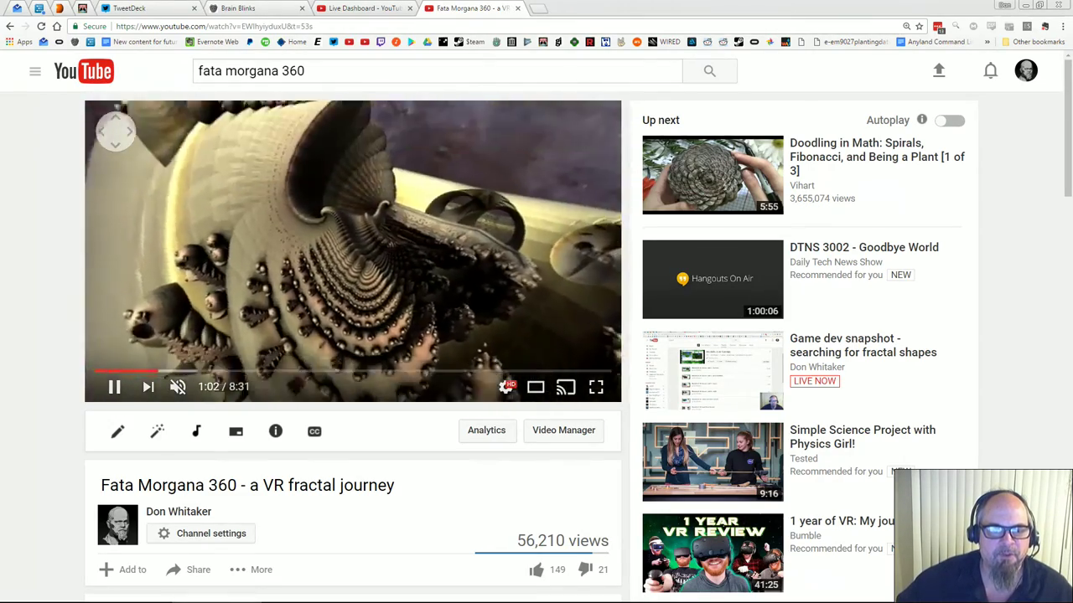
pyautogui.click(596, 386)
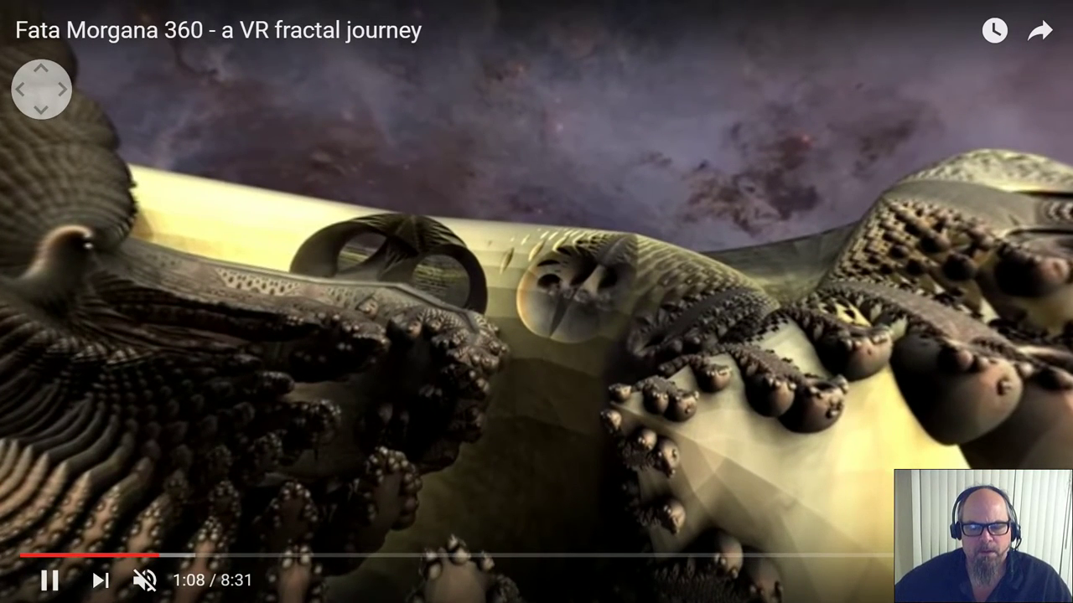
pyautogui.press('Escape')
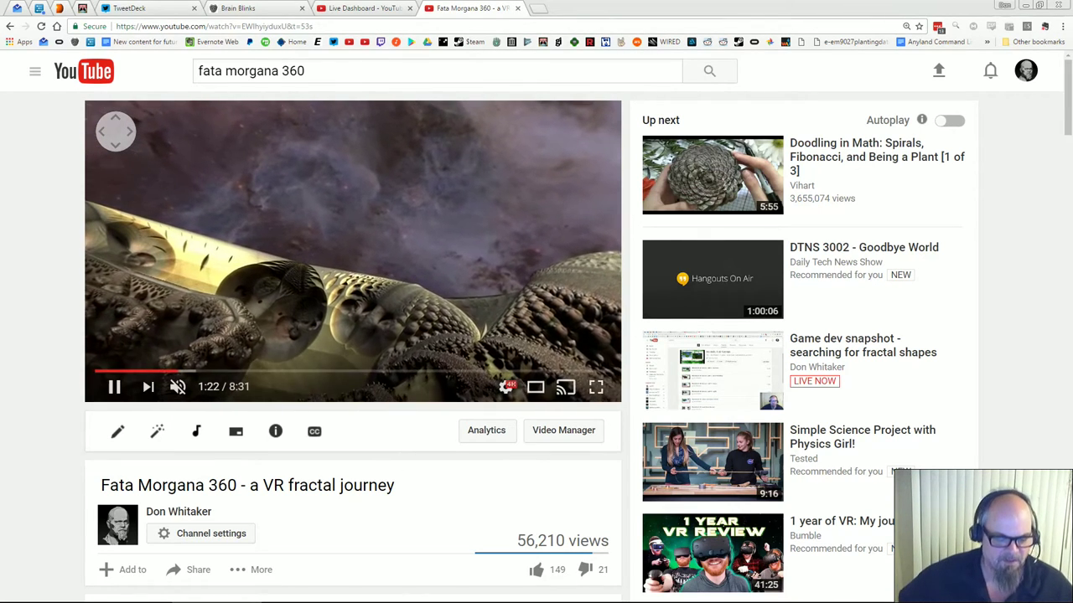
# Switch to ZBrush, check the running processes in Task Manager and return to the fractal video in Chrome
pyautogui.hotkey('alt', 'Tab')
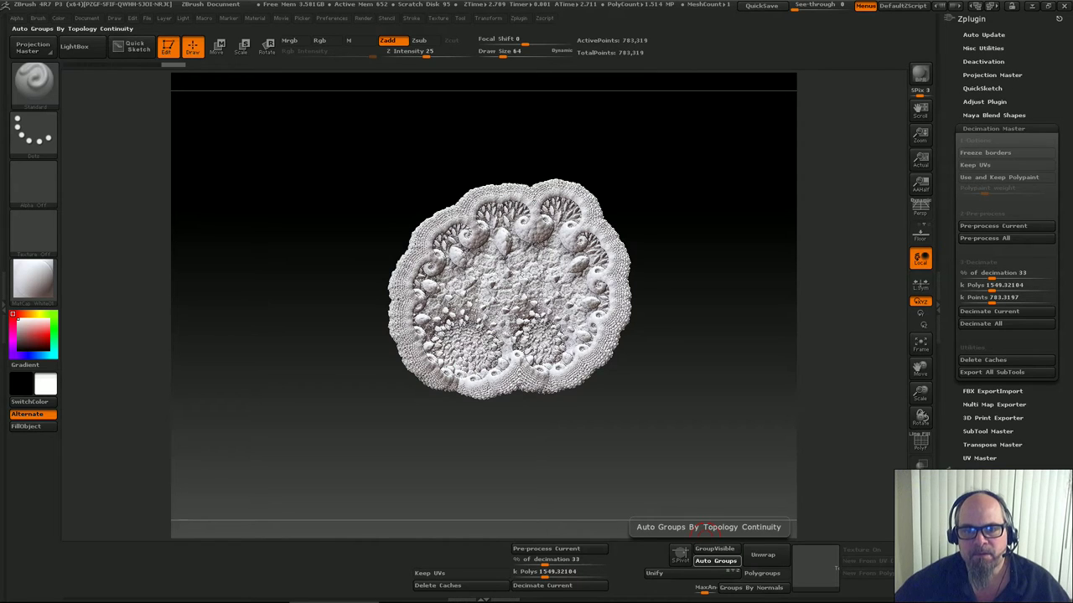
pyautogui.hotkey('alt', 'Tab')
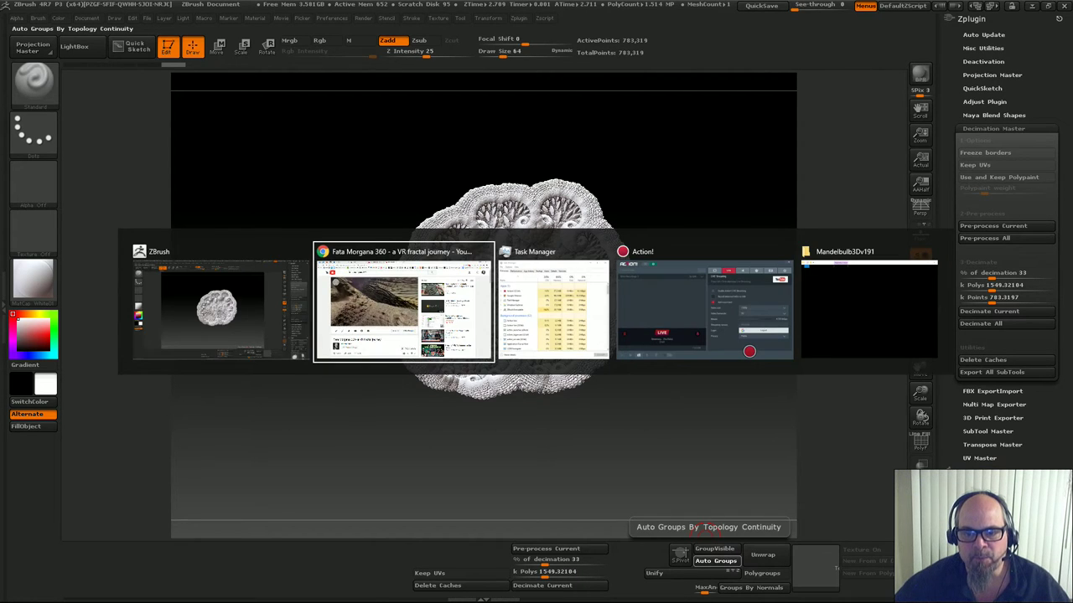
pyautogui.hotkey('alt', 'Tab')
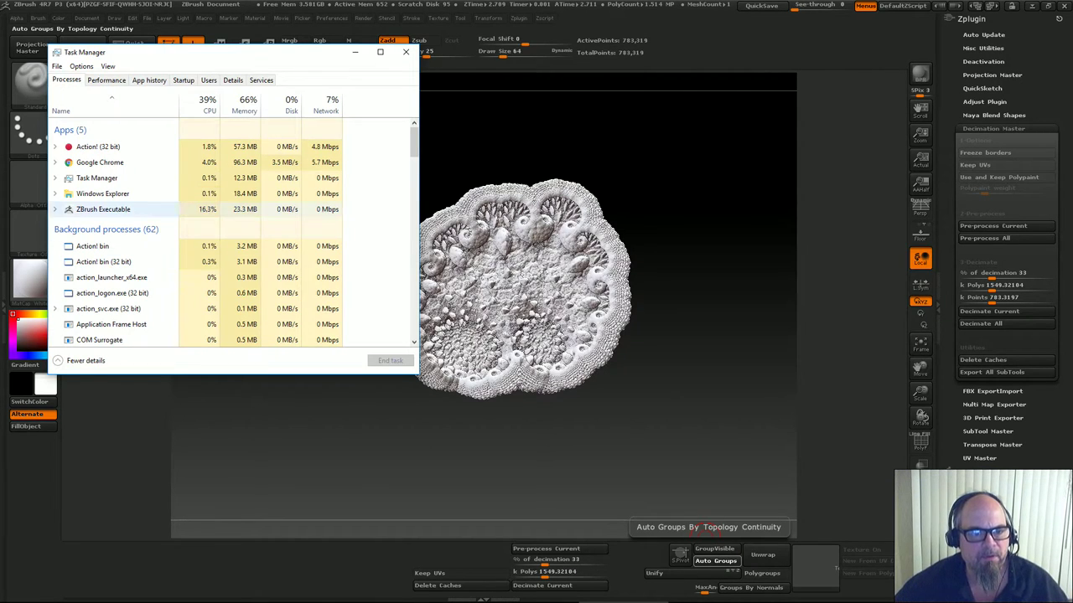
pyautogui.hotkey('alt', 'Tab')
pyautogui.hotkey('alt', 'Tab')
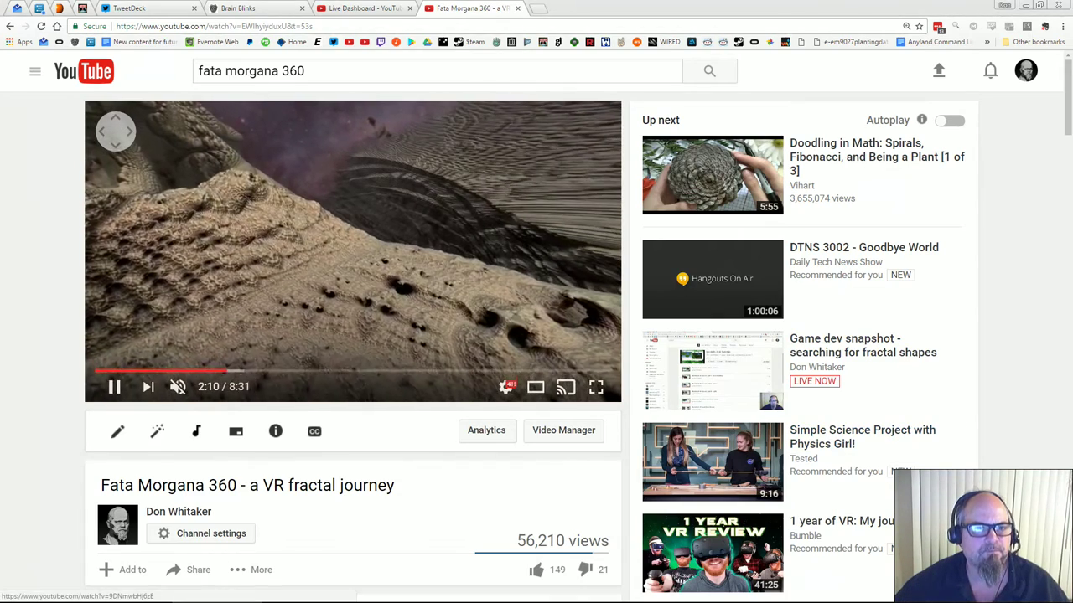
# Return from the video to its search results and check the live chat and basic info on the Live Dashboard
pyautogui.click(10, 26)
pyautogui.click(366, 9)
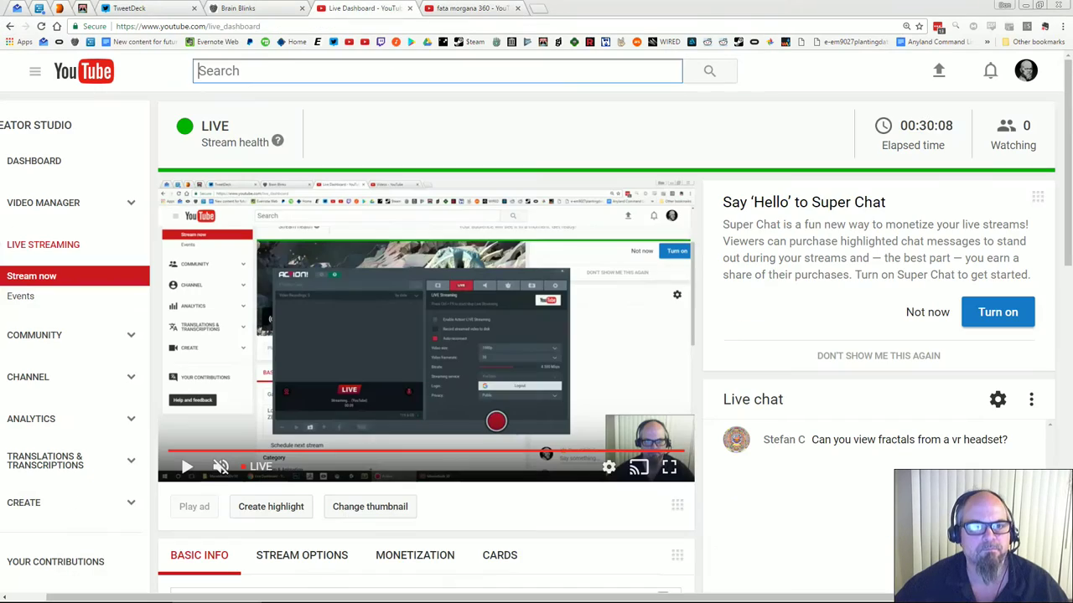
pyautogui.scroll(-4, 536, 335)
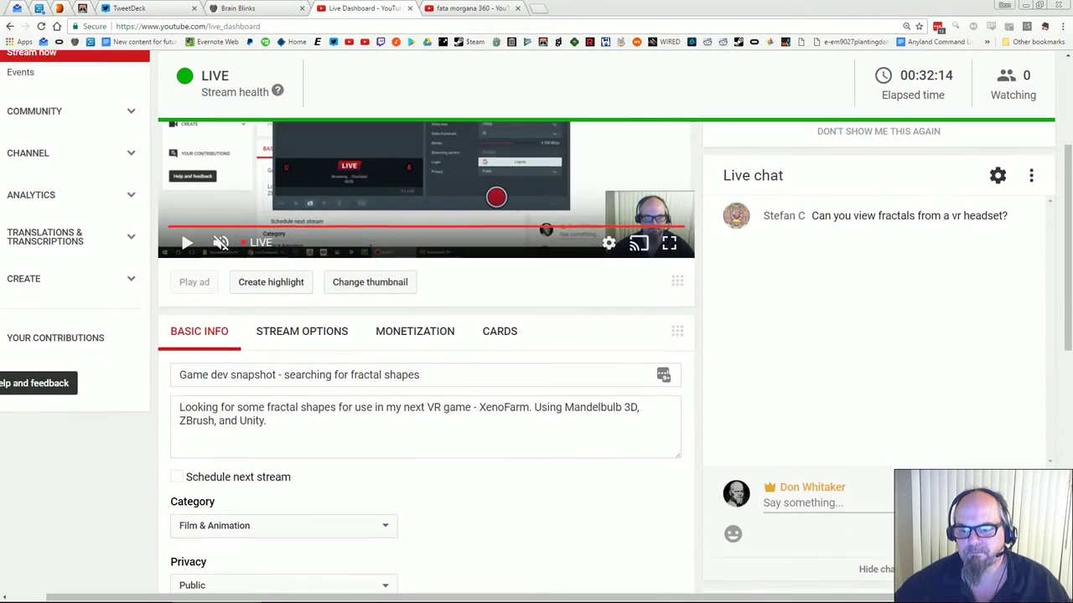
pyautogui.scroll(-1, 536, 336)
pyautogui.scroll(4, 536, 335)
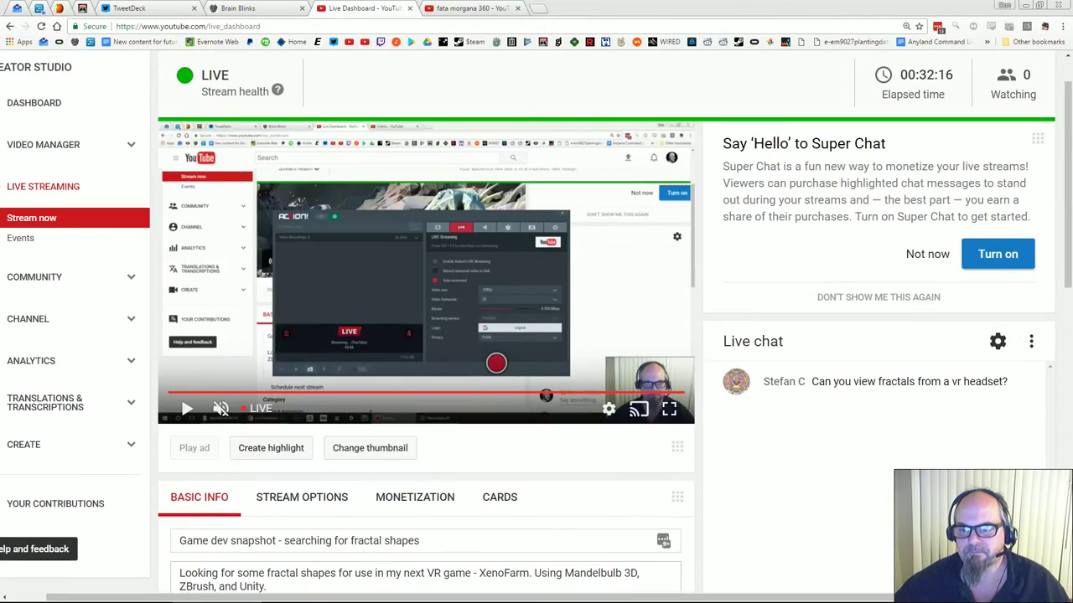
pyautogui.scroll(-3, 537, 335)
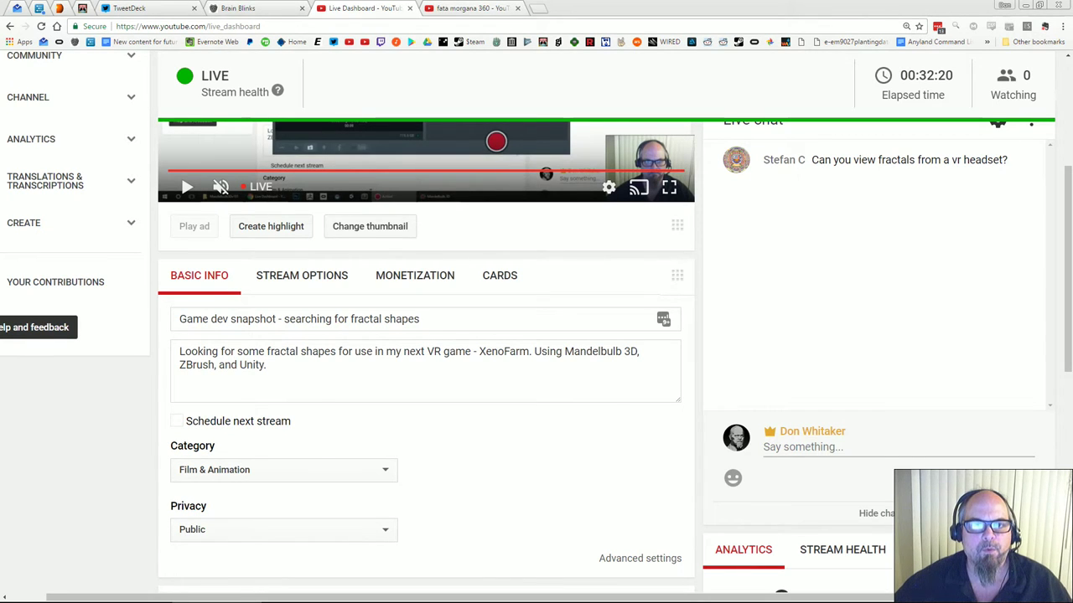
# Look through the "fata morgana 360" search results for other 360-degree fractal videos
pyautogui.hotkey('ctrl', 'Tab')
pyautogui.click(465, 300)
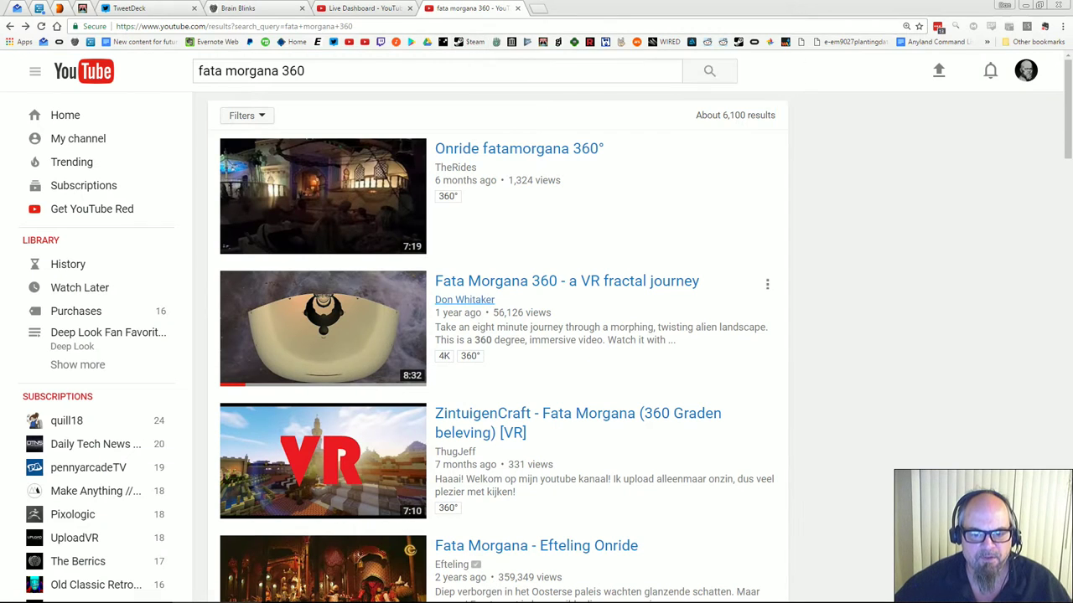
pyautogui.scroll(-2, 465, 299)
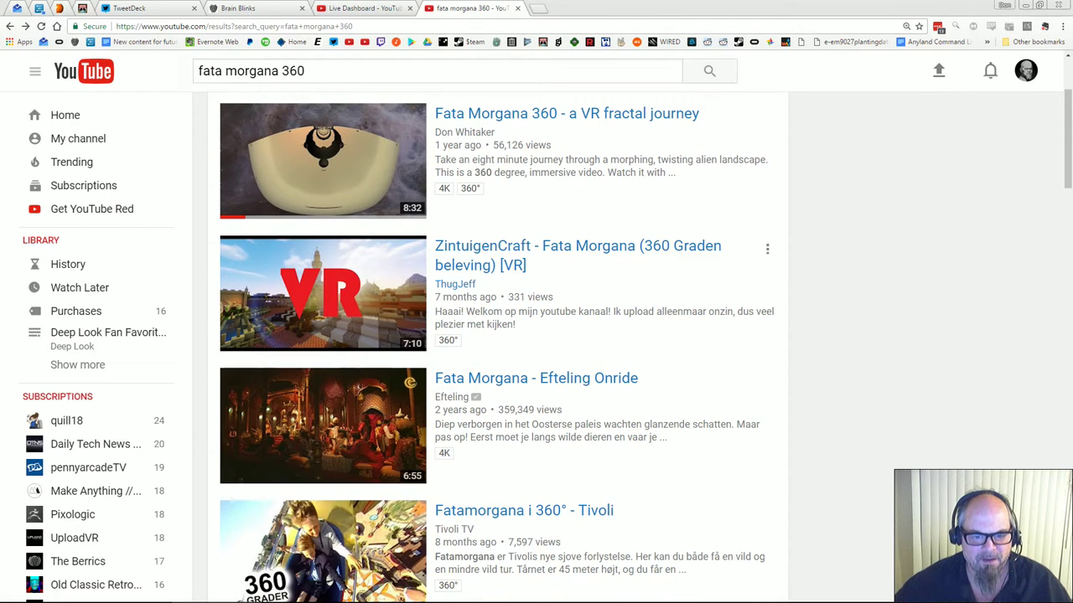
pyautogui.scroll(-2, 503, 285)
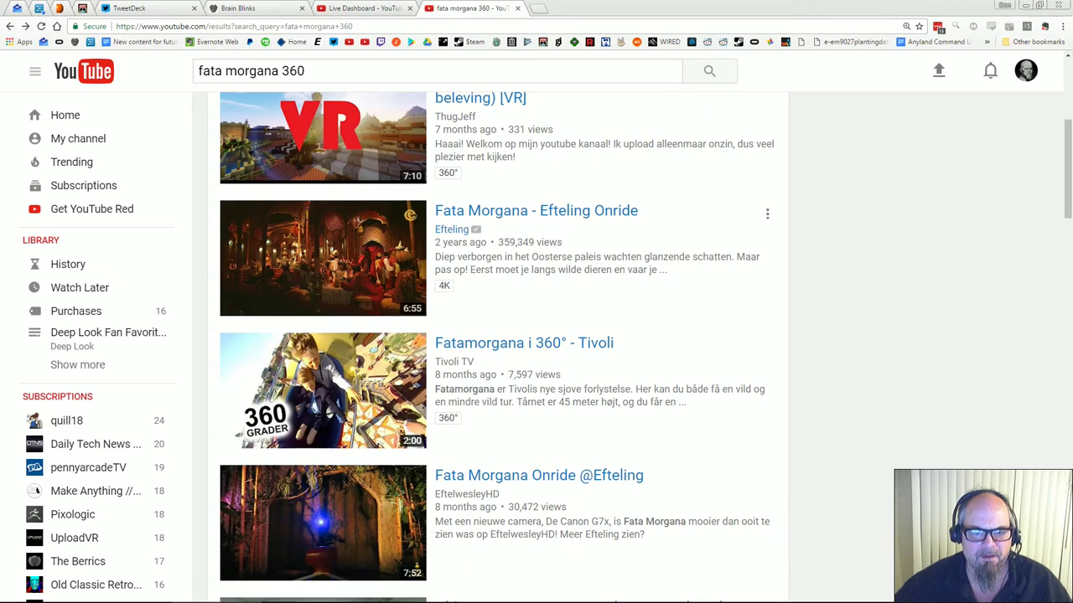
pyautogui.scroll(4, 503, 285)
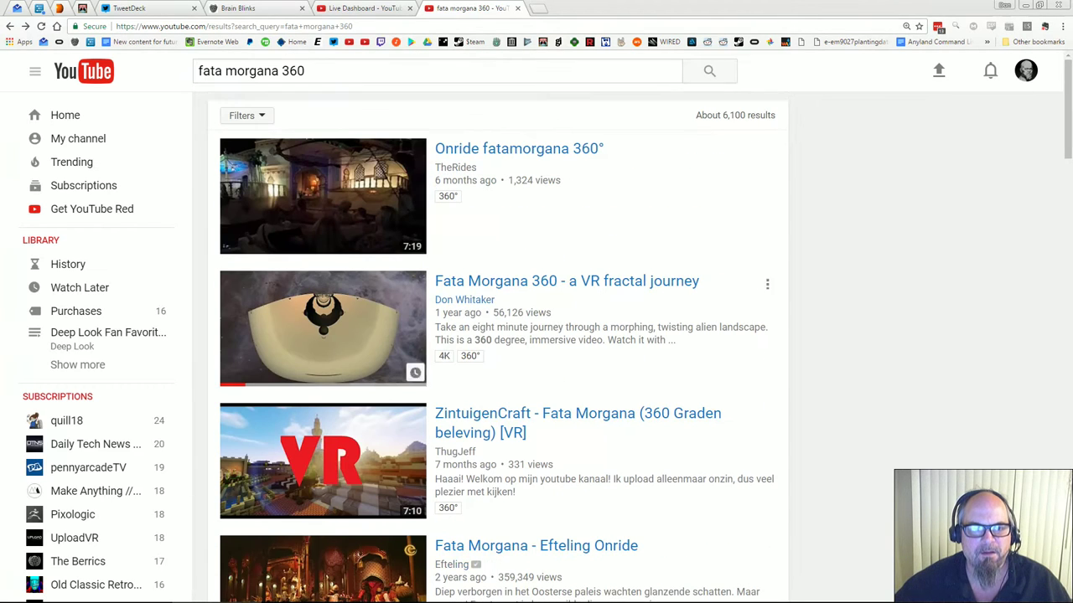
# Search YouTube for "260 3d fractal" and examine the 3D Fractals playlist among the results
pyautogui.moveTo(342, 71); pyautogui.dragTo(35, 71)
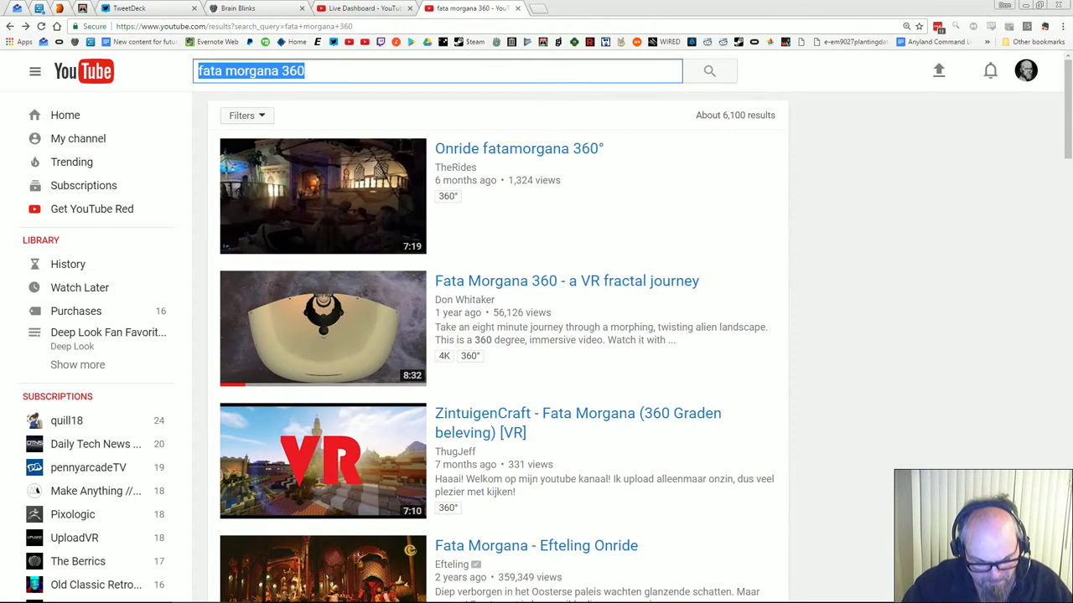
pyautogui.write('260 3d fractal')
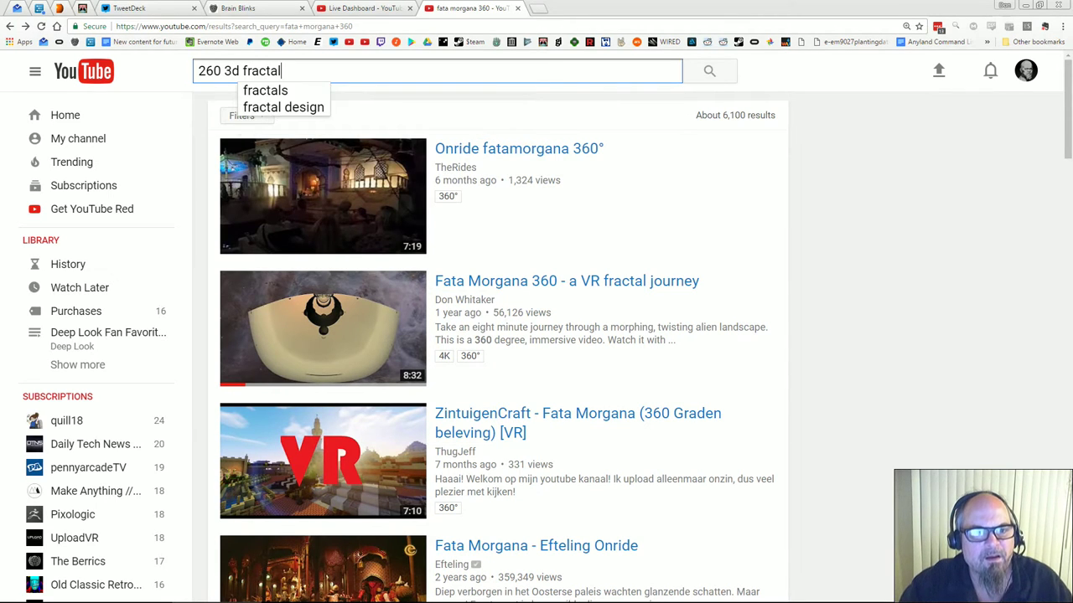
pyautogui.press('Return')
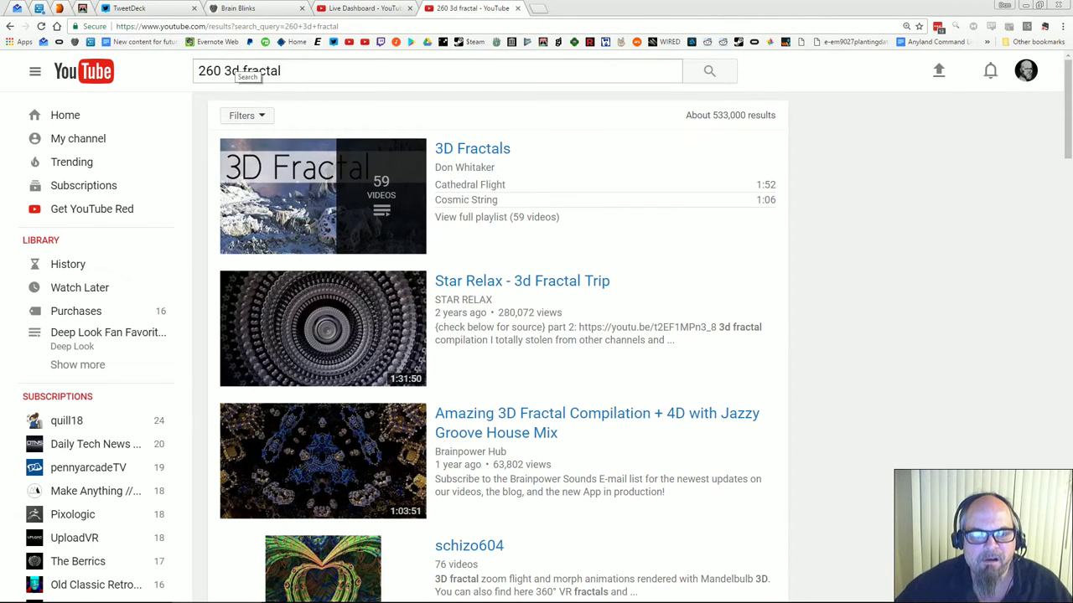
pyautogui.moveTo(323, 194)
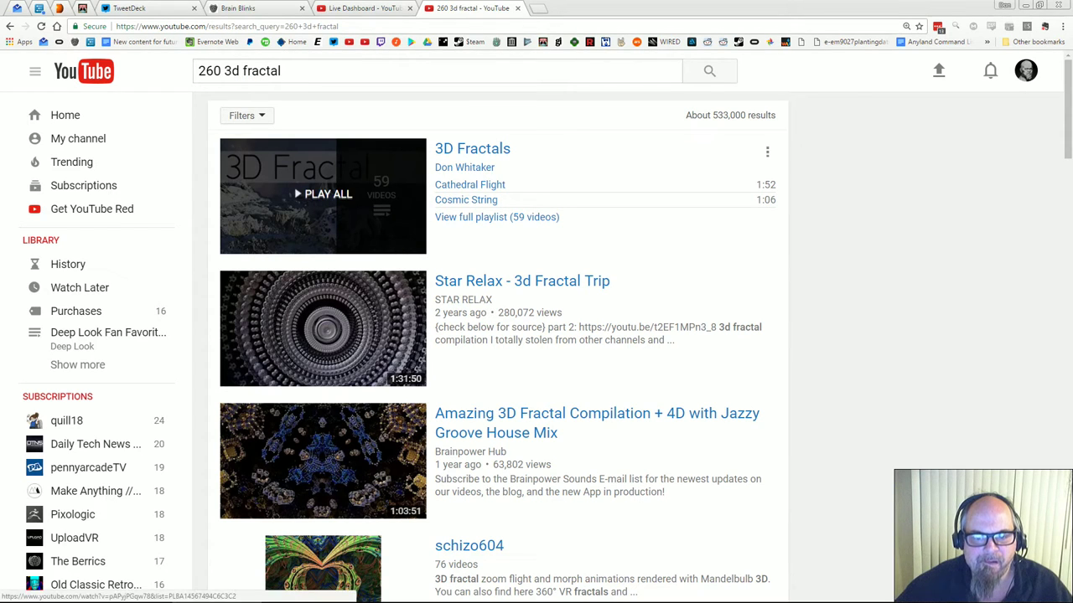
# Look through the 3D fractal search results and open the list of uploaded videos on the schizo604 channel
pyautogui.scroll(-3, 323, 195)
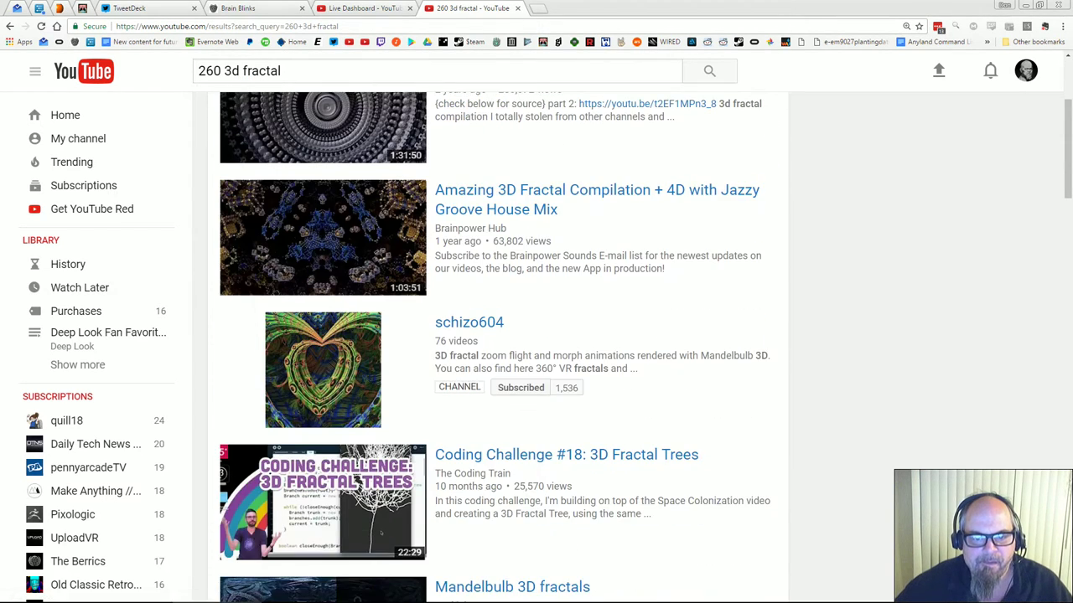
pyautogui.scroll(-3, 380, 533)
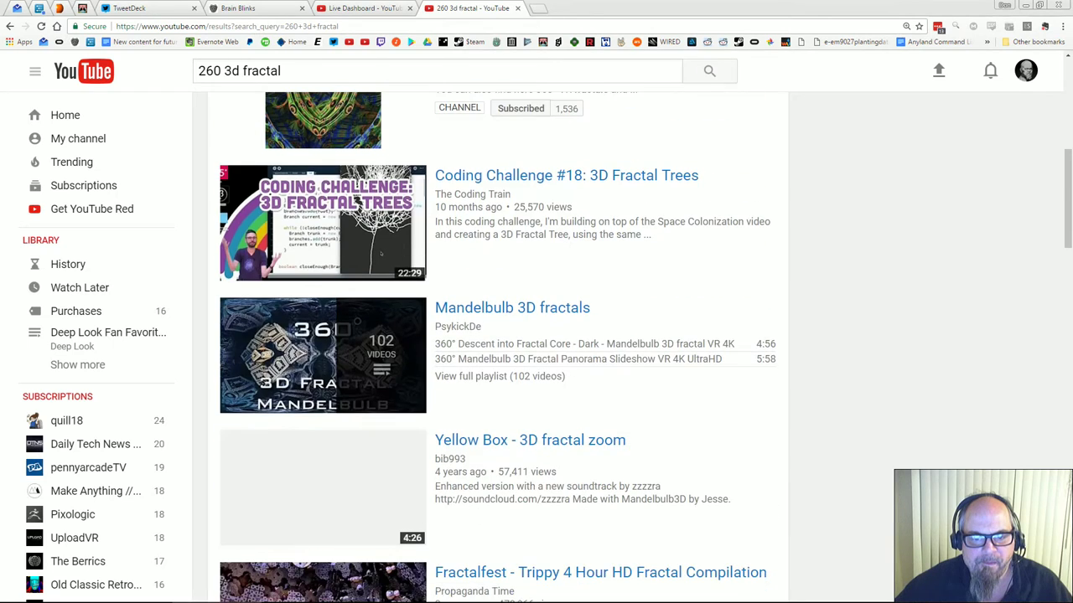
pyautogui.scroll(-3, 381, 533)
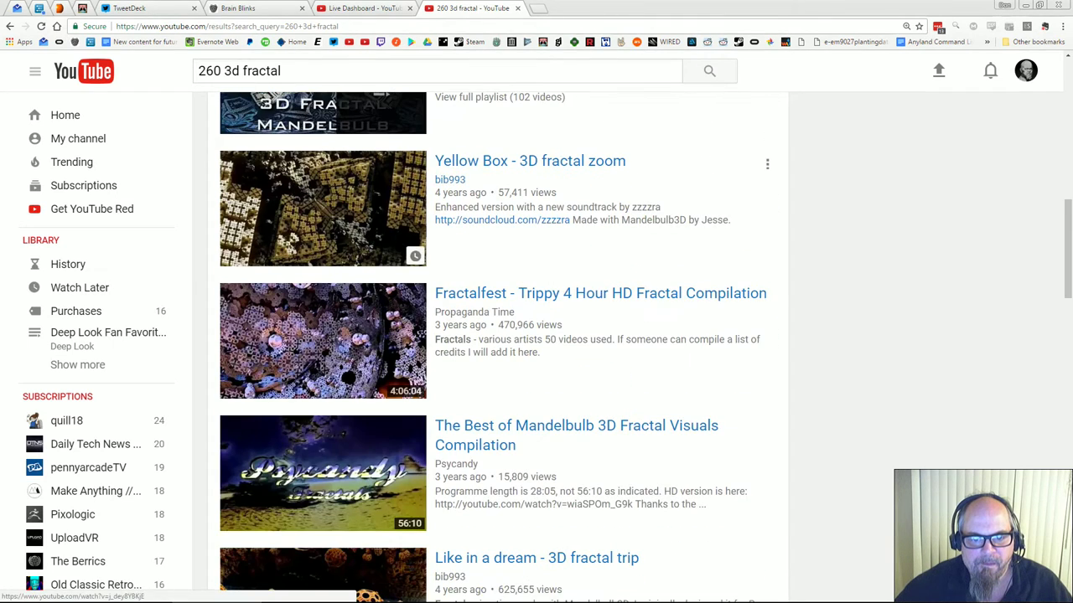
pyautogui.scroll(-3, 381, 533)
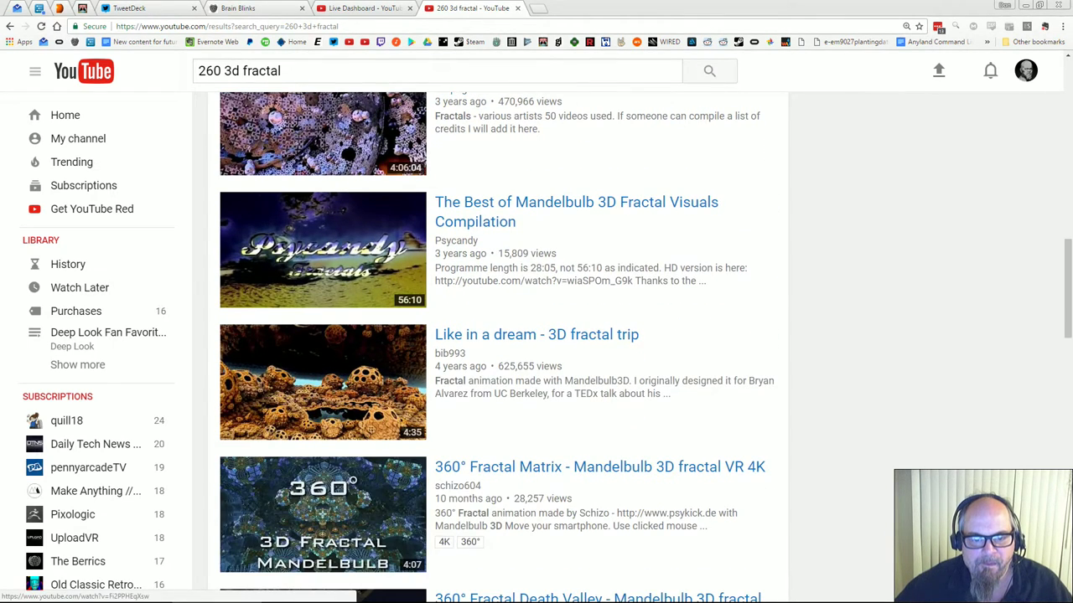
pyautogui.scroll(-2, 381, 533)
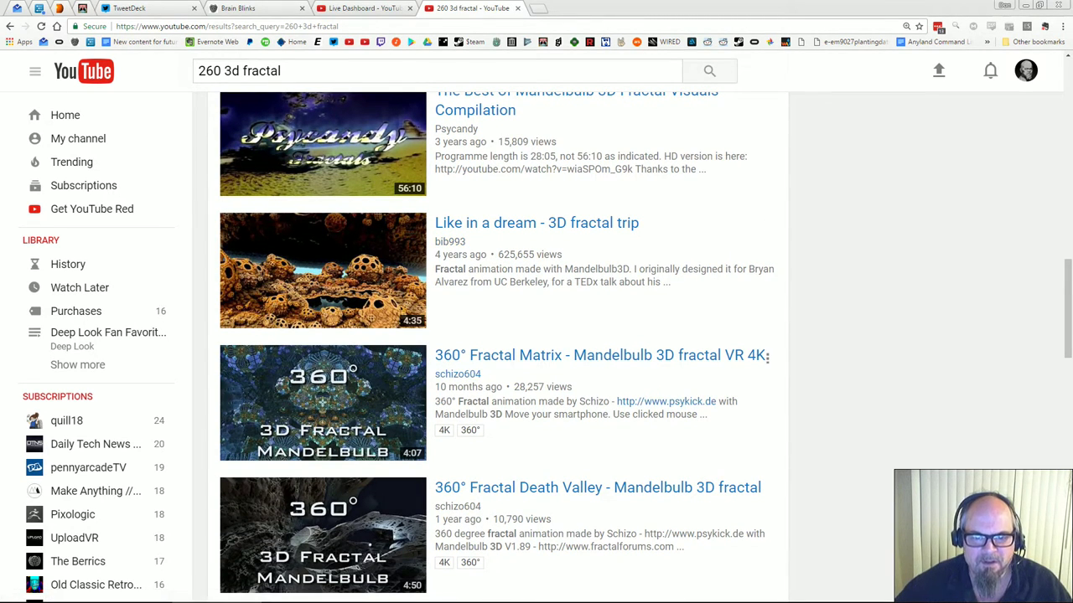
pyautogui.scroll(-1, 457, 377)
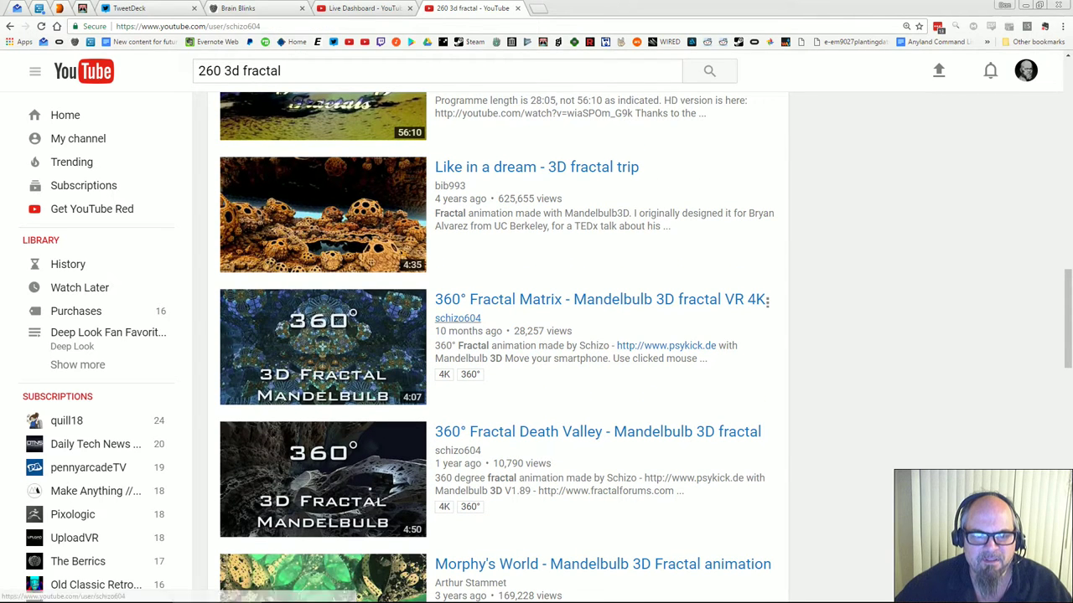
pyautogui.click(458, 318)
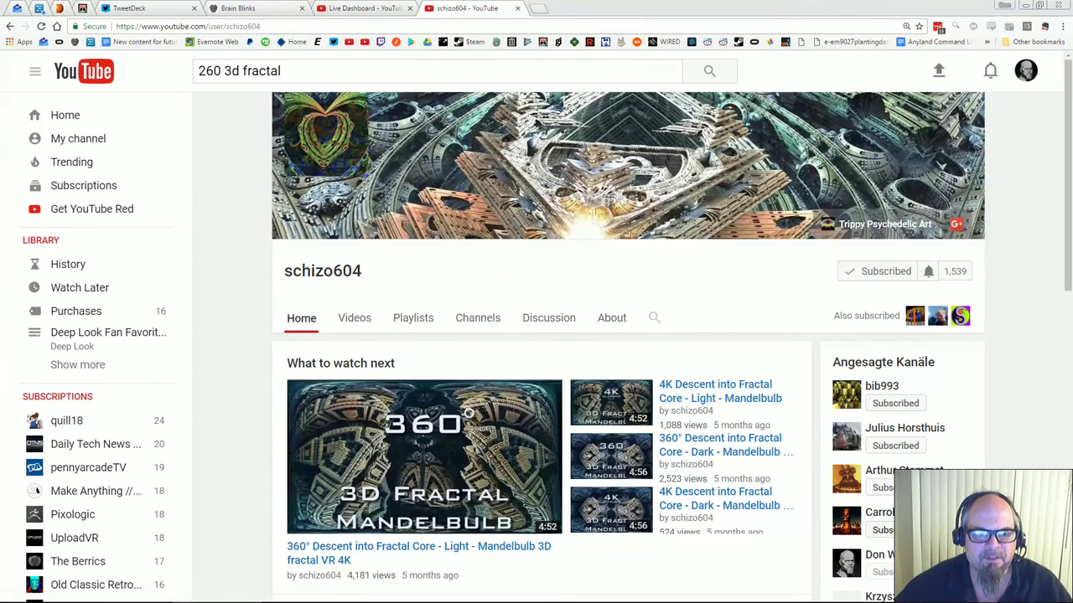
pyautogui.click(355, 317)
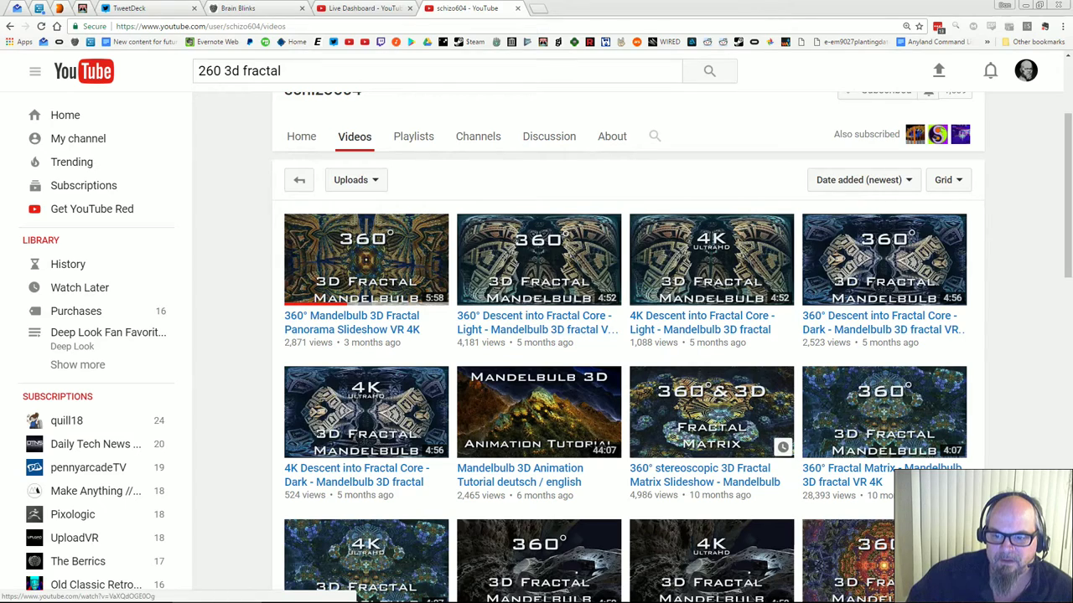
# Play the "360° stereoscopic 3D Fractal Matrix Slideshow - Mandelbulb 3D - VR" video and examine its description
pyautogui.click(711, 411)
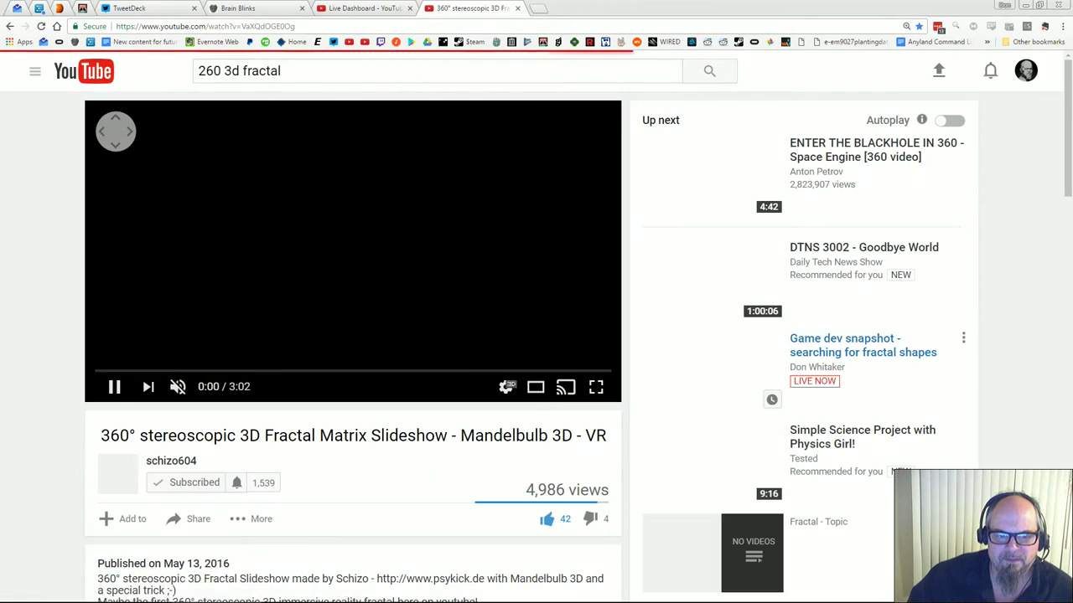
pyautogui.scroll(-2, 536, 335)
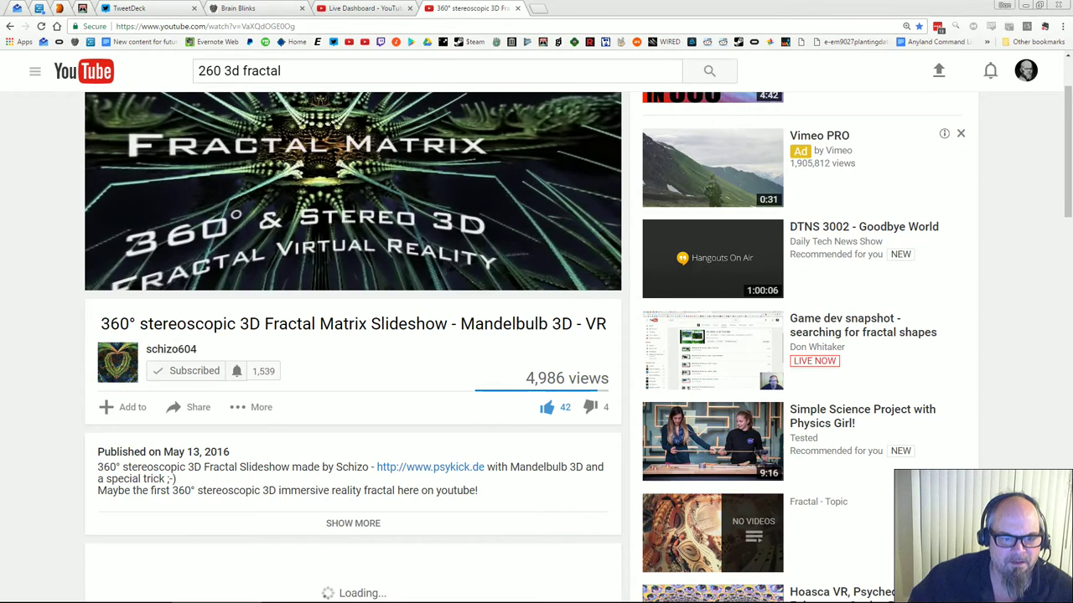
pyautogui.scroll(1, 170, 404)
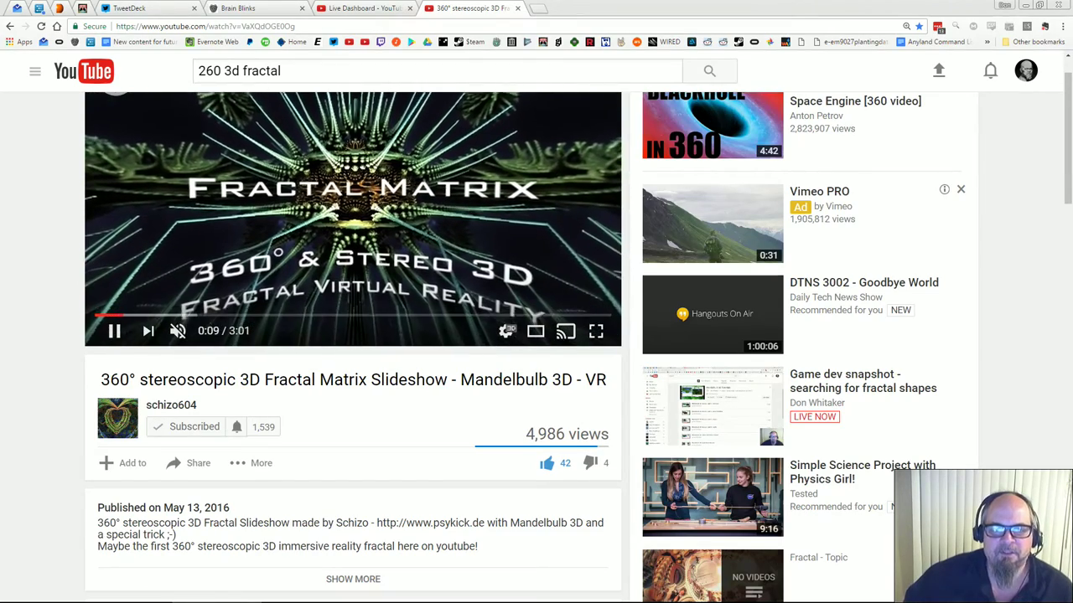
pyautogui.scroll(1, 352, 251)
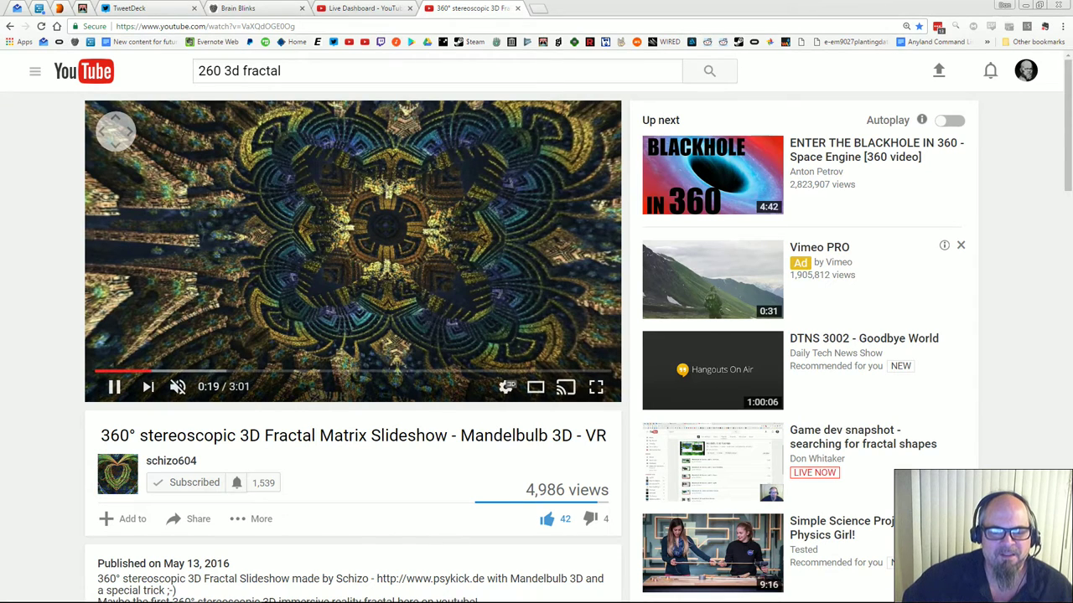
pyautogui.scroll(-1, 531, 347)
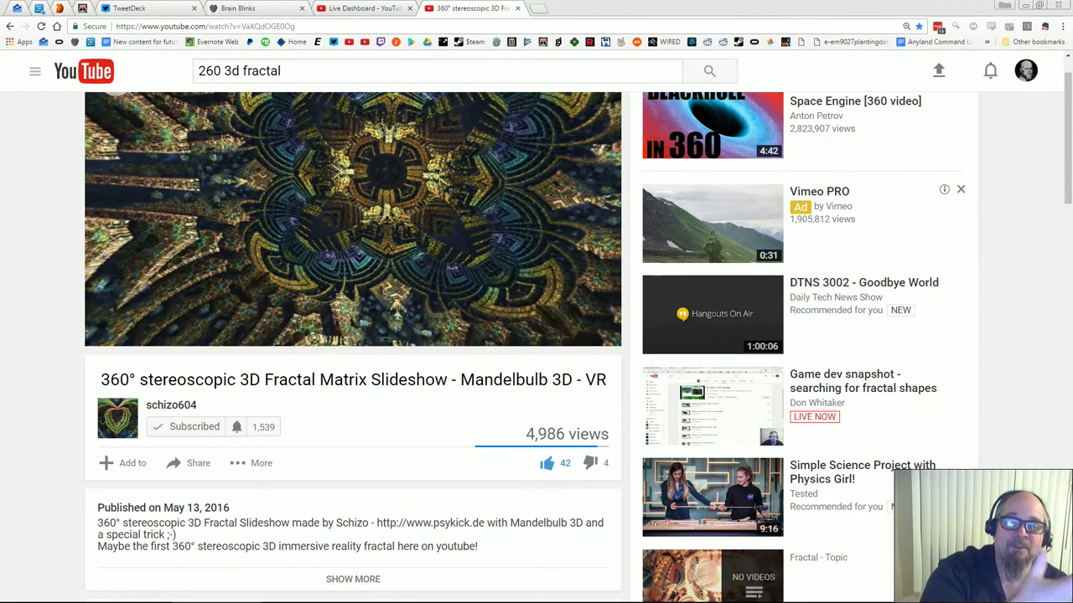
pyautogui.scroll(1, 503, 319)
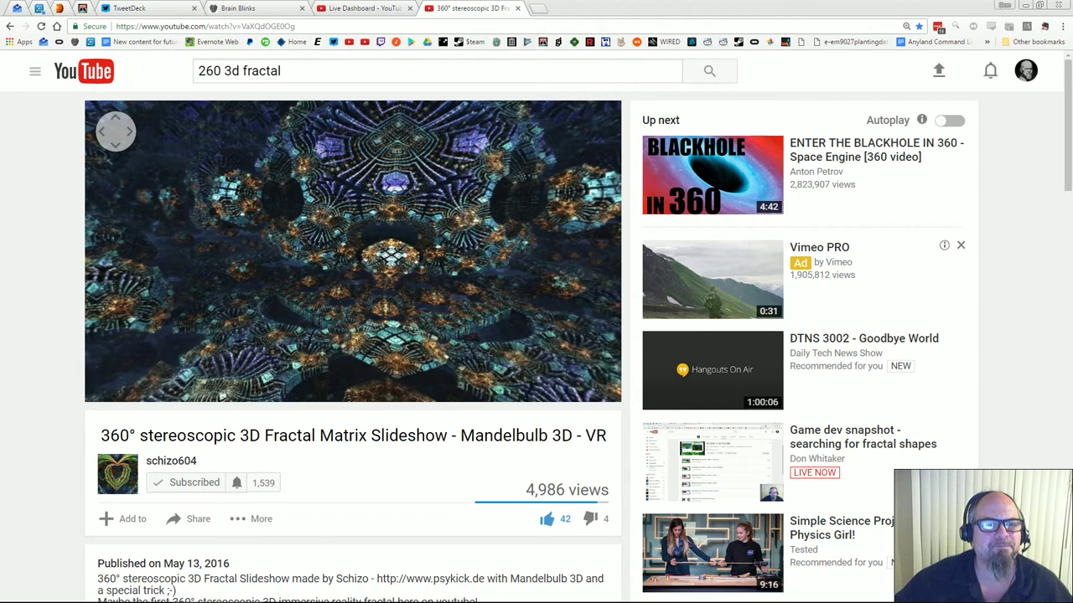
# Close the fractal video, check the mesh processing in ZBrush and return to the Live Dashboard in Chrome
pyautogui.click(517, 8)
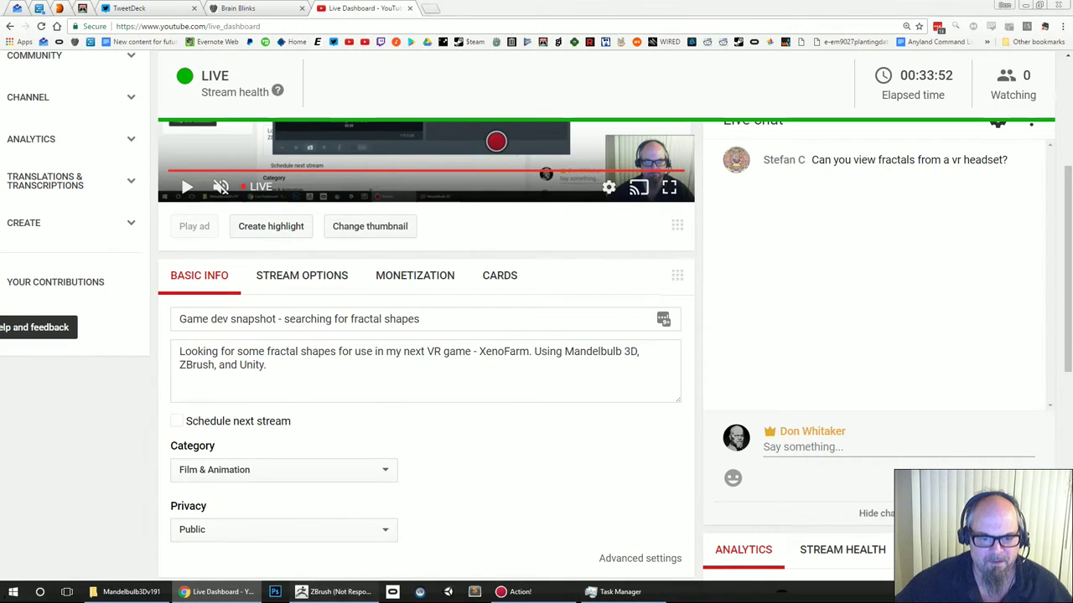
pyautogui.click(334, 591)
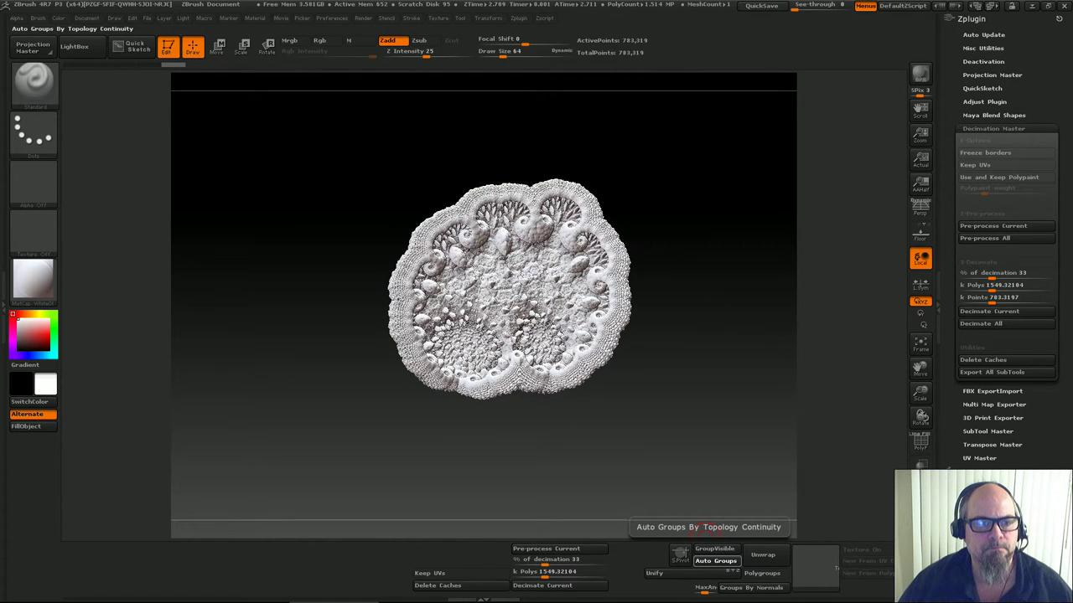
pyautogui.hotkey('alt', 'Tab')
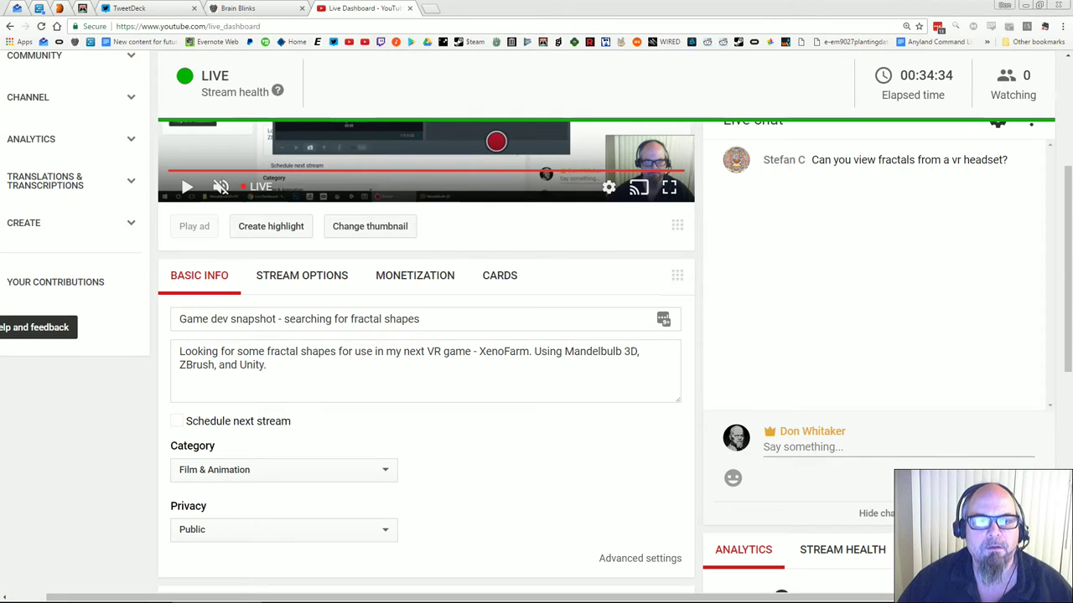
# Open the Creator Studio dashboard in a separate tab and play the "Gravity Garden sneak peek 1" video full screen
pyautogui.middleClick(365, 42)
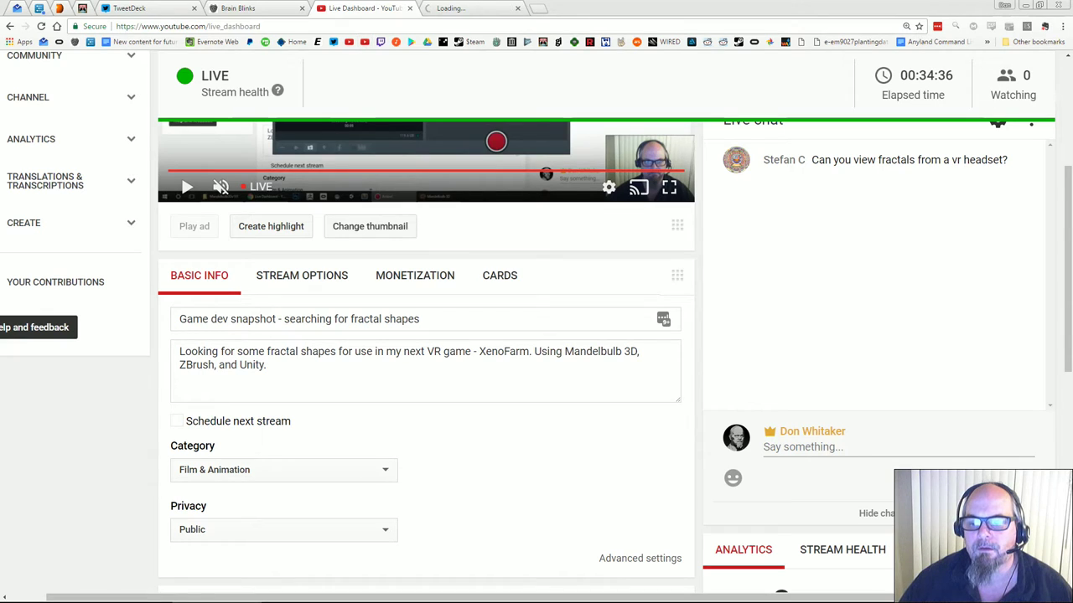
pyautogui.click(468, 8)
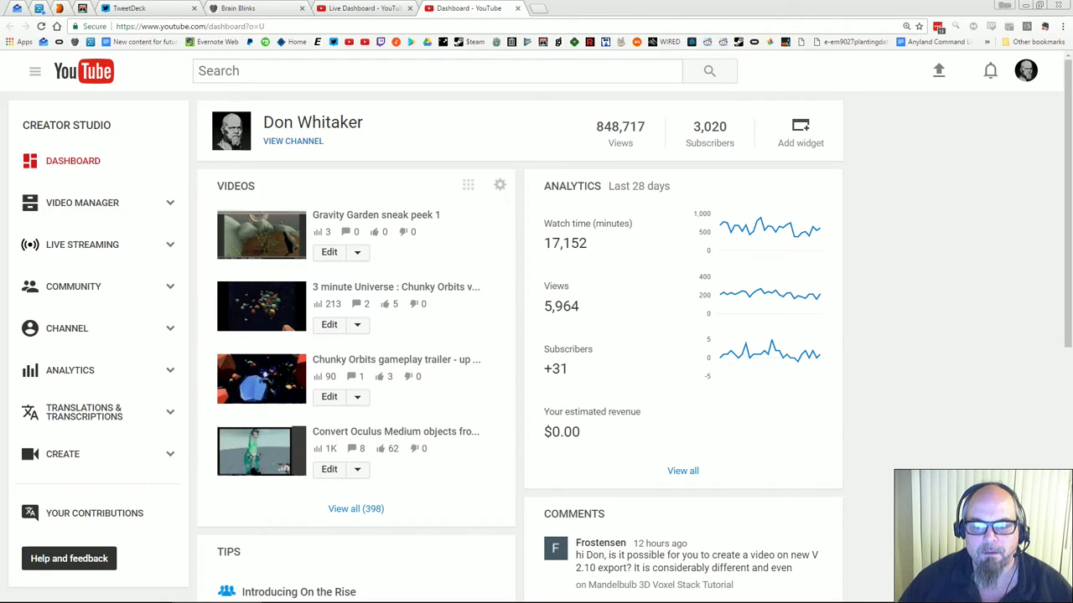
pyautogui.click(377, 214)
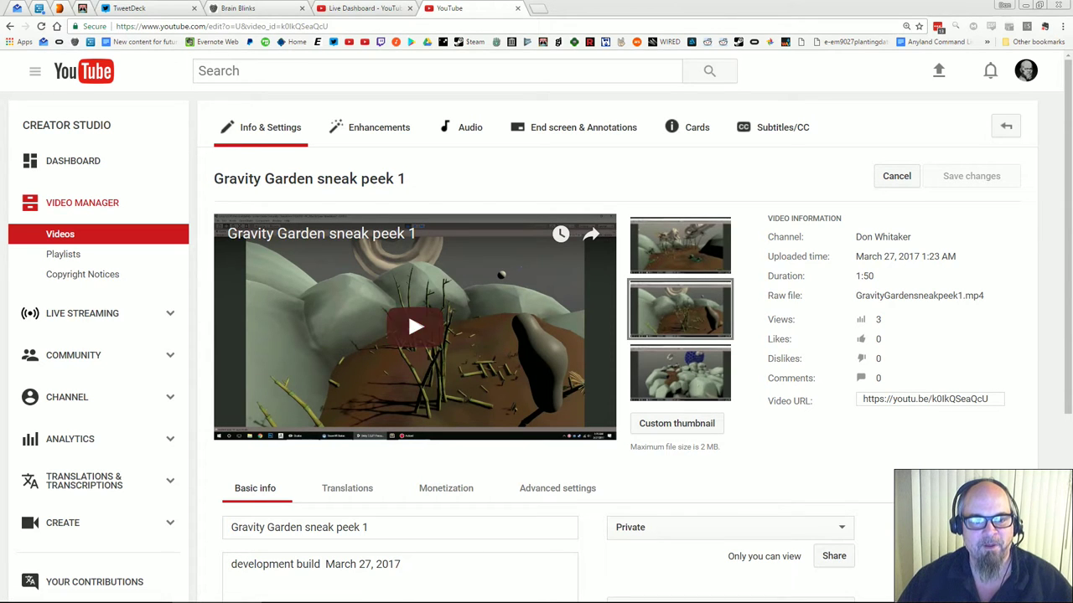
pyautogui.click(416, 327)
pyautogui.click(591, 424)
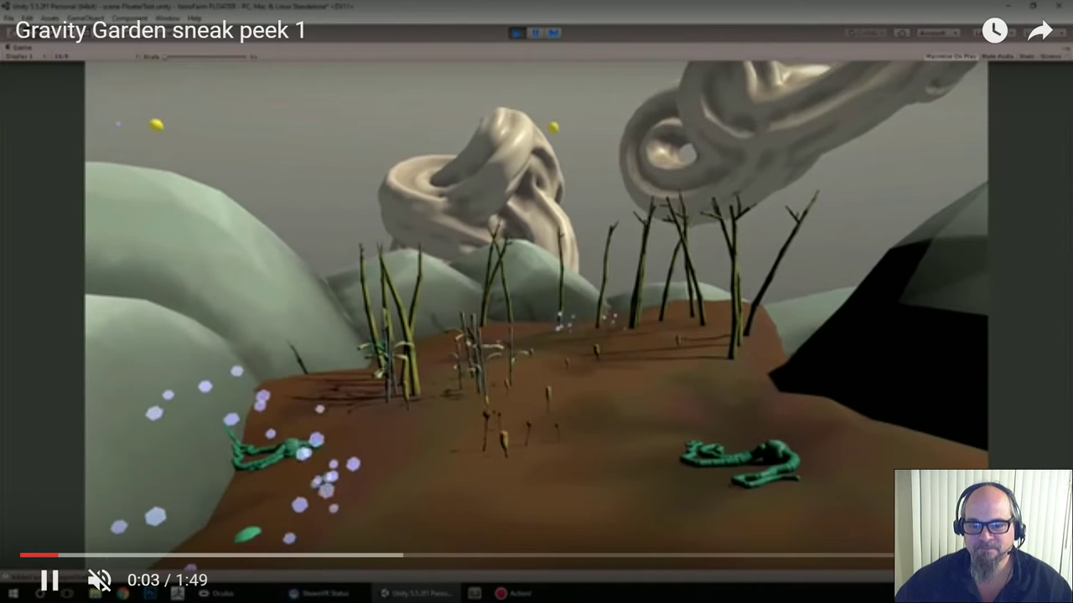
# Check twice whether ZBrush is responding again, returning to the Gravity Garden video page in Chrome
pyautogui.hotkey('alt', 'Tab')
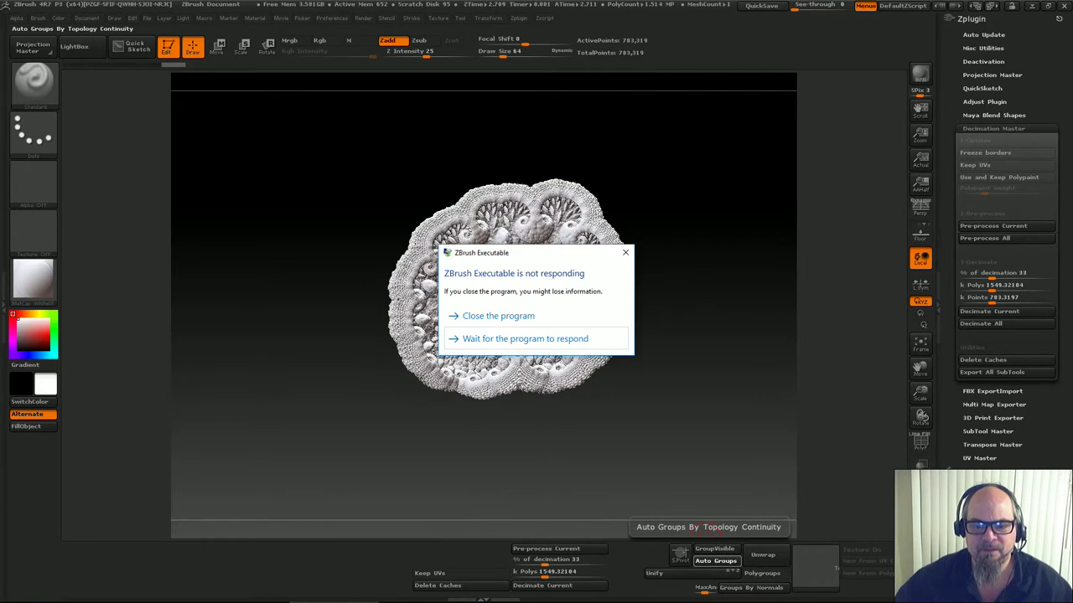
pyautogui.hotkey('alt', 'Tab')
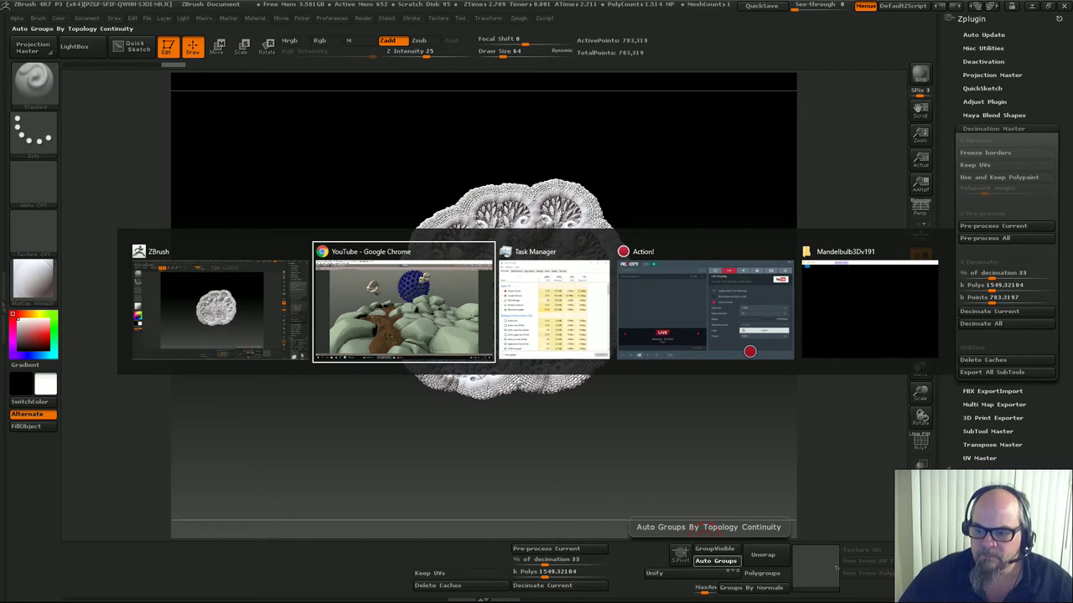
pyautogui.hotkey('alt', 'Tab')
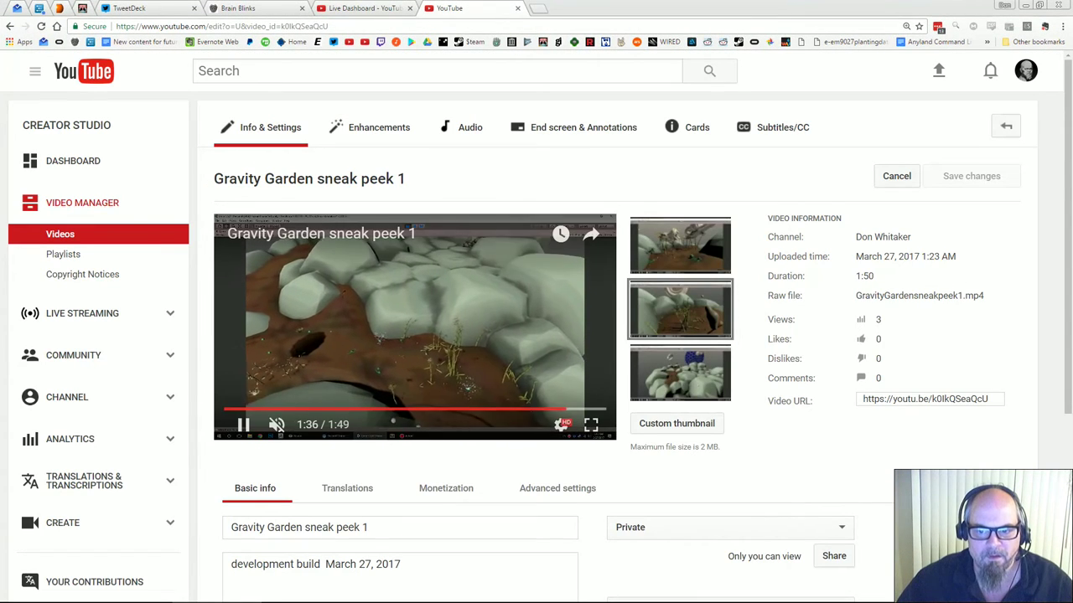
pyautogui.hotkey('alt', 'Tab')
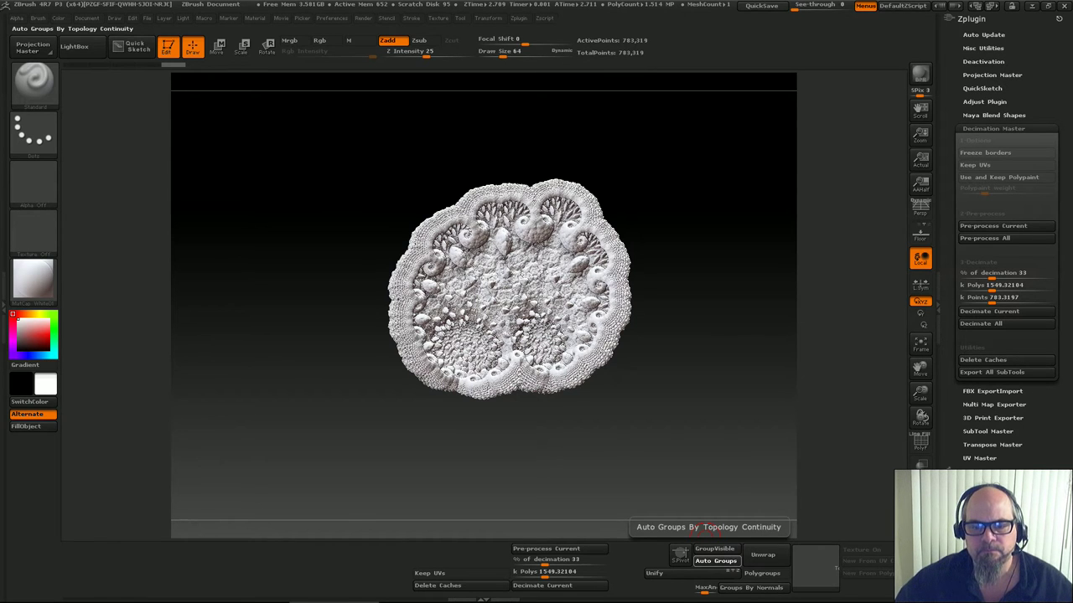
pyautogui.hotkey('alt', 'Tab')
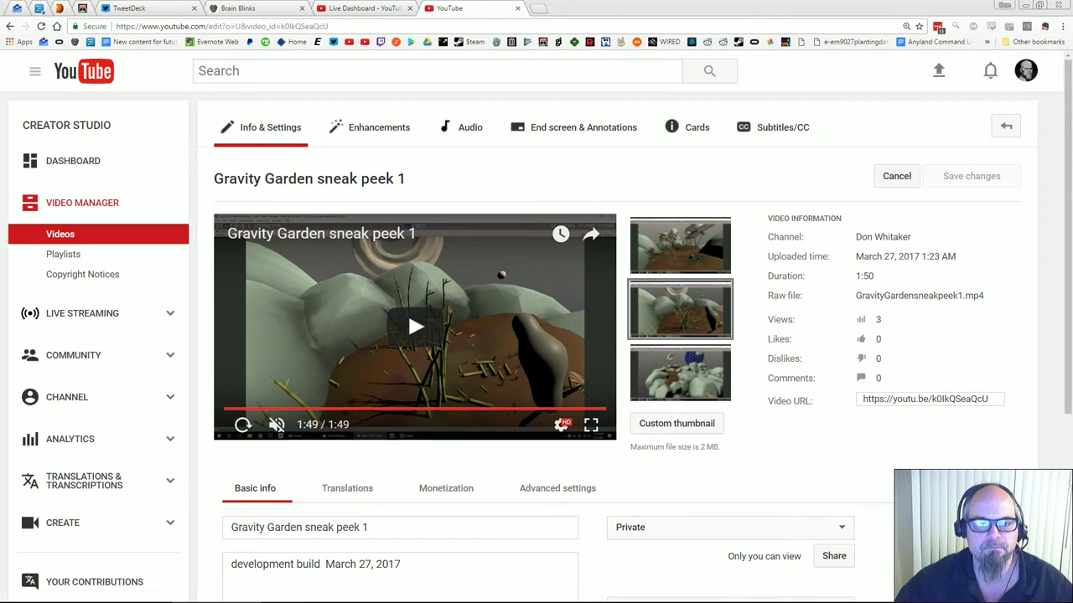
# Return to the Creator Studio dashboard and check the Live Dashboard's stream info, viewer analytics and live chat
pyautogui.click(73, 160)
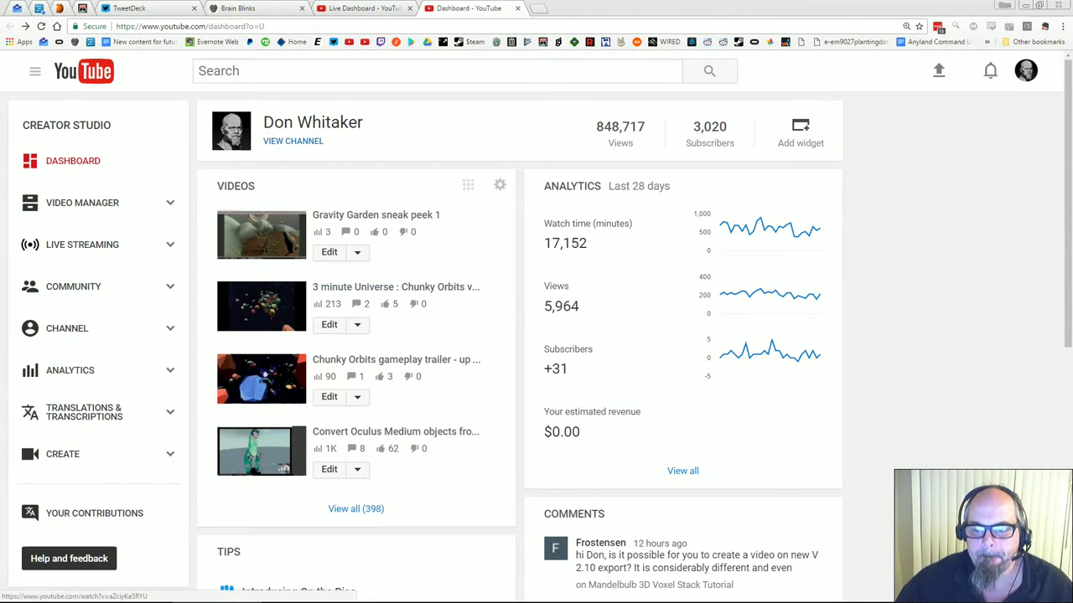
pyautogui.click(364, 9)
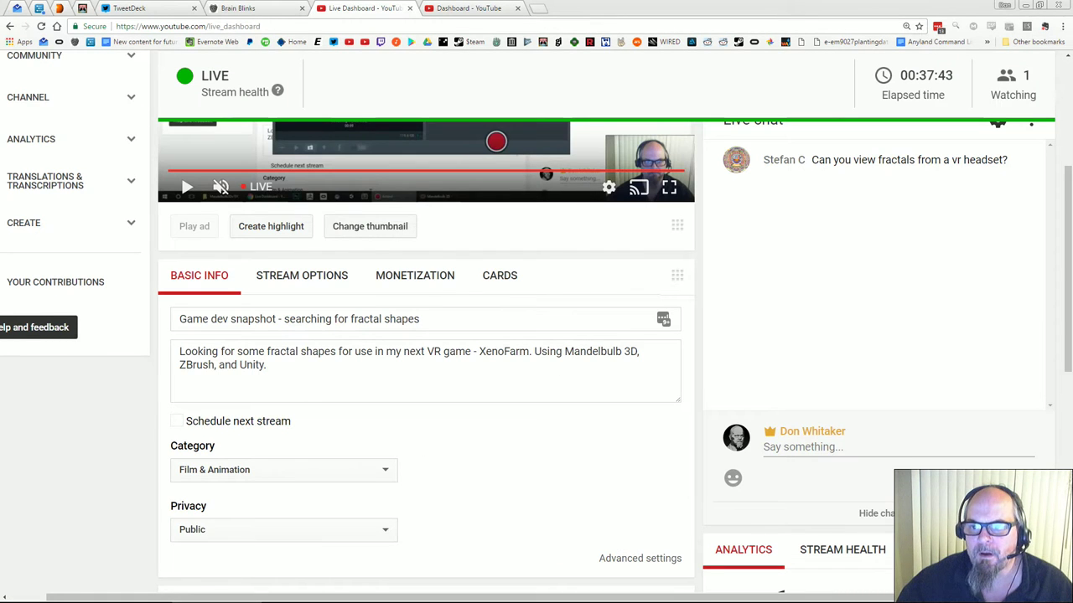
pyautogui.scroll(-3, 536, 335)
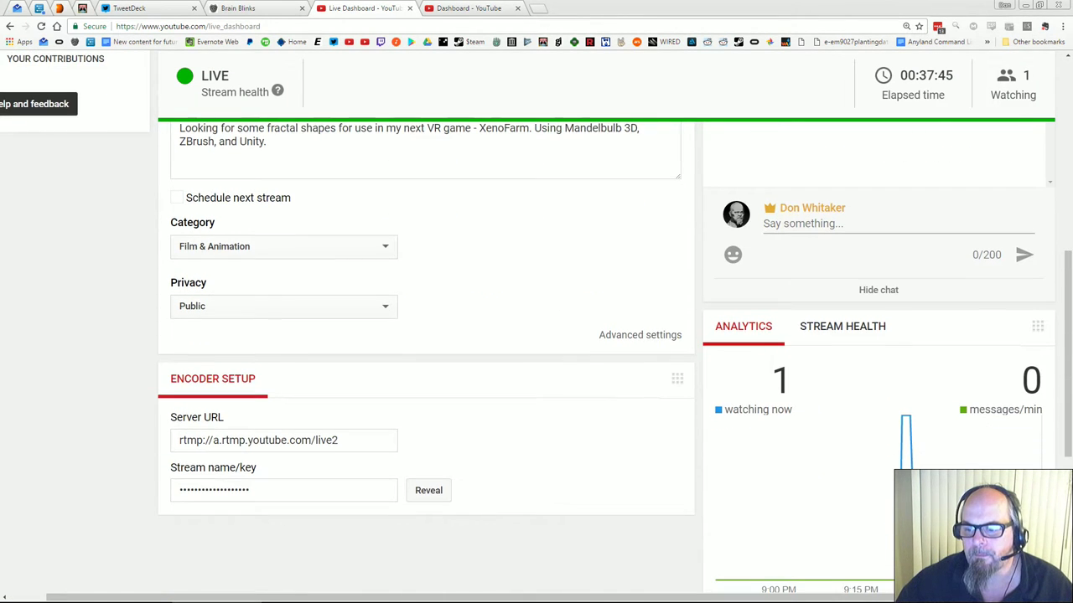
pyautogui.scroll(5, 536, 335)
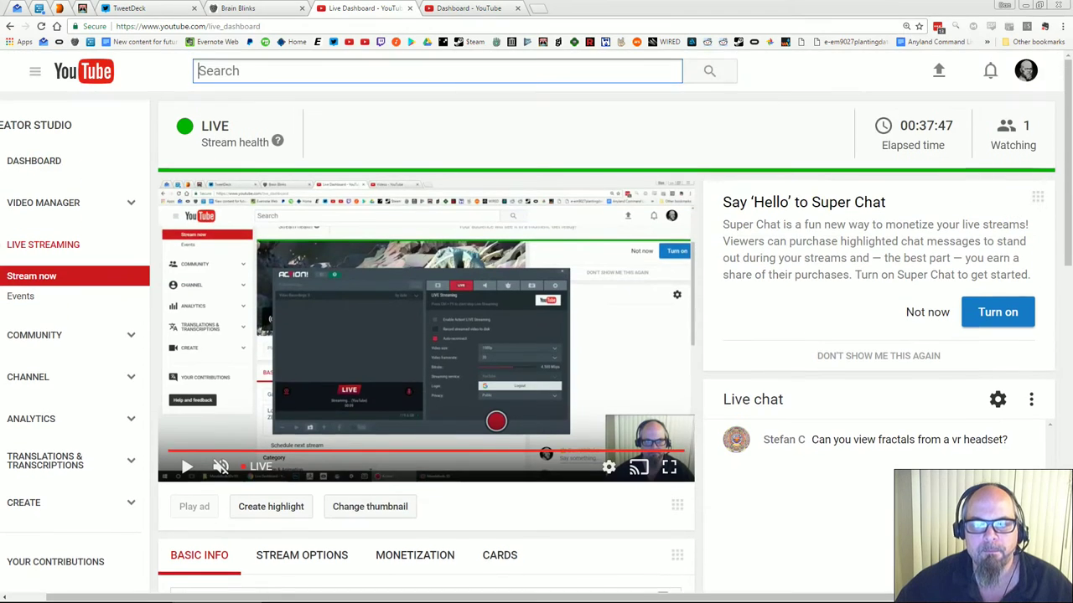
pyautogui.scroll(-2, 537, 336)
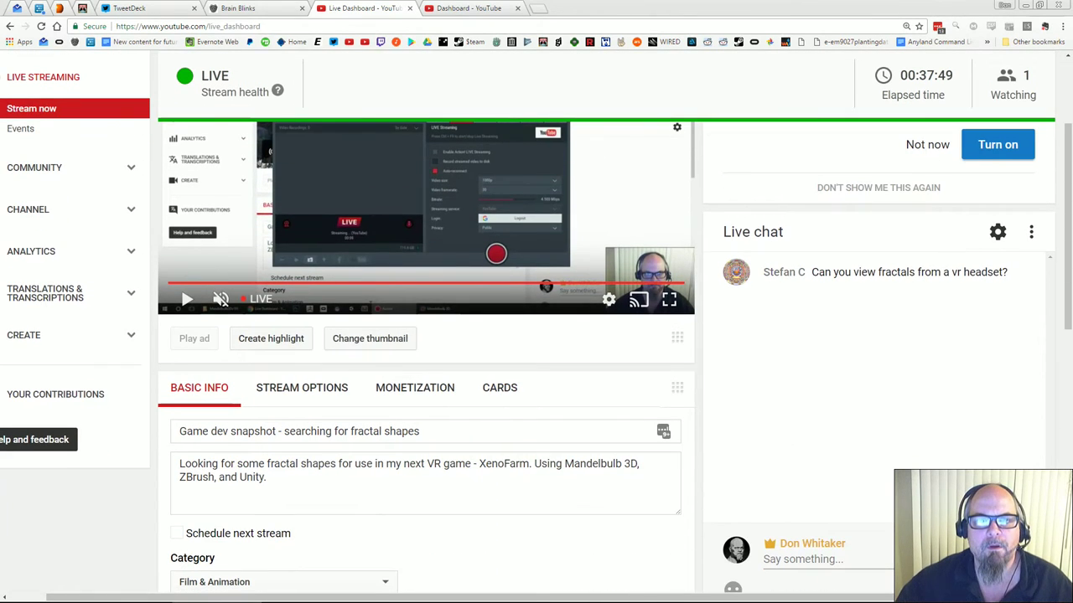
# Revisit the Creator Studio dashboard, check the mesh processing in ZBrush and return to the Live Dashboard in Chrome
pyautogui.click(468, 8)
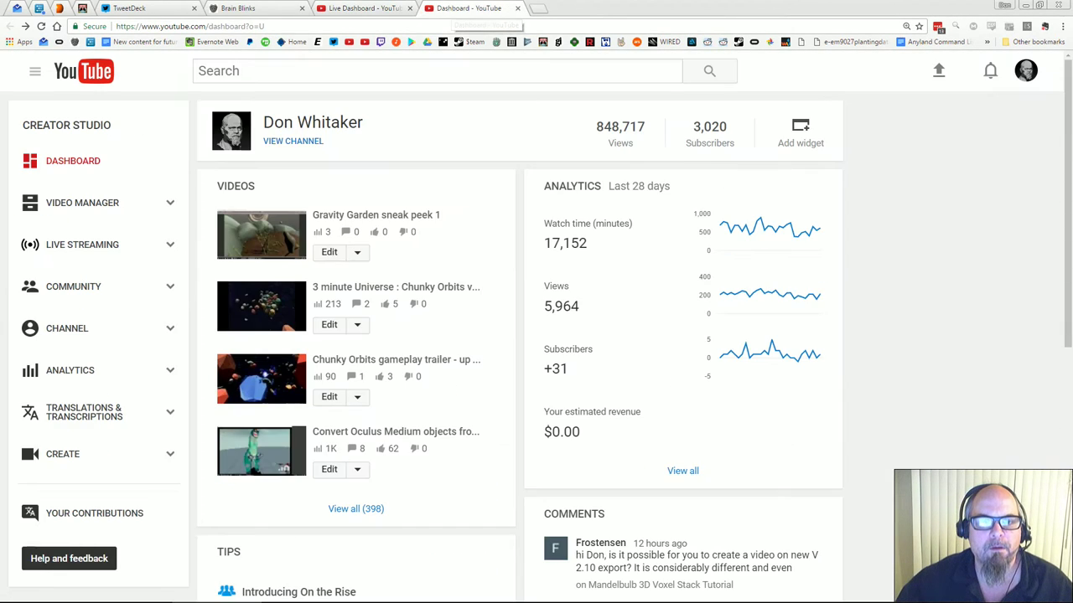
pyautogui.click(365, 8)
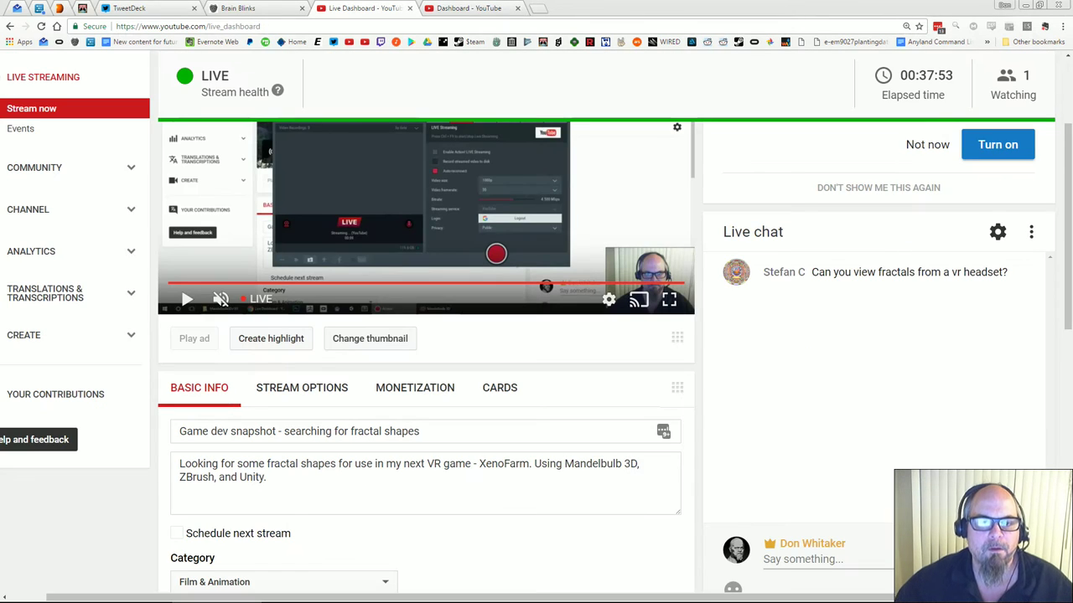
pyautogui.hotkey('alt', 'Tab')
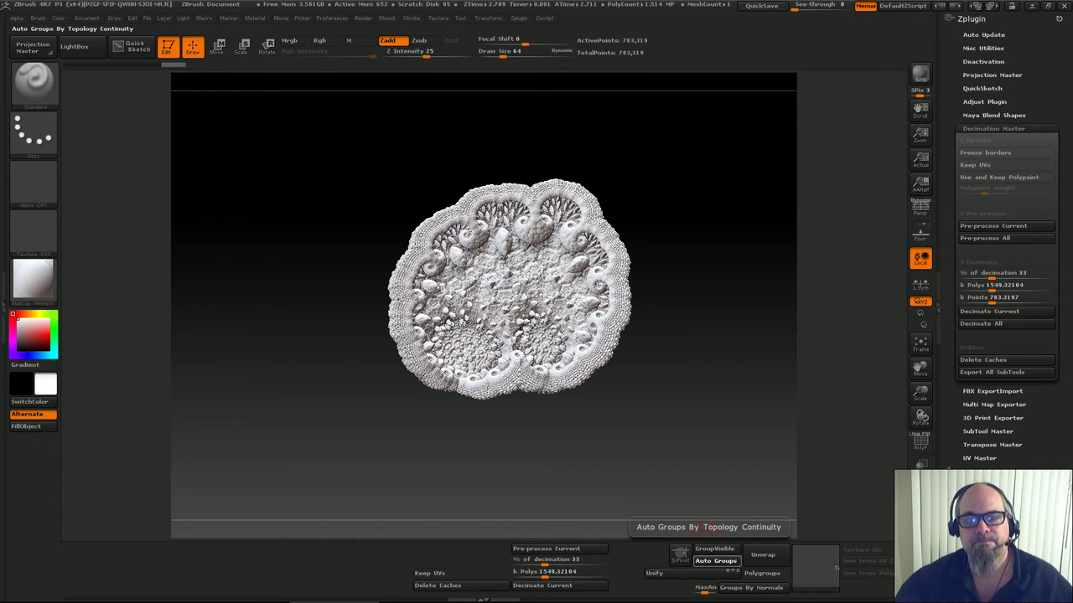
pyautogui.hotkey('alt', 'Tab')
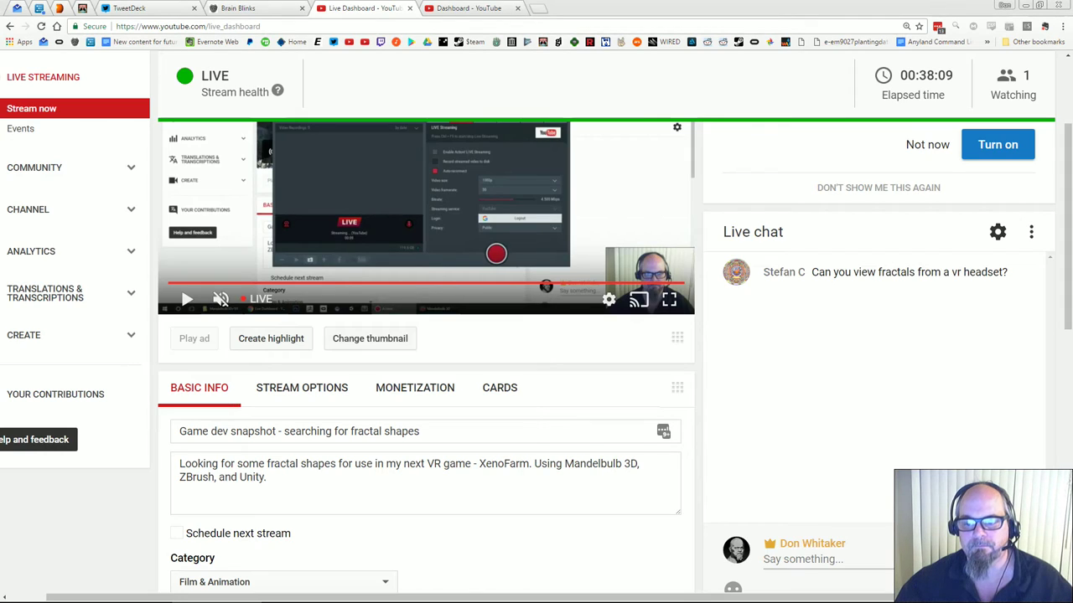
# Check the Live Dashboard's stream info and chat, the Creator Studio dashboard and the mesh processing in ZBrush, returning to Chrome
pyautogui.scroll(-3, 427, 336)
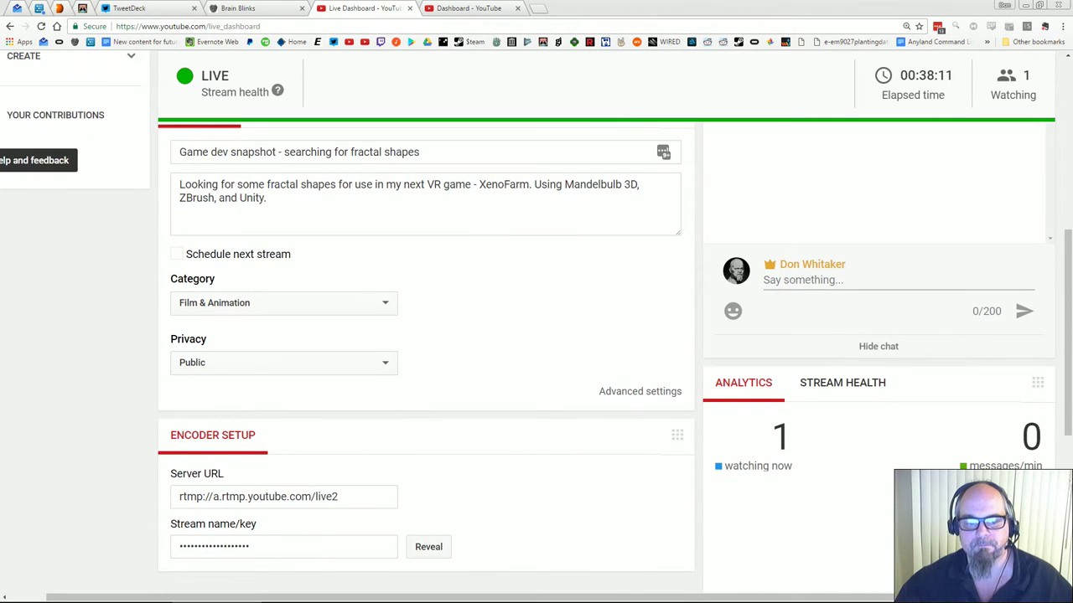
pyautogui.scroll(4, 428, 336)
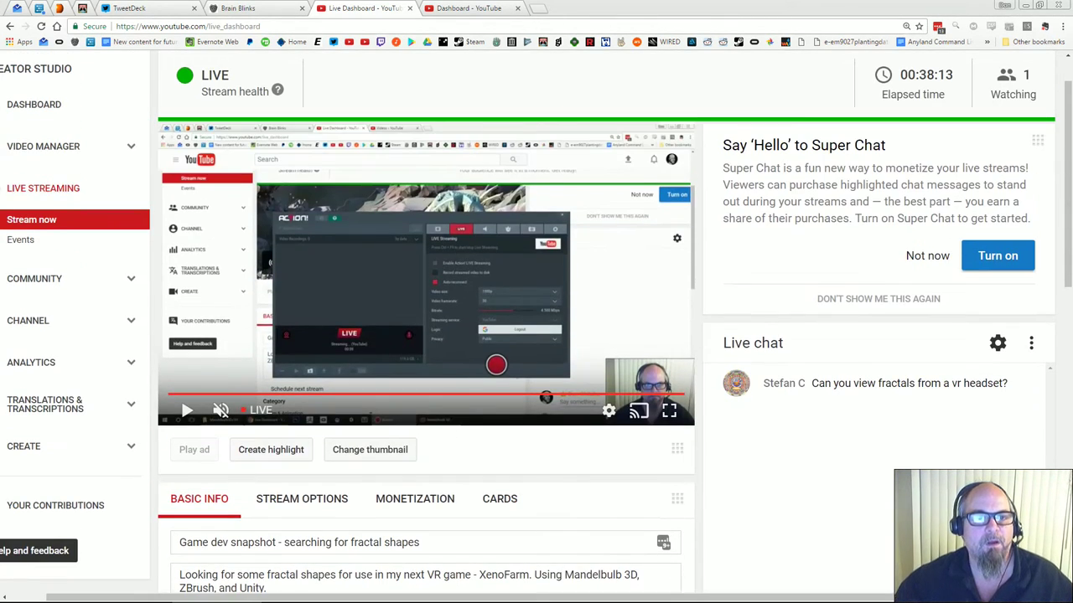
pyautogui.click(465, 8)
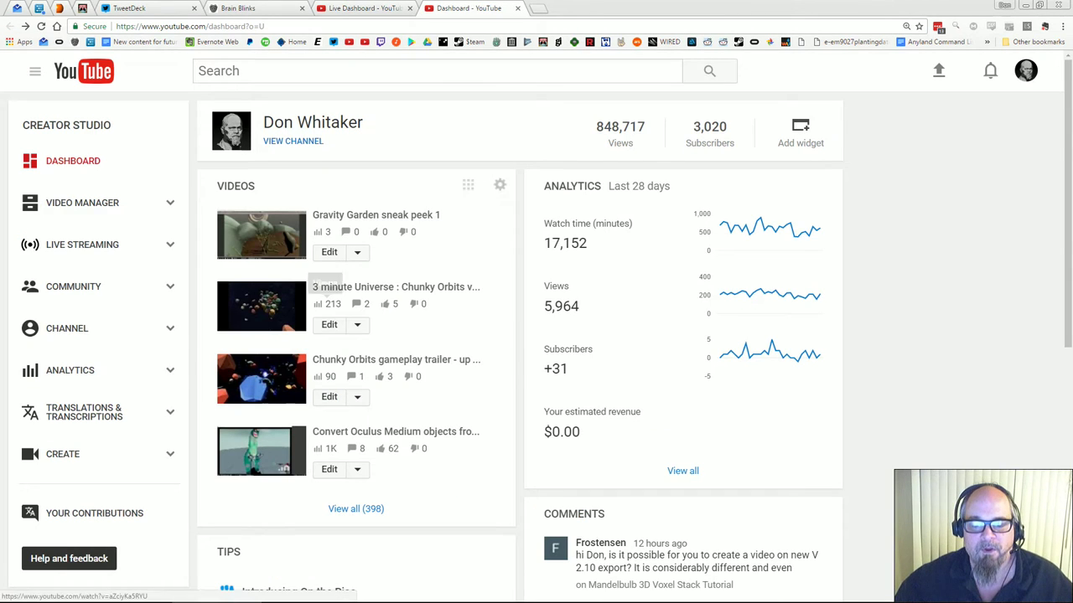
pyautogui.hotkey('alt', 'Tab')
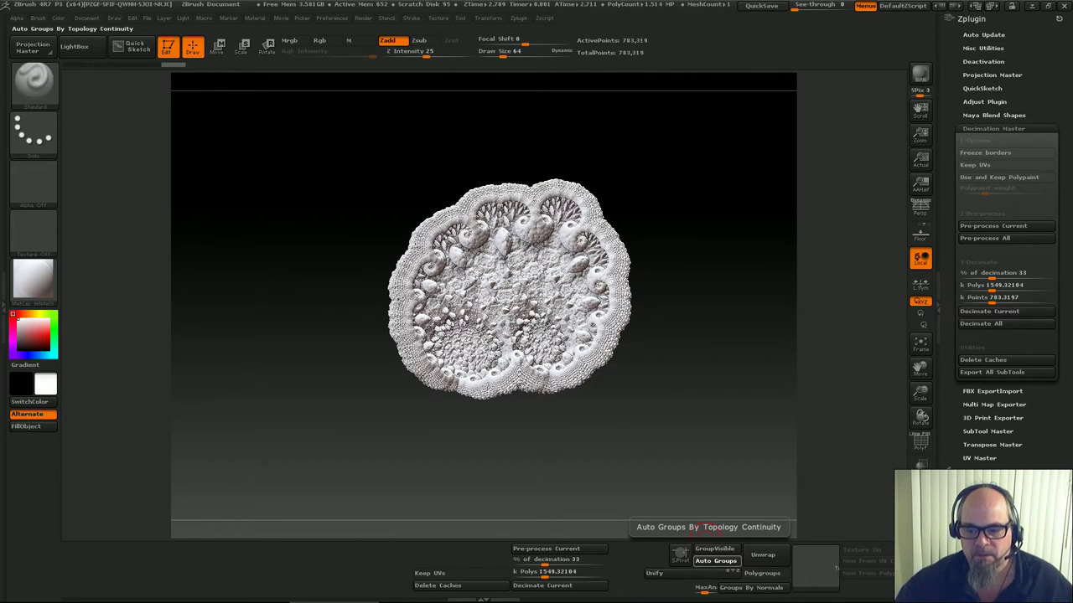
pyautogui.hotkey('alt', 'Tab')
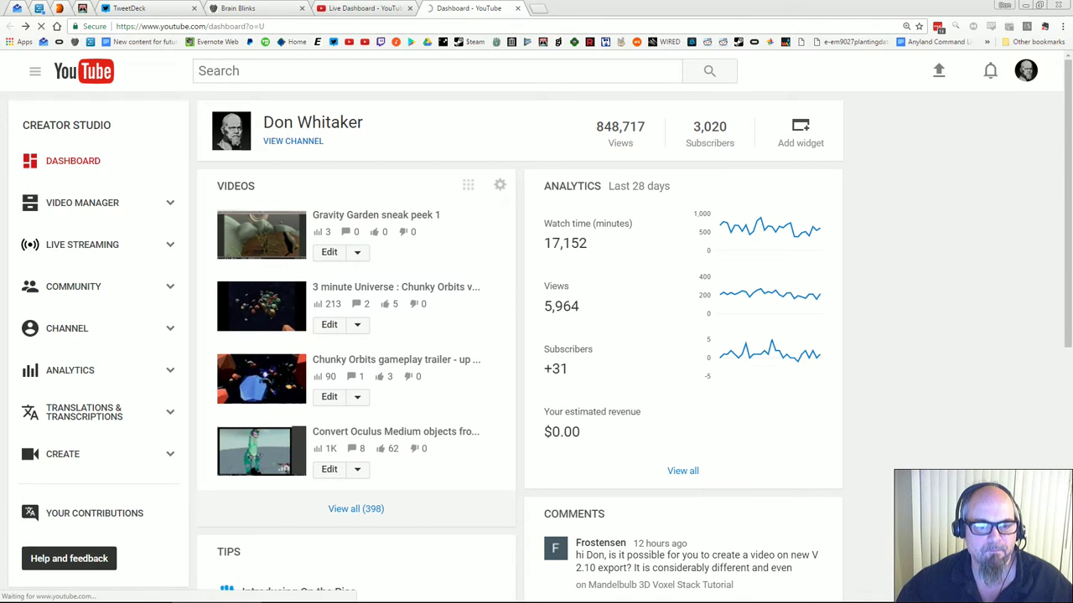
# Open the full list of uploaded videos and play "3 minute Universe : Chunky Orbits v1.0 trailer" full screen
pyautogui.click(355, 509)
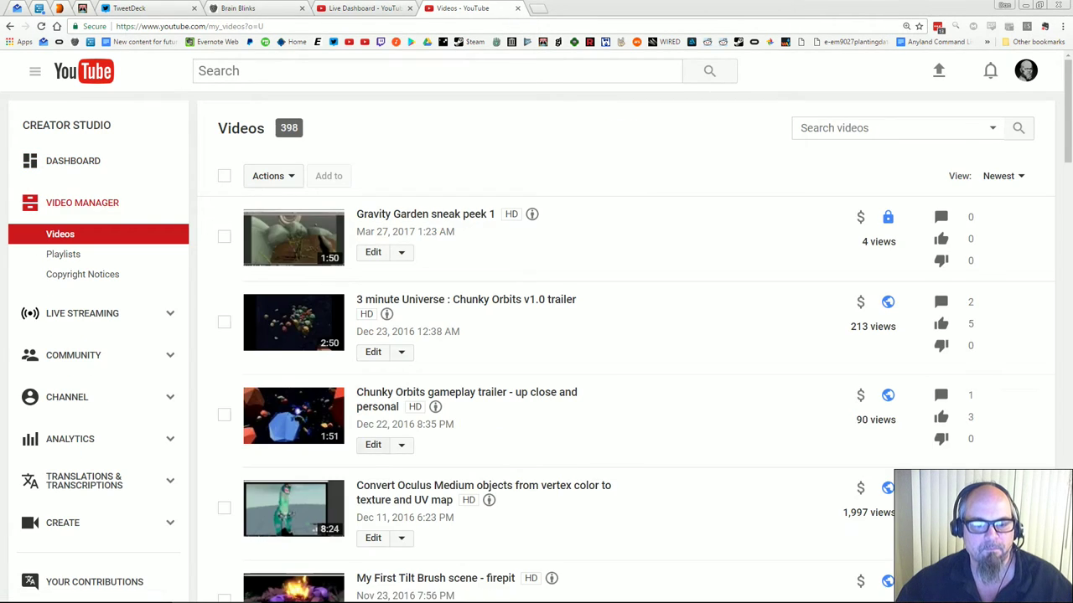
pyautogui.scroll(-2, 470, 345)
pyautogui.scroll(-1, 469, 345)
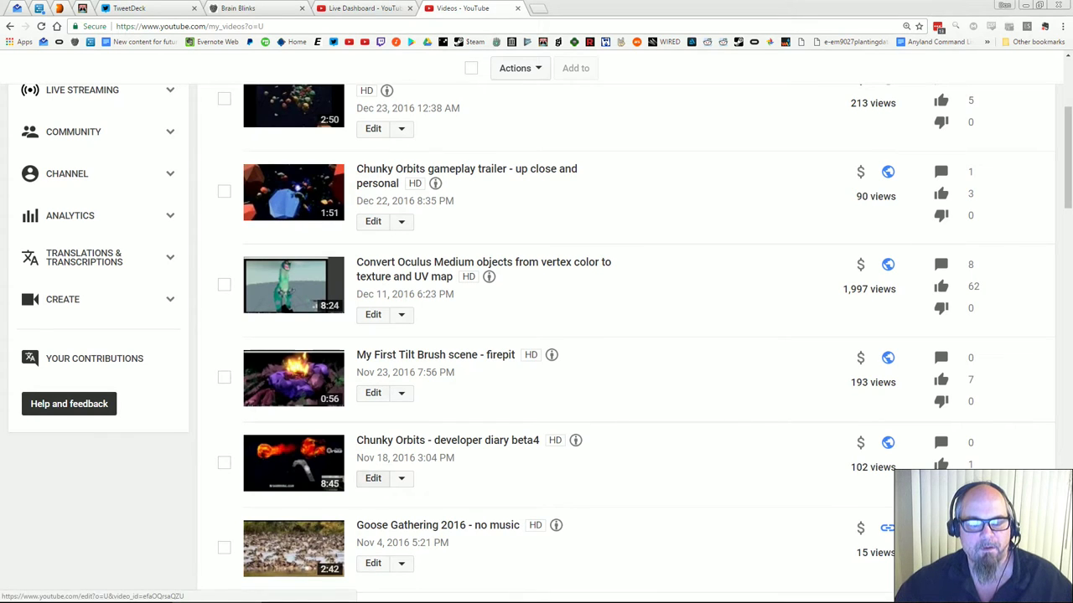
pyautogui.scroll(2, 470, 345)
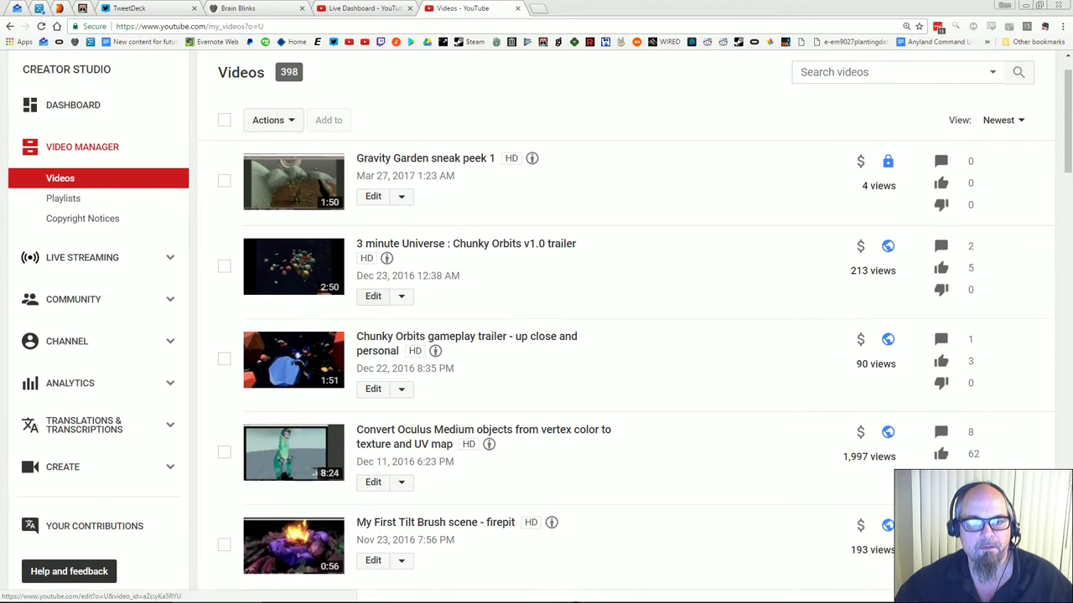
pyautogui.click(293, 266)
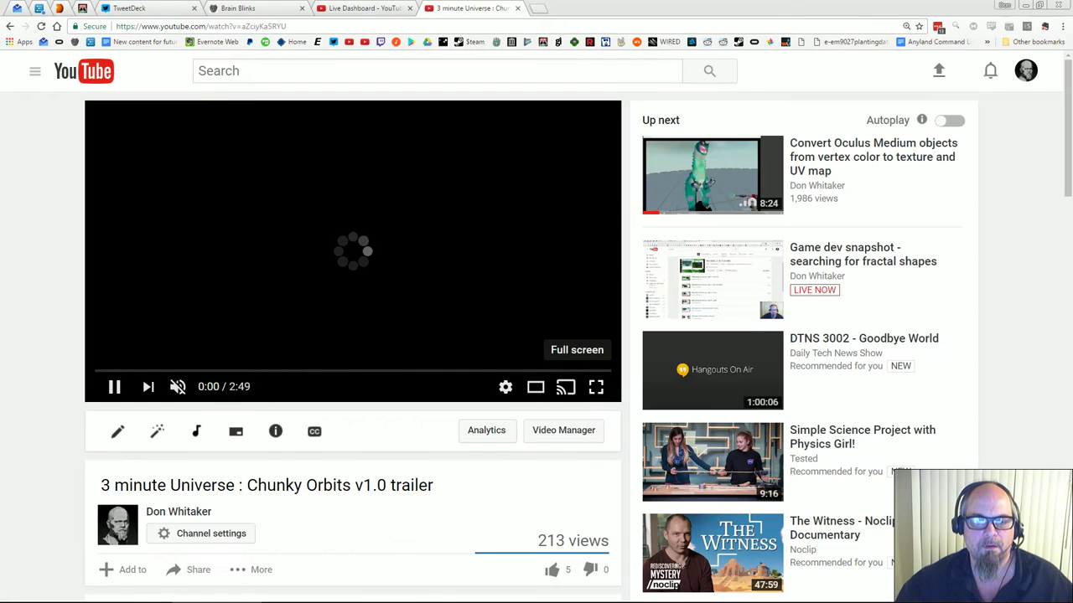
pyautogui.click(596, 385)
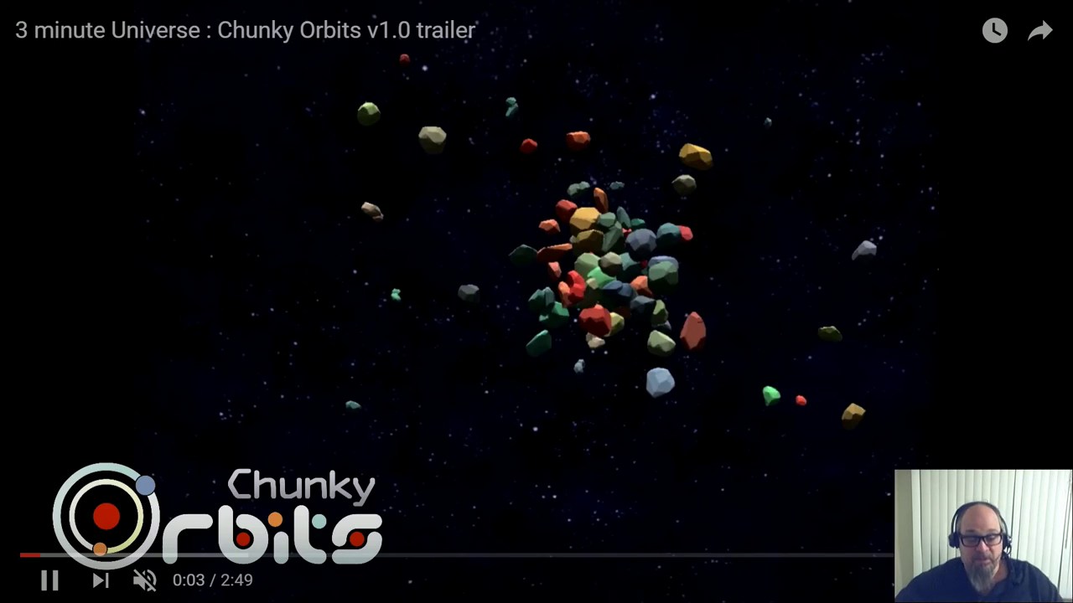
# Check ZBrush among the open windows during the trailer, leave full screen and return to the uploaded videos list
pyautogui.hotkey('alt', 'Tab')
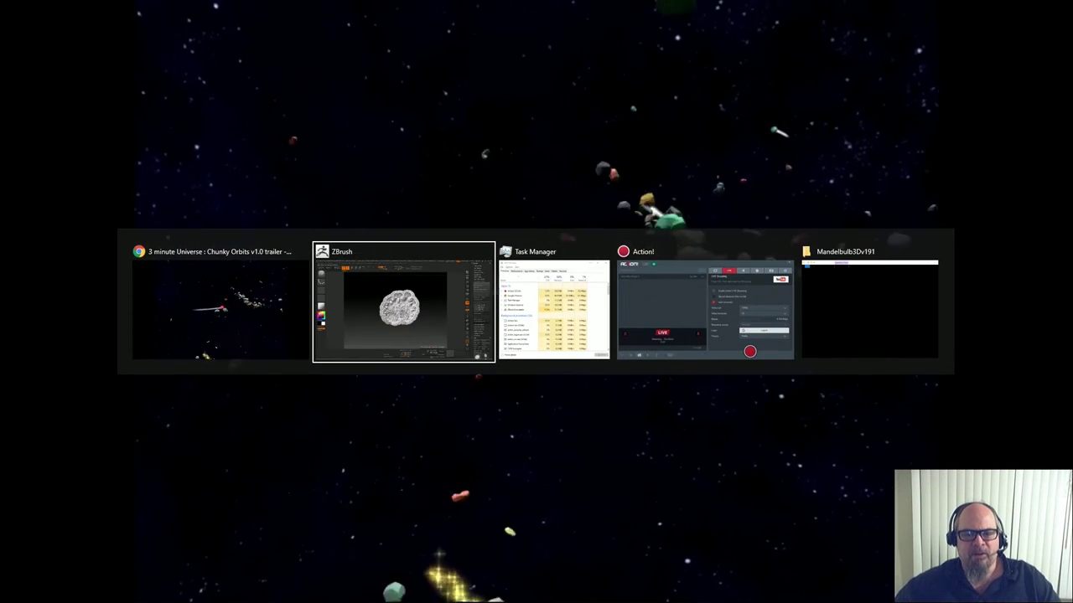
pyautogui.hotkey('alt', 'Tab')
pyautogui.hotkey('alt', 'Tab')
pyautogui.hotkey('alt', 'Tab')
pyautogui.hotkey('alt', 'Tab')
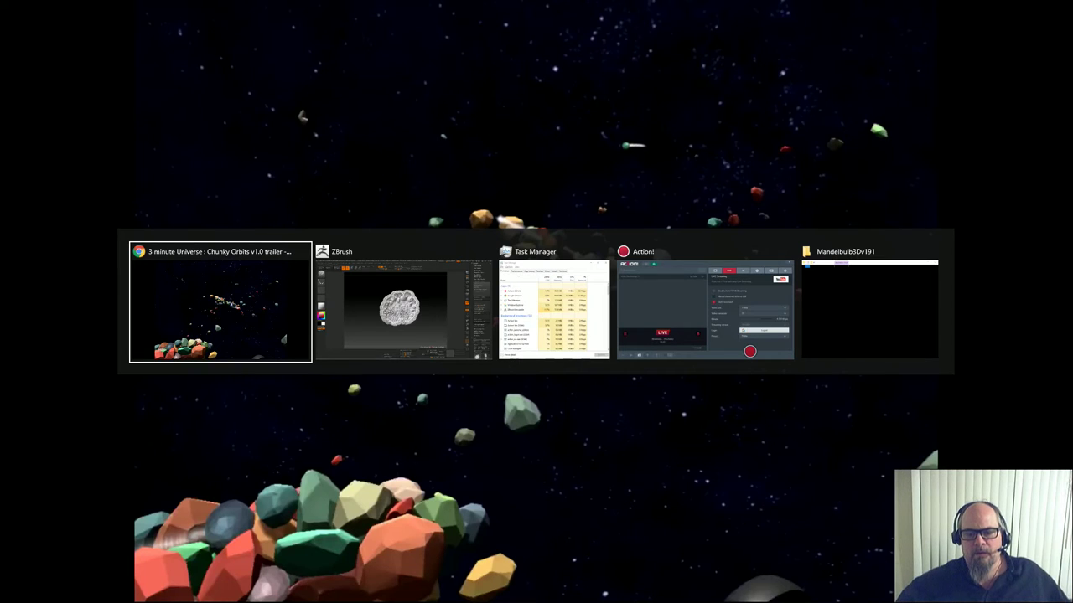
pyautogui.hotkey('alt', 'Tab')
pyautogui.press('Escape')
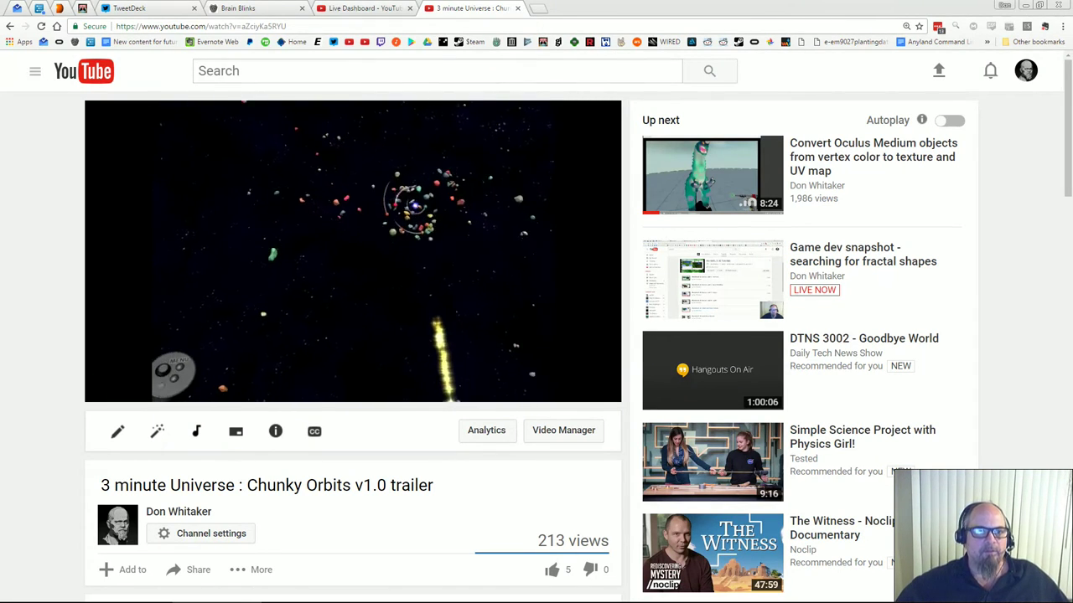
pyautogui.click(10, 25)
# Review the Live Dashboard's viewer analytics and chat, and check whether ZBrush is responding again
pyautogui.click(365, 8)
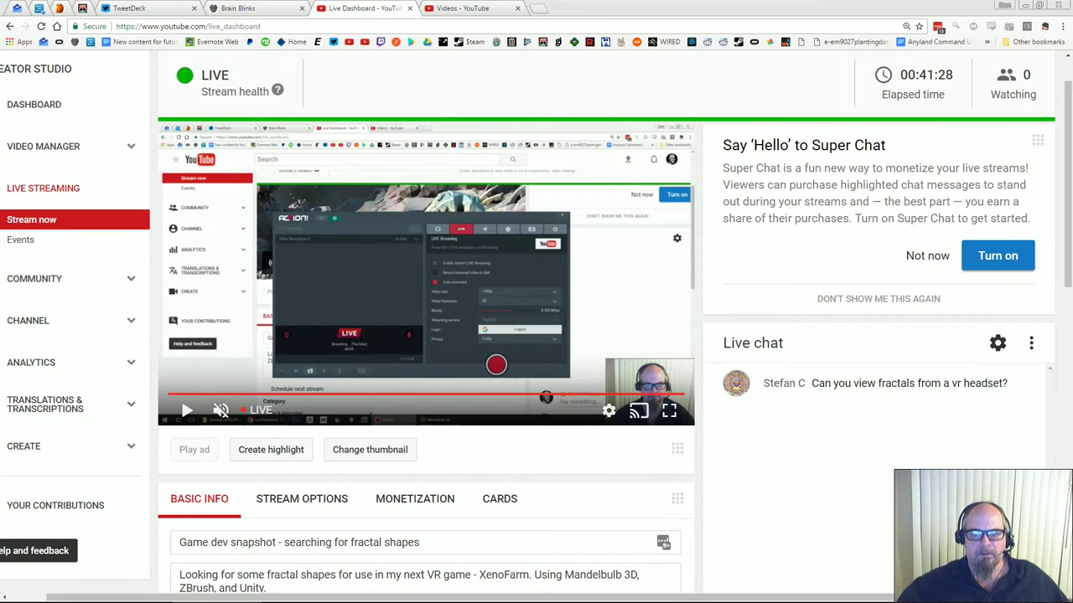
pyautogui.scroll(-4, 536, 335)
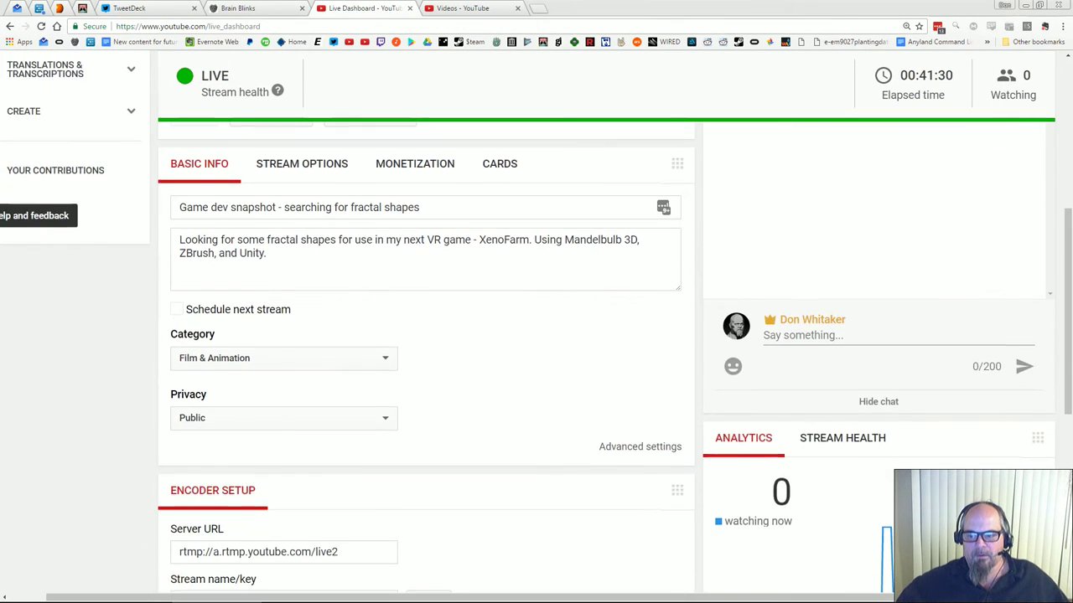
pyautogui.scroll(2, 536, 335)
pyautogui.scroll(-1, 536, 335)
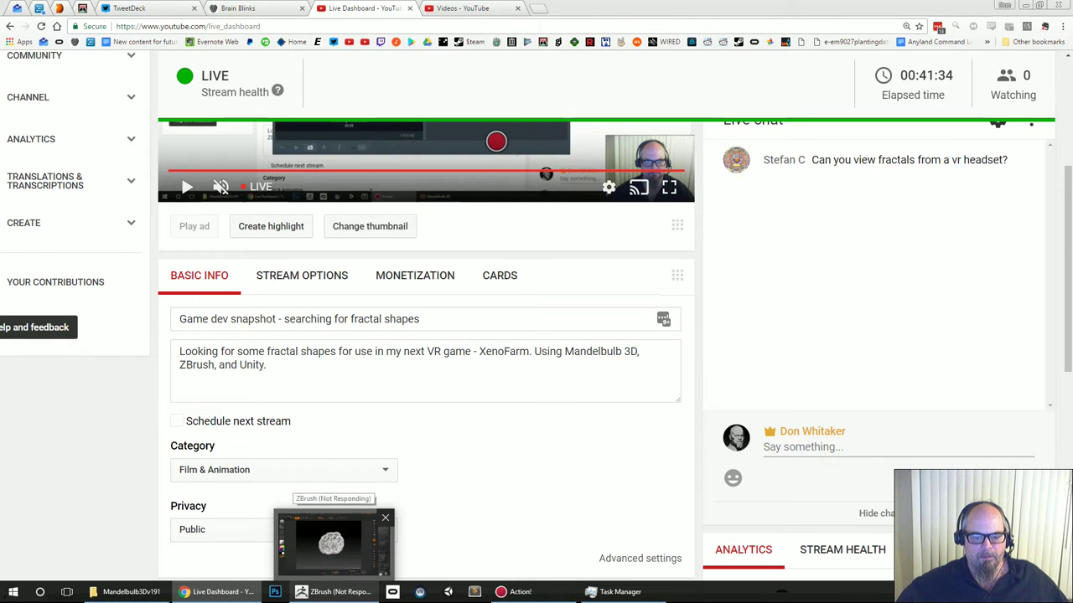
pyautogui.click(335, 592)
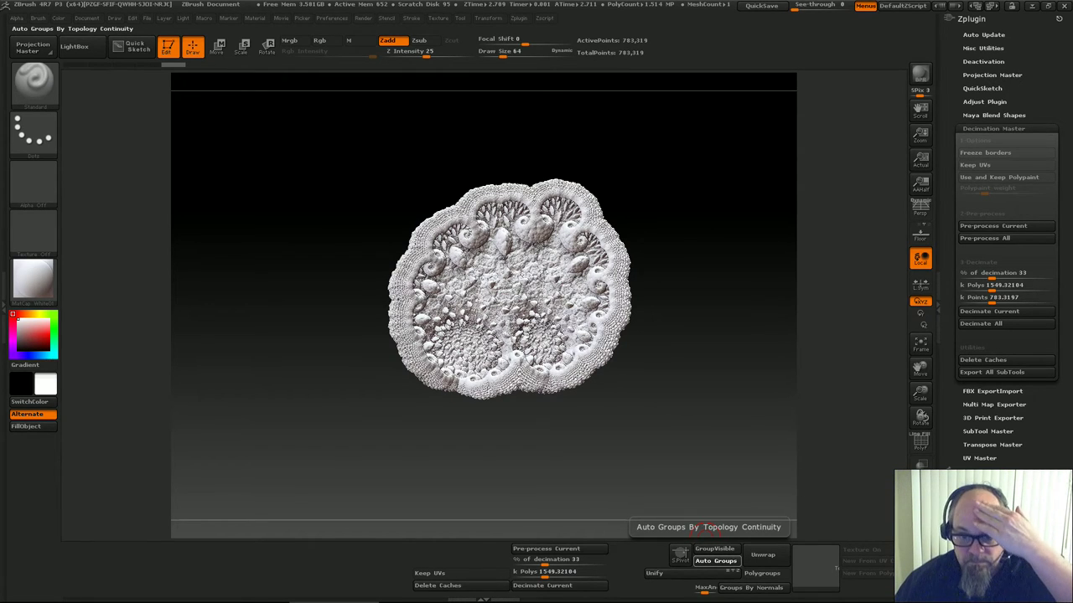
# Return to Chrome, find the "Water Sprite" video among the older uploads and play it full screen
pyautogui.hotkey('alt', 'Tab')
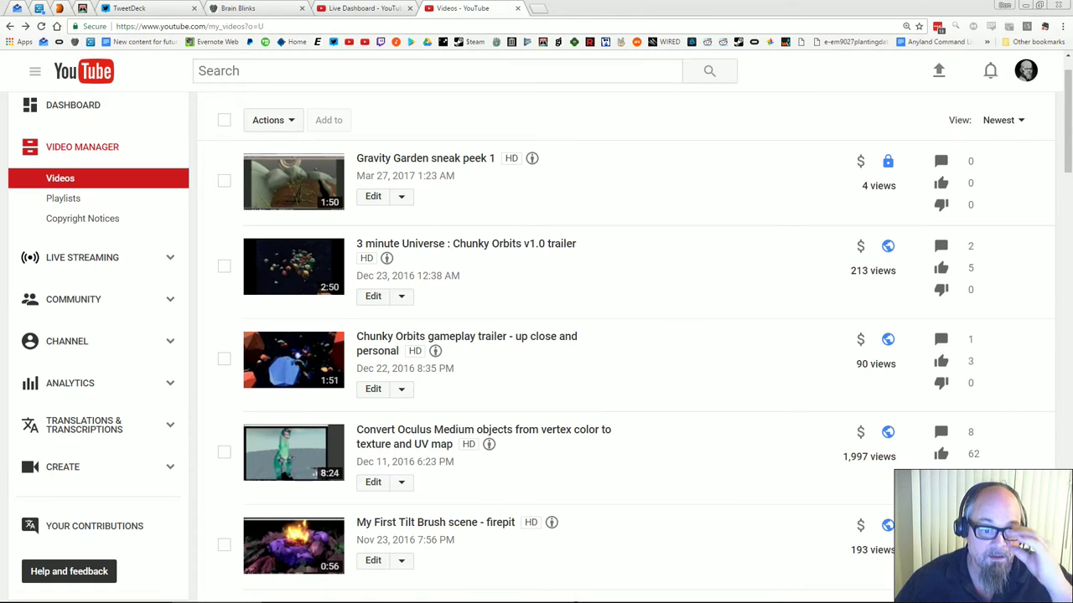
pyautogui.scroll(-3, 536, 335)
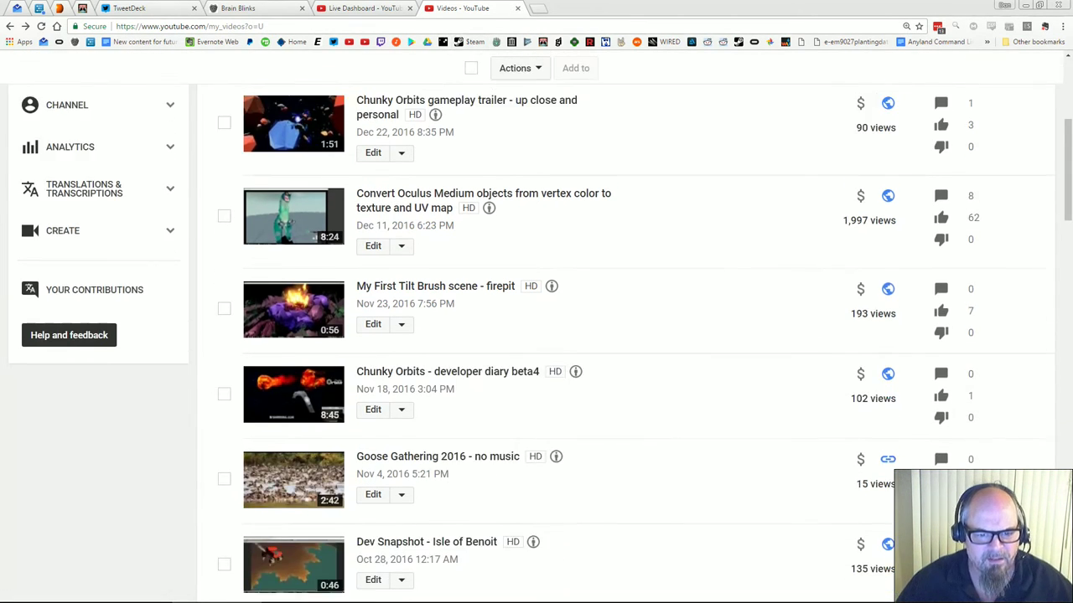
pyautogui.scroll(-3, 536, 336)
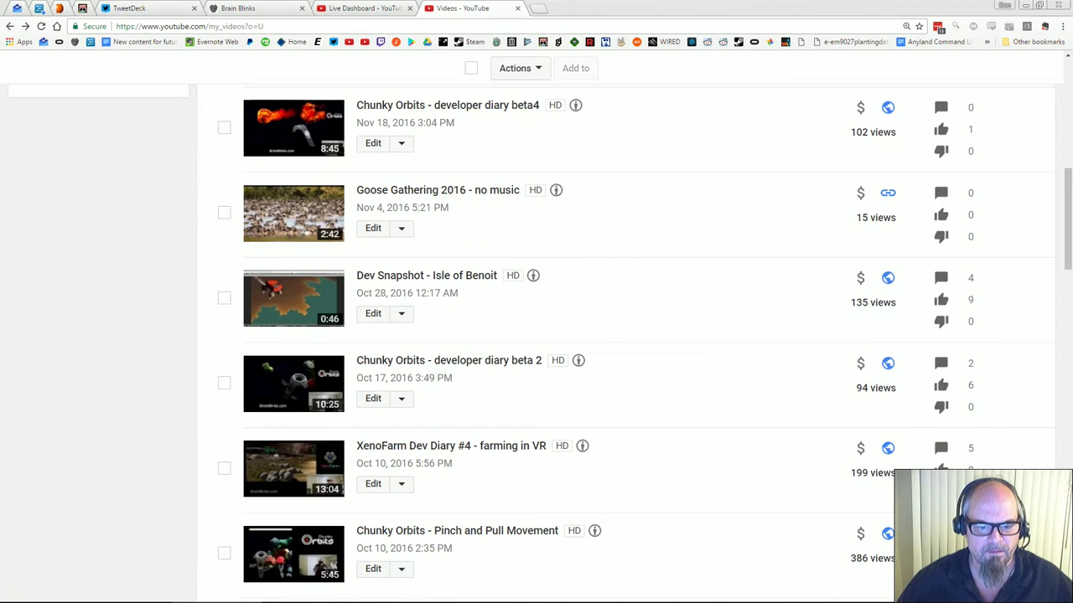
pyautogui.scroll(-3, 536, 335)
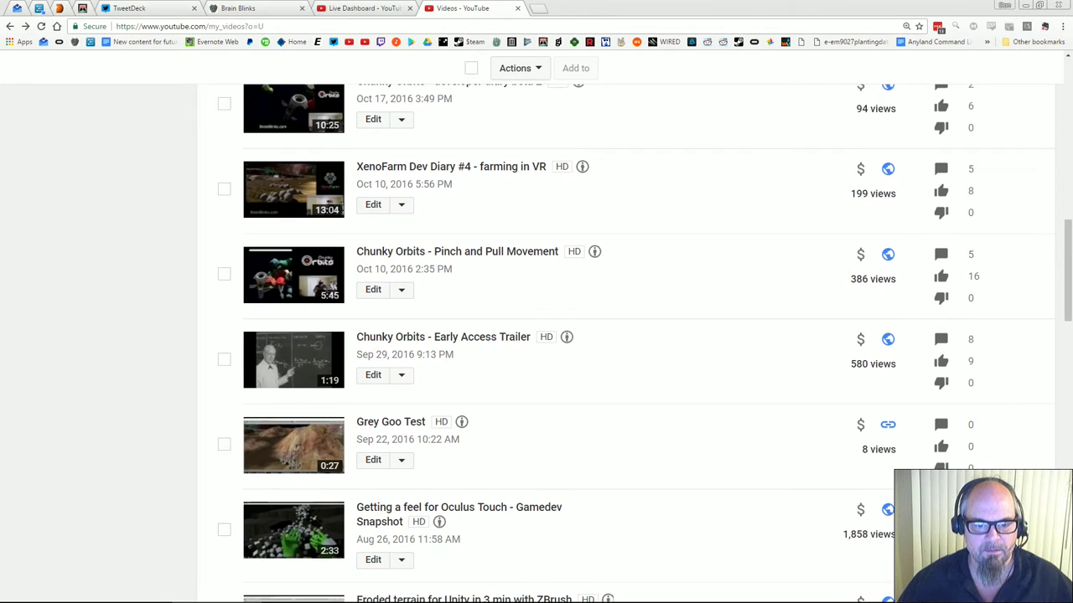
pyautogui.scroll(-3, 536, 336)
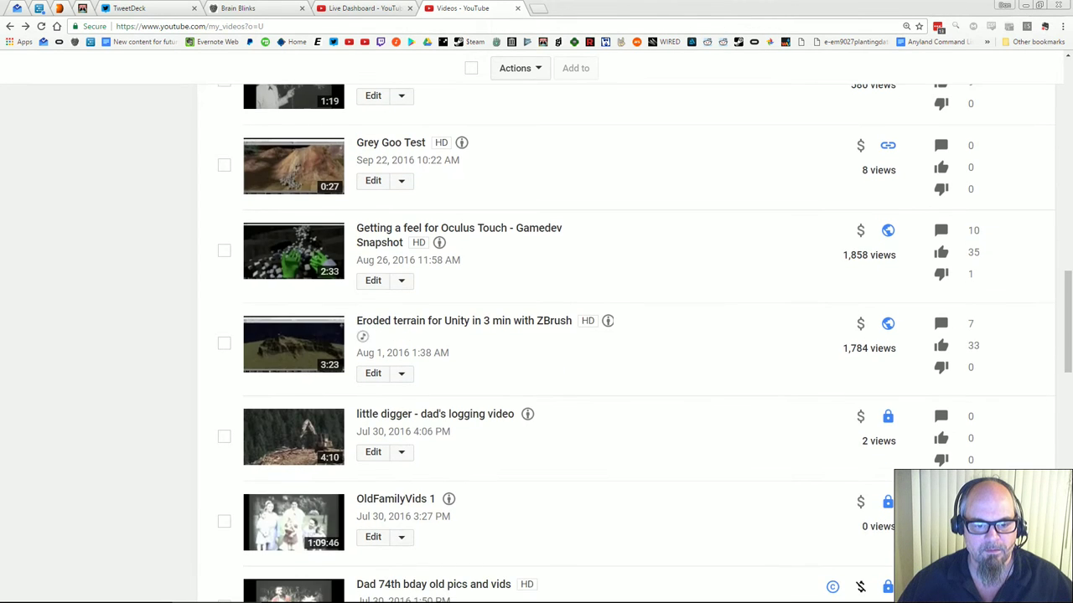
pyautogui.scroll(-3, 536, 335)
pyautogui.scroll(-3, 536, 335)
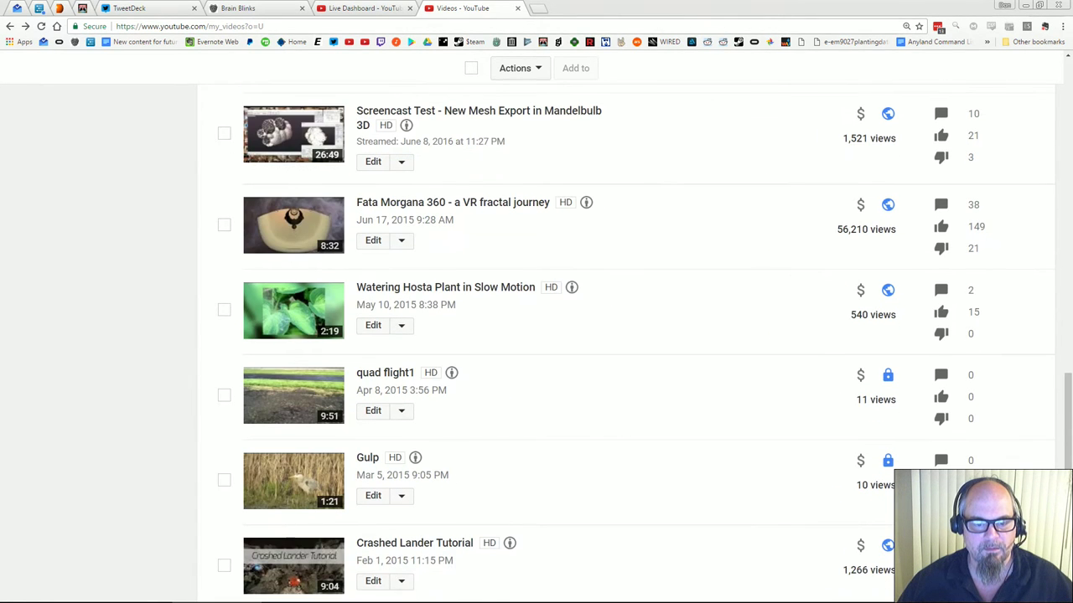
pyautogui.scroll(-3, 537, 335)
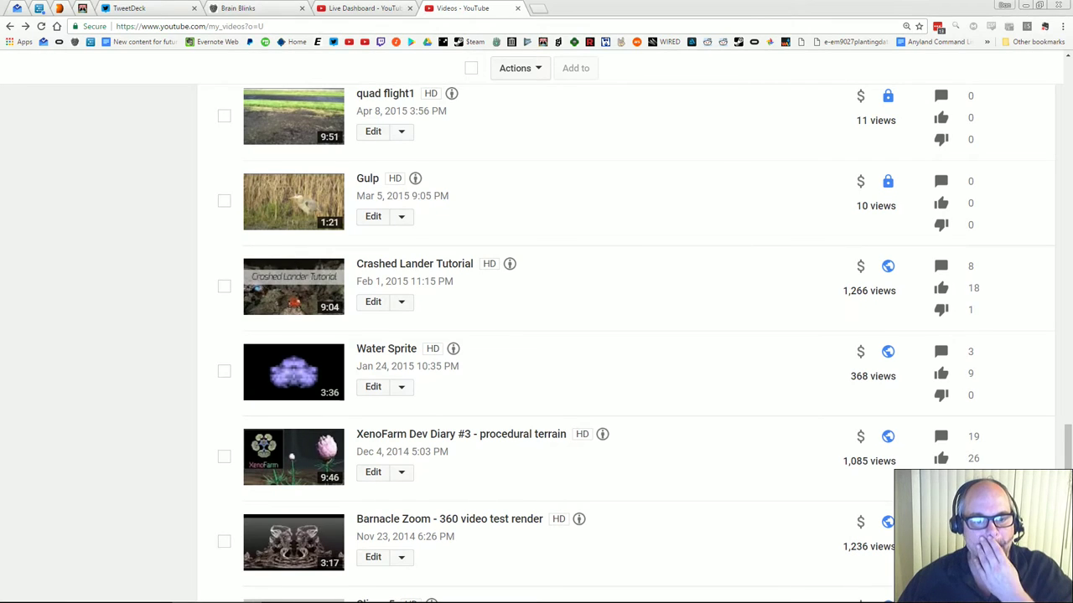
pyautogui.click(386, 348)
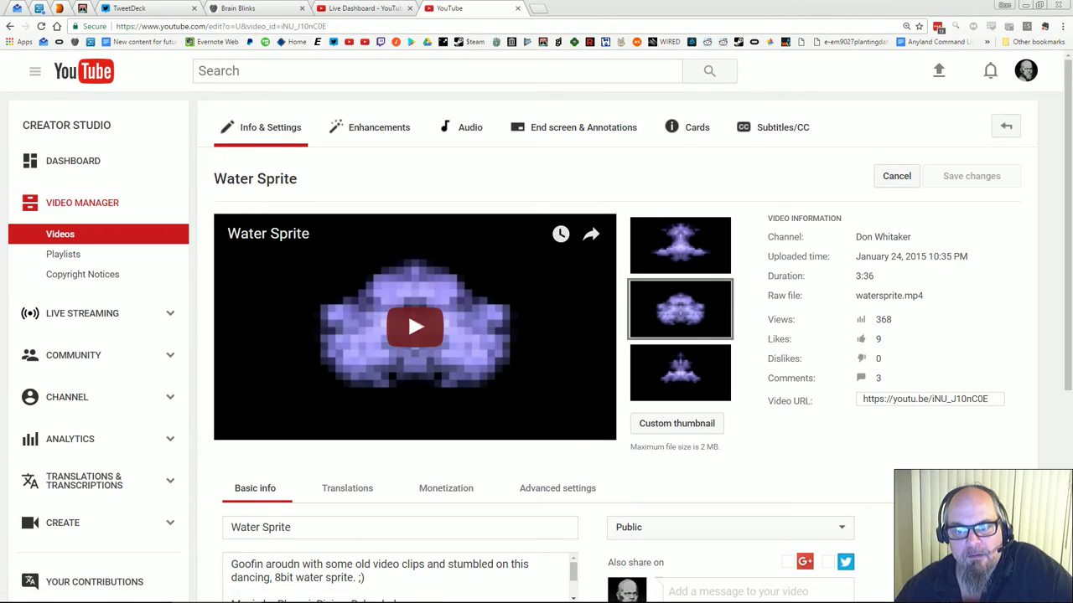
pyautogui.click(415, 327)
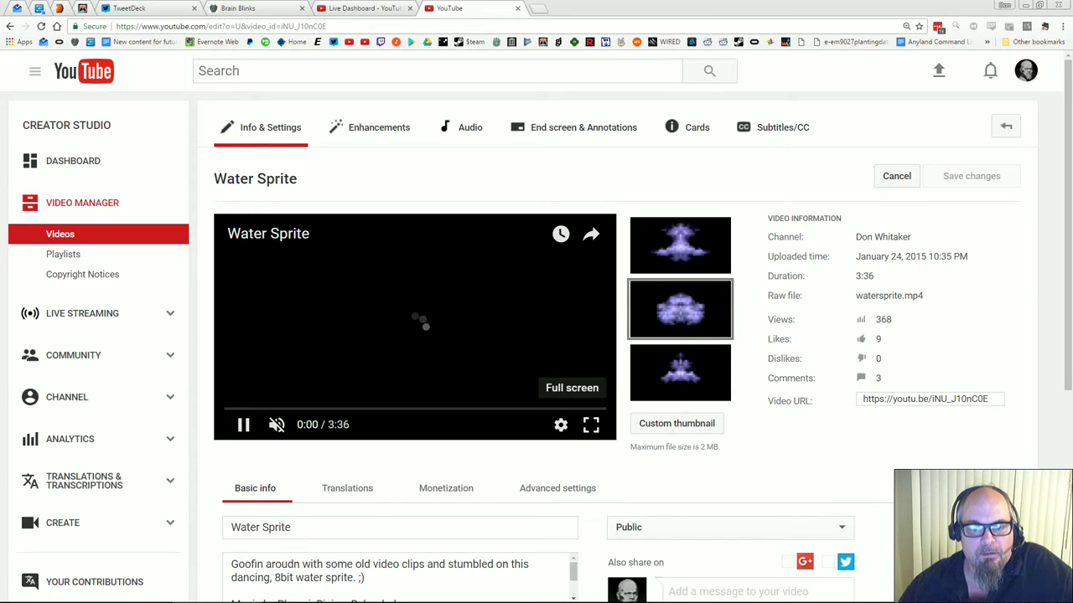
pyautogui.click(595, 425)
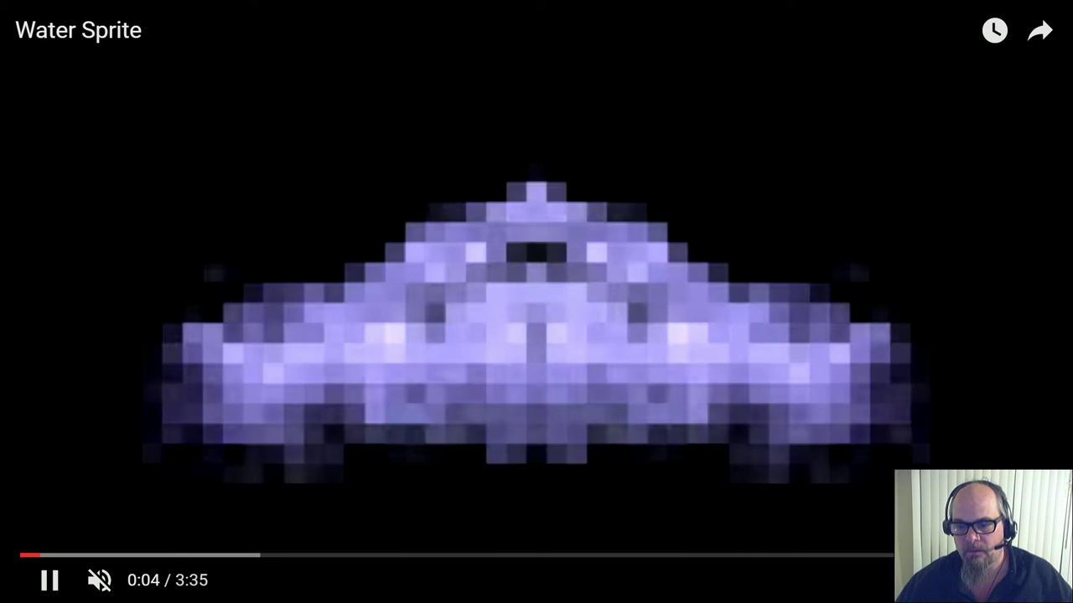
# Switch to ZBrush, rotate the rock mesh and toggle the PolyFrame display to inspect its polygroups
pyautogui.hotkey('alt', 'Tab')
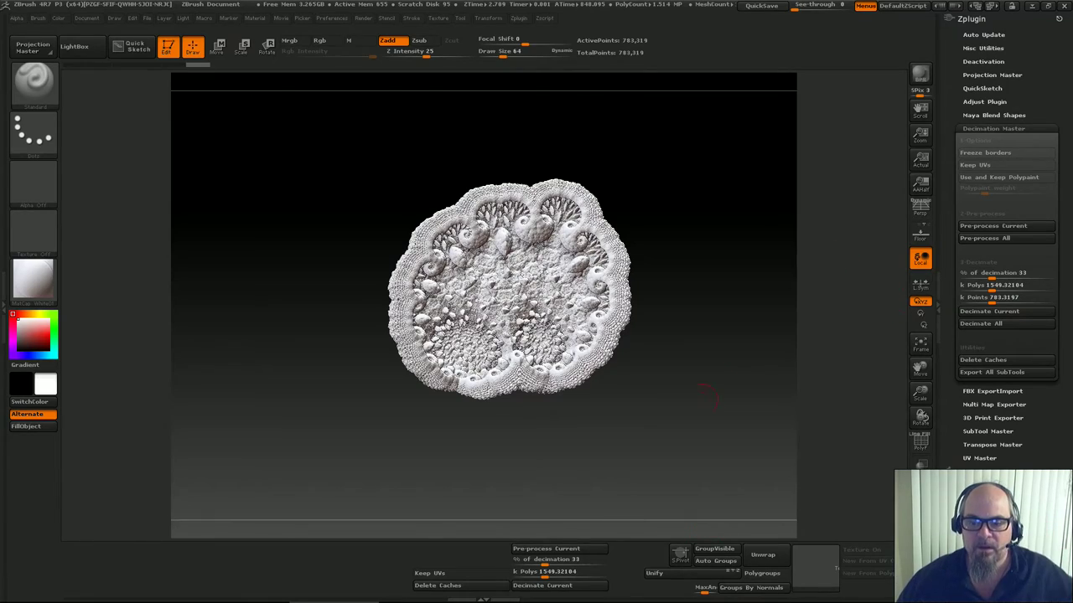
pyautogui.hotkey('alt', 'Tab')
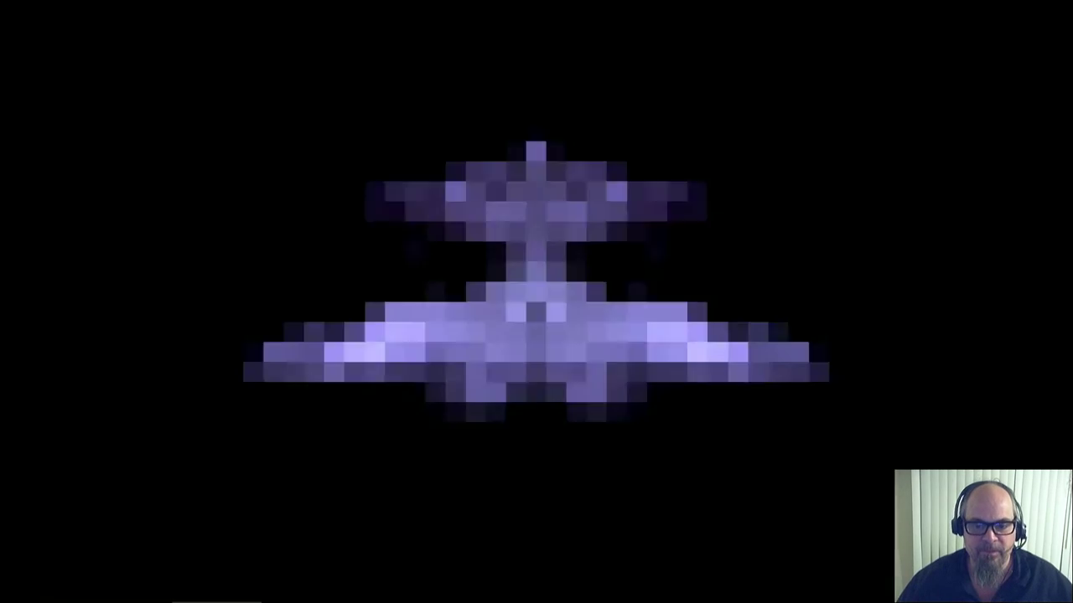
pyautogui.hotkey('alt', 'Tab')
pyautogui.moveTo(738, 320)
pyautogui.mouseDown()
pyautogui.moveTo(612, 327)
pyautogui.moveTo(746, 335)
pyautogui.moveTo(729, 340)
pyautogui.mouseUp()
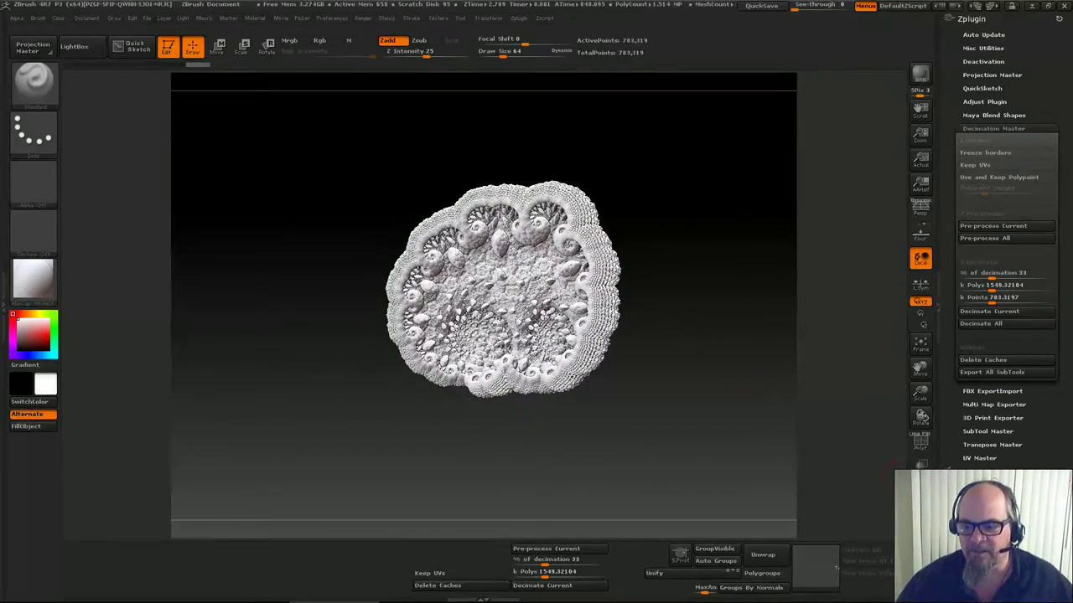
pyautogui.click(920, 442)
pyautogui.click(920, 442)
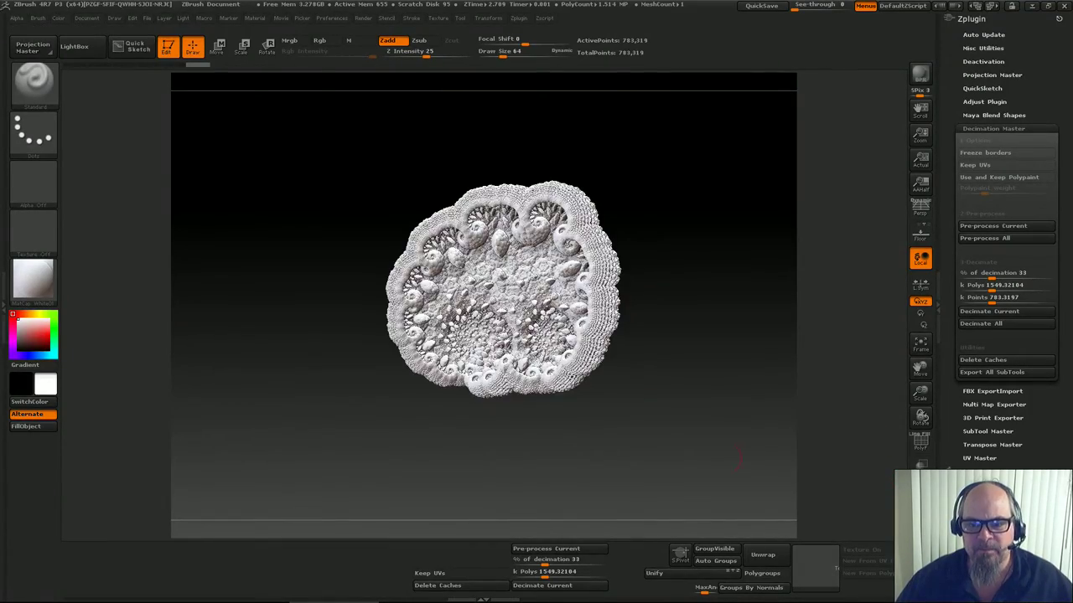
pyautogui.moveTo(829, 404); pyautogui.dragTo(920, 420)
# Save the ZBrush project to the Desktop as ZBrushProject.zpr and dismiss the LightBox shortcut notice
pyautogui.hotkey('ctrl', 's')
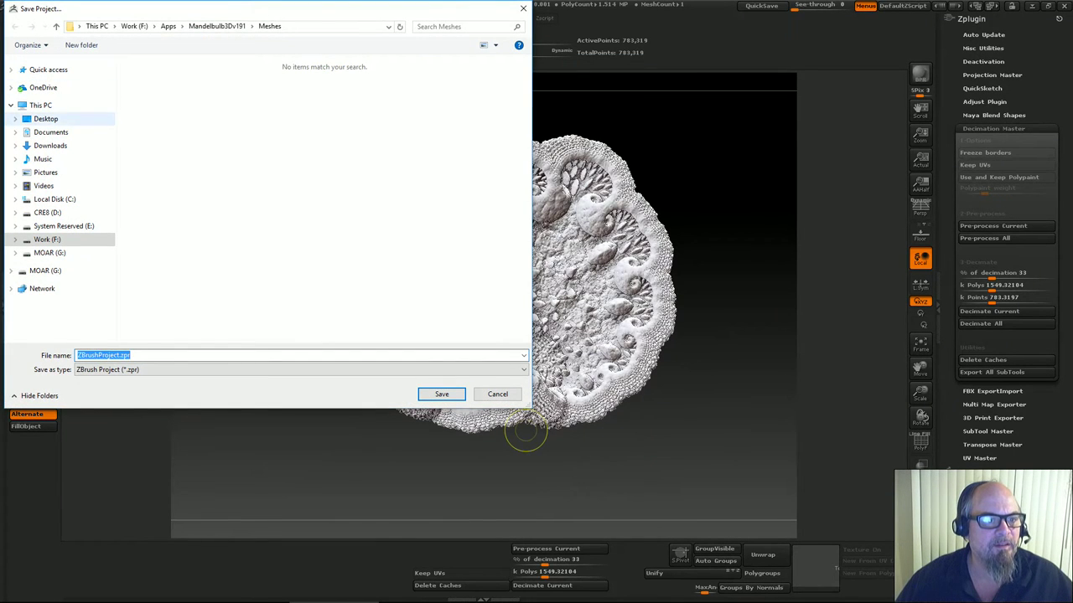
pyautogui.click(46, 119)
pyautogui.press('Return')
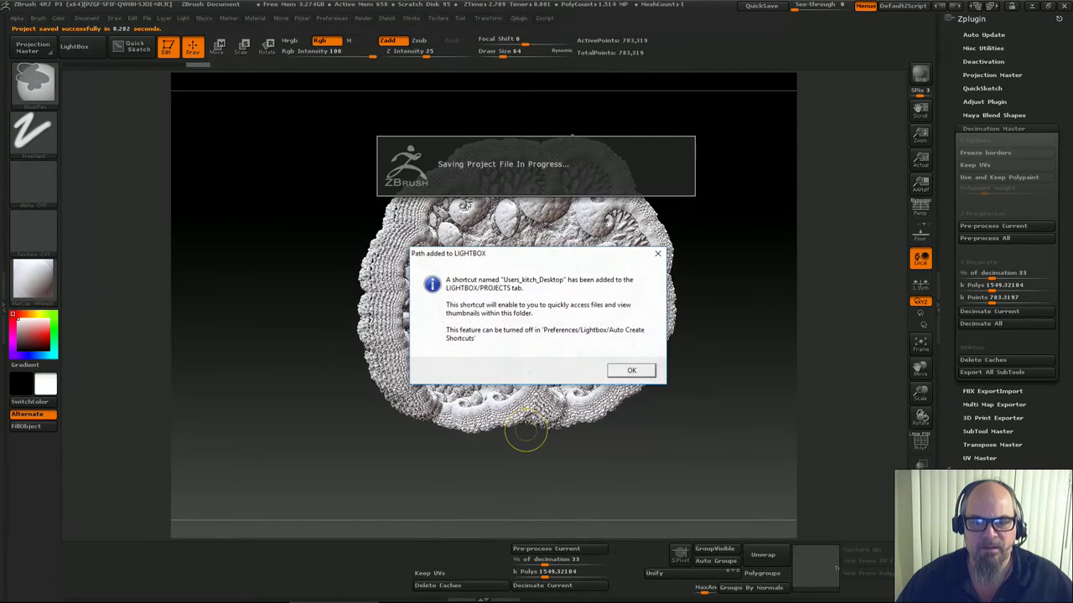
pyautogui.click(631, 370)
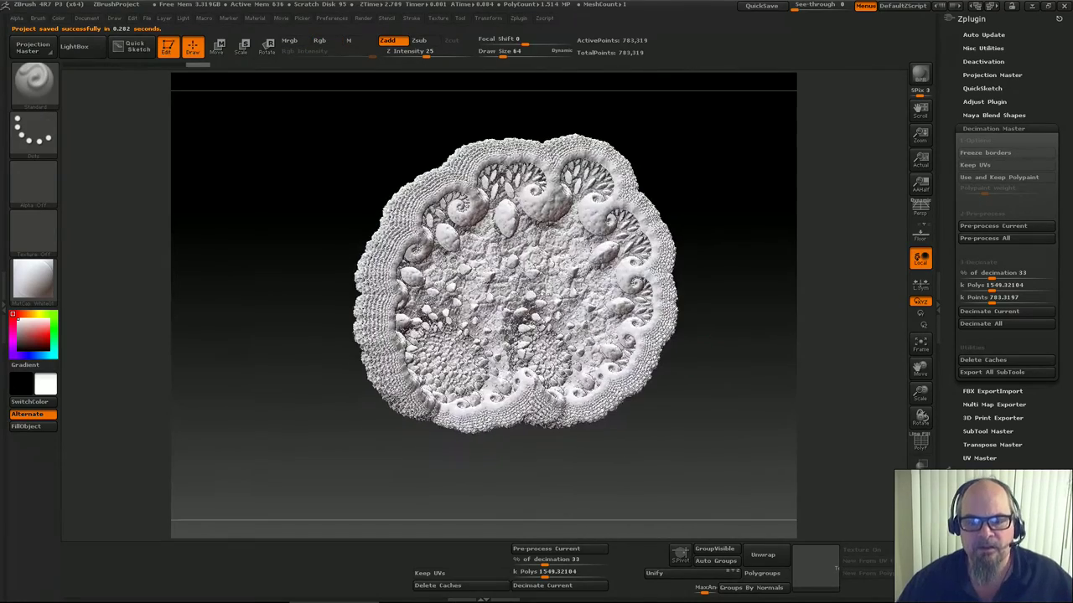
# Isolate the rock mesh's main polygroup and delete the hidden geometry
pyautogui.hotkey('ctrl', 'shift')
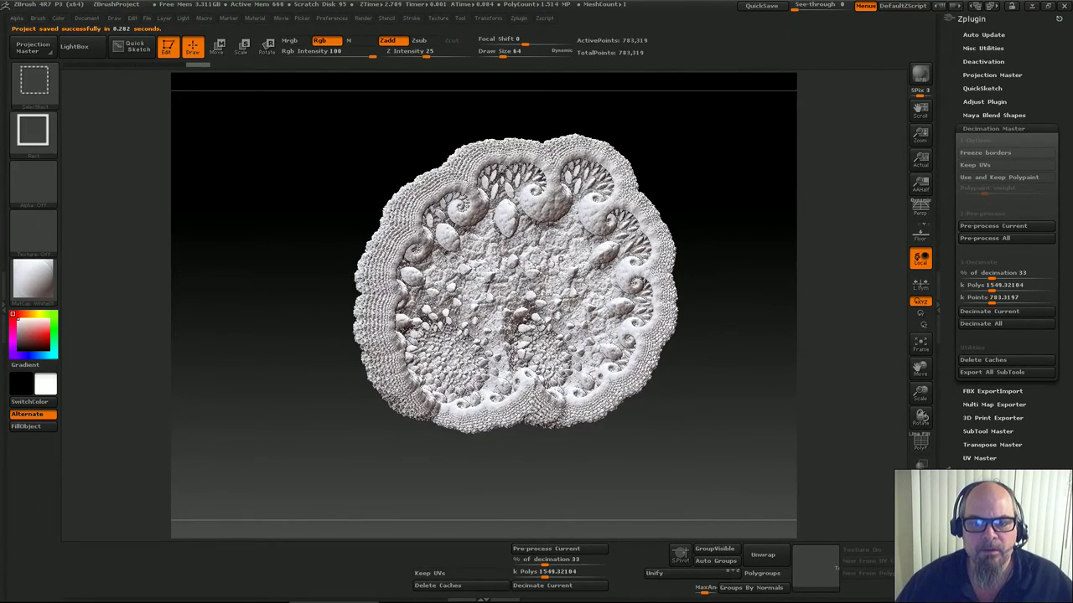
pyautogui.keyDown('ctrl'); pyautogui.keyDown('shift'); pyautogui.click(651, 300); pyautogui.keyUp('shift'); pyautogui.keyUp('ctrl')
pyautogui.moveTo(713, 306)
pyautogui.mouseDown()
pyautogui.moveTo(838, 315)
pyautogui.moveTo(671, 305)
pyautogui.mouseUp()
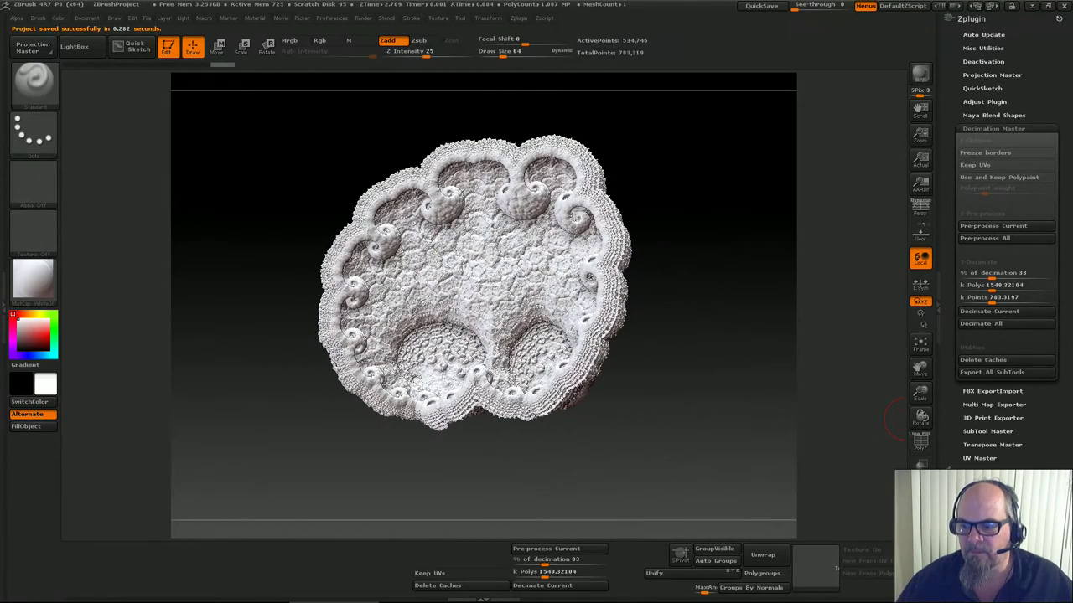
pyautogui.moveTo(947, 419); pyautogui.dragTo(947, 92)
pyautogui.click(979, 343)
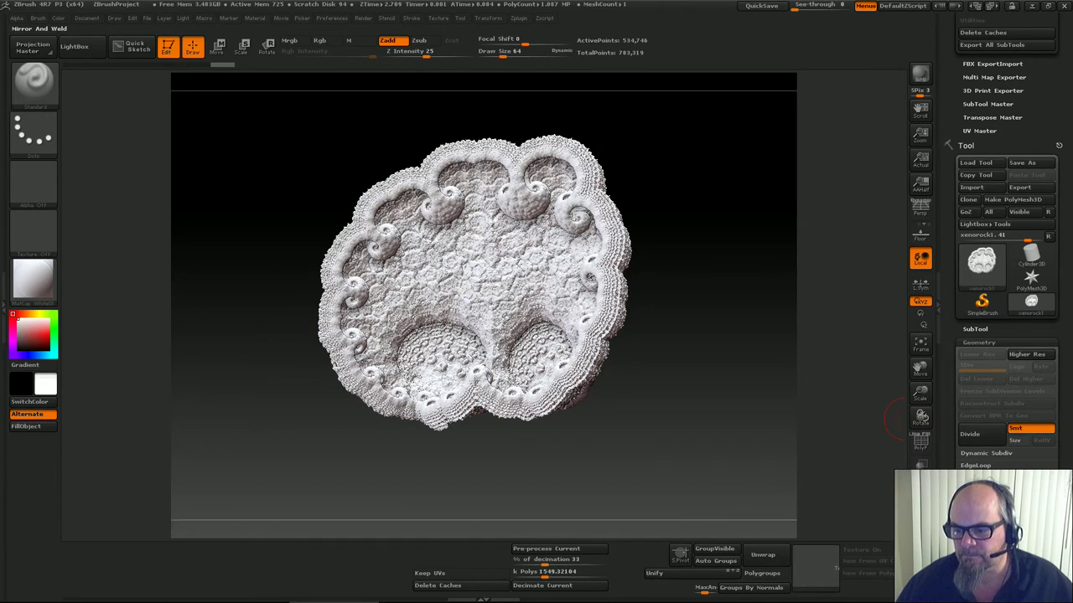
pyautogui.moveTo(742, 395); pyautogui.dragTo(688, 408)
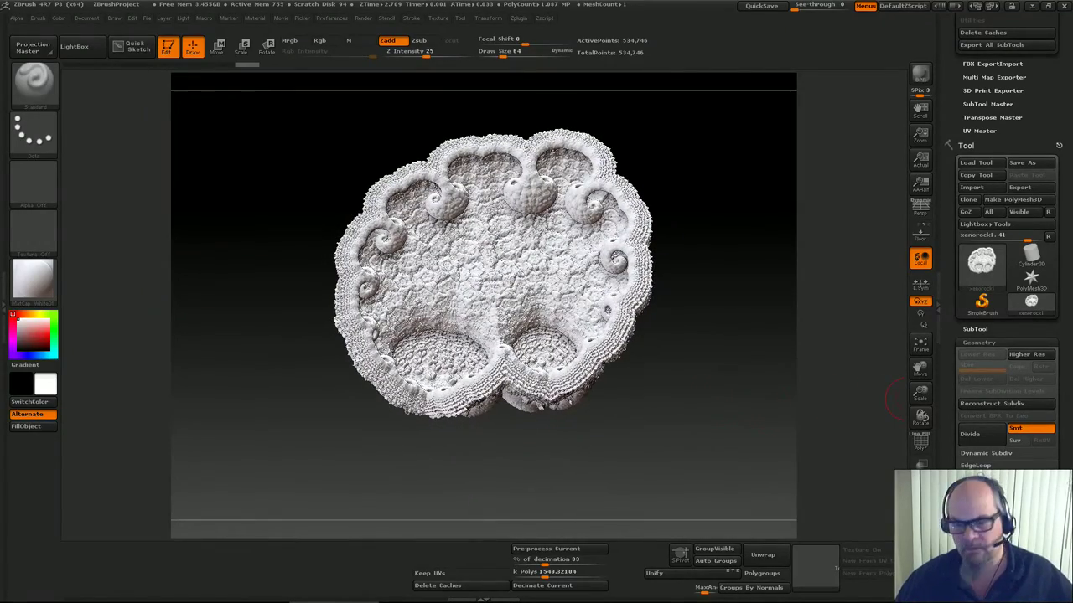
# Duplicate the rock subtool and delete the duplicate
pyautogui.moveTo(921, 394)
pyautogui.mouseDown()
pyautogui.moveTo(920, 378)
pyautogui.moveTo(920, 413)
pyautogui.mouseUp()
pyautogui.moveTo(838, 406)
pyautogui.mouseDown()
pyautogui.moveTo(677, 406)
pyautogui.moveTo(838, 408)
pyautogui.mouseUp()
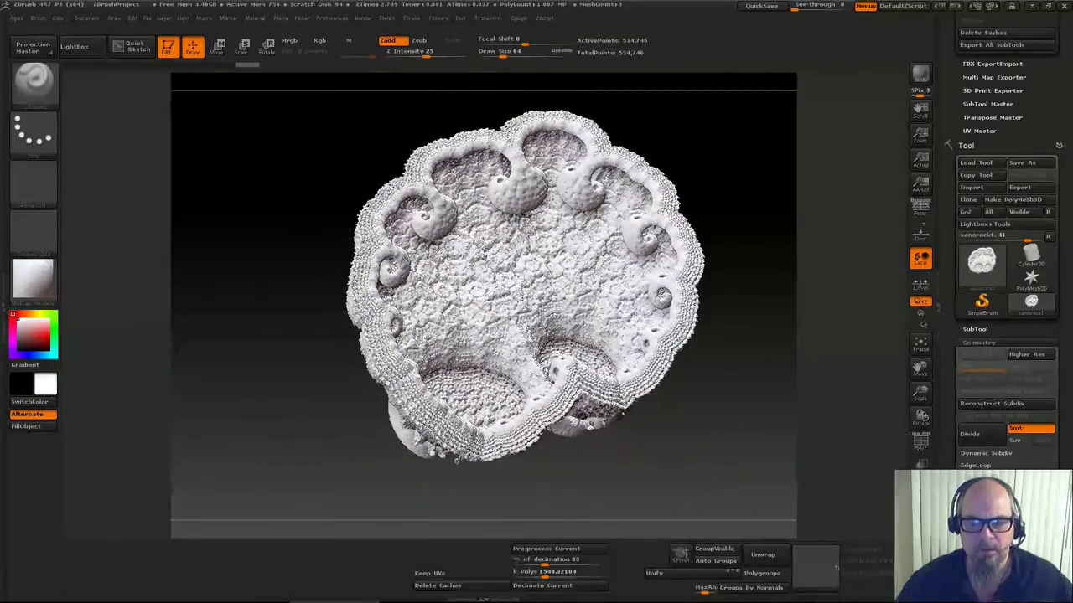
pyautogui.moveTo(887, 383); pyautogui.dragTo(903, 379)
pyautogui.click(976, 329)
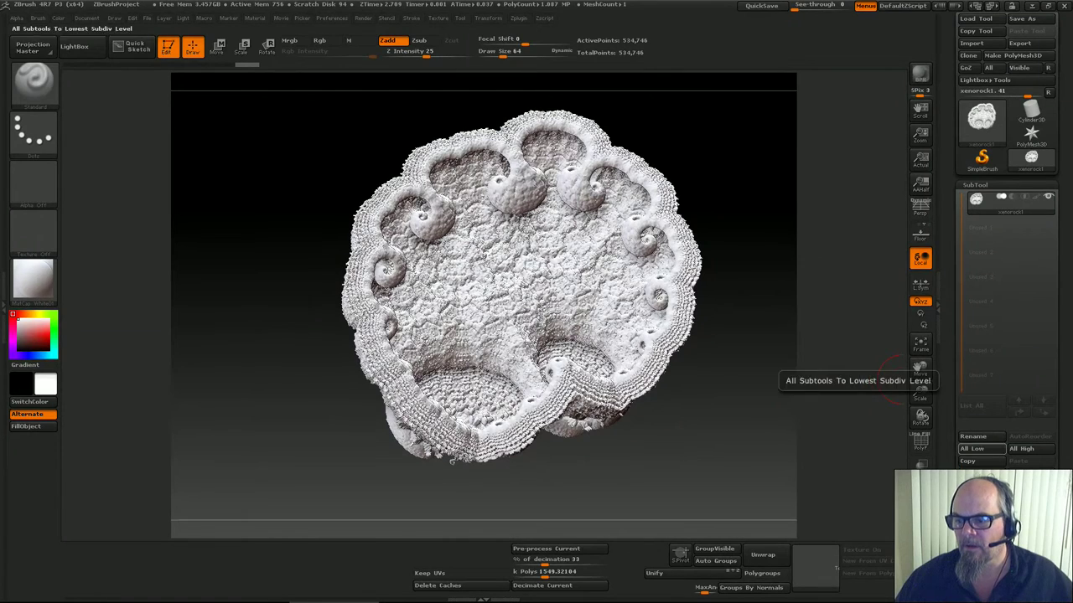
pyautogui.hotkey('ctrl', 'shift', 'd')
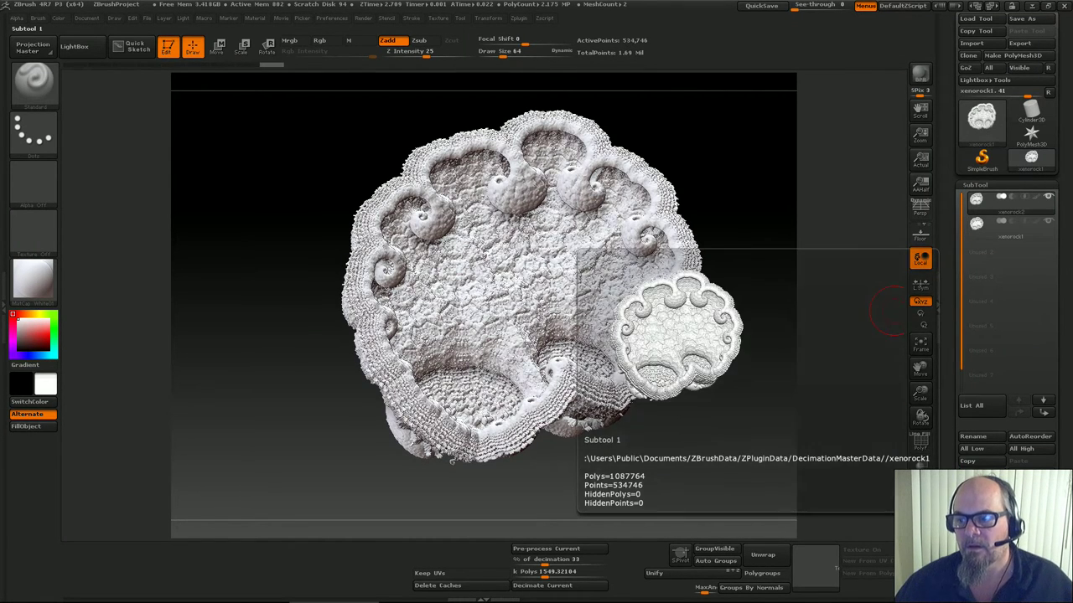
pyautogui.click(981, 505)
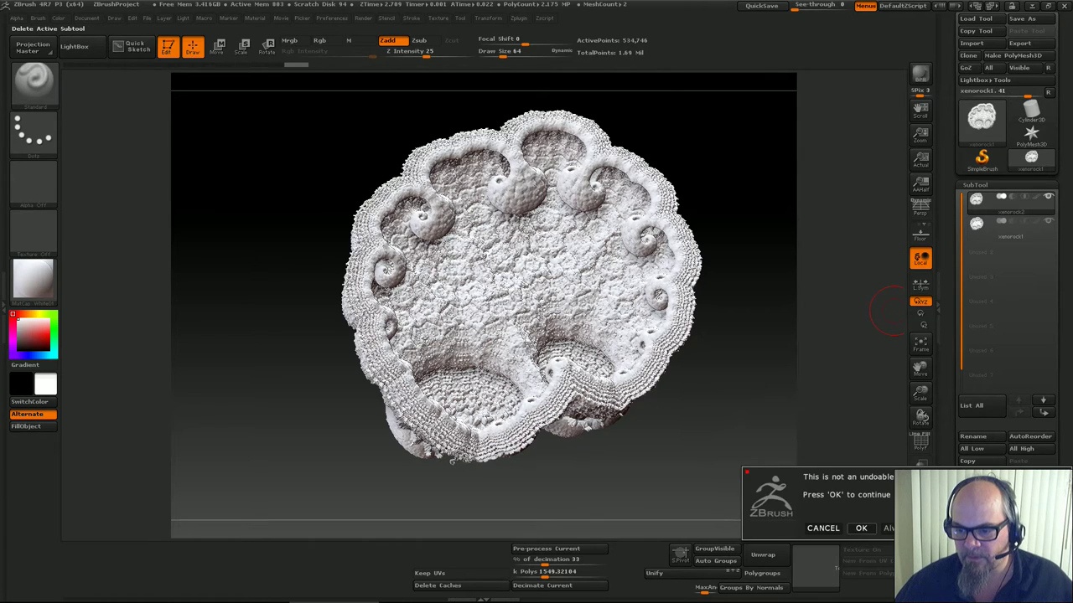
pyautogui.press('Return')
# Unify the rock's size and fill the whole object with white
pyautogui.click(673, 574)
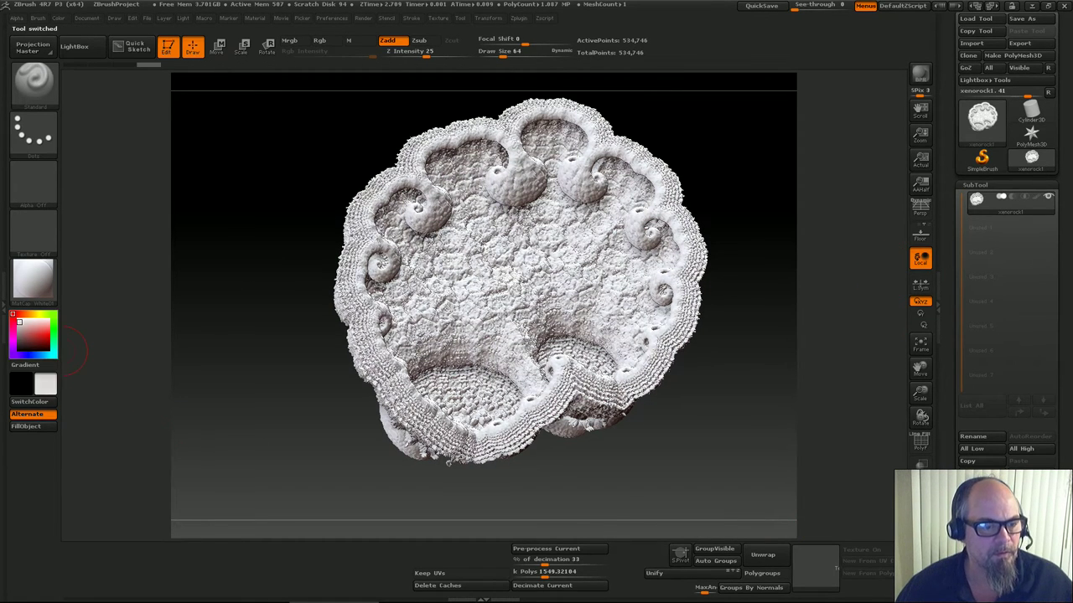
pyautogui.click(18, 326)
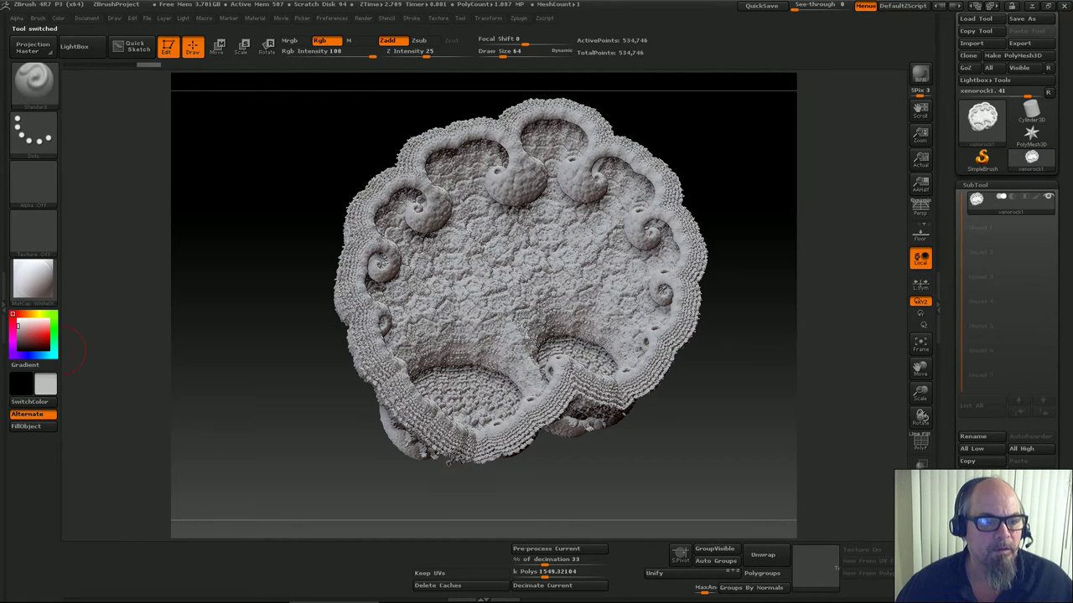
pyautogui.click(33, 426)
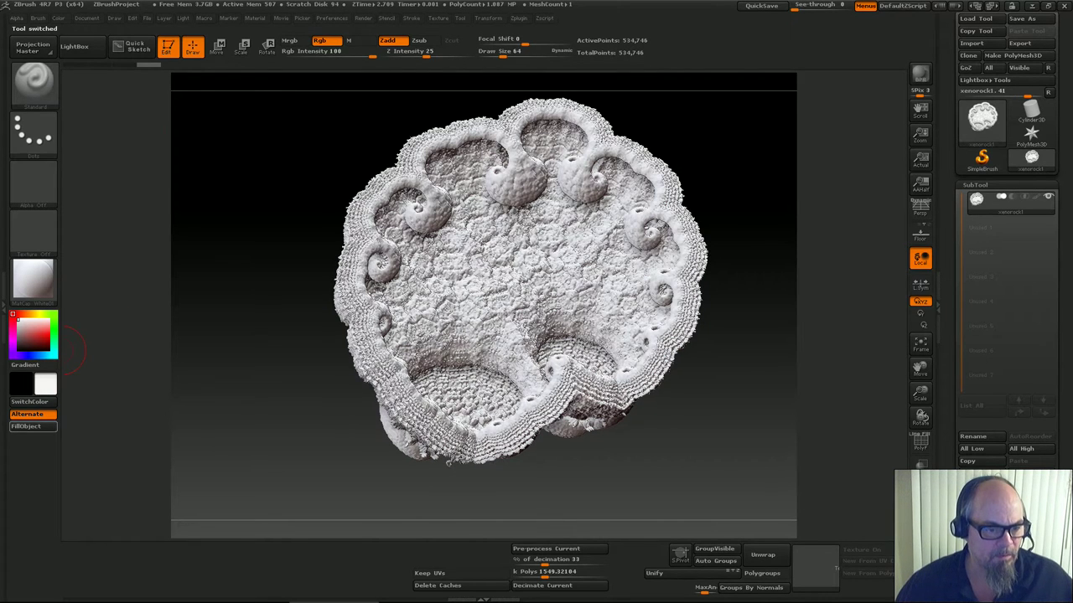
# Duplicate the rock subtool and save the project, overwriting ZBrushProject.zpr
pyautogui.moveTo(680, 438); pyautogui.dragTo(892, 335)
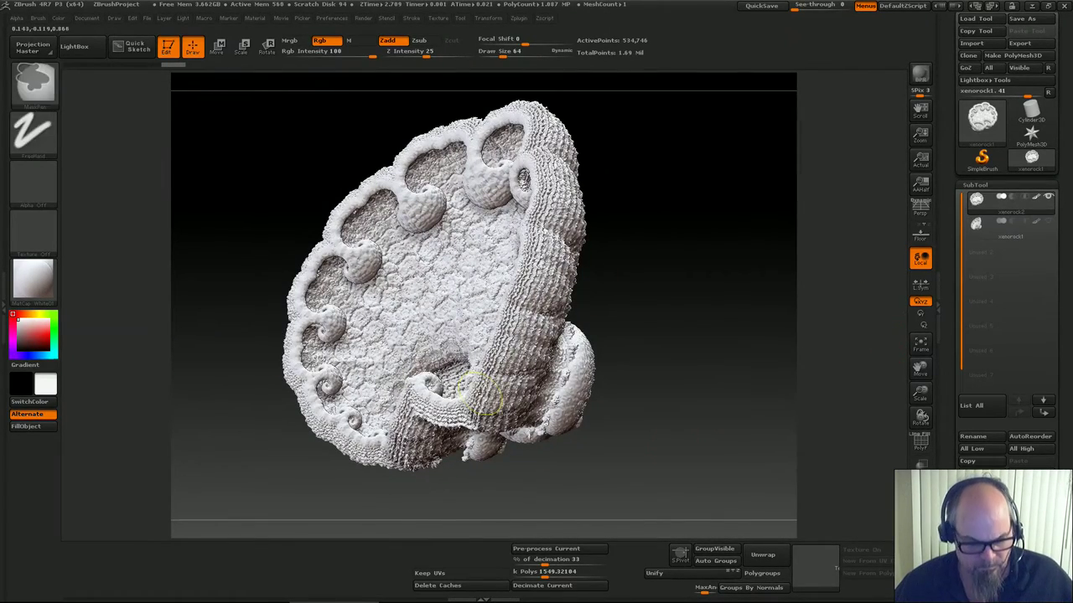
pyautogui.hotkey('ctrl', 's')
pyautogui.click(568, 309)
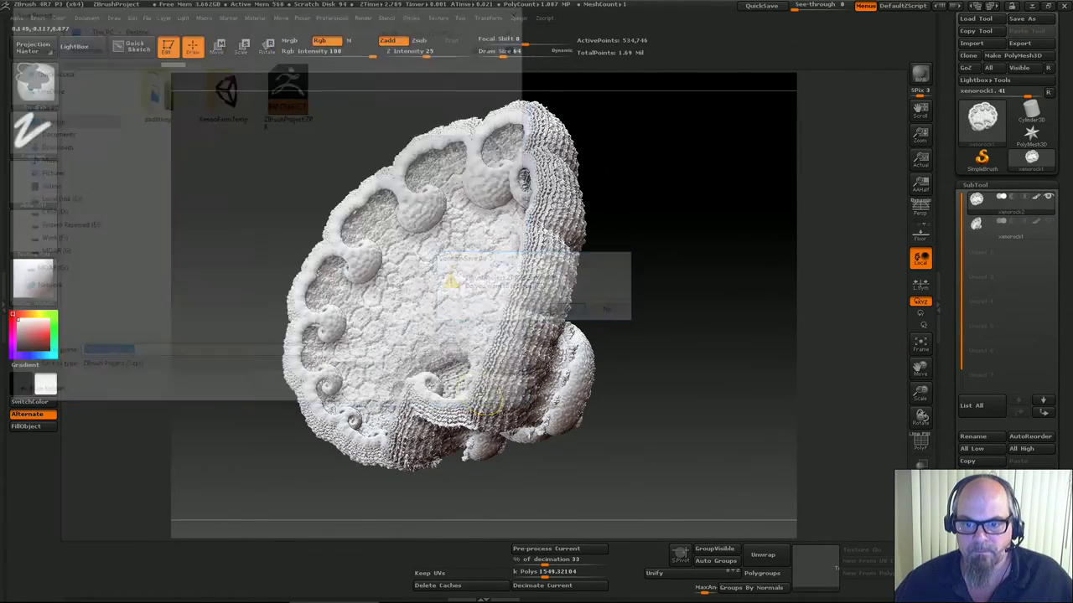
# Check the duplicated rock from several angles and pre-process the current subtool in Decimation Master
pyautogui.moveTo(670, 453)
pyautogui.mouseDown()
pyautogui.moveTo(779, 440)
pyautogui.moveTo(754, 377)
pyautogui.moveTo(696, 327)
pyautogui.mouseUp()
pyautogui.moveTo(771, 318); pyautogui.dragTo(605, 412)
pyautogui.moveTo(564, 382); pyautogui.dragTo(590, 442, button='right')
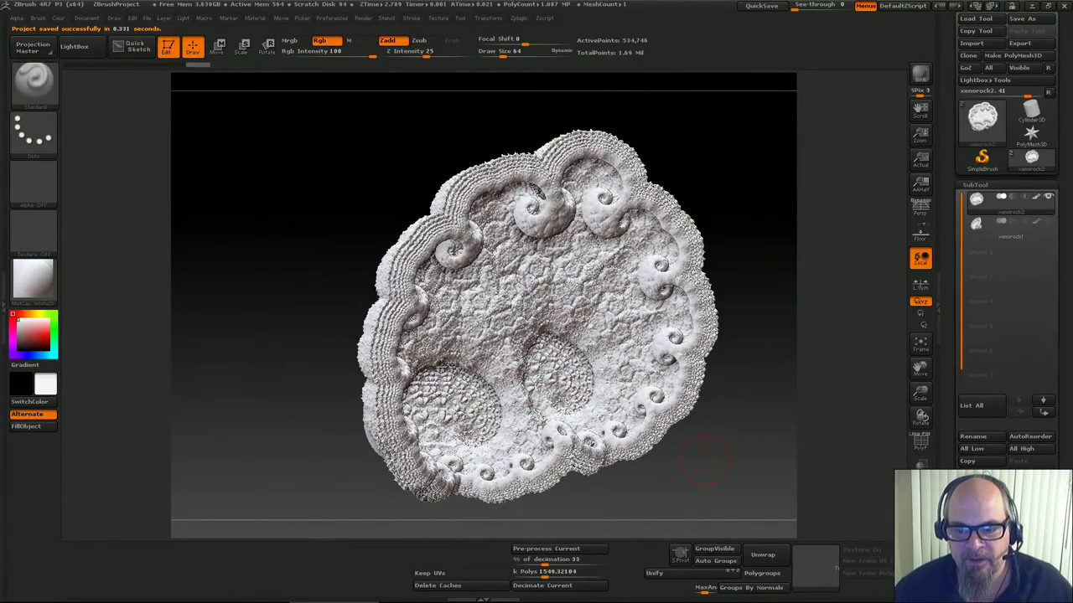
pyautogui.moveTo(705, 460)
pyautogui.mouseDown()
pyautogui.moveTo(684, 365)
pyautogui.moveTo(681, 382)
pyautogui.moveTo(624, 384)
pyautogui.mouseUp()
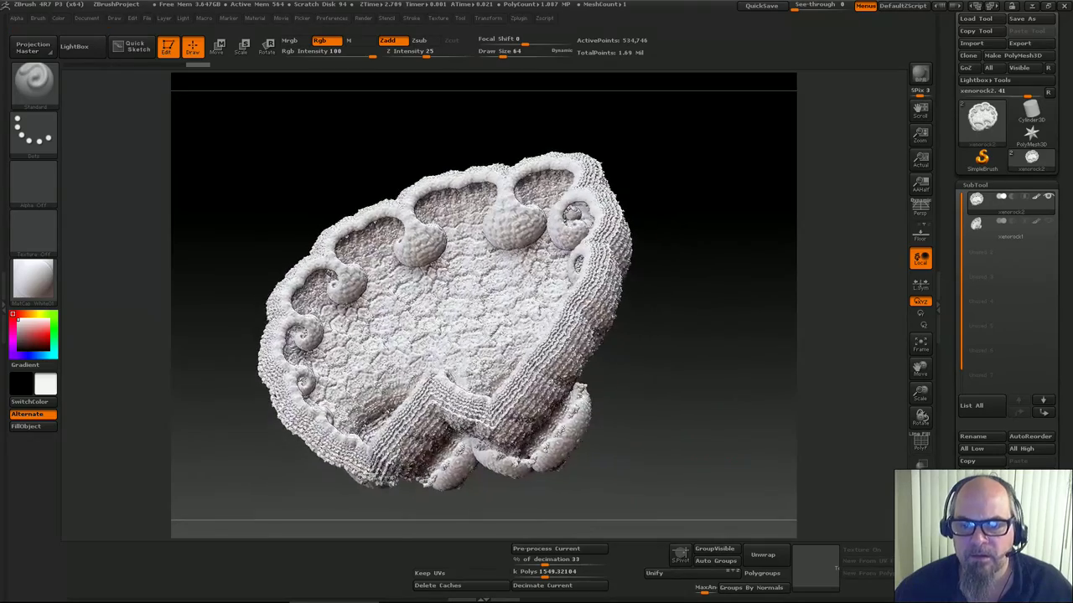
pyautogui.moveTo(712, 435)
pyautogui.mouseDown()
pyautogui.moveTo(771, 440)
pyautogui.moveTo(646, 441)
pyautogui.mouseUp()
pyautogui.moveTo(950, 209); pyautogui.dragTo(951, 520)
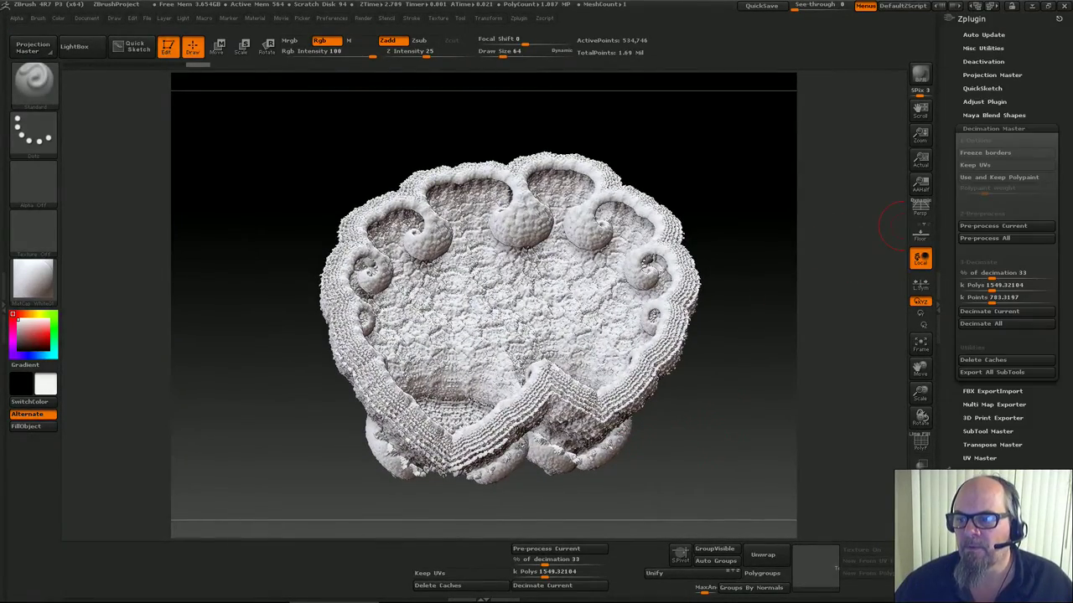
pyautogui.click(993, 226)
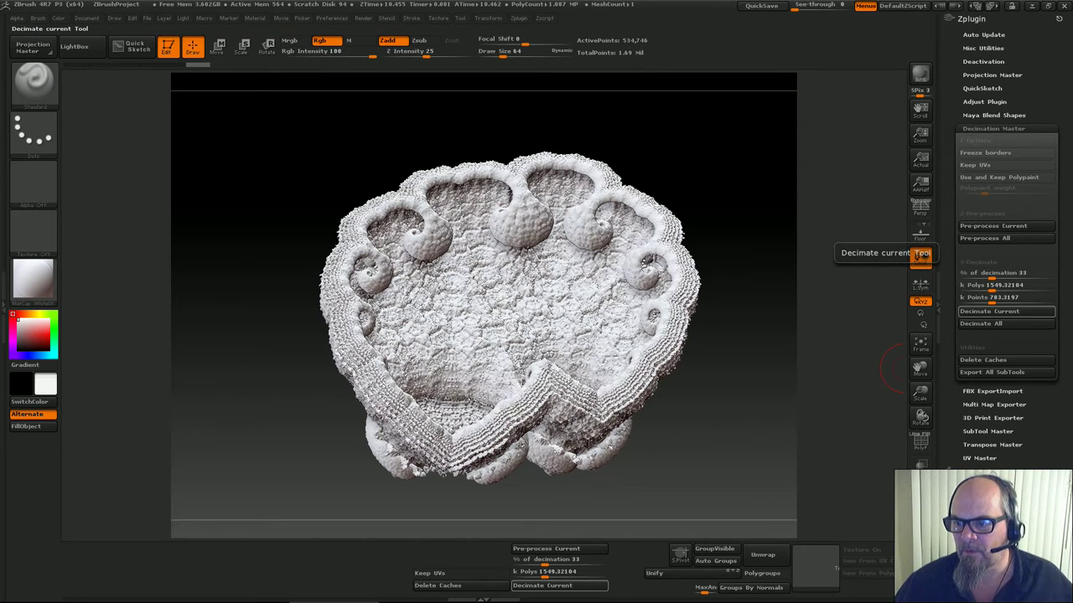
# Decimate the current rock subtool with the decimation percentage set to 9.49367 and inspect the reduced mesh
pyautogui.moveTo(983, 275); pyautogui.dragTo(973, 275)
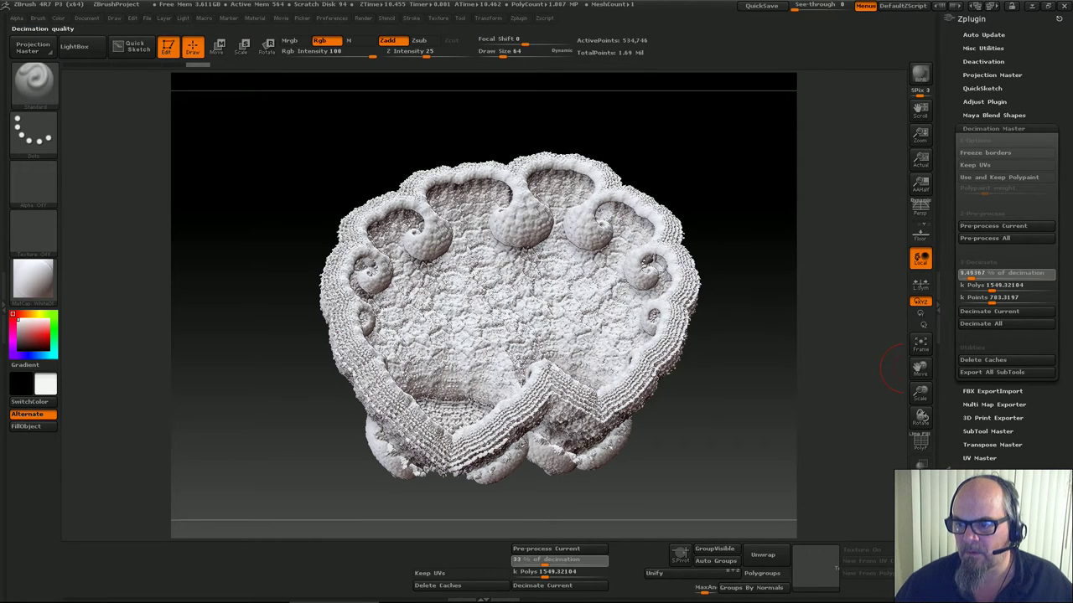
pyautogui.click(988, 311)
pyautogui.moveTo(745, 415)
pyautogui.mouseDown()
pyautogui.moveTo(696, 394)
pyautogui.moveTo(709, 406)
pyautogui.mouseUp()
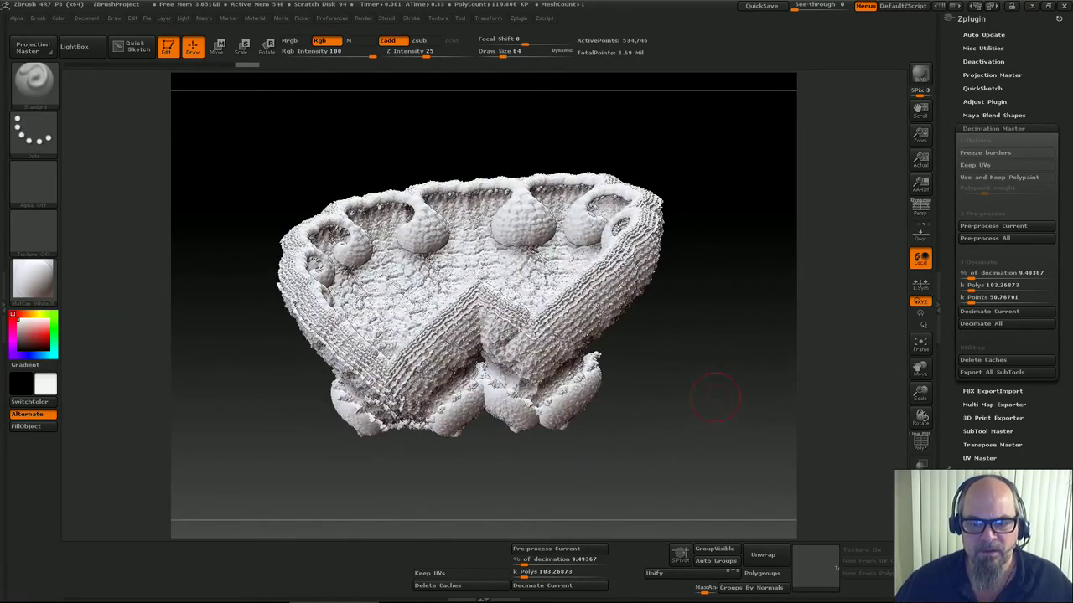
pyautogui.moveTo(714, 397); pyautogui.dragTo(660, 298)
pyautogui.press('shift')
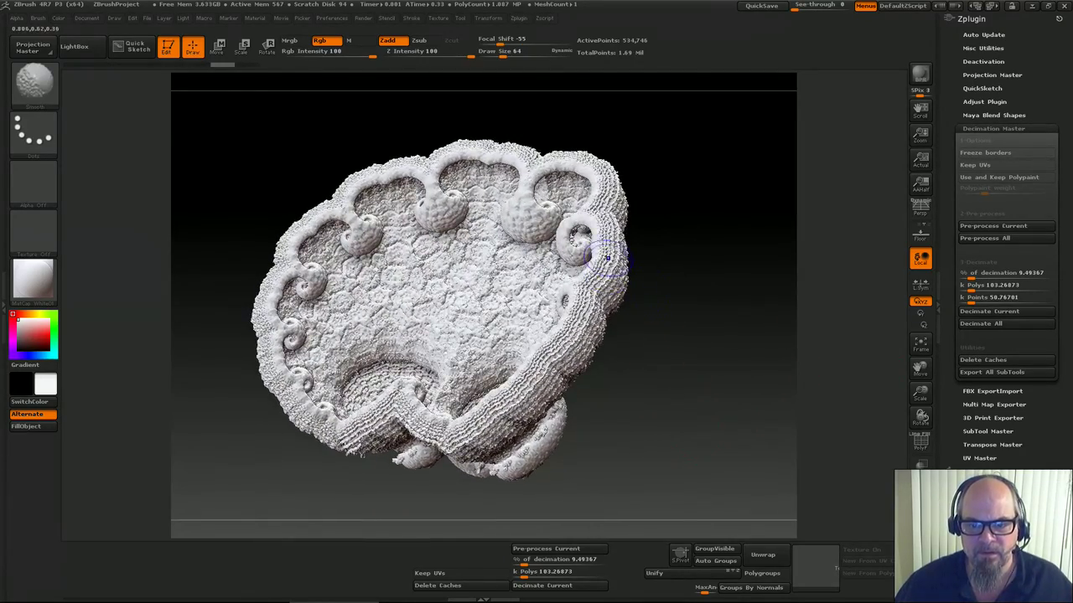
pyautogui.moveTo(796, 339)
pyautogui.mouseDown()
pyautogui.moveTo(717, 354)
pyautogui.moveTo(543, 350)
pyautogui.moveTo(508, 355)
pyautogui.moveTo(503, 369)
pyautogui.moveTo(830, 409)
pyautogui.mouseUp()
pyautogui.press('ctrl')
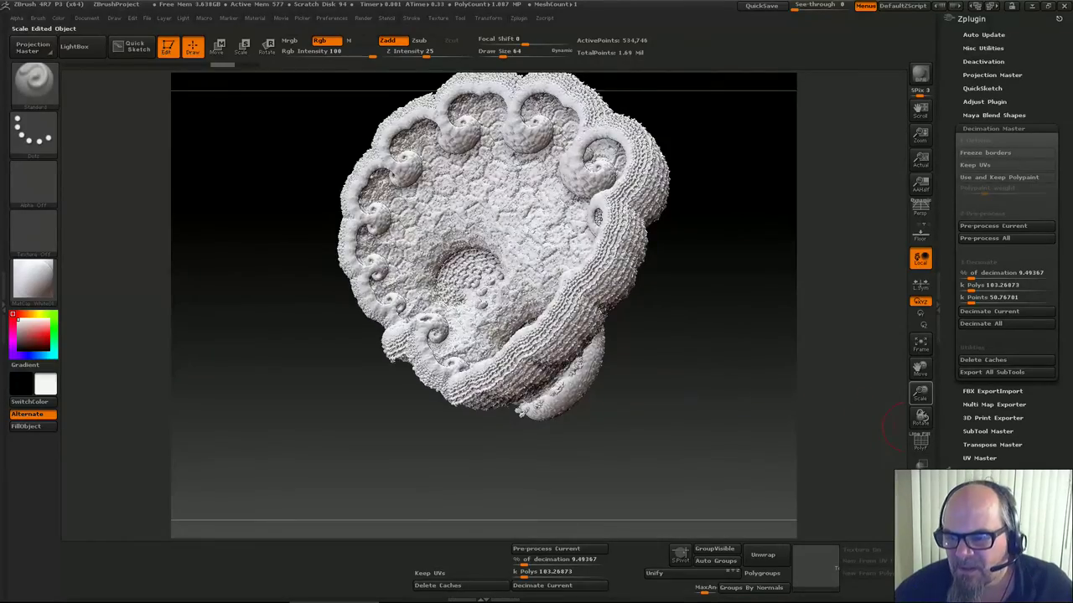
# Try smoothing the textured outer edge of the shell with the Smooth brush
pyautogui.moveTo(920, 393)
pyautogui.mouseDown()
pyautogui.moveTo(963, 387)
pyautogui.moveTo(677, 408)
pyautogui.moveTo(627, 220)
pyautogui.mouseUp()
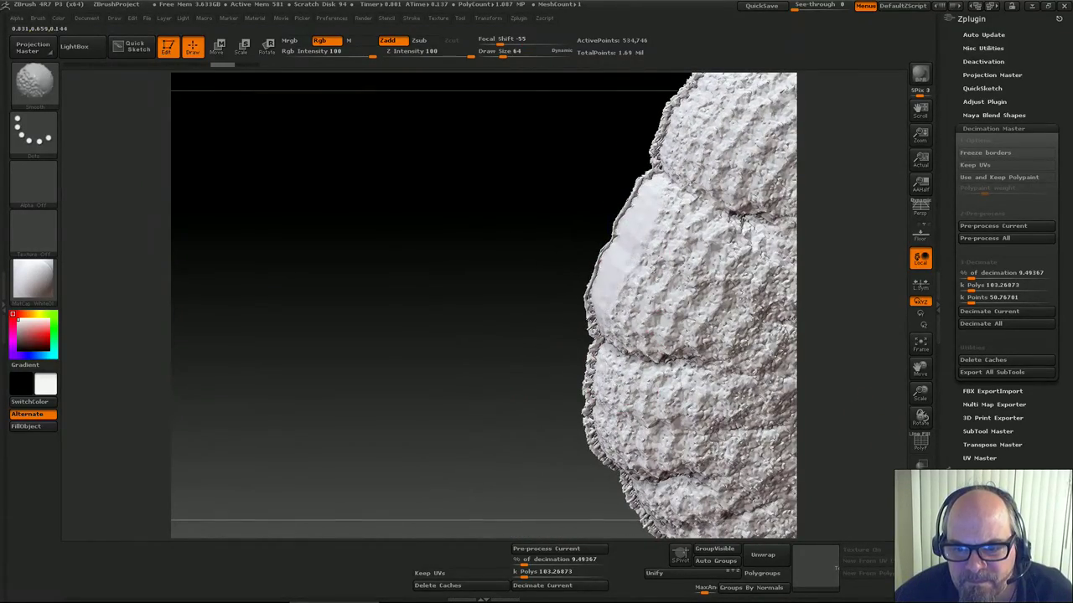
pyautogui.moveTo(469, 285)
pyautogui.mouseDown()
pyautogui.moveTo(734, 314)
pyautogui.moveTo(725, 302)
pyautogui.moveTo(763, 314)
pyautogui.moveTo(553, 306)
pyautogui.moveTo(634, 313)
pyautogui.mouseUp()
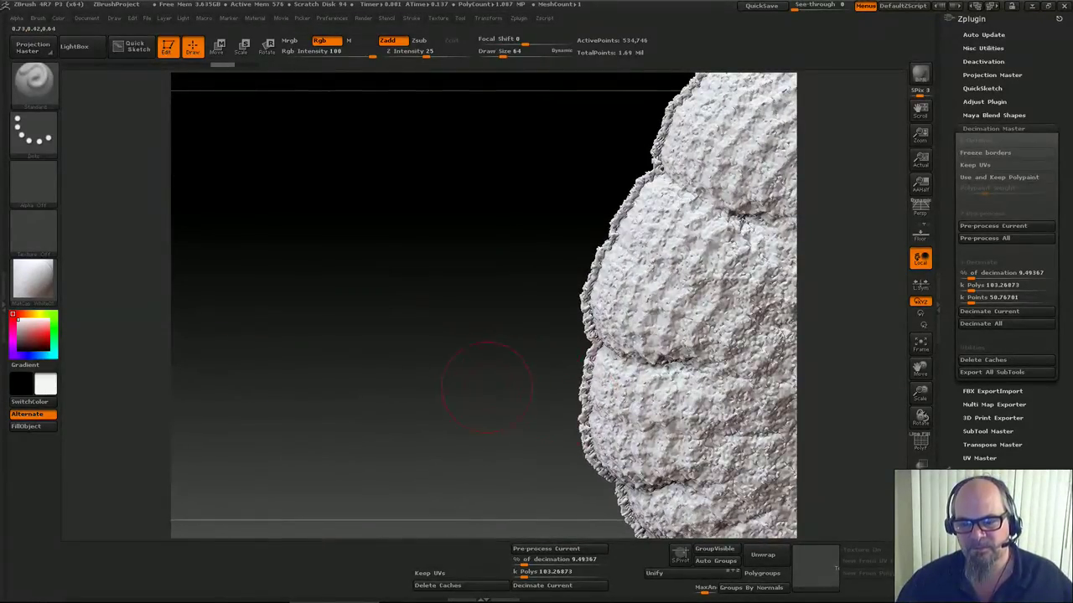
pyautogui.moveTo(487, 388)
pyautogui.mouseDown()
pyautogui.moveTo(469, 419)
pyautogui.moveTo(494, 444)
pyautogui.mouseUp()
pyautogui.moveTo(598, 364)
pyautogui.keyDown('shift'); pyautogui.mouseDown()
pyautogui.moveTo(598, 435)
pyautogui.moveTo(596, 335)
pyautogui.mouseUp(); pyautogui.keyUp('shift')
pyautogui.moveTo(502, 371)
pyautogui.mouseDown()
pyautogui.moveTo(694, 363)
pyautogui.moveTo(671, 352)
pyautogui.moveTo(750, 205)
pyautogui.moveTo(895, 422)
pyautogui.mouseUp()
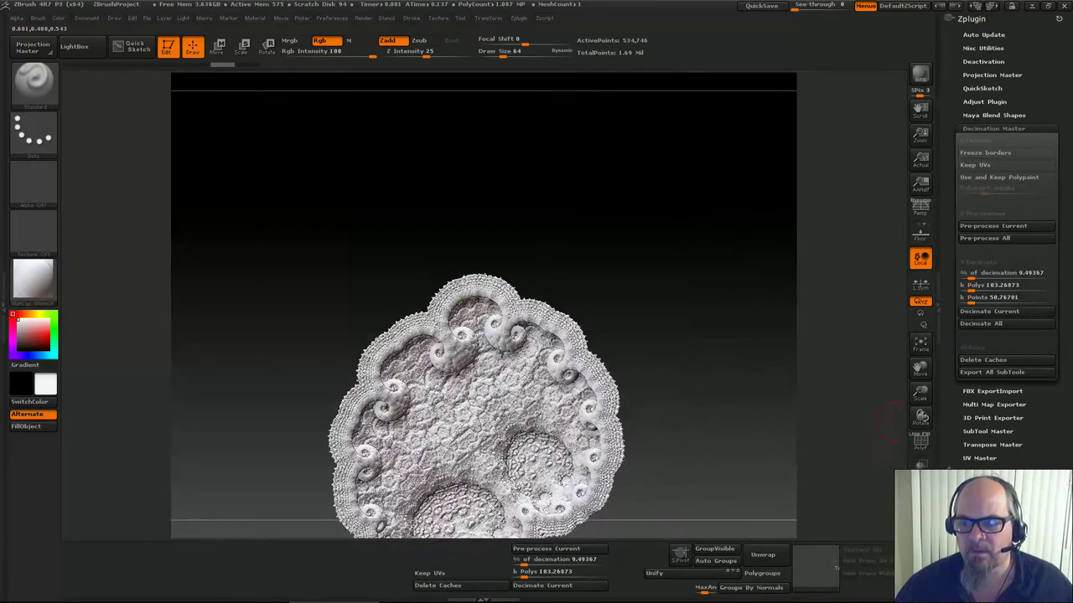
pyautogui.keyDown('alt'); pyautogui.moveTo(716, 439); pyautogui.dragTo(707, 315); pyautogui.keyUp('alt')
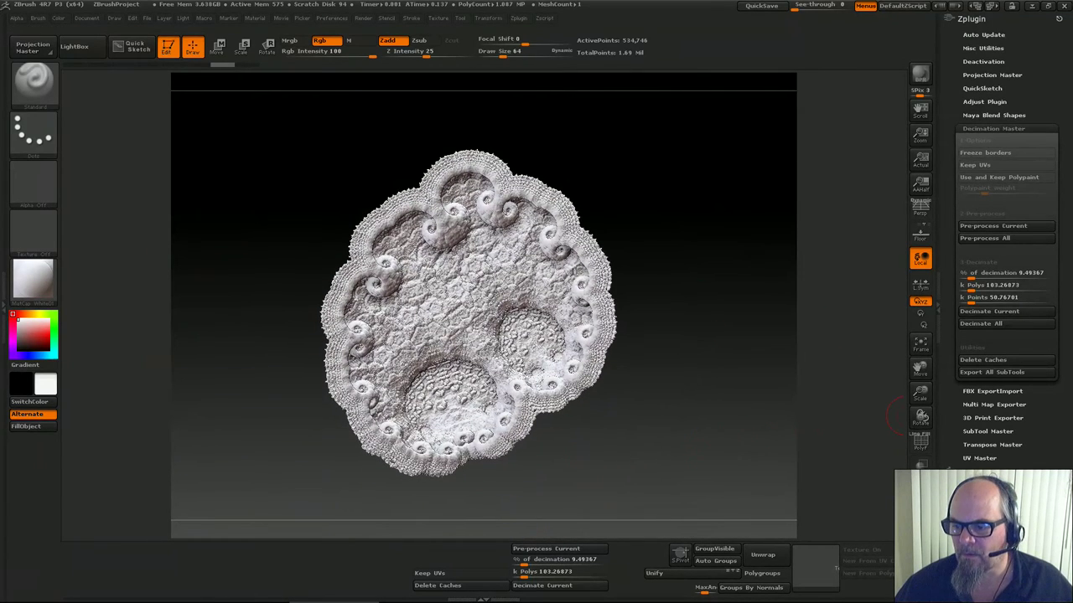
# Remesh the textured shell with DynaMesh at resolution 128
pyautogui.moveTo(949, 536); pyautogui.dragTo(949, 52)
pyautogui.moveTo(949, 419); pyautogui.dragTo(949, 126)
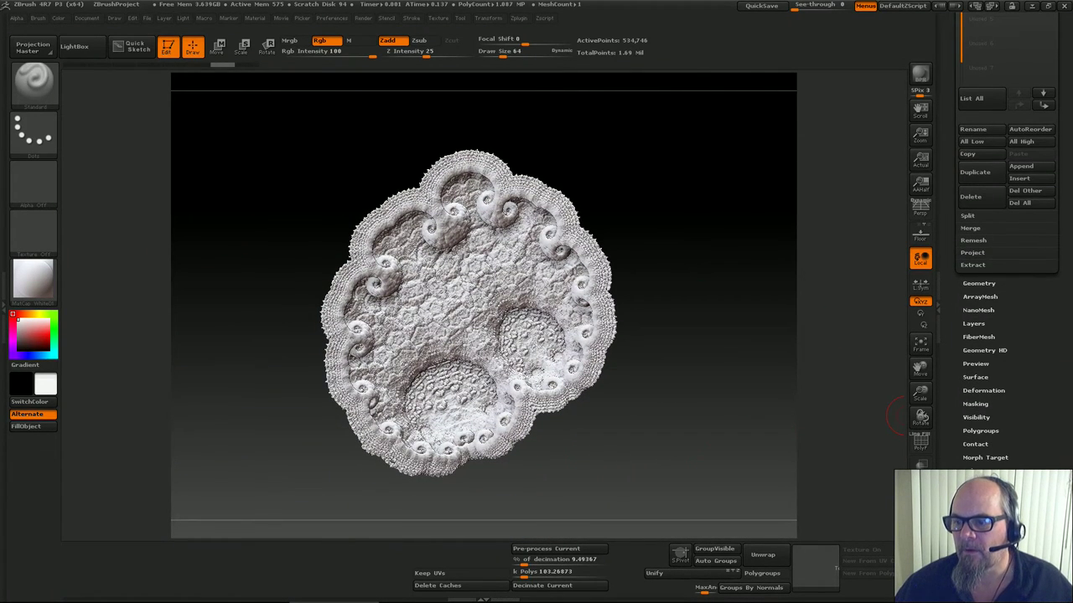
pyautogui.click(979, 283)
pyautogui.click(988, 214)
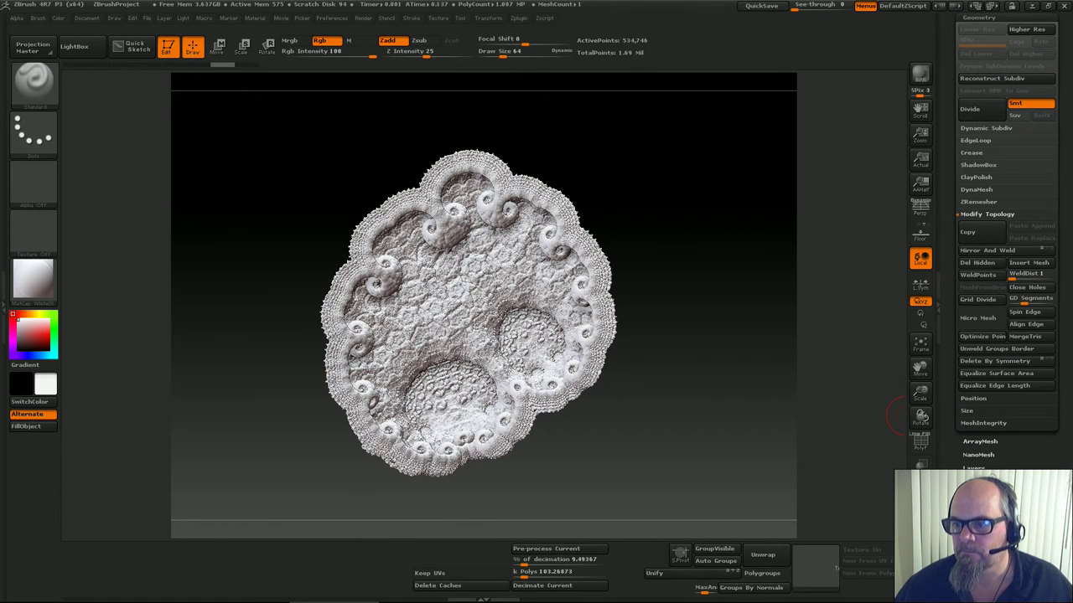
pyautogui.click(976, 190)
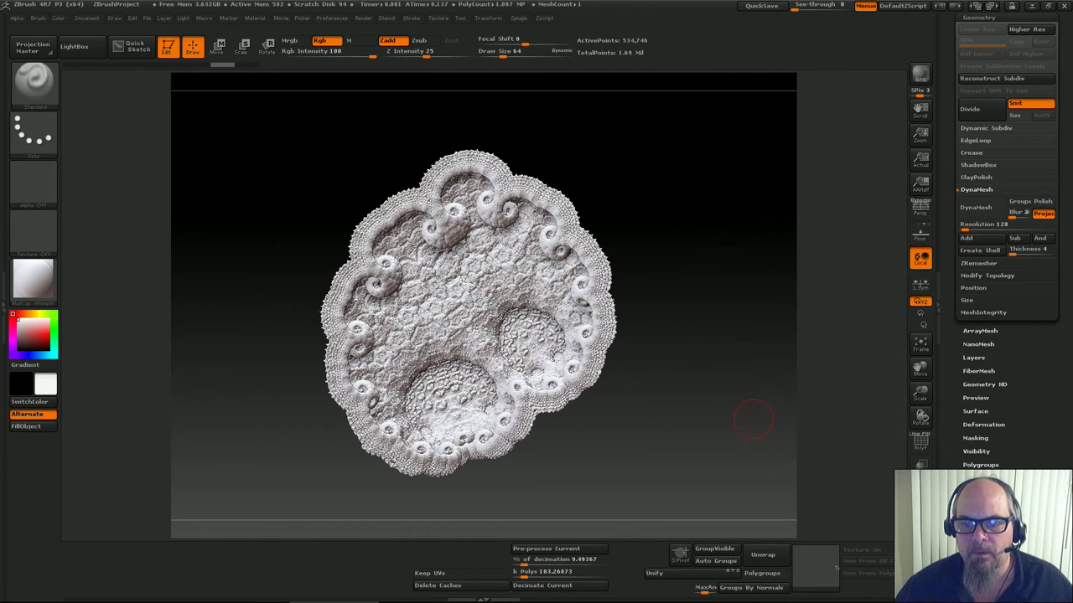
pyautogui.keyDown('ctrl'); pyautogui.moveTo(686, 243); pyautogui.dragTo(805, 419); pyautogui.keyUp('ctrl')
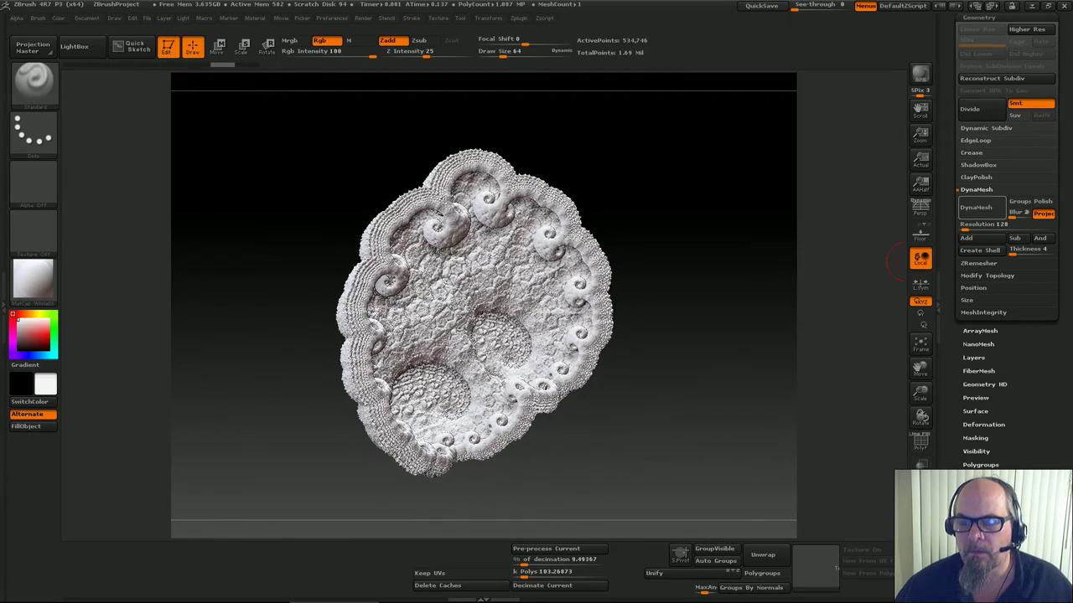
pyautogui.moveTo(755, 275)
pyautogui.mouseDown()
pyautogui.moveTo(764, 290)
pyautogui.moveTo(575, 288)
pyautogui.moveTo(792, 284)
pyautogui.moveTo(709, 286)
pyautogui.mouseUp()
# Apply the Smooth deformation repeatedly to the whole shell to even out its rough surface
pyautogui.moveTo(952, 394); pyautogui.dragTo(952, 230)
pyautogui.click(984, 261)
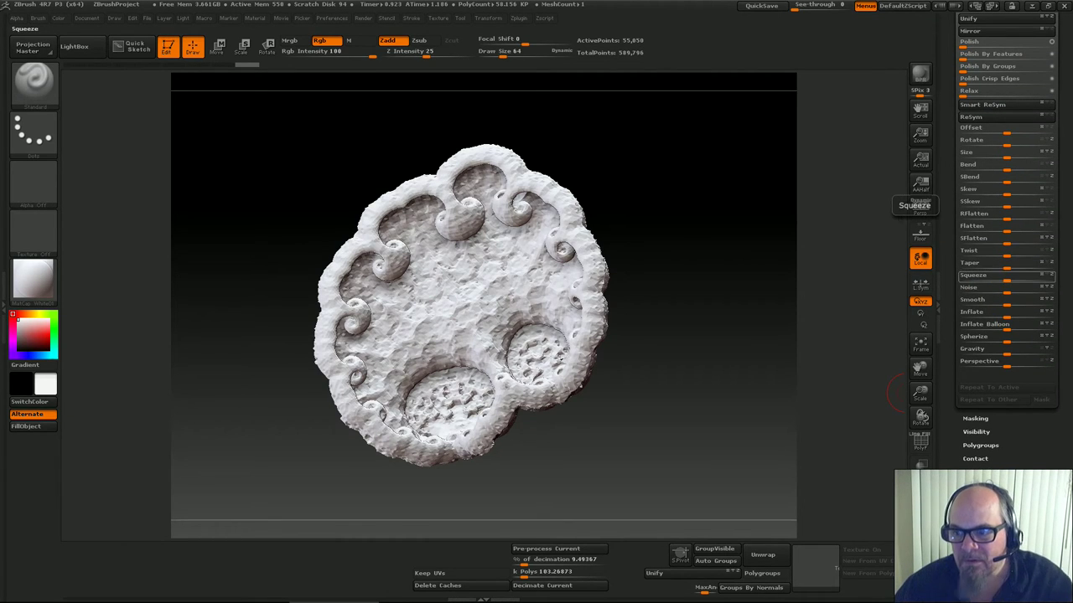
pyautogui.click(963, 299)
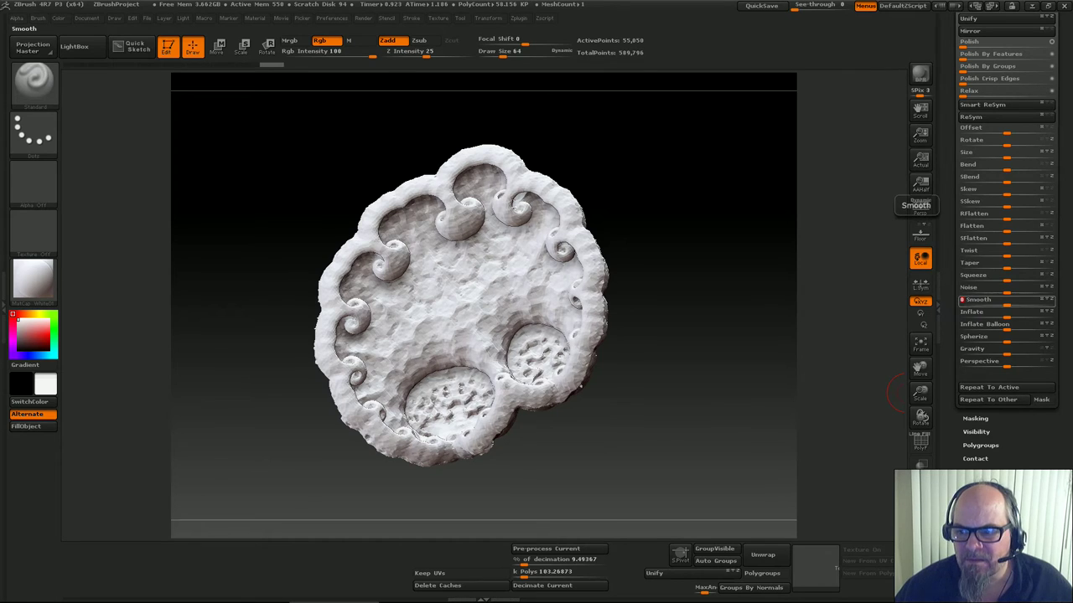
pyautogui.moveTo(1007, 303); pyautogui.dragTo(1051, 302)
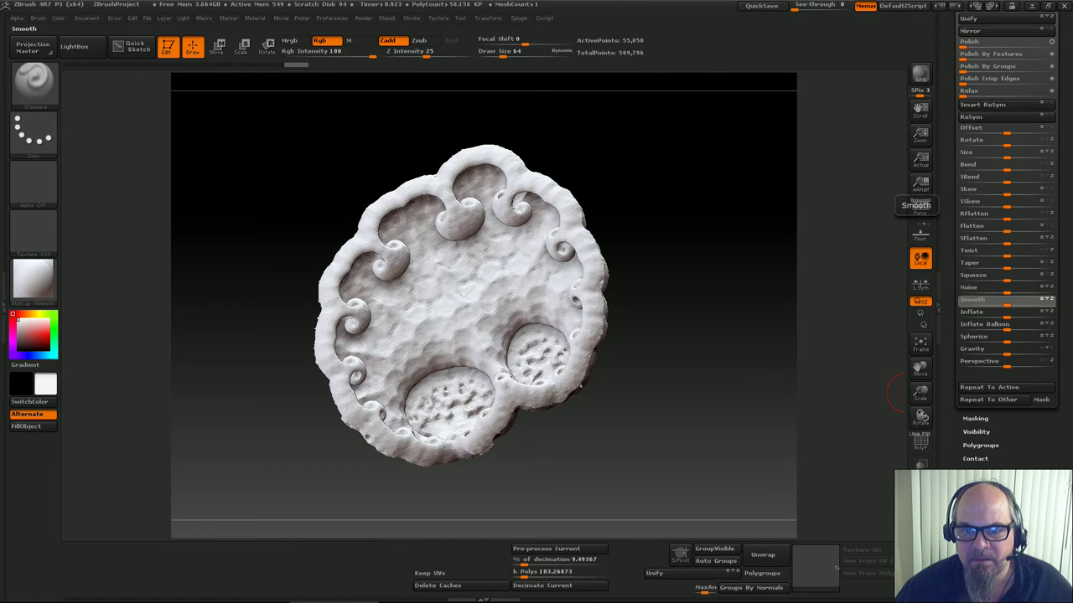
pyautogui.moveTo(838, 352); pyautogui.dragTo(799, 366)
pyautogui.moveTo(1006, 303); pyautogui.dragTo(1047, 299)
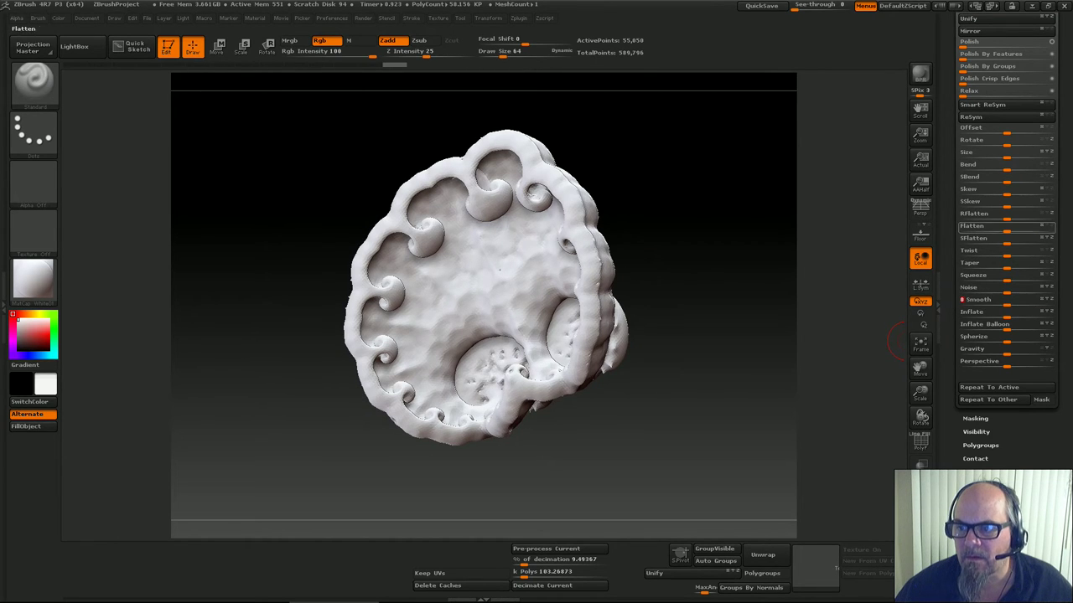
# Smooth the outer side of the shell and the two rounded lobes on its back with the Smooth brush
pyautogui.moveTo(734, 398)
pyautogui.mouseDown()
pyautogui.moveTo(545, 387)
pyautogui.moveTo(723, 401)
pyautogui.moveTo(702, 325)
pyautogui.mouseUp()
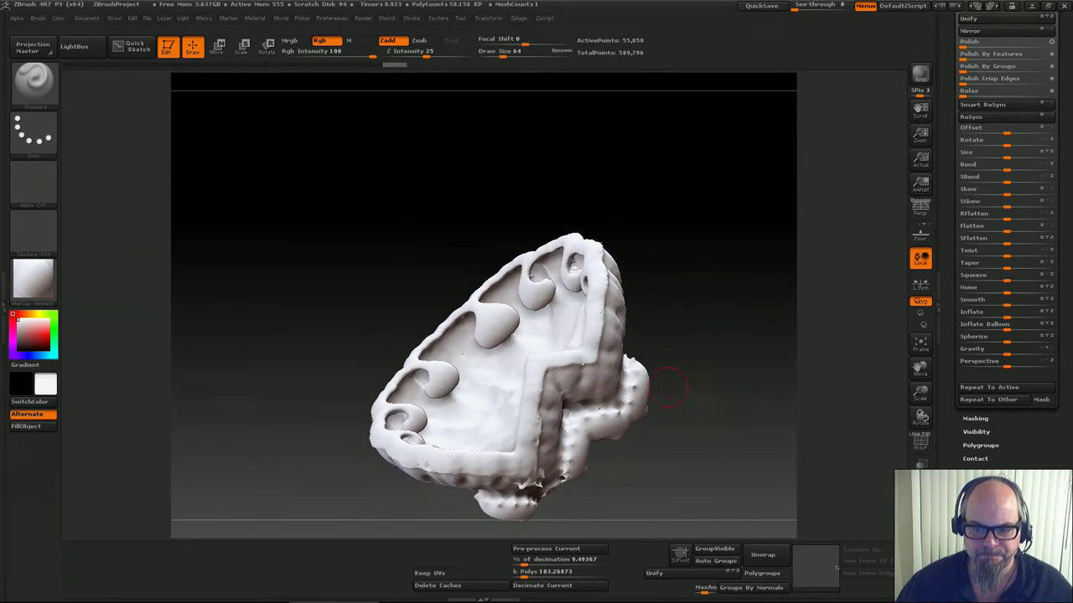
pyautogui.moveTo(642, 367)
pyautogui.keyDown('shift'); pyautogui.mouseDown()
pyautogui.moveTo(640, 386)
pyautogui.moveTo(655, 342)
pyautogui.moveTo(683, 383)
pyautogui.mouseUp(); pyautogui.keyUp('shift')
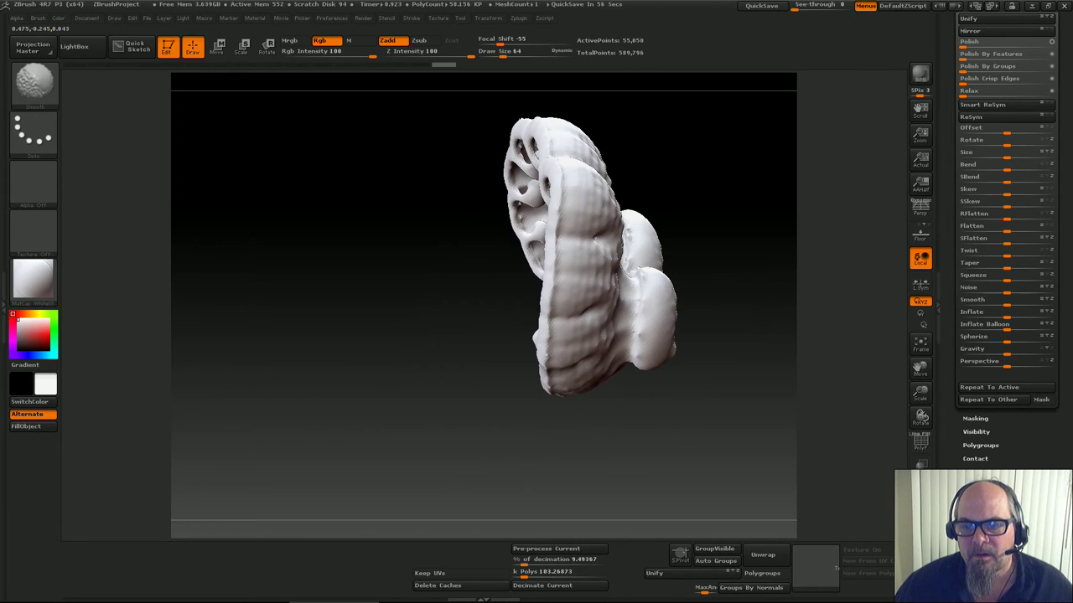
pyautogui.moveTo(727, 218); pyautogui.dragTo(712, 293)
pyautogui.keyDown('shift'); pyautogui.moveTo(652, 266); pyautogui.dragTo(662, 251); pyautogui.keyUp('shift')
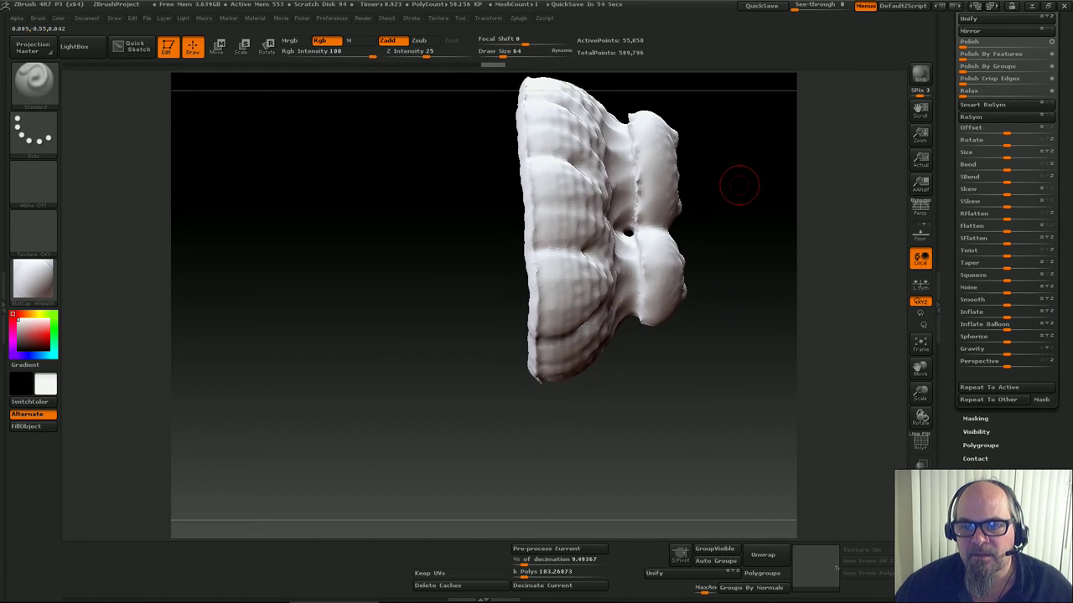
pyautogui.keyDown('shift'); pyautogui.moveTo(656, 176); pyautogui.dragTo(655, 188); pyautogui.keyUp('shift')
pyautogui.moveTo(747, 156); pyautogui.dragTo(659, 156)
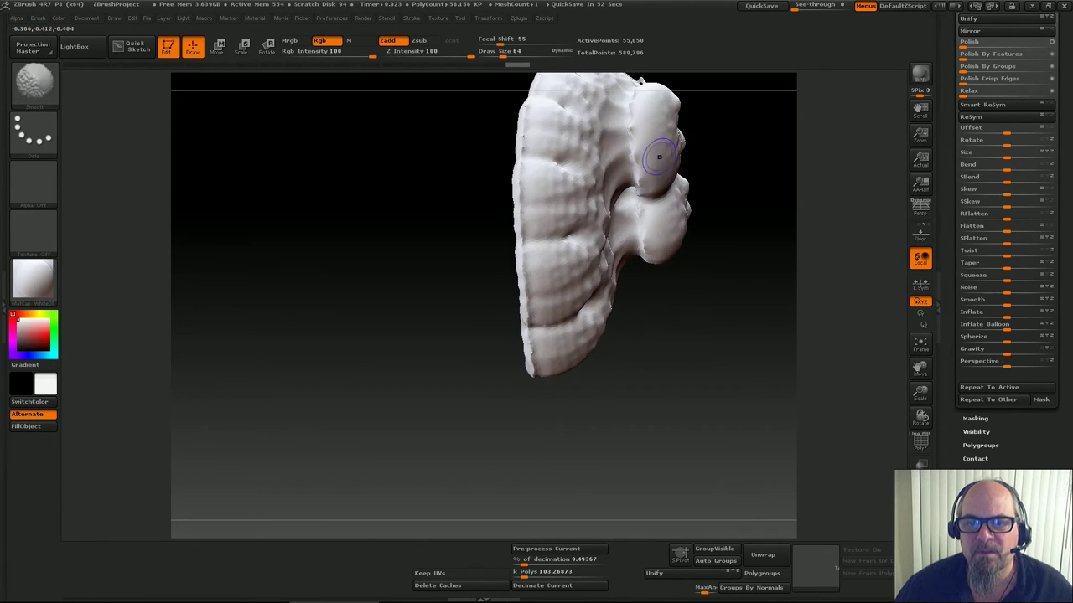
pyautogui.moveTo(754, 130)
pyautogui.mouseDown()
pyautogui.moveTo(718, 268)
pyautogui.moveTo(603, 259)
pyautogui.moveTo(630, 261)
pyautogui.mouseUp()
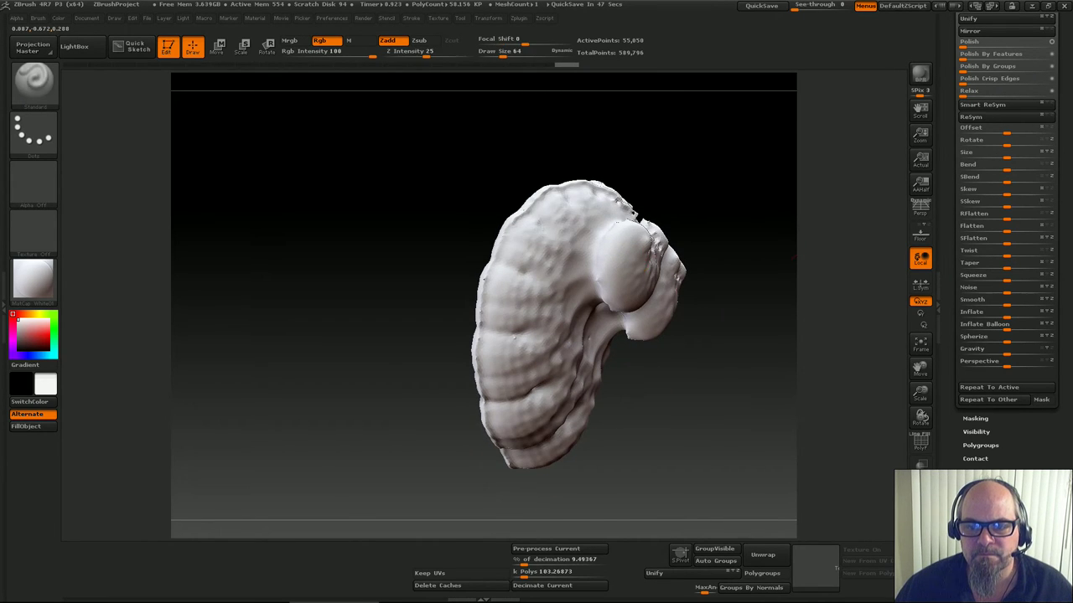
pyautogui.moveTo(742, 168)
pyautogui.mouseDown()
pyautogui.moveTo(662, 243)
pyautogui.moveTo(650, 234)
pyautogui.mouseUp()
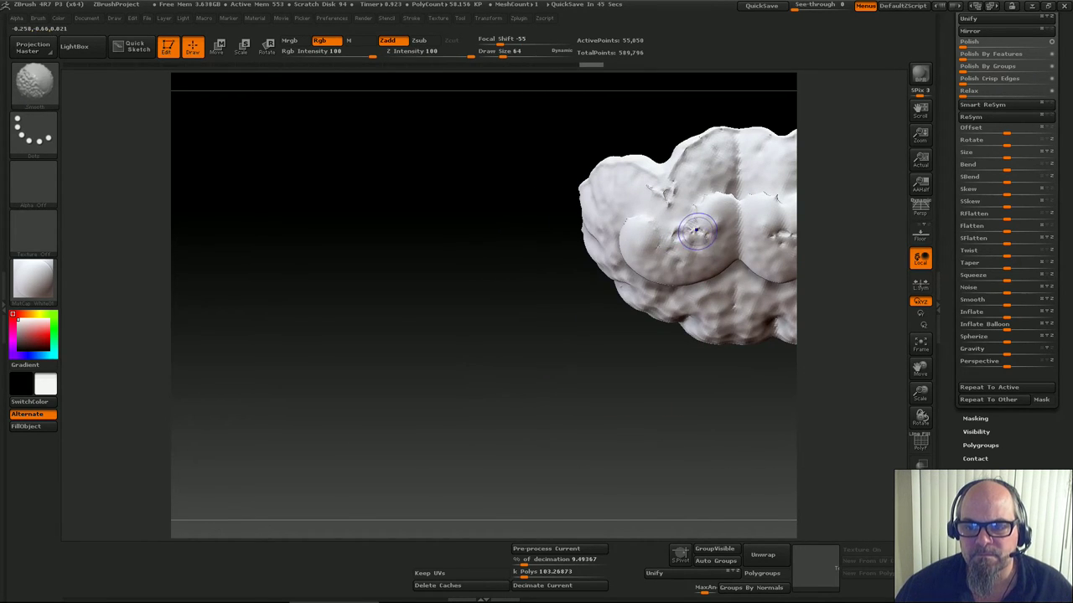
# Switch to the Inflat brush for working on the pitted lobes at the back of the shell
pyautogui.press('b')
pyautogui.press('s')
pyautogui.press('t')
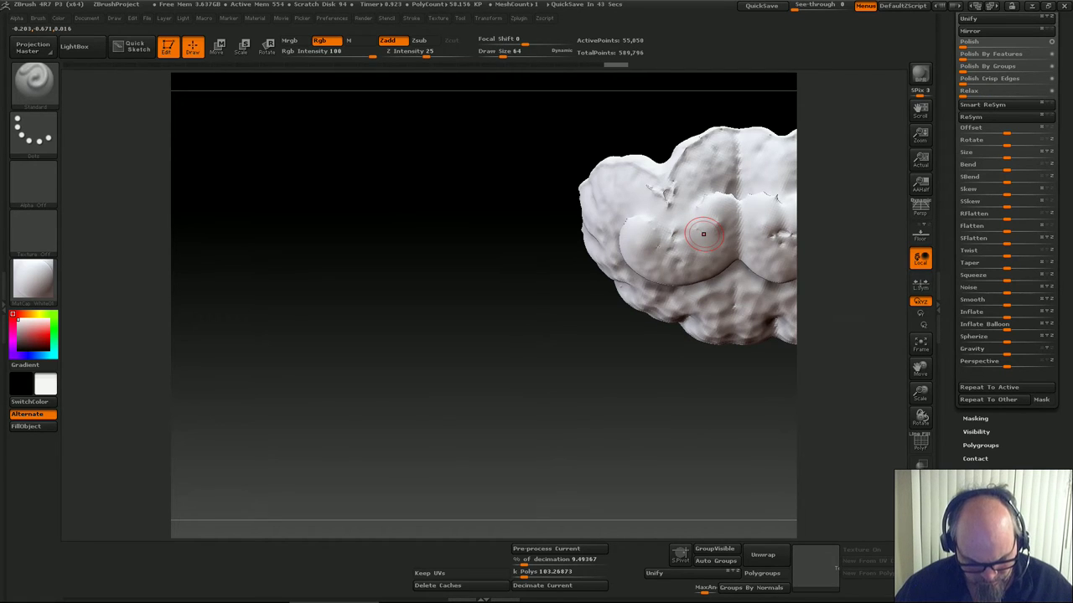
pyautogui.press('b')
pyautogui.press('i')
pyautogui.press('n')
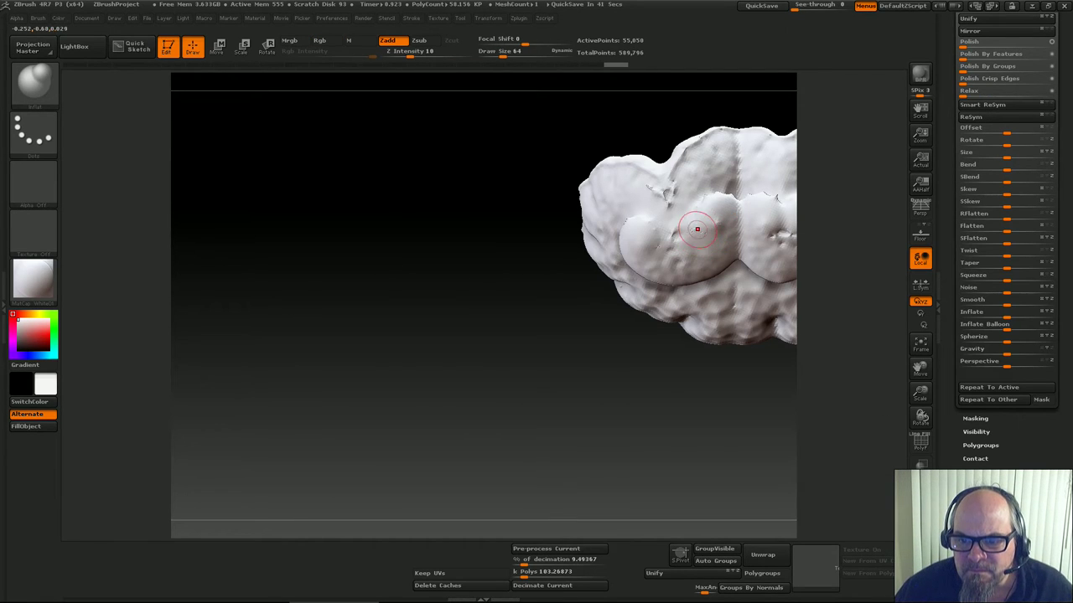
pyautogui.press('shift')
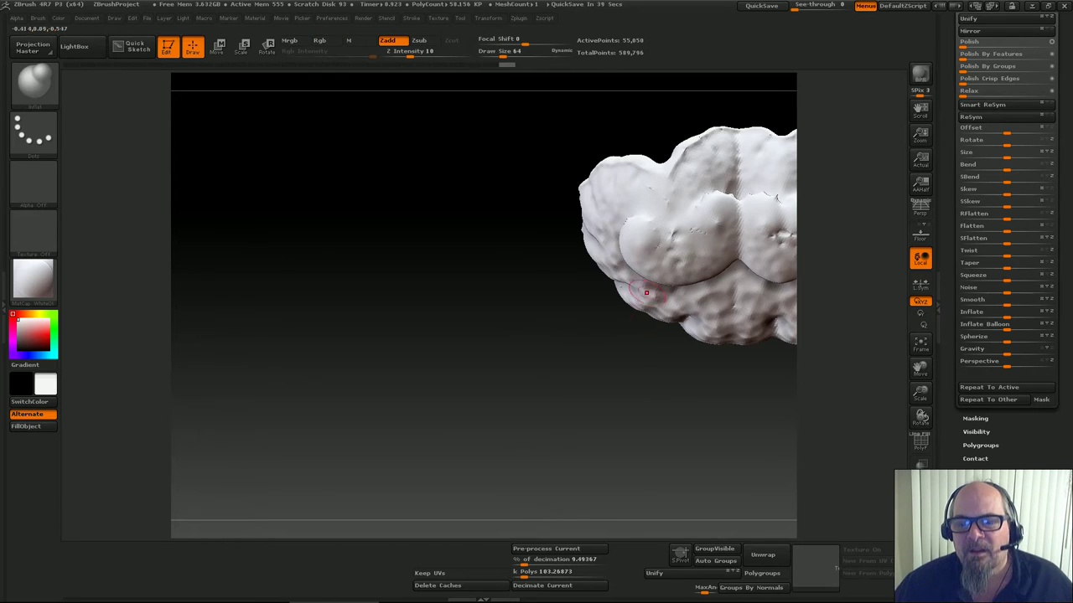
# Smooth away the remaining pits and bumps on both rear lobes of the shell
pyautogui.keyDown('alt'); pyautogui.moveTo(590, 318); pyautogui.dragTo(426, 334); pyautogui.keyUp('alt')
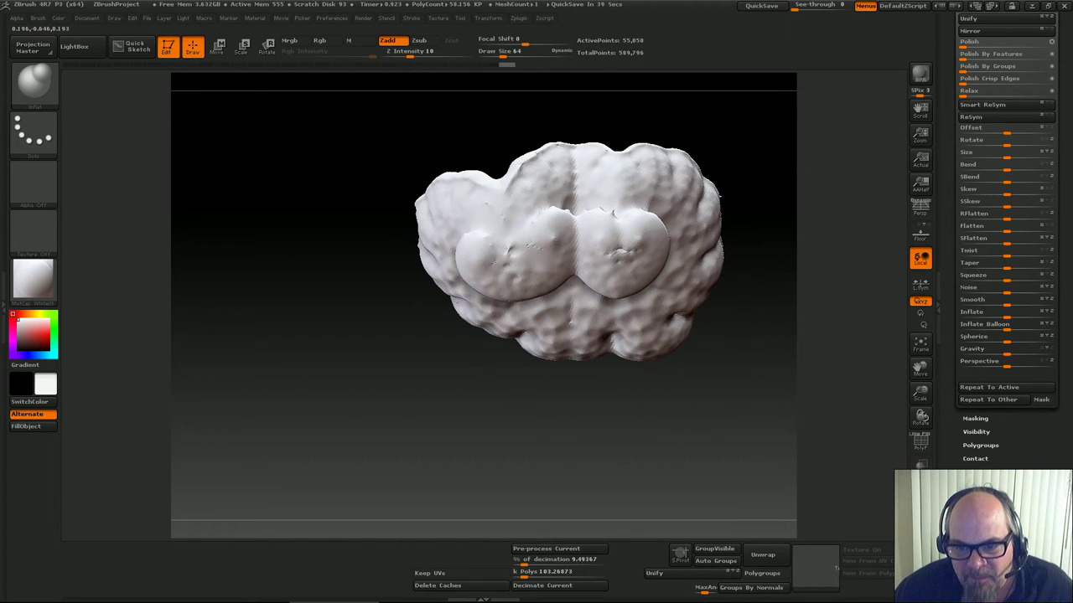
pyautogui.keyDown('shift'); pyautogui.moveTo(618, 245); pyautogui.dragTo(619, 253); pyautogui.keyUp('shift')
pyautogui.moveTo(578, 419); pyautogui.dragTo(494, 425)
pyautogui.keyDown('shift'); pyautogui.moveTo(644, 239); pyautogui.dragTo(646, 248); pyautogui.keyUp('shift')
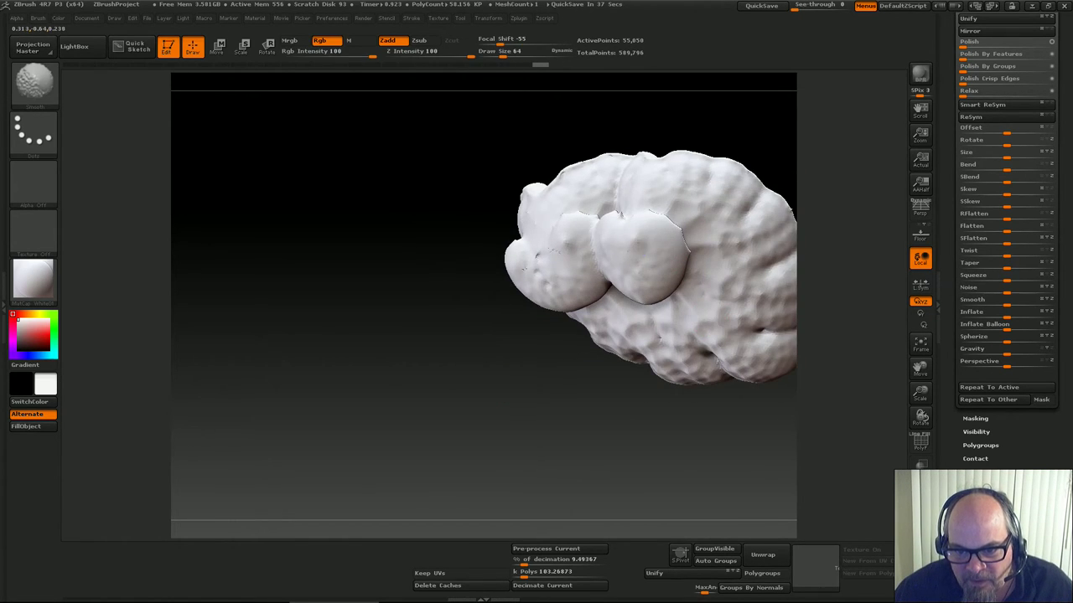
pyautogui.moveTo(444, 360); pyautogui.dragTo(520, 359)
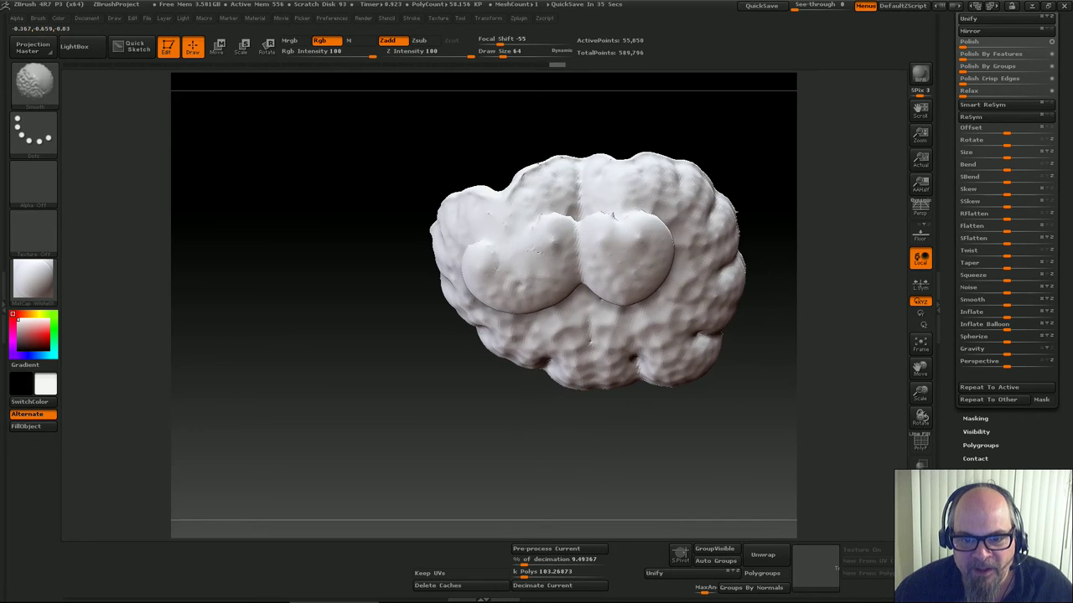
pyautogui.moveTo(764, 395); pyautogui.dragTo(689, 390)
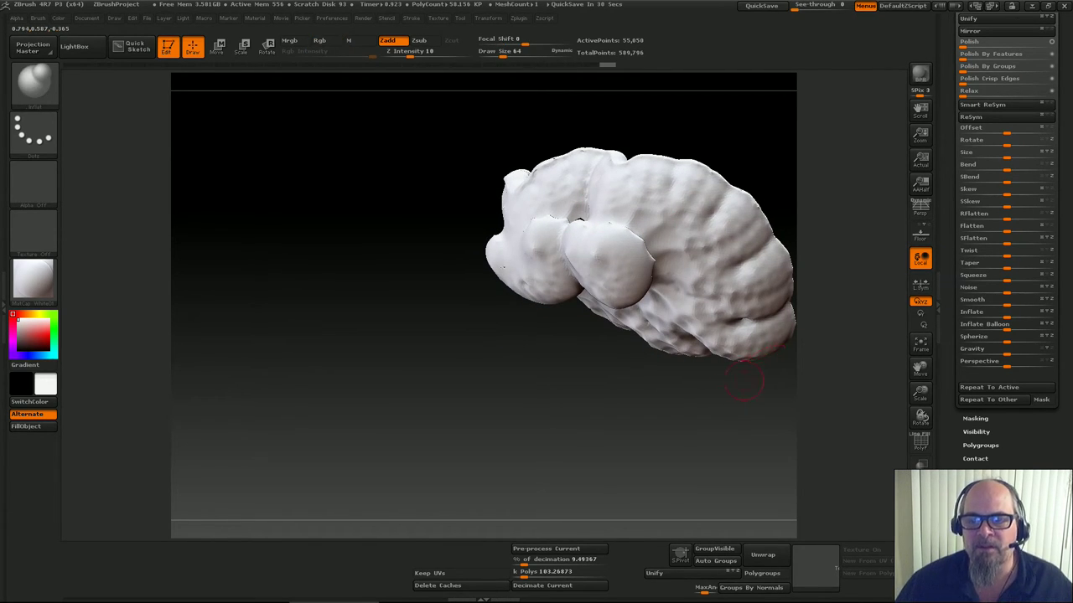
pyautogui.moveTo(743, 382)
pyautogui.mouseDown()
pyautogui.moveTo(681, 369)
pyautogui.moveTo(683, 427)
pyautogui.mouseUp()
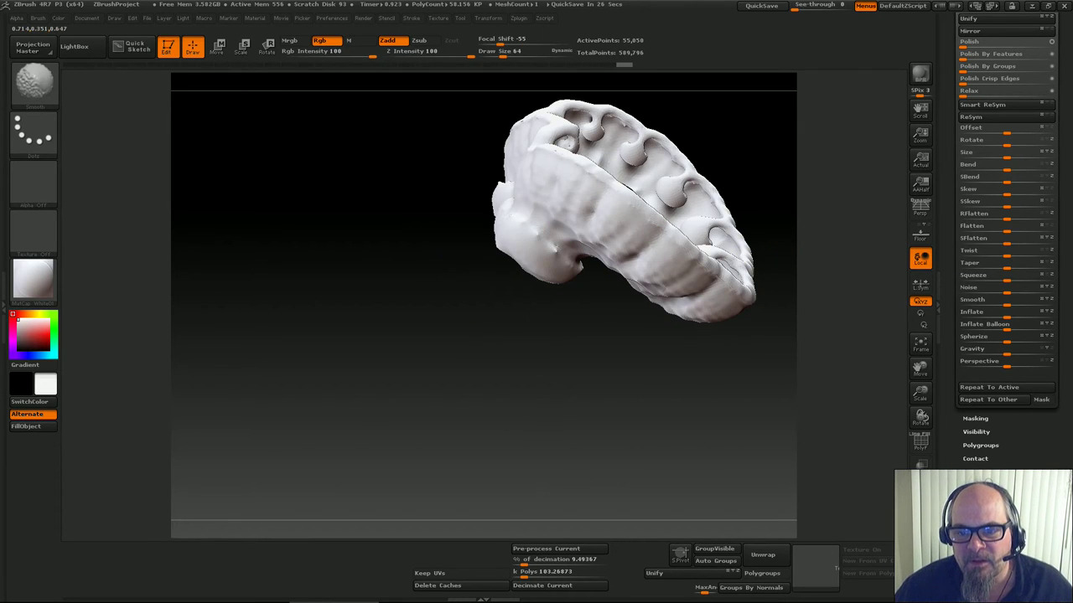
pyautogui.moveTo(666, 391)
pyautogui.mouseDown()
pyautogui.moveTo(709, 352)
pyautogui.moveTo(675, 335)
pyautogui.mouseUp()
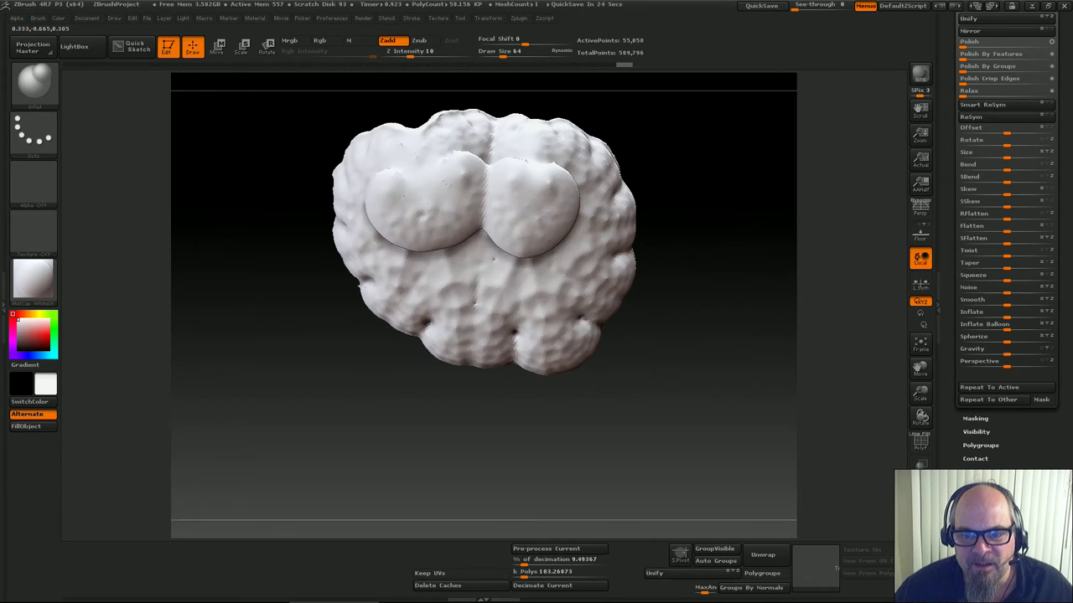
pyautogui.moveTo(704, 228); pyautogui.dragTo(712, 255)
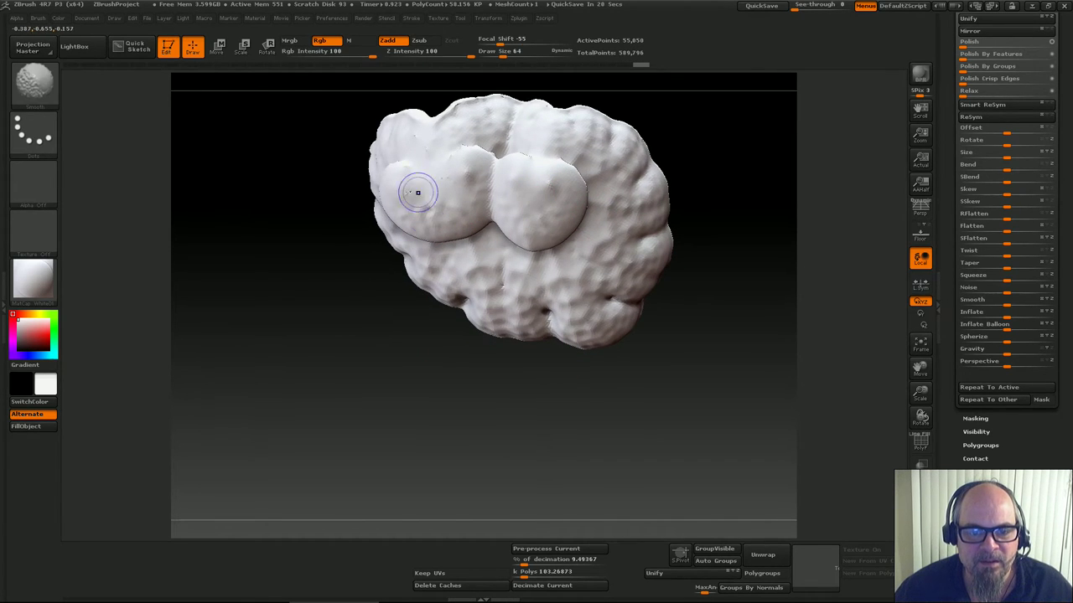
# Clear any mask and re-DynaMesh the smoothed shell to rebuild its topology
pyautogui.keyDown('ctrl'); pyautogui.moveTo(312, 351); pyautogui.dragTo(373, 462); pyautogui.keyUp('ctrl')
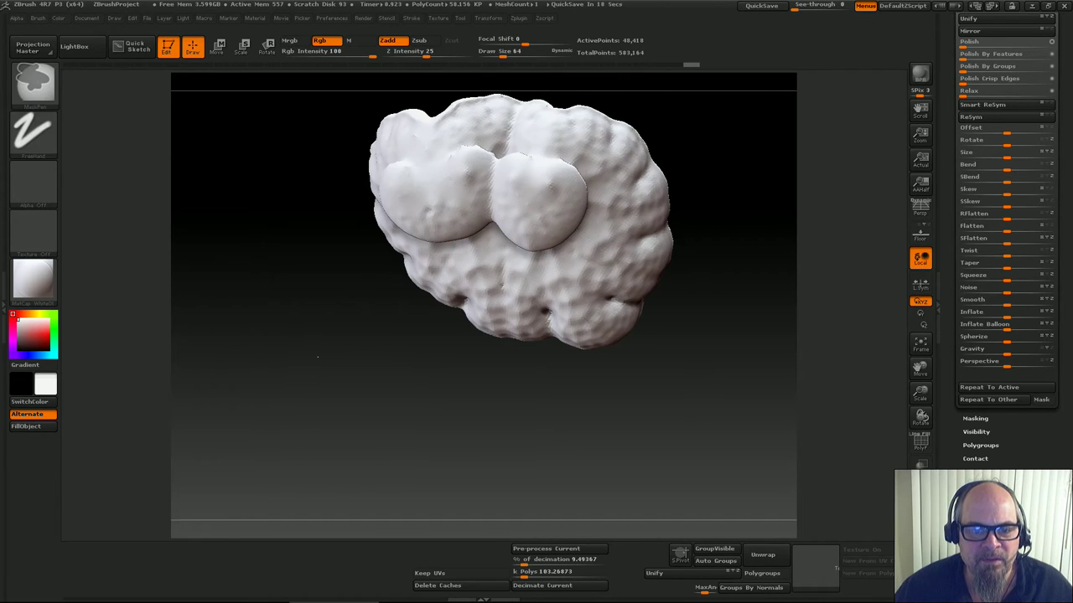
pyautogui.keyDown('ctrl'); pyautogui.click(352, 293); pyautogui.keyUp('ctrl')
pyautogui.keyDown('ctrl'); pyautogui.click(314, 390); pyautogui.keyUp('ctrl')
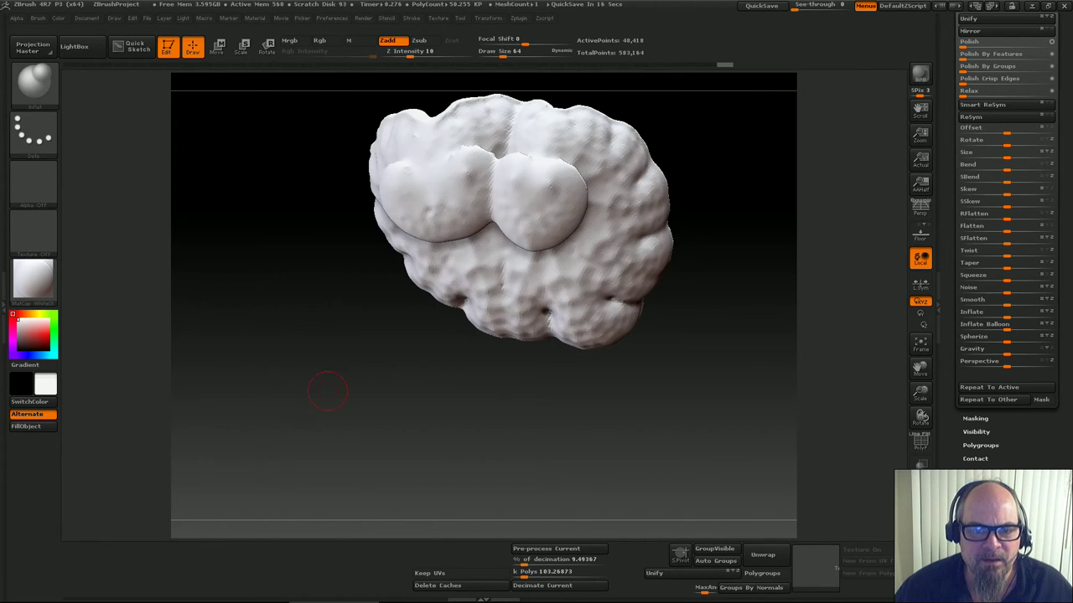
# Examine the remeshed shell from the back, front and side, including its rim and spirals up close
pyautogui.moveTo(327, 390)
pyautogui.mouseDown()
pyautogui.moveTo(436, 358)
pyautogui.moveTo(371, 173)
pyautogui.mouseUp()
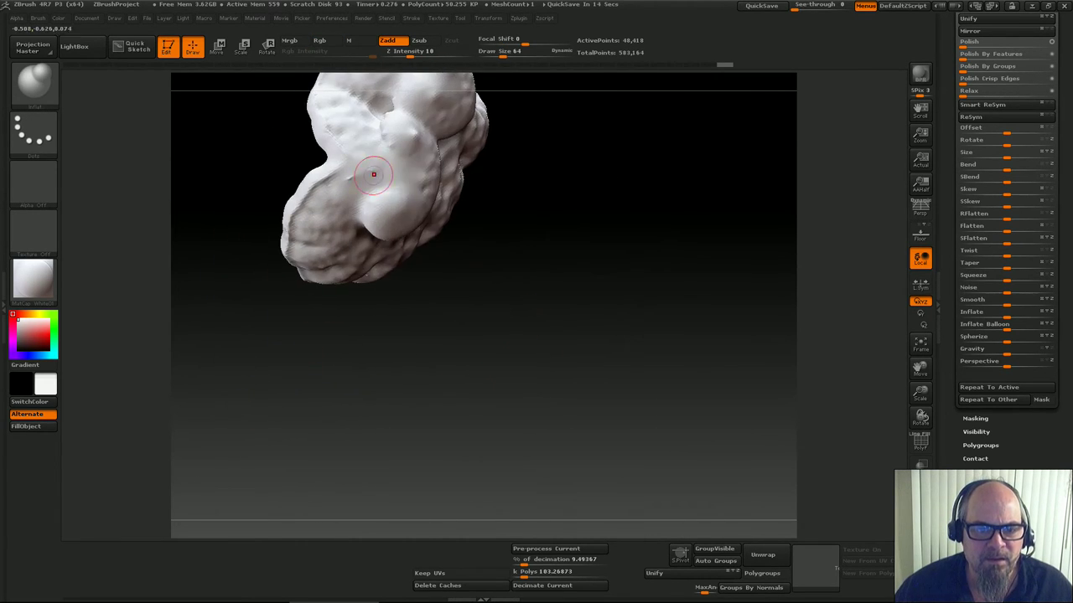
pyautogui.moveTo(556, 187)
pyautogui.mouseDown()
pyautogui.moveTo(519, 243)
pyautogui.moveTo(486, 268)
pyautogui.moveTo(397, 300)
pyautogui.moveTo(465, 246)
pyautogui.moveTo(286, 100)
pyautogui.moveTo(685, 259)
pyautogui.moveTo(434, 221)
pyautogui.moveTo(604, 167)
pyautogui.moveTo(695, 118)
pyautogui.mouseUp()
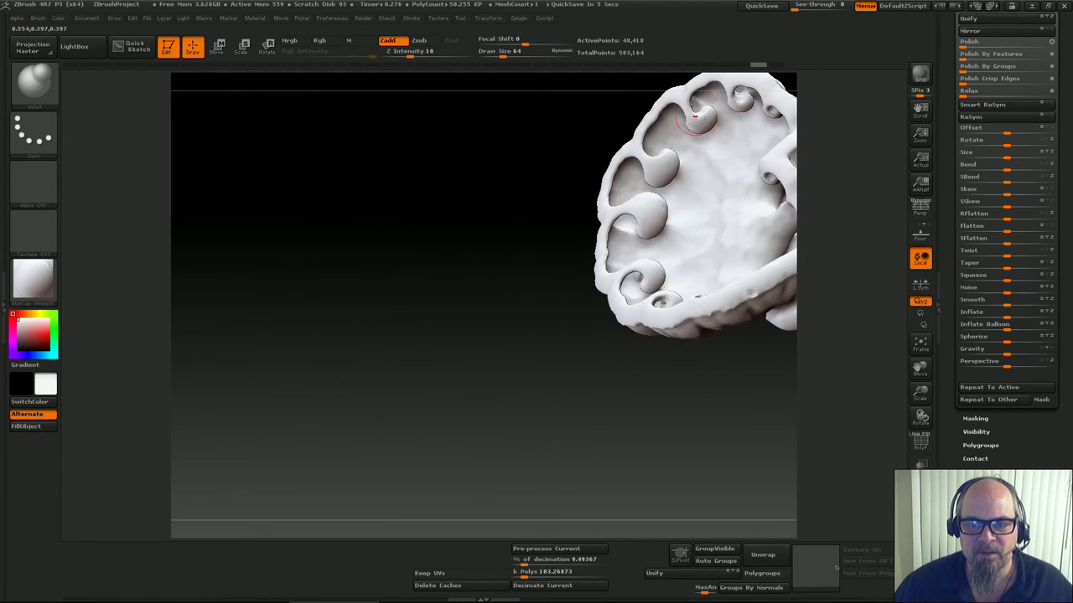
pyautogui.press('f')
pyautogui.moveTo(290, 235)
pyautogui.mouseDown()
pyautogui.moveTo(352, 252)
pyautogui.moveTo(394, 243)
pyautogui.moveTo(360, 259)
pyautogui.moveTo(377, 252)
pyautogui.moveTo(355, 298)
pyautogui.mouseUp()
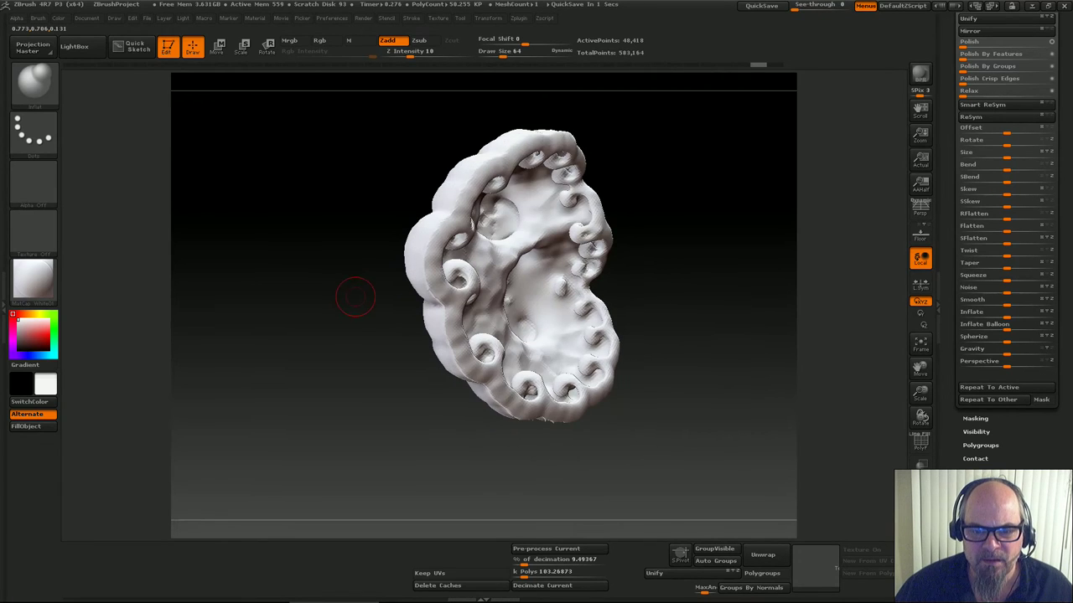
pyautogui.moveTo(920, 393); pyautogui.dragTo(920, 457)
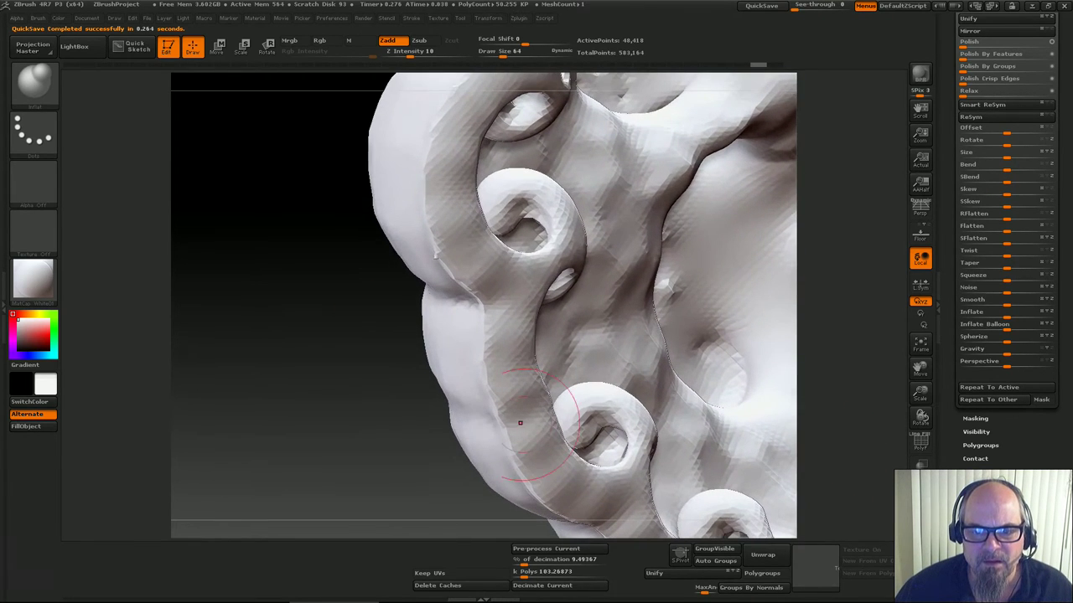
pyautogui.moveTo(352, 377); pyautogui.dragTo(460, 363)
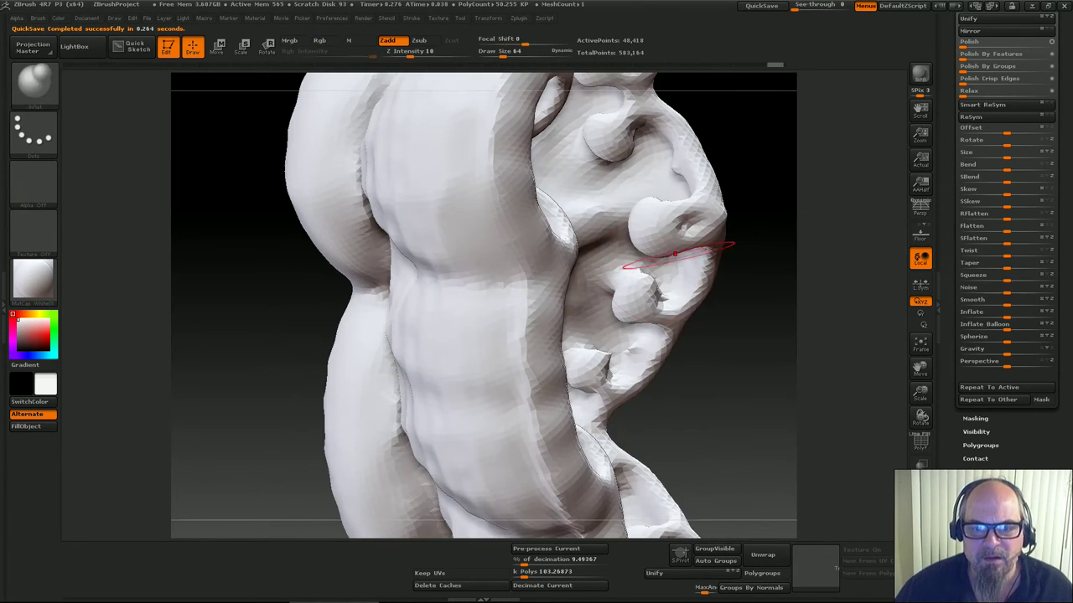
# Undo the last stroke and smooth the ridge on the shell's outer rim with draw size 32
pyautogui.hotkey('ctrl', 'z')
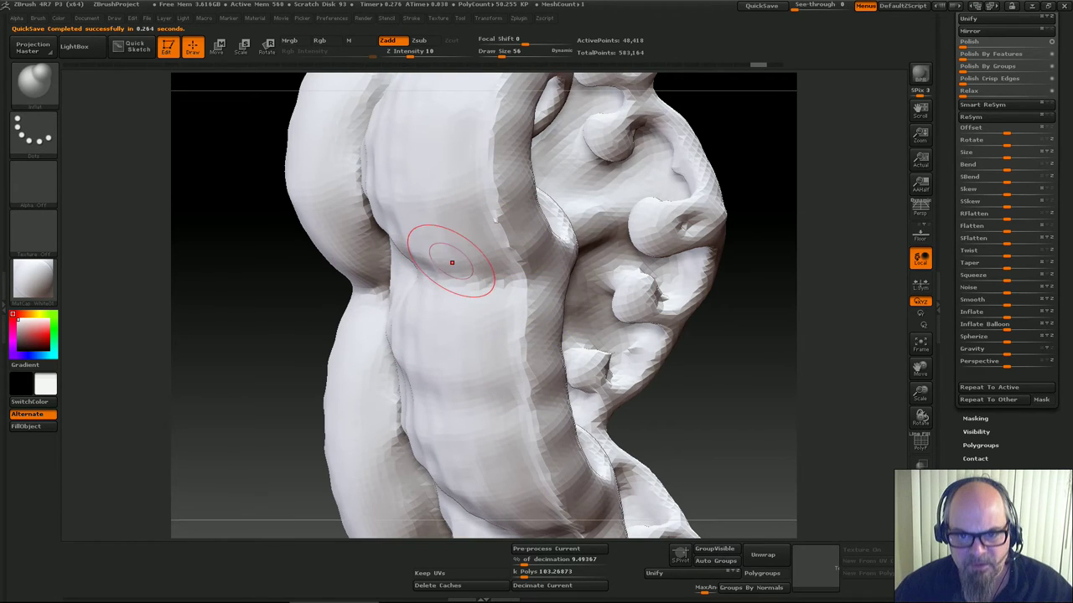
pyautogui.press('shift')
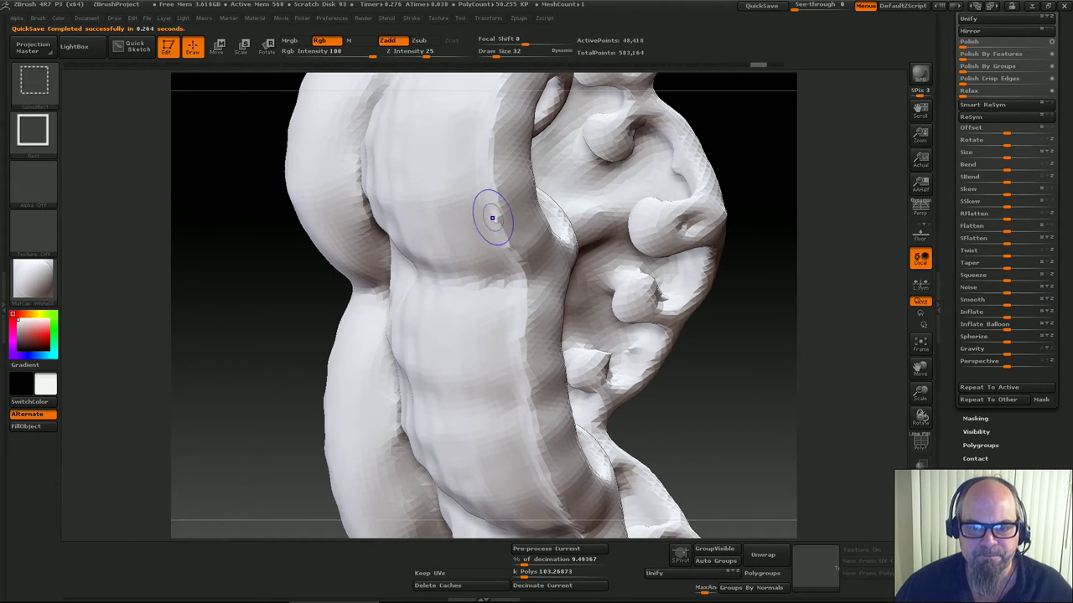
pyautogui.moveTo(726, 361); pyautogui.dragTo(578, 364)
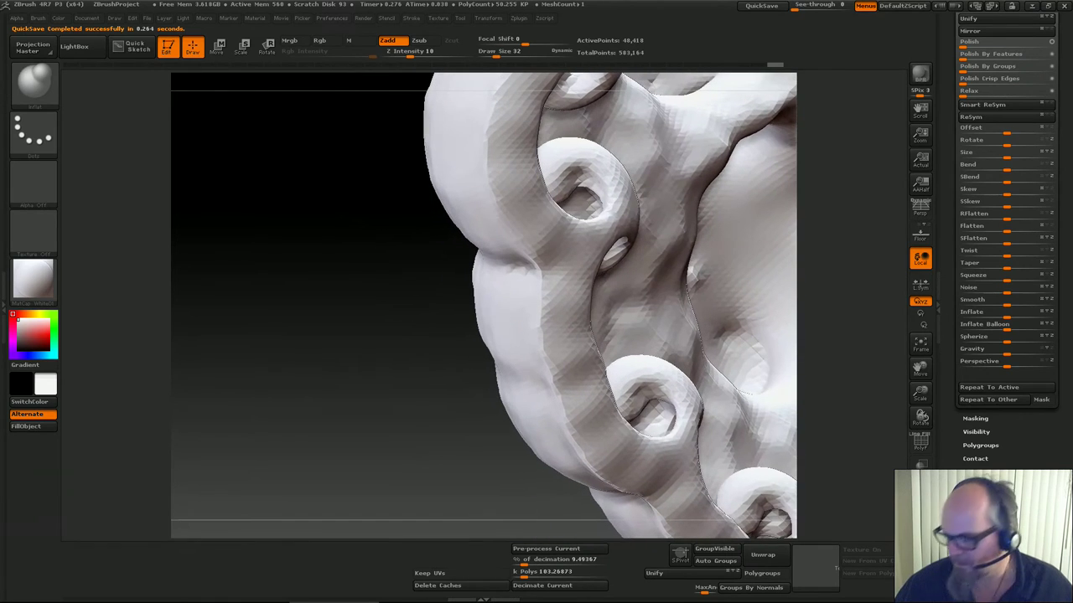
# Smooth the faceted surfaces of the rim and the spirals around the shell's inner edge
pyautogui.moveTo(363, 240)
pyautogui.mouseDown()
pyautogui.moveTo(319, 292)
pyautogui.moveTo(212, 359)
pyautogui.mouseUp()
pyautogui.moveTo(745, 217)
pyautogui.mouseDown()
pyautogui.moveTo(534, 223)
pyautogui.moveTo(472, 124)
pyautogui.mouseUp()
pyautogui.moveTo(327, 134); pyautogui.dragTo(492, 177)
pyautogui.press('shift')
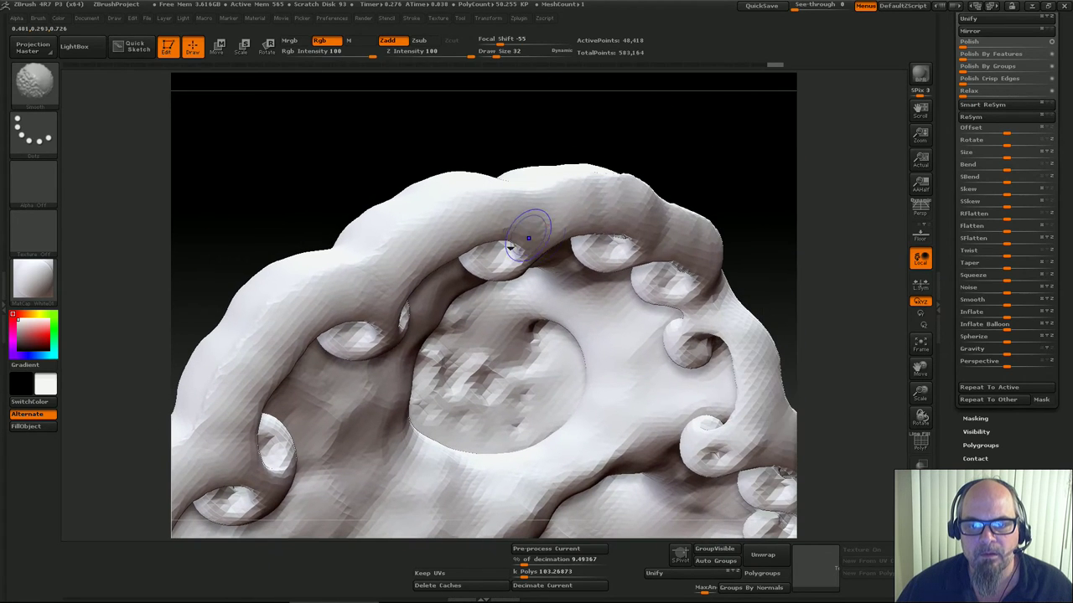
pyautogui.moveTo(726, 210); pyautogui.dragTo(709, 179)
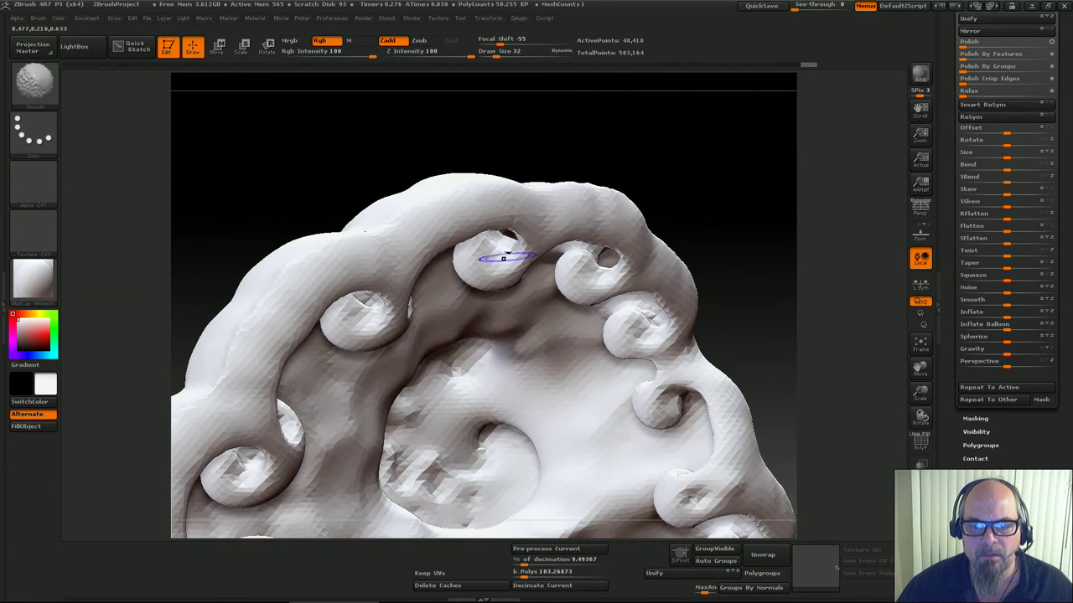
pyautogui.moveTo(714, 220)
pyautogui.mouseDown()
pyautogui.moveTo(706, 206)
pyautogui.moveTo(754, 268)
pyautogui.moveTo(712, 243)
pyautogui.moveTo(753, 304)
pyautogui.mouseUp()
pyautogui.moveTo(636, 408)
pyautogui.mouseDown()
pyautogui.moveTo(688, 254)
pyautogui.moveTo(674, 329)
pyautogui.moveTo(616, 259)
pyautogui.mouseUp()
pyautogui.keyDown('shift'); pyautogui.moveTo(435, 150); pyautogui.dragTo(434, 145); pyautogui.keyUp('shift')
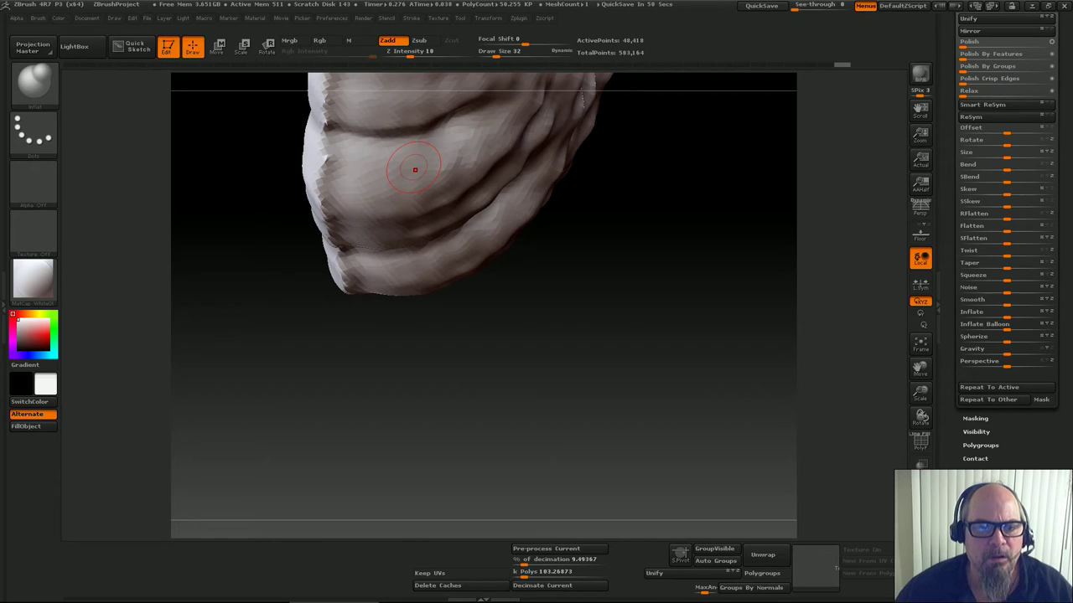
# Smooth the jagged edge running down the outer side of the shell's ribbed tip
pyautogui.moveTo(327, 154)
pyautogui.mouseDown()
pyautogui.moveTo(338, 177)
pyautogui.moveTo(332, 163)
pyautogui.mouseUp()
pyautogui.moveTo(503, 335)
pyautogui.mouseDown()
pyautogui.moveTo(478, 268)
pyautogui.moveTo(553, 361)
pyautogui.mouseUp()
pyautogui.moveTo(360, 142); pyautogui.dragTo(330, 163)
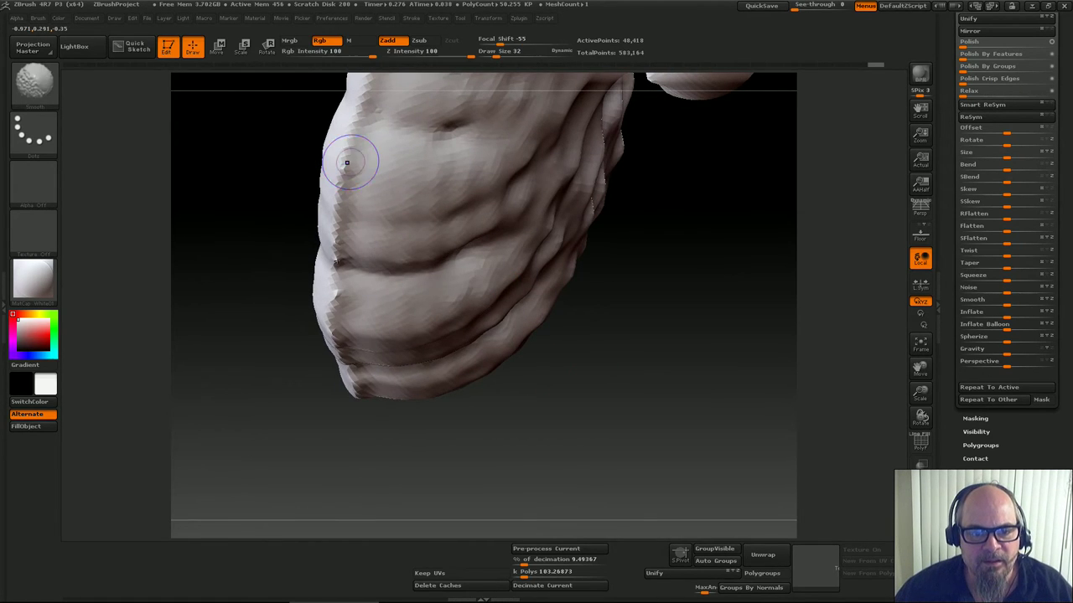
pyautogui.moveTo(553, 369)
pyautogui.mouseDown()
pyautogui.moveTo(618, 352)
pyautogui.moveTo(551, 505)
pyautogui.moveTo(518, 452)
pyautogui.mouseUp()
# Soften the rear lobes and the creased area where they join the shell body
pyautogui.moveTo(702, 394); pyautogui.dragTo(550, 364)
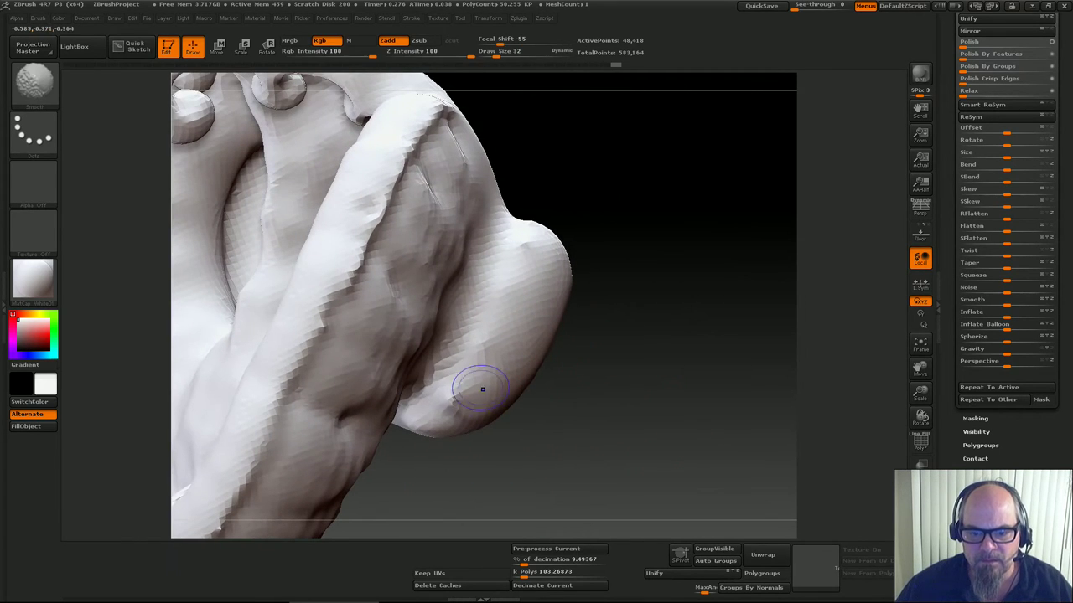
pyautogui.moveTo(470, 410)
pyautogui.mouseDown()
pyautogui.moveTo(685, 343)
pyautogui.moveTo(675, 374)
pyautogui.mouseUp()
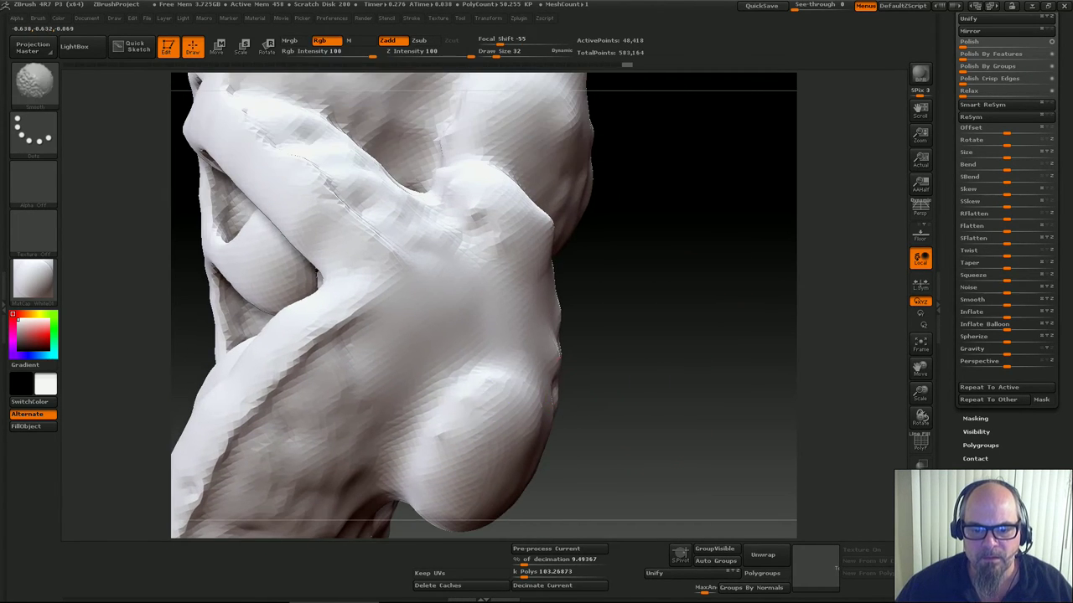
pyautogui.keyDown('shift'); pyautogui.moveTo(440, 448); pyautogui.dragTo(464, 450); pyautogui.keyUp('shift')
pyautogui.moveTo(678, 314); pyautogui.dragTo(578, 336)
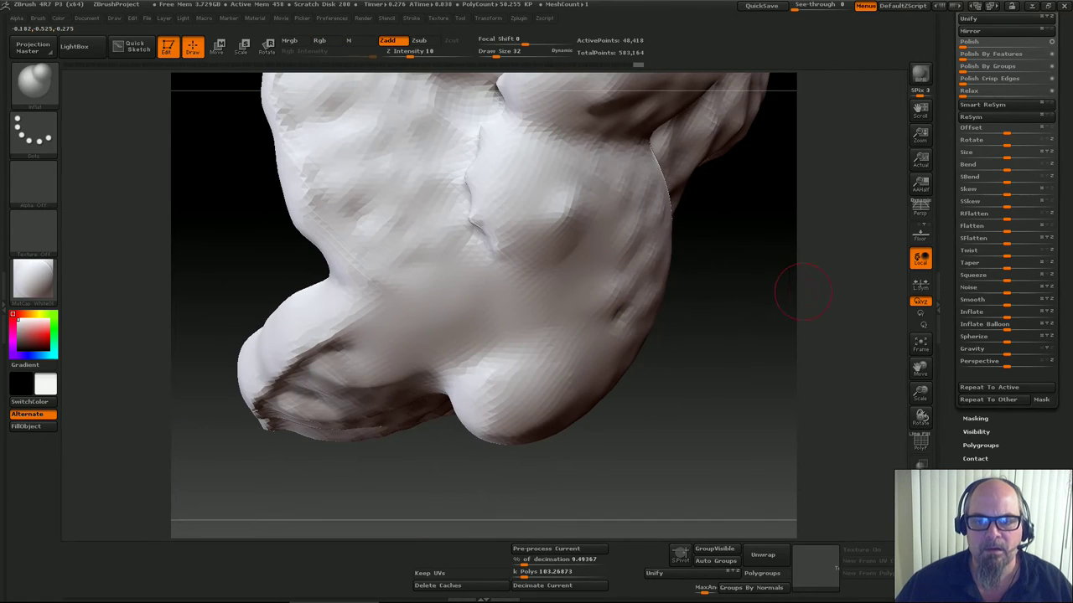
pyautogui.moveTo(775, 252)
pyautogui.mouseDown()
pyautogui.moveTo(751, 377)
pyautogui.moveTo(765, 463)
pyautogui.mouseUp()
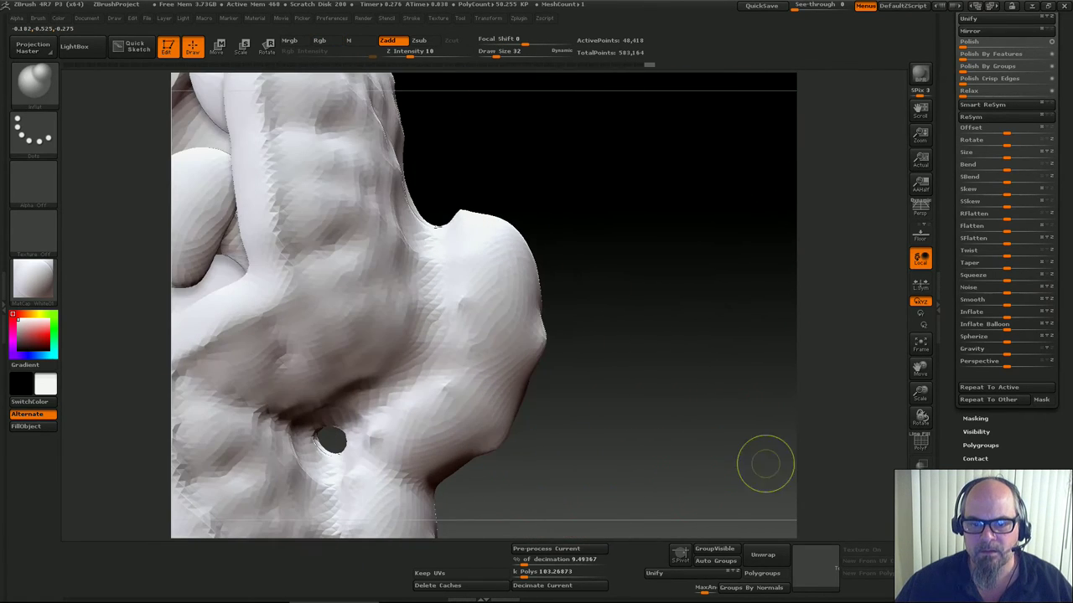
# Save the project as ZBrushProject.ZPR on the Desktop, replacing the existing file
pyautogui.hotkey('ctrl', 's')
pyautogui.press('Return')
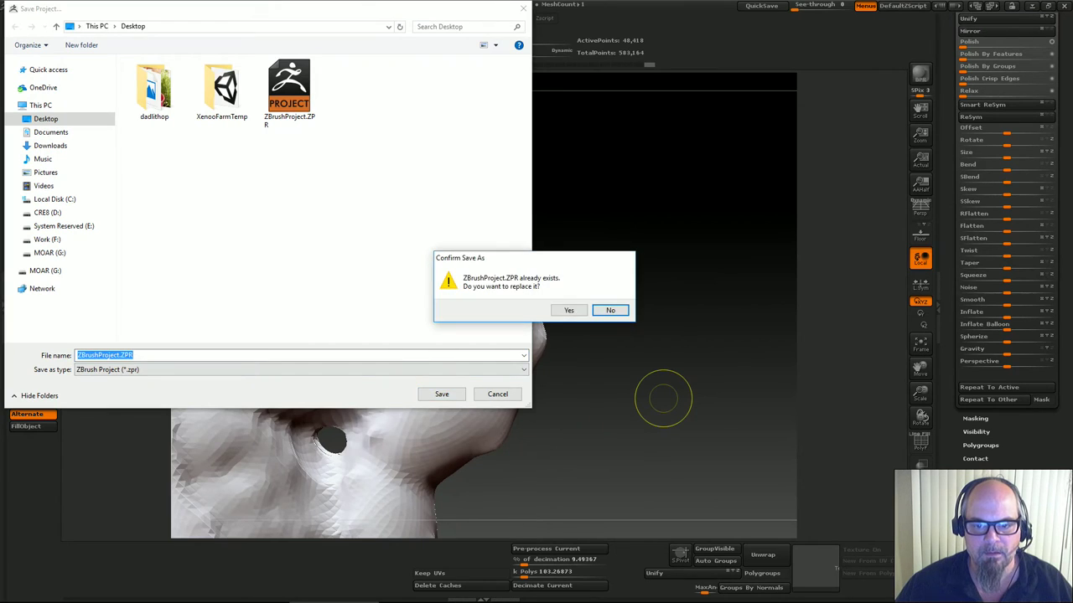
pyautogui.press('y')
# Examine the shell's back, inner face and rim spirals up close for remaining mesh flaws
pyautogui.moveTo(647, 344); pyautogui.dragTo(721, 376)
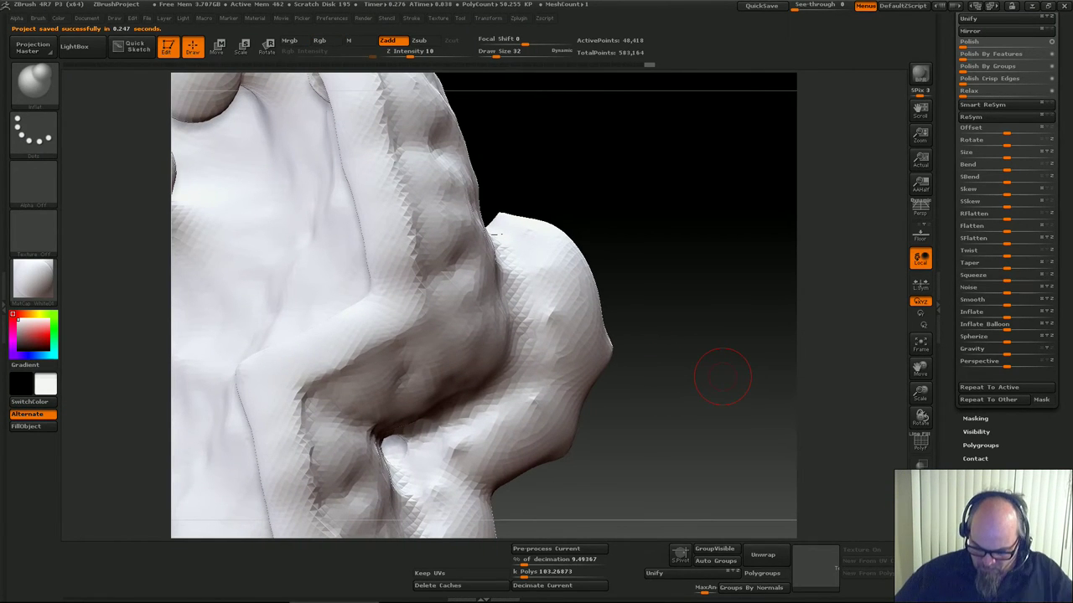
pyautogui.moveTo(689, 399); pyautogui.dragTo(645, 428)
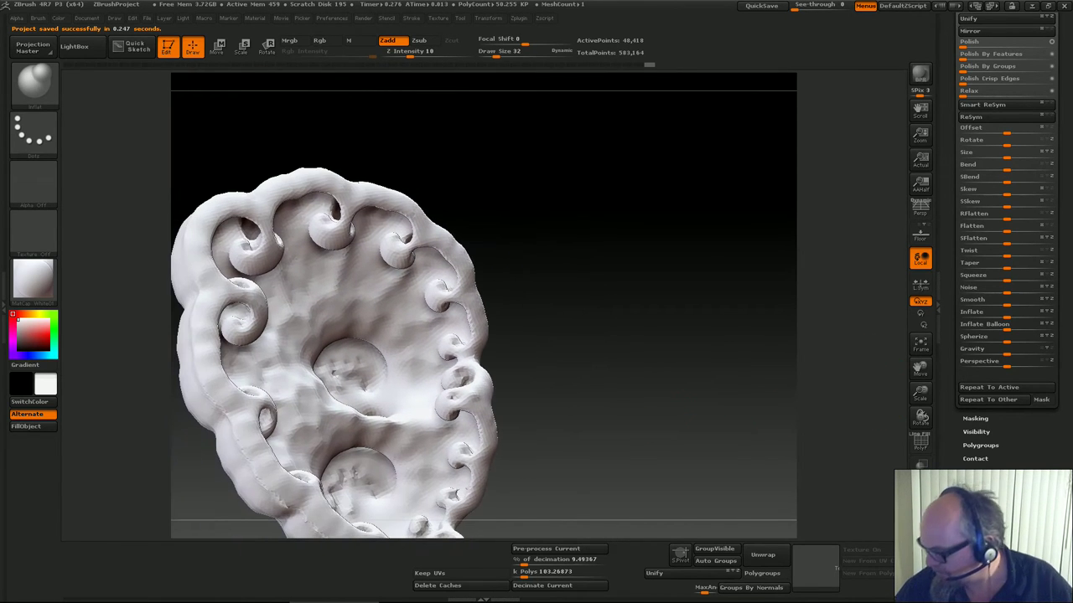
pyautogui.moveTo(674, 372)
pyautogui.mouseDown()
pyautogui.moveTo(599, 399)
pyautogui.moveTo(578, 394)
pyautogui.moveTo(712, 326)
pyautogui.moveTo(658, 348)
pyautogui.mouseUp()
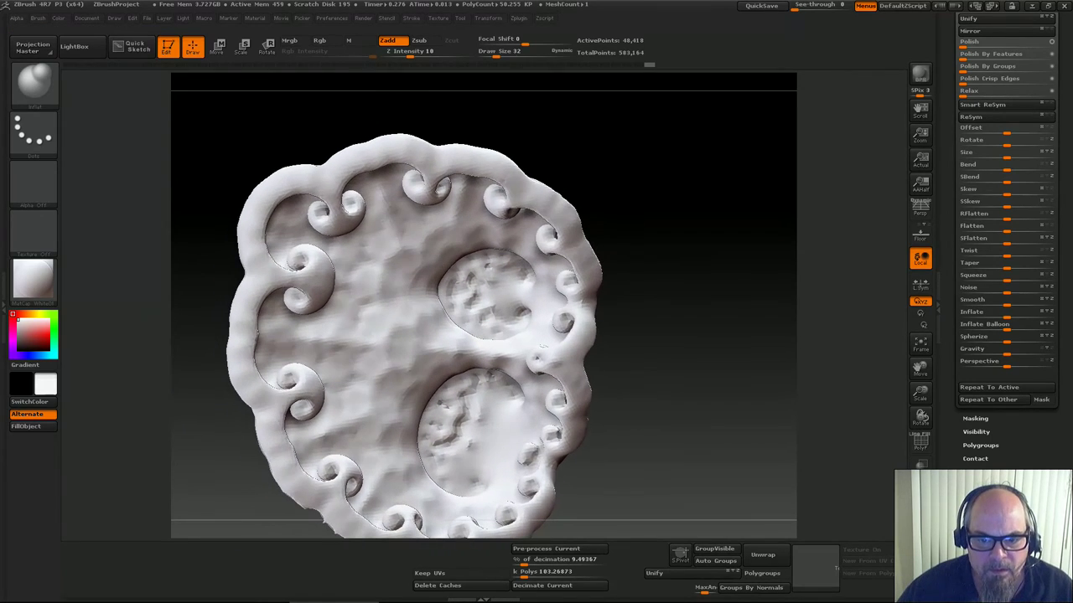
pyautogui.moveTo(914, 386); pyautogui.dragTo(916, 440)
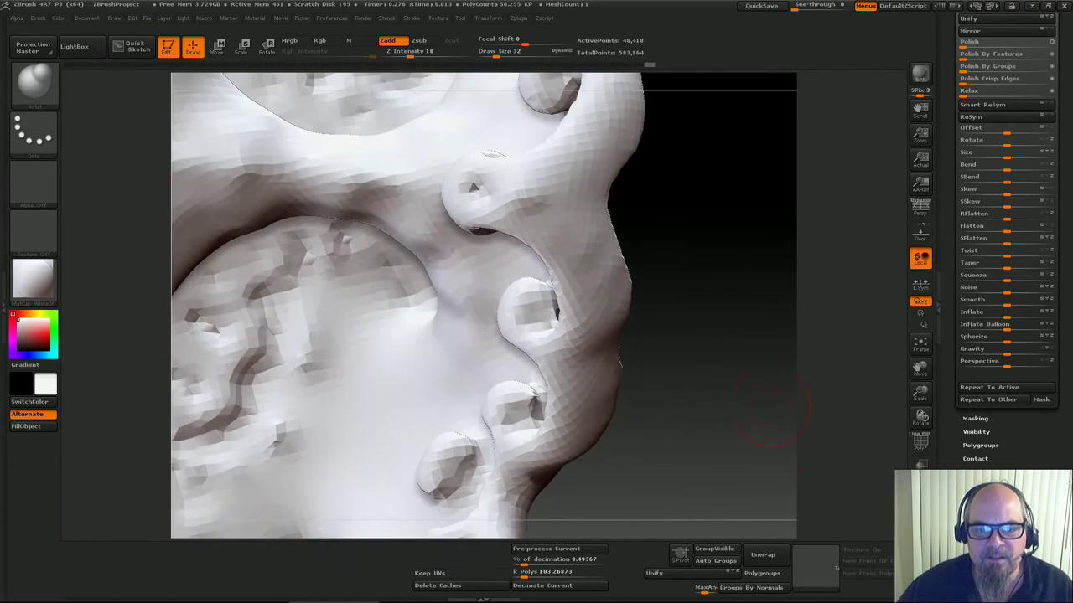
pyautogui.moveTo(721, 310)
pyautogui.keyDown('alt'); pyautogui.mouseDown()
pyautogui.moveTo(775, 511)
pyautogui.moveTo(758, 513)
pyautogui.moveTo(817, 511)
pyautogui.moveTo(733, 511)
pyautogui.moveTo(744, 499)
pyautogui.mouseUp(); pyautogui.keyUp('alt')
pyautogui.moveTo(541, 357)
pyautogui.mouseDown()
pyautogui.moveTo(478, 384)
pyautogui.moveTo(503, 401)
pyautogui.mouseUp()
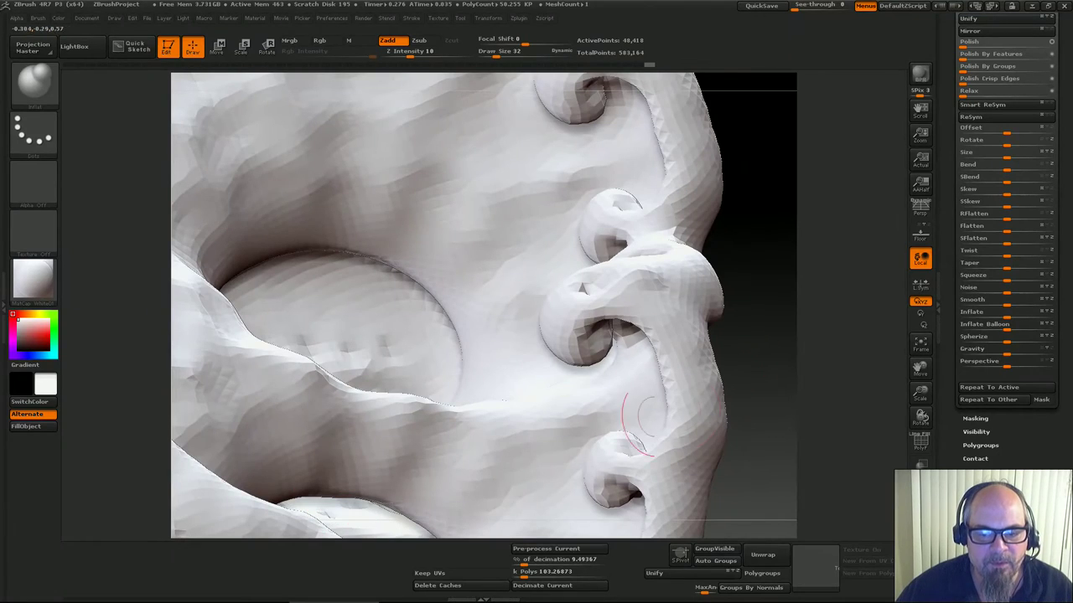
# Smooth the rough floor of the inner hollows and the small pinched spiral beside the rim
pyautogui.moveTo(749, 389); pyautogui.dragTo(731, 455)
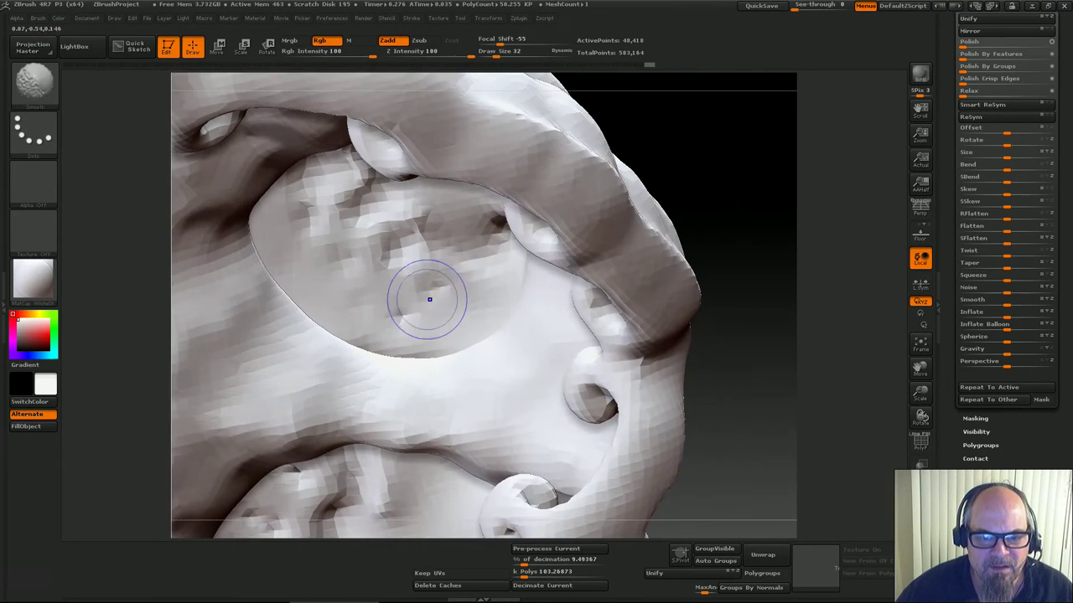
pyautogui.keyDown('shift'); pyautogui.moveTo(429, 297); pyautogui.dragTo(461, 293); pyautogui.keyUp('shift')
pyautogui.moveTo(732, 399)
pyautogui.mouseDown()
pyautogui.moveTo(765, 358)
pyautogui.moveTo(779, 315)
pyautogui.mouseUp()
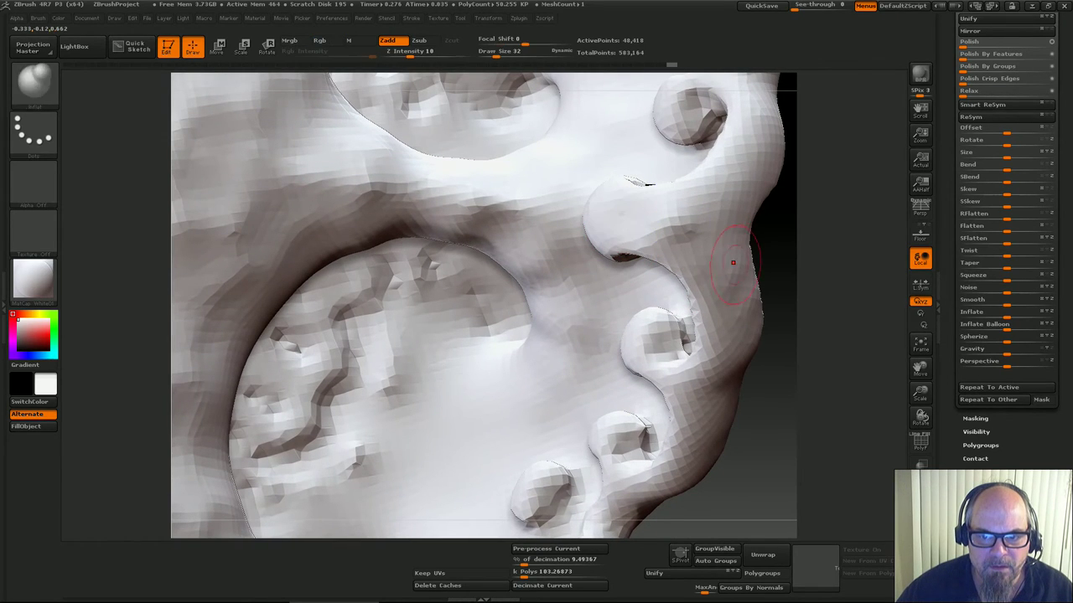
pyautogui.moveTo(765, 409)
pyautogui.mouseDown()
pyautogui.moveTo(786, 425)
pyautogui.moveTo(821, 419)
pyautogui.moveTo(780, 397)
pyautogui.mouseUp()
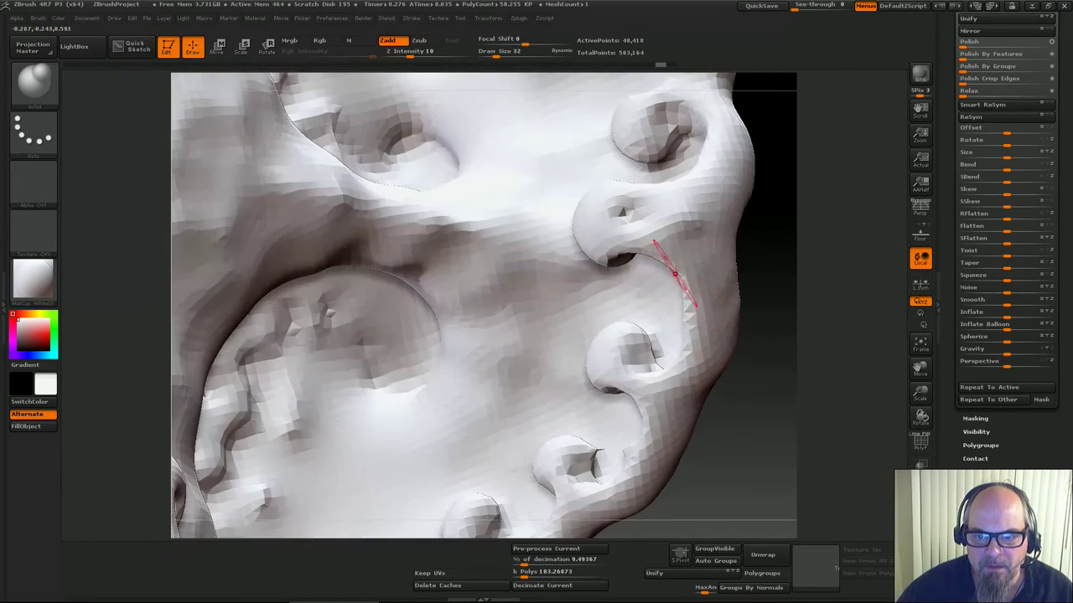
pyautogui.keyDown('shift'); pyautogui.moveTo(641, 219); pyautogui.dragTo(622, 218); pyautogui.keyUp('shift')
pyautogui.moveTo(773, 335); pyautogui.dragTo(771, 409)
pyautogui.moveTo(332, 407)
pyautogui.keyDown('shift'); pyautogui.mouseDown()
pyautogui.moveTo(294, 424)
pyautogui.moveTo(311, 436)
pyautogui.mouseUp(); pyautogui.keyUp('shift')
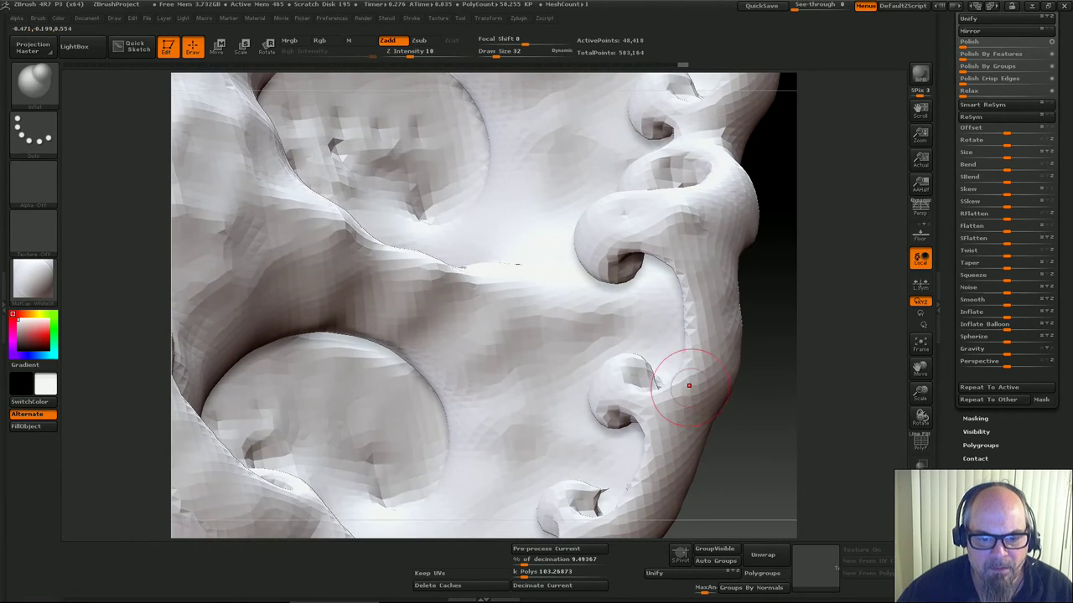
pyautogui.moveTo(742, 447)
pyautogui.mouseDown()
pyautogui.moveTo(726, 251)
pyautogui.moveTo(683, 388)
pyautogui.moveTo(635, 414)
pyautogui.mouseUp()
# Re-DynaMesh the shell after the spiral cleanup and check its rear lobes
pyautogui.keyDown('ctrl'); pyautogui.moveTo(689, 270); pyautogui.dragTo(745, 511); pyautogui.keyUp('ctrl')
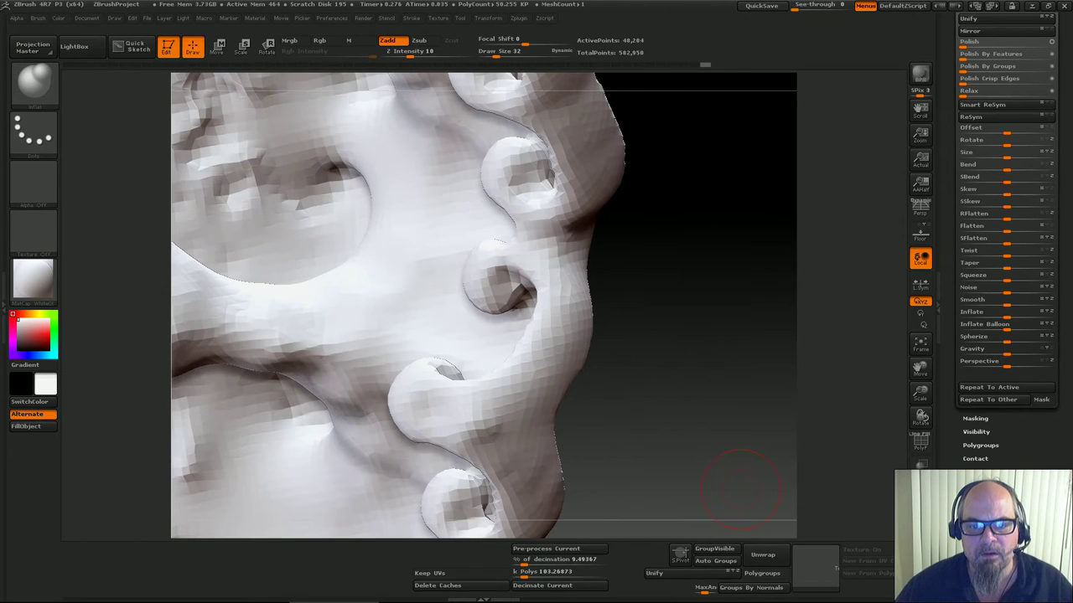
pyautogui.moveTo(907, 452); pyautogui.dragTo(907, 364)
pyautogui.moveTo(712, 352)
pyautogui.mouseDown()
pyautogui.moveTo(662, 360)
pyautogui.moveTo(637, 260)
pyautogui.moveTo(615, 290)
pyautogui.mouseUp()
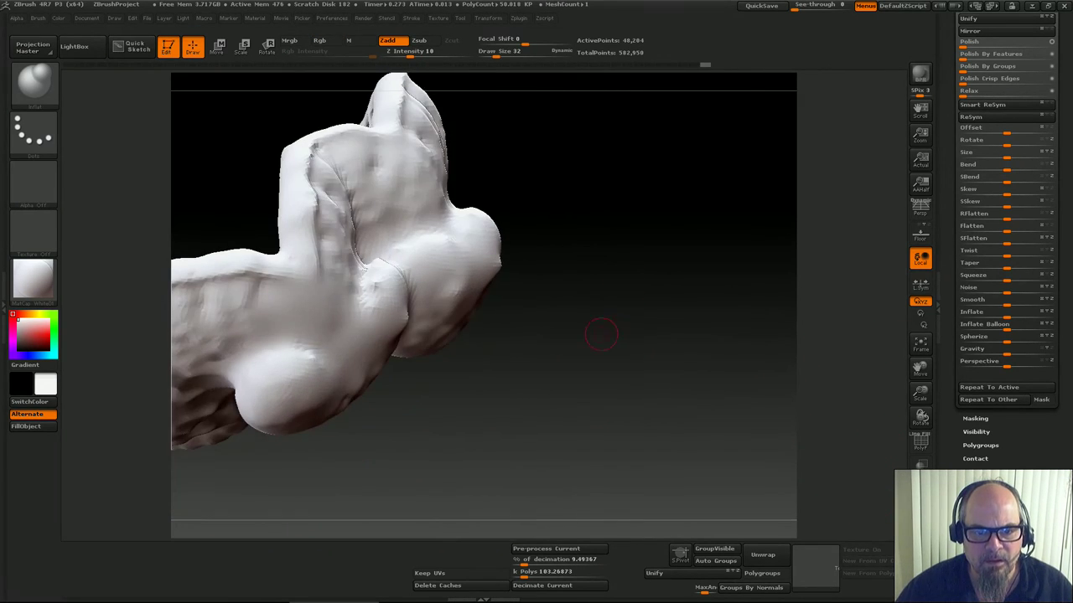
pyautogui.moveTo(603, 331)
pyautogui.mouseDown()
pyautogui.moveTo(511, 352)
pyautogui.moveTo(574, 390)
pyautogui.mouseUp()
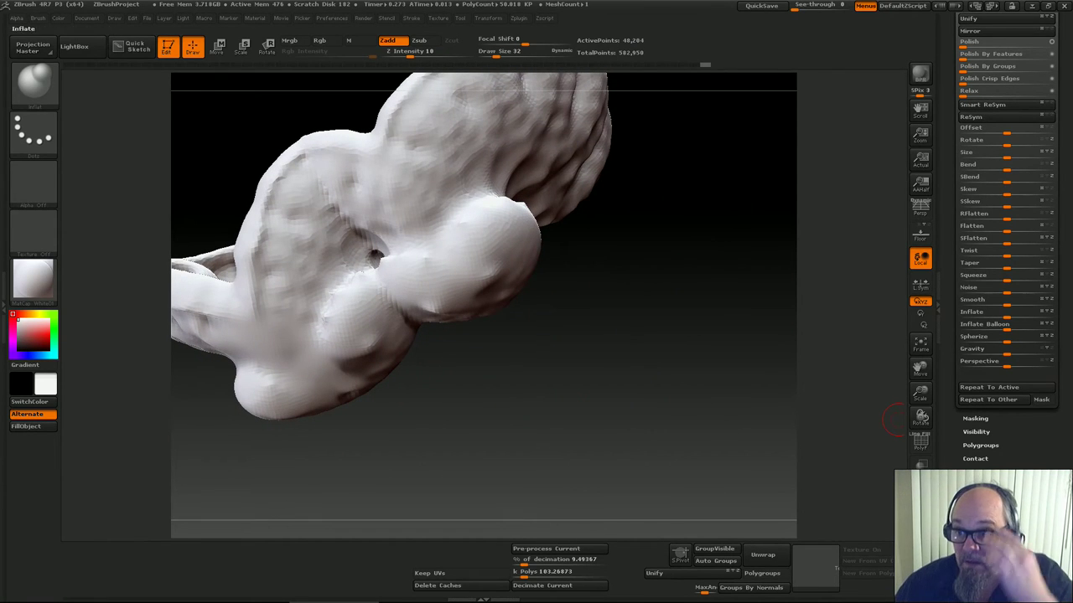
# Repair the shell's geometry with the Fix Mesh command under mesh integrity
pyautogui.moveTo(1062, 160); pyautogui.dragTo(1062, 565)
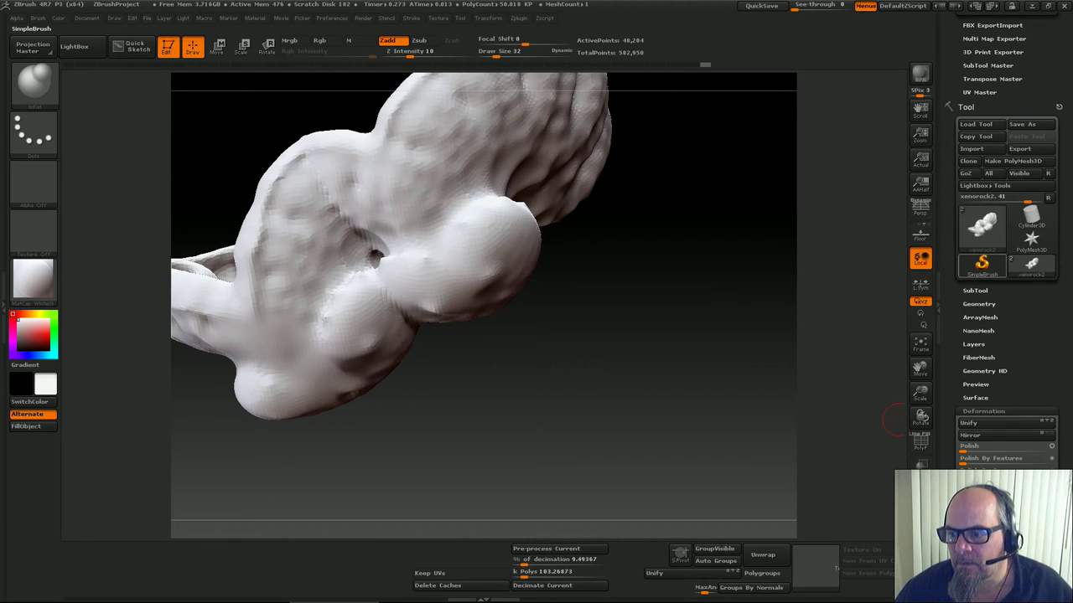
pyautogui.click(978, 304)
pyautogui.moveTo(1062, 411); pyautogui.dragTo(1062, 139)
pyautogui.click(983, 299)
pyautogui.click(981, 249)
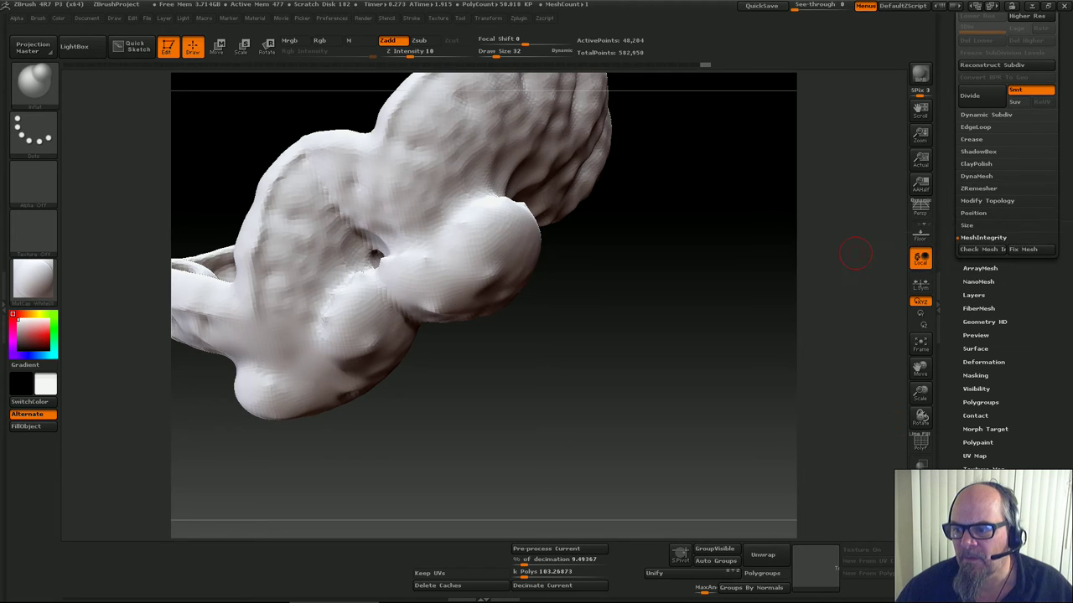
pyautogui.click(1031, 249)
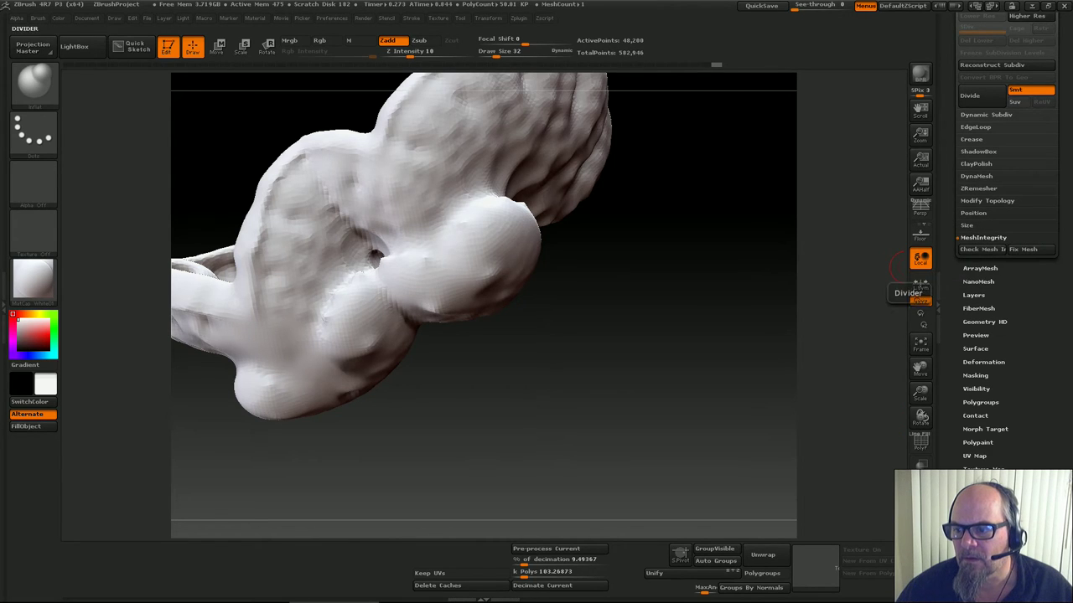
# Close the holes in the shell mesh and run the mesh integrity check
pyautogui.moveTo(950, 243); pyautogui.dragTo(950, 272)
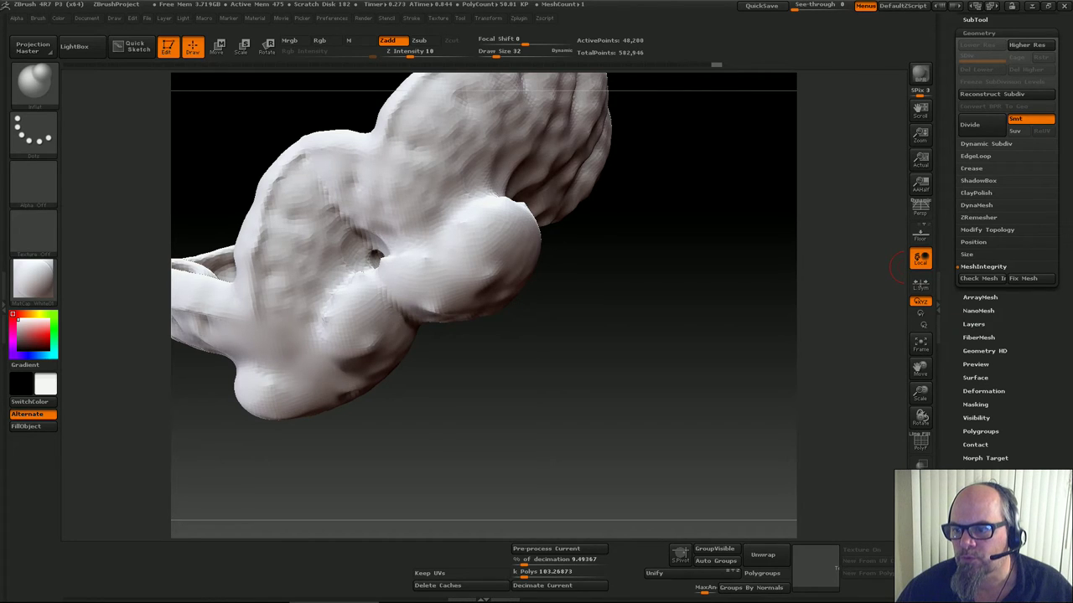
pyautogui.click(987, 229)
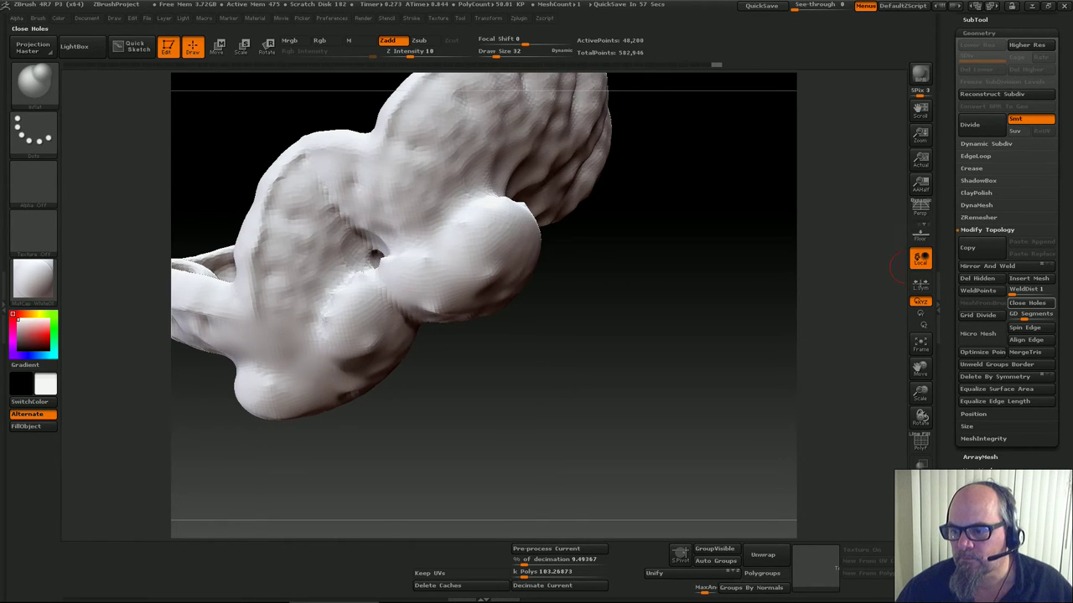
pyautogui.click(983, 438)
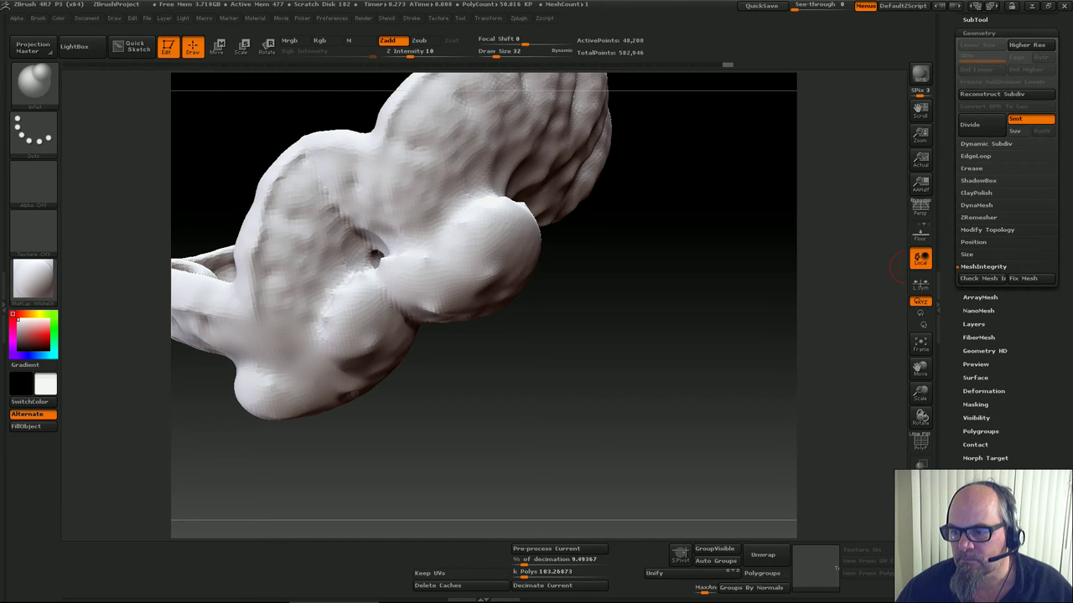
pyautogui.click(982, 278)
# Save the repaired shell over the existing ZBrushProject.ZPR project file
pyautogui.moveTo(736, 290); pyautogui.dragTo(724, 323)
pyautogui.moveTo(380, 260)
pyautogui.mouseDown()
pyautogui.moveTo(377, 246)
pyautogui.moveTo(642, 363)
pyautogui.mouseUp()
pyautogui.hotkey('ctrl', 's')
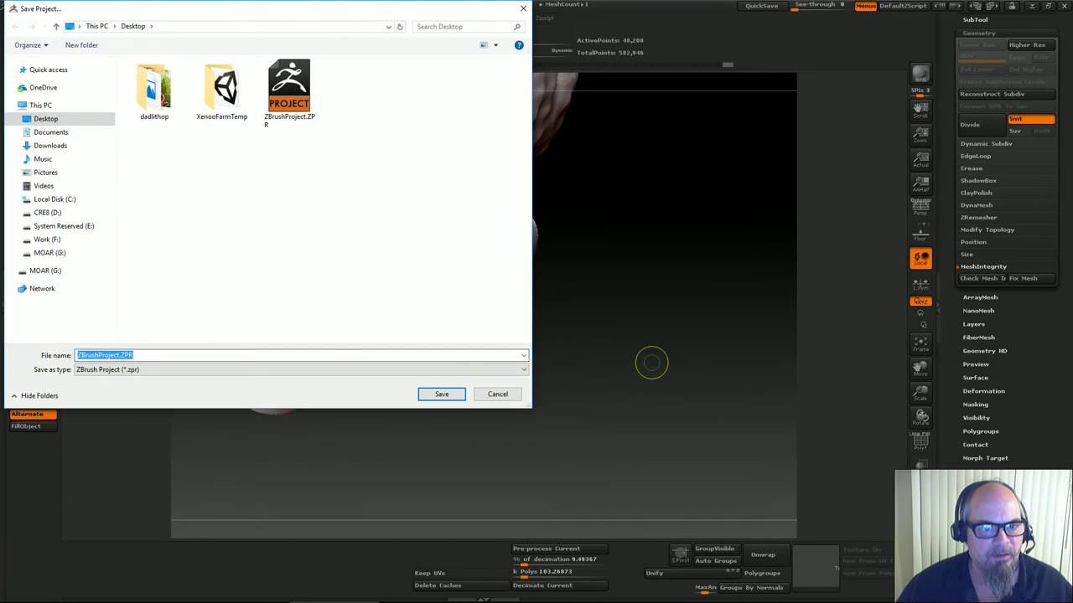
pyautogui.press('Return')
pyautogui.click(561, 308)
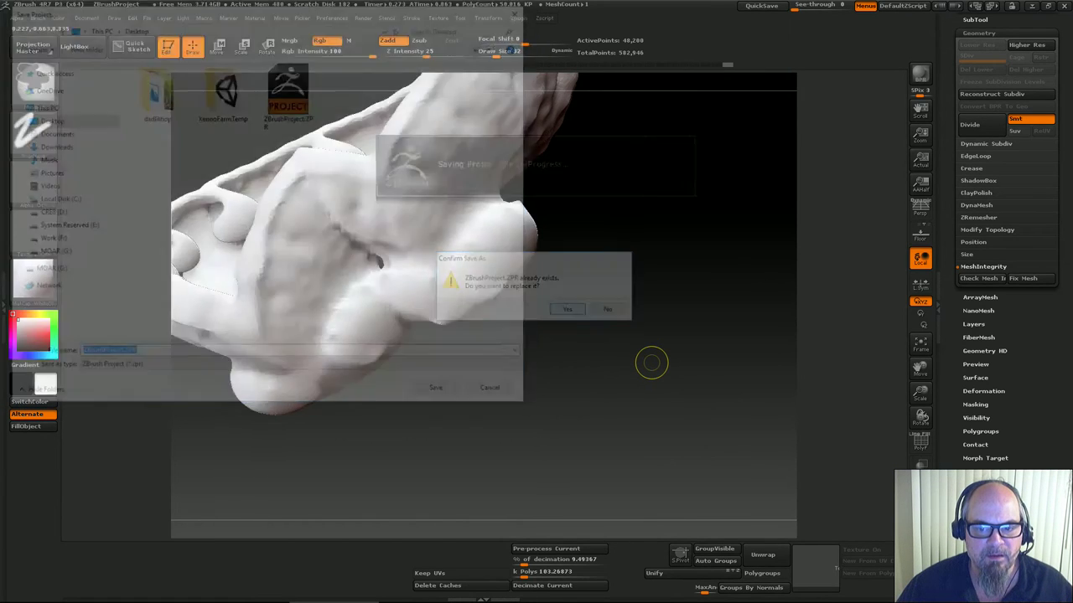
# Expand the shell tool's SubTool list to show its subtools
pyautogui.moveTo(595, 352); pyautogui.dragTo(710, 478)
pyautogui.moveTo(948, 285)
pyautogui.mouseDown()
pyautogui.moveTo(949, 536)
pyautogui.moveTo(949, 292)
pyautogui.mouseUp()
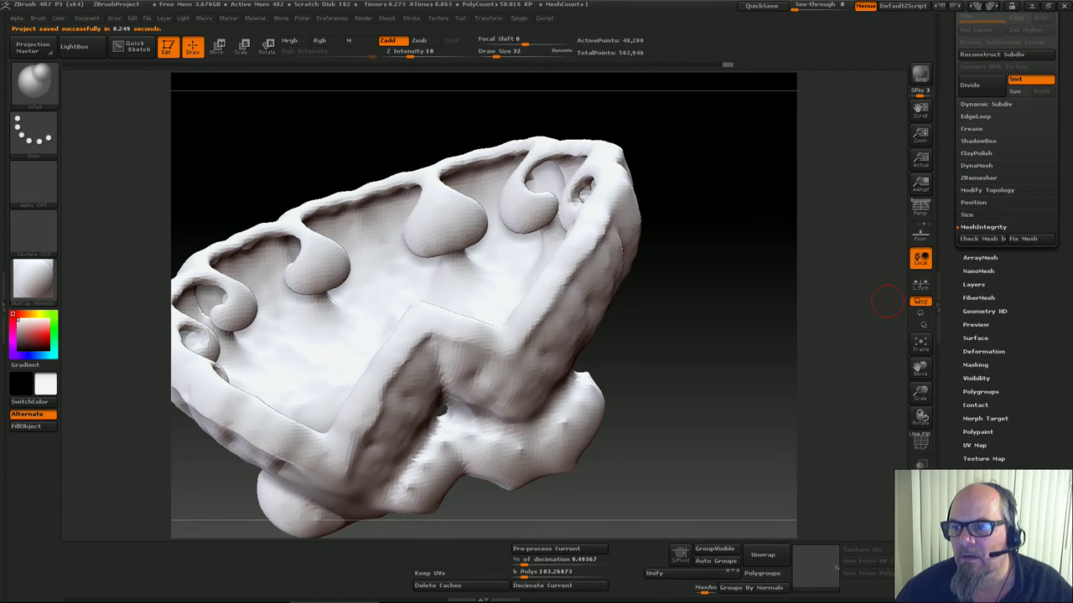
pyautogui.moveTo(948, 251); pyautogui.dragTo(949, 556)
pyautogui.click(975, 285)
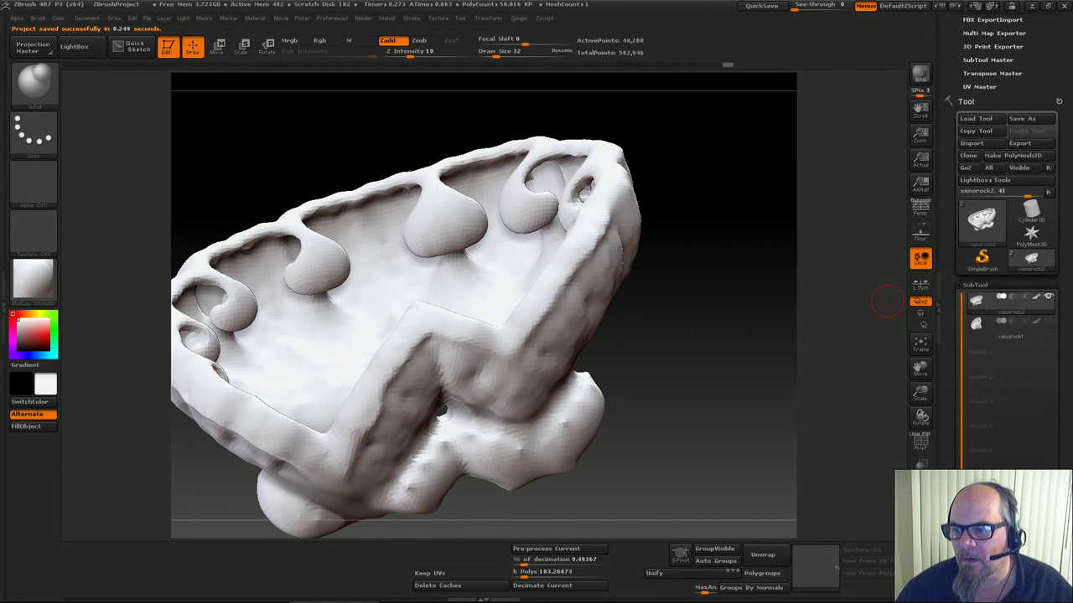
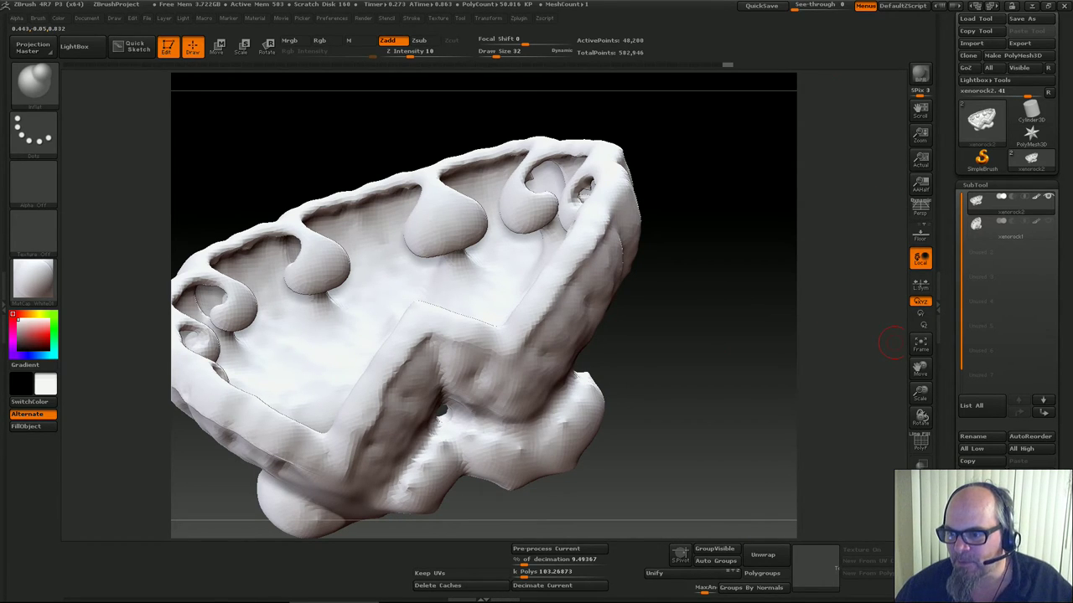
# Duplicate the repaired shell subtool and pre-process and decimate the copy to 10 k polys
pyautogui.hotkey('ctrl', 'shift', 'd')
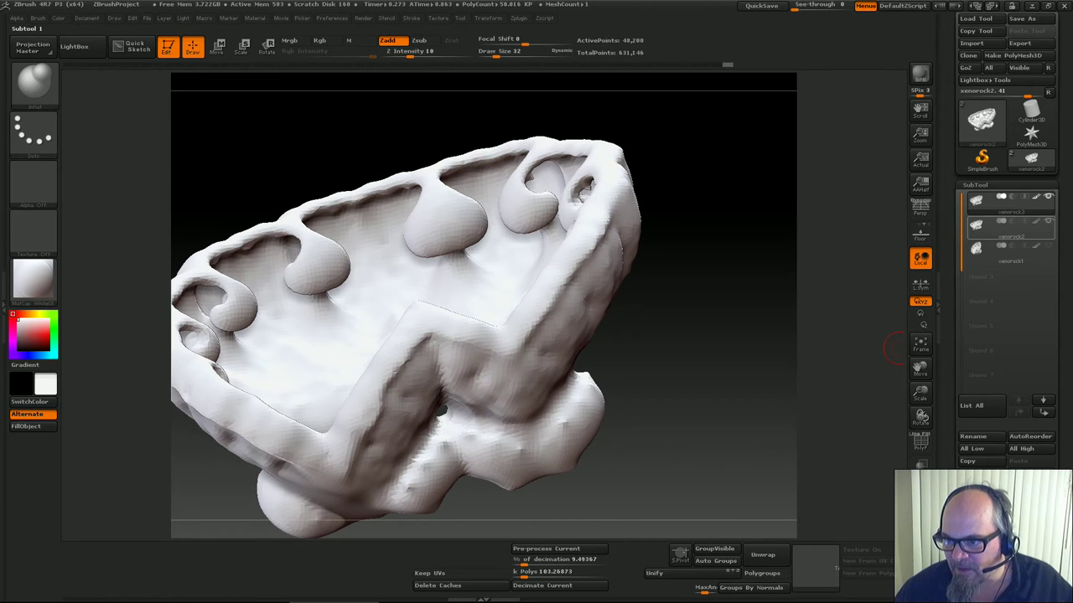
pyautogui.moveTo(782, 325); pyautogui.dragTo(758, 339)
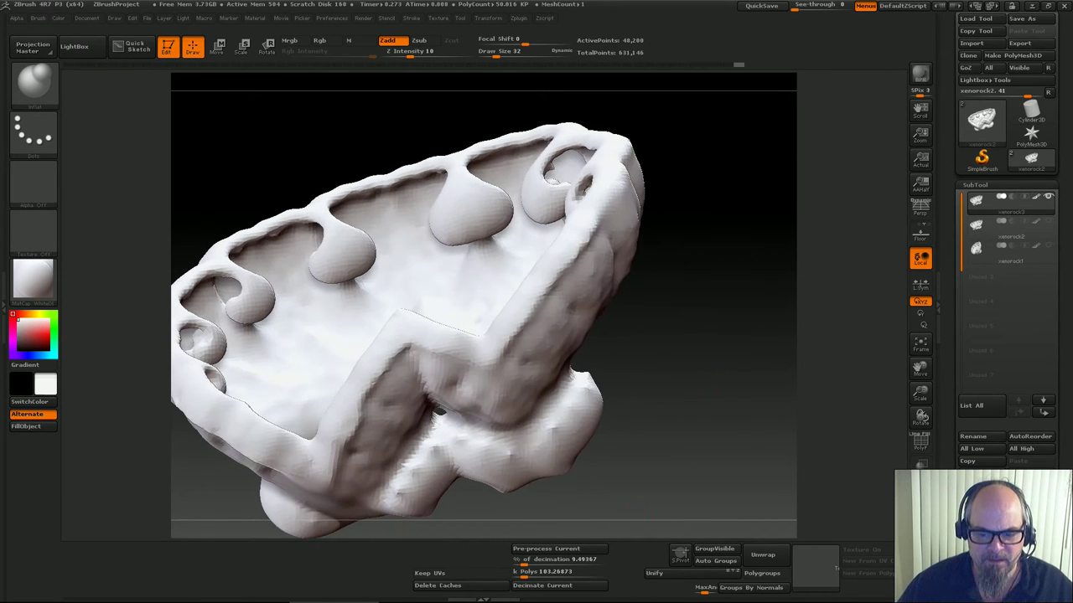
pyautogui.click(549, 549)
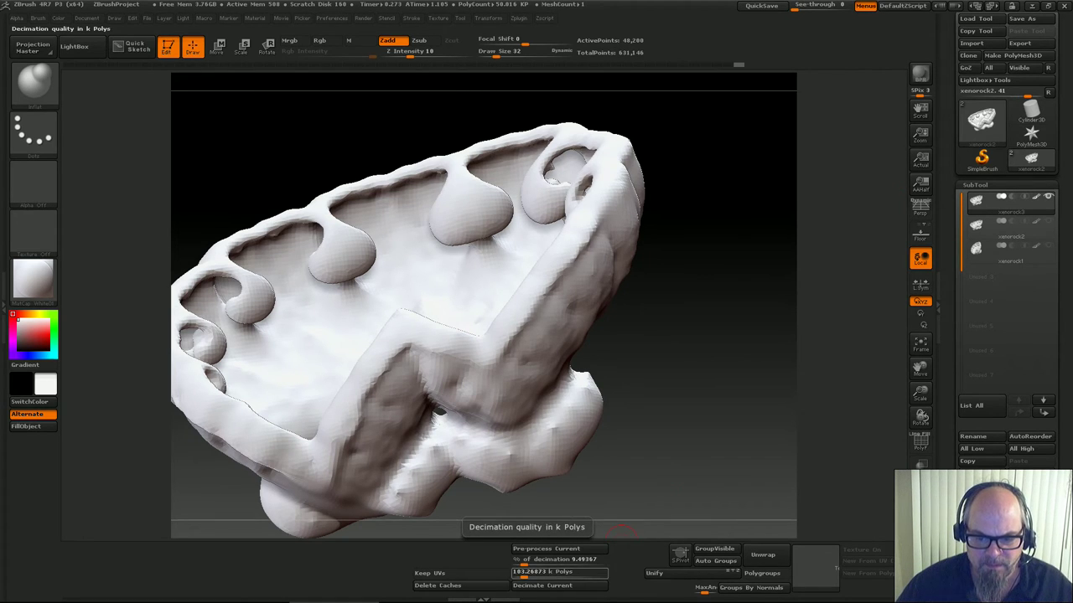
pyautogui.click(531, 571)
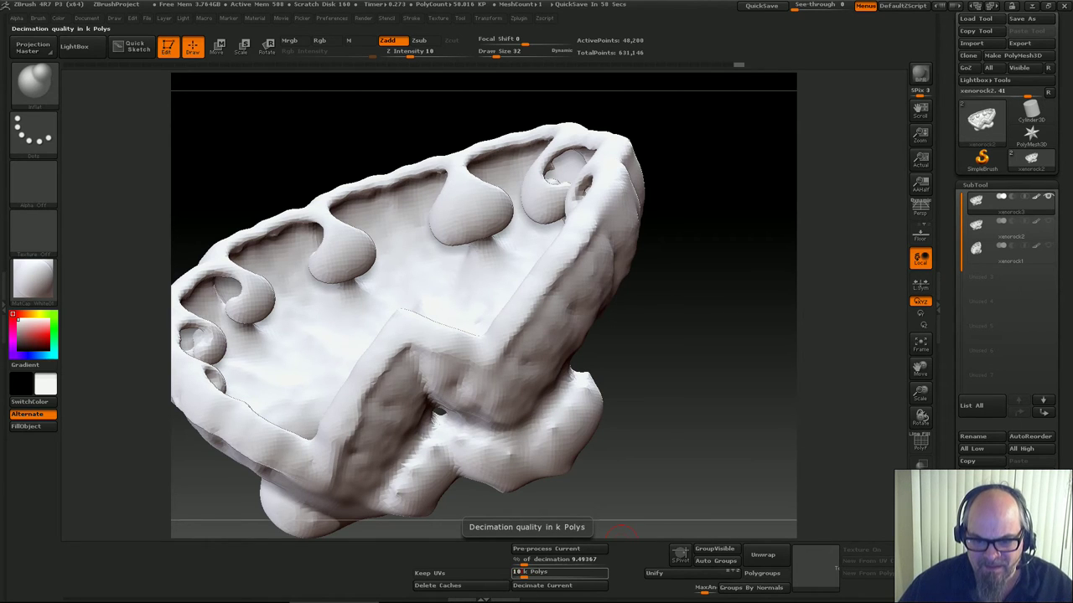
pyautogui.click(541, 586)
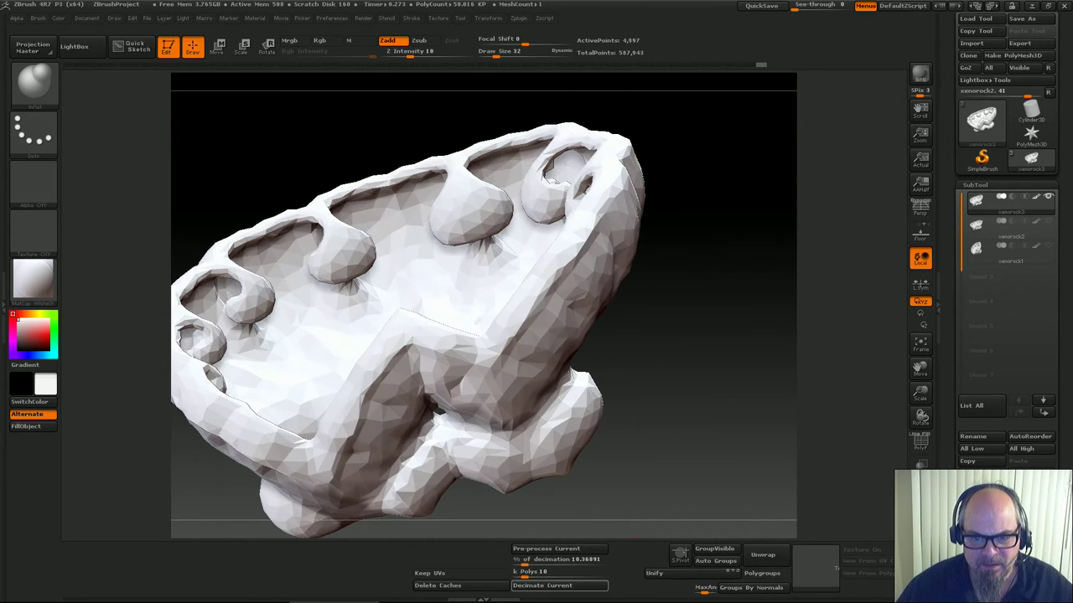
# Run the mesh integrity check on the decimated shell under Geometry
pyautogui.moveTo(673, 427); pyautogui.dragTo(731, 400)
pyautogui.moveTo(654, 469); pyautogui.dragTo(834, 388)
pyautogui.moveTo(950, 457); pyautogui.dragTo(950, 132)
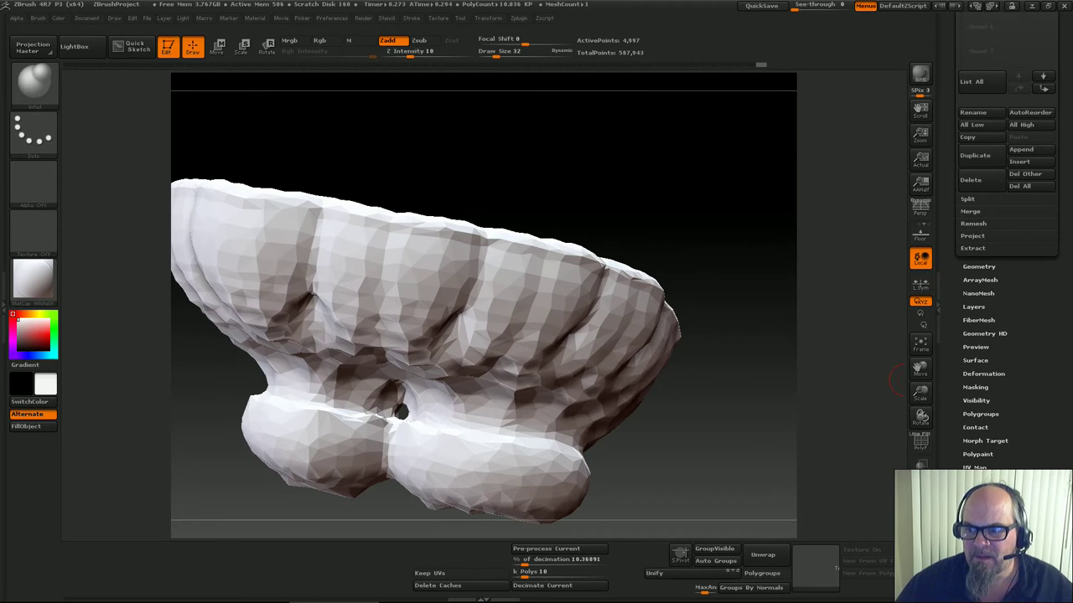
pyautogui.click(978, 266)
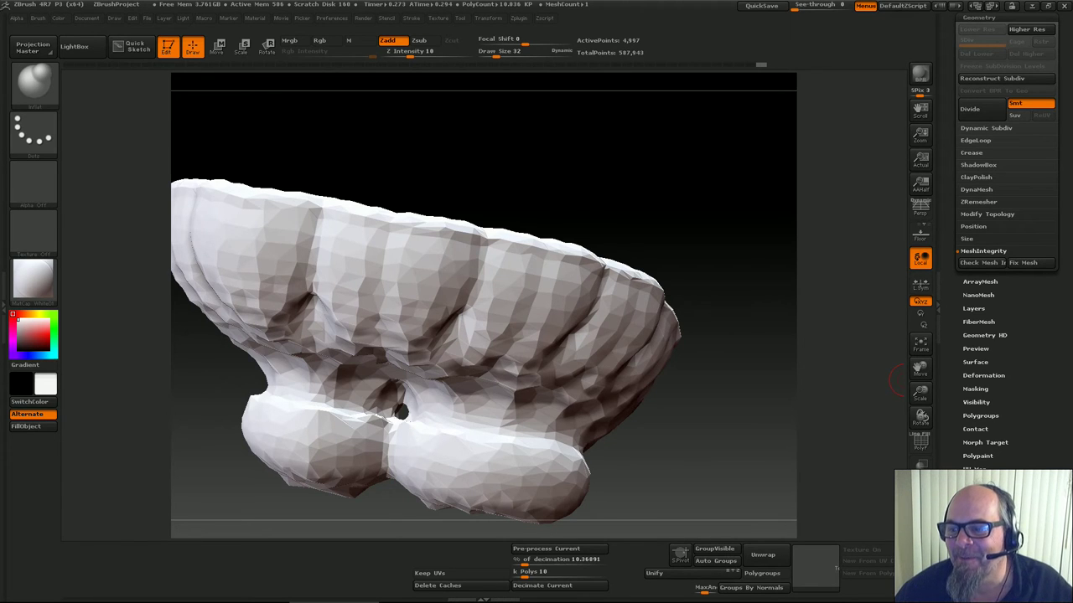
pyautogui.click(982, 263)
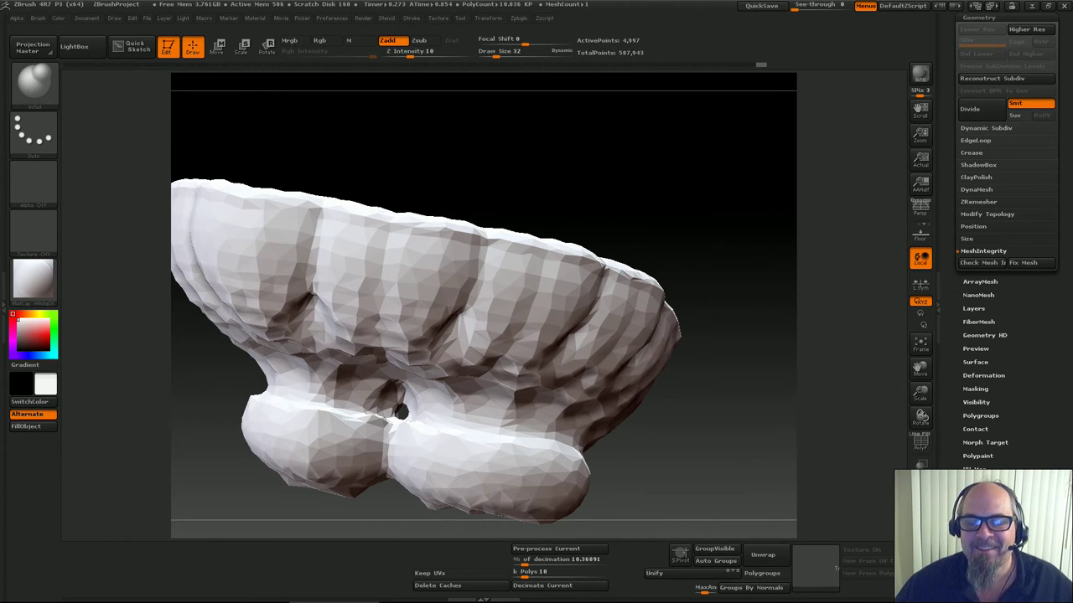
# Check the decimated shell's polygroups with the polyframe display
pyautogui.moveTo(846, 352); pyautogui.dragTo(878, 308)
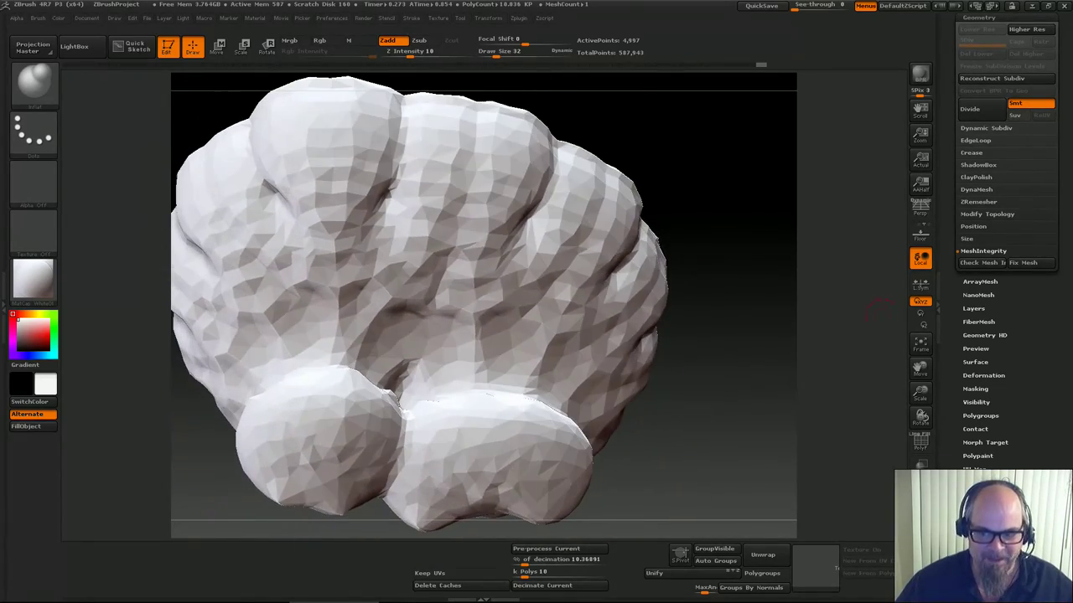
pyautogui.click(921, 439)
pyautogui.click(920, 439)
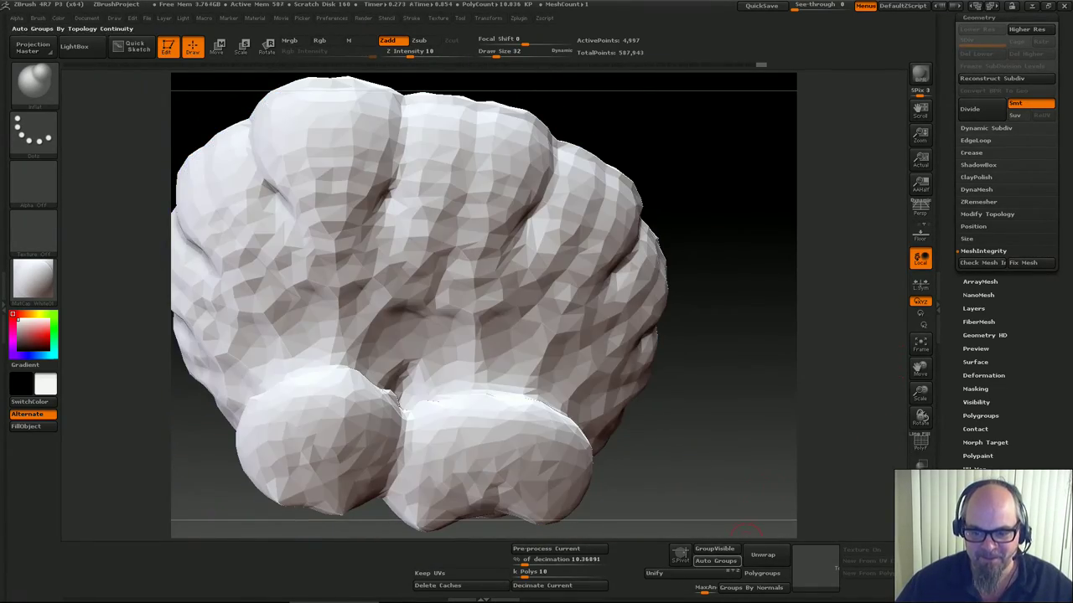
pyautogui.moveTo(695, 528); pyautogui.dragTo(658, 457)
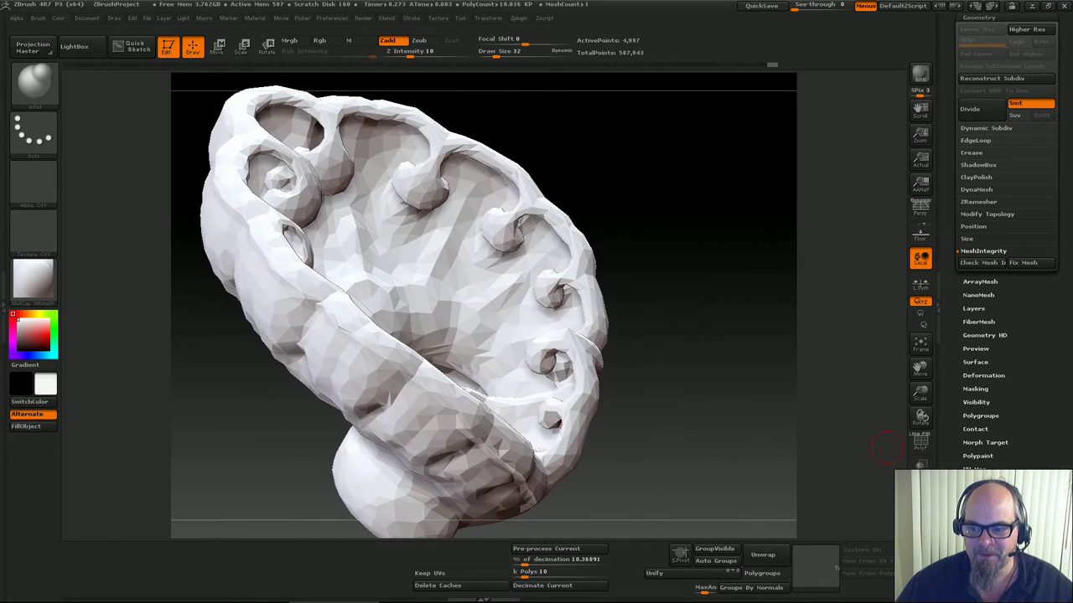
pyautogui.click(920, 441)
pyautogui.click(915, 444)
# Choose the SelectLasso brush, isolate the two rounded lobes at the shell's base and group them as one polygroup
pyautogui.moveTo(809, 420)
pyautogui.mouseDown()
pyautogui.moveTo(683, 436)
pyautogui.moveTo(697, 335)
pyautogui.moveTo(680, 399)
pyautogui.moveTo(658, 389)
pyautogui.moveTo(682, 383)
pyautogui.moveTo(712, 335)
pyautogui.moveTo(695, 355)
pyautogui.mouseUp()
pyautogui.keyDown('ctrl'); pyautogui.keyDown('shift'); pyautogui.click(38, 84); pyautogui.keyUp('shift'); pyautogui.keyUp('ctrl')
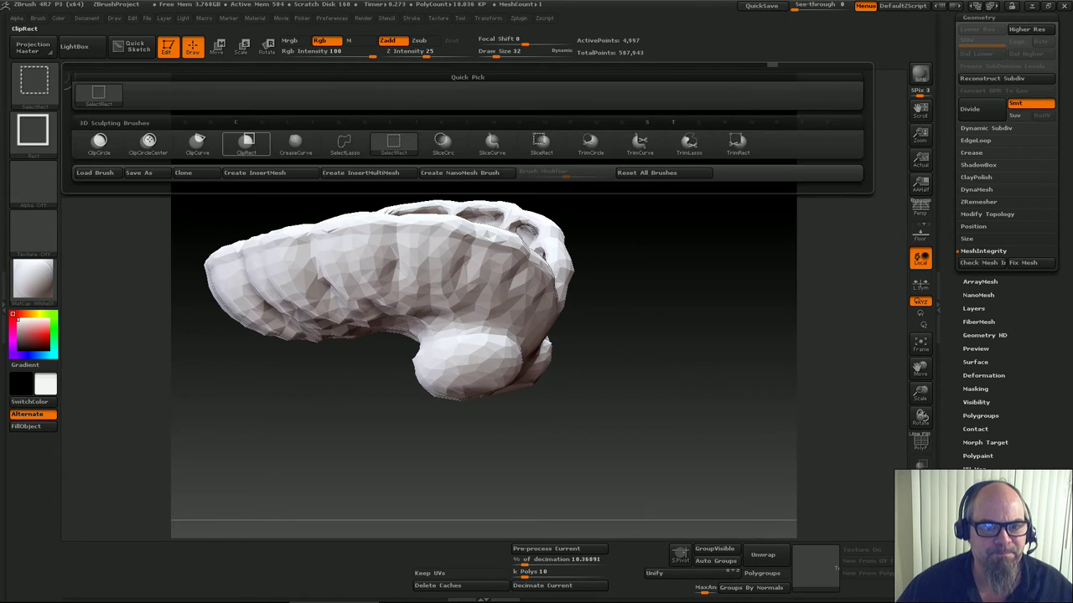
pyautogui.keyDown('ctrl'); pyautogui.keyDown('shift'); pyautogui.click(345, 144); pyautogui.keyUp('shift'); pyautogui.keyUp('ctrl')
pyautogui.moveTo(602, 397)
pyautogui.mouseDown()
pyautogui.moveTo(616, 415)
pyautogui.moveTo(584, 336)
pyautogui.moveTo(383, 313)
pyautogui.mouseUp()
pyautogui.keyDown('ctrl'); pyautogui.keyDown('shift'); pyautogui.moveTo(465, 475); pyautogui.dragTo(467, 474); pyautogui.keyUp('shift'); pyautogui.keyUp('ctrl')
pyautogui.moveTo(494, 452)
pyautogui.mouseDown()
pyautogui.moveTo(544, 477)
pyautogui.moveTo(629, 444)
pyautogui.moveTo(692, 296)
pyautogui.moveTo(694, 306)
pyautogui.mouseUp()
pyautogui.moveTo(681, 270)
pyautogui.keyDown('ctrl'); pyautogui.keyDown('shift'); pyautogui.mouseDown()
pyautogui.moveTo(563, 271)
pyautogui.moveTo(538, 293)
pyautogui.mouseUp(); pyautogui.keyUp('shift'); pyautogui.keyUp('ctrl')
pyautogui.hotkey('ctrl', 'z')
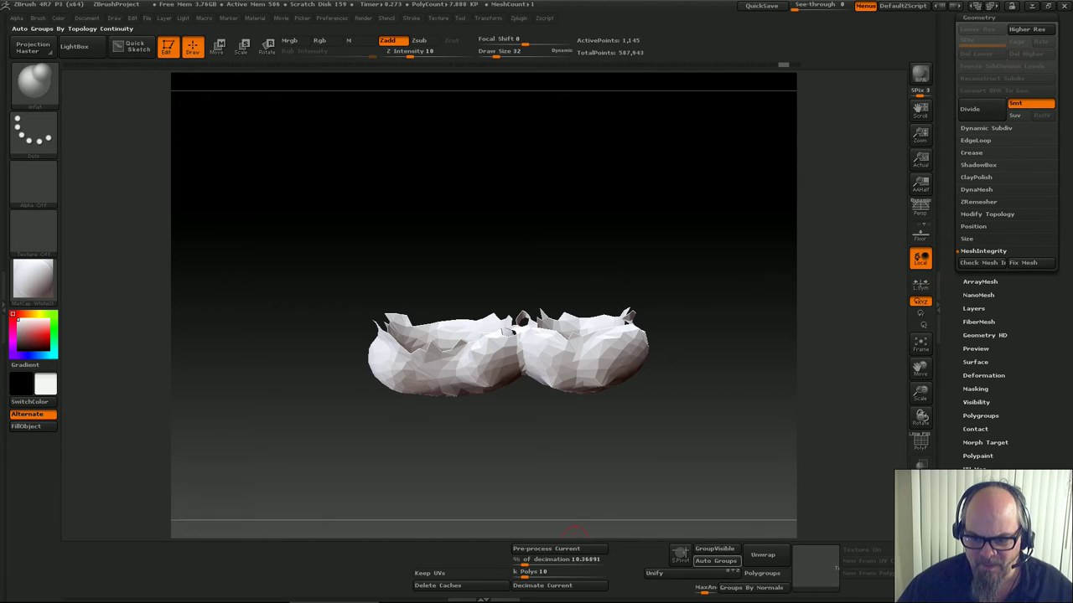
# Isolate one of the two base lobes, give it its own polygroup, and show the whole shell with polyframe on
pyautogui.moveTo(680, 280)
pyautogui.keyDown('ctrl'); pyautogui.keyDown('shift'); pyautogui.mouseDown()
pyautogui.moveTo(575, 263)
pyautogui.moveTo(516, 298)
pyautogui.moveTo(521, 355)
pyautogui.moveTo(611, 457)
pyautogui.moveTo(713, 211)
pyautogui.mouseUp(); pyautogui.keyUp('shift'); pyautogui.keyUp('ctrl')
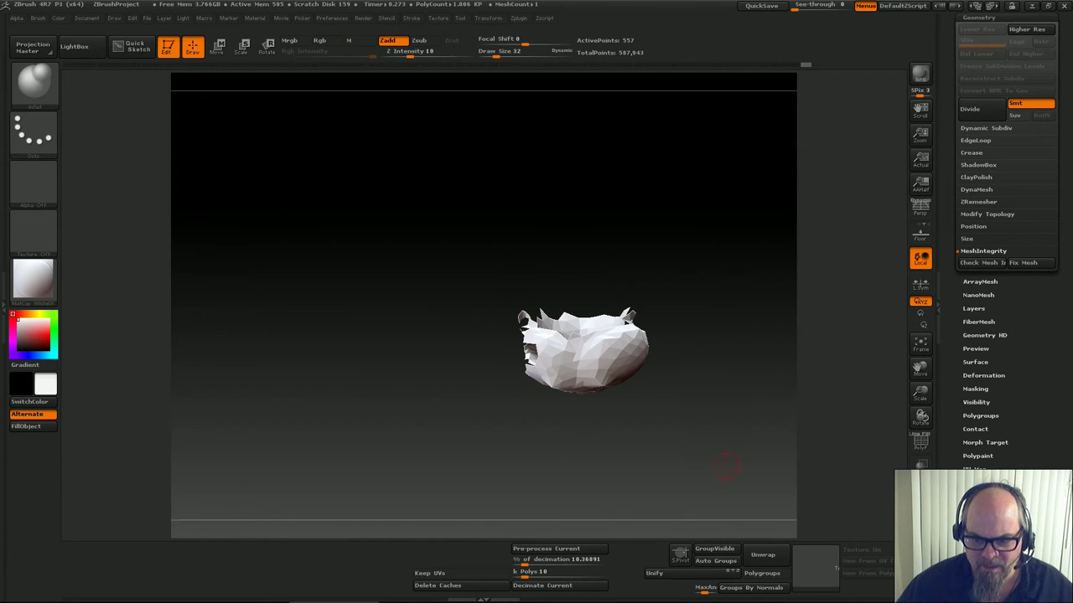
pyautogui.keyDown('ctrl'); pyautogui.keyDown('shift'); pyautogui.click(710, 424); pyautogui.keyUp('shift'); pyautogui.keyUp('ctrl')
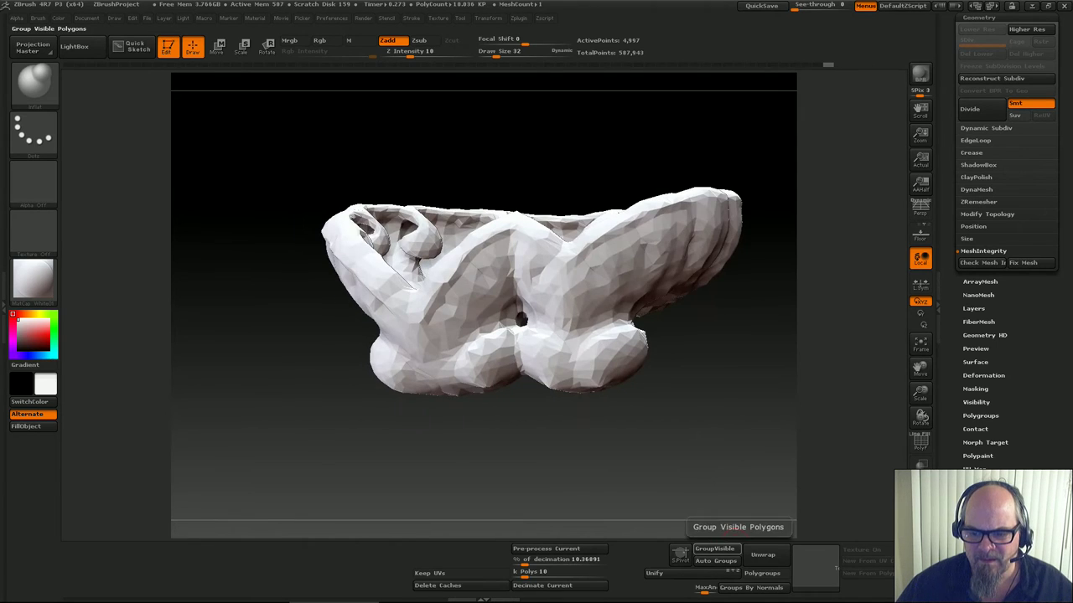
pyautogui.keyDown('ctrl'); pyautogui.keyDown('shift'); pyautogui.click(860, 448); pyautogui.keyUp('shift'); pyautogui.keyUp('ctrl')
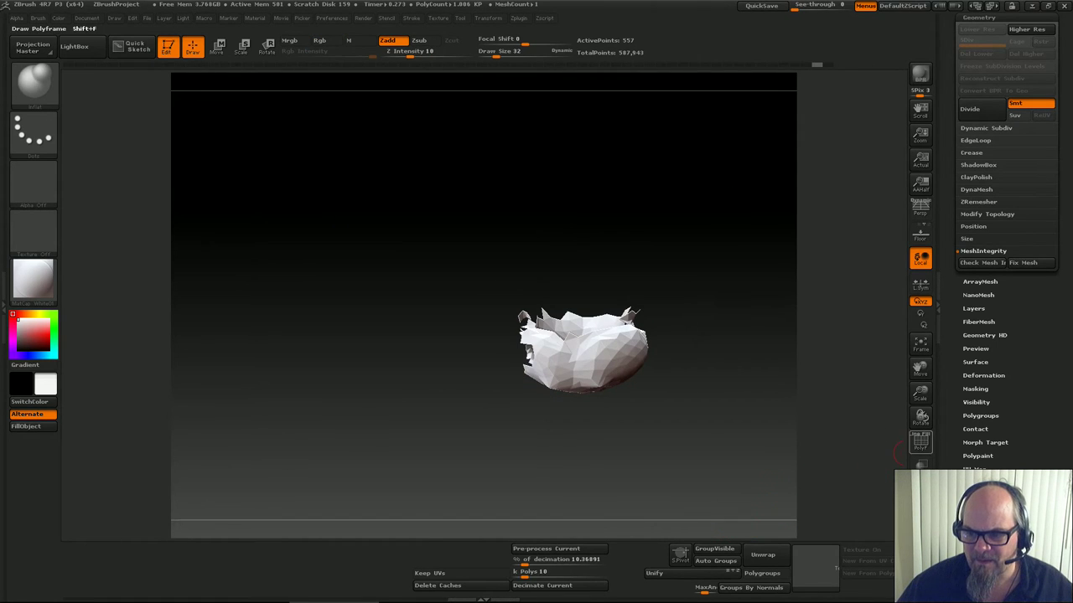
pyautogui.click(920, 441)
pyautogui.keyDown('ctrl'); pyautogui.keyDown('shift'); pyautogui.click(788, 448); pyautogui.keyUp('shift'); pyautogui.keyUp('ctrl')
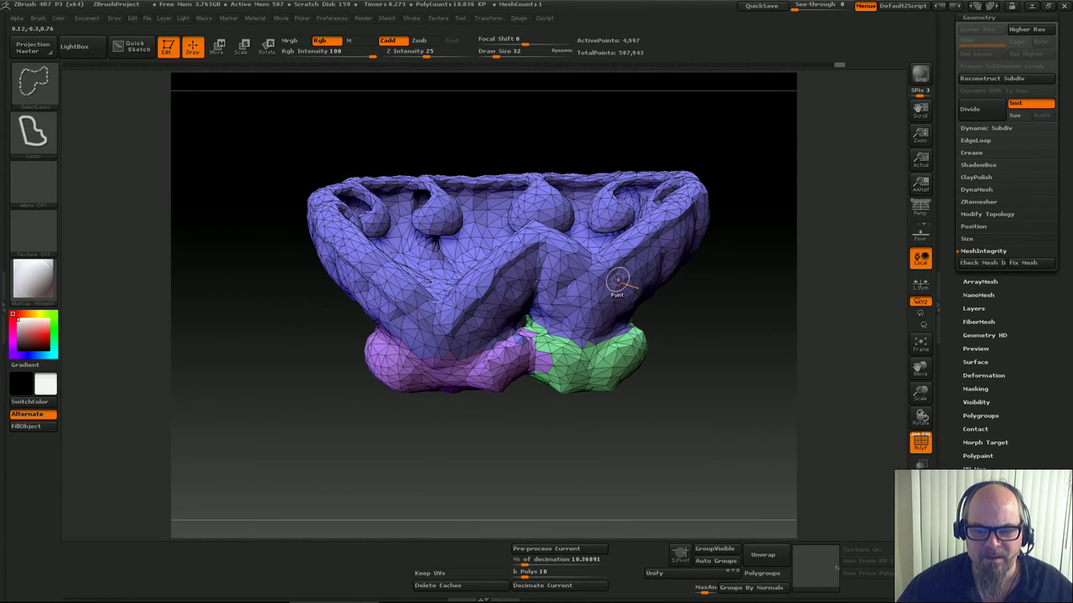
# Isolate the shell's upper bowl polygroup by hiding both base lobes
pyautogui.moveTo(704, 369)
pyautogui.mouseDown()
pyautogui.moveTo(727, 323)
pyautogui.moveTo(687, 381)
pyautogui.mouseUp()
pyautogui.keyDown('ctrl'); pyautogui.keyDown('shift'); pyautogui.click(620, 287); pyautogui.keyUp('shift'); pyautogui.keyUp('ctrl')
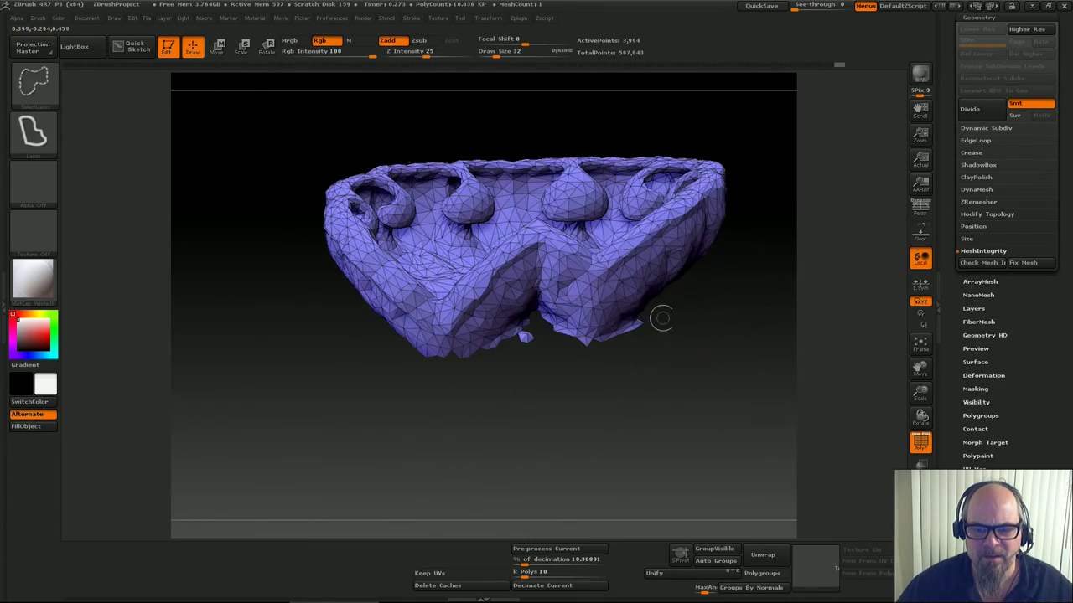
pyautogui.moveTo(661, 317)
pyautogui.mouseDown()
pyautogui.moveTo(685, 296)
pyautogui.moveTo(784, 309)
pyautogui.moveTo(746, 322)
pyautogui.mouseUp()
pyautogui.press('f')
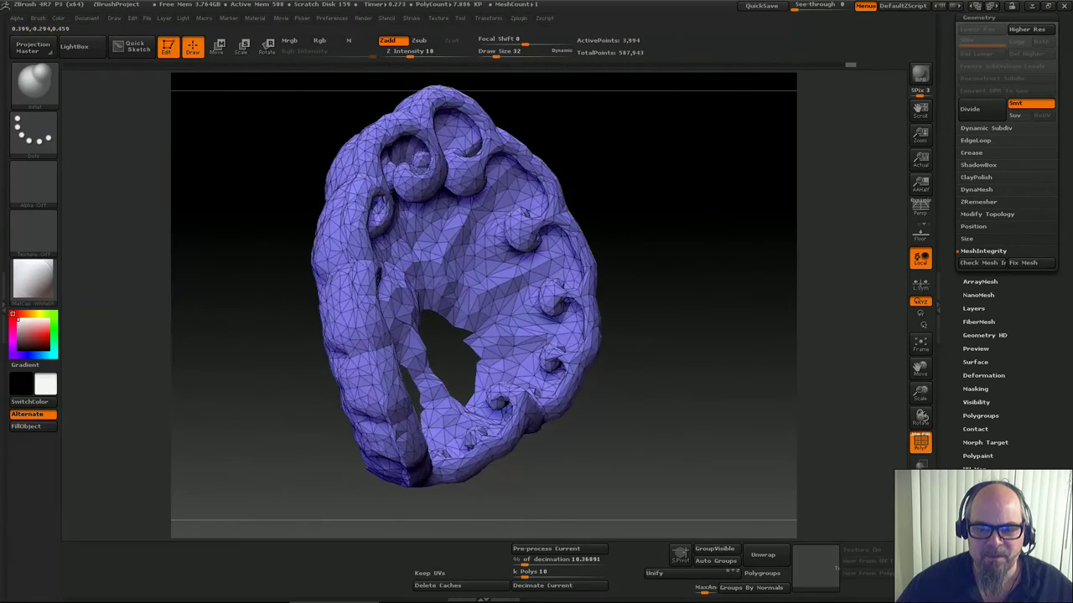
# Try to lasso-isolate one of the curls along the bowl's inner rim
pyautogui.moveTo(567, 408)
pyautogui.mouseDown()
pyautogui.moveTo(579, 179)
pyautogui.moveTo(600, 203)
pyautogui.moveTo(388, 532)
pyautogui.moveTo(369, 530)
pyautogui.moveTo(478, 511)
pyautogui.mouseUp()
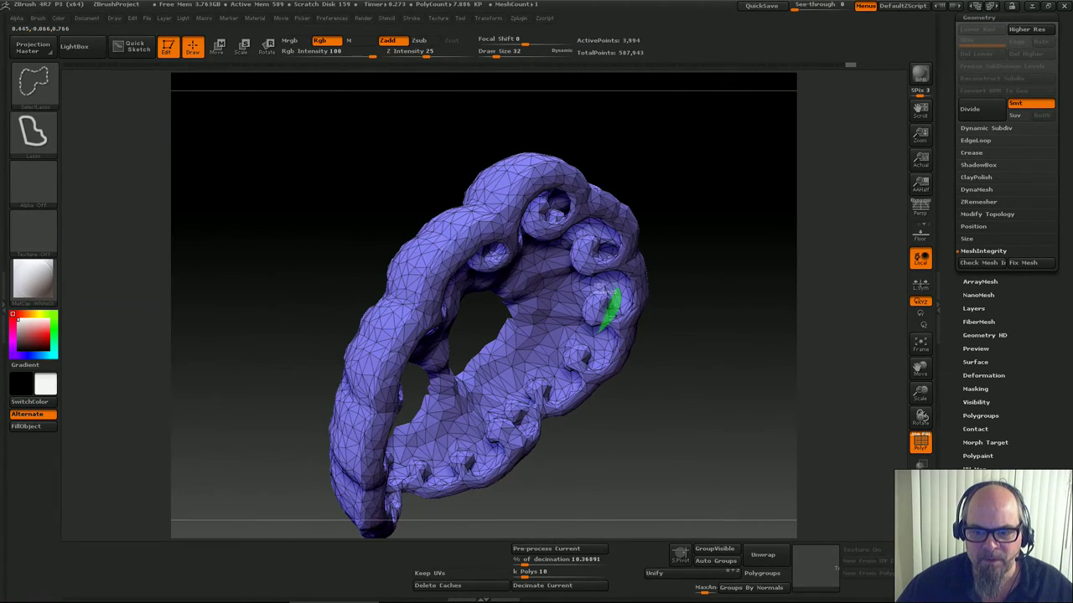
pyautogui.keyDown('ctrl'); pyautogui.keyDown('shift'); pyautogui.click(599, 306); pyautogui.keyUp('shift'); pyautogui.keyUp('ctrl')
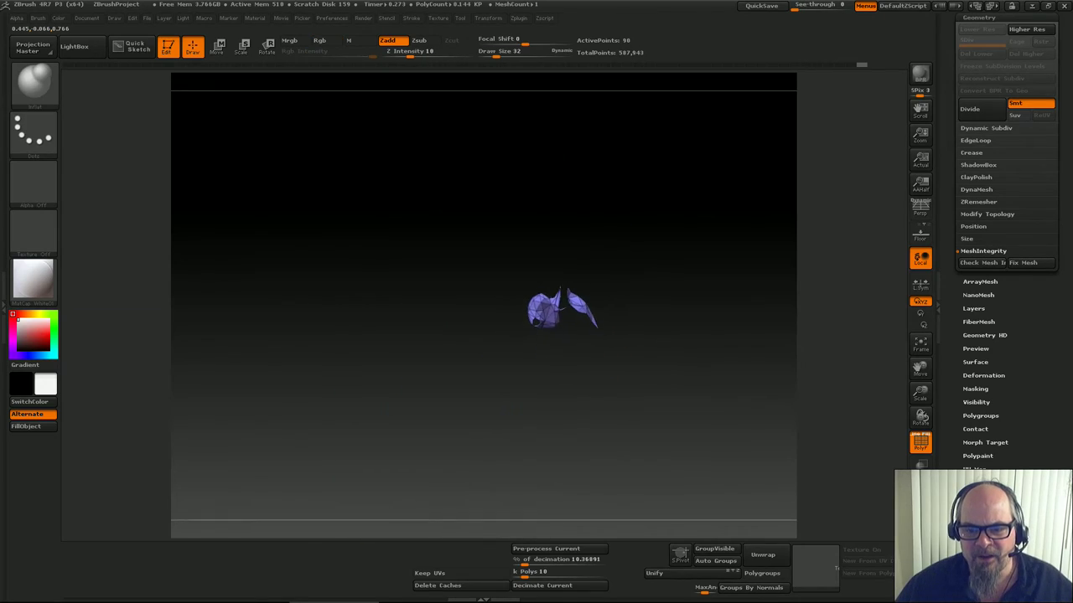
pyautogui.keyDown('ctrl'); pyautogui.keyDown('shift'); pyautogui.click(682, 367); pyautogui.keyUp('shift'); pyautogui.keyUp('ctrl')
pyautogui.moveTo(682, 366); pyautogui.dragTo(796, 373)
pyautogui.moveTo(587, 360)
pyautogui.mouseDown()
pyautogui.moveTo(692, 336)
pyautogui.moveTo(285, 218)
pyautogui.mouseUp()
pyautogui.hotkey('ctrl', 'shift')
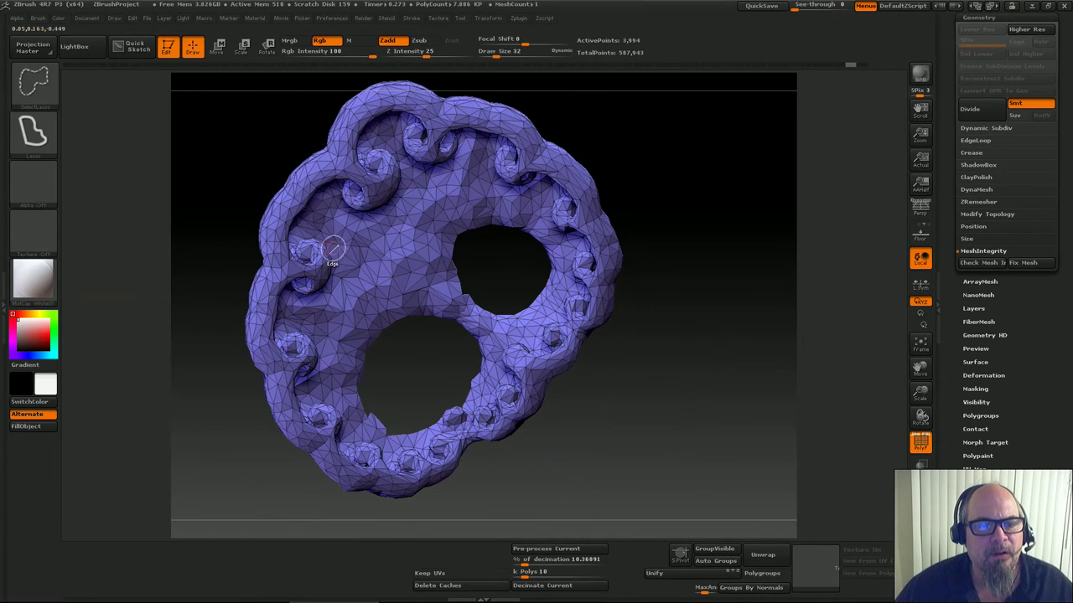
pyautogui.keyDown('ctrl'); pyautogui.keyDown('shift'); pyautogui.moveTo(265, 269); pyautogui.dragTo(268, 271); pyautogui.keyUp('shift'); pyautogui.keyUp('ctrl')
pyautogui.hotkey('ctrl', 'z')
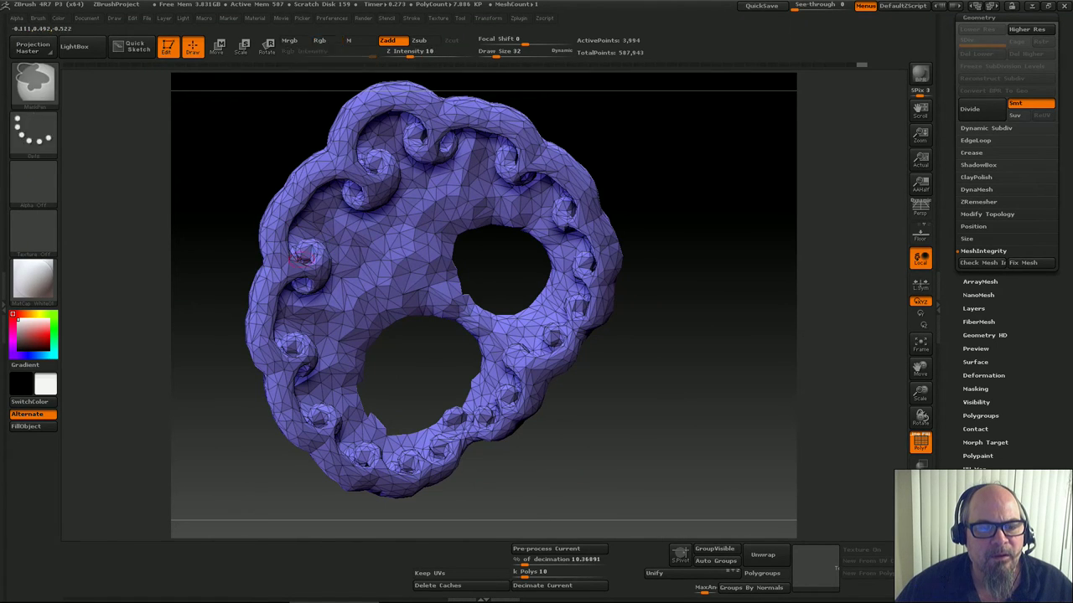
# Lasso-isolate a single inner rim curl, trim away stray faces, group it as its own polygroup and show the whole shell
pyautogui.keyDown('ctrl'); pyautogui.keyDown('shift'); pyautogui.moveTo(323, 228); pyautogui.dragTo(317, 317); pyautogui.keyUp('shift'); pyautogui.keyUp('ctrl')
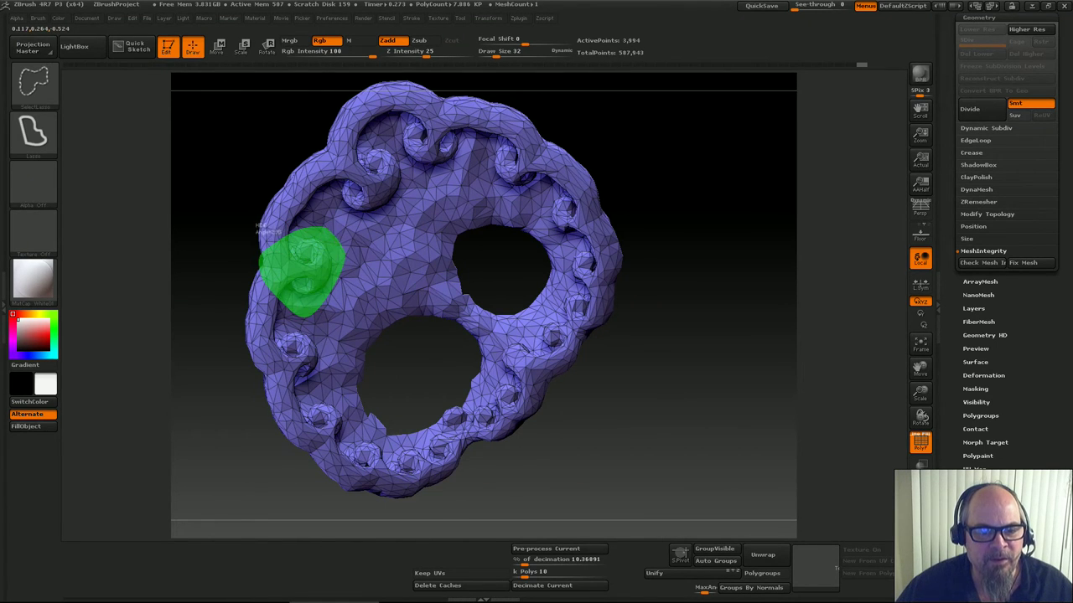
pyautogui.keyDown('ctrl'); pyautogui.keyDown('shift'); pyautogui.moveTo(261, 228); pyautogui.dragTo(265, 234); pyautogui.keyUp('shift'); pyautogui.keyUp('ctrl')
pyautogui.moveTo(314, 317)
pyautogui.keyDown('ctrl'); pyautogui.keyDown('shift'); pyautogui.mouseDown()
pyautogui.moveTo(323, 293)
pyautogui.moveTo(258, 207)
pyautogui.moveTo(276, 306)
pyautogui.mouseUp(); pyautogui.keyUp('shift'); pyautogui.keyUp('ctrl')
pyautogui.moveTo(417, 360)
pyautogui.mouseDown()
pyautogui.moveTo(503, 361)
pyautogui.moveTo(486, 451)
pyautogui.moveTo(503, 444)
pyautogui.mouseUp()
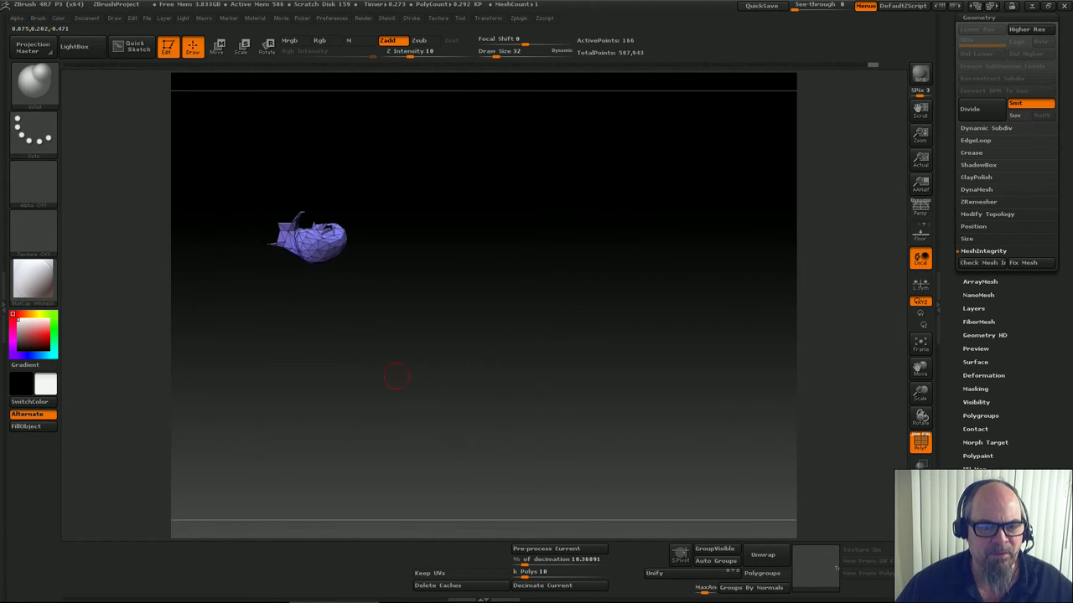
pyautogui.moveTo(398, 376)
pyautogui.mouseDown()
pyautogui.moveTo(345, 228)
pyautogui.moveTo(546, 376)
pyautogui.moveTo(537, 353)
pyautogui.mouseUp()
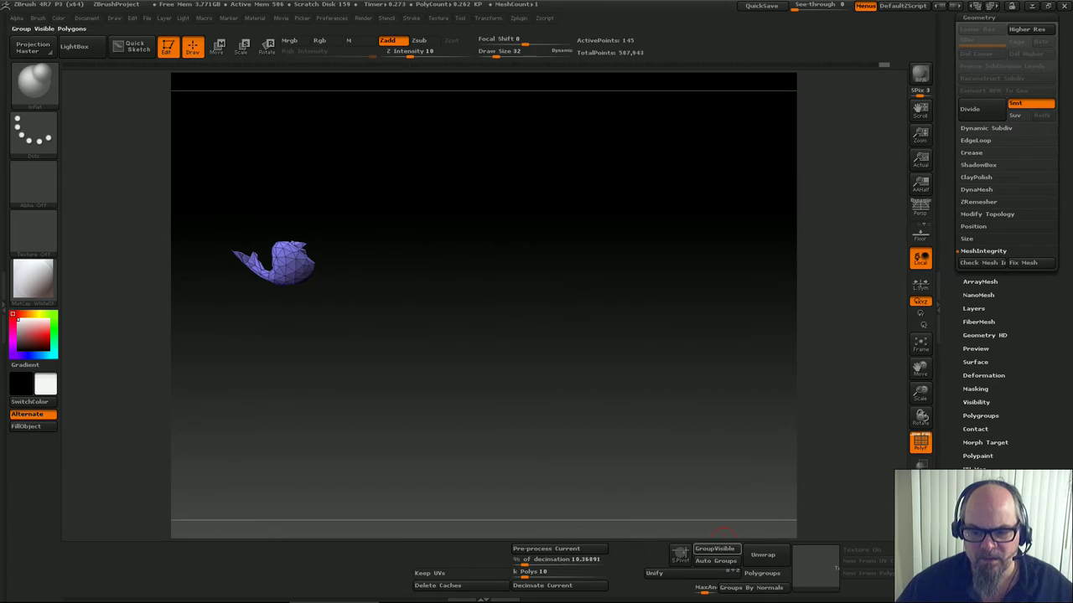
pyautogui.click(717, 549)
pyautogui.moveTo(668, 448)
pyautogui.mouseDown()
pyautogui.moveTo(625, 380)
pyautogui.moveTo(562, 397)
pyautogui.moveTo(436, 390)
pyautogui.moveTo(407, 348)
pyautogui.moveTo(379, 392)
pyautogui.moveTo(377, 427)
pyautogui.mouseUp()
pyautogui.keyDown('ctrl'); pyautogui.keyDown('shift'); pyautogui.click(625, 380); pyautogui.keyUp('shift'); pyautogui.keyUp('ctrl')
# Isolate the larger curl adjacent to the pink-grouped one, trim it to its neck, assign a new polygroup and unhide the shell
pyautogui.hotkey('ctrl', 'shift')
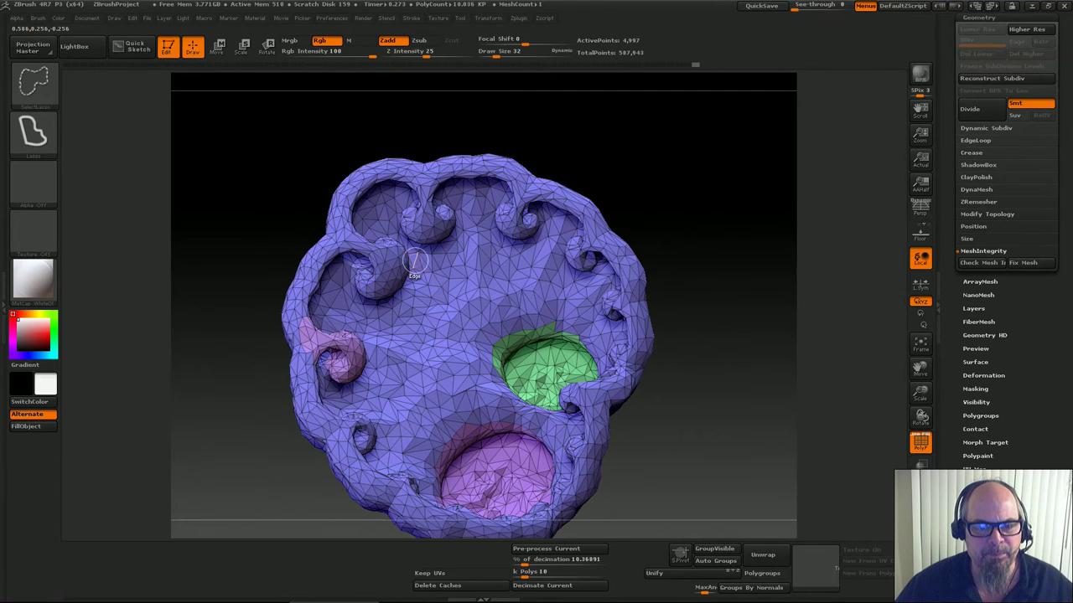
pyautogui.moveTo(366, 226)
pyautogui.keyDown('ctrl'); pyautogui.keyDown('shift'); pyautogui.mouseDown()
pyautogui.moveTo(326, 253)
pyautogui.moveTo(424, 289)
pyautogui.moveTo(425, 259)
pyautogui.mouseUp(); pyautogui.keyUp('shift'); pyautogui.keyUp('ctrl')
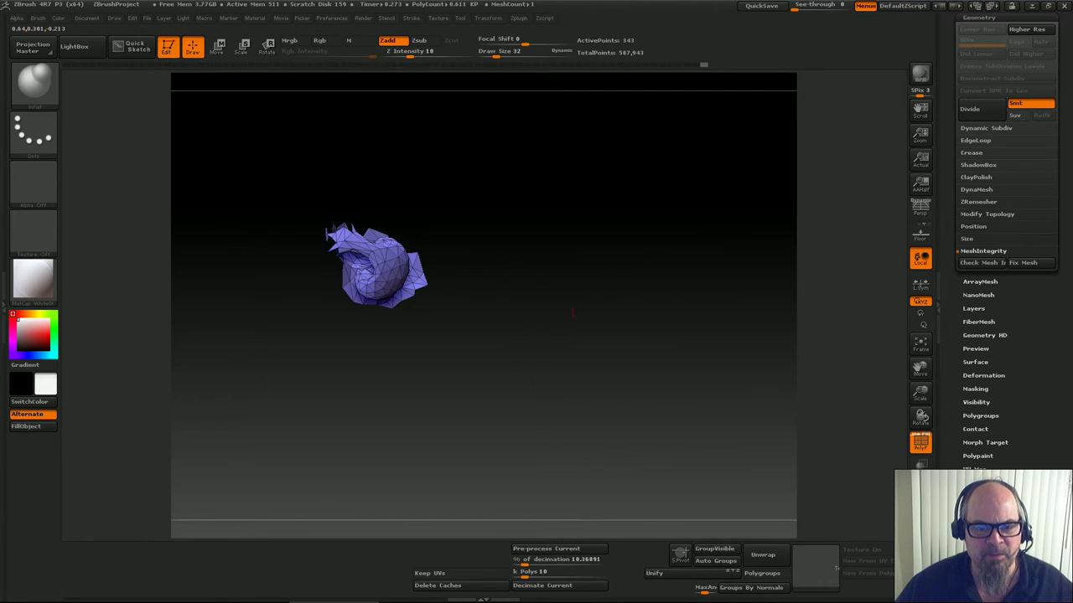
pyautogui.moveTo(494, 285)
pyautogui.mouseDown()
pyautogui.moveTo(553, 290)
pyautogui.moveTo(534, 292)
pyautogui.mouseUp()
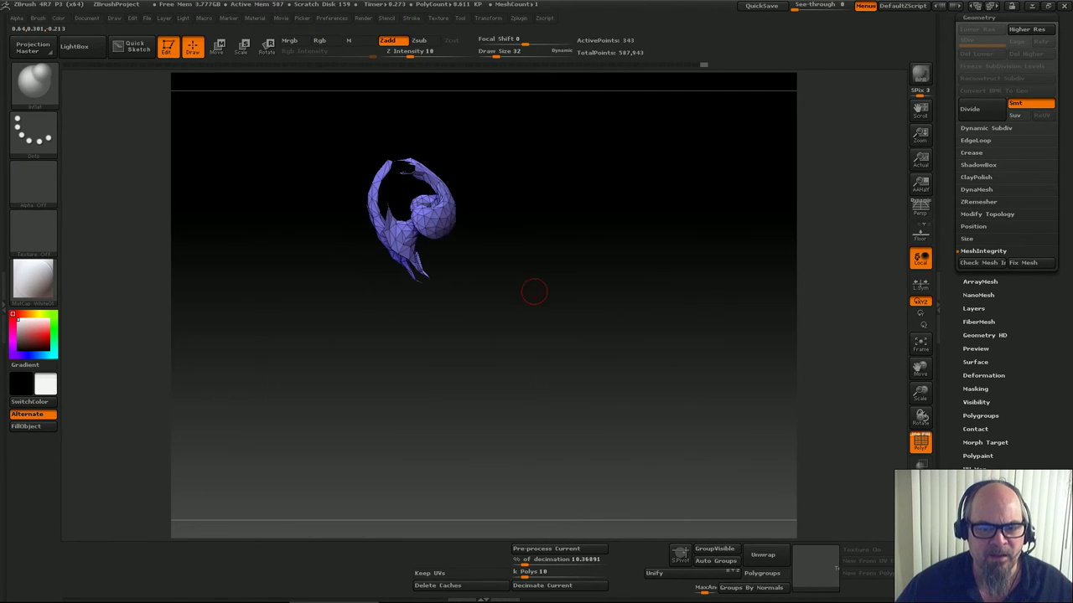
pyautogui.hotkey('ctrl', 'shift')
pyautogui.moveTo(404, 146)
pyautogui.keyDown('ctrl'); pyautogui.keyDown('shift'); pyautogui.mouseDown()
pyautogui.moveTo(399, 193)
pyautogui.moveTo(445, 258)
pyautogui.moveTo(499, 239)
pyautogui.mouseUp(); pyautogui.keyUp('shift'); pyautogui.keyUp('ctrl')
pyautogui.moveTo(572, 316)
pyautogui.mouseDown()
pyautogui.moveTo(654, 314)
pyautogui.moveTo(708, 336)
pyautogui.moveTo(703, 344)
pyautogui.mouseUp()
pyautogui.hotkey('ctrl', 'shift')
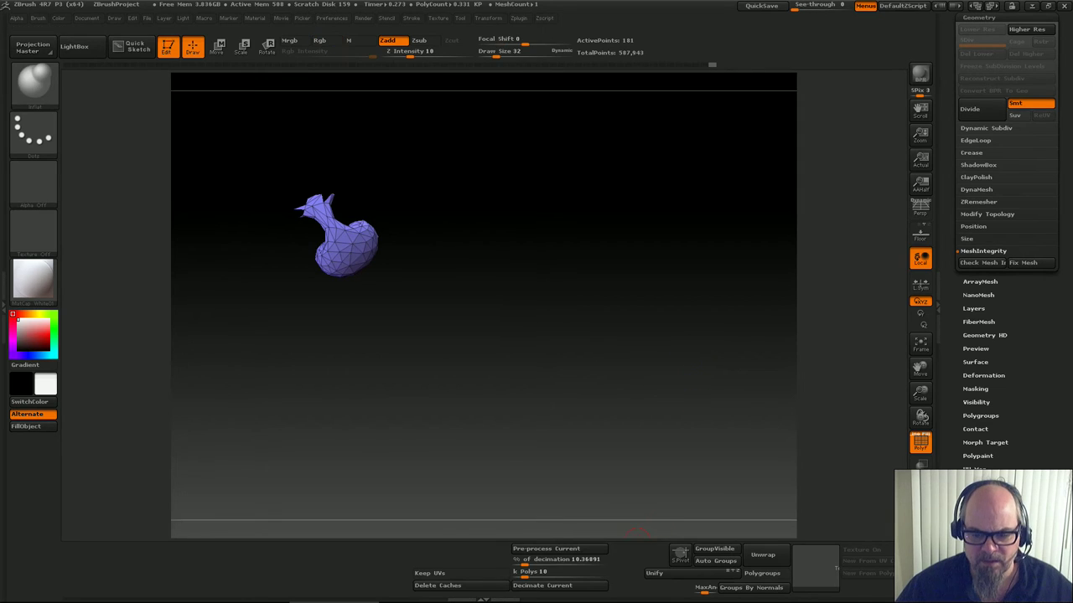
pyautogui.click(714, 550)
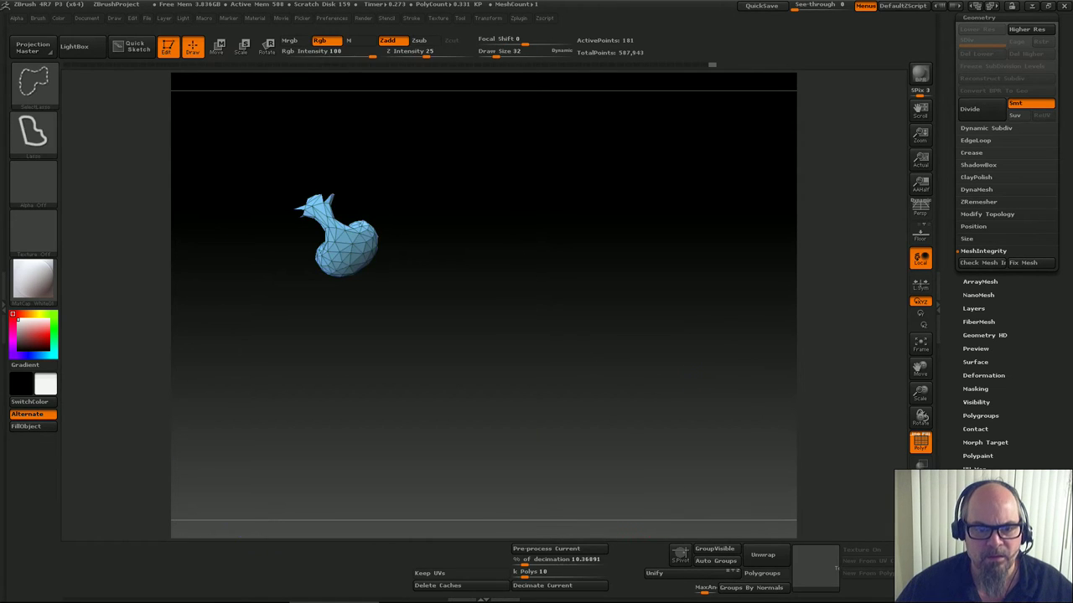
pyautogui.keyDown('ctrl'); pyautogui.keyDown('shift'); pyautogui.click(630, 328); pyautogui.keyUp('shift'); pyautogui.keyUp('ctrl')
# Isolate the rim curl next to the light-blue one, remove surrounding faces from the selection, group it and unhide the shell
pyautogui.moveTo(629, 328); pyautogui.dragTo(662, 330)
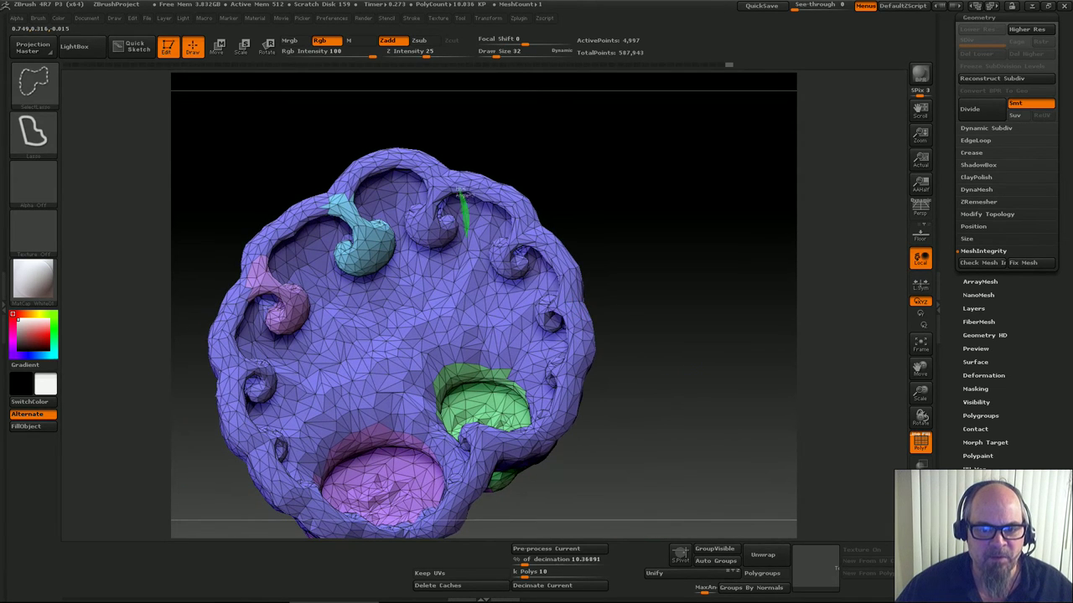
pyautogui.keyDown('ctrl'); pyautogui.keyDown('shift'); pyautogui.moveTo(459, 195); pyautogui.dragTo(396, 177); pyautogui.keyUp('shift'); pyautogui.keyUp('ctrl')
pyautogui.keyDown('ctrl'); pyautogui.keyDown('shift'); pyautogui.moveTo(402, 241); pyautogui.dragTo(465, 247); pyautogui.keyUp('shift'); pyautogui.keyUp('ctrl')
pyautogui.moveTo(666, 244); pyautogui.dragTo(618, 257)
pyautogui.keyDown('ctrl'); pyautogui.keyDown('shift'); pyautogui.moveTo(581, 197); pyautogui.dragTo(534, 175); pyautogui.keyUp('shift'); pyautogui.keyUp('ctrl')
pyautogui.moveTo(490, 207)
pyautogui.keyDown('ctrl'); pyautogui.keyDown('shift'); pyautogui.mouseDown()
pyautogui.moveTo(492, 275)
pyautogui.moveTo(605, 112)
pyautogui.mouseUp(); pyautogui.keyUp('shift'); pyautogui.keyUp('ctrl')
pyautogui.moveTo(661, 307); pyautogui.dragTo(662, 405)
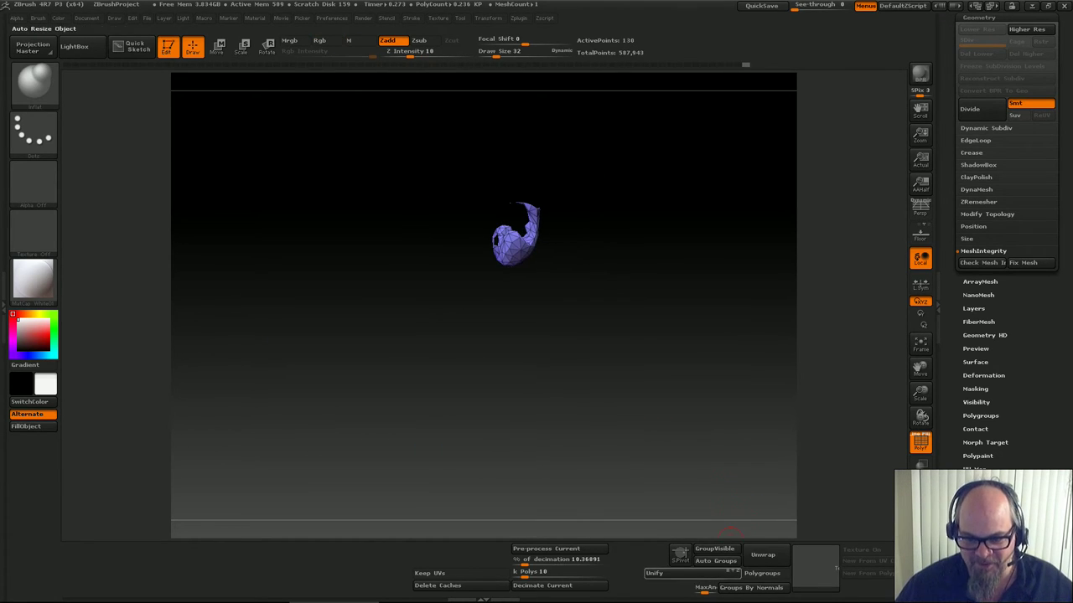
pyautogui.click(729, 547)
pyautogui.keyDown('ctrl'); pyautogui.keyDown('shift'); pyautogui.click(702, 368); pyautogui.keyUp('shift'); pyautogui.keyUp('ctrl')
# Isolate the next ungrouped curl along the inner rim, trim away surrounding faces, group it as its own polygroup and unhide the shell
pyautogui.moveTo(703, 360); pyautogui.dragTo(574, 313)
pyautogui.moveTo(531, 181)
pyautogui.keyDown('ctrl'); pyautogui.keyDown('shift'); pyautogui.mouseDown()
pyautogui.moveTo(545, 238)
pyautogui.moveTo(570, 194)
pyautogui.mouseUp(); pyautogui.keyUp('shift'); pyautogui.keyUp('ctrl')
pyautogui.moveTo(661, 250)
pyautogui.mouseDown()
pyautogui.moveTo(742, 293)
pyautogui.moveTo(726, 303)
pyautogui.mouseUp()
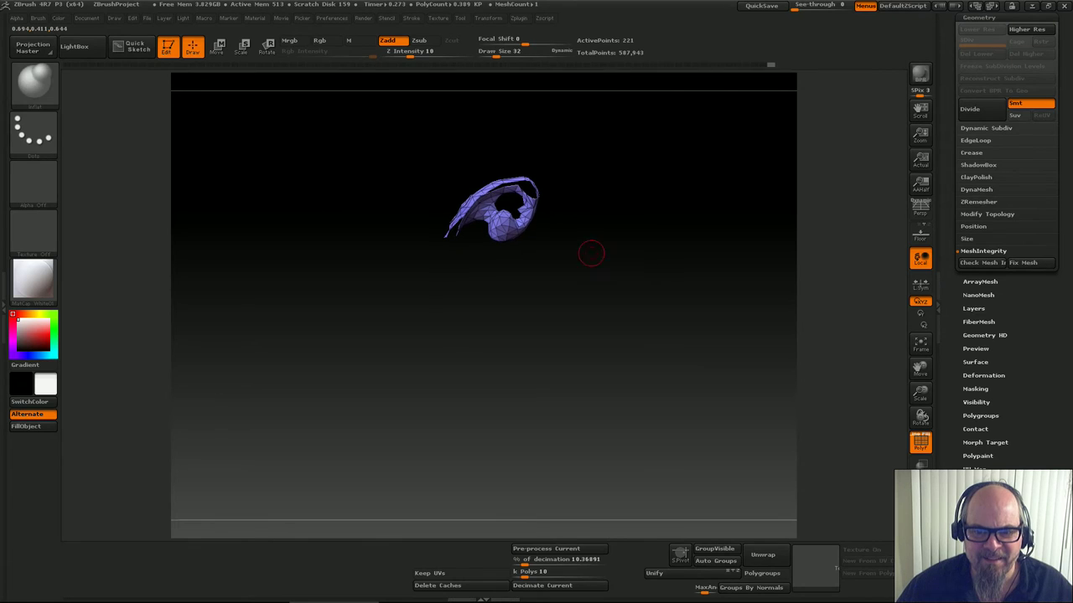
pyautogui.moveTo(565, 238)
pyautogui.keyDown('ctrl'); pyautogui.keyDown('shift'); pyautogui.mouseDown()
pyautogui.moveTo(534, 210)
pyautogui.moveTo(552, 197)
pyautogui.mouseUp(); pyautogui.keyUp('shift'); pyautogui.keyUp('ctrl')
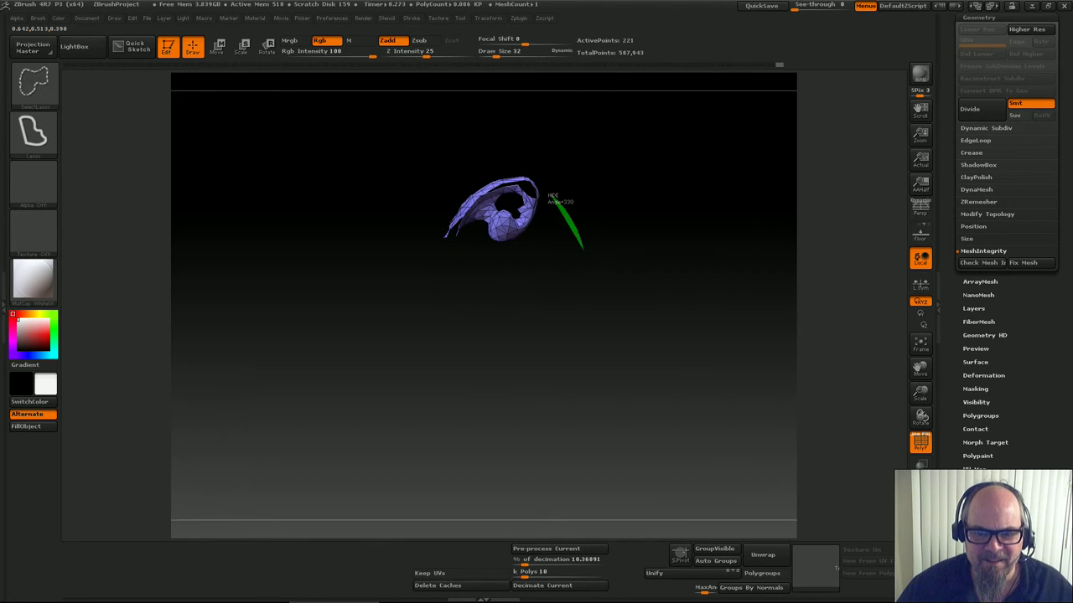
pyautogui.keyDown('ctrl'); pyautogui.keyDown('shift'); pyautogui.moveTo(583, 250); pyautogui.dragTo(570, 285); pyautogui.keyUp('shift'); pyautogui.keyUp('ctrl')
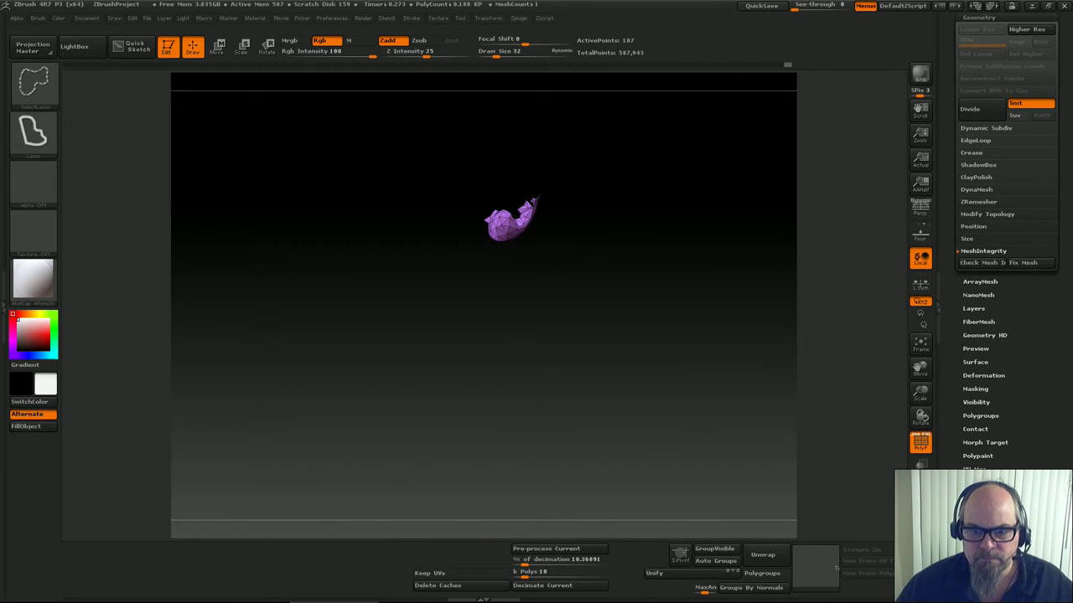
pyautogui.keyDown('ctrl'); pyautogui.keyDown('shift'); pyautogui.click(497, 532); pyautogui.keyUp('shift'); pyautogui.keyUp('ctrl')
# Isolate the curl at the bowl's outer bend near the green recess, trim it to its neck, group it and unhide the shell
pyautogui.moveTo(643, 171)
pyautogui.keyDown('ctrl'); pyautogui.keyDown('shift'); pyautogui.mouseDown()
pyautogui.moveTo(588, 253)
pyautogui.moveTo(658, 214)
pyautogui.mouseUp(); pyautogui.keyUp('shift'); pyautogui.keyUp('ctrl')
pyautogui.moveTo(767, 346)
pyautogui.mouseDown()
pyautogui.moveTo(737, 353)
pyautogui.moveTo(647, 328)
pyautogui.mouseUp()
pyautogui.press('f')
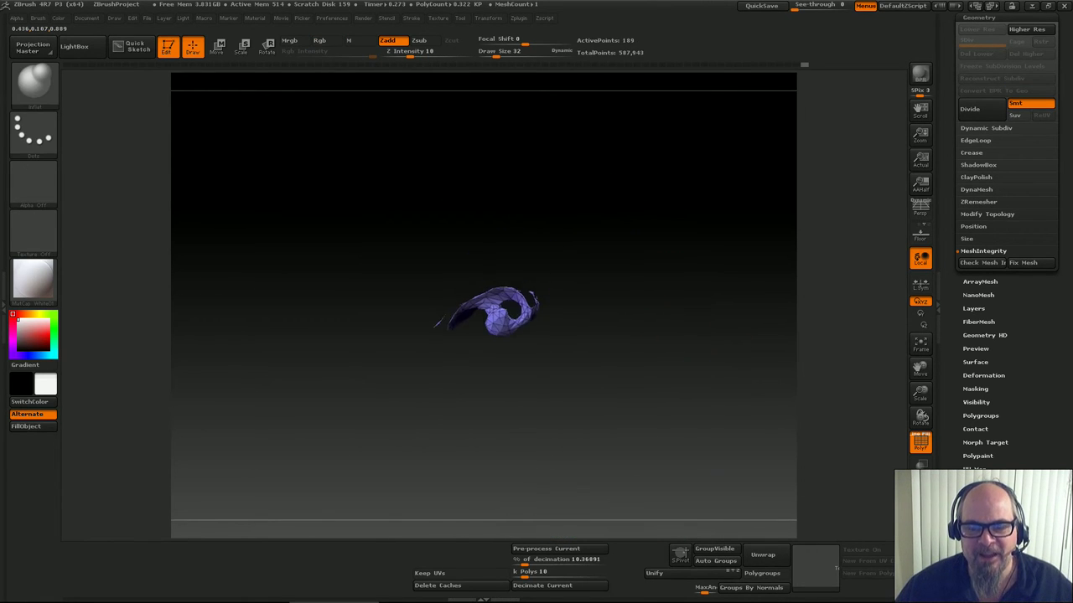
pyautogui.moveTo(920, 393); pyautogui.dragTo(921, 411)
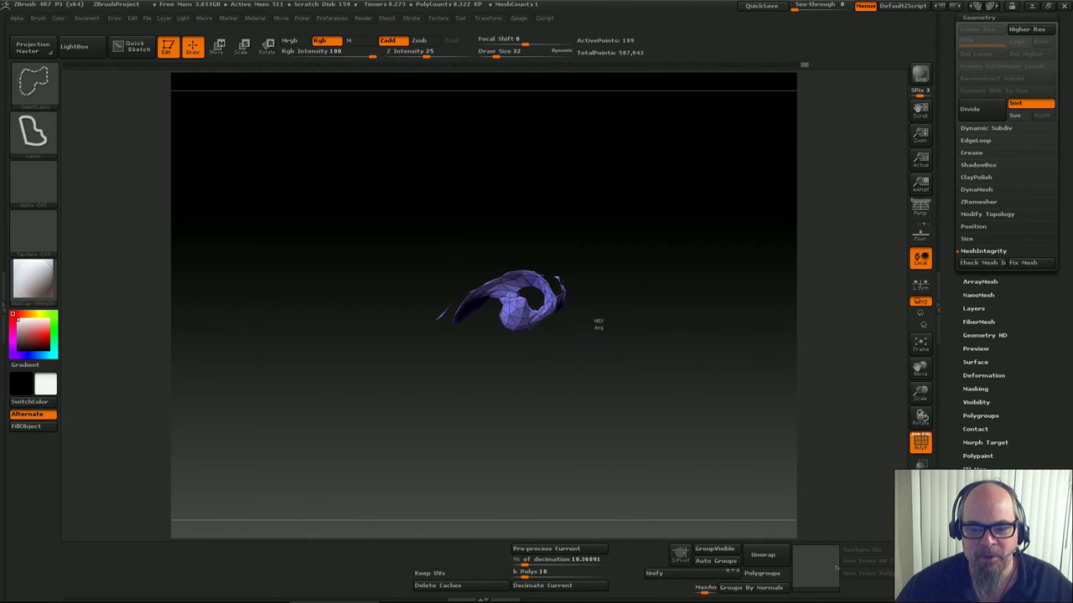
pyautogui.moveTo(538, 283)
pyautogui.keyDown('ctrl'); pyautogui.keyDown('shift'); pyautogui.mouseDown()
pyautogui.moveTo(491, 300)
pyautogui.moveTo(598, 356)
pyautogui.moveTo(549, 289)
pyautogui.moveTo(605, 307)
pyautogui.mouseUp(); pyautogui.keyUp('shift'); pyautogui.keyUp('ctrl')
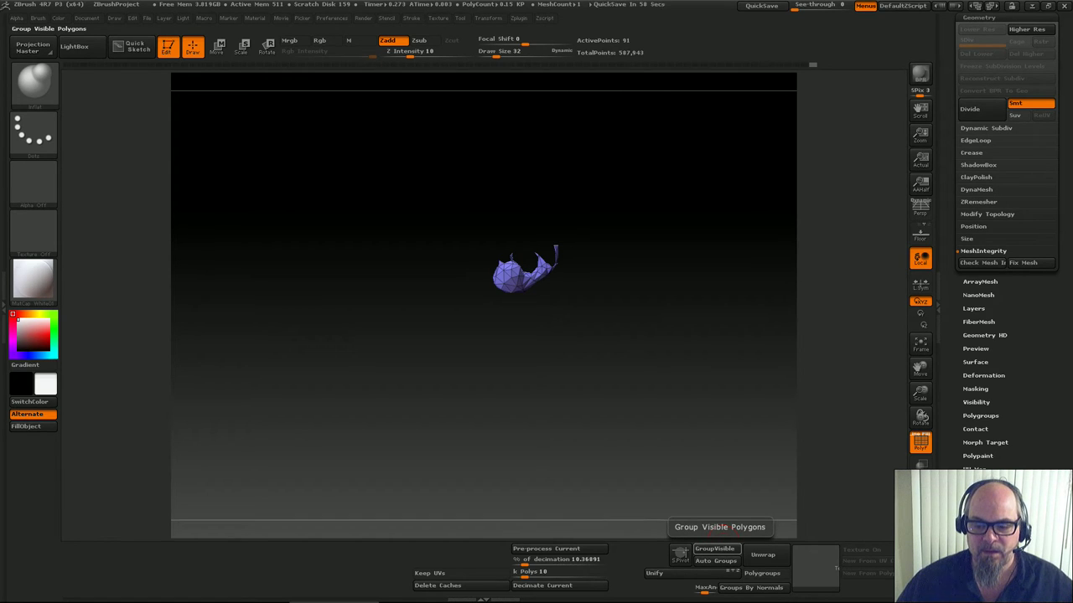
pyautogui.click(719, 549)
pyautogui.keyDown('ctrl'); pyautogui.keyDown('shift'); pyautogui.click(678, 450); pyautogui.keyUp('shift'); pyautogui.keyUp('ctrl')
# Isolate the rim curl beside the green-grouped one, lasso away the attached rim faces, group it and unhide the shell
pyautogui.moveTo(678, 450)
pyautogui.mouseDown()
pyautogui.moveTo(713, 453)
pyautogui.moveTo(648, 382)
pyautogui.mouseUp()
pyautogui.moveTo(658, 295)
pyautogui.mouseDown()
pyautogui.moveTo(749, 210)
pyautogui.moveTo(582, 126)
pyautogui.moveTo(595, 191)
pyautogui.mouseUp()
pyautogui.moveTo(506, 192)
pyautogui.keyDown('ctrl'); pyautogui.keyDown('shift'); pyautogui.mouseDown()
pyautogui.moveTo(493, 254)
pyautogui.moveTo(519, 253)
pyautogui.mouseUp(); pyautogui.keyUp('shift'); pyautogui.keyUp('ctrl')
pyautogui.moveTo(593, 167)
pyautogui.mouseDown()
pyautogui.moveTo(513, 159)
pyautogui.moveTo(508, 332)
pyautogui.moveTo(520, 346)
pyautogui.mouseUp()
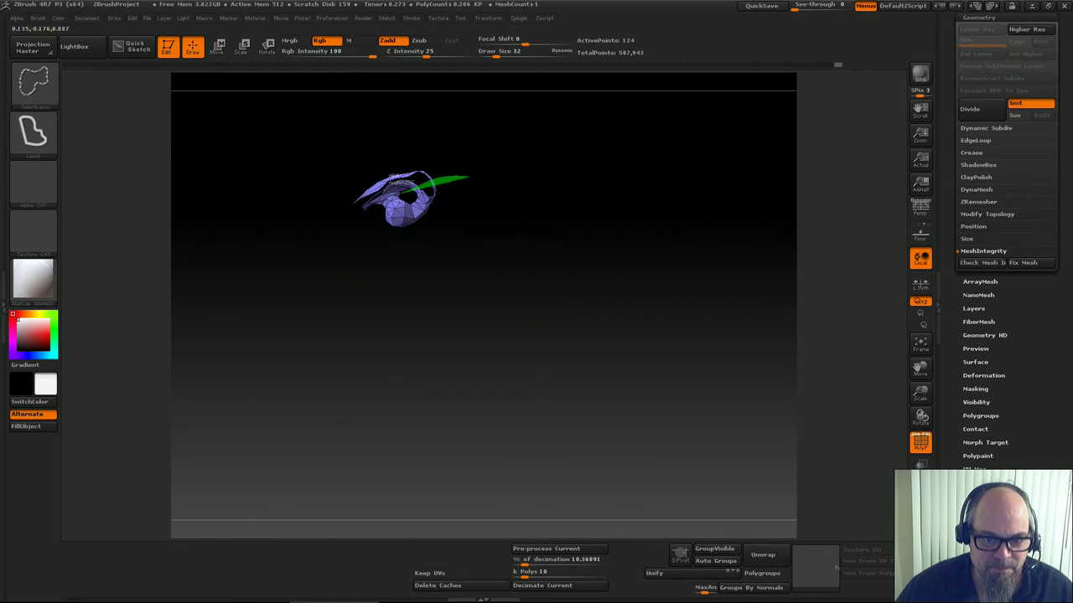
pyautogui.moveTo(401, 194)
pyautogui.keyDown('ctrl'); pyautogui.keyDown('shift'); pyautogui.mouseDown()
pyautogui.moveTo(421, 254)
pyautogui.moveTo(487, 148)
pyautogui.mouseUp(); pyautogui.keyUp('shift'); pyautogui.keyUp('ctrl')
pyautogui.moveTo(533, 201); pyautogui.dragTo(579, 305)
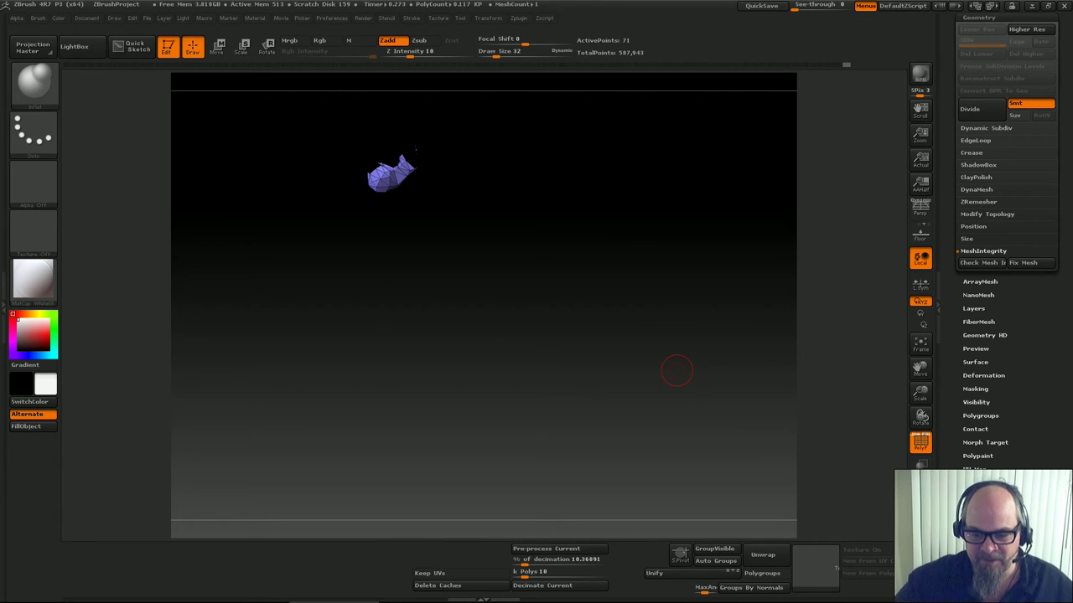
pyautogui.click(719, 549)
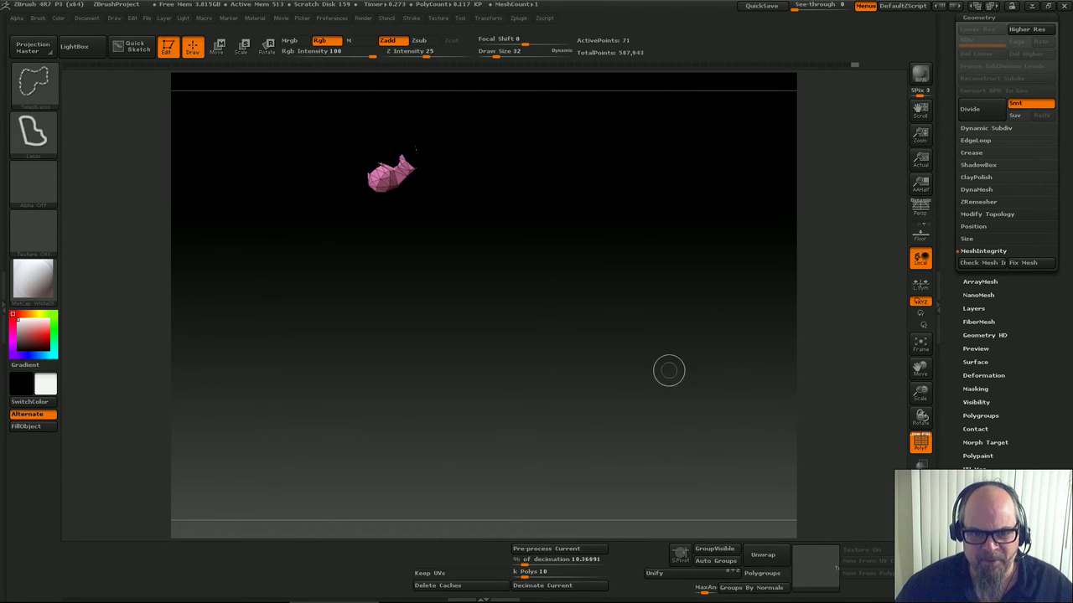
pyautogui.keyDown('ctrl'); pyautogui.keyDown('shift'); pyautogui.click(667, 370); pyautogui.keyUp('shift'); pyautogui.keyUp('ctrl')
# Isolate the small curl beside the pink-grouped one above the green recess, trim stray faces, group it and unhide the shell
pyautogui.moveTo(660, 321); pyautogui.dragTo(549, 315)
pyautogui.moveTo(686, 181); pyautogui.dragTo(652, 222)
pyautogui.hotkey('ctrl', 'shift')
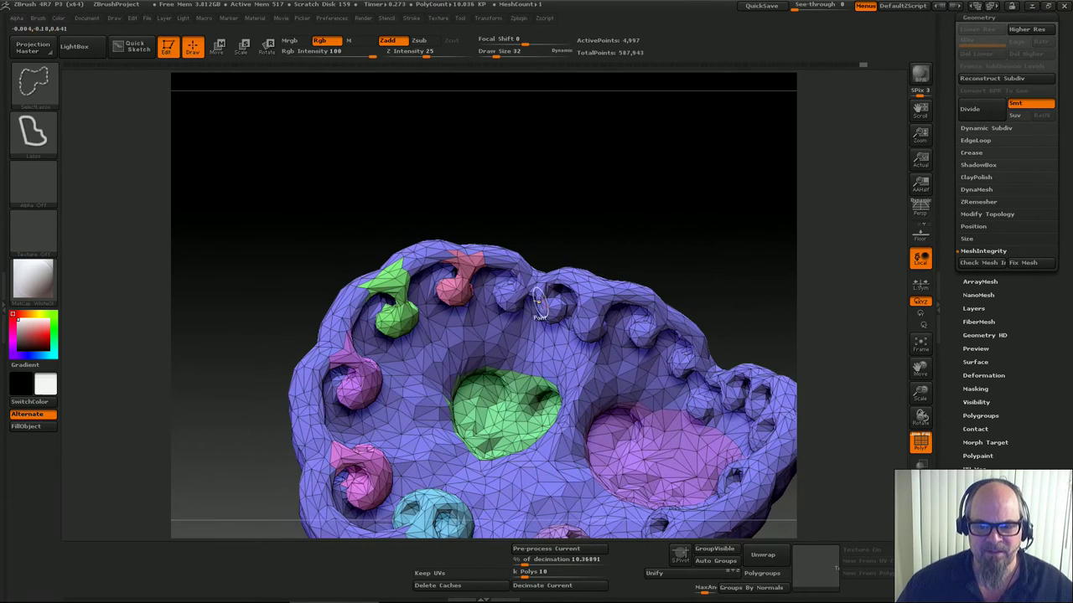
pyautogui.keyDown('ctrl'); pyautogui.keyDown('shift'); pyautogui.moveTo(528, 238); pyautogui.dragTo(494, 242); pyautogui.keyUp('shift'); pyautogui.keyUp('ctrl')
pyautogui.moveTo(504, 326)
pyautogui.keyDown('ctrl'); pyautogui.keyDown('shift'); pyautogui.mouseDown()
pyautogui.moveTo(520, 315)
pyautogui.moveTo(600, 327)
pyautogui.moveTo(624, 356)
pyautogui.mouseUp(); pyautogui.keyUp('shift'); pyautogui.keyUp('ctrl')
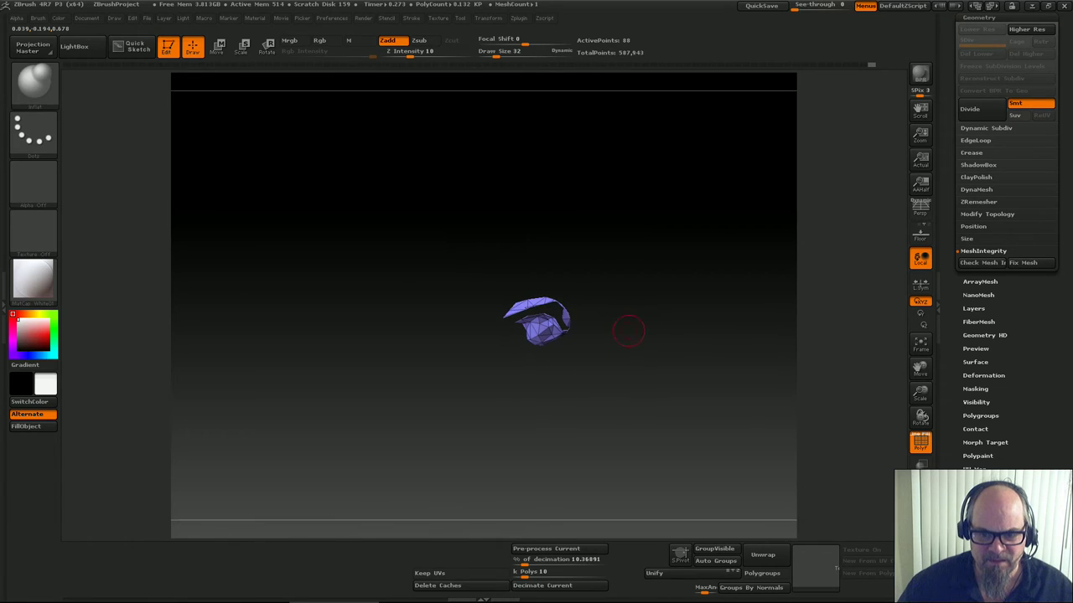
pyautogui.hotkey('ctrl', 'shift')
pyautogui.moveTo(540, 311)
pyautogui.keyDown('ctrl'); pyautogui.keyDown('shift'); pyautogui.mouseDown()
pyautogui.moveTo(546, 388)
pyautogui.moveTo(579, 369)
pyautogui.mouseUp(); pyautogui.keyUp('shift'); pyautogui.keyUp('ctrl')
pyautogui.moveTo(603, 377)
pyautogui.mouseDown()
pyautogui.moveTo(616, 348)
pyautogui.moveTo(650, 331)
pyautogui.moveTo(696, 336)
pyautogui.moveTo(602, 347)
pyautogui.mouseUp()
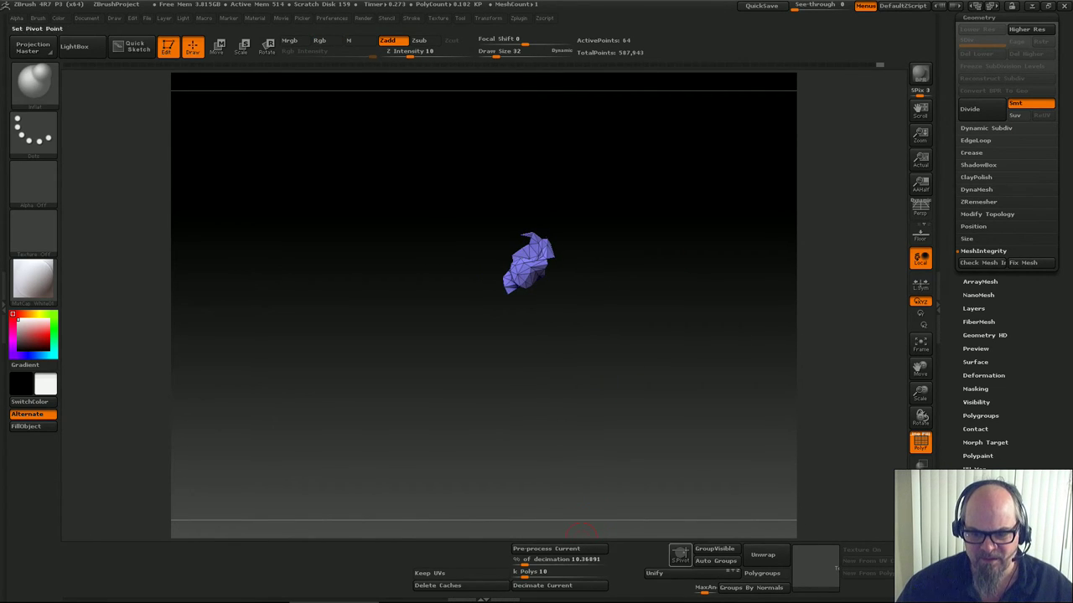
pyautogui.click(714, 549)
pyautogui.keyDown('ctrl'); pyautogui.keyDown('shift'); pyautogui.click(520, 456); pyautogui.keyUp('shift'); pyautogui.keyUp('ctrl')
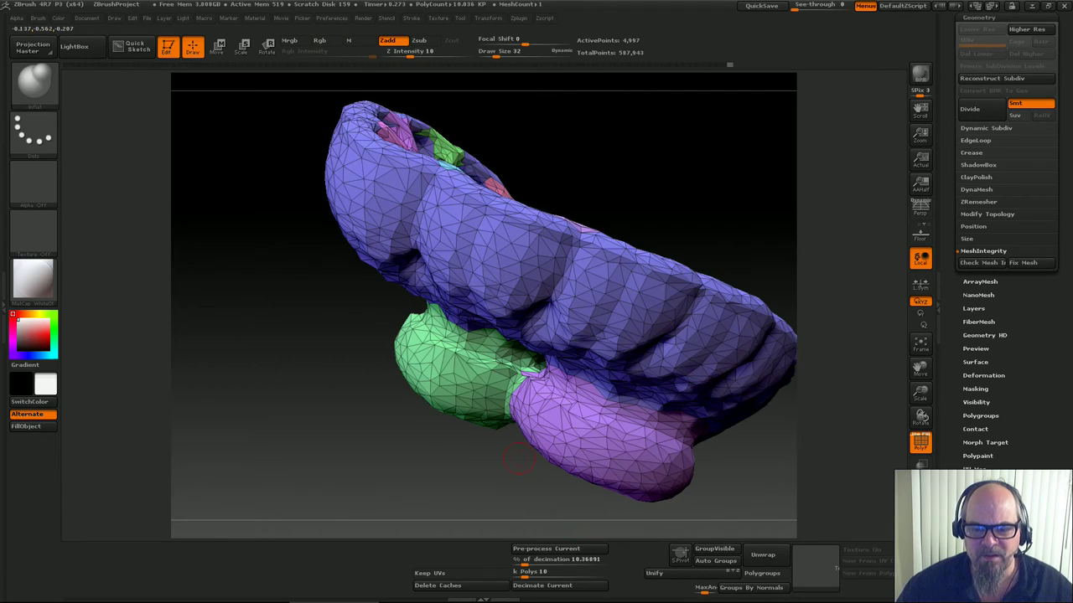
# Isolate the last small curl above the green recess, hide its leftover rim faces, assign a new polygroup and unhide the shell
pyautogui.moveTo(519, 457)
pyautogui.mouseDown()
pyautogui.moveTo(593, 304)
pyautogui.moveTo(578, 294)
pyautogui.mouseUp()
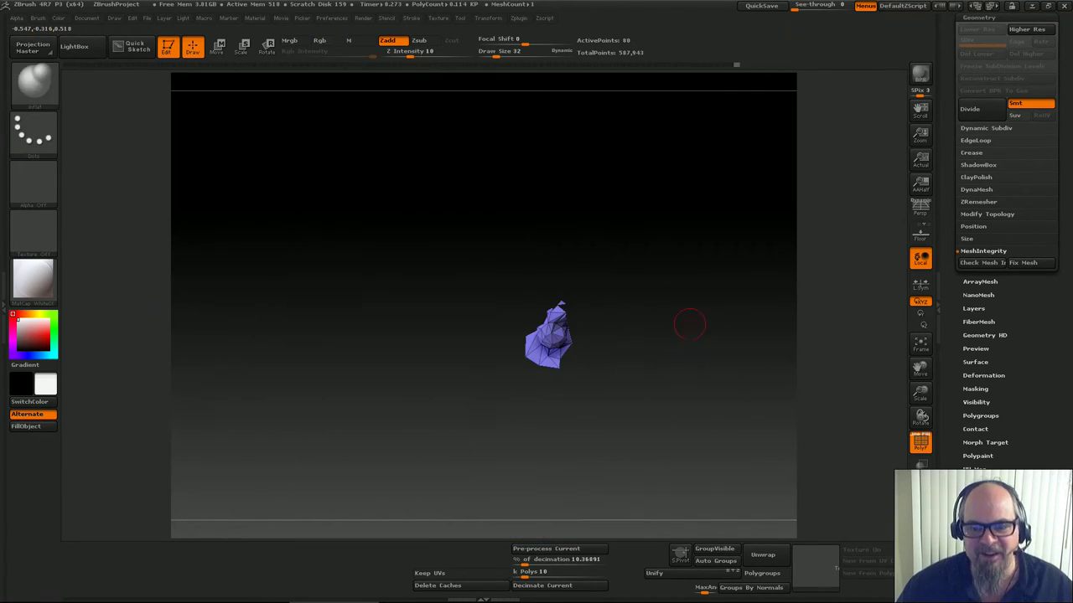
pyautogui.moveTo(687, 323)
pyautogui.mouseDown()
pyautogui.moveTo(689, 391)
pyautogui.moveTo(617, 358)
pyautogui.mouseUp()
pyautogui.hotkey('ctrl', 'shift')
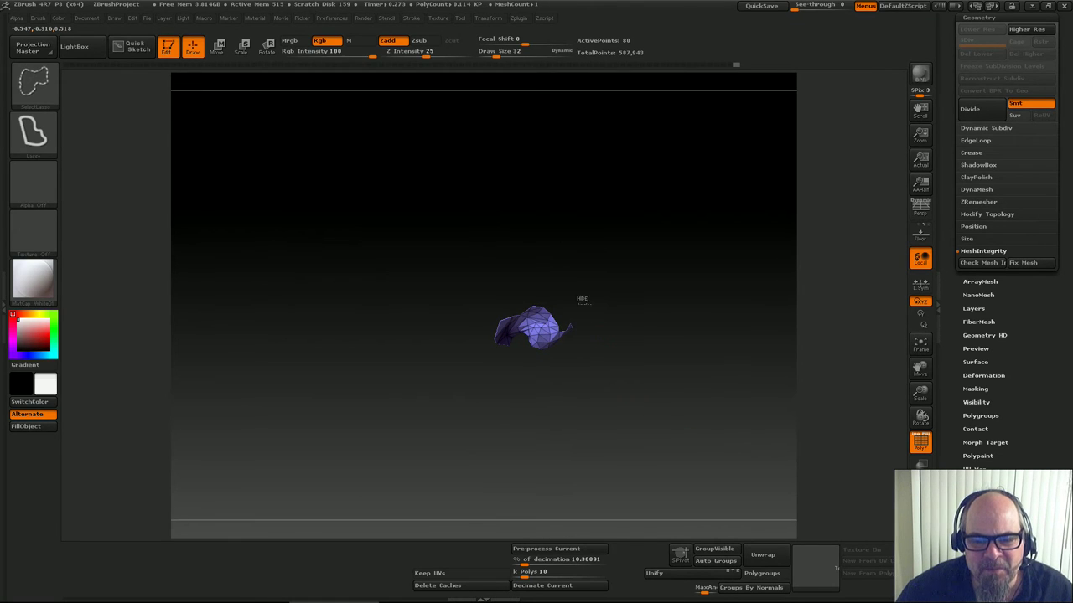
pyautogui.keyDown('ctrl'); pyautogui.keyDown('shift'); pyautogui.moveTo(518, 298); pyautogui.dragTo(521, 303); pyautogui.keyUp('shift'); pyautogui.keyUp('ctrl')
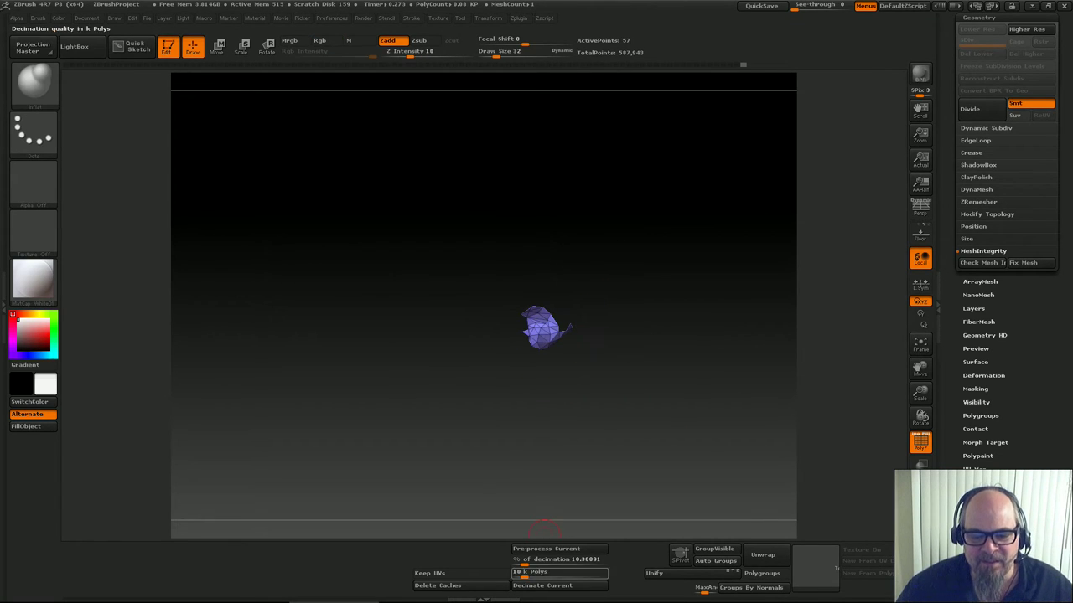
pyautogui.moveTo(622, 405); pyautogui.dragTo(643, 403)
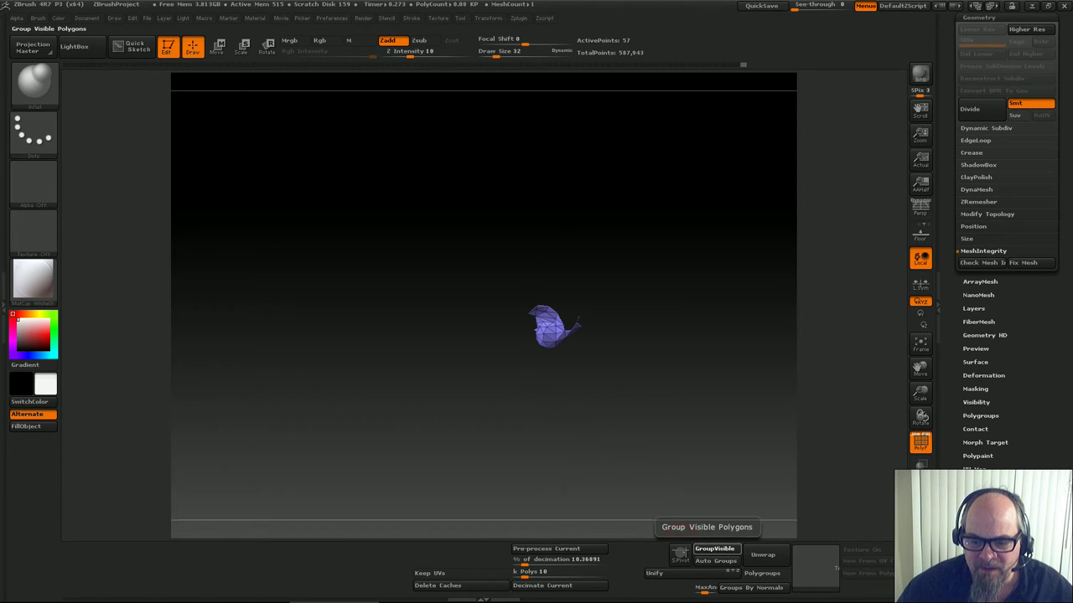
pyautogui.click(714, 550)
pyautogui.keyDown('ctrl'); pyautogui.keyDown('shift'); pyautogui.click(737, 410); pyautogui.keyUp('shift'); pyautogui.keyUp('ctrl')
# Isolate the curl on the ridge between the green and purple recesses, group it as its own polygroup and unhide the shell
pyautogui.moveTo(737, 410)
pyautogui.mouseDown()
pyautogui.moveTo(695, 356)
pyautogui.moveTo(459, 137)
pyautogui.mouseUp()
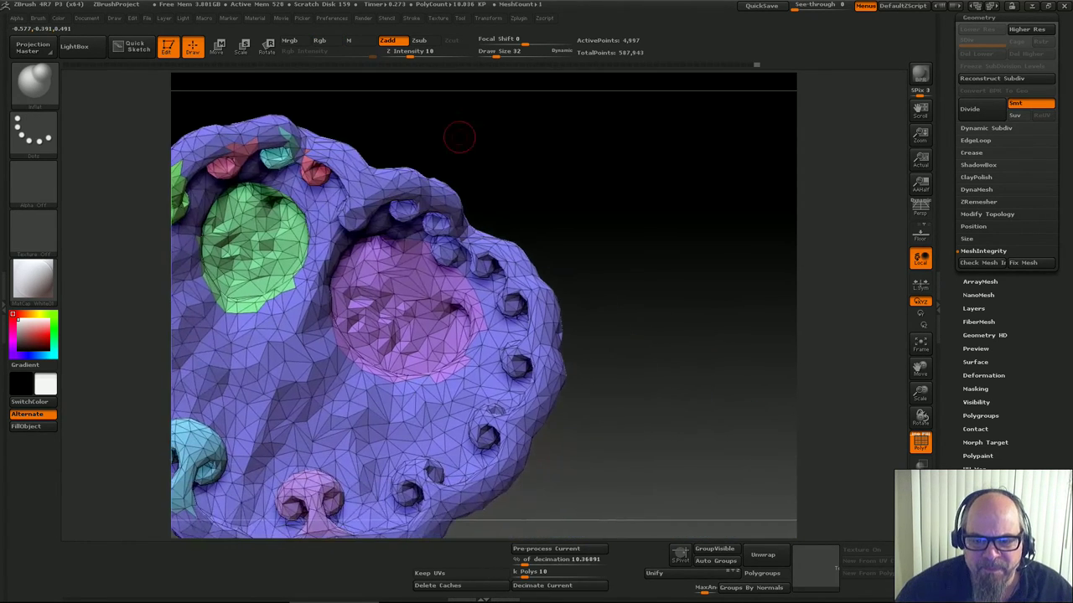
pyautogui.moveTo(570, 264)
pyautogui.mouseDown()
pyautogui.moveTo(593, 231)
pyautogui.moveTo(671, 260)
pyautogui.moveTo(688, 293)
pyautogui.moveTo(537, 268)
pyautogui.moveTo(528, 281)
pyautogui.moveTo(637, 226)
pyautogui.moveTo(649, 281)
pyautogui.mouseUp()
pyautogui.keyDown('ctrl'); pyautogui.keyDown('shift'); pyautogui.moveTo(410, 119); pyautogui.dragTo(337, 110); pyautogui.keyUp('shift'); pyautogui.keyUp('ctrl')
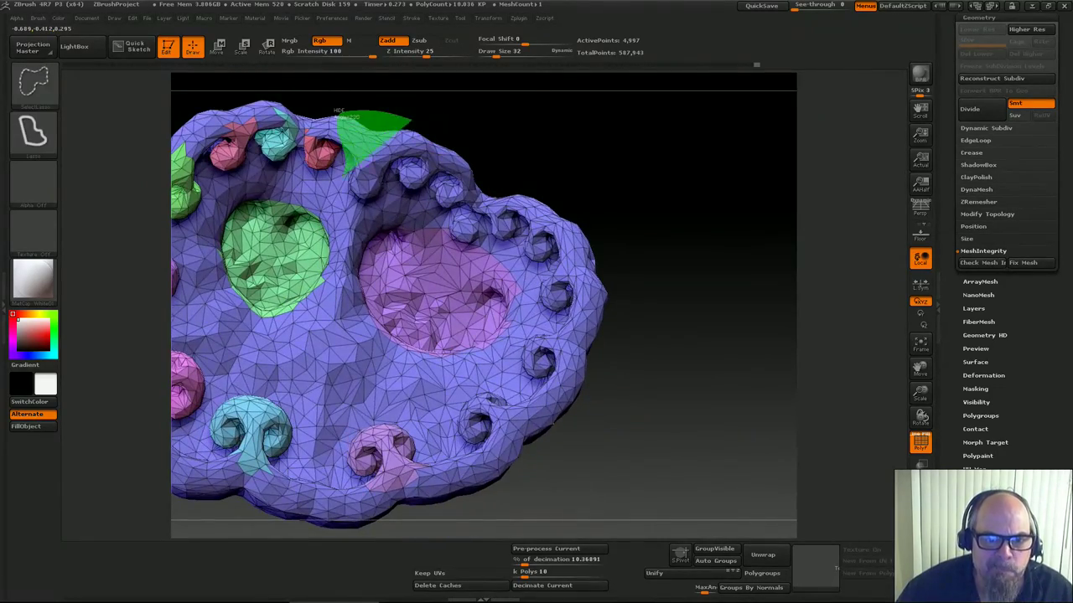
pyautogui.keyDown('ctrl'); pyautogui.keyDown('shift'); pyautogui.moveTo(345, 171); pyautogui.dragTo(356, 222); pyautogui.keyUp('shift'); pyautogui.keyUp('ctrl')
pyautogui.moveTo(402, 151)
pyautogui.keyDown('ctrl'); pyautogui.keyDown('shift'); pyautogui.mouseDown()
pyautogui.moveTo(414, 139)
pyautogui.moveTo(490, 159)
pyautogui.moveTo(506, 175)
pyautogui.mouseUp(); pyautogui.keyUp('shift'); pyautogui.keyUp('ctrl')
pyautogui.moveTo(423, 127)
pyautogui.keyDown('ctrl'); pyautogui.keyDown('shift'); pyautogui.mouseDown()
pyautogui.moveTo(376, 105)
pyautogui.moveTo(350, 172)
pyautogui.moveTo(394, 213)
pyautogui.mouseUp(); pyautogui.keyUp('shift'); pyautogui.keyUp('ctrl')
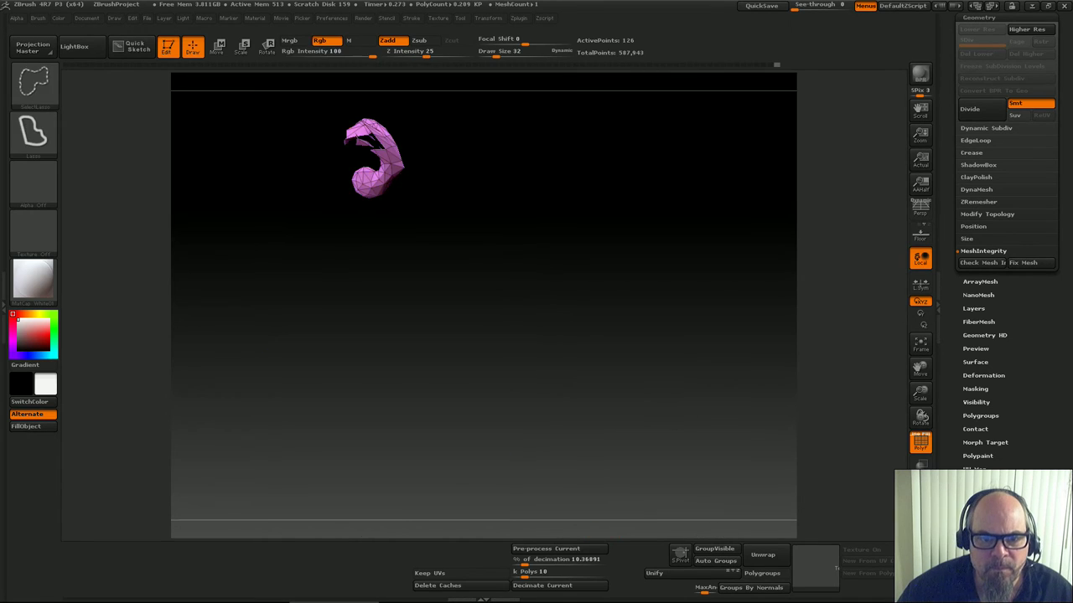
pyautogui.keyDown('ctrl'); pyautogui.keyDown('shift'); pyautogui.click(603, 530); pyautogui.keyUp('shift'); pyautogui.keyUp('ctrl')
# Isolate the curl on the outer rim past the purple recess, trim it to its neck, group it and unhide the shell
pyautogui.moveTo(611, 192)
pyautogui.keyDown('ctrl'); pyautogui.keyDown('shift'); pyautogui.mouseDown()
pyautogui.moveTo(556, 181)
pyautogui.moveTo(602, 241)
pyautogui.moveTo(611, 219)
pyautogui.mouseUp(); pyautogui.keyUp('shift'); pyautogui.keyUp('ctrl')
pyautogui.moveTo(624, 230); pyautogui.dragTo(648, 254)
pyautogui.moveTo(648, 254); pyautogui.dragTo(666, 264)
pyautogui.moveTo(456, 150)
pyautogui.keyDown('alt'); pyautogui.mouseDown()
pyautogui.moveTo(488, 342)
pyautogui.moveTo(468, 252)
pyautogui.mouseUp(); pyautogui.keyUp('alt')
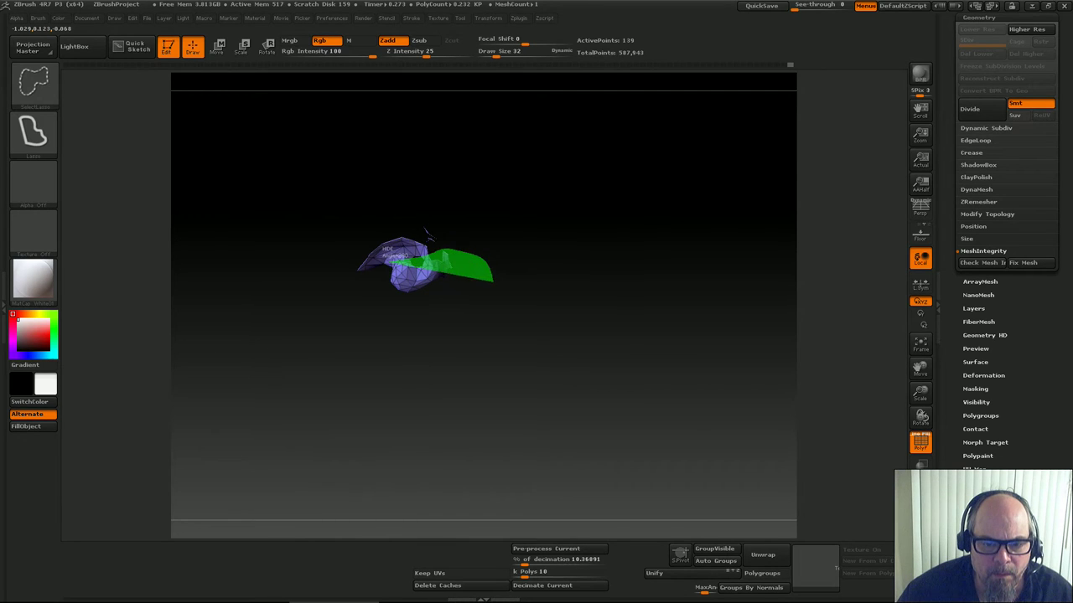
pyautogui.keyDown('ctrl'); pyautogui.keyDown('shift'); pyautogui.moveTo(391, 263); pyautogui.dragTo(470, 307); pyautogui.keyUp('shift'); pyautogui.keyUp('ctrl')
pyautogui.moveTo(560, 212)
pyautogui.mouseDown()
pyautogui.moveTo(352, 134)
pyautogui.moveTo(671, 368)
pyautogui.moveTo(603, 310)
pyautogui.mouseUp()
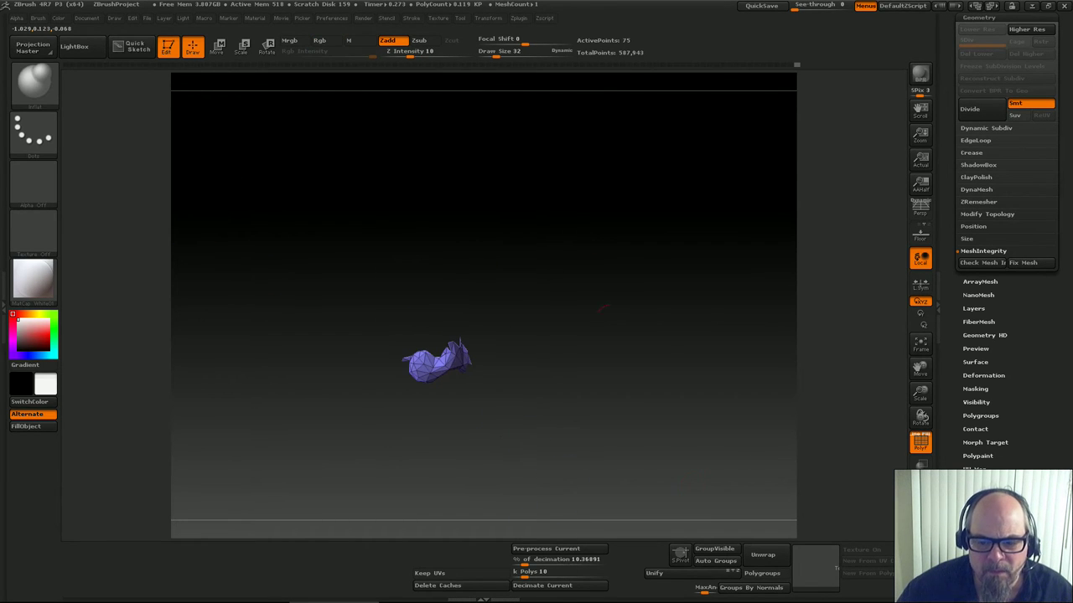
pyautogui.click(716, 549)
pyautogui.keyDown('ctrl'); pyautogui.keyDown('shift'); pyautogui.click(654, 402); pyautogui.keyUp('shift'); pyautogui.keyUp('ctrl')
# Isolate the rim curl adjacent to the pink-grouped one past the purple recess, cut away surrounding faces, group it and unhide the shell
pyautogui.moveTo(654, 369); pyautogui.dragTo(545, 168)
pyautogui.moveTo(888, 278); pyautogui.dragTo(710, 352)
pyautogui.keyDown('ctrl'); pyautogui.keyDown('shift'); pyautogui.click(687, 355); pyautogui.keyUp('shift'); pyautogui.keyUp('ctrl')
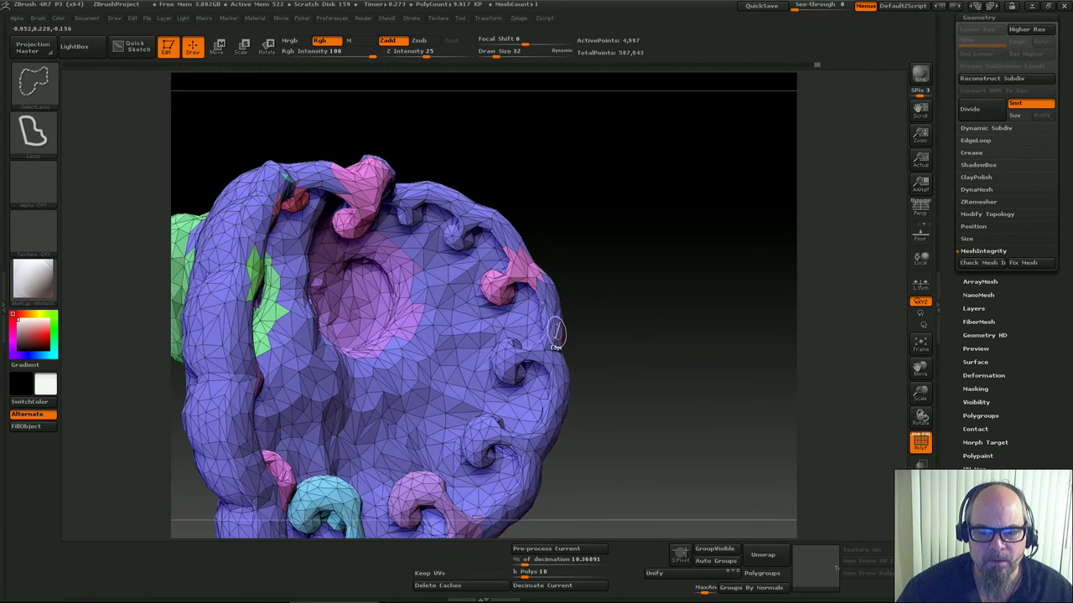
pyautogui.moveTo(507, 338)
pyautogui.keyDown('ctrl'); pyautogui.keyDown('shift'); pyautogui.mouseDown()
pyautogui.moveTo(486, 382)
pyautogui.moveTo(597, 310)
pyautogui.mouseUp(); pyautogui.keyUp('shift'); pyautogui.keyUp('ctrl')
pyautogui.moveTo(637, 355); pyautogui.dragTo(620, 432)
pyautogui.moveTo(596, 340); pyautogui.dragTo(596, 345)
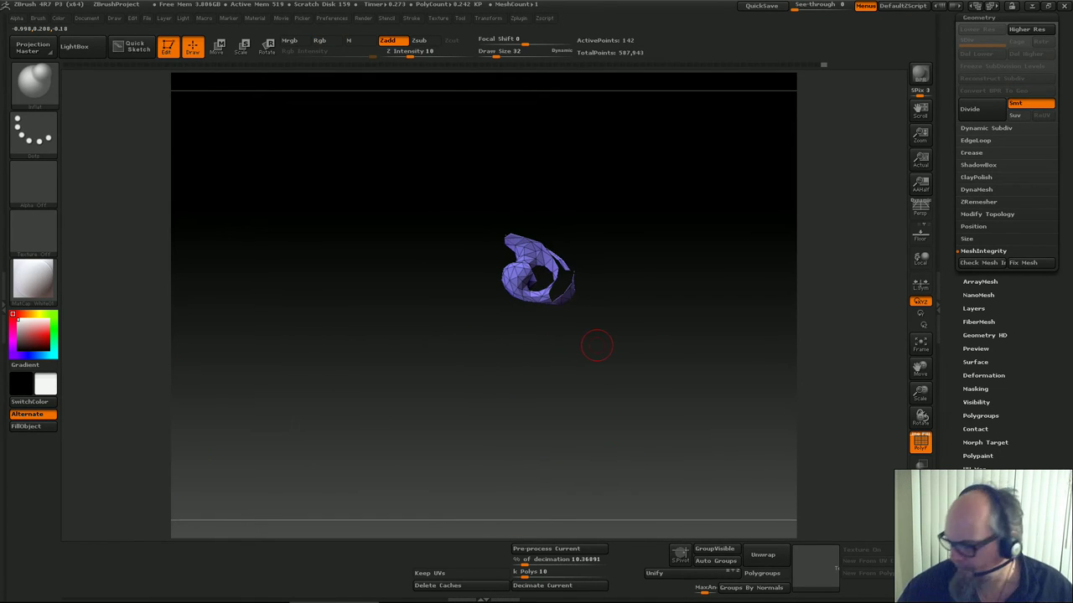
pyautogui.hotkey('ctrl', 'shift')
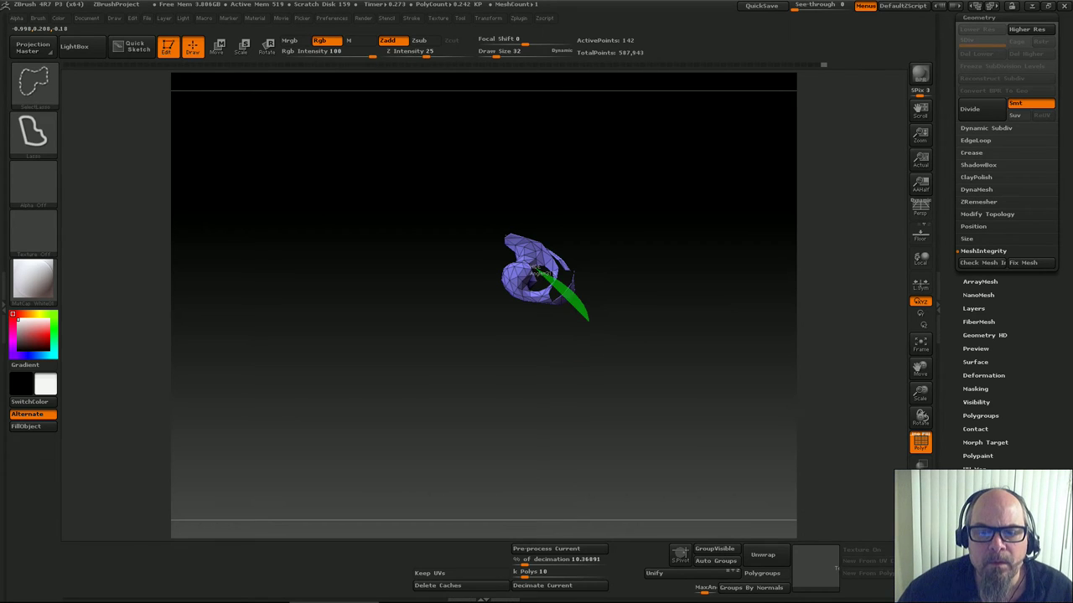
pyautogui.keyDown('ctrl'); pyautogui.keyDown('shift'); pyautogui.moveTo(520, 259); pyautogui.dragTo(583, 362); pyautogui.keyUp('shift'); pyautogui.keyUp('ctrl')
pyautogui.moveTo(631, 302); pyautogui.dragTo(618, 316)
pyautogui.moveTo(475, 320); pyautogui.dragTo(470, 307)
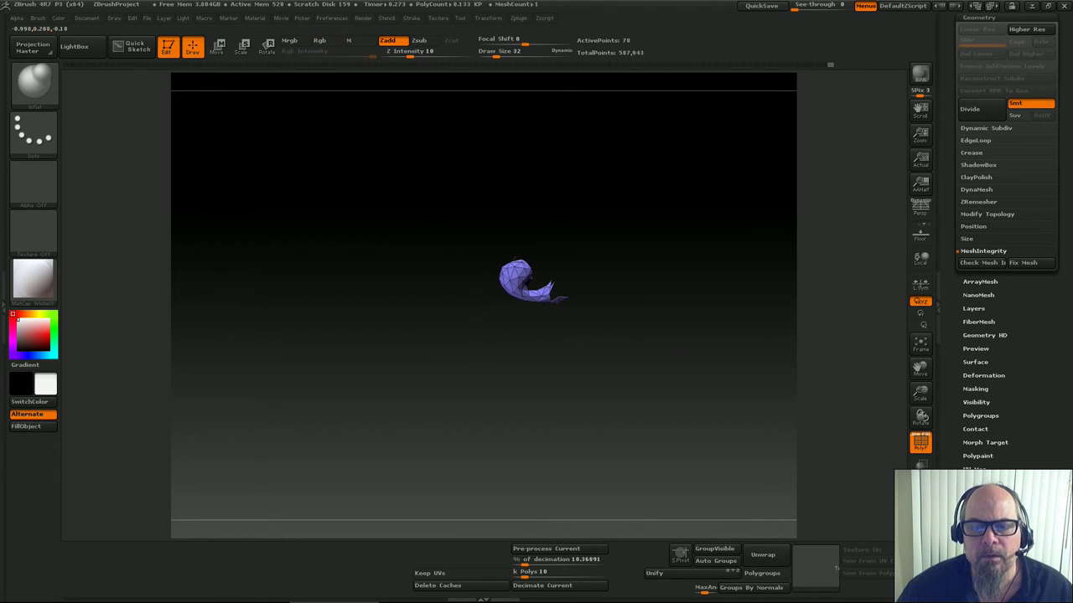
pyautogui.click(715, 550)
pyautogui.keyDown('ctrl'); pyautogui.keyDown('shift'); pyautogui.click(718, 400); pyautogui.keyUp('shift'); pyautogui.keyUp('ctrl')
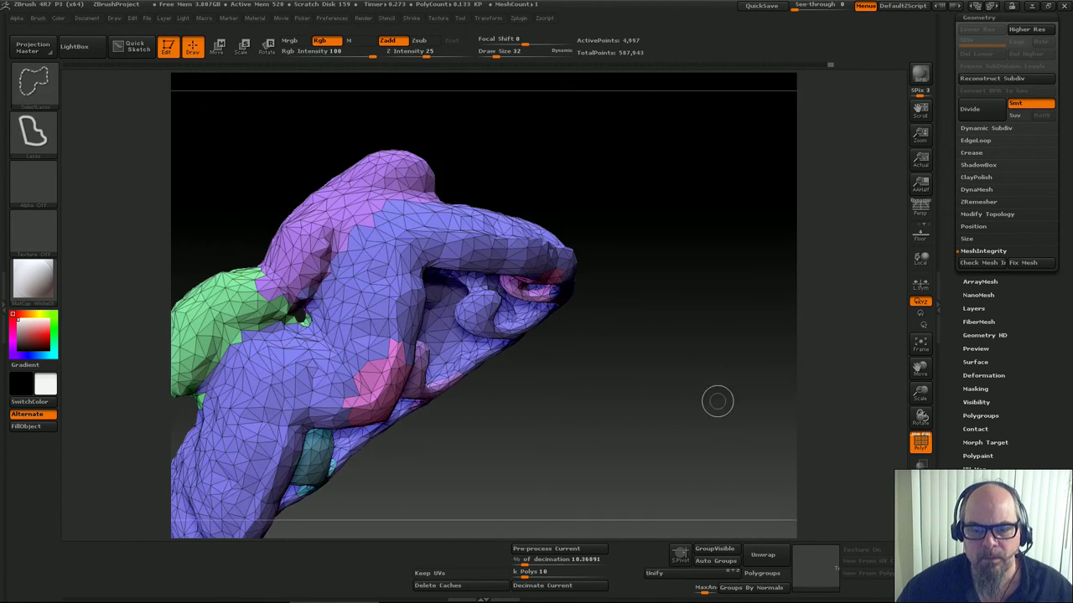
# Isolate the remaining larger curl on the outer rim, trim away its upper rim faces, group it and unhide the shell
pyautogui.moveTo(718, 399)
pyautogui.mouseDown()
pyautogui.moveTo(674, 356)
pyautogui.moveTo(636, 368)
pyautogui.moveTo(532, 354)
pyautogui.moveTo(491, 431)
pyautogui.moveTo(609, 429)
pyautogui.moveTo(465, 283)
pyautogui.moveTo(443, 277)
pyautogui.moveTo(479, 336)
pyautogui.mouseUp()
pyautogui.hotkey('ctrl', 'shift')
pyautogui.hotkey('ctrl', 'shift')
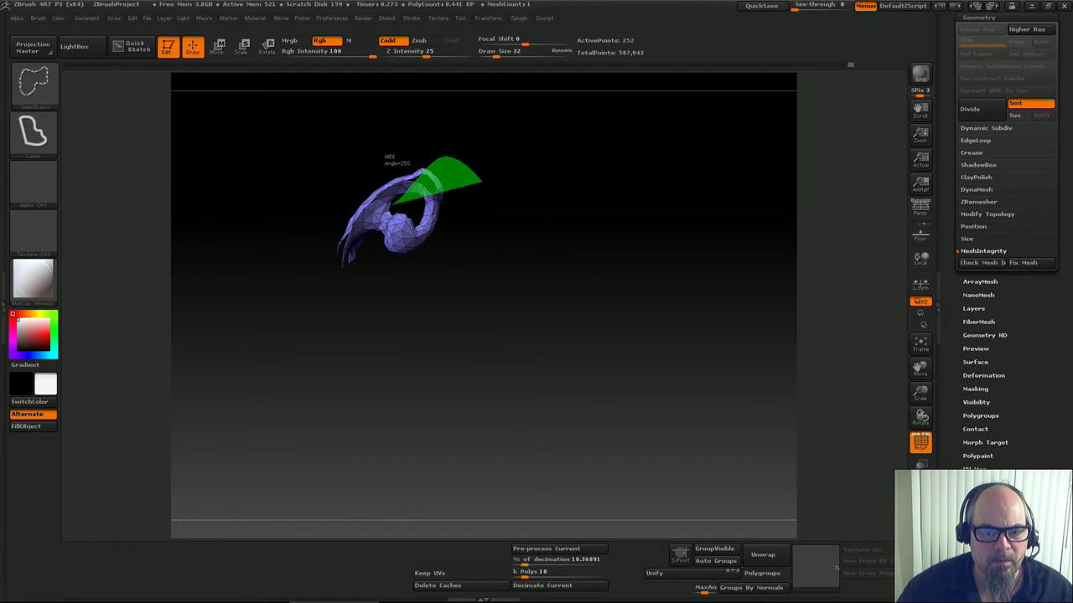
pyautogui.moveTo(480, 179)
pyautogui.keyDown('ctrl'); pyautogui.keyDown('shift'); pyautogui.mouseDown()
pyautogui.moveTo(444, 302)
pyautogui.moveTo(543, 281)
pyautogui.mouseUp(); pyautogui.keyUp('shift'); pyautogui.keyUp('ctrl')
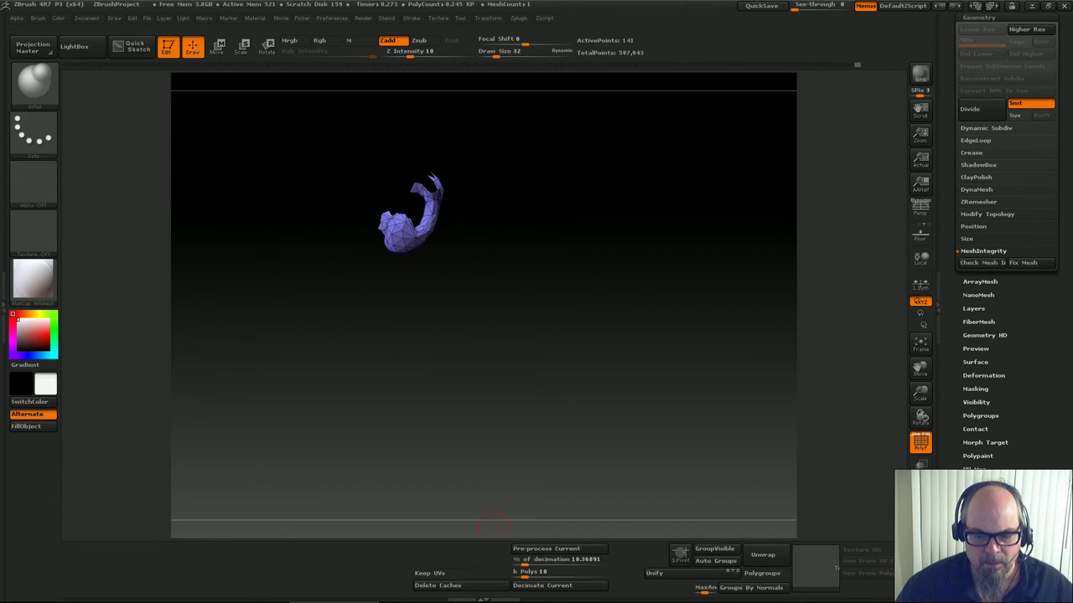
pyautogui.keyDown('ctrl'); pyautogui.keyDown('shift'); pyautogui.click(682, 394); pyautogui.keyUp('shift'); pyautogui.keyUp('ctrl')
# Isolate the main body polygroup and lasso it down to the rim section with small curls beside the purple recess
pyautogui.moveTo(682, 386); pyautogui.dragTo(742, 403)
pyautogui.keyDown('ctrl'); pyautogui.keyDown('shift'); pyautogui.click(627, 448); pyautogui.keyUp('shift'); pyautogui.keyUp('ctrl')
pyautogui.moveTo(651, 449); pyautogui.dragTo(561, 357)
pyautogui.moveTo(825, 331)
pyautogui.mouseDown()
pyautogui.moveTo(683, 324)
pyautogui.moveTo(550, 340)
pyautogui.mouseUp()
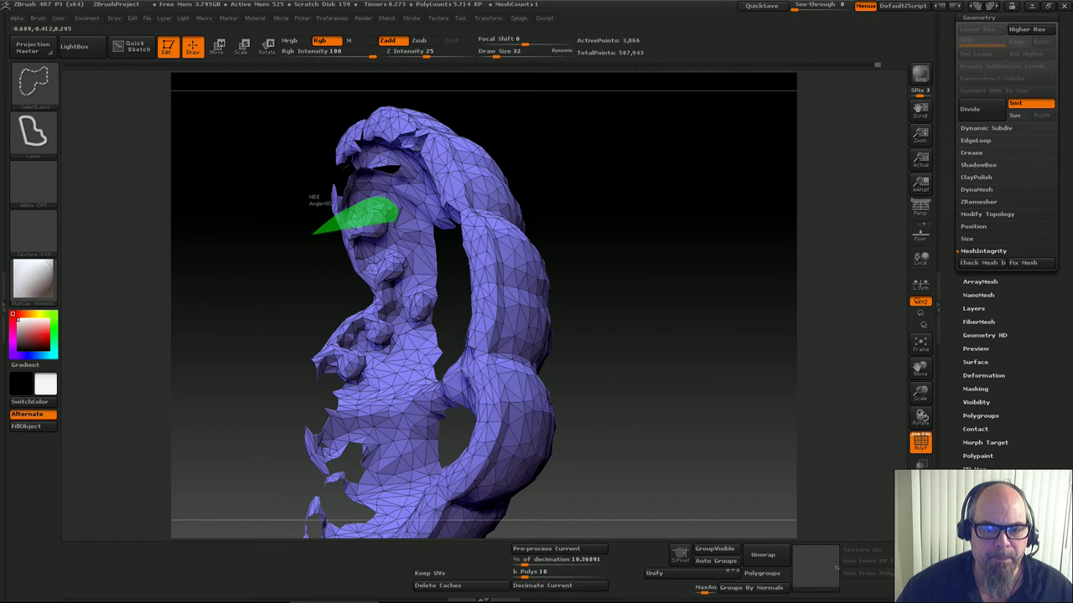
pyautogui.moveTo(408, 291)
pyautogui.keyDown('ctrl'); pyautogui.keyDown('shift'); pyautogui.mouseDown()
pyautogui.moveTo(389, 360)
pyautogui.moveTo(283, 391)
pyautogui.moveTo(265, 360)
pyautogui.mouseUp(); pyautogui.keyUp('shift'); pyautogui.keyUp('ctrl')
pyautogui.moveTo(475, 288); pyautogui.dragTo(344, 293)
pyautogui.moveTo(419, 285); pyautogui.dragTo(506, 323)
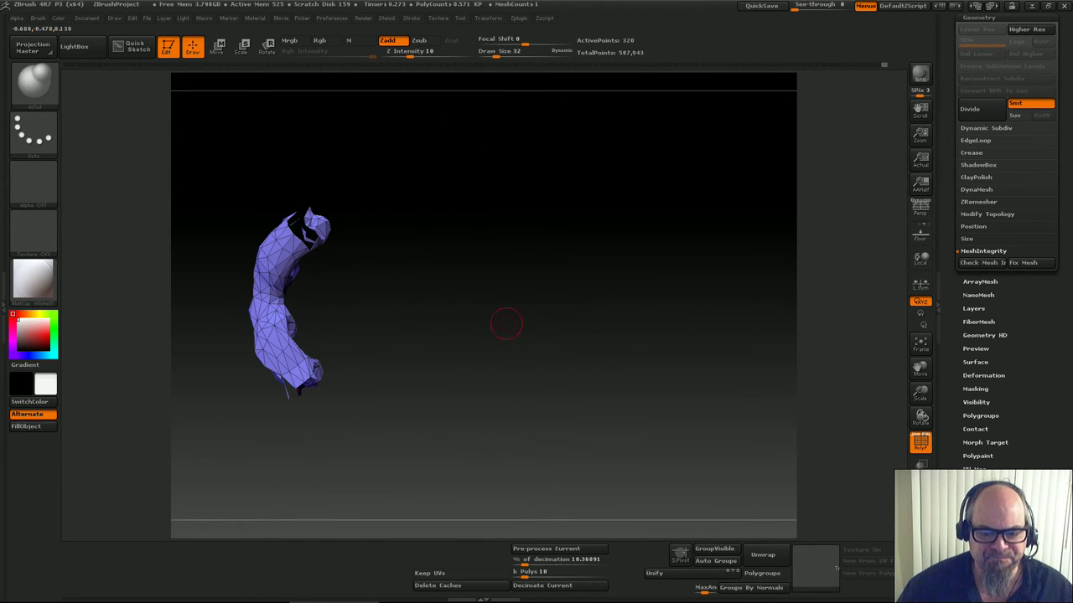
# Group the visible rim section, undo and regroup it for a distinct polygroup color, and show the whole shell
pyautogui.click(714, 550)
pyautogui.keyDown('ctrl'); pyautogui.keyDown('shift'); pyautogui.click(675, 424); pyautogui.keyUp('shift'); pyautogui.keyUp('ctrl')
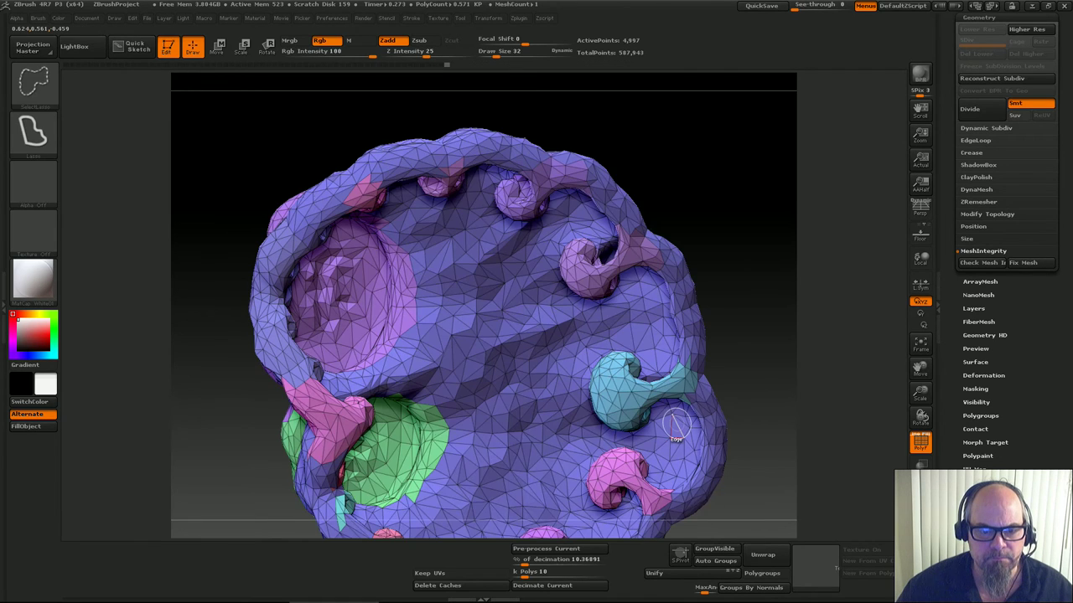
pyautogui.hotkey('ctrl', 'z')
pyautogui.click(714, 549)
pyautogui.keyDown('ctrl'); pyautogui.keyDown('shift'); pyautogui.click(607, 473); pyautogui.keyUp('shift'); pyautogui.keyUp('ctrl')
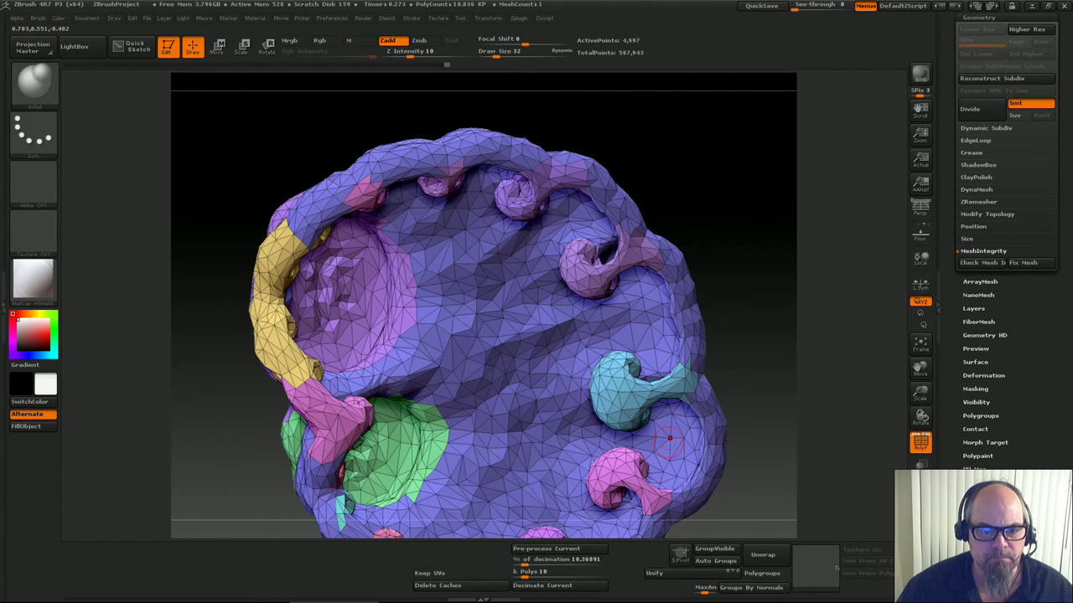
# Isolate the main body polygroup and inspect it from the underside for leftover lobe and curl faces
pyautogui.keyDown('ctrl'); pyautogui.keyDown('shift'); pyautogui.click(486, 393); pyautogui.keyUp('shift'); pyautogui.keyUp('ctrl')
pyautogui.moveTo(754, 453)
pyautogui.keyDown('alt'); pyautogui.mouseDown()
pyautogui.moveTo(727, 405)
pyautogui.moveTo(712, 310)
pyautogui.mouseUp(); pyautogui.keyUp('alt')
pyautogui.moveTo(590, 359); pyautogui.dragTo(193, 365)
pyautogui.moveTo(494, 369)
pyautogui.mouseDown()
pyautogui.moveTo(591, 402)
pyautogui.moveTo(554, 335)
pyautogui.moveTo(494, 335)
pyautogui.moveTo(486, 377)
pyautogui.mouseUp()
pyautogui.moveTo(805, 419)
pyautogui.mouseDown()
pyautogui.moveTo(834, 428)
pyautogui.moveTo(860, 414)
pyautogui.mouseUp()
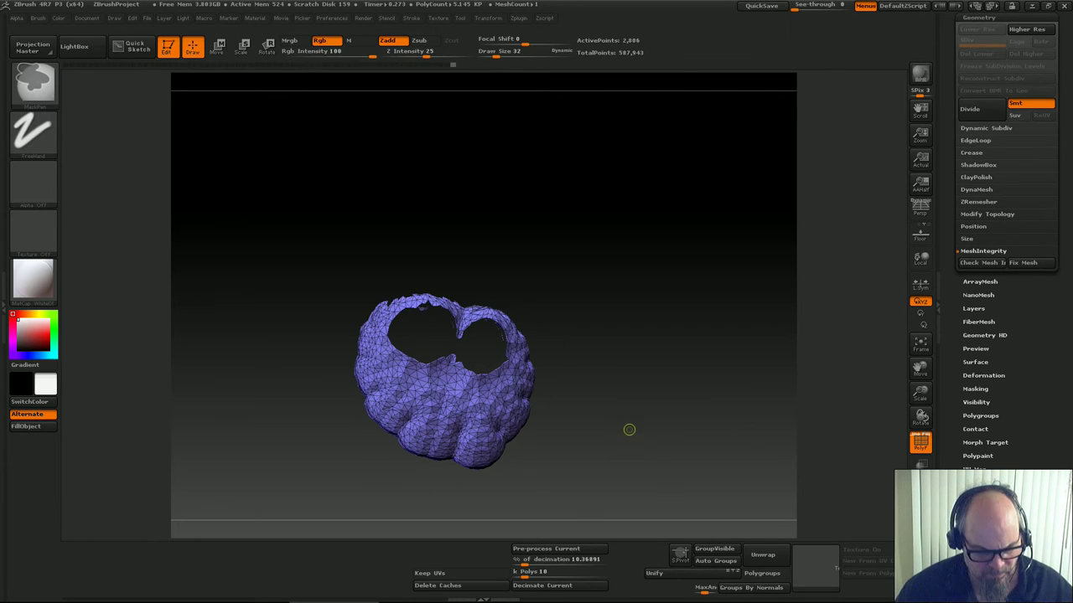
# Save the project over the existing ZBrushProject.ZPR file
pyautogui.hotkey('ctrl', 's')
pyautogui.press('Return')
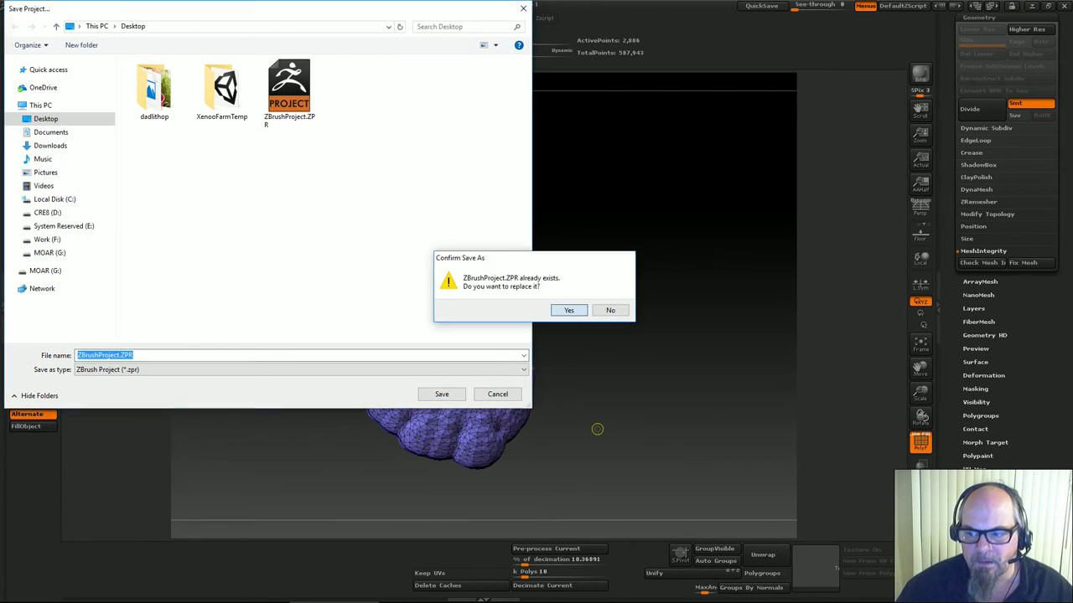
pyautogui.press('y')
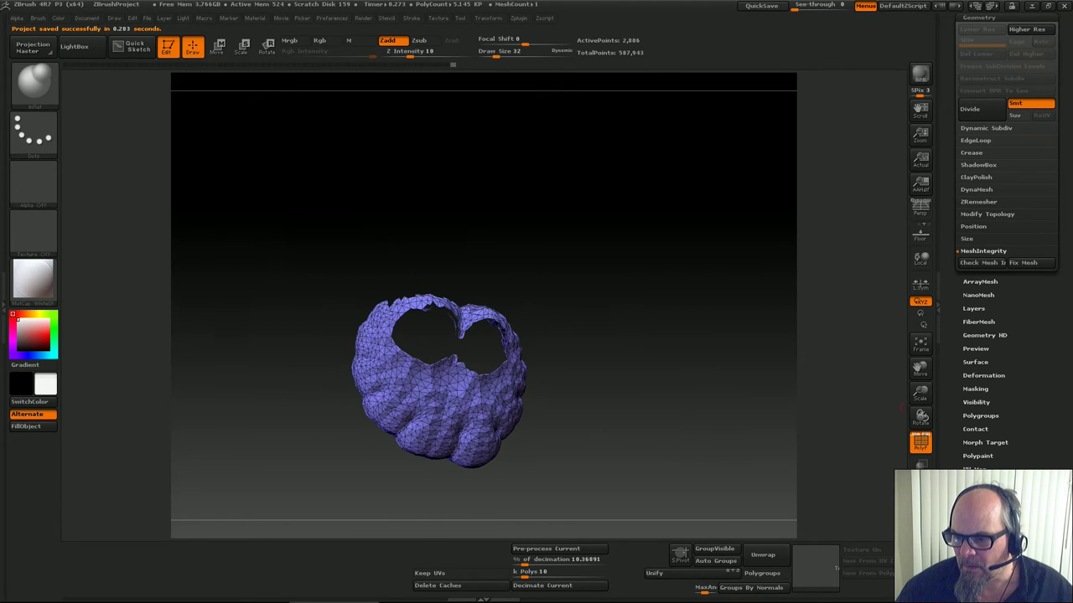
# Adjust the Group Front angle tolerance and group the isolated body's front-facing polygons, undoing the first grouping and applying it again
pyautogui.click(980, 415)
pyautogui.moveTo(654, 394); pyautogui.dragTo(690, 390)
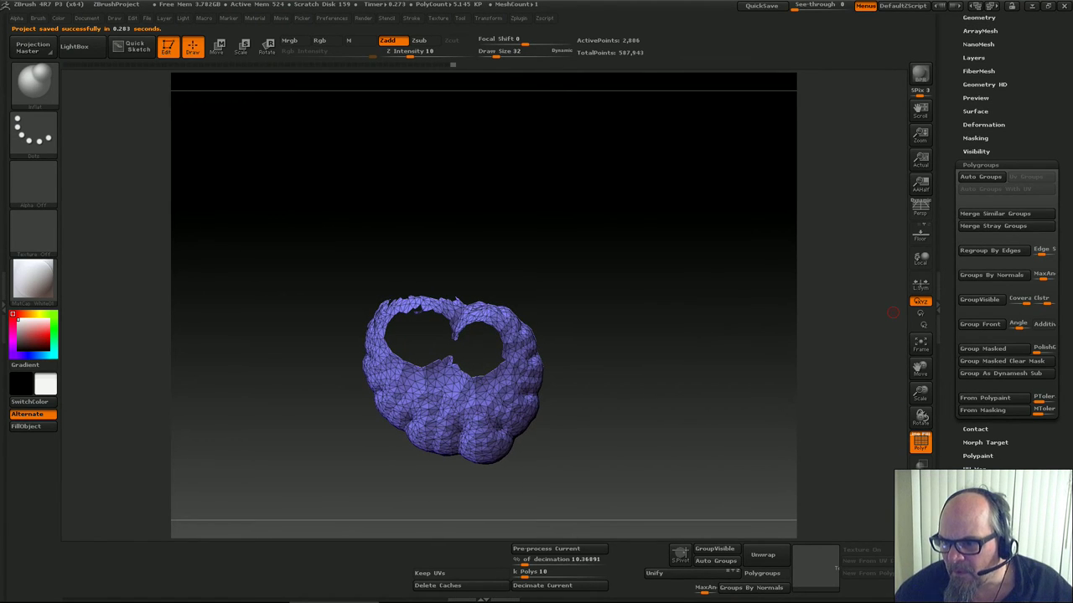
pyautogui.click(1017, 325)
pyautogui.click(1016, 326)
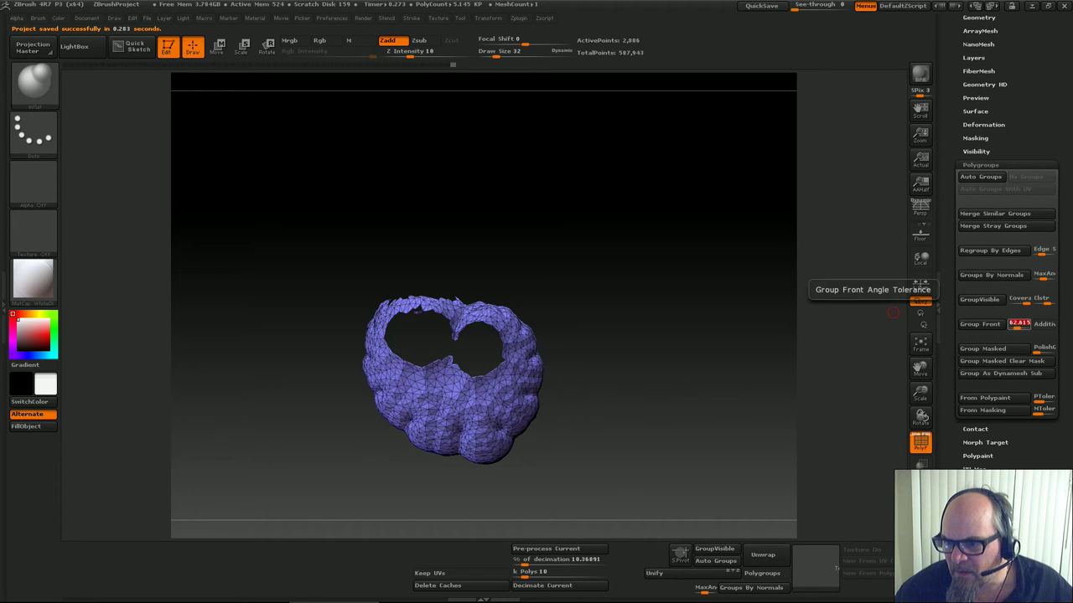
pyautogui.click(980, 324)
pyautogui.moveTo(884, 327)
pyautogui.mouseDown()
pyautogui.moveTo(855, 328)
pyautogui.moveTo(977, 327)
pyautogui.moveTo(839, 327)
pyautogui.moveTo(853, 327)
pyautogui.mouseUp()
pyautogui.hotkey('ctrl', 'z')
pyautogui.click(980, 324)
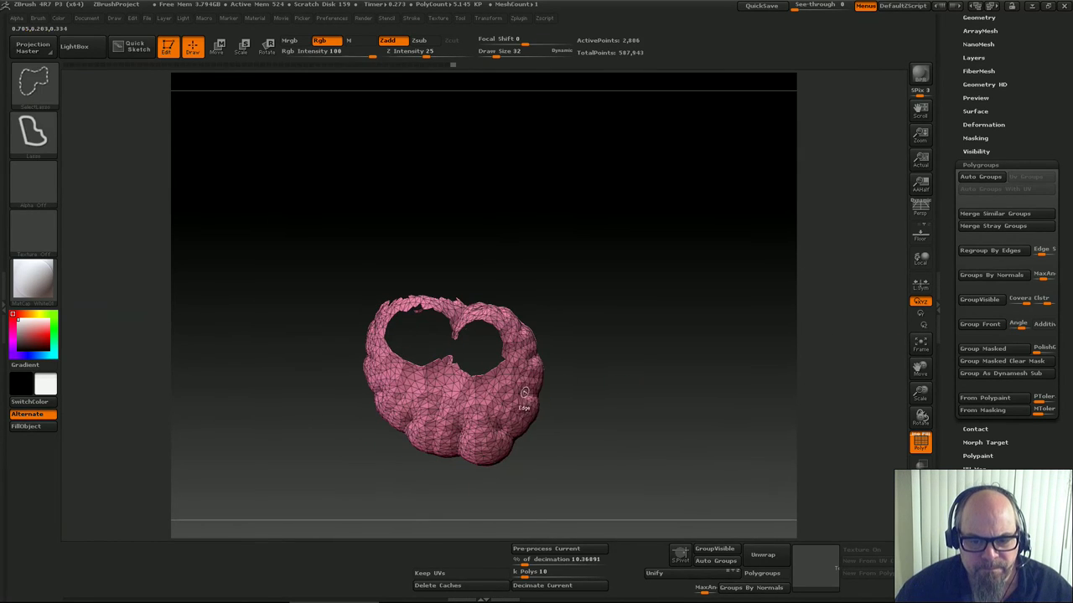
# Isolate and invert the front-facing polygroup to check from the side which faces of the body it covers
pyautogui.keyDown('ctrl'); pyautogui.keyDown('shift'); pyautogui.click(517, 408); pyautogui.keyUp('shift'); pyautogui.keyUp('ctrl')
pyautogui.keyDown('ctrl'); pyautogui.keyDown('shift'); pyautogui.click(601, 400); pyautogui.keyUp('shift'); pyautogui.keyUp('ctrl')
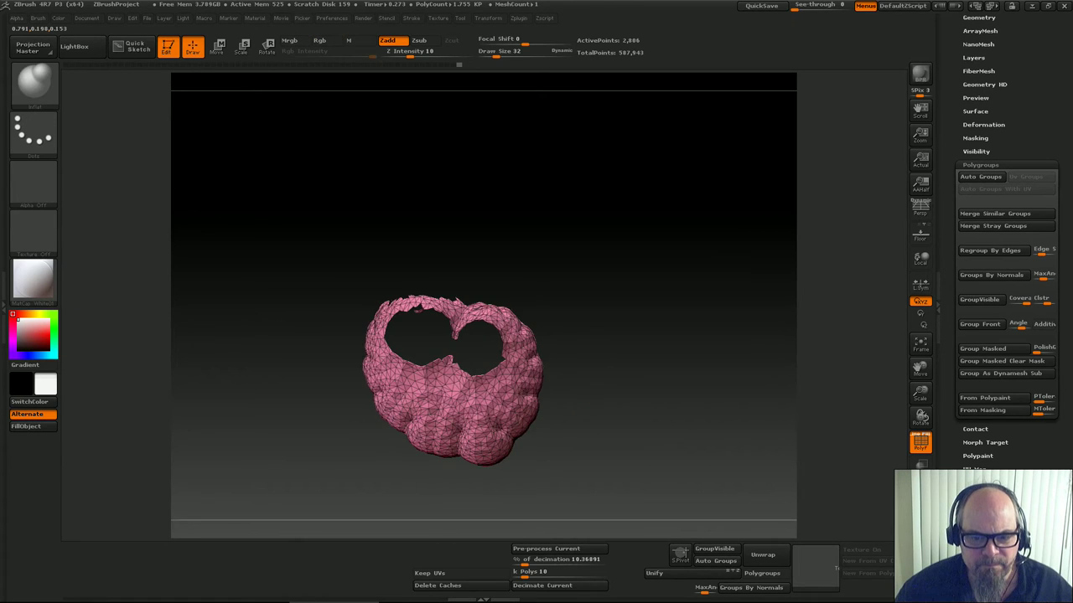
pyautogui.moveTo(601, 400)
pyautogui.mouseDown()
pyautogui.moveTo(712, 400)
pyautogui.moveTo(694, 398)
pyautogui.mouseUp()
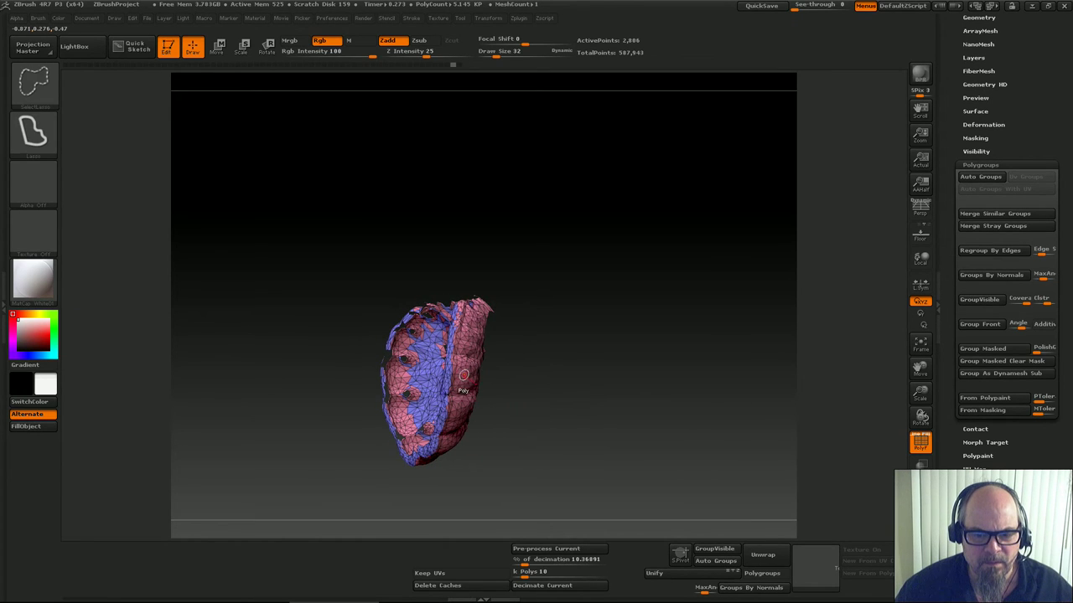
pyautogui.keyDown('ctrl'); pyautogui.keyDown('shift'); pyautogui.click(459, 372); pyautogui.keyUp('shift'); pyautogui.keyUp('ctrl')
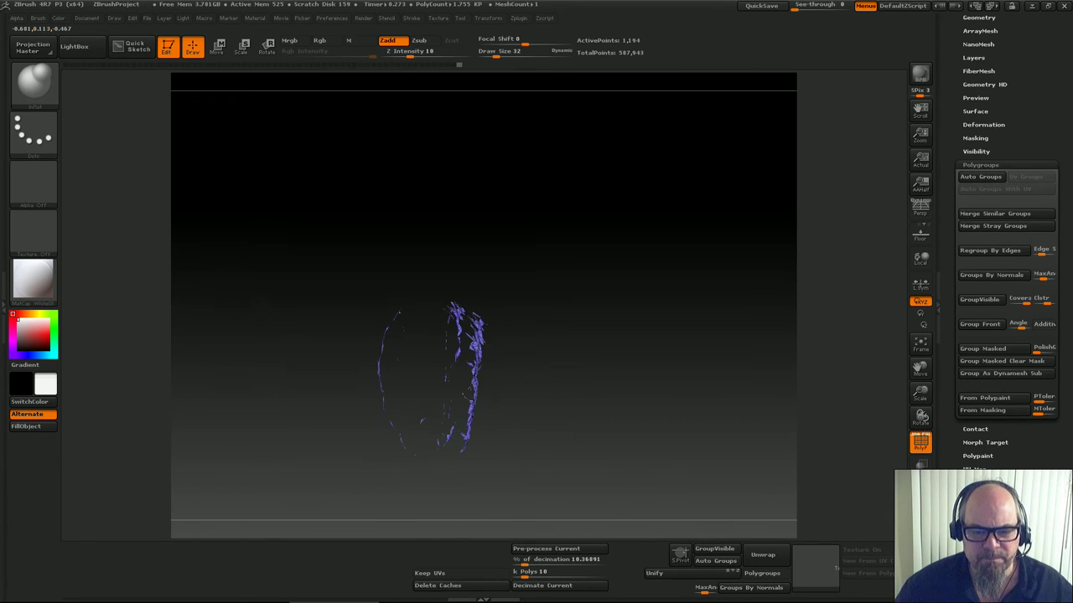
pyautogui.keyDown('ctrl'); pyautogui.keyDown('shift'); pyautogui.click(613, 404); pyautogui.keyUp('shift'); pyautogui.keyUp('ctrl')
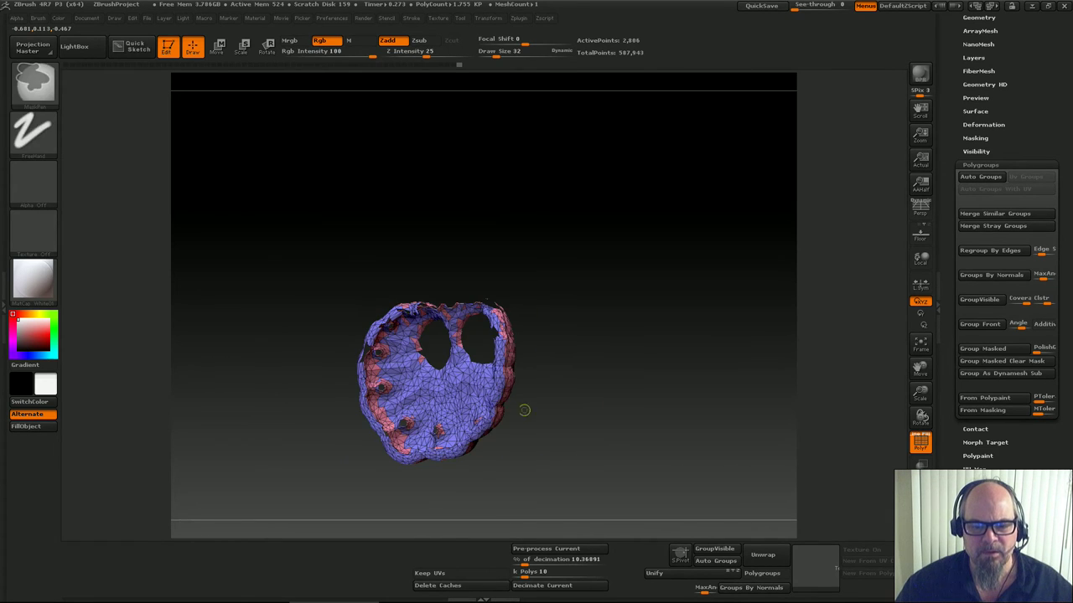
# Isolate the front-facing group, regroup it, auto-group its disconnected patches into separate polygroups, and show the whole shell
pyautogui.keyDown('ctrl'); pyautogui.keyDown('shift'); pyautogui.click(506, 394); pyautogui.keyUp('shift'); pyautogui.keyUp('ctrl')
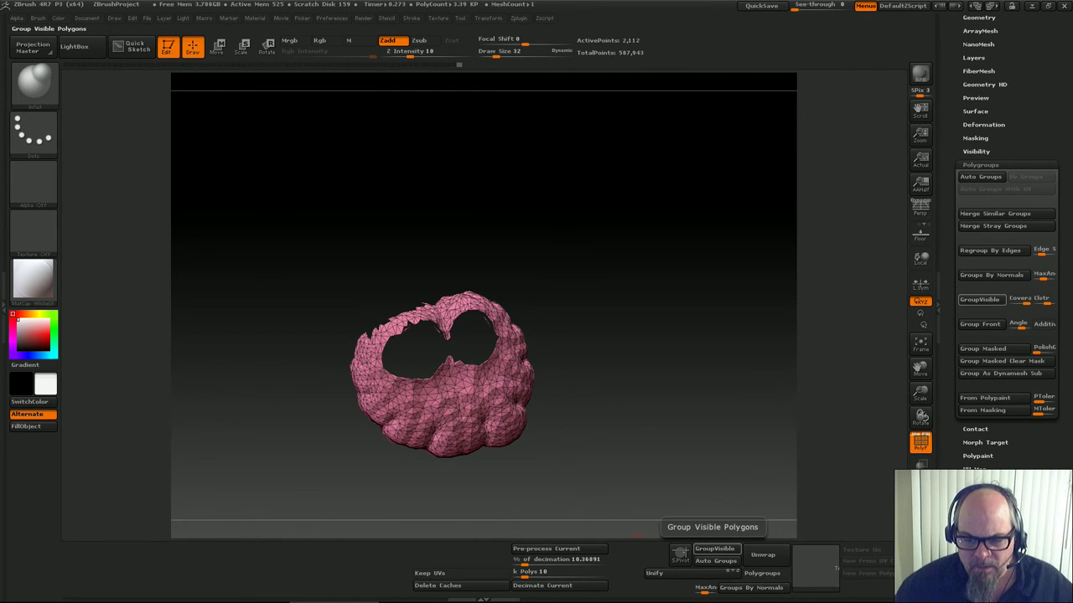
pyautogui.click(715, 549)
pyautogui.moveTo(646, 469); pyautogui.dragTo(624, 478)
pyautogui.click(715, 549)
pyautogui.click(716, 560)
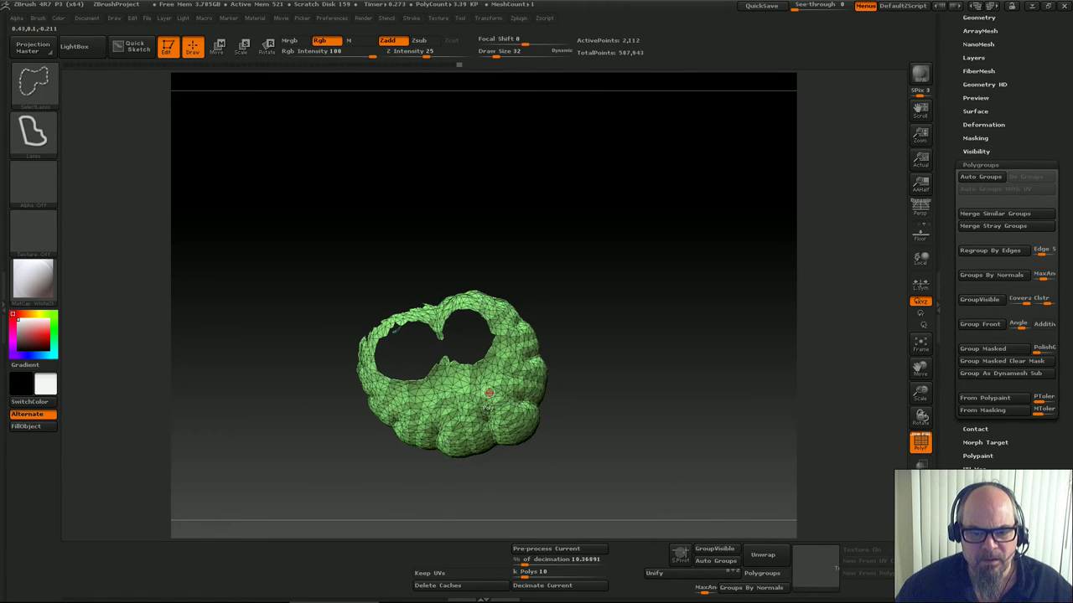
pyautogui.moveTo(586, 426); pyautogui.dragTo(629, 427)
pyautogui.keyDown('ctrl'); pyautogui.keyDown('shift'); pyautogui.click(659, 431); pyautogui.keyUp('shift'); pyautogui.keyUp('ctrl')
# Isolate the green outer surface, lasso it down to one half beside the central ridge, group that half and unhide the shell
pyautogui.keyDown('ctrl'); pyautogui.keyDown('shift'); pyautogui.click(444, 404); pyautogui.keyUp('shift'); pyautogui.keyUp('ctrl')
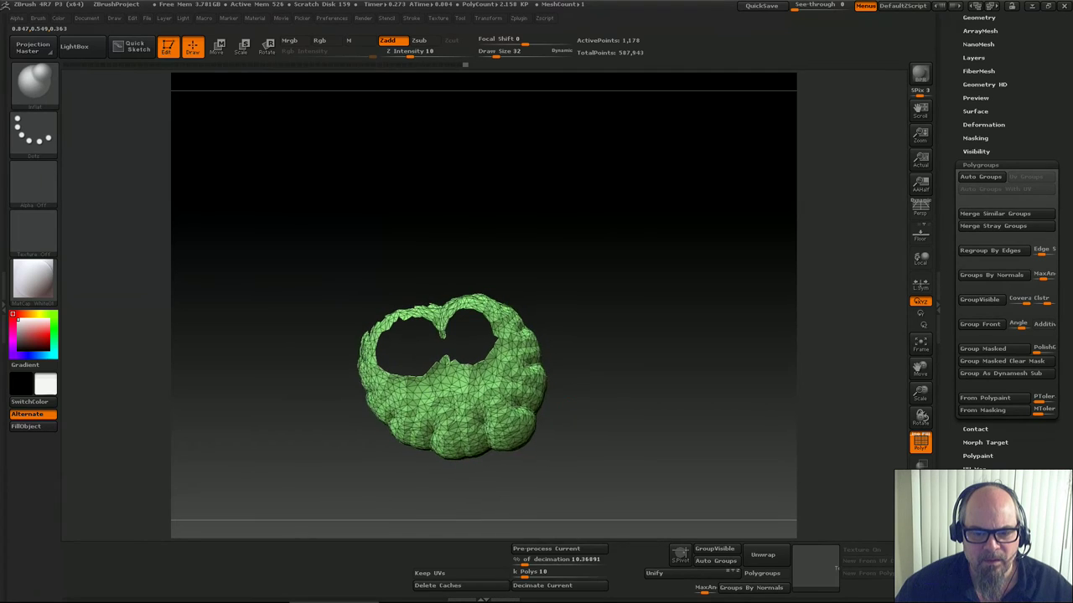
pyautogui.keyDown('ctrl'); pyautogui.keyDown('shift'); pyautogui.moveTo(518, 268); pyautogui.dragTo(426, 303); pyautogui.keyUp('shift'); pyautogui.keyUp('ctrl')
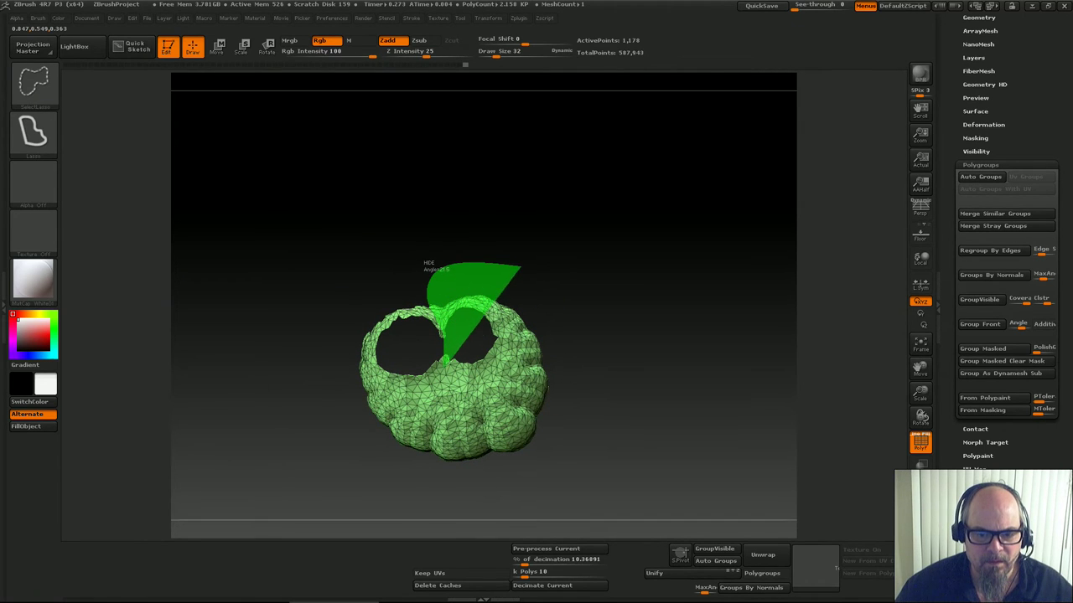
pyautogui.keyDown('ctrl'); pyautogui.keyDown('shift'); pyautogui.moveTo(443, 361); pyautogui.dragTo(482, 484); pyautogui.keyUp('shift'); pyautogui.keyUp('ctrl')
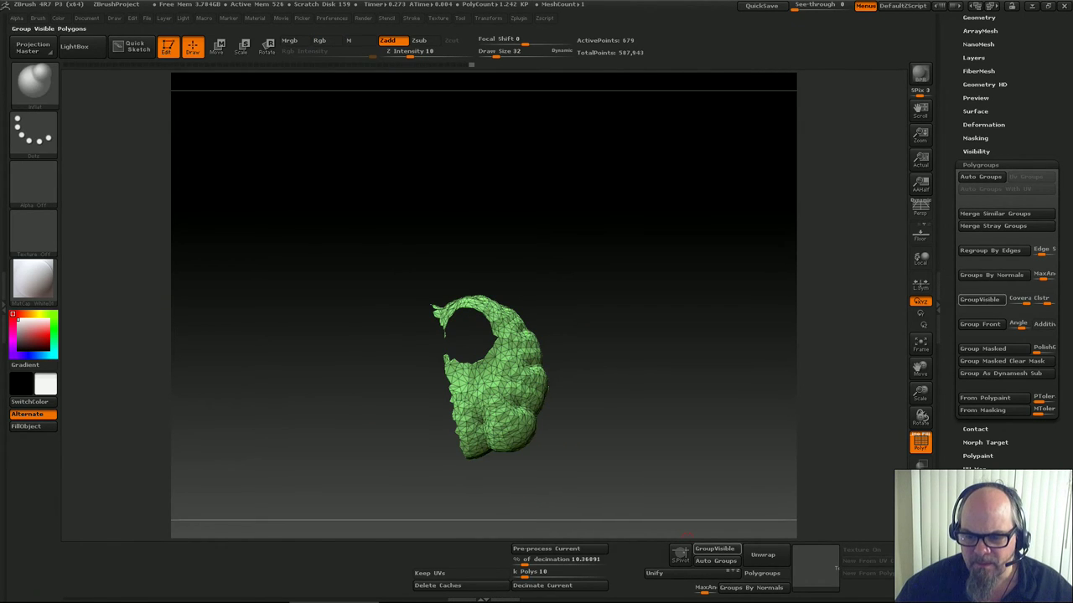
pyautogui.click(714, 549)
pyautogui.keyDown('ctrl'); pyautogui.keyDown('shift'); pyautogui.click(693, 450); pyautogui.keyUp('shift'); pyautogui.keyUp('ctrl')
pyautogui.moveTo(694, 450)
pyautogui.mouseDown()
pyautogui.moveTo(727, 453)
pyautogui.moveTo(717, 450)
pyautogui.mouseUp()
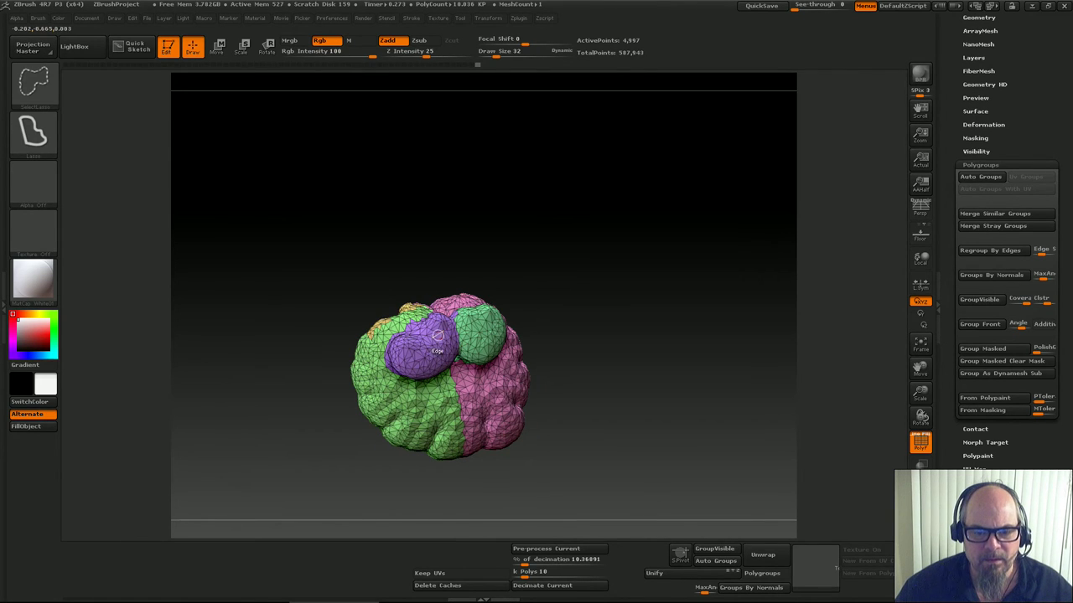
# Hide the purple and teal domes and both outer surface halves to expose the shell's interior
pyautogui.keyDown('ctrl'); pyautogui.keyDown('shift'); pyautogui.click(437, 335); pyautogui.keyUp('shift'); pyautogui.keyUp('ctrl')
pyautogui.keyDown('ctrl'); pyautogui.keyDown('shift'); pyautogui.click(437, 336); pyautogui.keyUp('shift'); pyautogui.keyUp('ctrl')
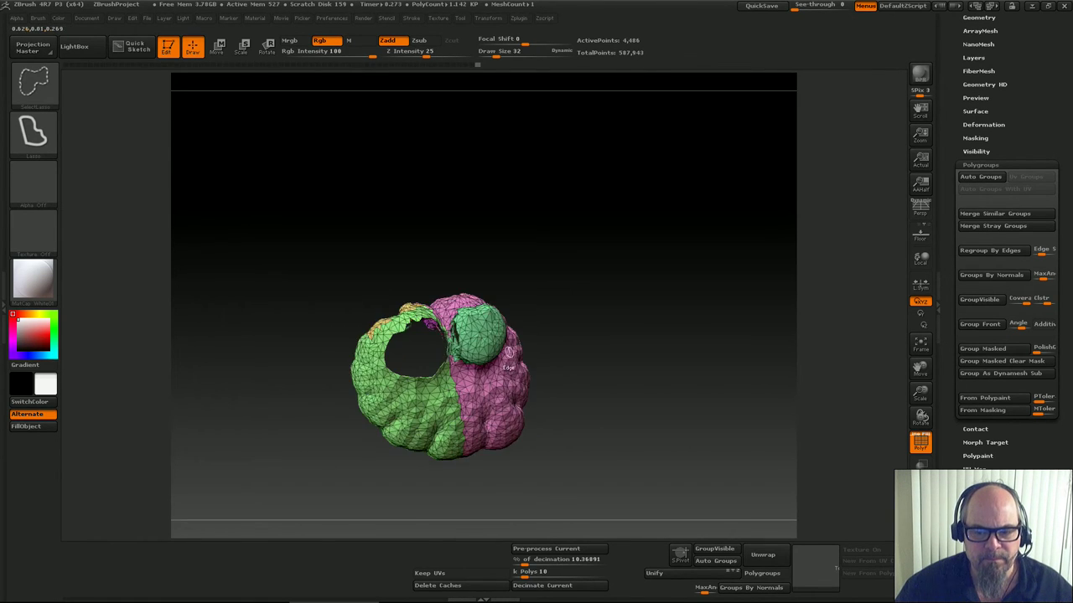
pyautogui.keyDown('ctrl'); pyautogui.keyDown('shift'); pyautogui.click(486, 327); pyautogui.keyUp('shift'); pyautogui.keyUp('ctrl')
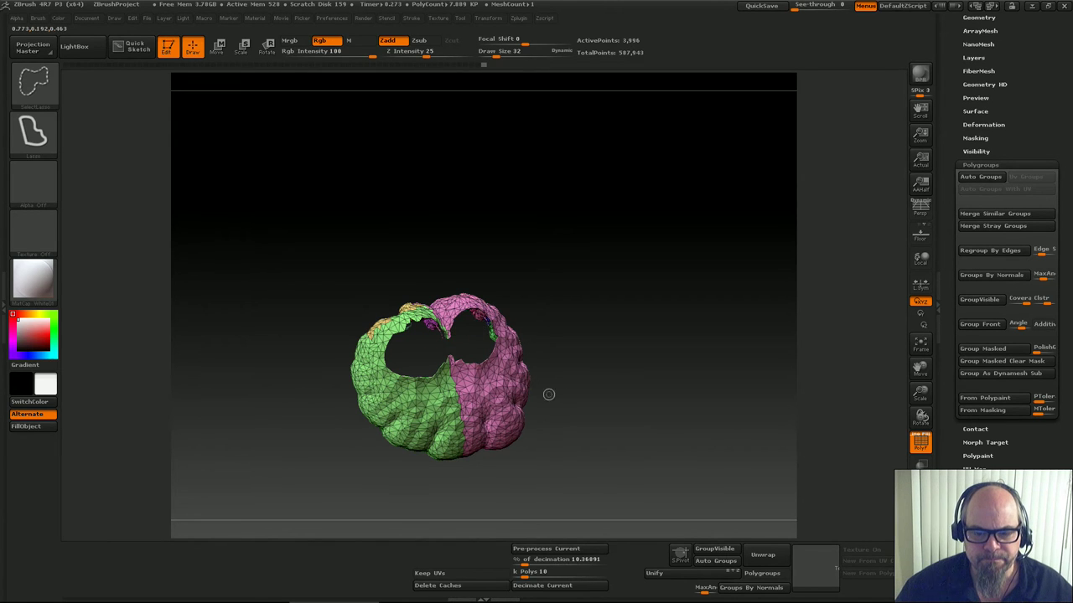
pyautogui.keyDown('ctrl'); pyautogui.keyDown('shift'); pyautogui.click(492, 386); pyautogui.keyUp('shift'); pyautogui.keyUp('ctrl')
pyautogui.keyDown('ctrl'); pyautogui.keyDown('shift'); pyautogui.click(426, 402); pyautogui.keyUp('shift'); pyautogui.keyUp('ctrl')
# Hide the curl polygroups along the interior's upper rim and lower edge, leaving the blue inner surface
pyautogui.moveTo(419, 404); pyautogui.dragTo(781, 453)
pyautogui.moveTo(921, 394); pyautogui.dragTo(915, 428)
pyautogui.keyDown('ctrl'); pyautogui.keyDown('shift'); pyautogui.click(386, 432); pyautogui.keyUp('shift'); pyautogui.keyUp('ctrl')
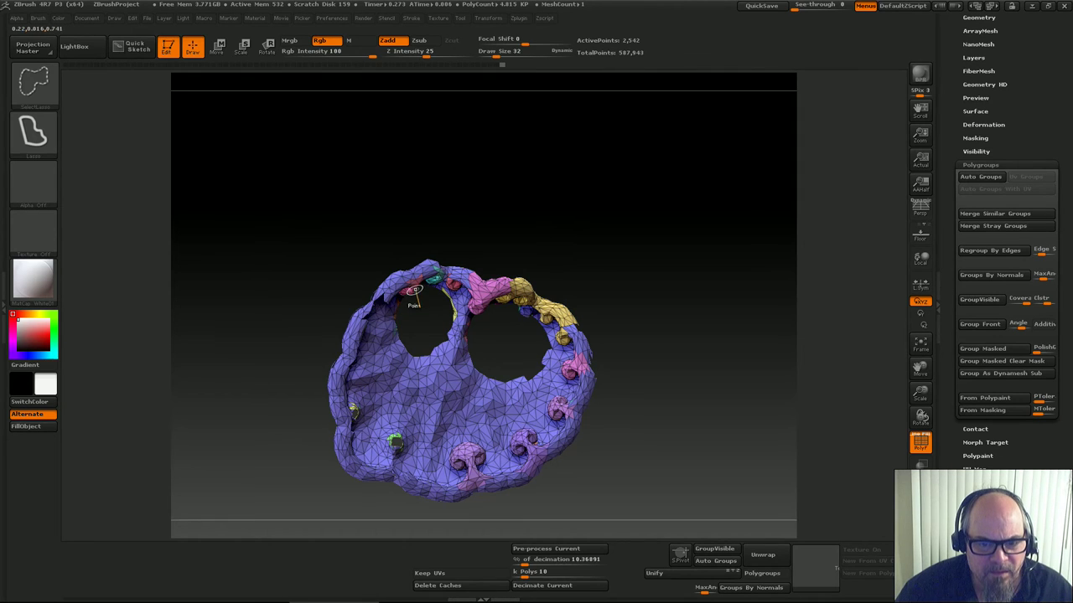
pyautogui.moveTo(413, 290); pyautogui.dragTo(539, 273)
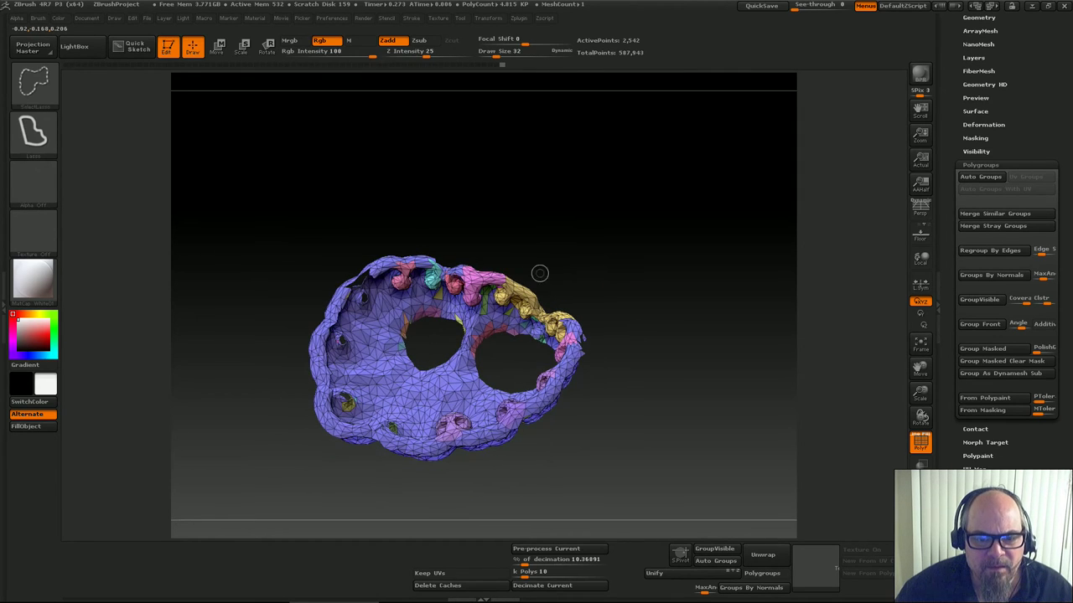
pyautogui.keyDown('ctrl'); pyautogui.keyDown('shift'); pyautogui.click(432, 282); pyautogui.keyUp('shift'); pyautogui.keyUp('ctrl')
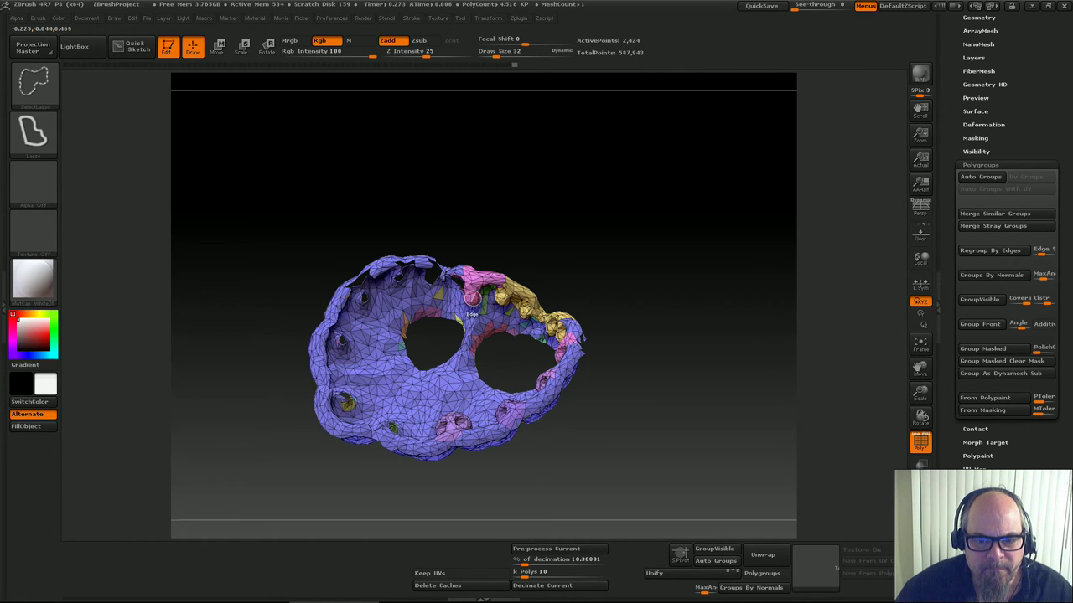
pyautogui.keyDown('ctrl'); pyautogui.keyDown('shift'); pyautogui.click(503, 298); pyautogui.keyUp('shift'); pyautogui.keyUp('ctrl')
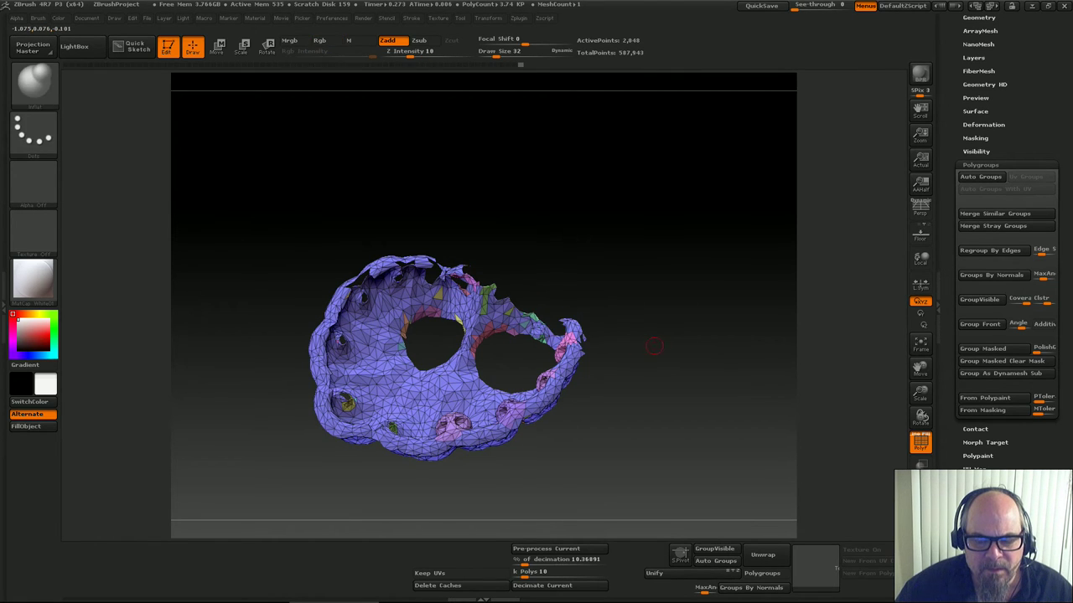
pyautogui.moveTo(654, 347); pyautogui.dragTo(603, 357)
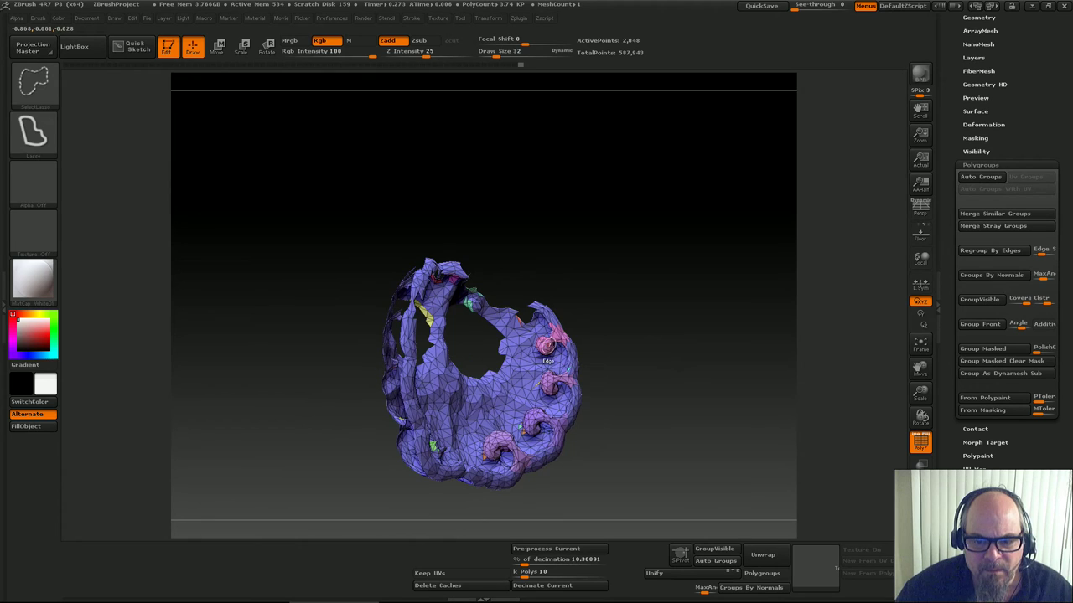
# Hide the four remaining pink and purple curls along the side of the inner rim
pyautogui.moveTo(920, 393); pyautogui.dragTo(920, 456)
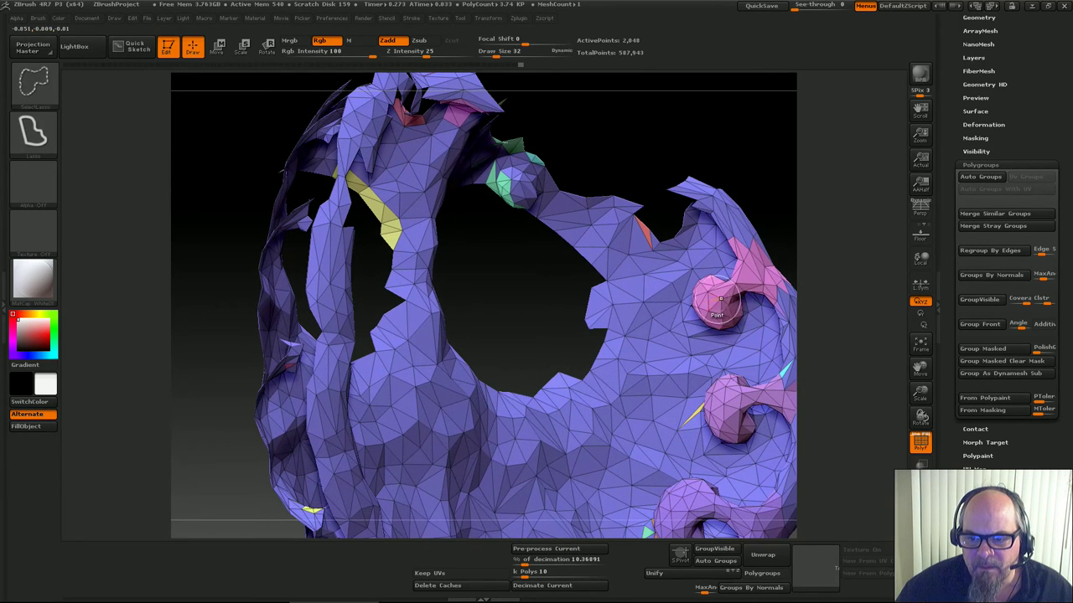
pyautogui.keyDown('ctrl'); pyautogui.keyDown('shift'); pyautogui.click(721, 299); pyautogui.keyUp('shift'); pyautogui.keyUp('ctrl')
pyautogui.keyDown('alt'); pyautogui.moveTo(749, 163); pyautogui.dragTo(576, 86); pyautogui.keyUp('alt')
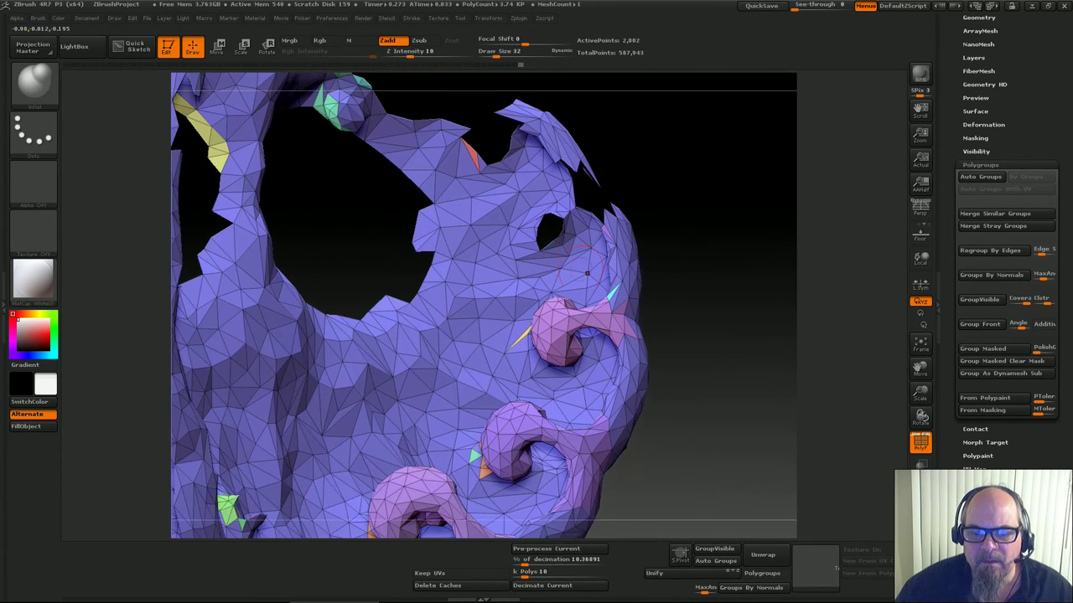
pyautogui.keyDown('ctrl'); pyautogui.keyDown('shift'); pyautogui.click(560, 331); pyautogui.keyUp('shift'); pyautogui.keyUp('ctrl')
pyautogui.keyDown('ctrl'); pyautogui.keyDown('shift'); pyautogui.click(526, 423); pyautogui.keyUp('shift'); pyautogui.keyUp('ctrl')
pyautogui.keyDown('alt'); pyautogui.moveTo(670, 453); pyautogui.dragTo(725, 338); pyautogui.keyUp('alt')
pyautogui.keyDown('ctrl'); pyautogui.keyDown('shift'); pyautogui.click(474, 378); pyautogui.keyUp('shift'); pyautogui.keyUp('ctrl')
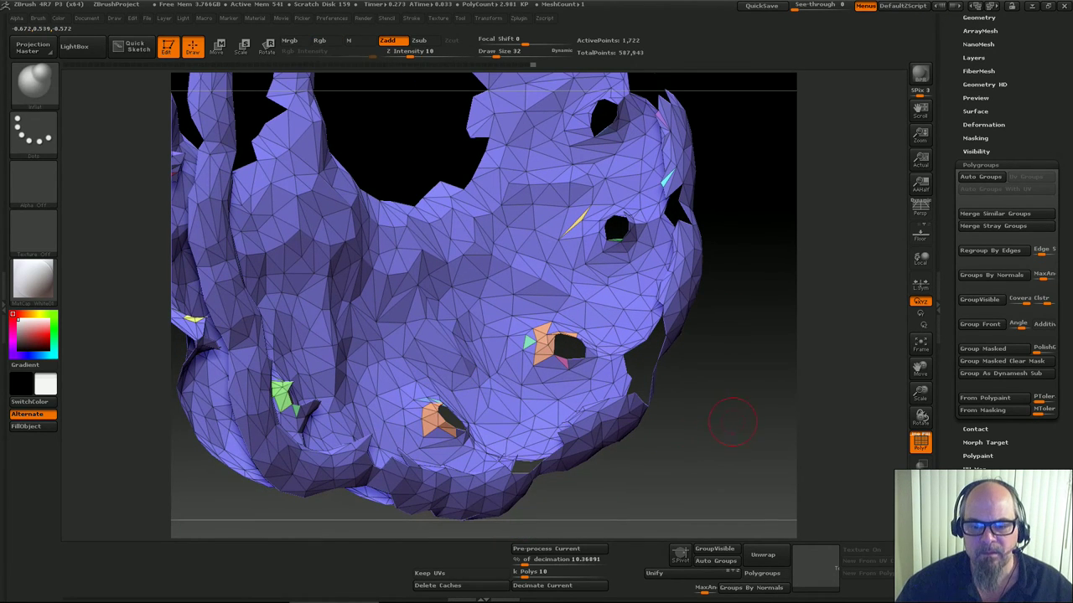
# Group the visible inner surface and its stray colored patches into a single polygroup
pyautogui.keyDown('alt'); pyautogui.moveTo(712, 469); pyautogui.dragTo(726, 425); pyautogui.keyUp('alt')
pyautogui.click(715, 550)
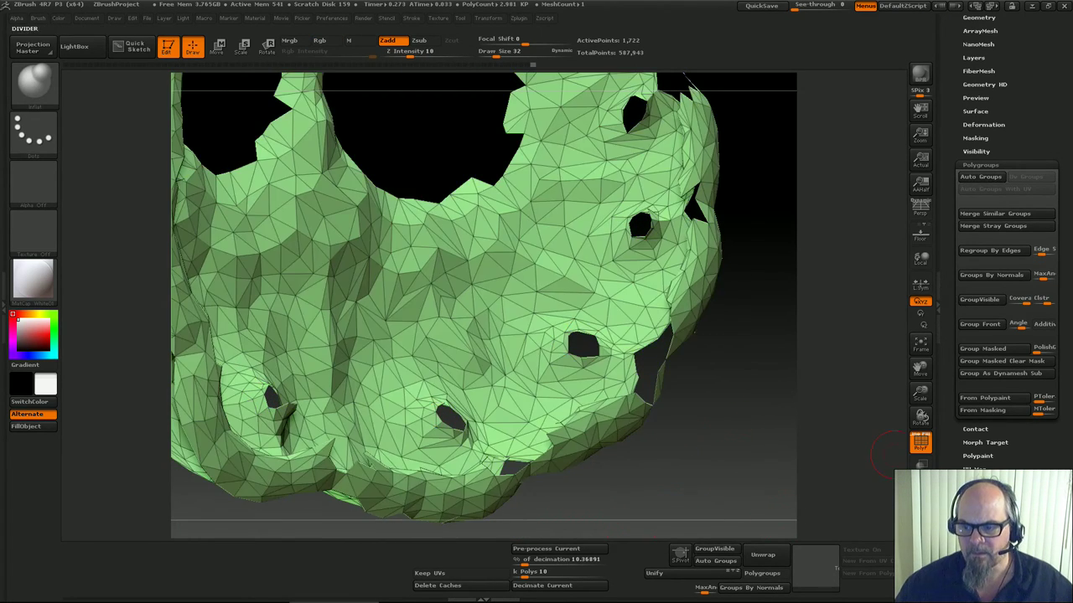
pyautogui.keyDown('alt'); pyautogui.moveTo(702, 474); pyautogui.dragTo(659, 289); pyautogui.keyUp('alt')
pyautogui.keyDown('ctrl'); pyautogui.moveTo(655, 282); pyautogui.dragTo(677, 359); pyautogui.keyUp('ctrl')
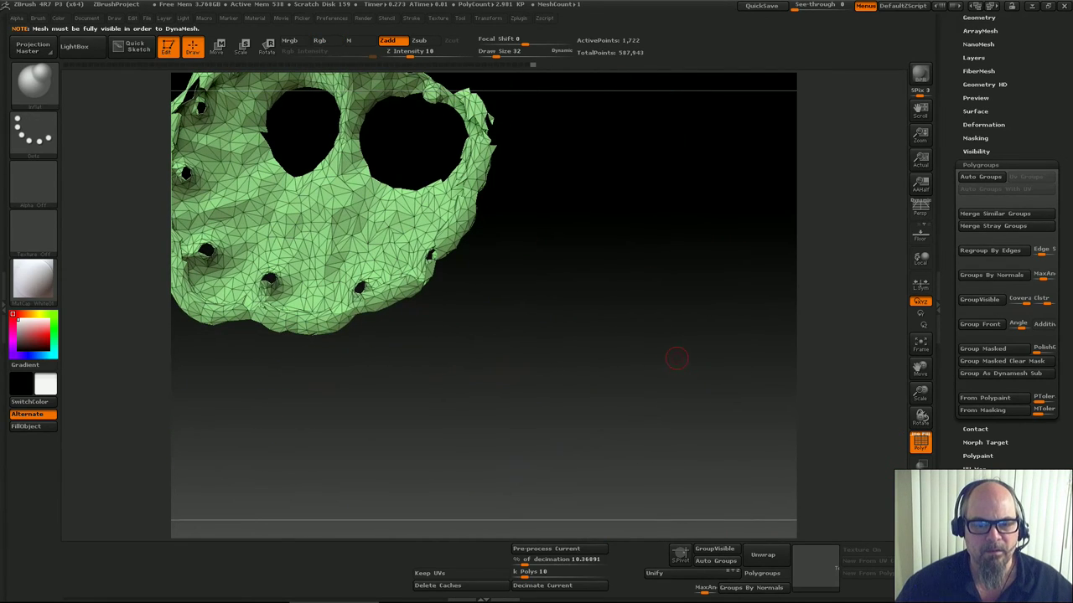
# Lasso the inner surface down to the half around one eye opening, group it separately and show the whole shell
pyautogui.keyDown('alt'); pyautogui.moveTo(563, 315); pyautogui.dragTo(555, 381); pyautogui.keyUp('alt')
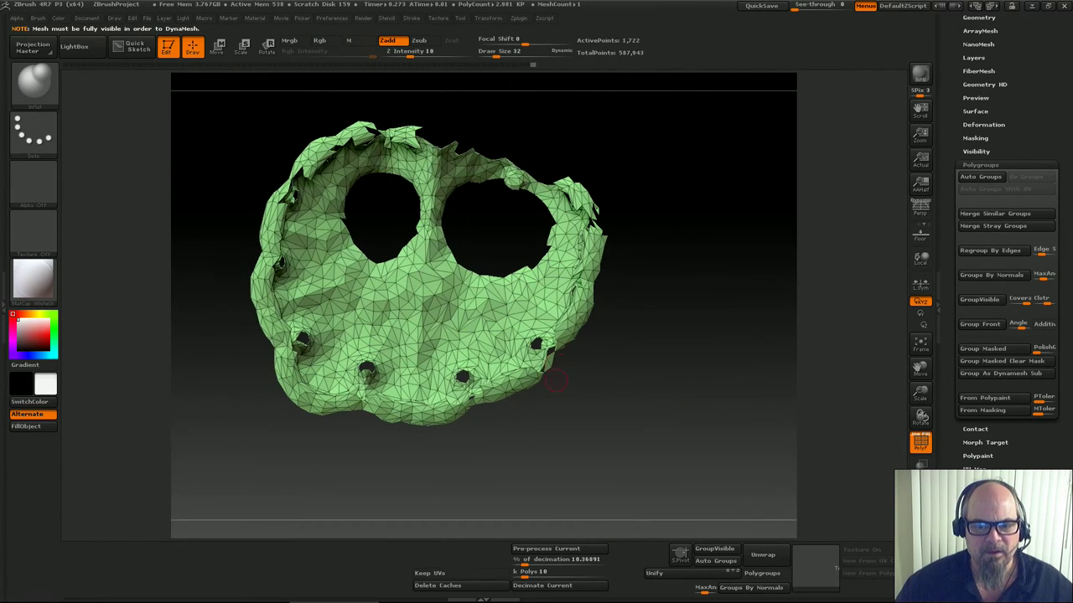
pyautogui.moveTo(452, 119)
pyautogui.keyDown('ctrl'); pyautogui.keyDown('shift'); pyautogui.mouseDown()
pyautogui.moveTo(563, 124)
pyautogui.moveTo(478, 192)
pyautogui.moveTo(423, 331)
pyautogui.moveTo(429, 459)
pyautogui.moveTo(578, 92)
pyautogui.moveTo(659, 341)
pyautogui.mouseUp(); pyautogui.keyUp('shift'); pyautogui.keyUp('ctrl')
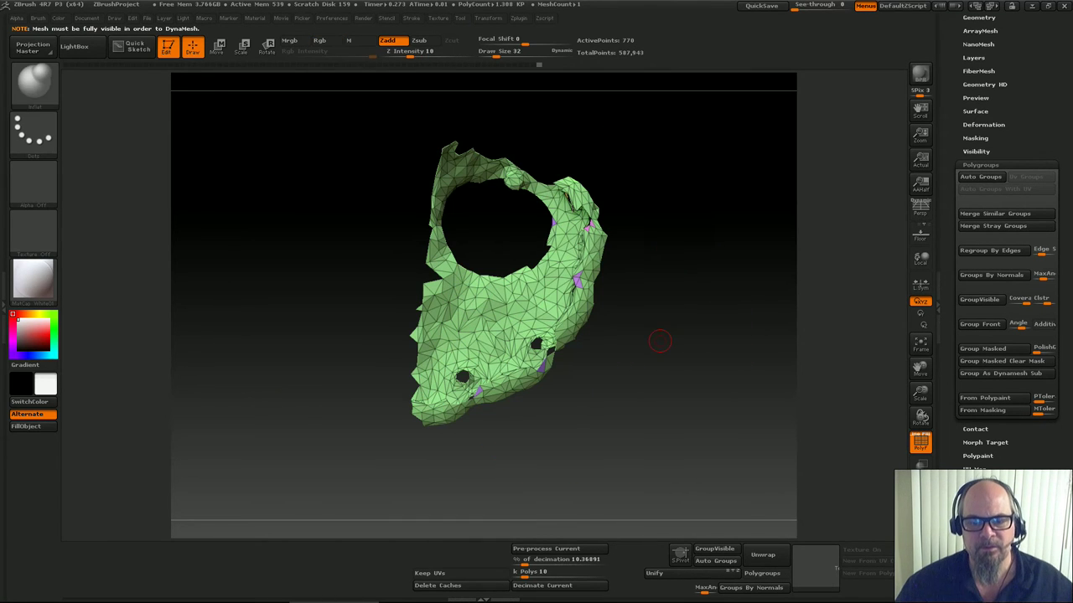
pyautogui.keyDown('ctrl'); pyautogui.keyDown('shift'); pyautogui.click(723, 363); pyautogui.keyUp('shift'); pyautogui.keyUp('ctrl')
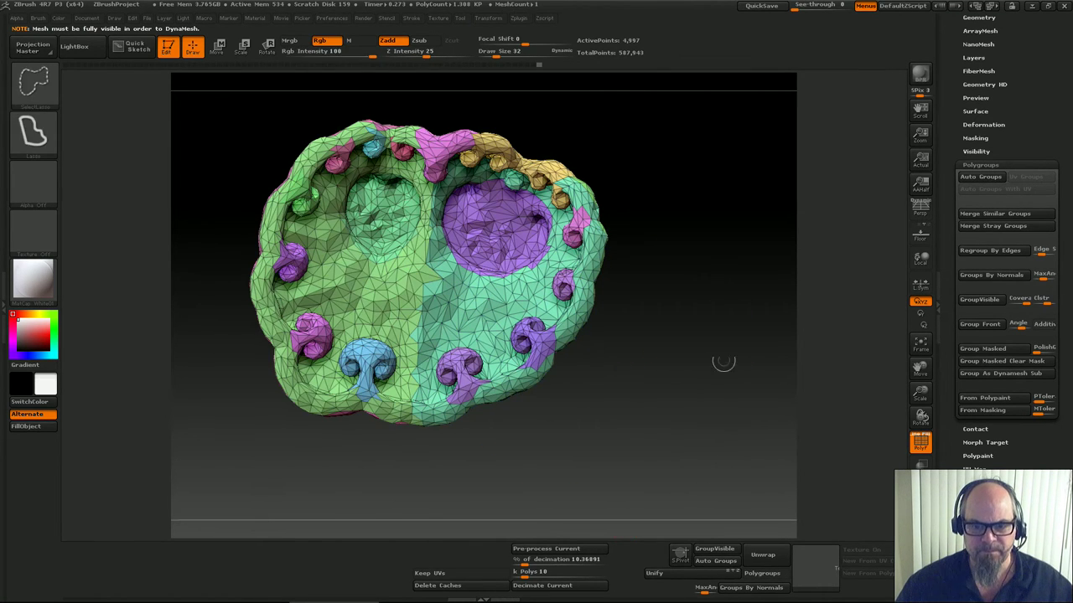
# Save the regrouped shell by overwriting the ZBrushProject.ZPR project
pyautogui.hotkey('ctrl', 's')
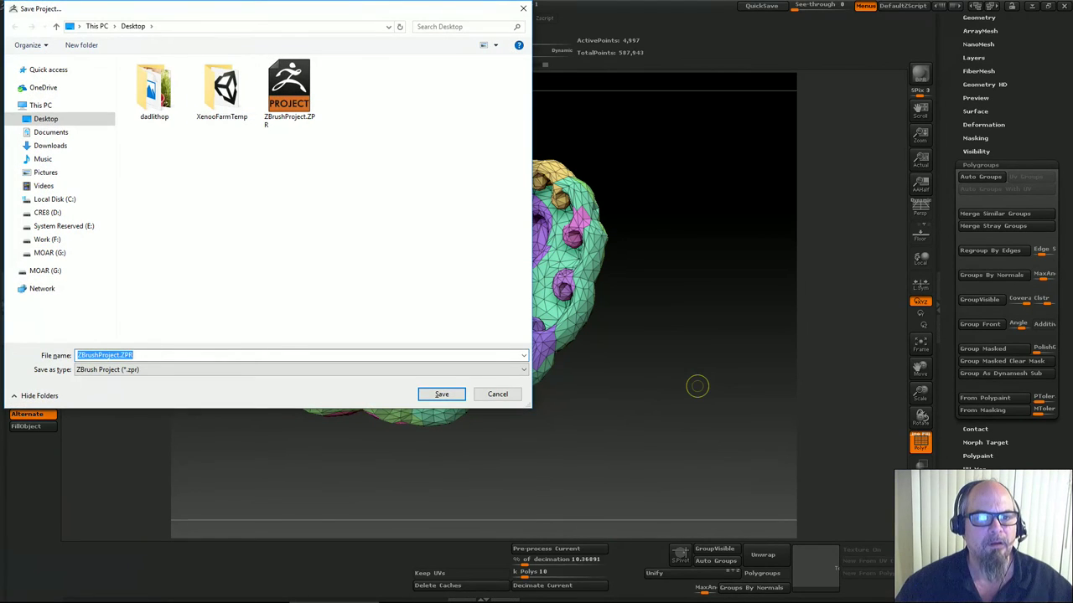
pyautogui.press('Return')
pyautogui.press('Return')
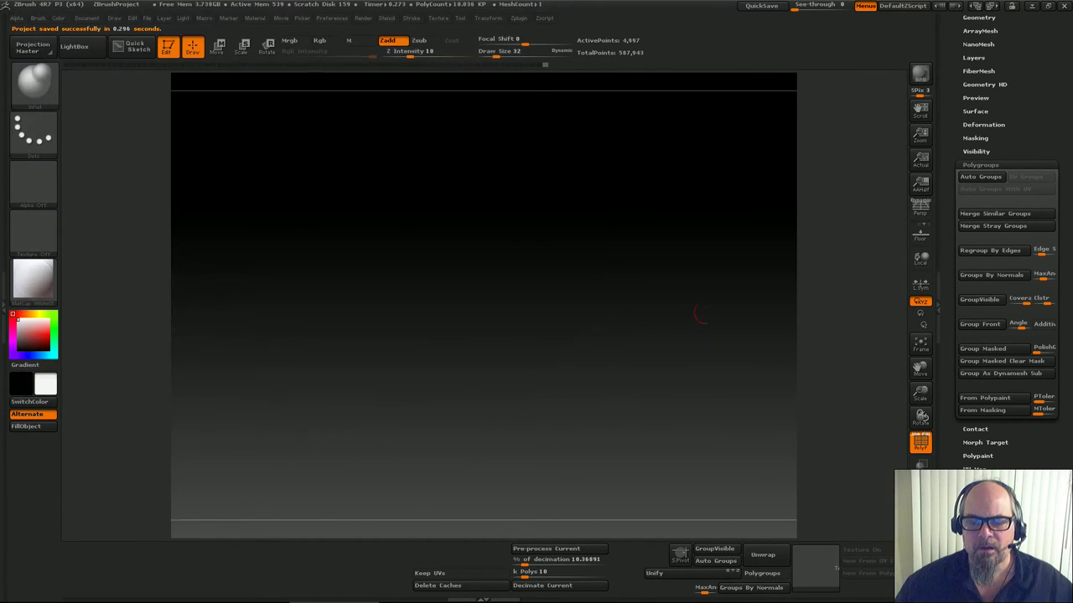
# Unwrap the shell with UV Master using its polygroups and apply a new UV check texture to it
pyautogui.click(981, 165)
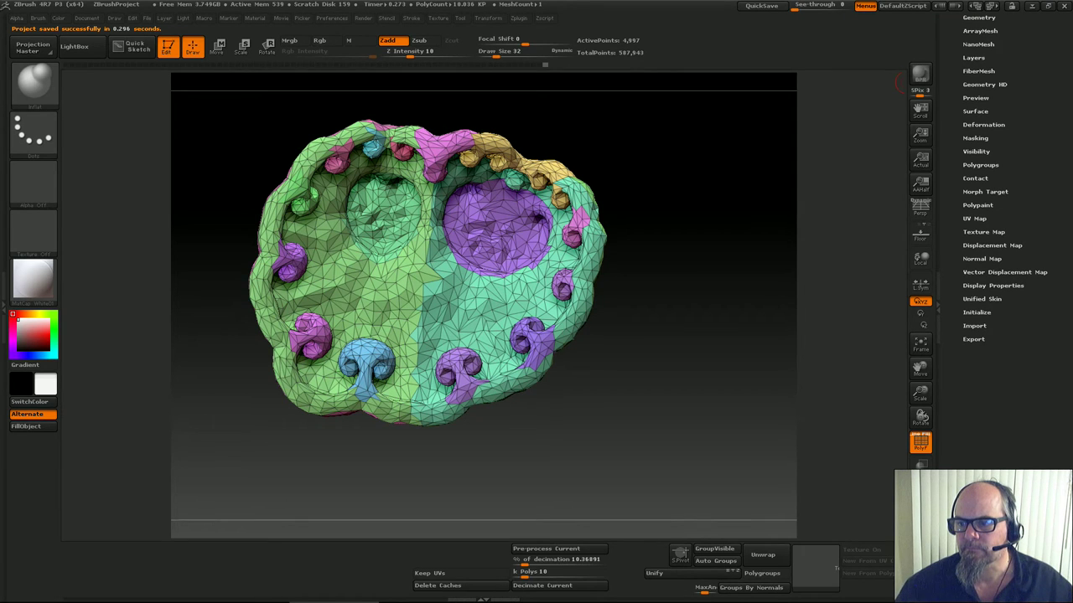
pyautogui.click(974, 326)
pyautogui.moveTo(950, 326); pyautogui.dragTo(951, 587)
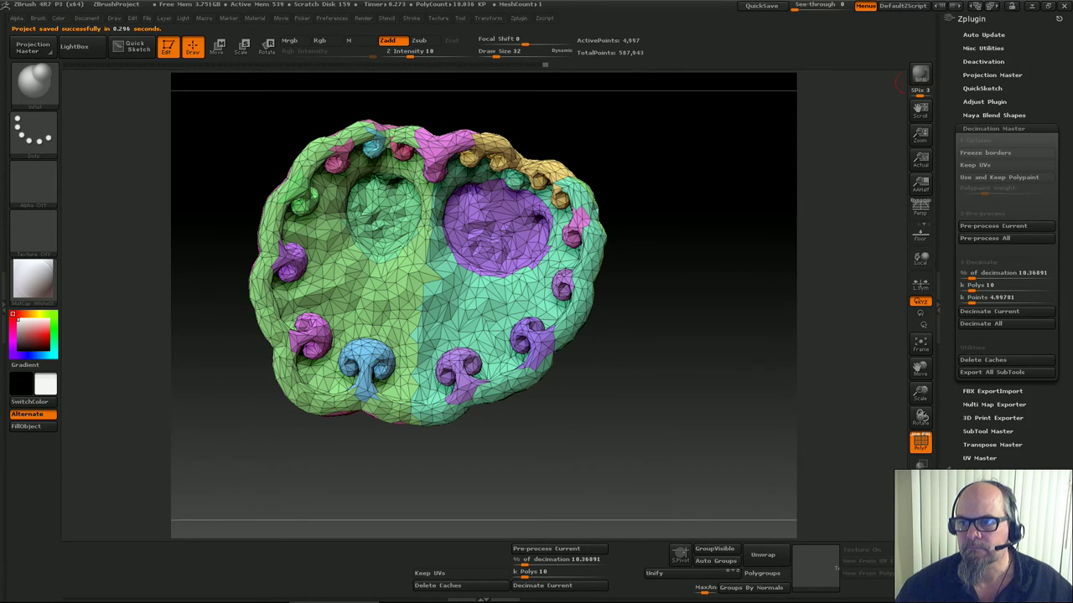
pyautogui.click(993, 129)
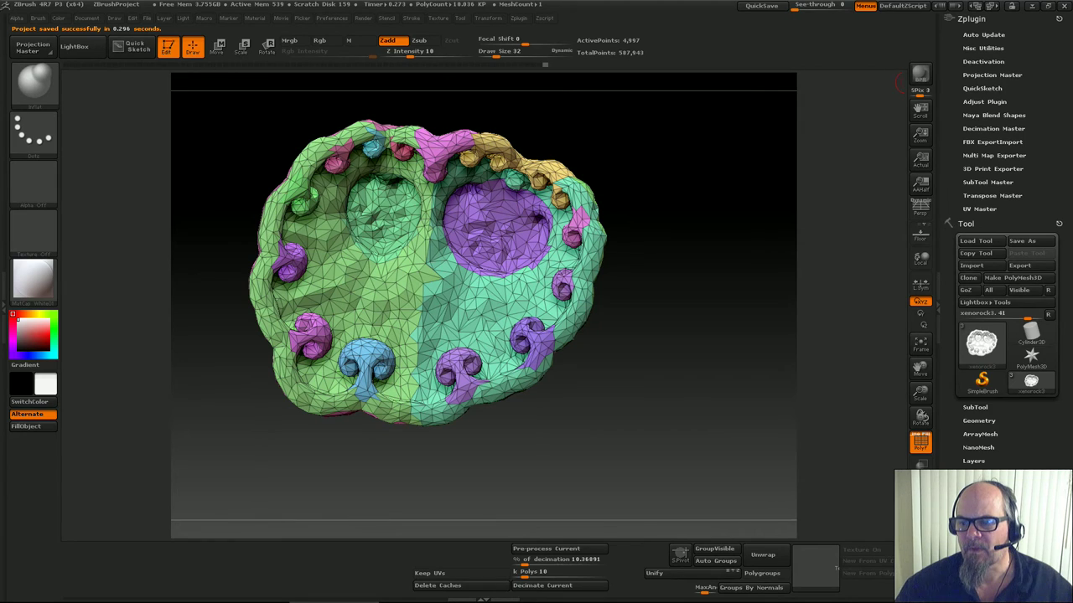
pyautogui.click(978, 209)
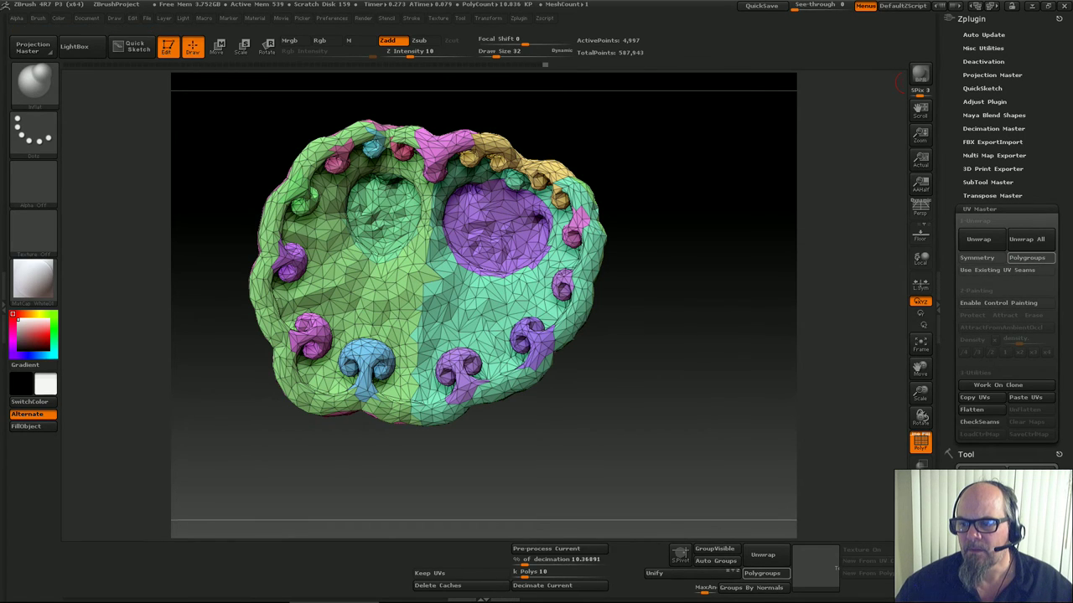
pyautogui.click(1027, 257)
pyautogui.click(979, 239)
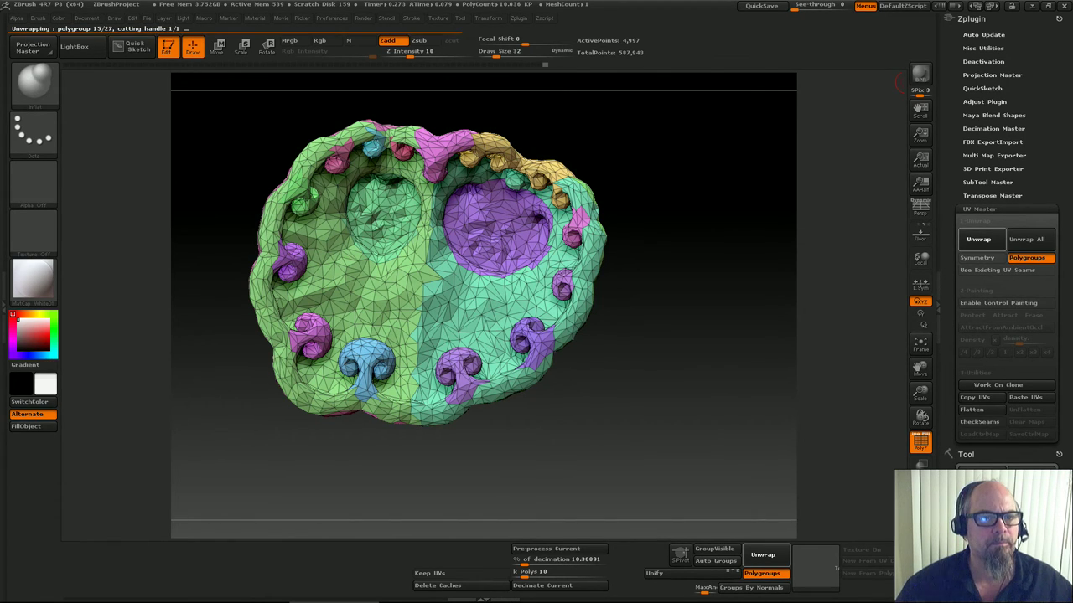
pyautogui.click(866, 561)
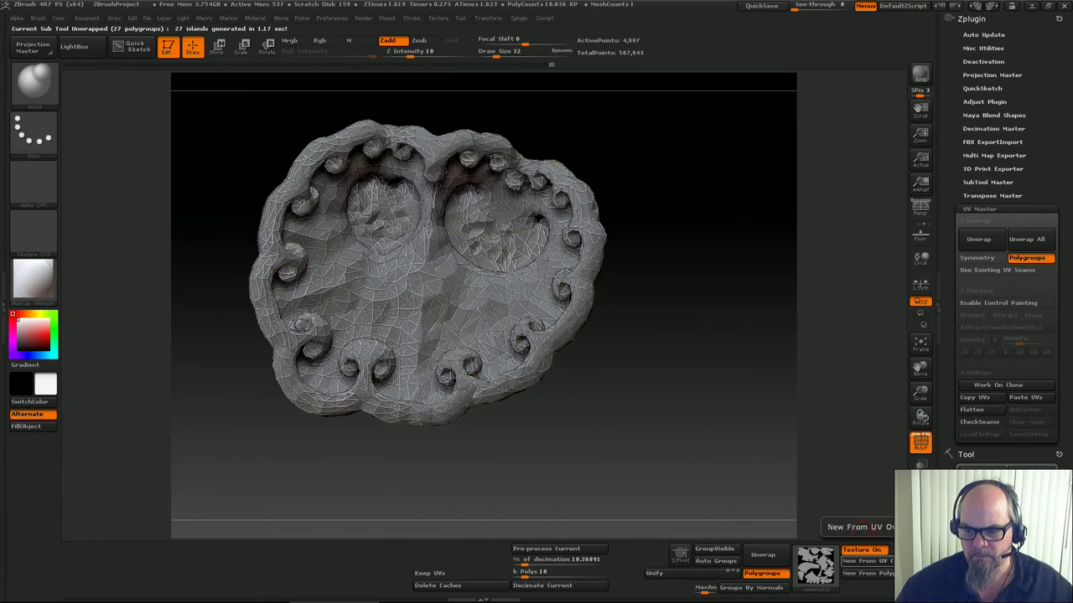
pyautogui.moveTo(738, 478); pyautogui.dragTo(674, 321)
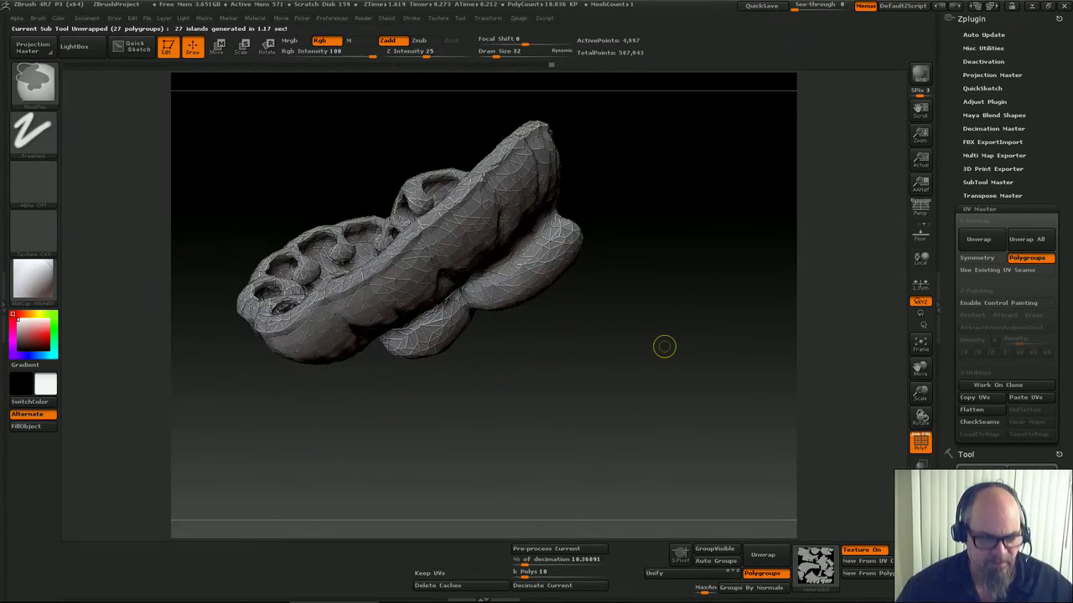
# Save the unwrapped shell by overwriting the ZBrushProject.ZPR project, and inspect the UV check texture around the model
pyautogui.hotkey('ctrl', 's')
pyautogui.press('Return')
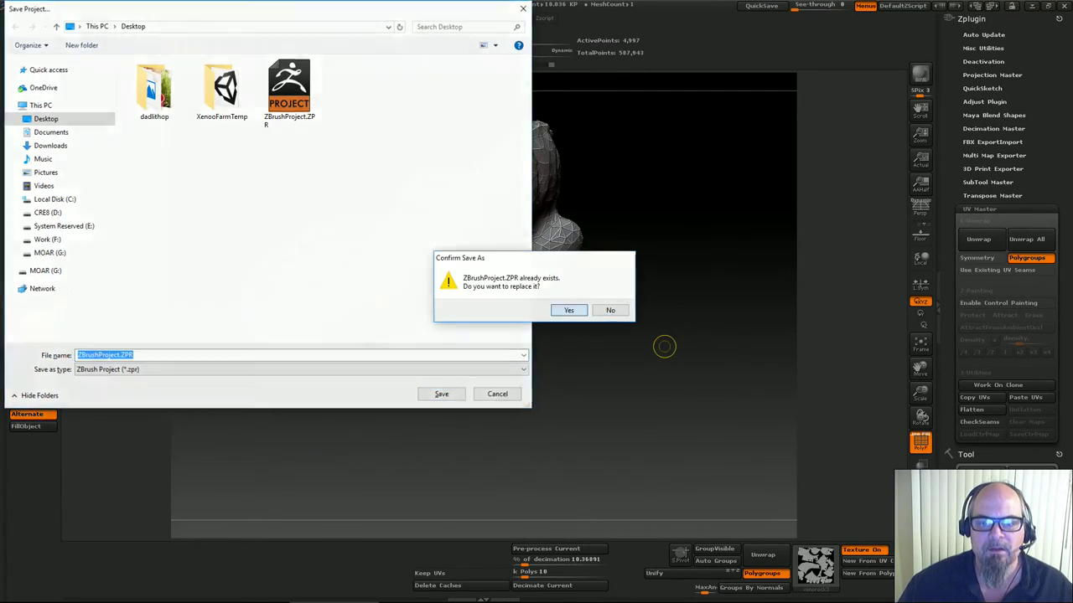
pyautogui.press('y')
pyautogui.moveTo(670, 394); pyautogui.dragTo(679, 461)
pyautogui.moveTo(714, 356); pyautogui.dragTo(710, 460)
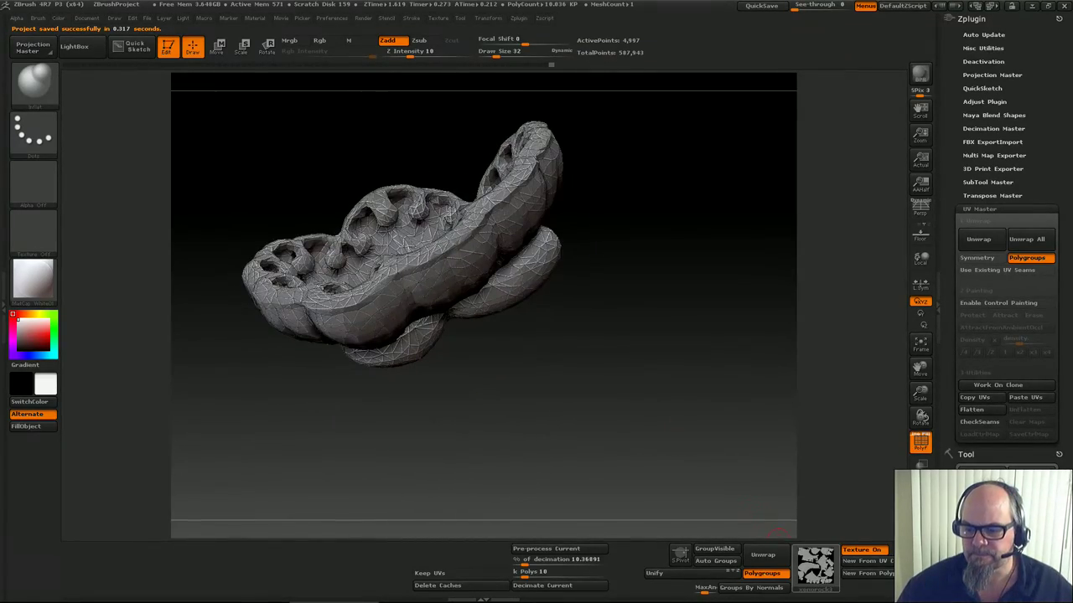
pyautogui.moveTo(816, 567)
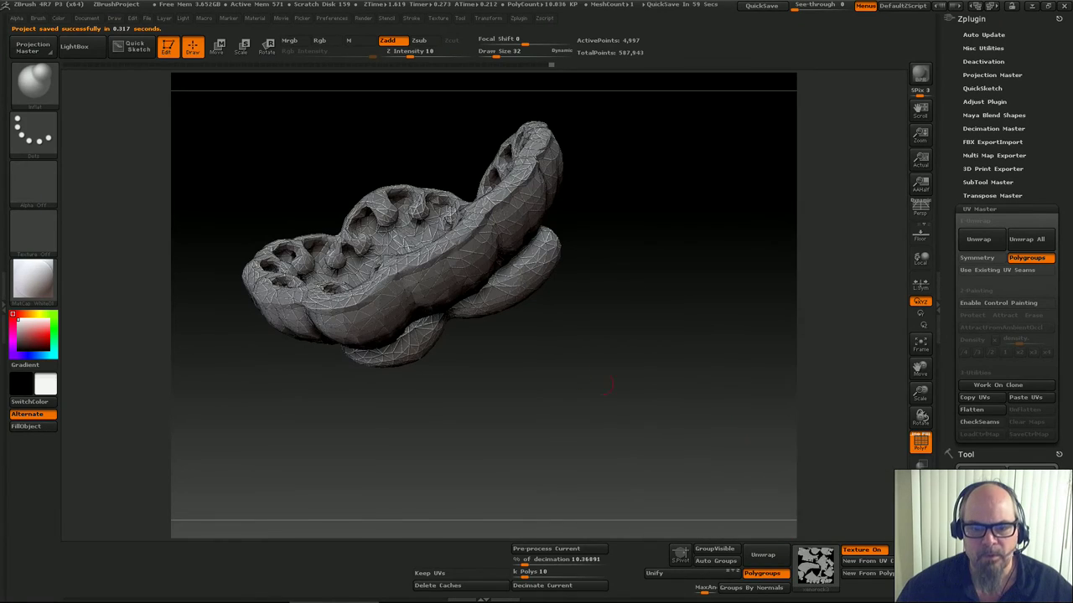
pyautogui.moveTo(712, 360); pyautogui.dragTo(738, 394)
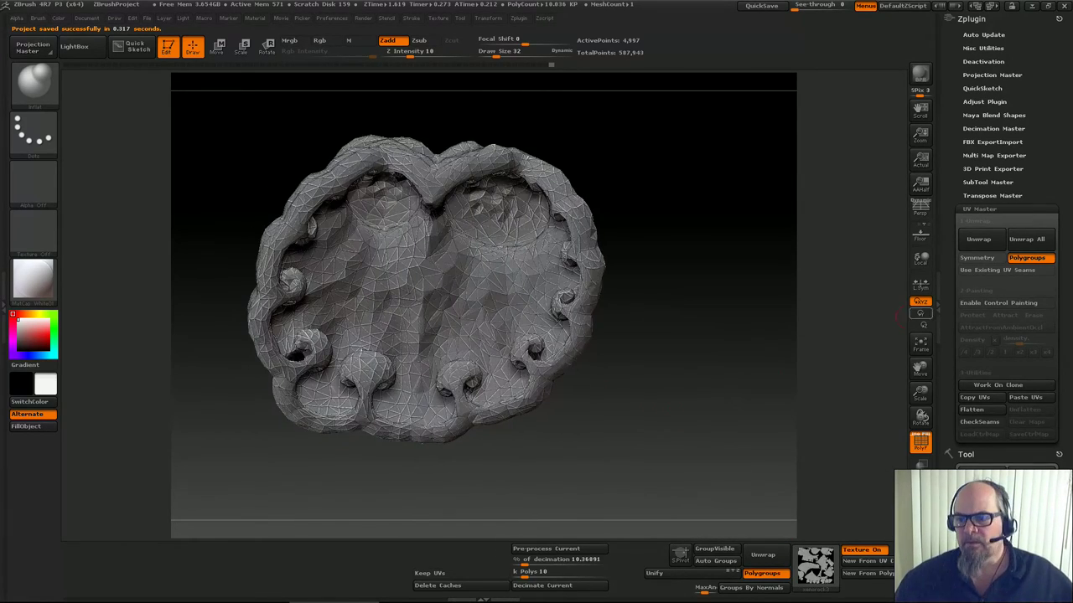
# Duplicate the xenorock3 subtool and rename the copy SpaceClam uv
pyautogui.moveTo(951, 403); pyautogui.dragTo(950, 66)
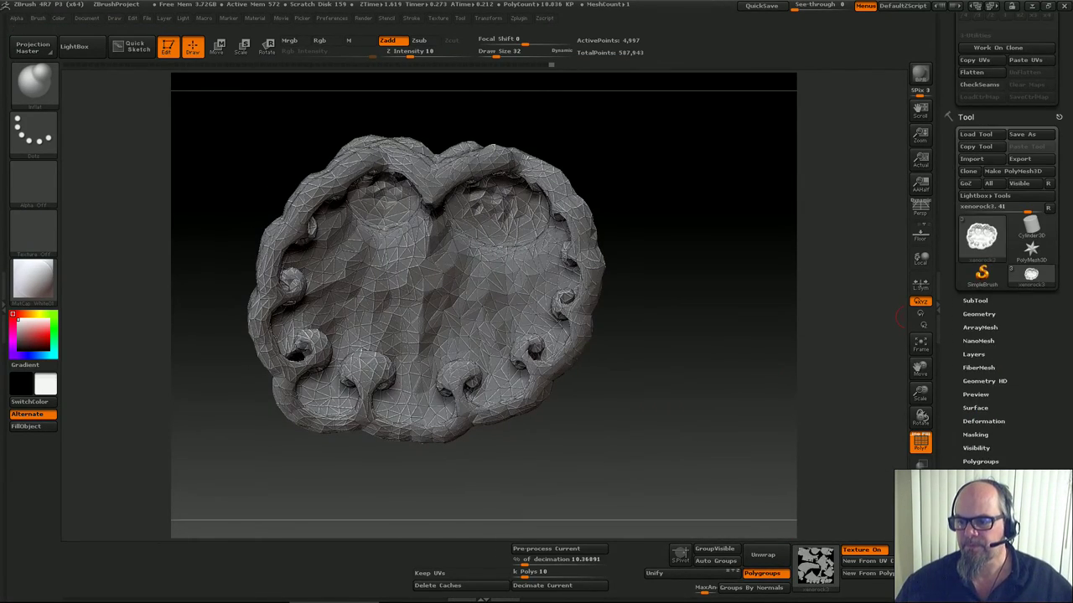
pyautogui.click(975, 300)
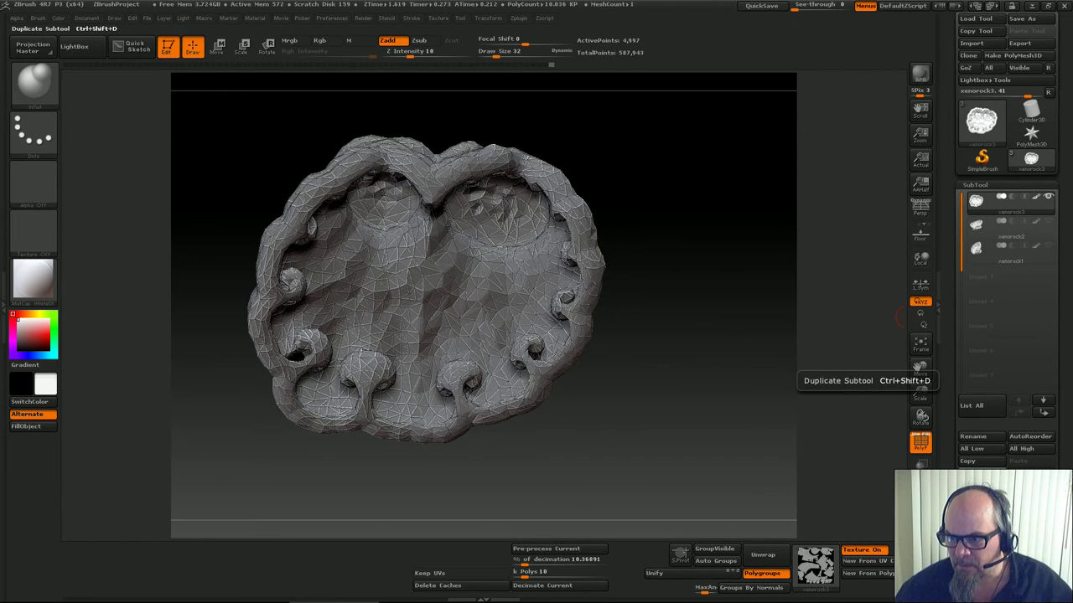
pyautogui.click(980, 478)
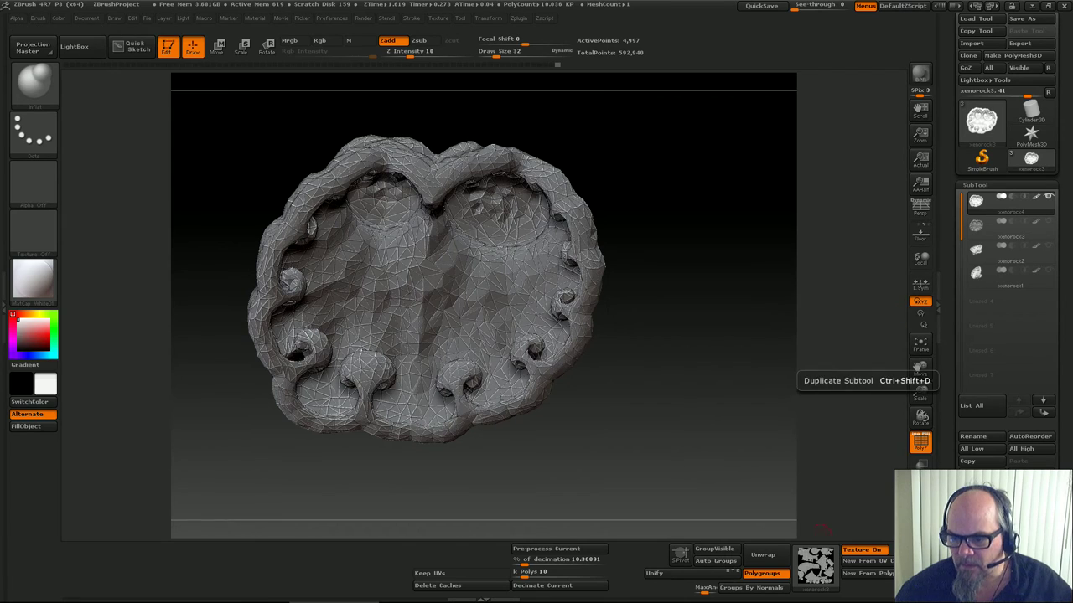
pyautogui.click(974, 437)
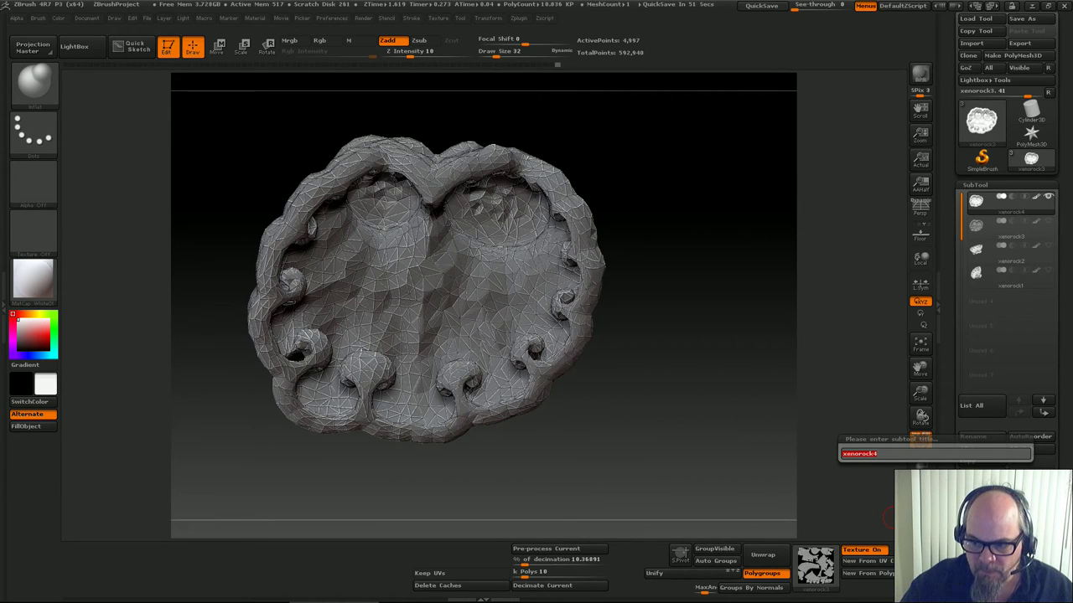
pyautogui.write('SpaceClam')
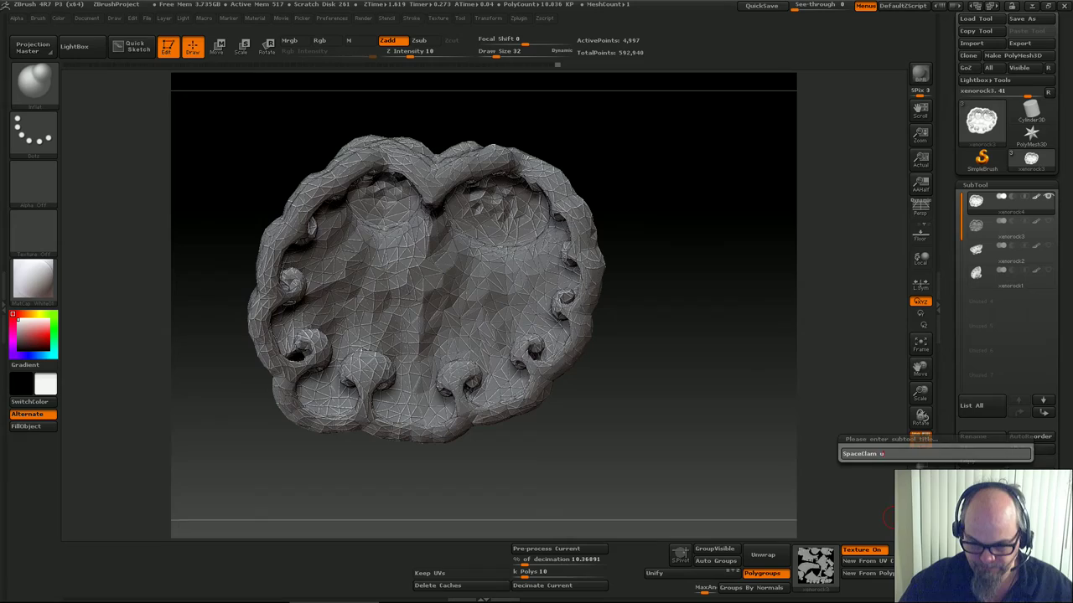
pyautogui.press('Return')
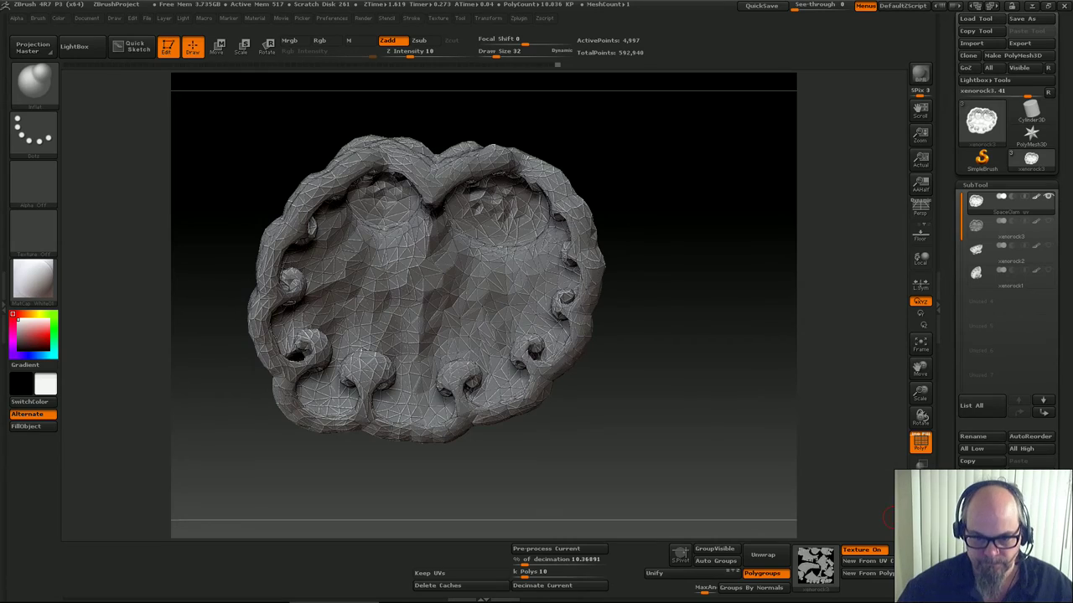
# Turn off the shell's UV check texture and polyframe display, undoing one trial subdivision in between
pyautogui.click(862, 551)
pyautogui.moveTo(713, 482)
pyautogui.mouseDown()
pyautogui.moveTo(658, 437)
pyautogui.moveTo(701, 438)
pyautogui.mouseUp()
pyautogui.hotkey('ctrl', 'd')
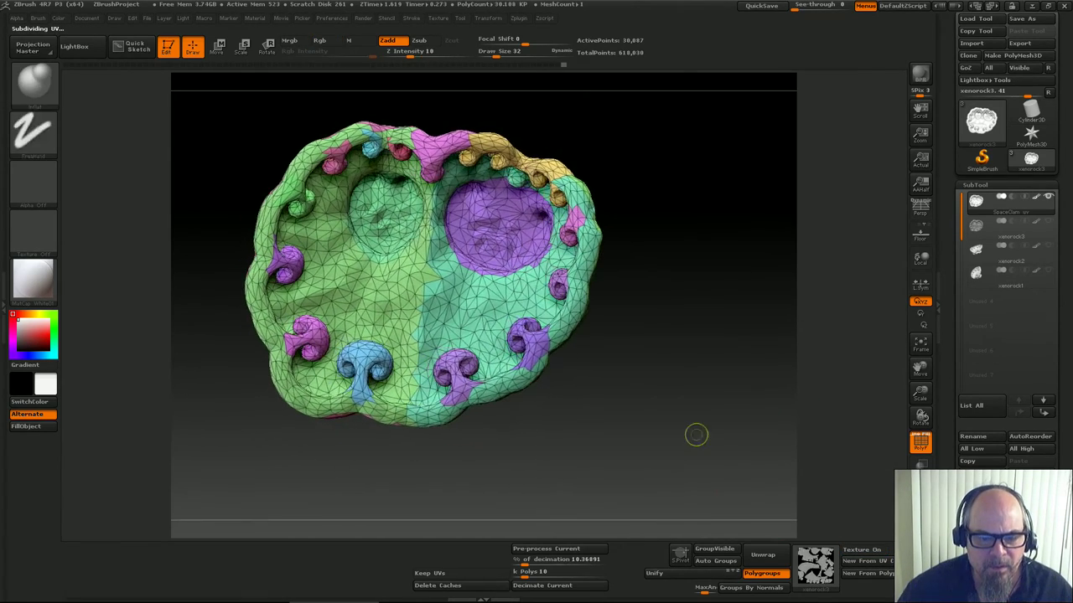
pyautogui.hotkey('ctrl', 'z')
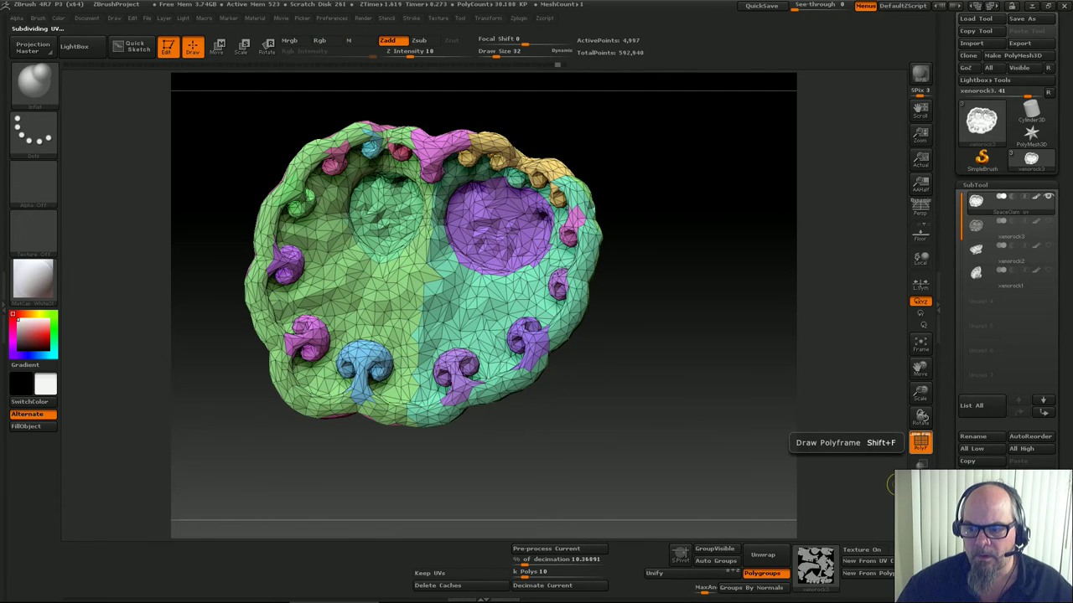
pyautogui.hotkey('shift', 'f')
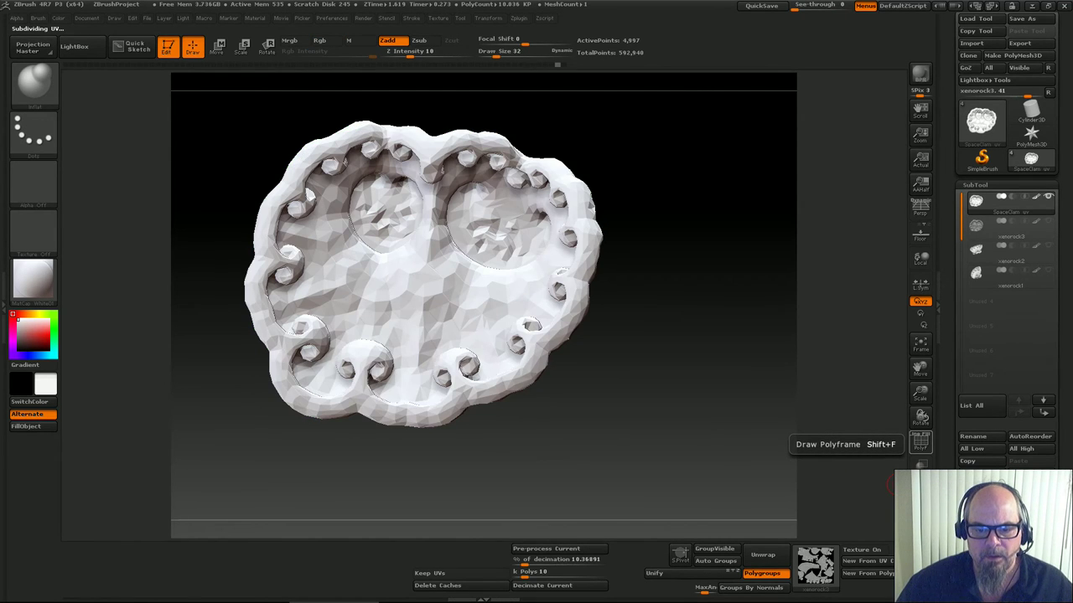
pyautogui.moveTo(891, 484)
pyautogui.mouseDown()
pyautogui.moveTo(687, 447)
pyautogui.moveTo(677, 434)
pyautogui.moveTo(694, 490)
pyautogui.mouseUp()
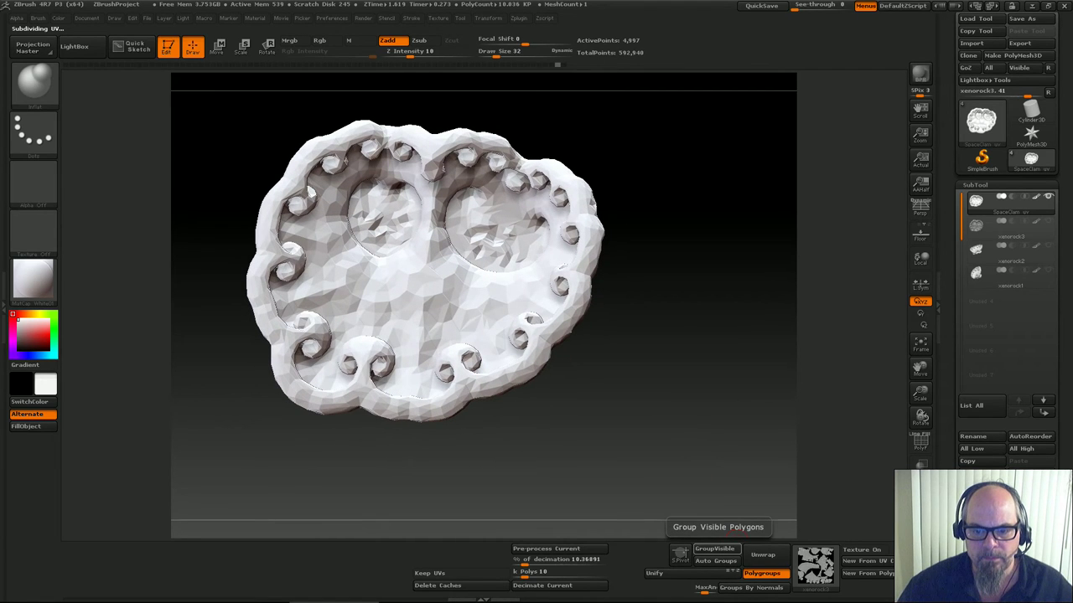
pyautogui.moveTo(663, 423); pyautogui.dragTo(634, 411)
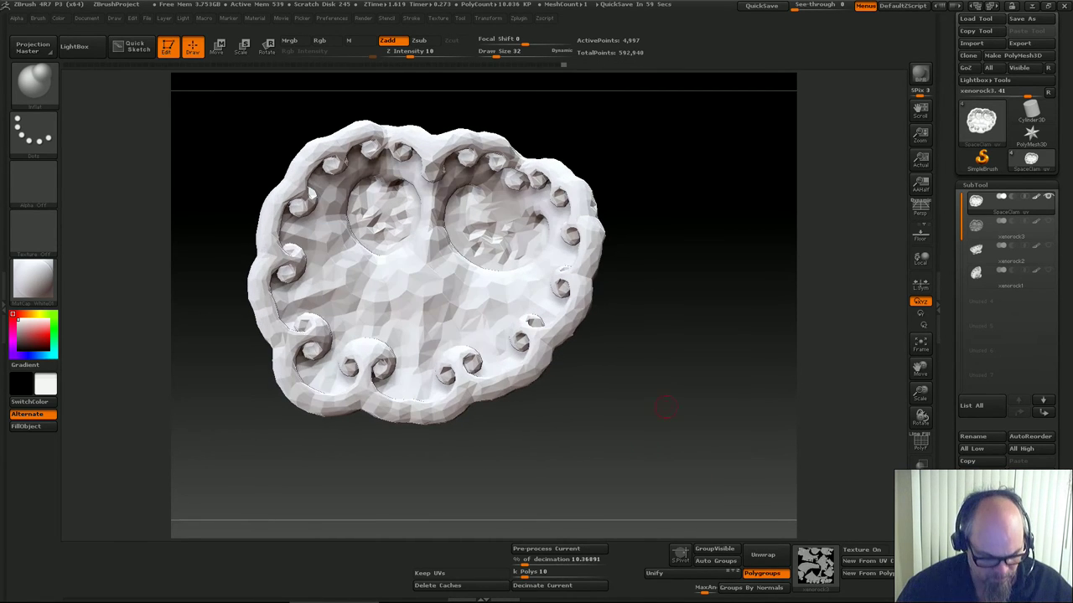
# Subdivide the shell up to 1.926 million polygons and go back down two subdivision levels
pyautogui.hotkey('ctrl', 'd')
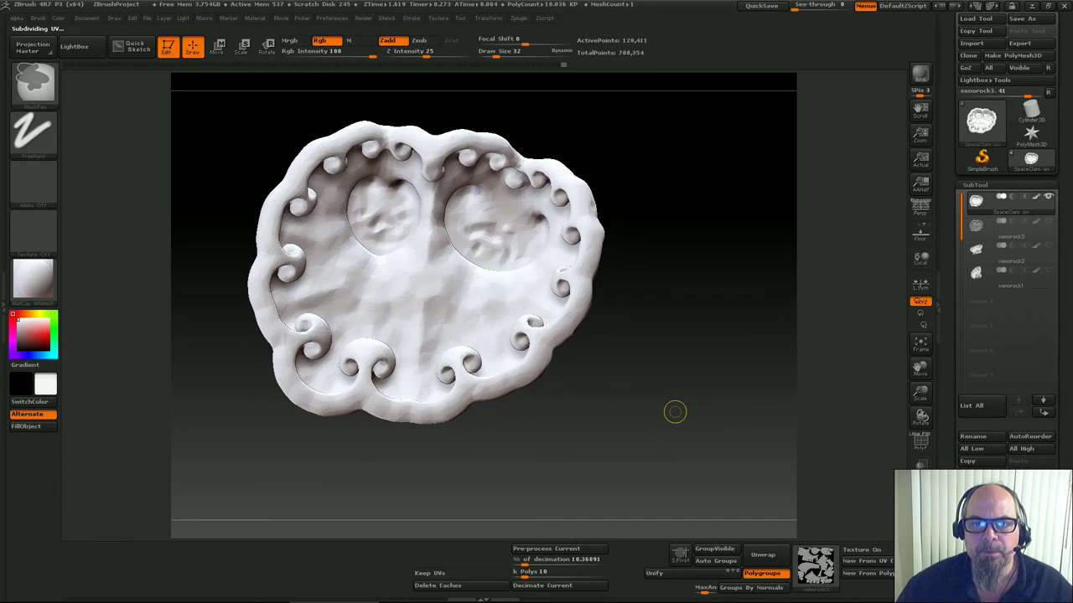
pyautogui.hotkey('ctrl', 'd')
pyautogui.hotkey('shift', 'd')
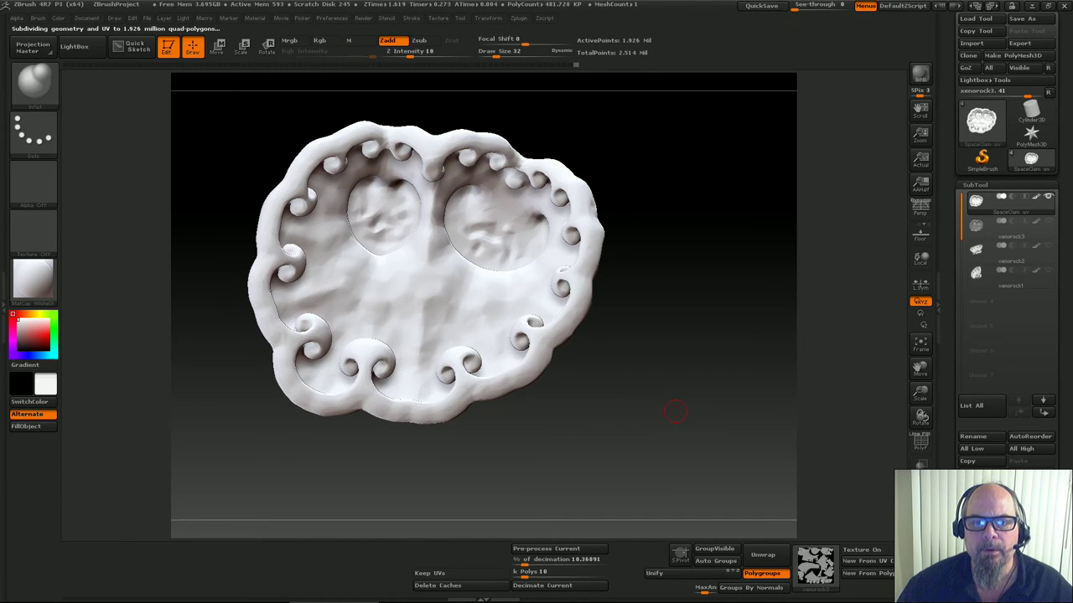
pyautogui.hotkey('shift', 'd')
pyautogui.moveTo(675, 413)
pyautogui.mouseDown()
pyautogui.moveTo(645, 327)
pyautogui.moveTo(645, 383)
pyautogui.mouseUp()
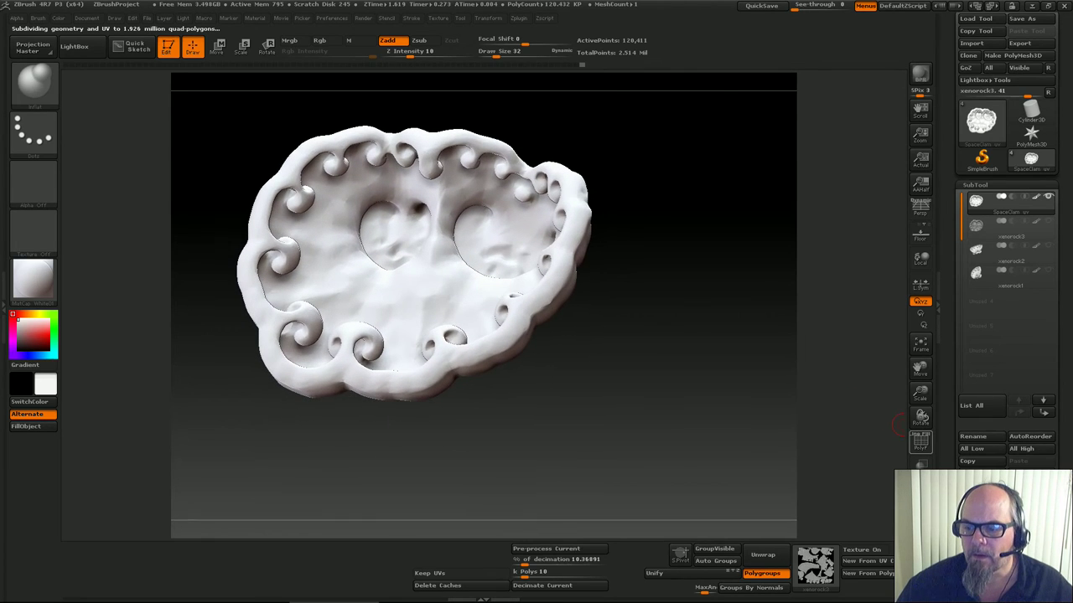
# Fill the whole shell with a pale blue-gray color and choose a very dark blue as the active color
pyautogui.moveTo(948, 537); pyautogui.dragTo(948, 56)
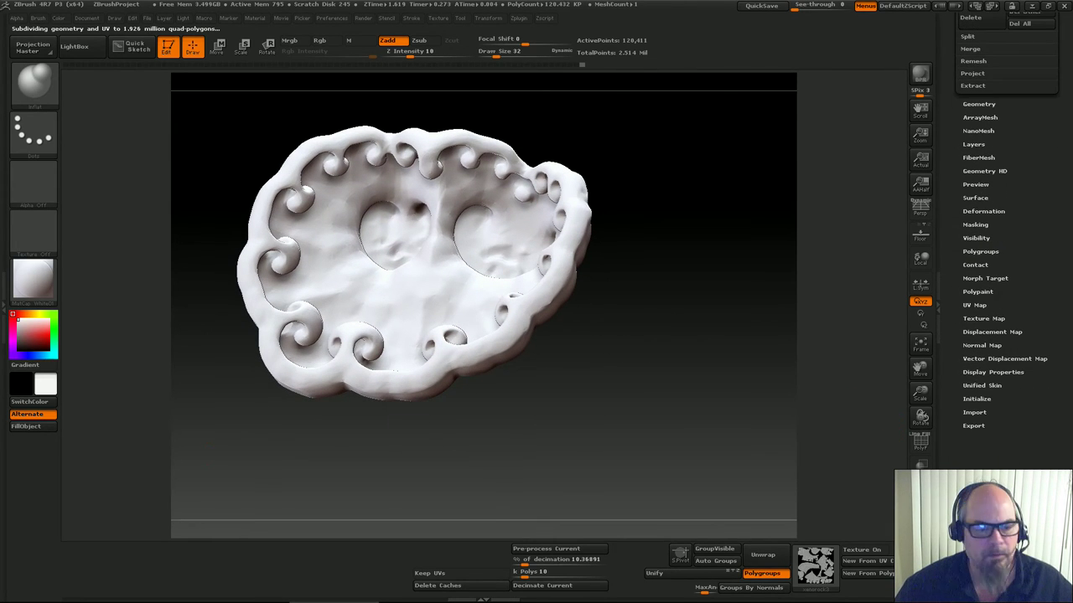
pyautogui.moveTo(20, 318); pyautogui.dragTo(27, 327)
pyautogui.click(46, 354)
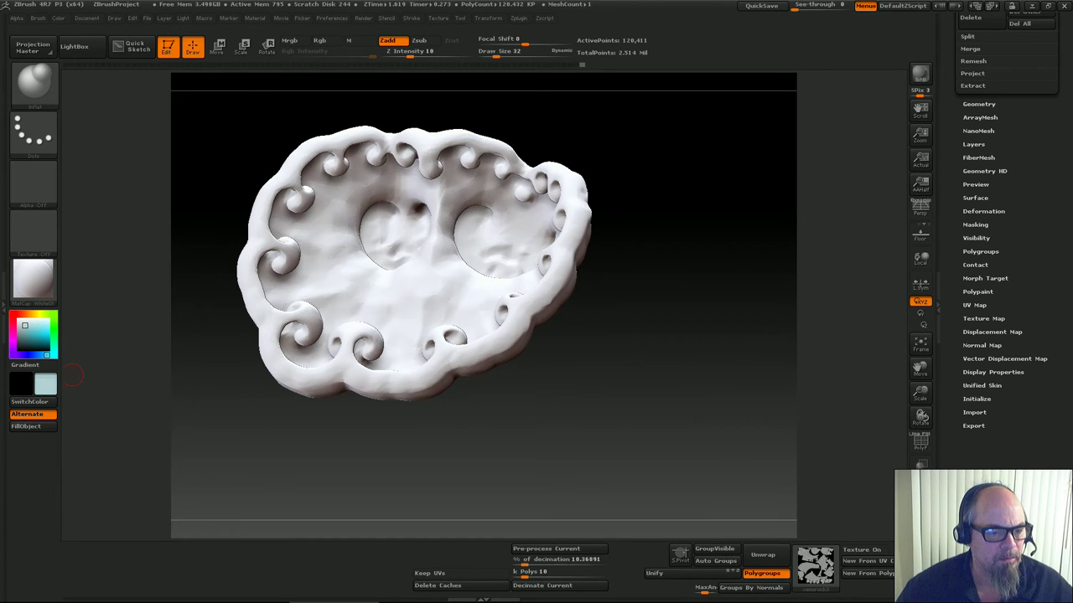
pyautogui.click(27, 426)
pyautogui.moveTo(414, 482); pyautogui.dragTo(362, 482)
pyautogui.moveTo(22, 345); pyautogui.dragTo(20, 346)
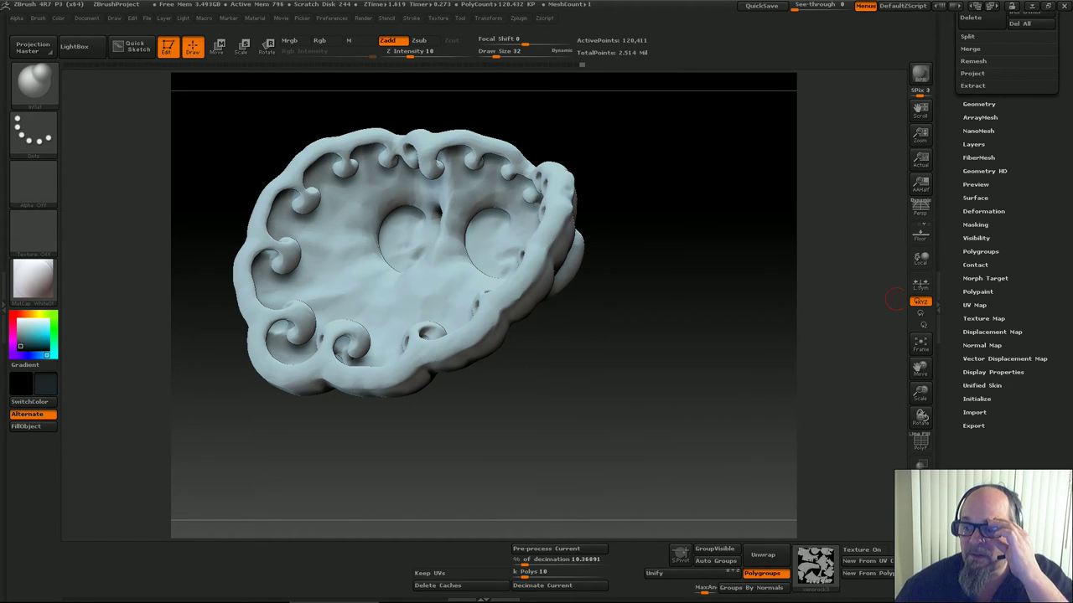
# Mask the shell by ambient occlusion with the occlusion intensity at about 1.2
pyautogui.click(975, 225)
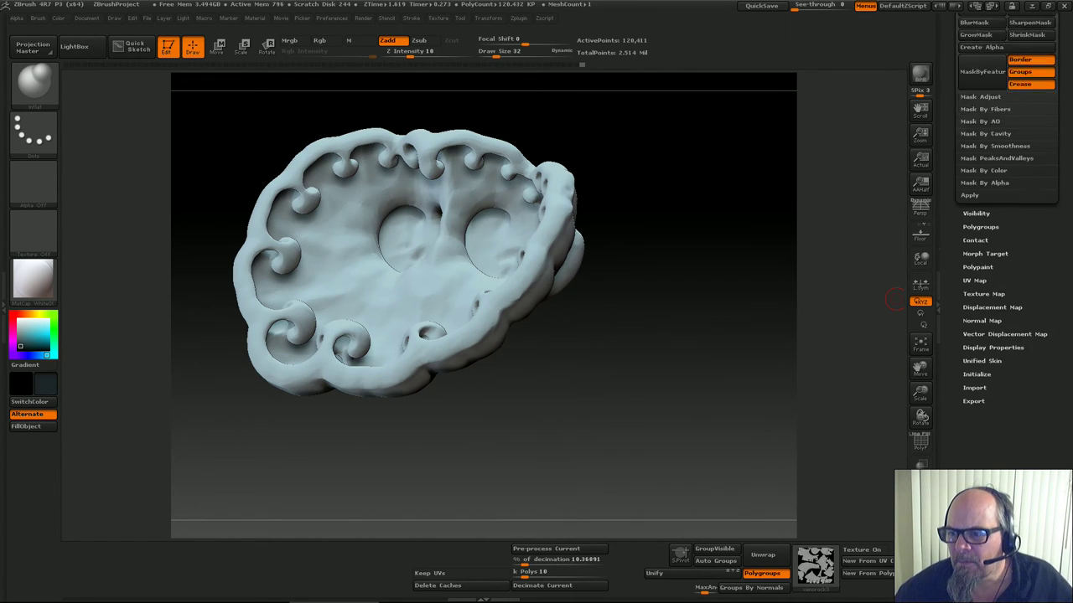
pyautogui.click(980, 146)
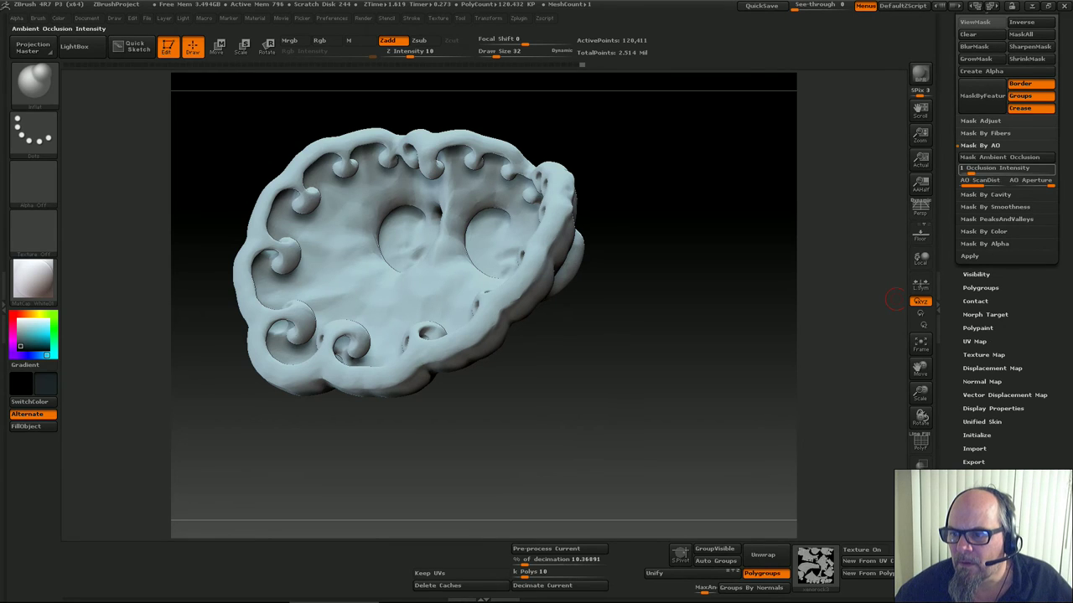
pyautogui.click(974, 169)
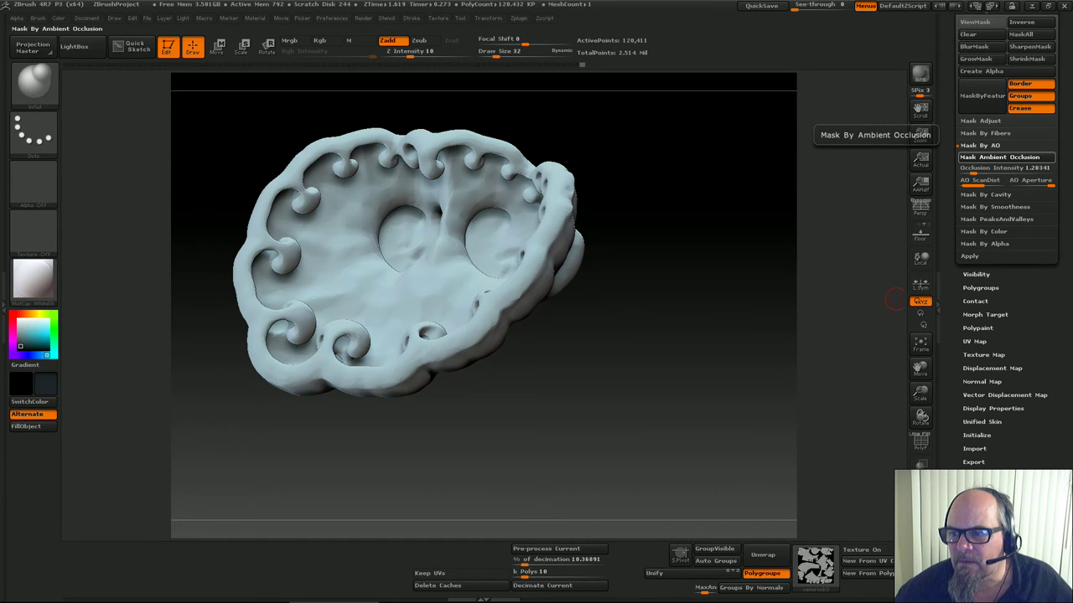
pyautogui.click(1001, 157)
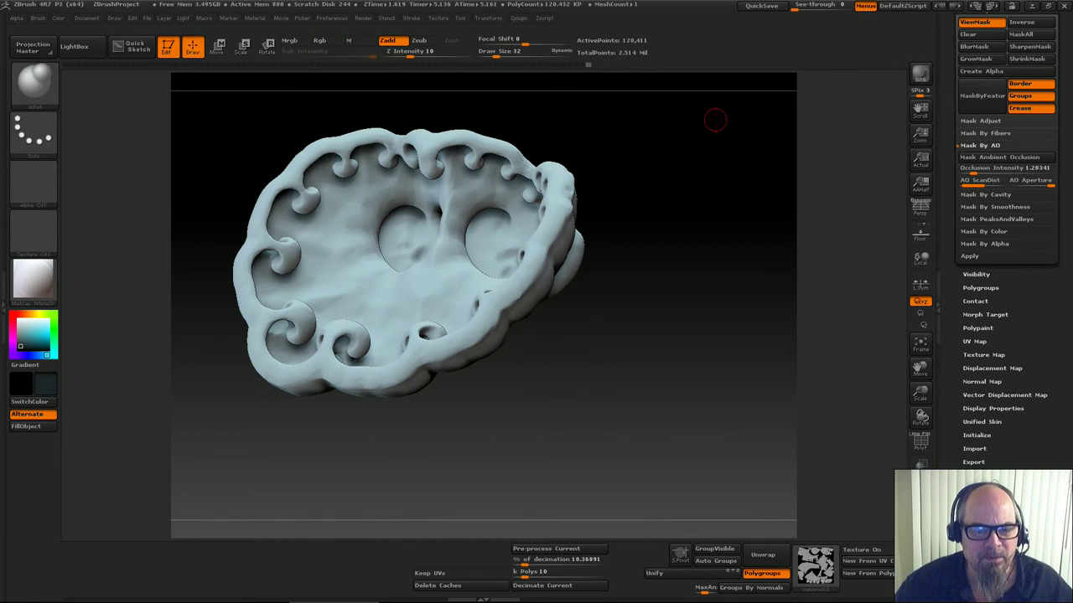
# Return the shell to its highest subdivision level, and invert and hide its ambient occlusion mask
pyautogui.hotkey('ctrl', 'd')
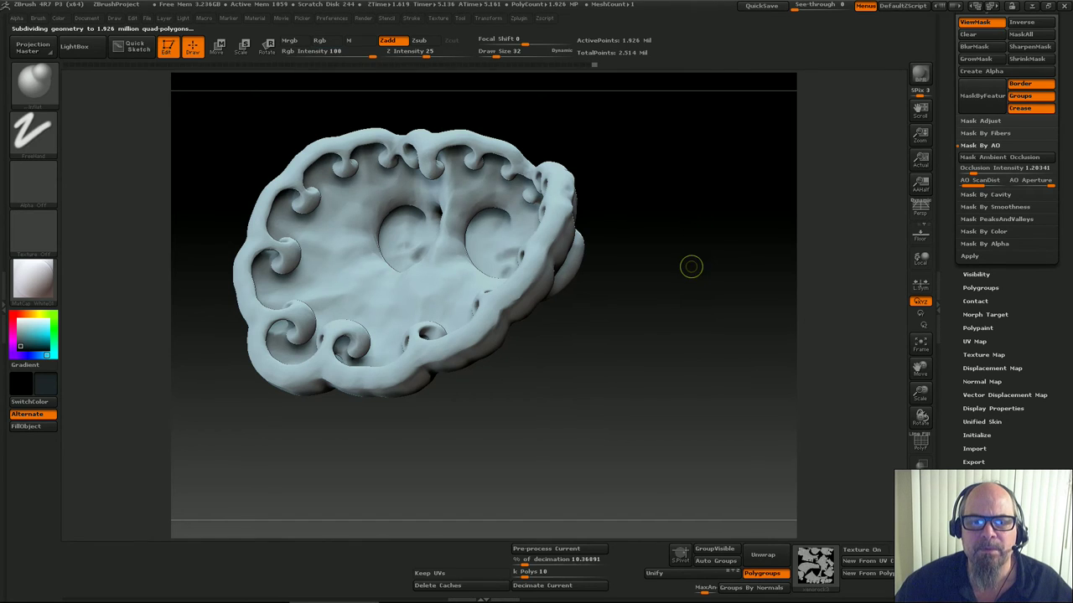
pyautogui.keyDown('ctrl'); pyautogui.click(692, 267); pyautogui.keyUp('ctrl')
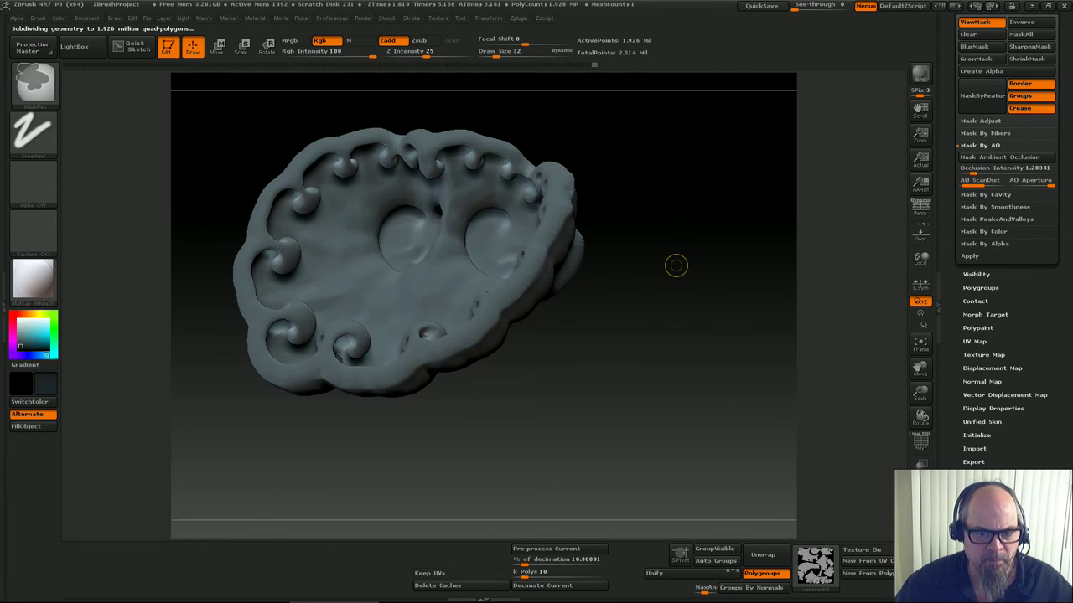
pyautogui.hotkey('ctrl', 'h')
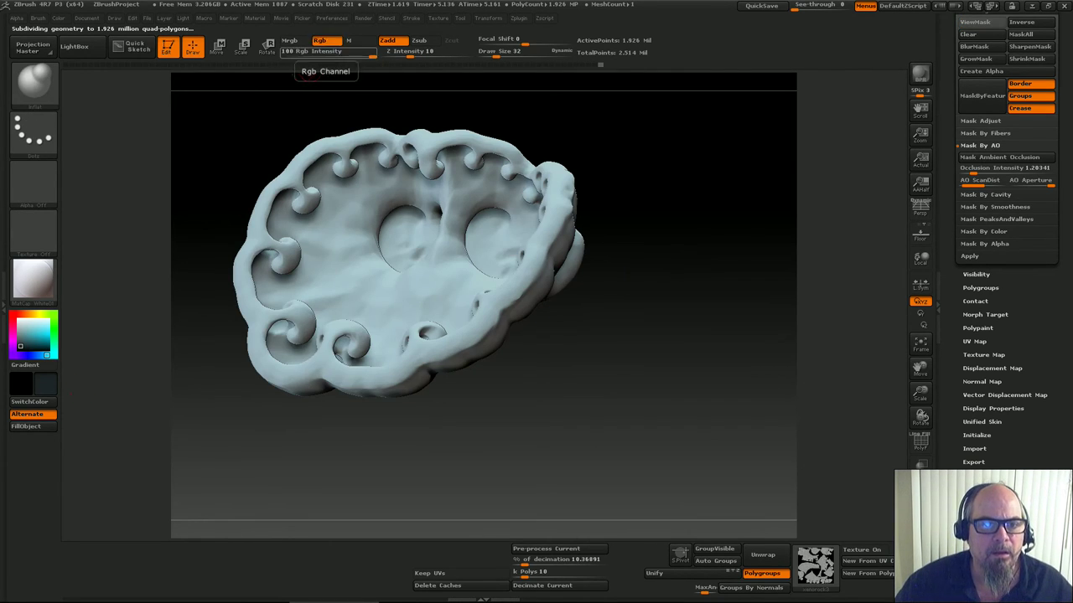
# Set the RGB intensity to 8 and fill the unmasked recesses of the shell with the very dark blue color
pyautogui.click(320, 40)
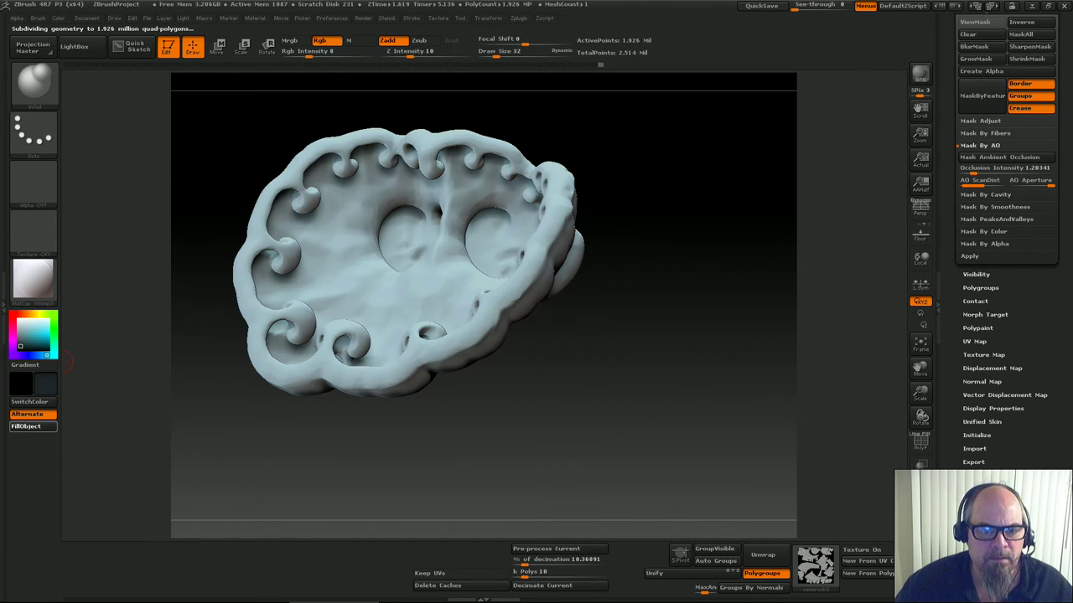
pyautogui.moveTo(486, 482); pyautogui.dragTo(377, 503)
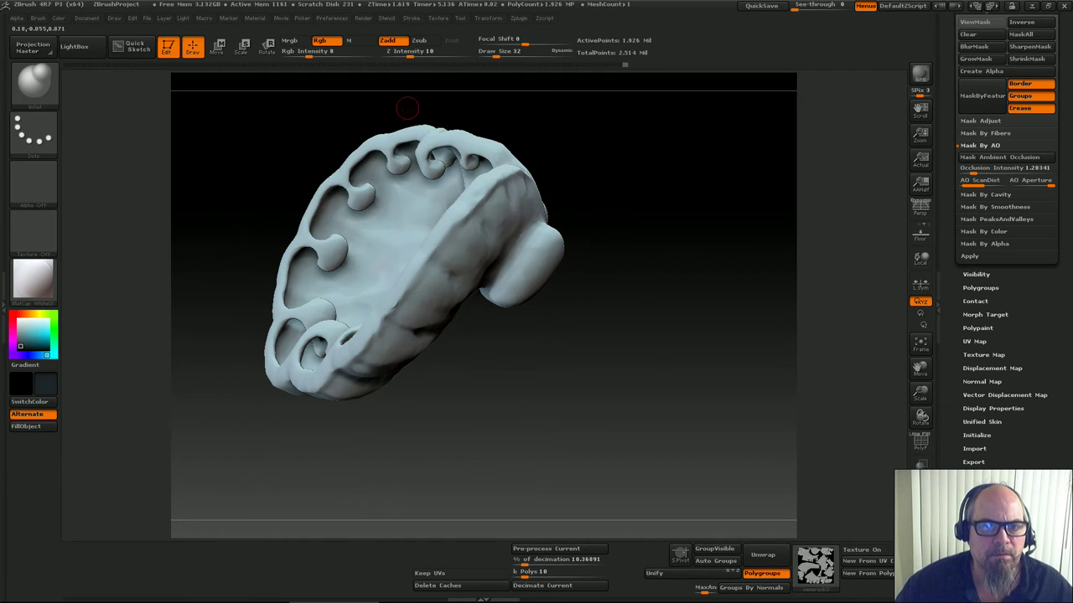
pyautogui.moveTo(248, 201); pyautogui.dragTo(115, 374)
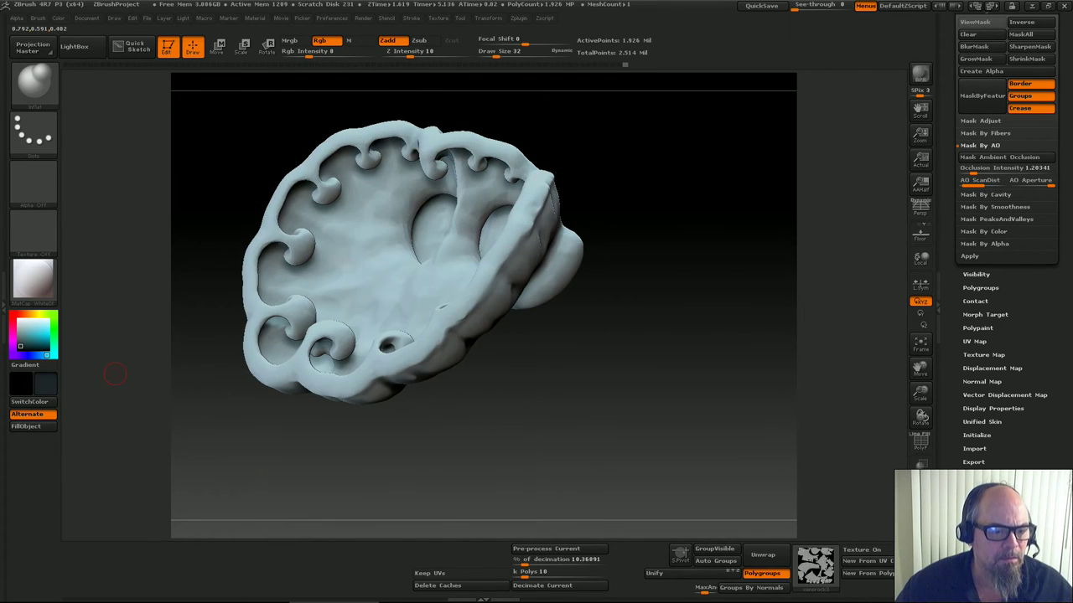
pyautogui.moveTo(469, 440)
pyautogui.mouseDown()
pyautogui.moveTo(624, 394)
pyautogui.moveTo(592, 388)
pyautogui.moveTo(611, 379)
pyautogui.moveTo(695, 382)
pyautogui.moveTo(507, 394)
pyautogui.moveTo(593, 396)
pyautogui.moveTo(583, 397)
pyautogui.moveTo(666, 429)
pyautogui.moveTo(605, 429)
pyautogui.moveTo(605, 490)
pyautogui.moveTo(641, 537)
pyautogui.mouseUp()
pyautogui.click(31, 426)
pyautogui.moveTo(630, 323)
pyautogui.mouseDown()
pyautogui.moveTo(618, 440)
pyautogui.moveTo(614, 306)
pyautogui.mouseUp()
# Undo the most recent changes and switch the shell down one subdivision level and back to its highest
pyautogui.hotkey('ctrl', 'z')
pyautogui.hotkey('ctrl', 'z')
pyautogui.hotkey('ctrl', 'z')
pyautogui.hotkey('ctrl', 'z')
pyautogui.hotkey('ctrl', 'z')
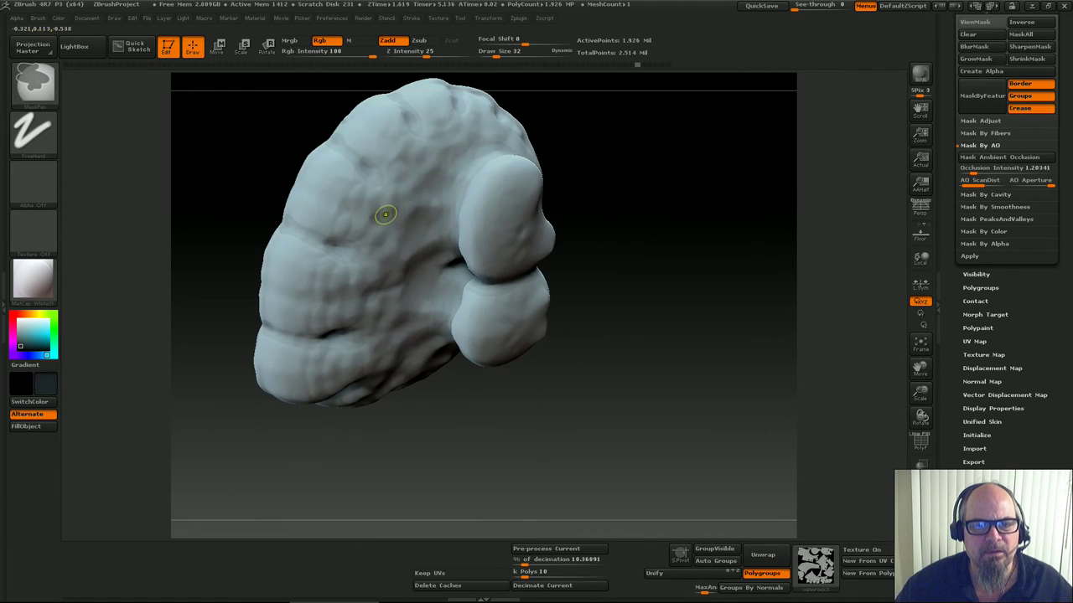
pyautogui.press('shift')
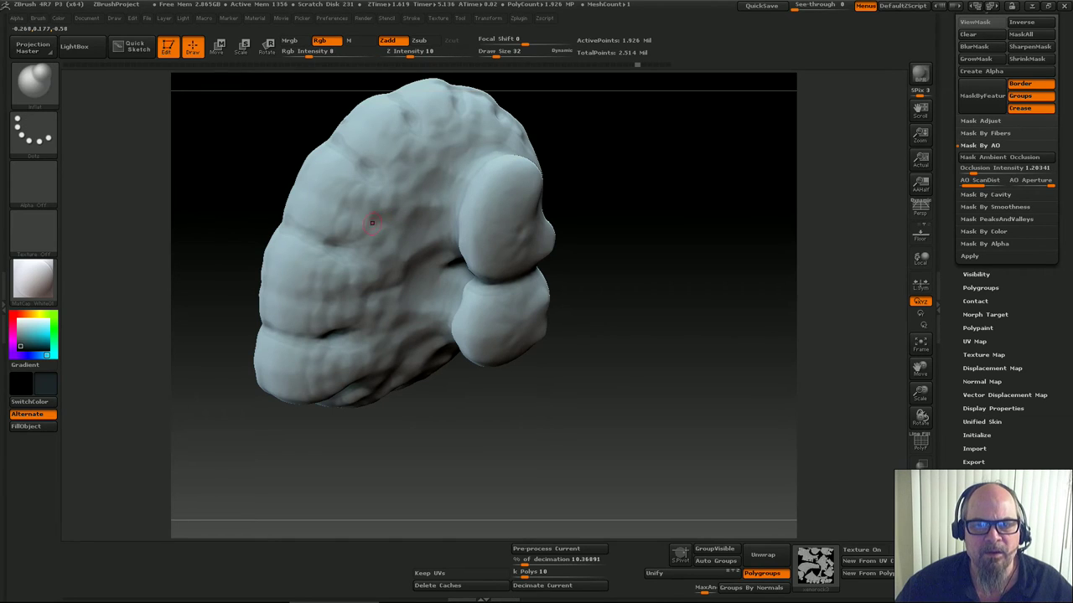
pyautogui.hotkey('shift', 'd')
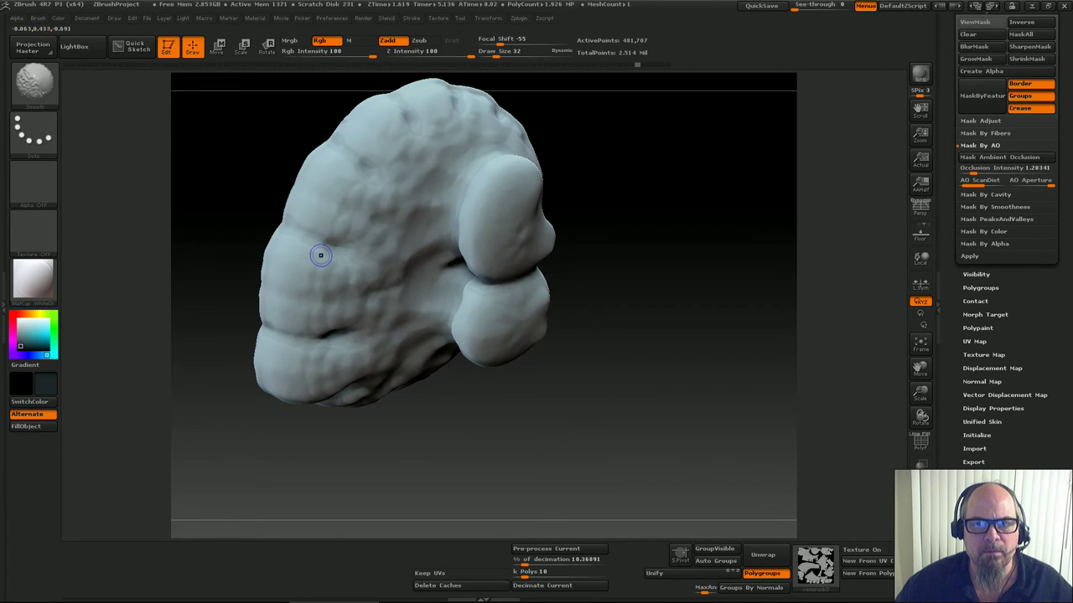
pyautogui.hotkey('ctrl', 'z')
pyautogui.hotkey('ctrl', 'd')
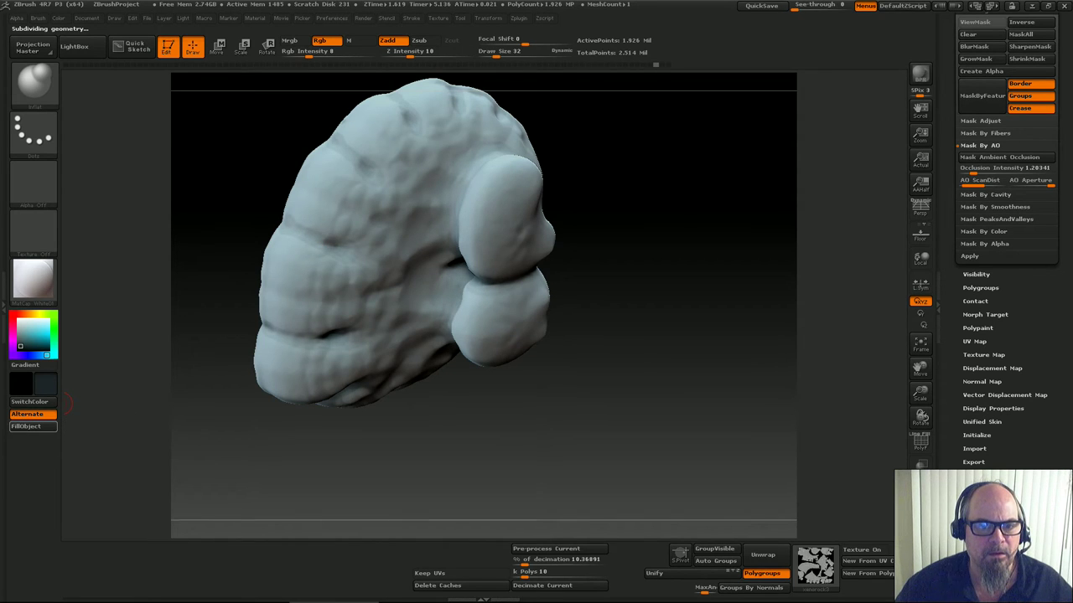
pyautogui.moveTo(522, 447); pyautogui.dragTo(655, 419)
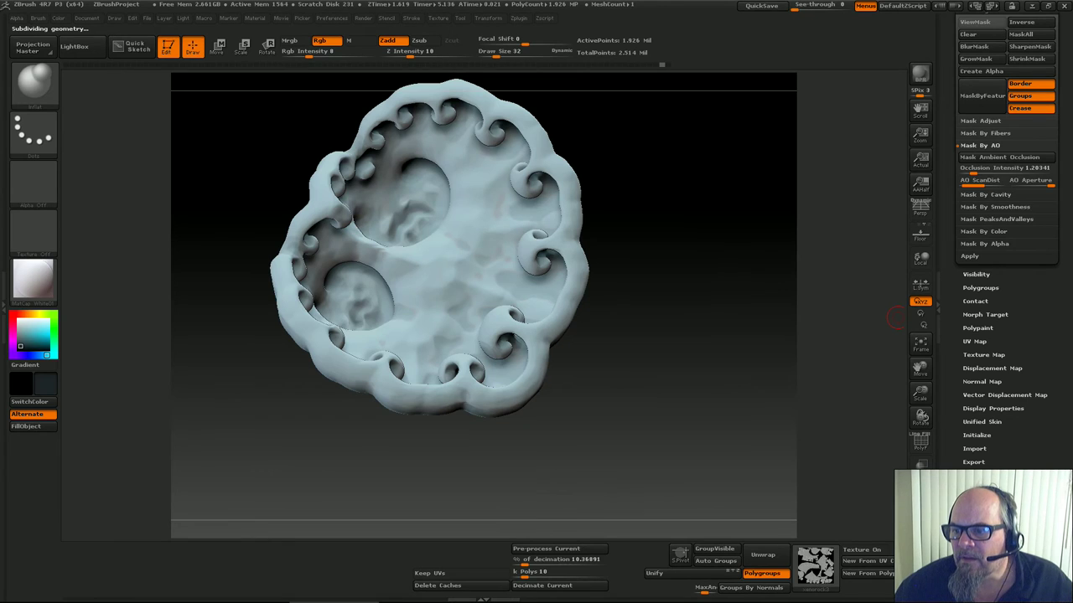
# Try masking the shell by peaks and valleys, raising the range to 26 and the coverage to about 52
pyautogui.click(996, 220)
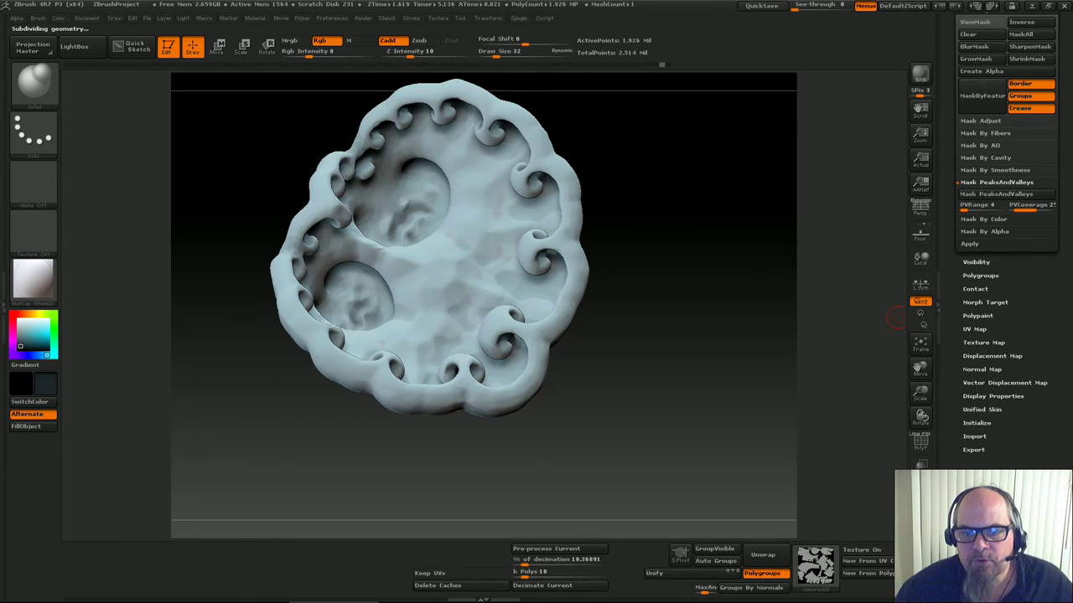
pyautogui.click(995, 194)
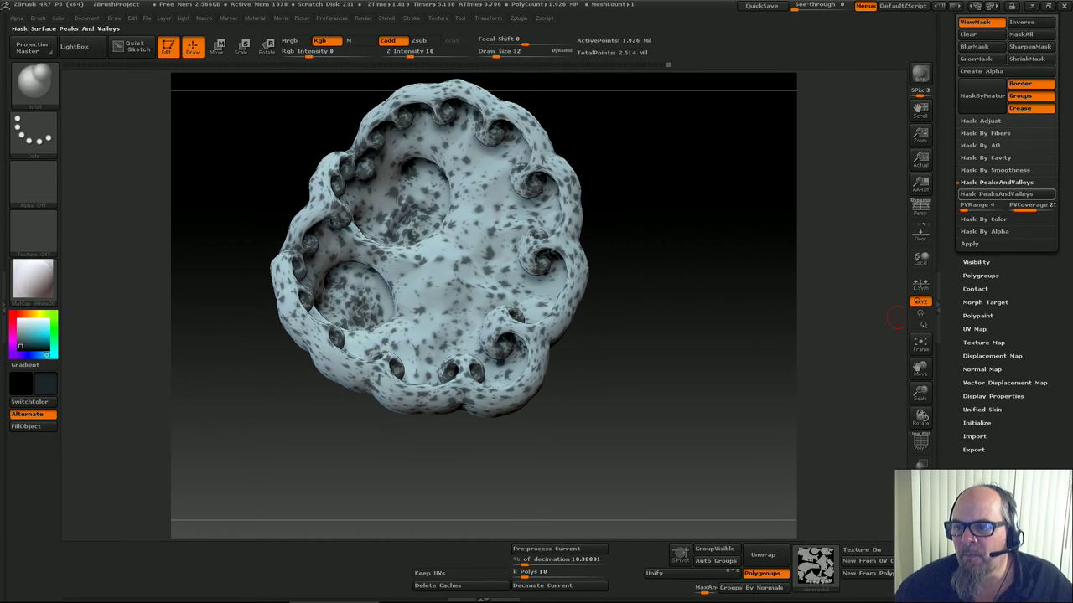
pyautogui.moveTo(964, 207); pyautogui.dragTo(1030, 207)
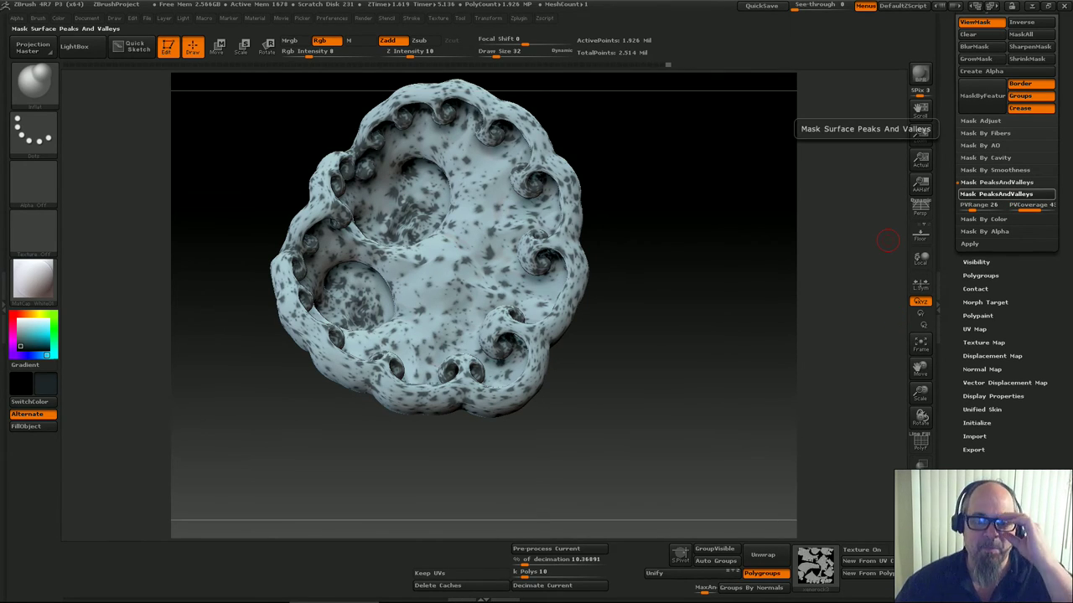
pyautogui.click(996, 194)
pyautogui.moveTo(671, 287)
pyautogui.mouseDown()
pyautogui.moveTo(604, 213)
pyautogui.moveTo(623, 250)
pyautogui.moveTo(838, 310)
pyautogui.mouseUp()
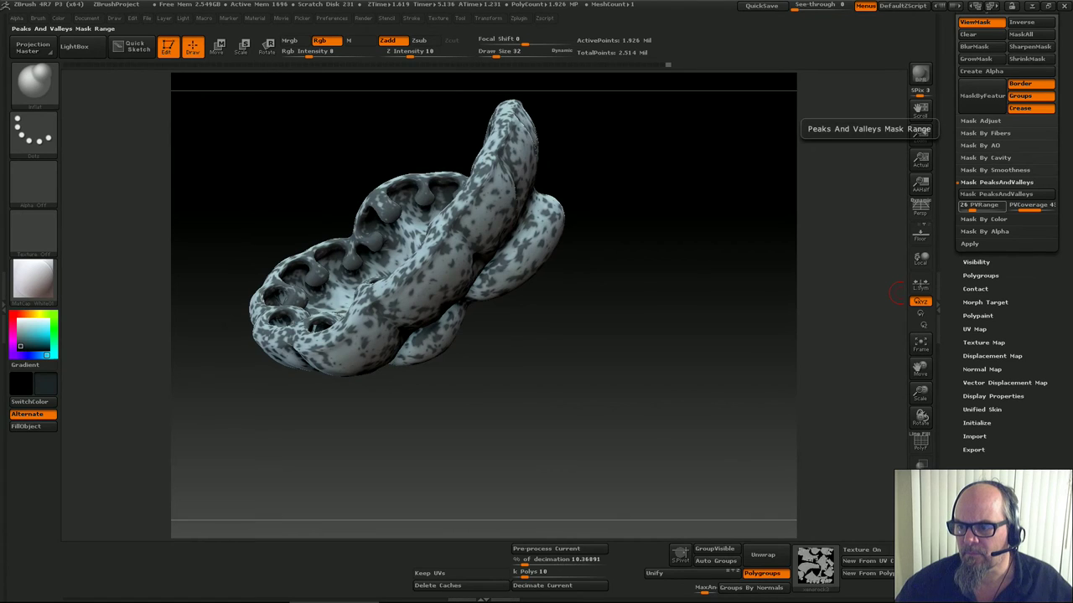
pyautogui.moveTo(1030, 207); pyautogui.dragTo(1032, 207)
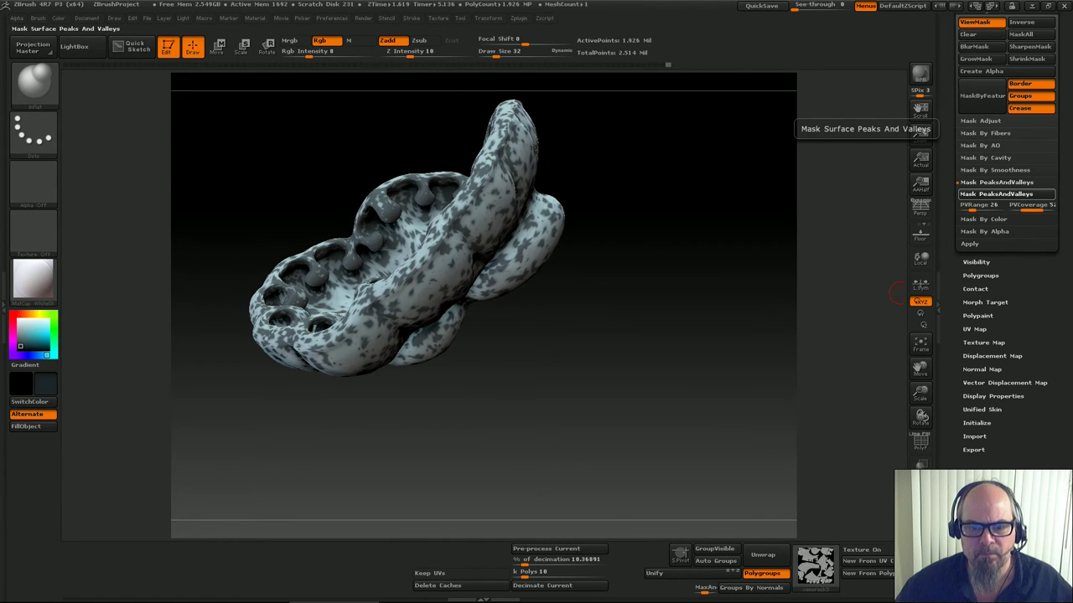
pyautogui.moveTo(701, 283)
pyautogui.mouseDown()
pyautogui.moveTo(734, 360)
pyautogui.moveTo(642, 322)
pyautogui.moveTo(737, 295)
pyautogui.moveTo(719, 294)
pyautogui.mouseUp()
# Mask the shell by cavity, testing lower blur values such as 39 before setting the blur to its maximum
pyautogui.click(986, 158)
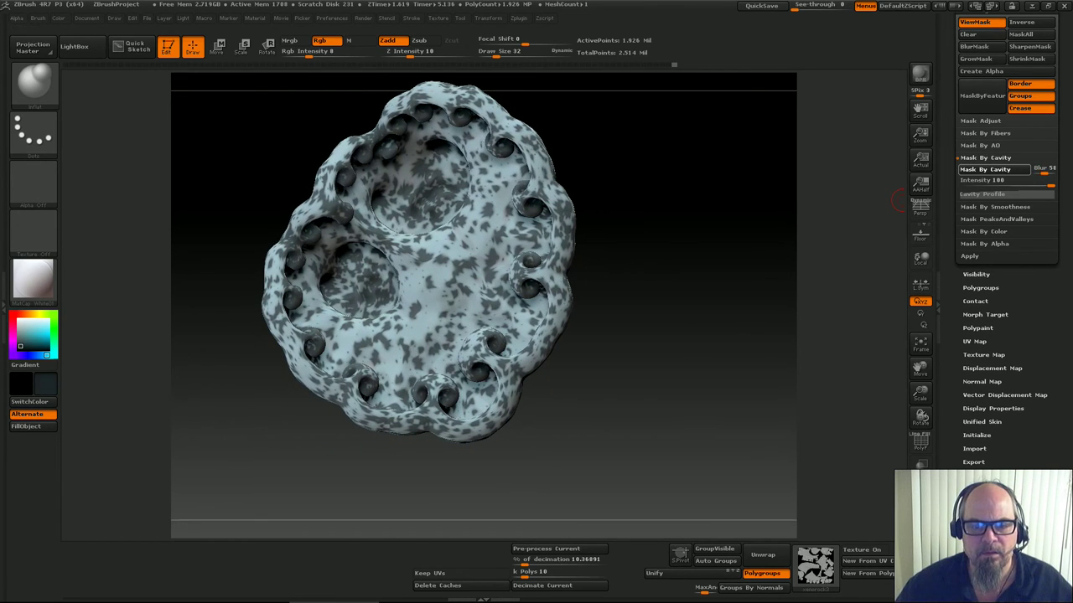
pyautogui.moveTo(696, 261)
pyautogui.mouseDown()
pyautogui.moveTo(616, 267)
pyautogui.moveTo(600, 248)
pyautogui.moveTo(615, 227)
pyautogui.mouseUp()
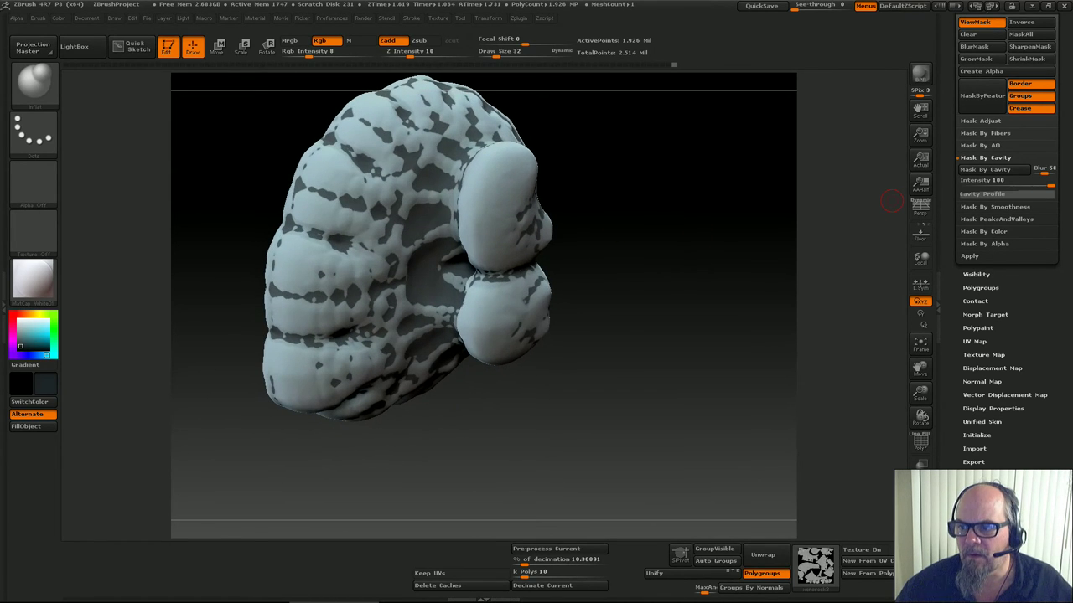
pyautogui.moveTo(1045, 171); pyautogui.dragTo(1046, 170)
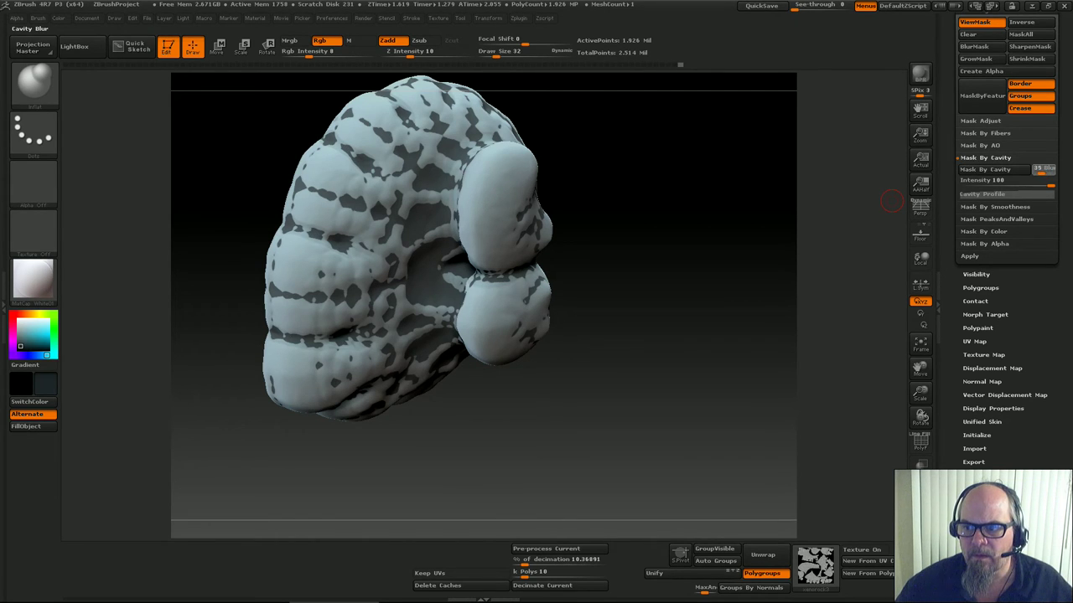
pyautogui.moveTo(1043, 168); pyautogui.dragTo(1037, 168)
pyautogui.click(985, 169)
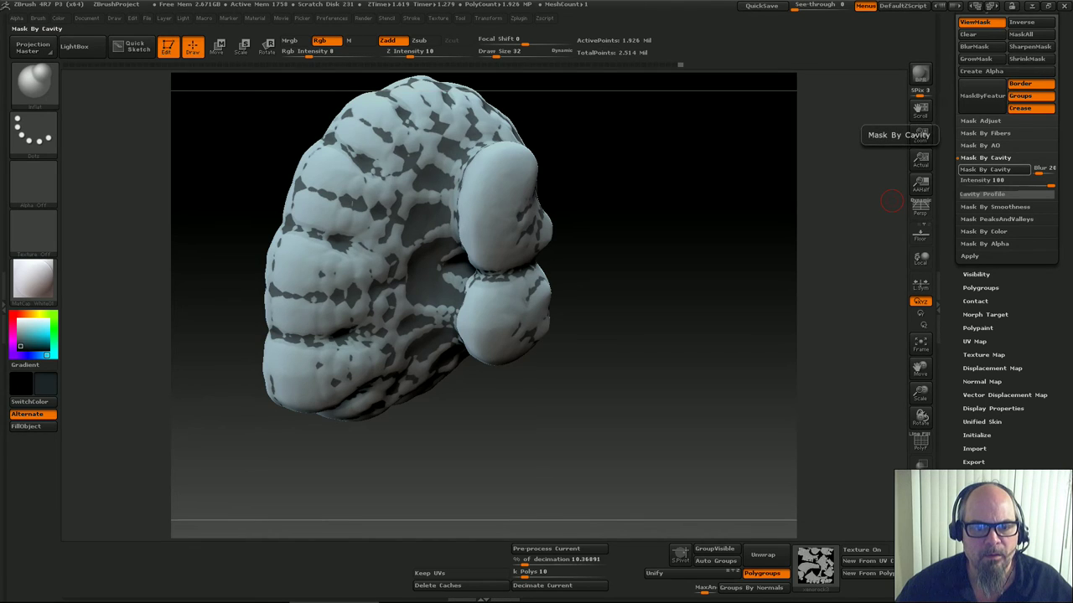
pyautogui.click(989, 169)
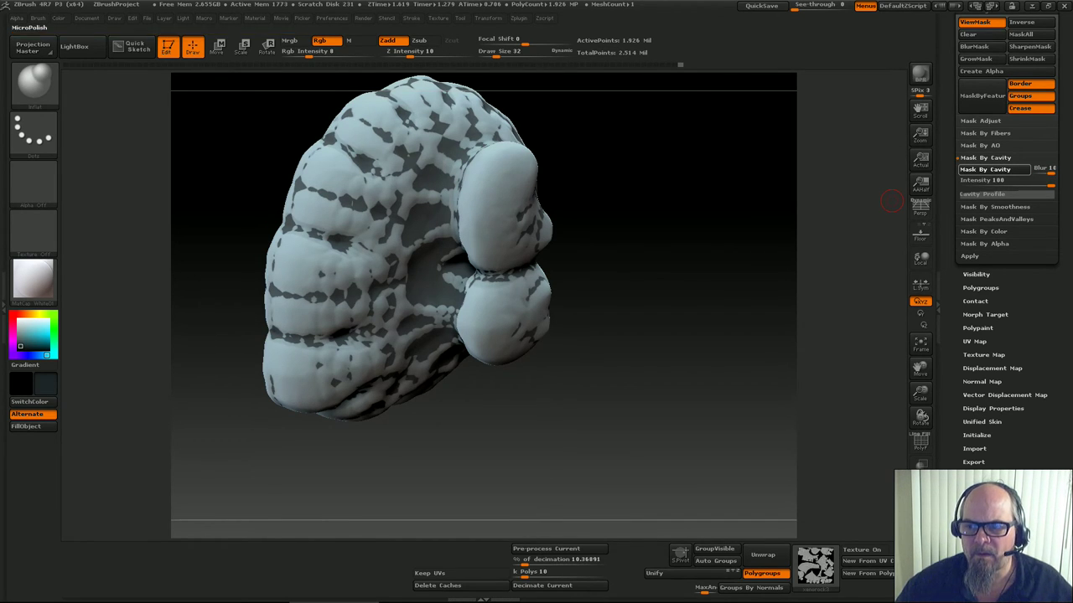
# Raise the low end of the cavity profile curve and mask the shell by cavity again
pyautogui.click(981, 194)
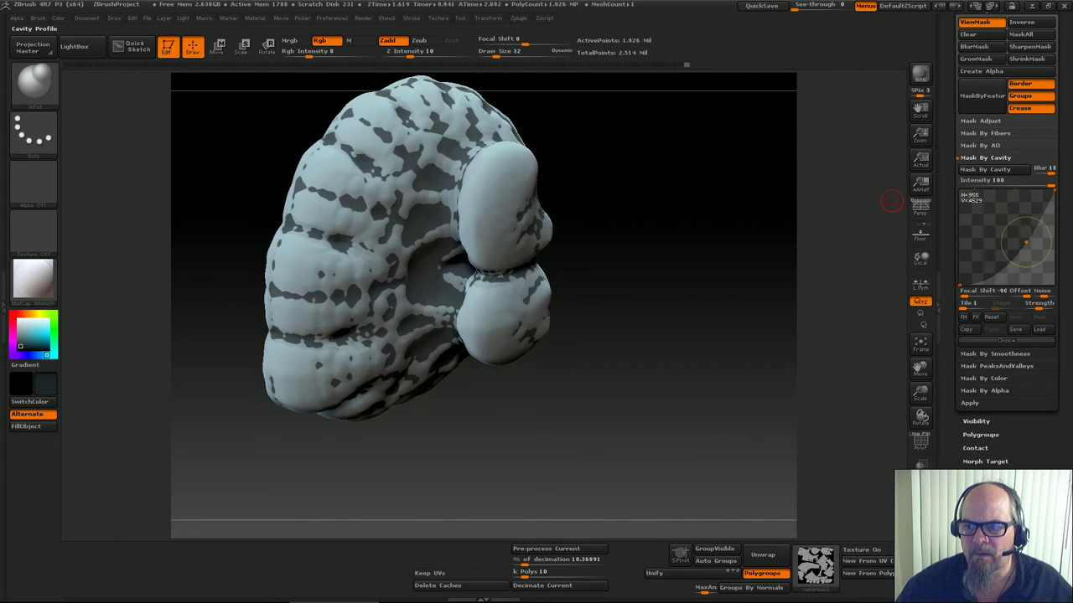
pyautogui.moveTo(961, 283); pyautogui.dragTo(963, 211)
pyautogui.click(993, 170)
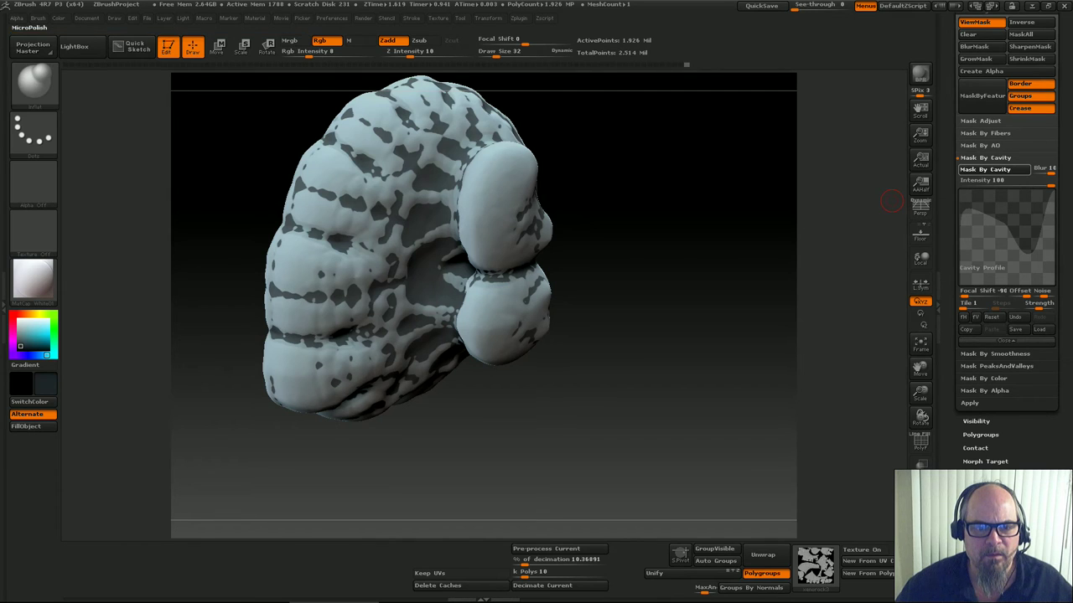
# Invert the cavity mask on the shell and hide its display
pyautogui.moveTo(712, 243)
pyautogui.mouseDown()
pyautogui.moveTo(843, 252)
pyautogui.moveTo(838, 267)
pyautogui.moveTo(854, 255)
pyautogui.moveTo(665, 300)
pyautogui.moveTo(706, 307)
pyautogui.mouseUp()
pyautogui.hotkey('ctrl', 'i')
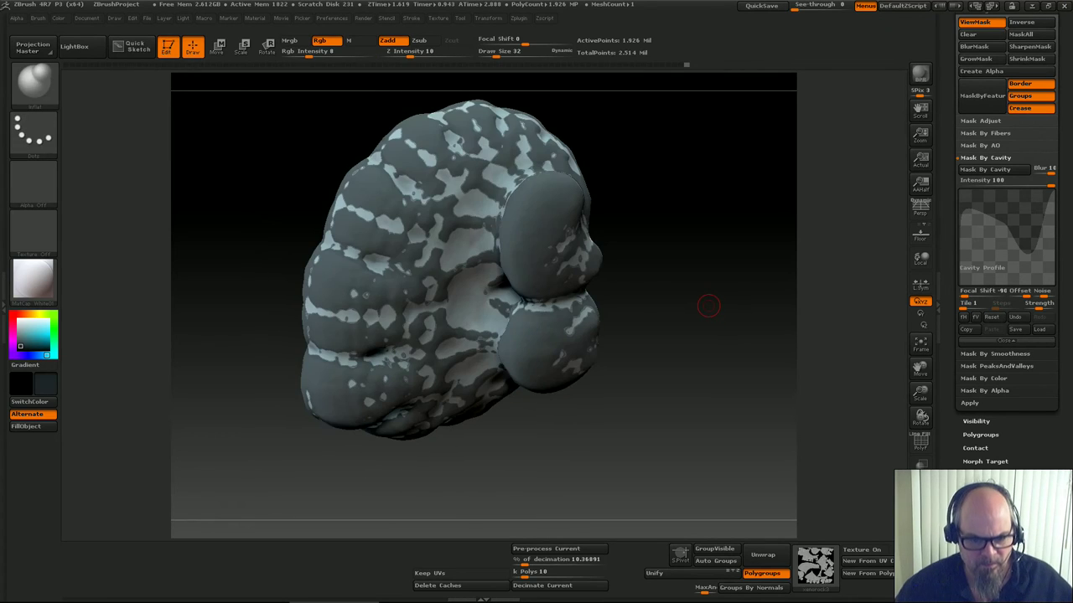
pyautogui.hotkey('ctrl', 'h')
# Choose a light purple color and set up the Standard brush with the Color Spray stroke and a soft round alpha
pyautogui.click(12, 351)
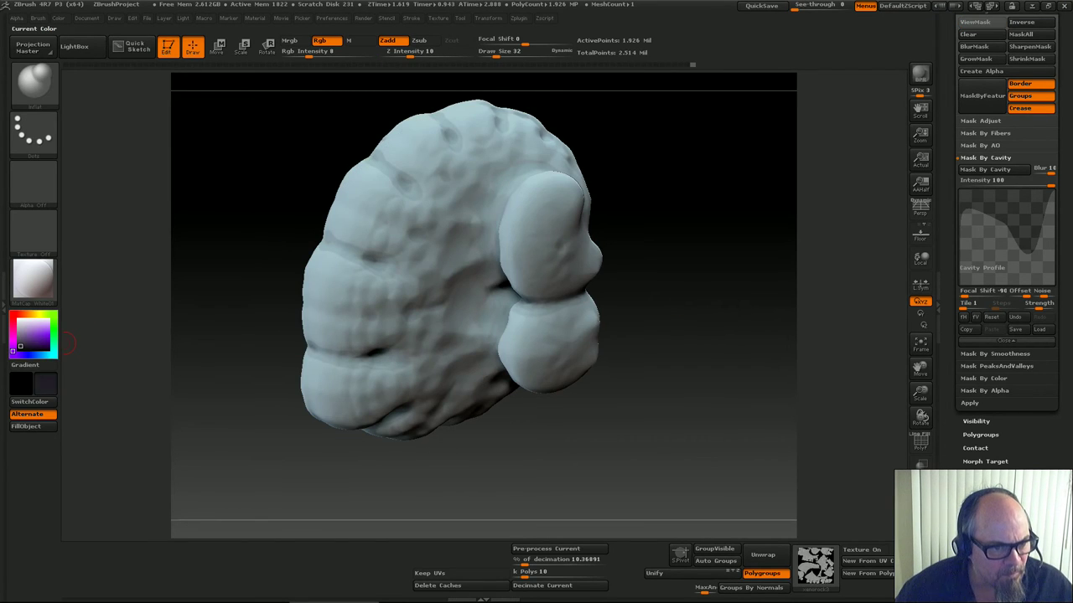
pyautogui.click(26, 324)
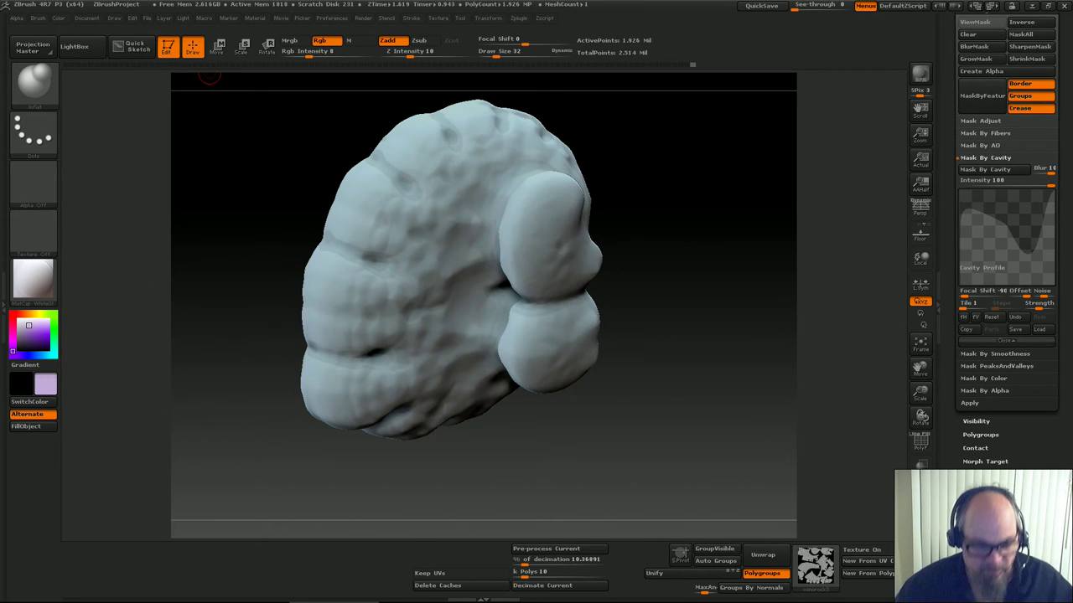
pyautogui.press('b')
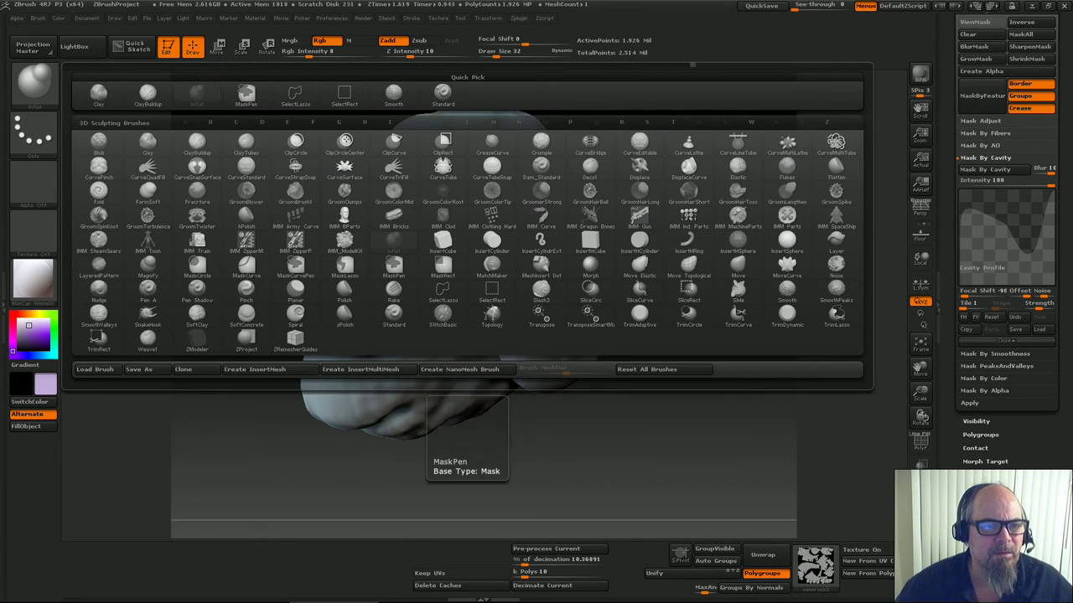
pyautogui.click(443, 92)
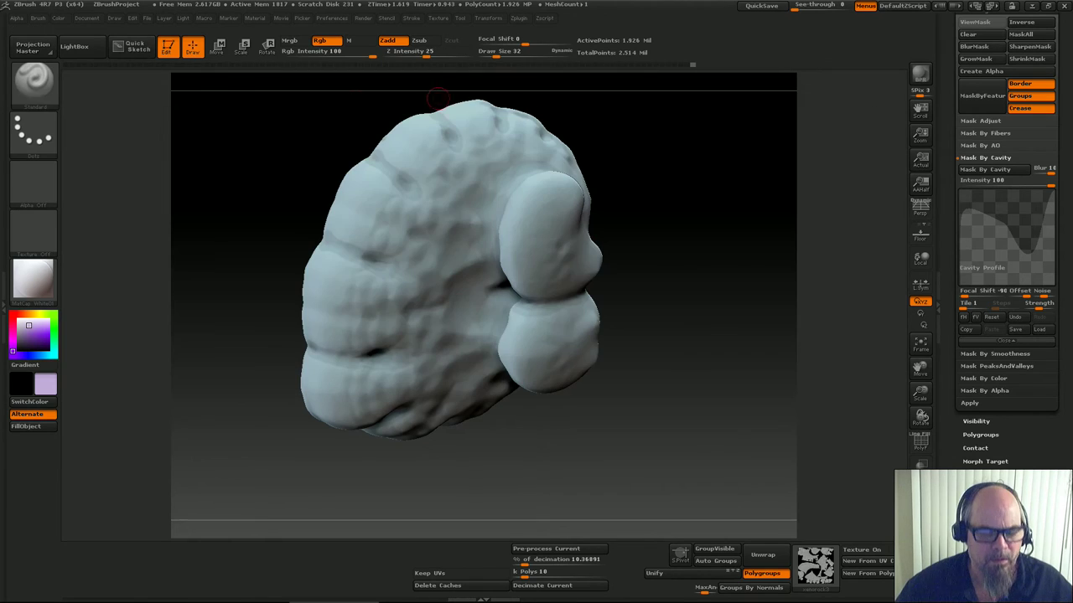
pyautogui.click(34, 134)
pyautogui.click(244, 144)
pyautogui.click(34, 180)
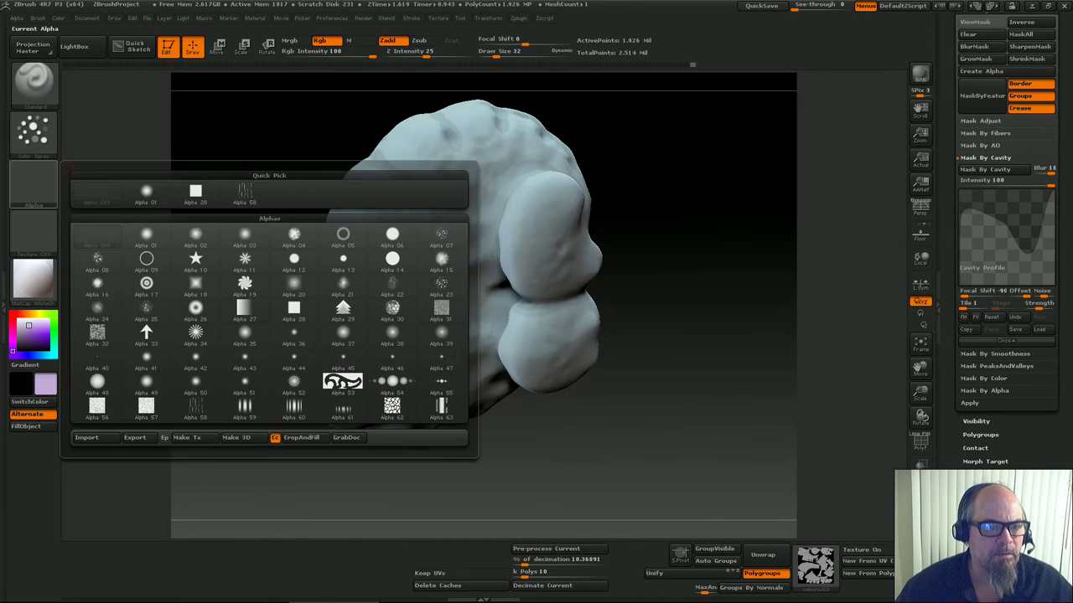
pyautogui.click(130, 222)
# Undo a test spray stroke on the shell, turn off Zadd and set the RGB intensity to 13
pyautogui.moveTo(380, 317)
pyautogui.mouseDown()
pyautogui.moveTo(429, 222)
pyautogui.moveTo(417, 182)
pyautogui.mouseUp()
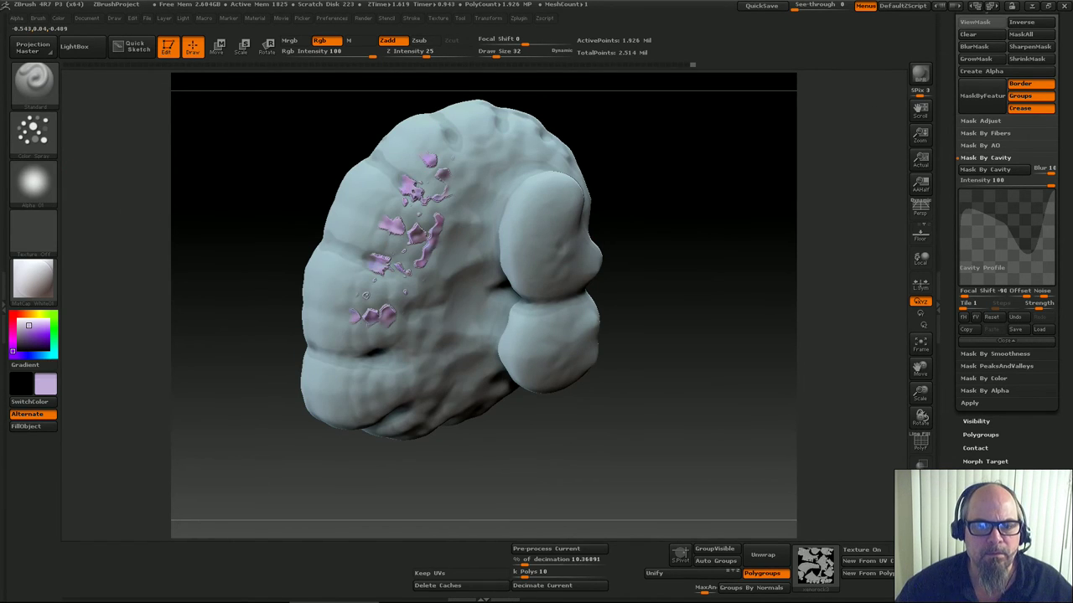
pyautogui.hotkey('ctrl', 'z')
pyautogui.click(391, 41)
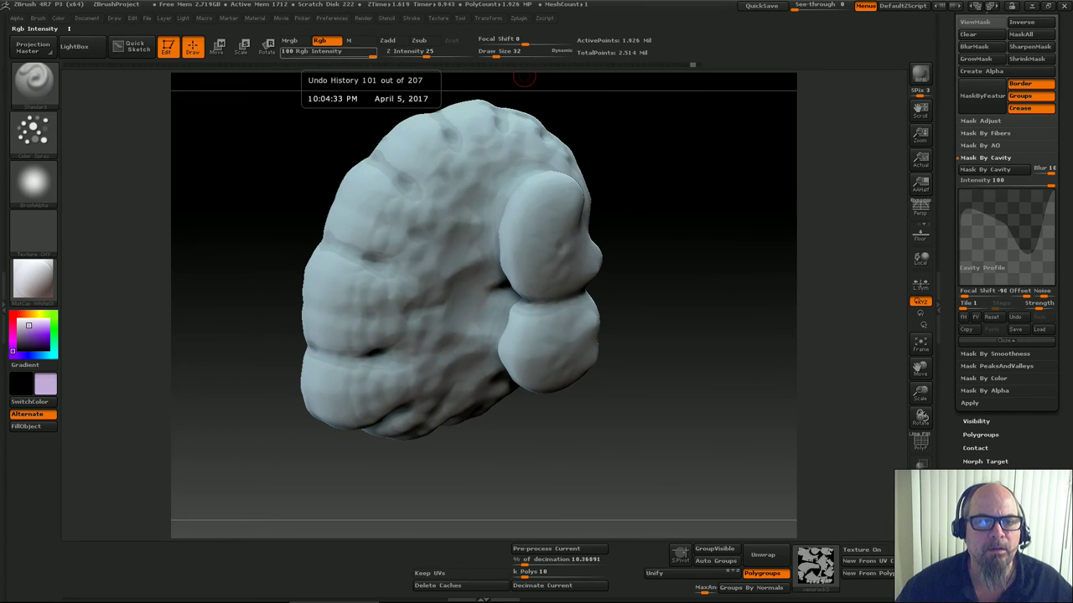
pyautogui.moveTo(371, 54); pyautogui.dragTo(316, 55)
pyautogui.press('Return')
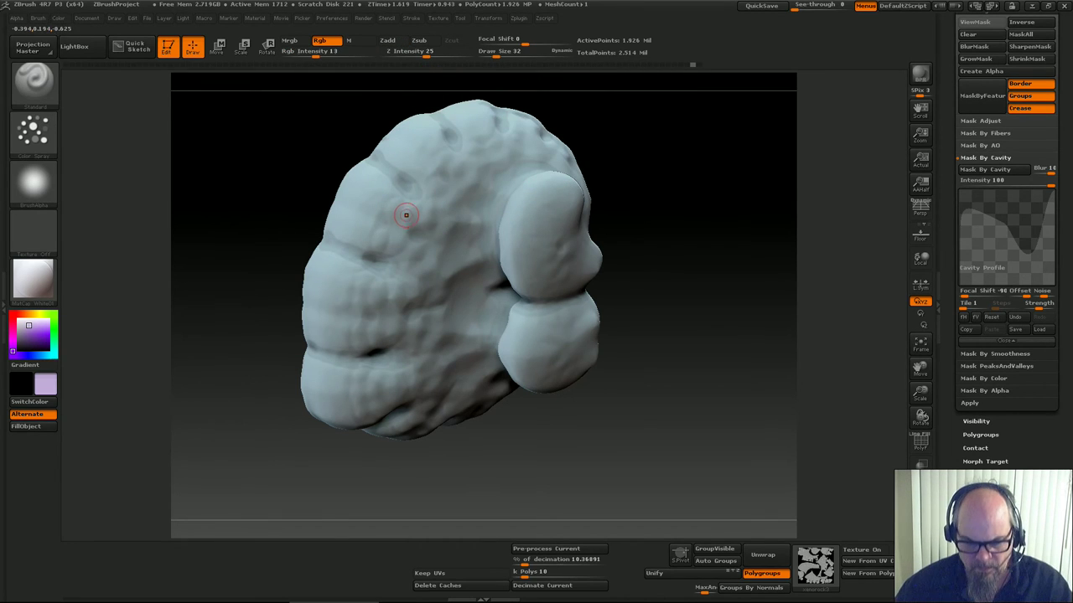
# Enlarge the brush to size 92 and try spraying light purple over the outer creases, undoing the stroke
pyautogui.press(']')
pyautogui.press(']')
pyautogui.moveTo(368, 256); pyautogui.dragTo(392, 146)
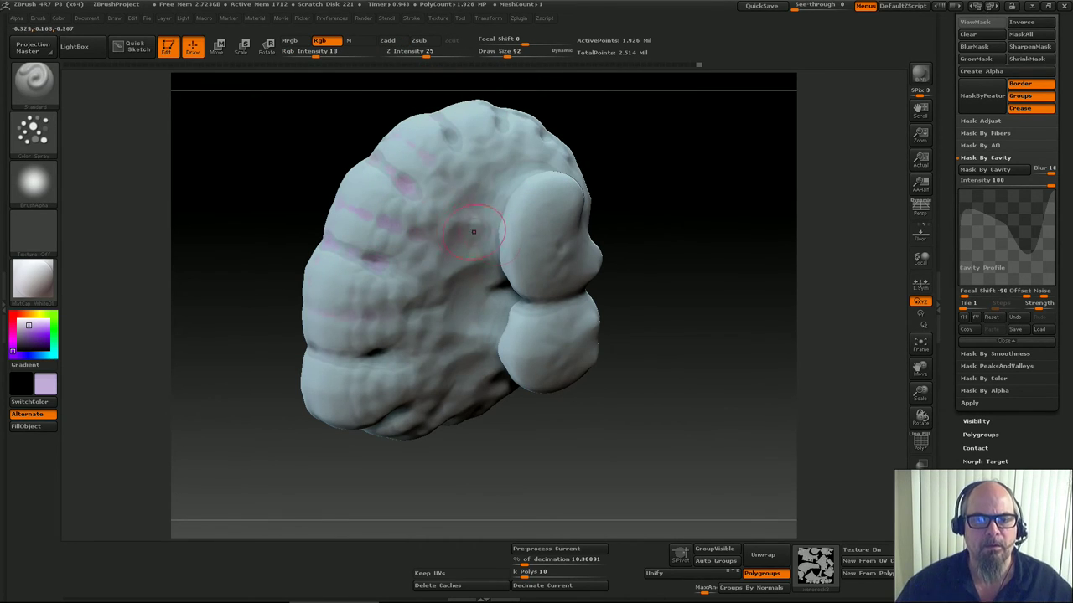
pyautogui.hotkey('ctrl', 'z')
# Pick a deeper purple and spray it over the creases along the shell's scalloped outer edge
pyautogui.moveTo(36, 337); pyautogui.dragTo(29, 336)
pyautogui.moveTo(360, 249)
pyautogui.mouseDown()
pyautogui.moveTo(394, 189)
pyautogui.moveTo(347, 409)
pyautogui.mouseUp()
pyautogui.hotkey('ctrl', 'z')
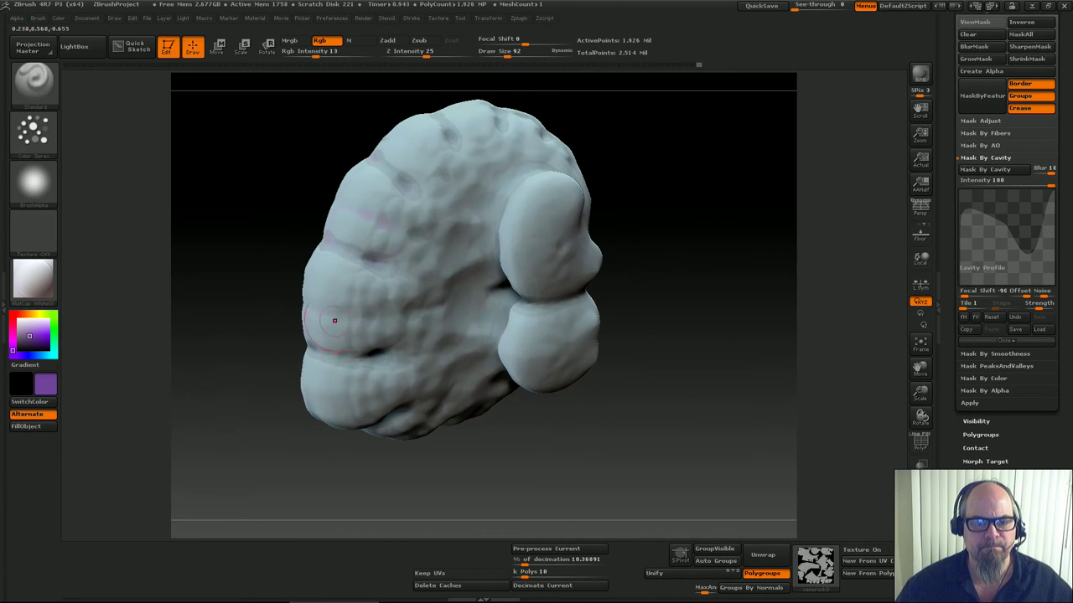
pyautogui.moveTo(336, 321); pyautogui.dragTo(364, 377)
pyautogui.moveTo(449, 144); pyautogui.dragTo(323, 309)
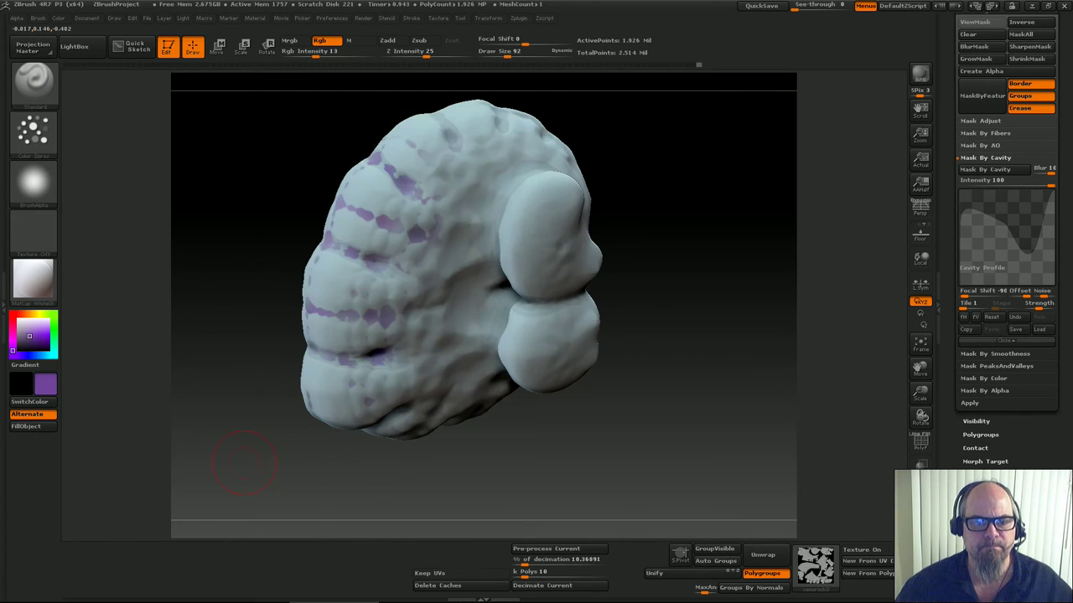
# Spray the deeper purple into the creases on the shell's side and near its two rounded lobes
pyautogui.moveTo(188, 356); pyautogui.dragTo(277, 370)
pyautogui.moveTo(536, 460); pyautogui.dragTo(541, 336)
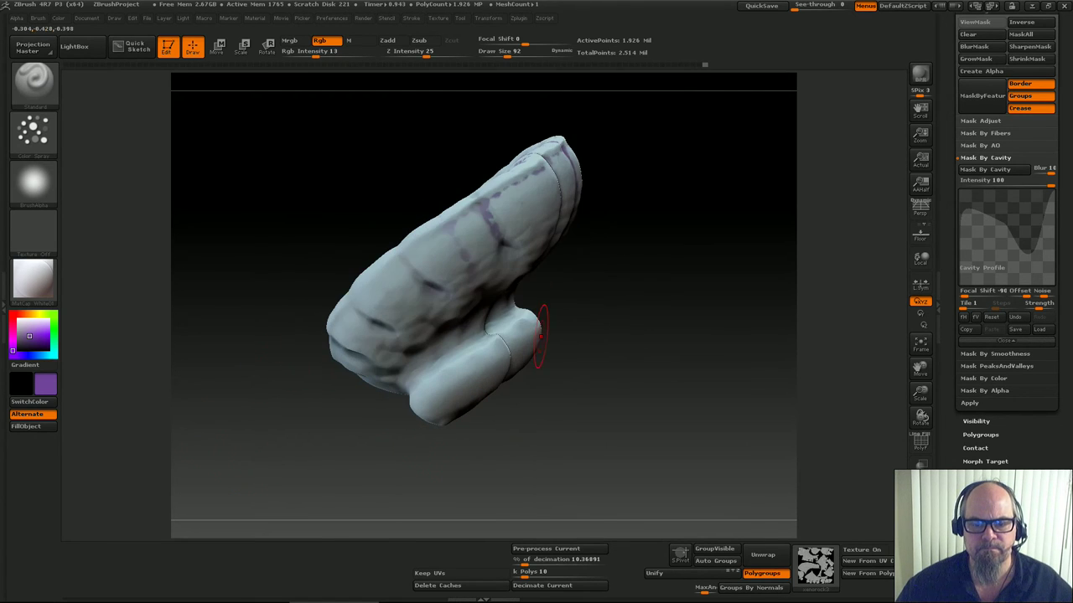
pyautogui.moveTo(484, 209); pyautogui.dragTo(376, 326)
pyautogui.moveTo(520, 250); pyautogui.dragTo(388, 355)
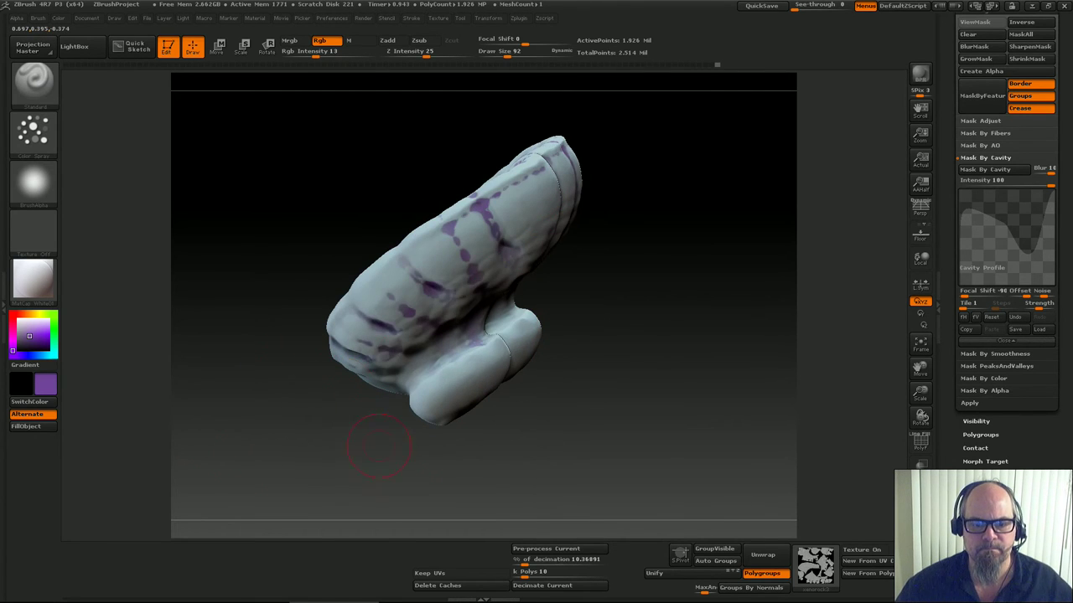
# Check the brush's auto masking settings and spray the deeper purple into the creases on the shell's outer side
pyautogui.moveTo(310, 411); pyautogui.dragTo(316, 325)
pyautogui.click(38, 17)
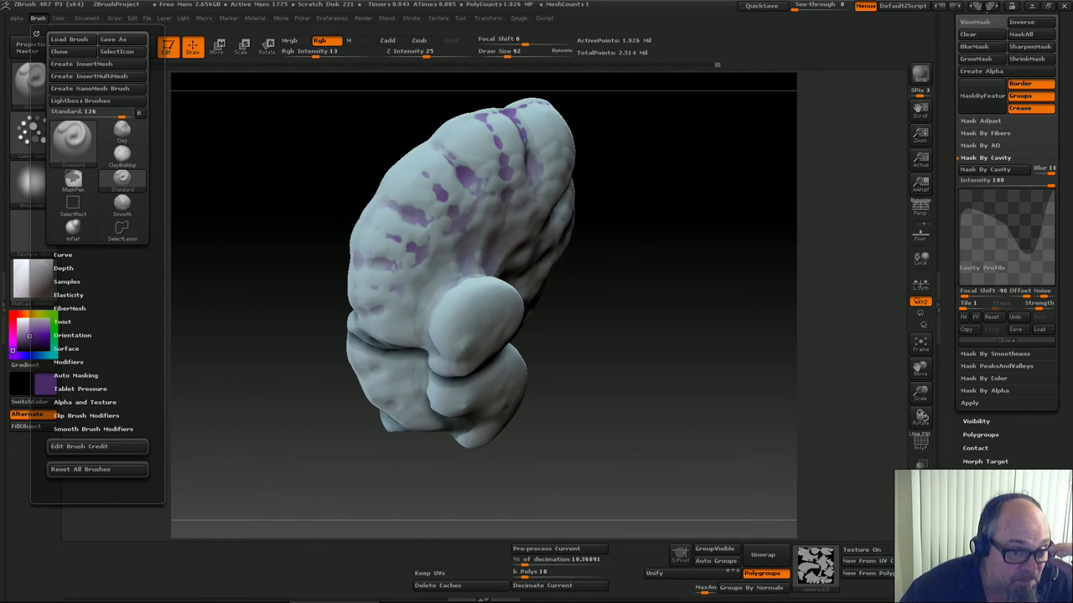
pyautogui.click(76, 376)
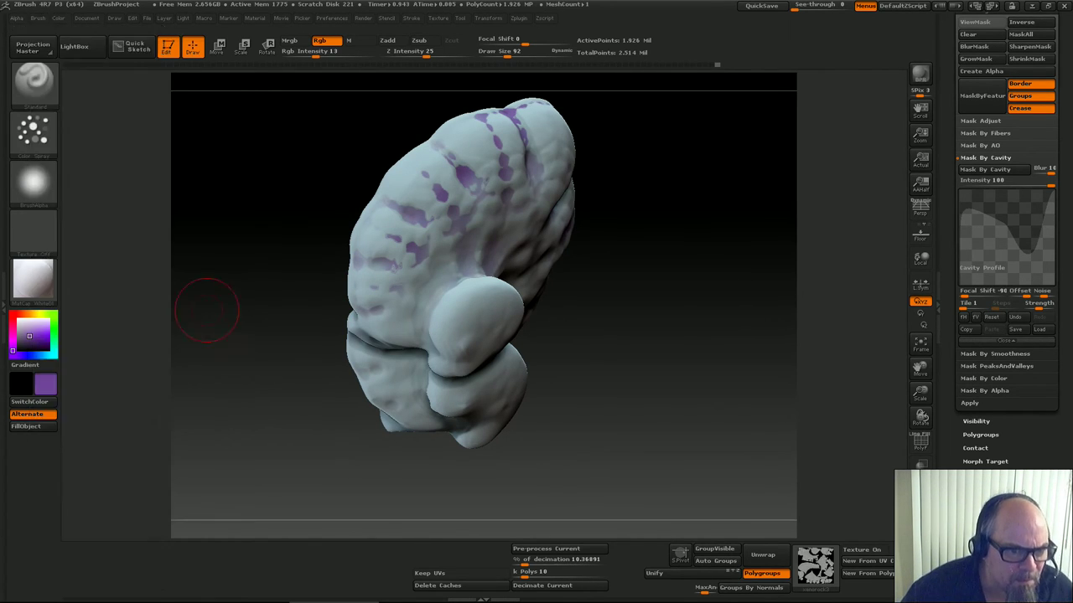
pyautogui.moveTo(405, 490)
pyautogui.mouseDown()
pyautogui.moveTo(368, 419)
pyautogui.moveTo(373, 402)
pyautogui.mouseUp()
pyautogui.moveTo(408, 331); pyautogui.dragTo(423, 427)
pyautogui.moveTo(411, 494); pyautogui.dragTo(387, 391)
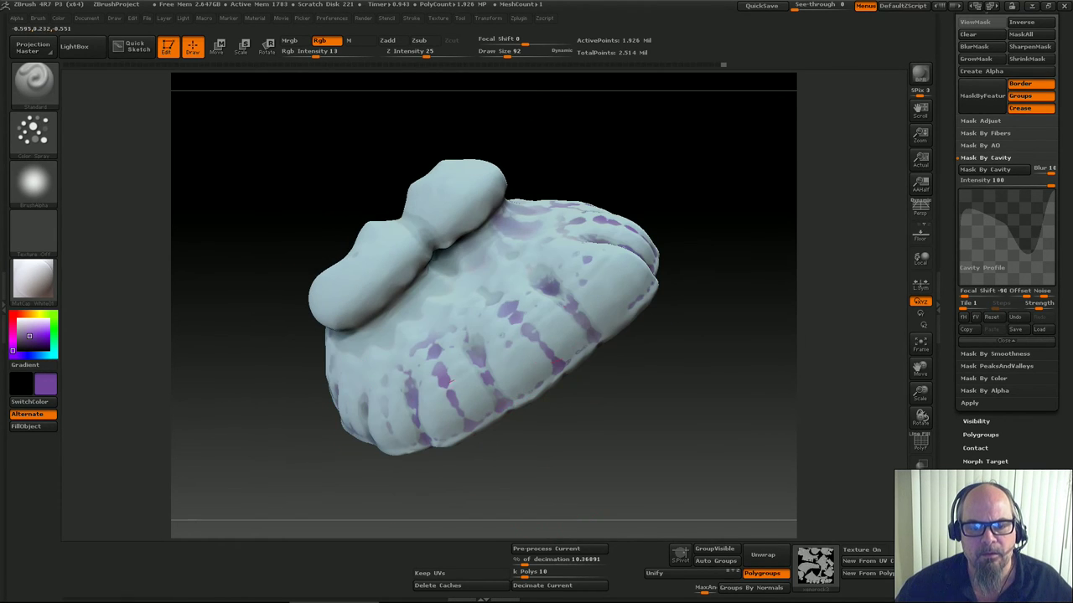
# Pick a darker, bluer purple and spray it over the two rounded lobes and the recess beside them
pyautogui.moveTo(30, 337); pyautogui.dragTo(29, 343)
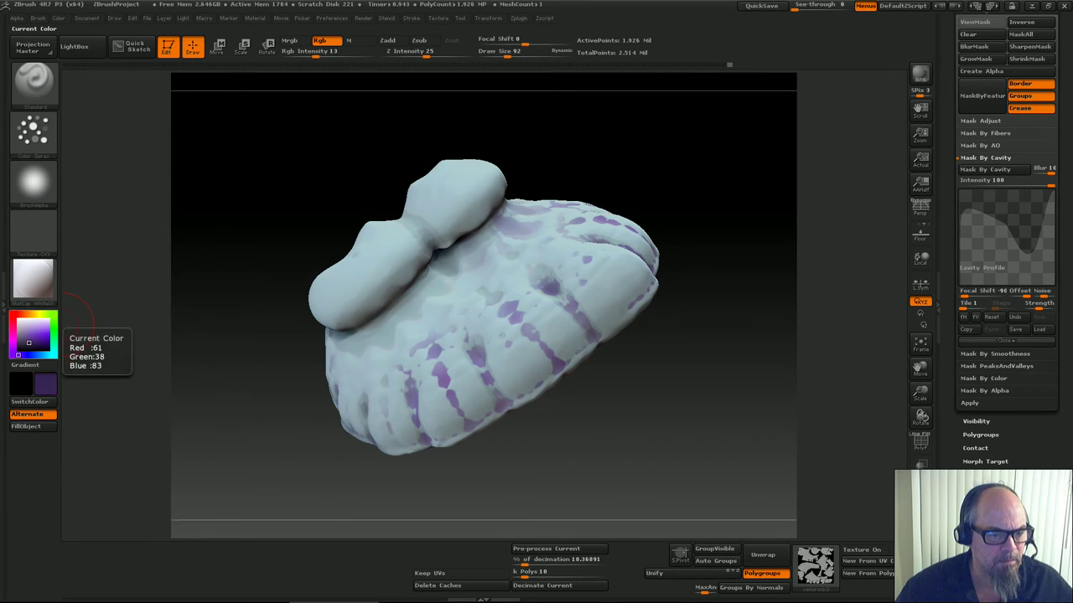
pyautogui.click(20, 356)
pyautogui.moveTo(264, 281); pyautogui.dragTo(242, 318)
pyautogui.moveTo(364, 272)
pyautogui.mouseDown()
pyautogui.moveTo(384, 233)
pyautogui.moveTo(428, 238)
pyautogui.mouseUp()
pyautogui.moveTo(481, 275); pyautogui.dragTo(413, 369)
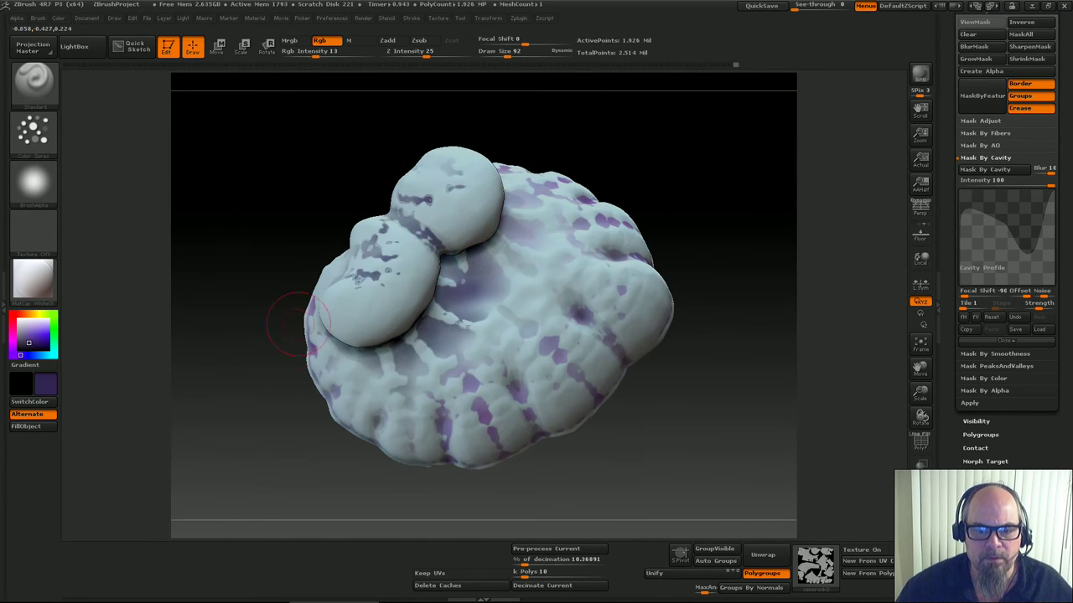
# Spray the darker purple into the recesses and creases between the lobes and the shell's scalloped ridges
pyautogui.moveTo(293, 324); pyautogui.dragTo(317, 360)
pyautogui.moveTo(370, 305)
pyautogui.mouseDown()
pyautogui.moveTo(454, 137)
pyautogui.moveTo(509, 327)
pyautogui.moveTo(477, 377)
pyautogui.mouseUp()
pyautogui.moveTo(595, 419); pyautogui.dragTo(599, 502)
pyautogui.moveTo(561, 365); pyautogui.dragTo(553, 285)
pyautogui.moveTo(374, 255); pyautogui.dragTo(409, 280)
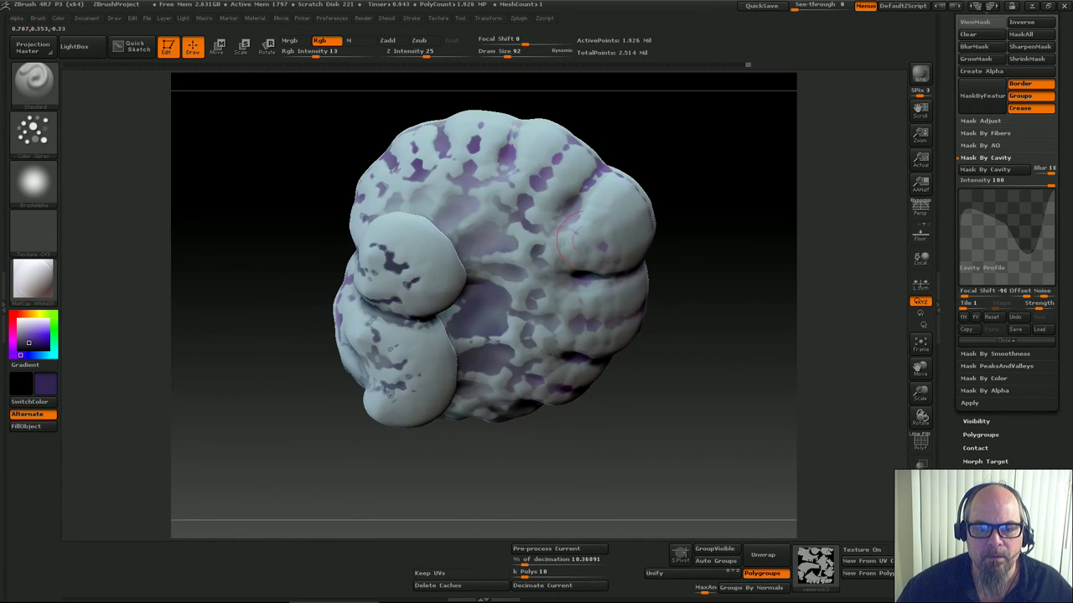
# Spray the darker purple into the remaining outer folds and the pockets between the curled teeth inside the shell
pyautogui.moveTo(586, 348); pyautogui.dragTo(593, 369)
pyautogui.moveTo(394, 388); pyautogui.dragTo(366, 372)
pyautogui.moveTo(689, 293)
pyautogui.mouseDown()
pyautogui.moveTo(687, 385)
pyautogui.moveTo(670, 444)
pyautogui.mouseUp()
pyautogui.moveTo(426, 337)
pyautogui.mouseDown()
pyautogui.moveTo(412, 316)
pyautogui.moveTo(419, 309)
pyautogui.mouseUp()
pyautogui.moveTo(473, 224)
pyautogui.mouseDown()
pyautogui.moveTo(446, 213)
pyautogui.moveTo(446, 171)
pyautogui.mouseUp()
pyautogui.moveTo(725, 275)
pyautogui.mouseDown()
pyautogui.moveTo(724, 257)
pyautogui.moveTo(669, 253)
pyautogui.moveTo(712, 199)
pyautogui.moveTo(680, 229)
pyautogui.mouseUp()
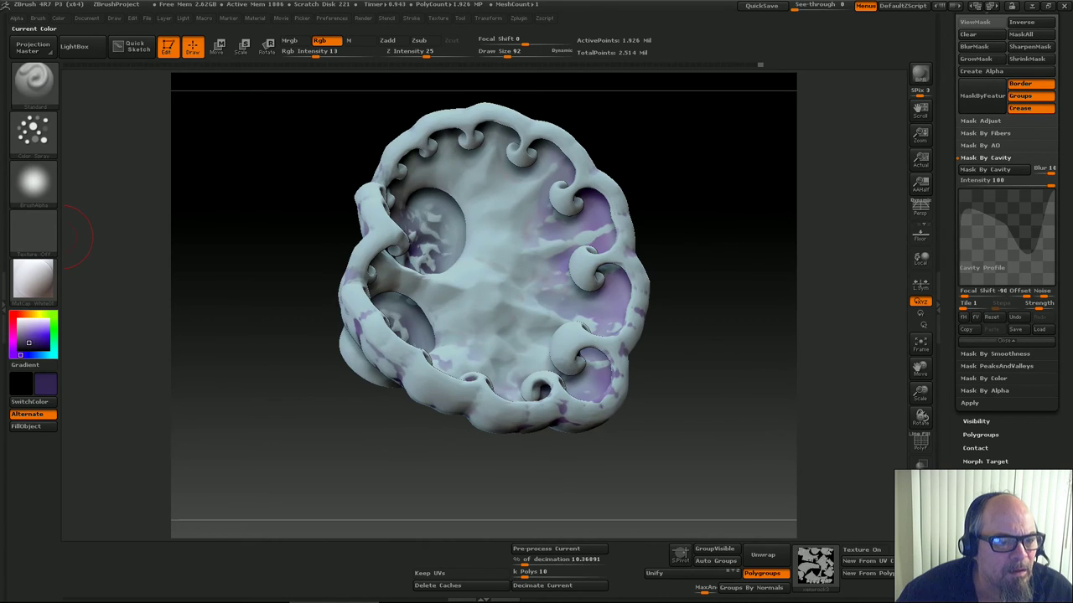
# Try spraying dark gray over the shell's inner surface with the mask display toggled, undoing the strokes
pyautogui.click(23, 315)
pyautogui.moveTo(29, 342); pyautogui.dragTo(18, 344)
pyautogui.moveTo(492, 252)
pyautogui.mouseDown()
pyautogui.moveTo(542, 264)
pyautogui.moveTo(538, 232)
pyautogui.mouseUp()
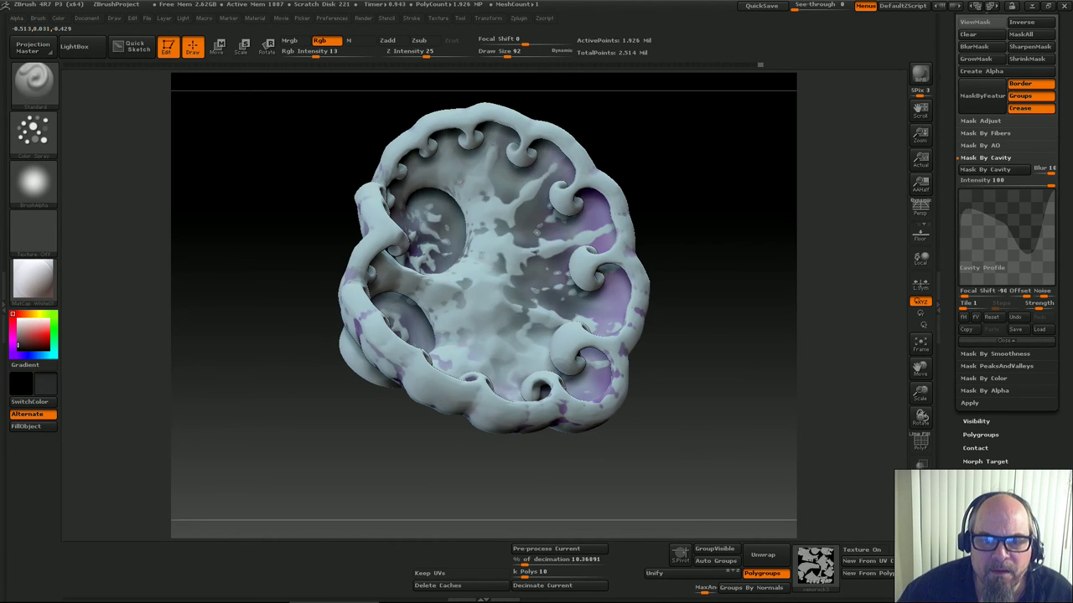
pyautogui.moveTo(513, 312); pyautogui.dragTo(435, 330)
pyautogui.hotkey('ctrl', 'z')
pyautogui.hotkey('ctrl', 'h')
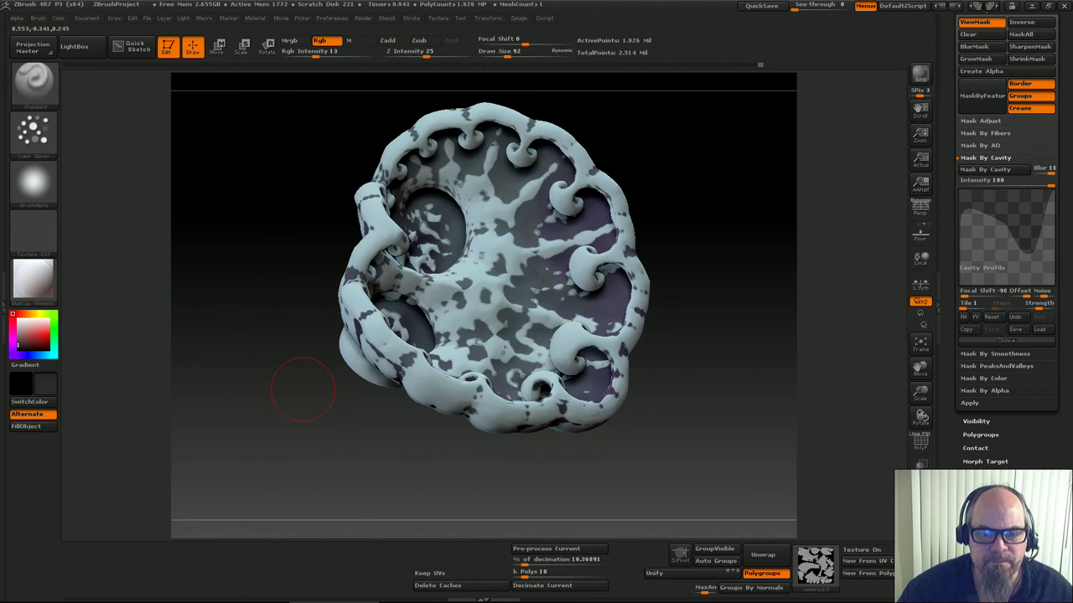
pyautogui.hotkey('ctrl', 'h')
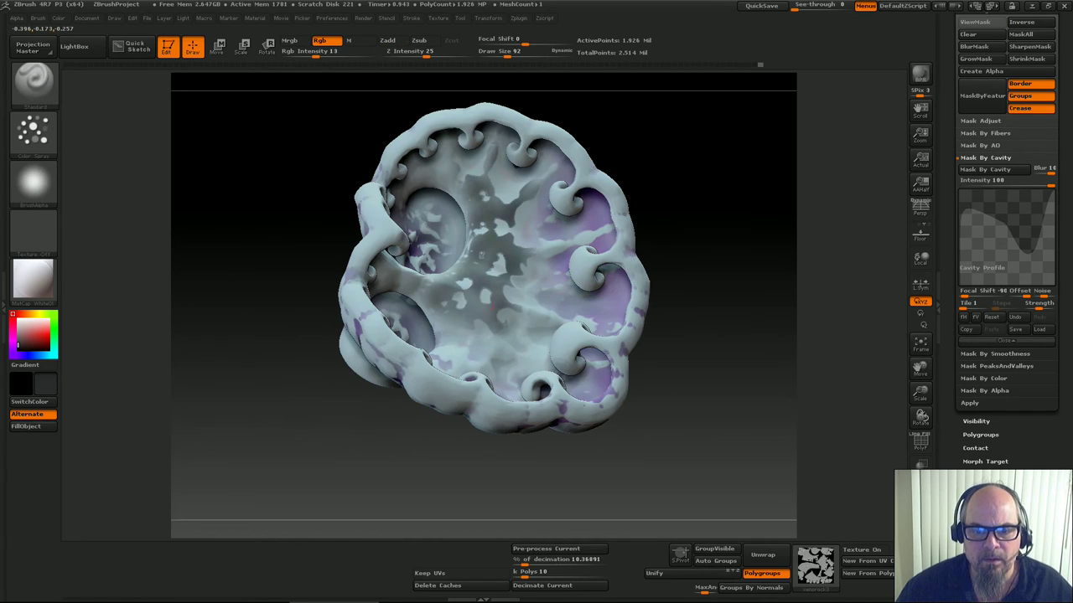
pyautogui.hotkey('ctrl', 'z')
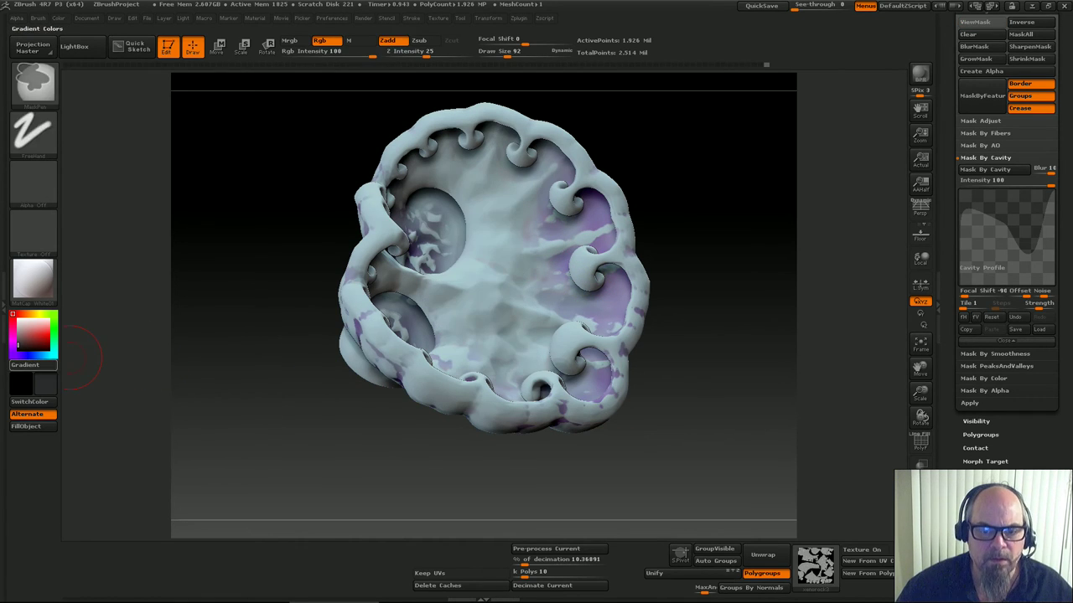
# Pick a light tan and try spraying it across the shell's inner surface, undoing the stroke
pyautogui.moveTo(25, 335)
pyautogui.mouseDown()
pyautogui.moveTo(30, 314)
pyautogui.moveTo(28, 327)
pyautogui.mouseUp()
pyautogui.moveTo(503, 196)
pyautogui.mouseDown()
pyautogui.moveTo(489, 275)
pyautogui.moveTo(540, 250)
pyautogui.moveTo(516, 228)
pyautogui.mouseUp()
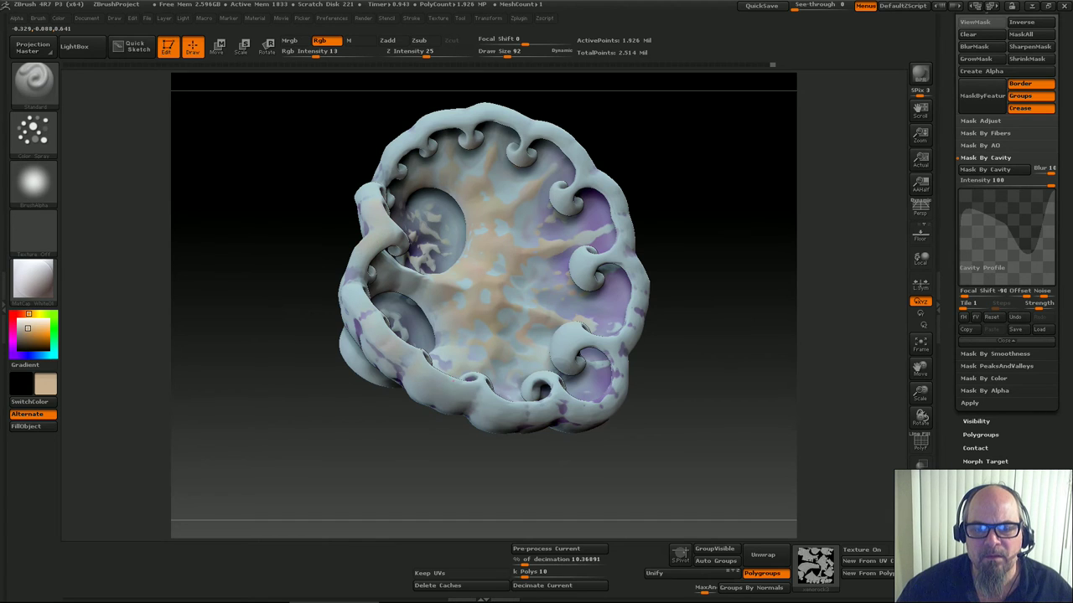
pyautogui.moveTo(683, 390)
pyautogui.mouseDown()
pyautogui.moveTo(671, 410)
pyautogui.moveTo(628, 419)
pyautogui.moveTo(666, 411)
pyautogui.moveTo(532, 335)
pyautogui.mouseUp()
pyautogui.hotkey('ctrl', 'z')
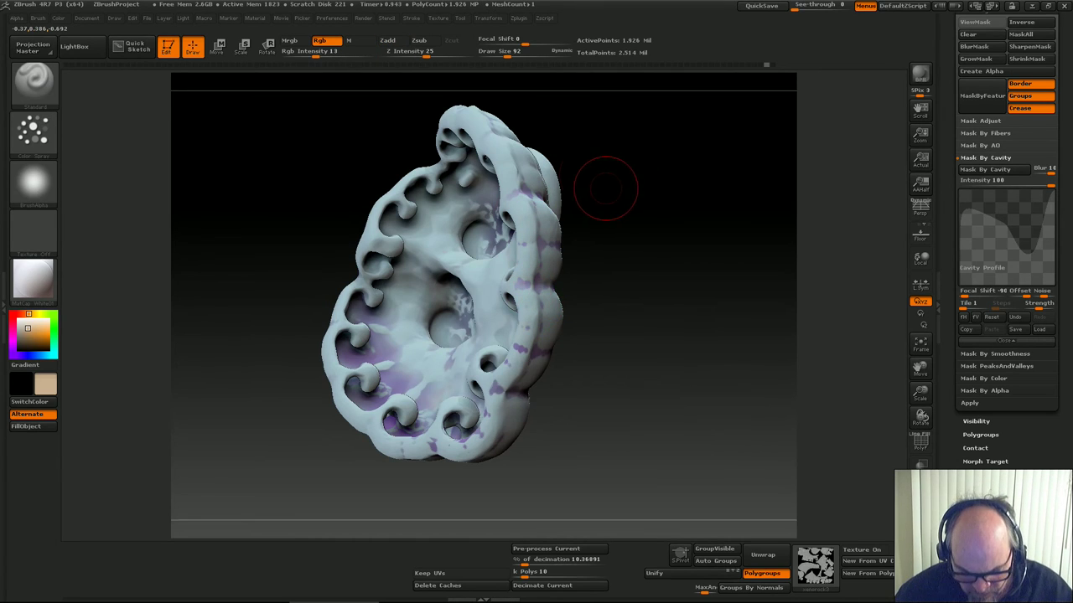
# Try spraying the light tan along the shell's outer scalloped rim with the large brush, undoing the strokes
pyautogui.moveTo(500, 149); pyautogui.dragTo(520, 206)
pyautogui.moveTo(591, 285)
pyautogui.mouseDown()
pyautogui.moveTo(540, 293)
pyautogui.moveTo(507, 277)
pyautogui.mouseUp()
pyautogui.moveTo(499, 166); pyautogui.dragTo(491, 222)
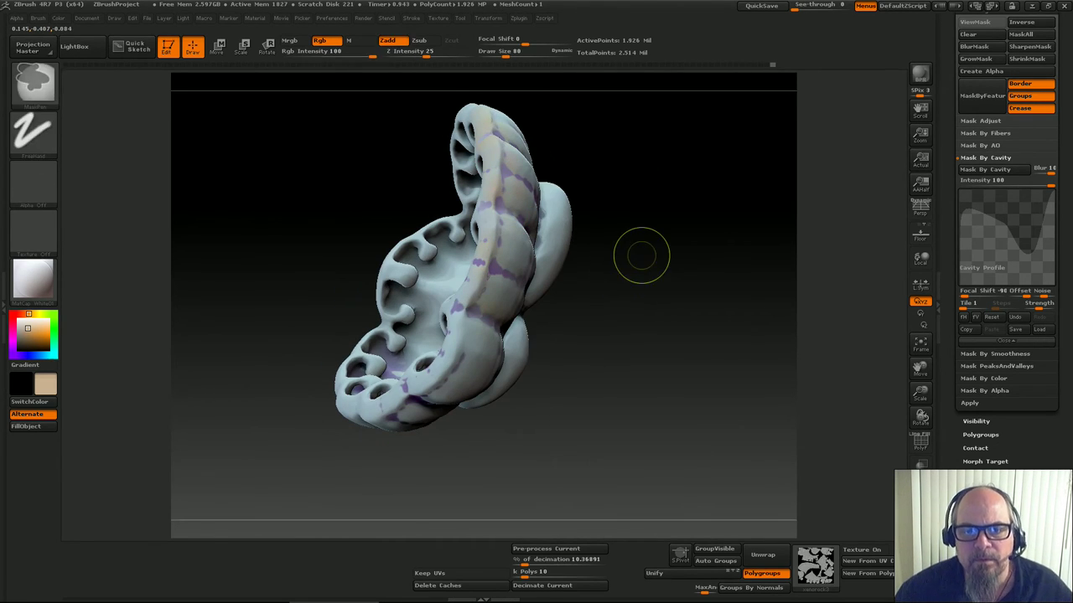
pyautogui.hotkey('ctrl', 'z')
pyautogui.hotkey('ctrl', 'z')
# Reduce the brush size to 36 and spray the light tan all along the shell's rim
pyautogui.press('[')
pyautogui.press('[')
pyautogui.press('[')
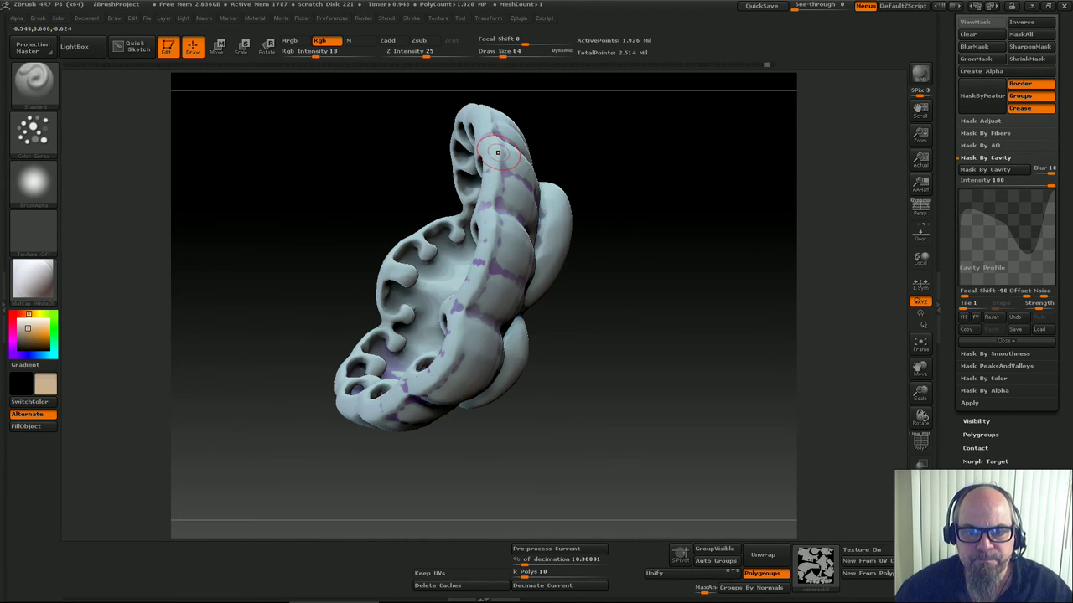
pyautogui.press('[')
pyautogui.press('[')
pyautogui.moveTo(491, 152); pyautogui.dragTo(558, 167, button='right')
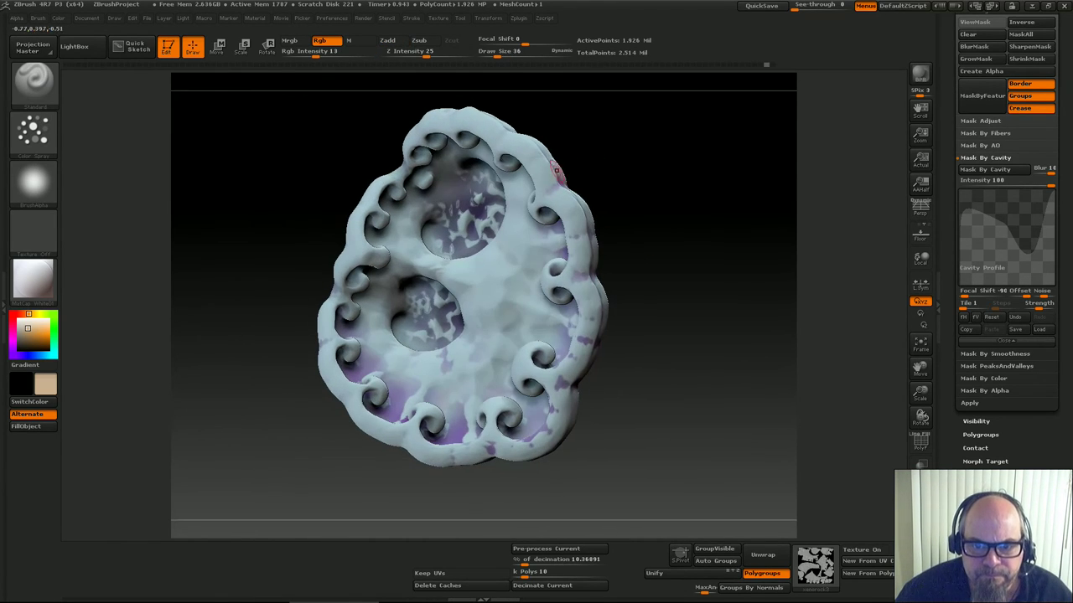
pyautogui.moveTo(546, 179); pyautogui.dragTo(580, 240)
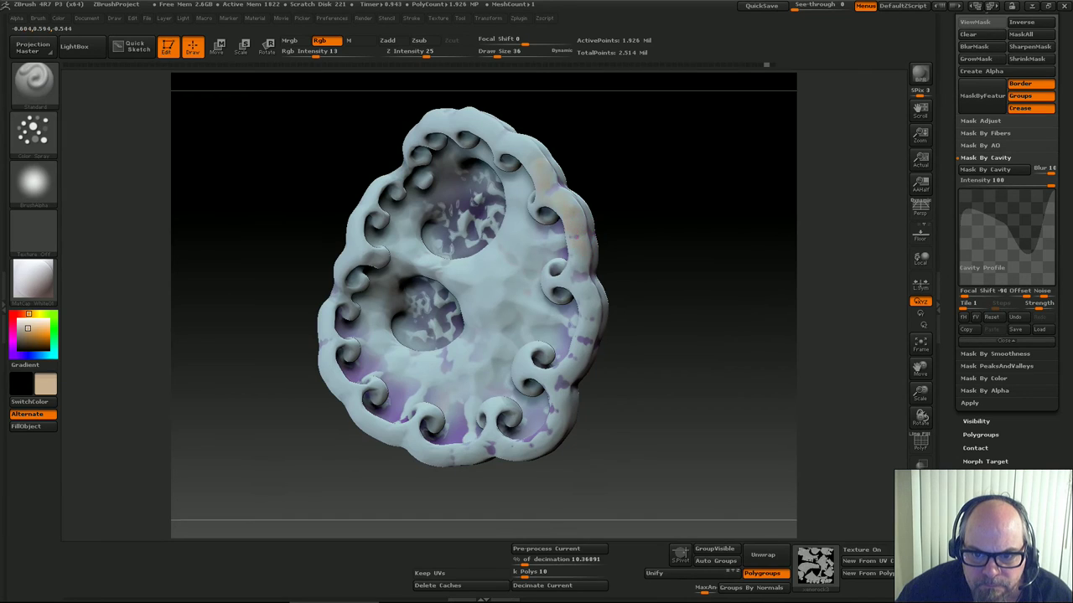
pyautogui.moveTo(593, 362)
pyautogui.mouseDown(button='right')
pyautogui.moveTo(578, 359)
pyautogui.moveTo(605, 345)
pyautogui.mouseUp(button='right')
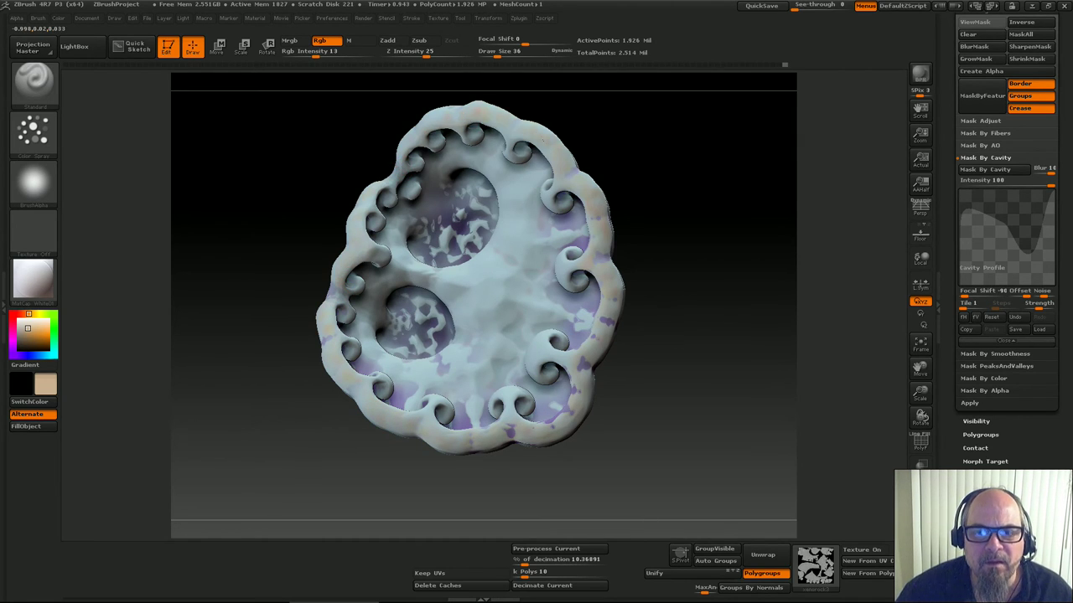
# Spray the light tan onto the rounded ends of the curled teeth inside the shell
pyautogui.moveTo(600, 271); pyautogui.dragTo(674, 252, button='right')
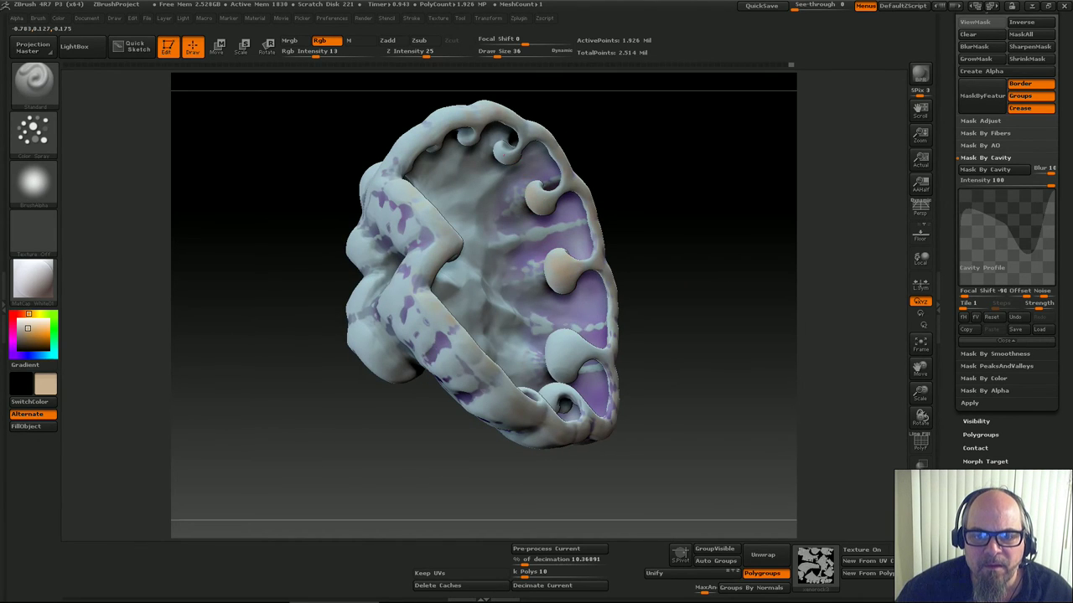
pyautogui.moveTo(605, 197); pyautogui.dragTo(577, 353)
pyautogui.moveTo(551, 338); pyautogui.dragTo(609, 366, button='right')
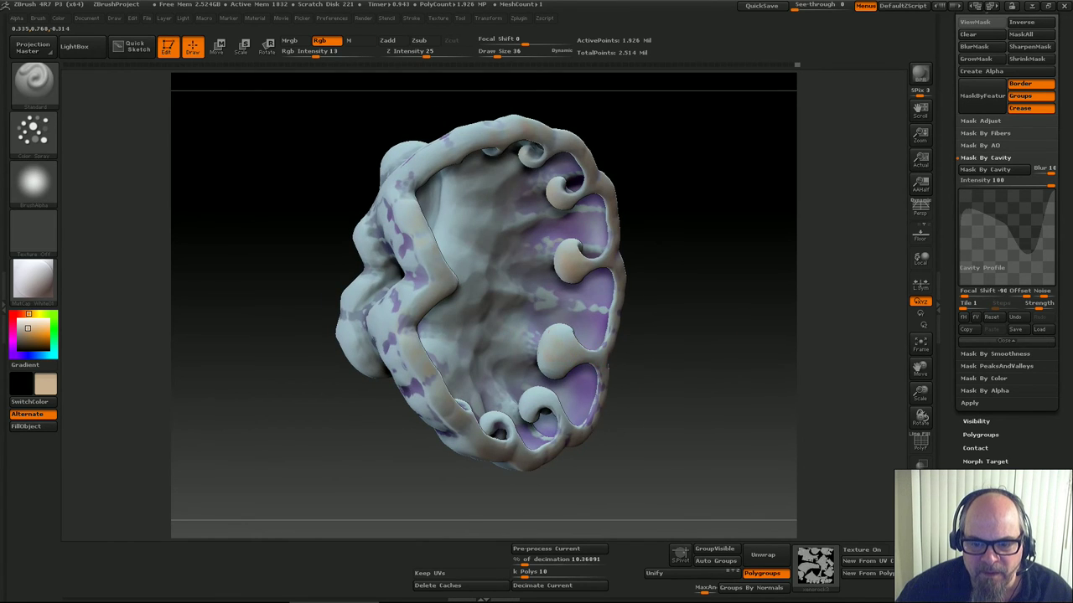
pyautogui.moveTo(607, 366); pyautogui.dragTo(651, 386)
pyautogui.moveTo(727, 373); pyautogui.dragTo(570, 395)
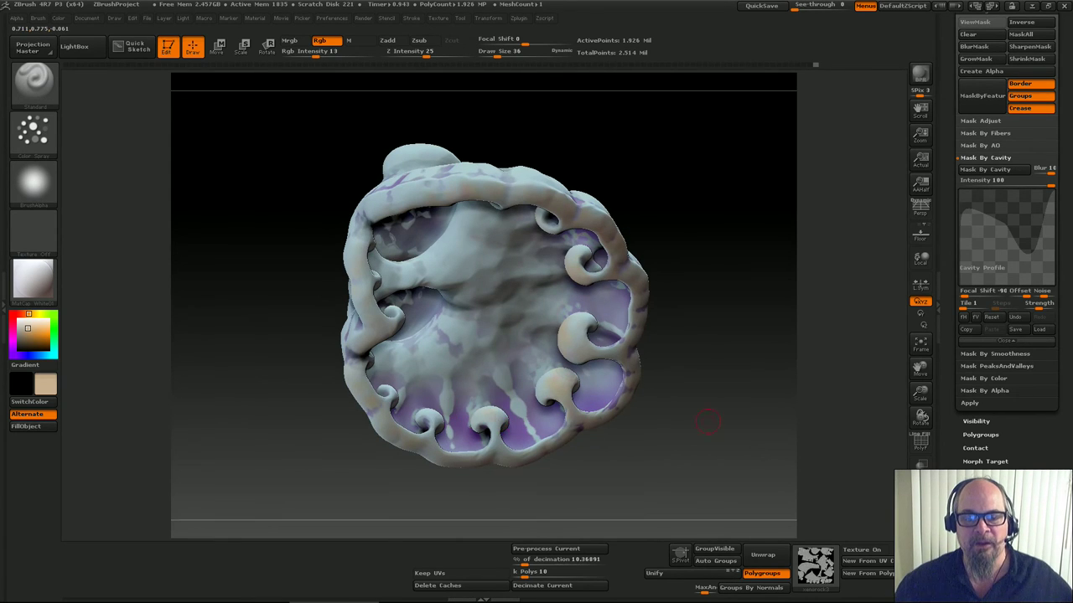
pyautogui.moveTo(707, 421); pyautogui.dragTo(490, 390)
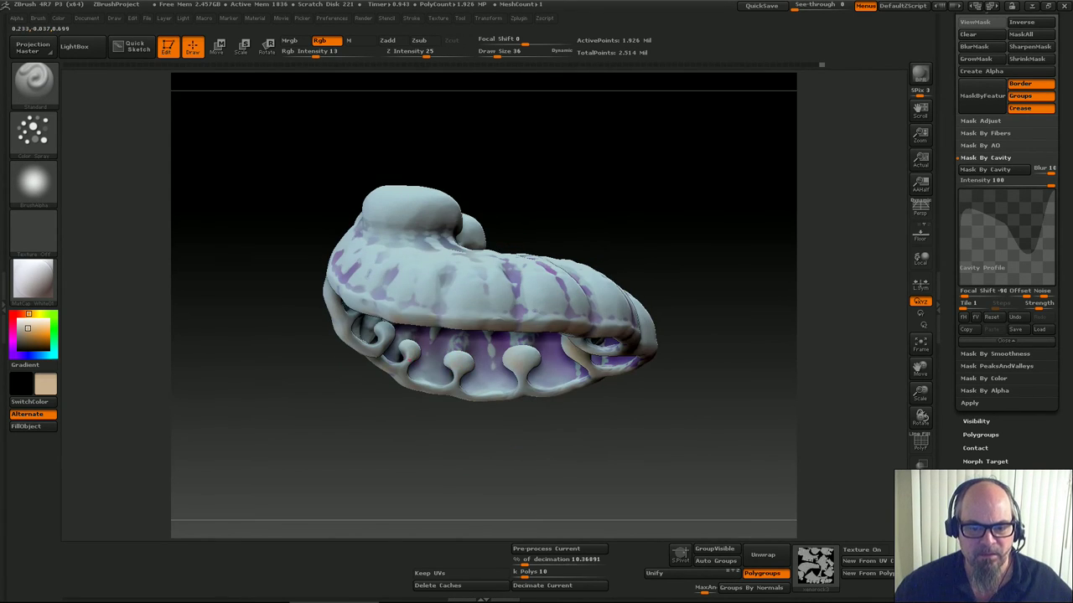
# Pick a darker tan-brown, enlarge the brush to 64 and try spraying one rounded lobe, undoing the test strokes
pyautogui.moveTo(622, 242); pyautogui.dragTo(594, 362)
pyautogui.moveTo(414, 281)
pyautogui.mouseDown()
pyautogui.moveTo(390, 285)
pyautogui.moveTo(405, 281)
pyautogui.mouseUp()
pyautogui.moveTo(27, 345); pyautogui.dragTo(29, 337)
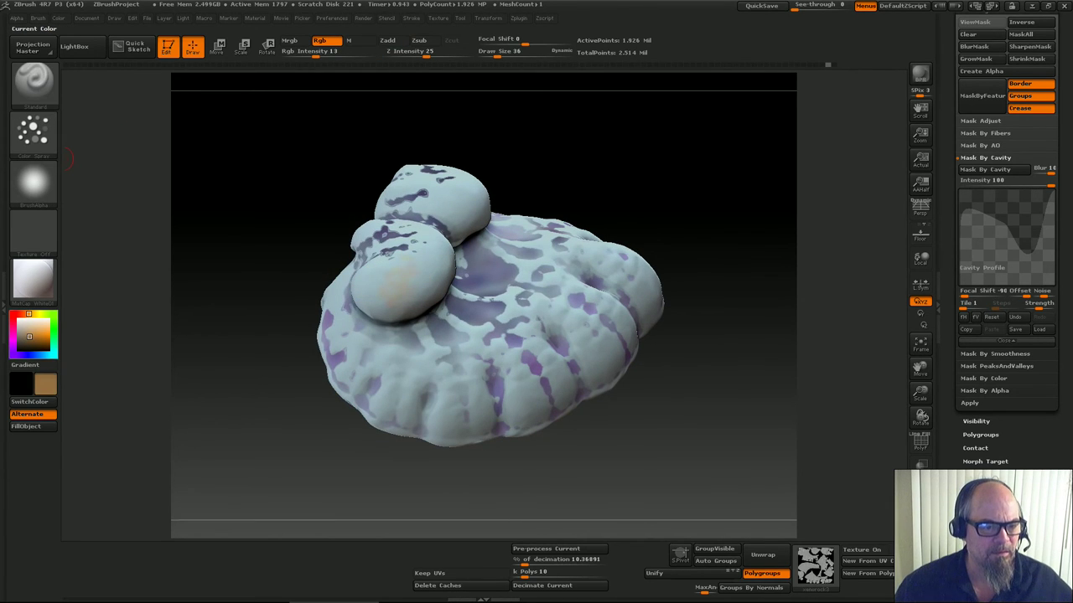
pyautogui.press(']')
pyautogui.press(']')
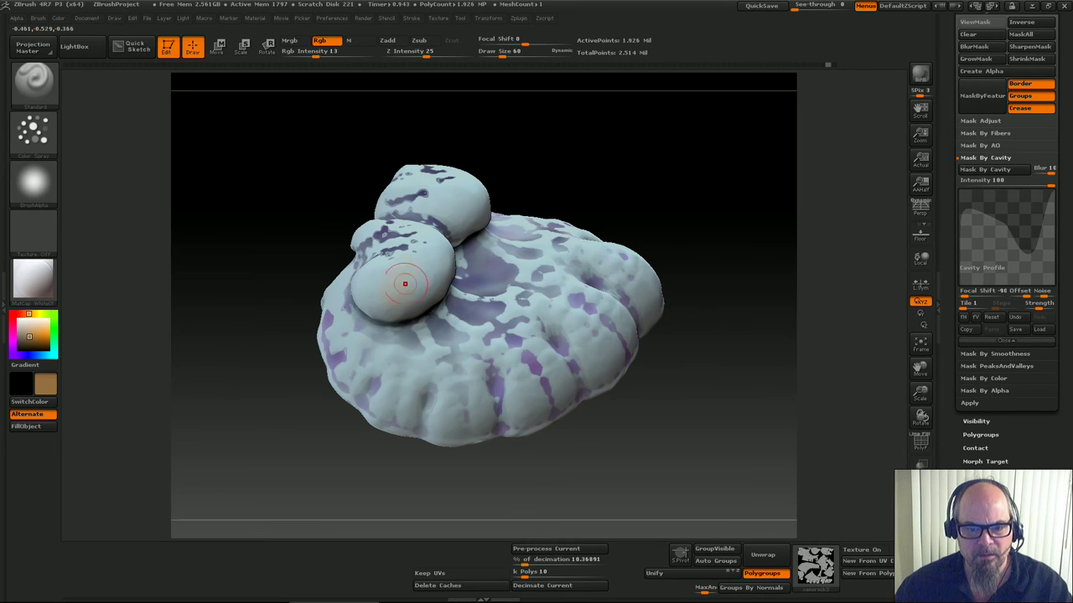
pyautogui.moveTo(407, 284)
pyautogui.mouseDown()
pyautogui.moveTo(387, 284)
pyautogui.moveTo(423, 244)
pyautogui.mouseUp()
pyautogui.moveTo(589, 229); pyautogui.dragTo(585, 305)
pyautogui.hotkey('ctrl', 'z')
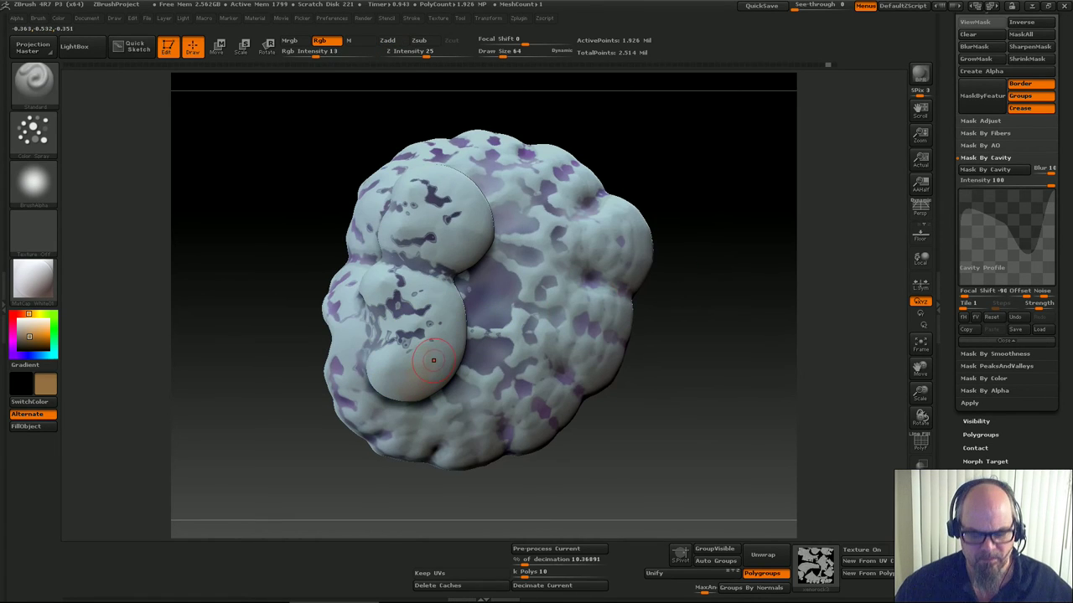
# Set the RGB intensity to 5 and build up the tan-brown over the first rounded lobe
pyautogui.click(310, 50)
pyautogui.write('5')
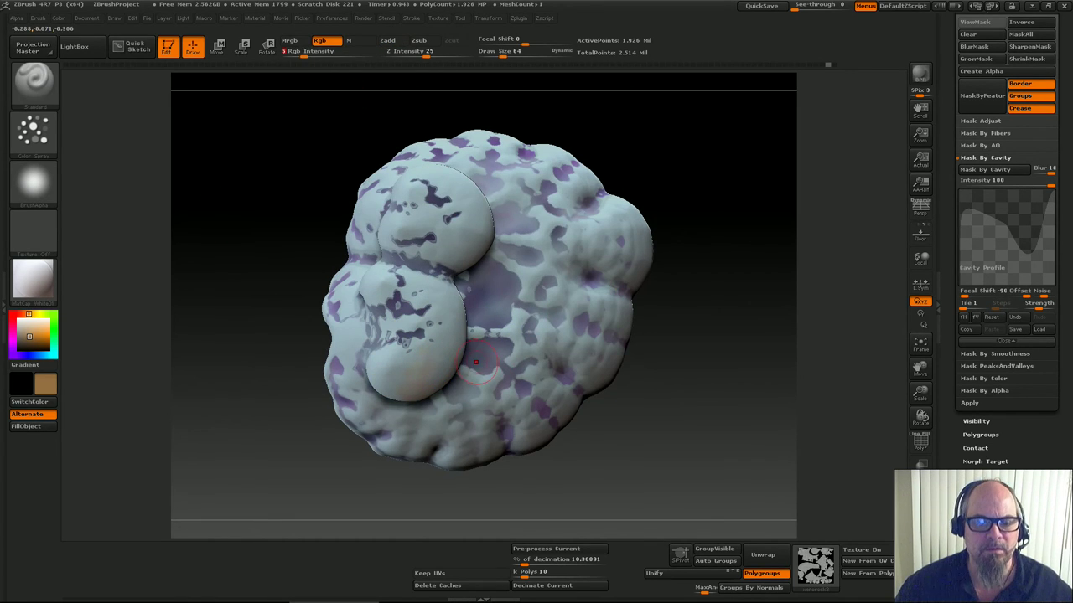
pyautogui.press('Return')
pyautogui.moveTo(444, 335)
pyautogui.mouseDown()
pyautogui.moveTo(423, 323)
pyautogui.moveTo(402, 377)
pyautogui.mouseUp()
pyautogui.moveTo(374, 292)
pyautogui.mouseDown()
pyautogui.moveTo(413, 295)
pyautogui.moveTo(387, 352)
pyautogui.moveTo(442, 294)
pyautogui.mouseUp()
pyautogui.moveTo(696, 294); pyautogui.dragTo(536, 297)
pyautogui.moveTo(386, 316)
pyautogui.mouseDown()
pyautogui.moveTo(381, 360)
pyautogui.moveTo(397, 307)
pyautogui.mouseUp()
pyautogui.moveTo(671, 335); pyautogui.dragTo(696, 276)
pyautogui.moveTo(311, 394); pyautogui.dragTo(325, 369)
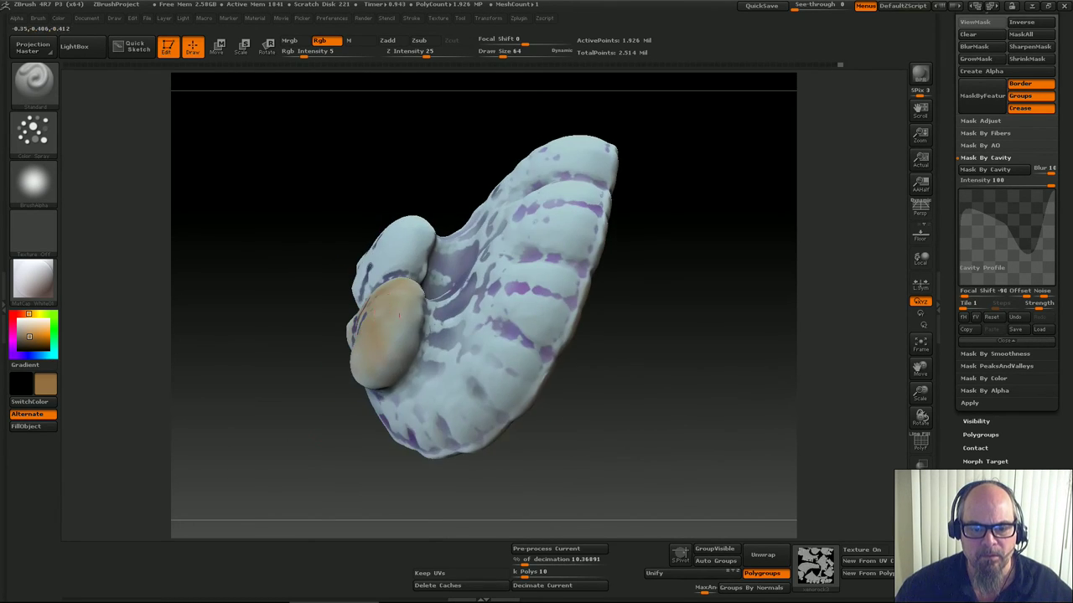
pyautogui.moveTo(299, 318); pyautogui.dragTo(370, 332)
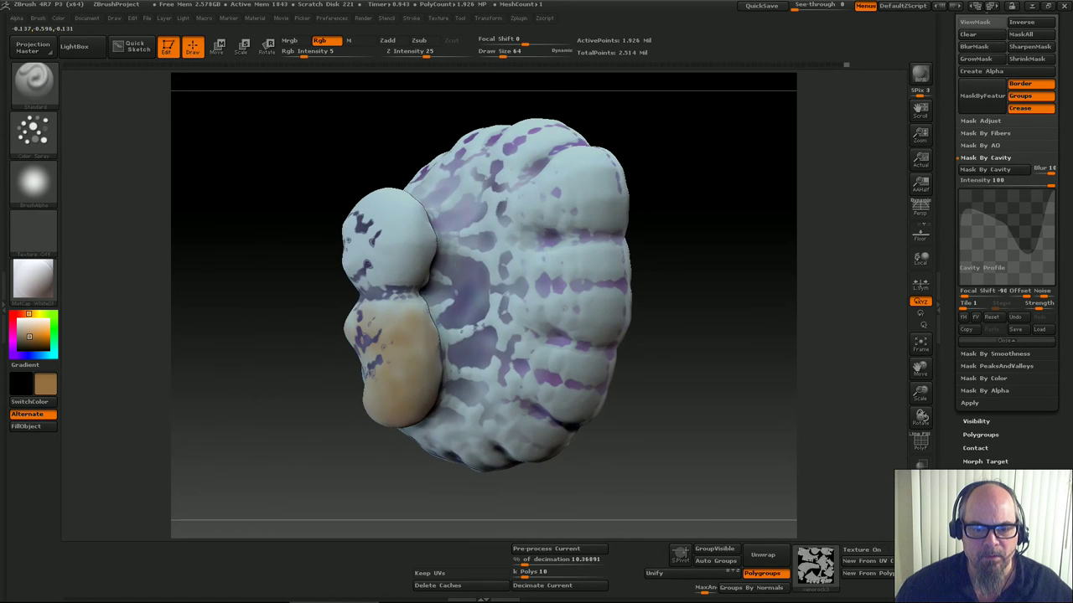
# Spray the tan-brown over the second rounded lobe and the raised bumps along both lobes
pyautogui.moveTo(268, 372); pyautogui.dragTo(325, 385)
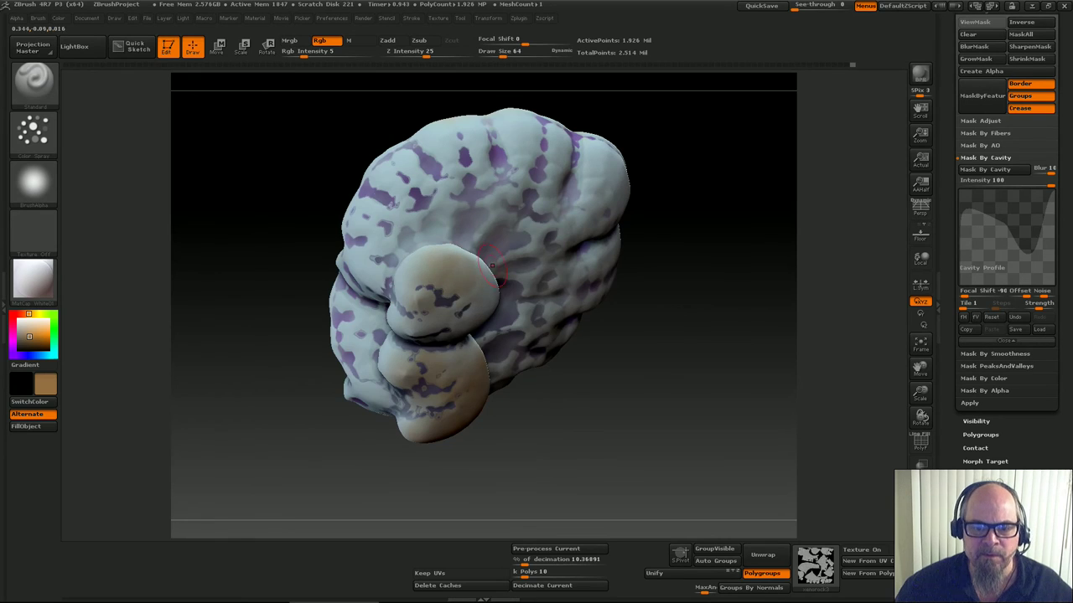
pyautogui.moveTo(469, 278); pyautogui.dragTo(428, 334)
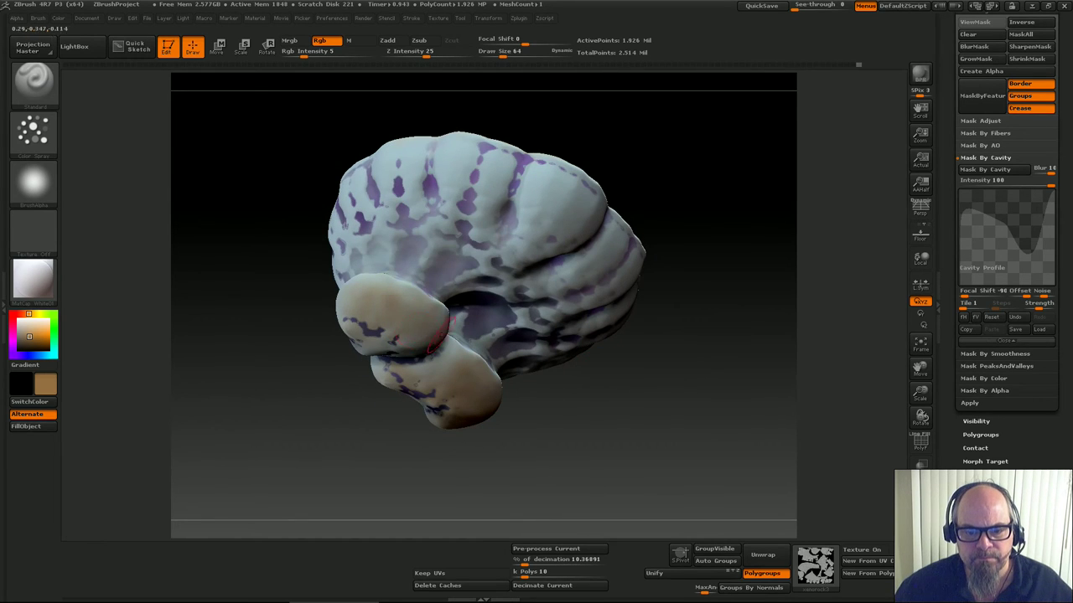
pyautogui.moveTo(521, 407); pyautogui.dragTo(584, 396)
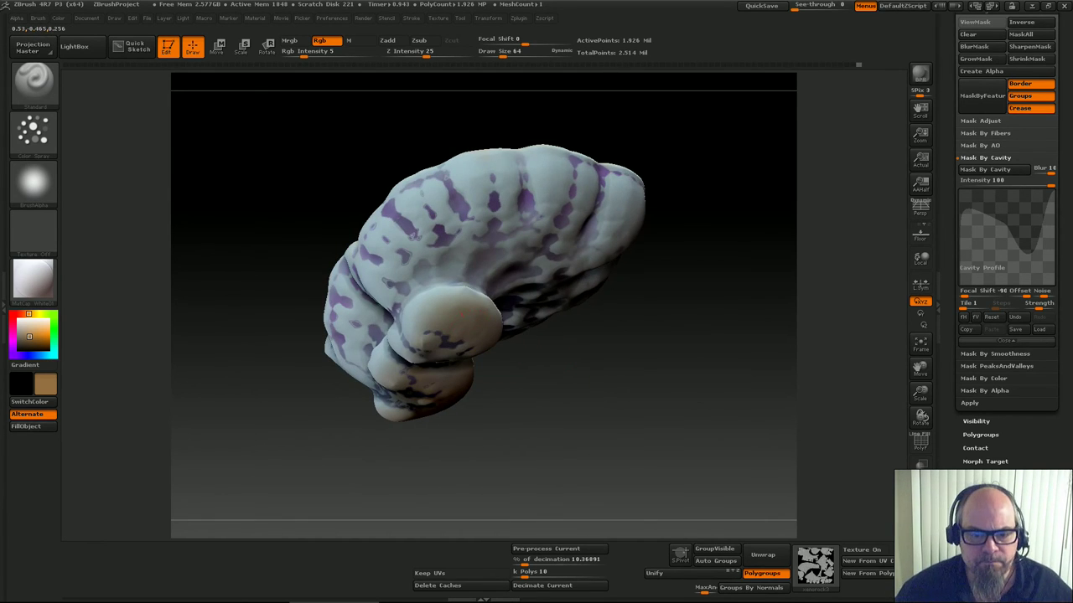
pyautogui.moveTo(506, 365); pyautogui.dragTo(569, 369)
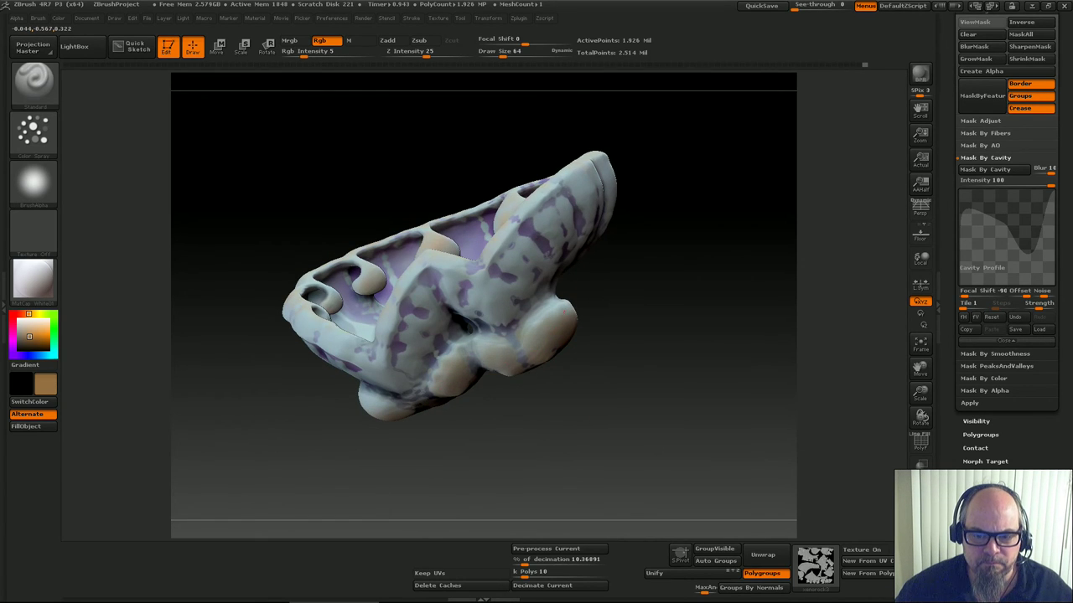
pyautogui.moveTo(567, 369)
pyautogui.mouseDown()
pyautogui.moveTo(516, 355)
pyautogui.moveTo(578, 394)
pyautogui.moveTo(670, 383)
pyautogui.moveTo(577, 333)
pyautogui.moveTo(621, 361)
pyautogui.mouseUp()
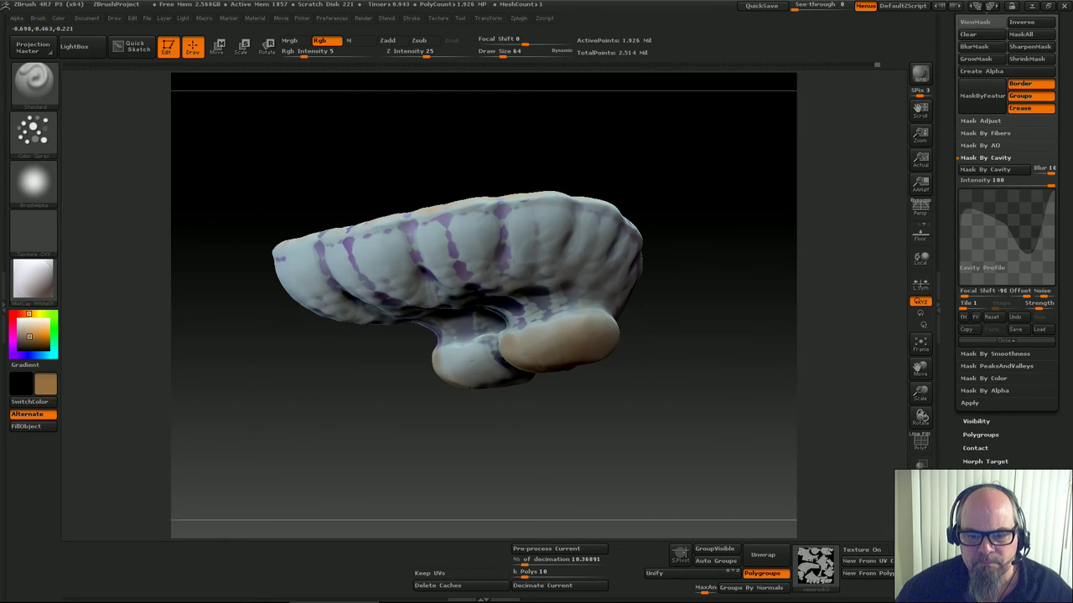
# Deepen the tan-brown on the outer ends and undersides of both rounded lobes
pyautogui.moveTo(453, 360); pyautogui.dragTo(471, 364)
pyautogui.moveTo(470, 432); pyautogui.dragTo(486, 373)
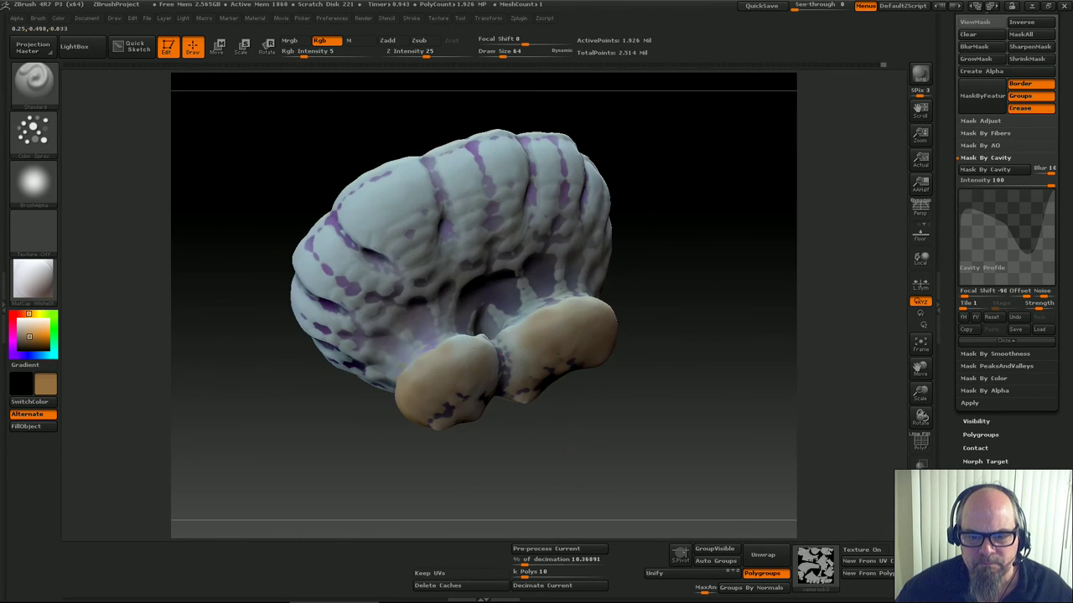
pyautogui.moveTo(536, 429); pyautogui.dragTo(494, 411)
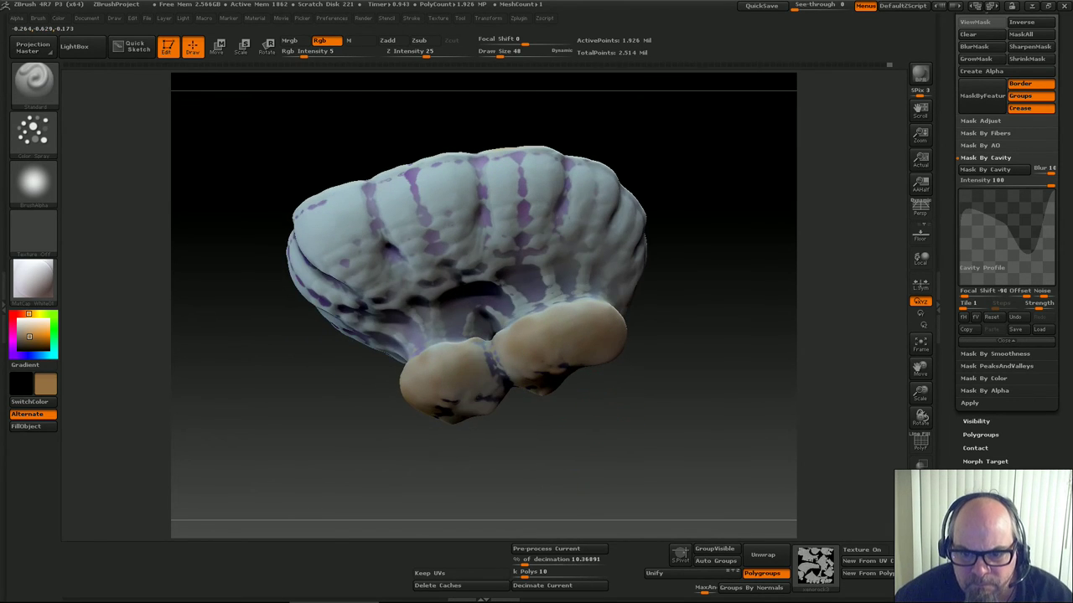
# Spray the tan-brown over the raised ribs between the shell's hollow centre and the second rounded lobe
pyautogui.moveTo(498, 367); pyautogui.dragTo(597, 352)
pyautogui.moveTo(519, 226); pyautogui.dragTo(530, 264)
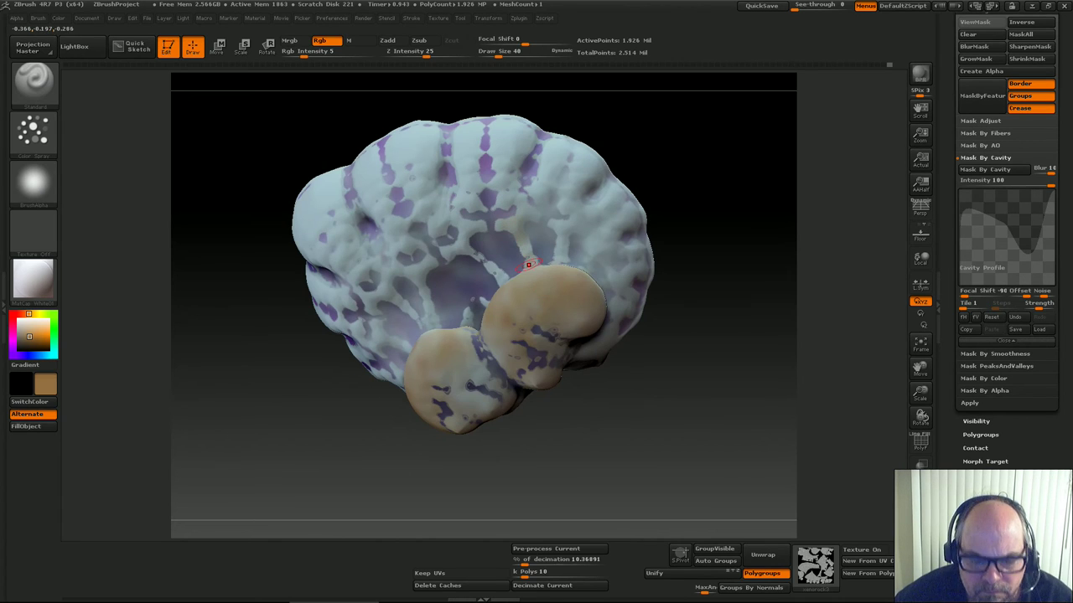
pyautogui.hotkey('ctrl', 'h')
pyautogui.hotkey('ctrl', 'h')
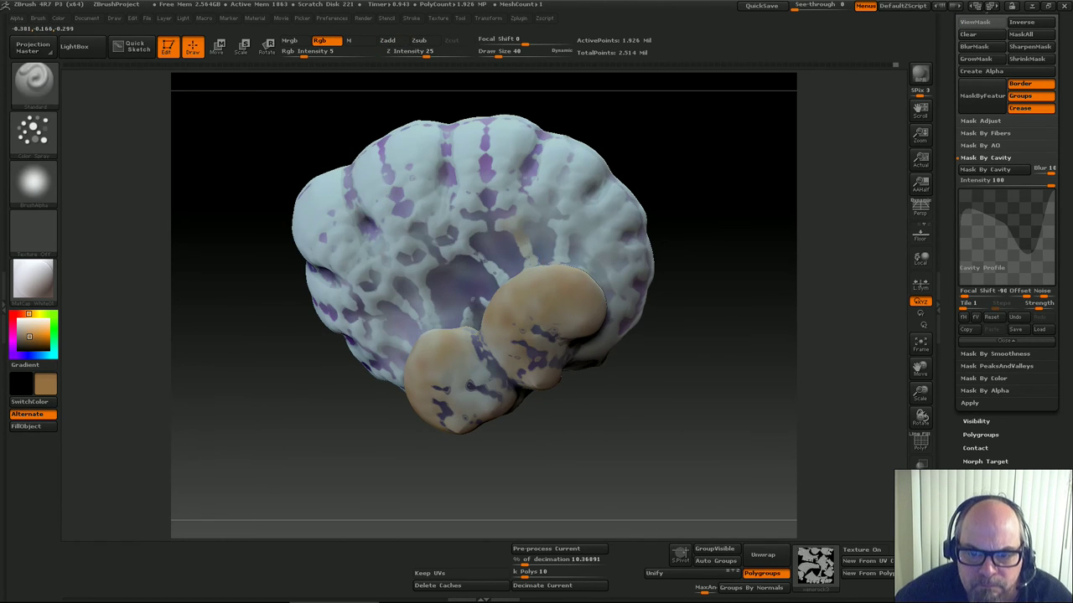
pyautogui.moveTo(536, 266); pyautogui.dragTo(542, 299)
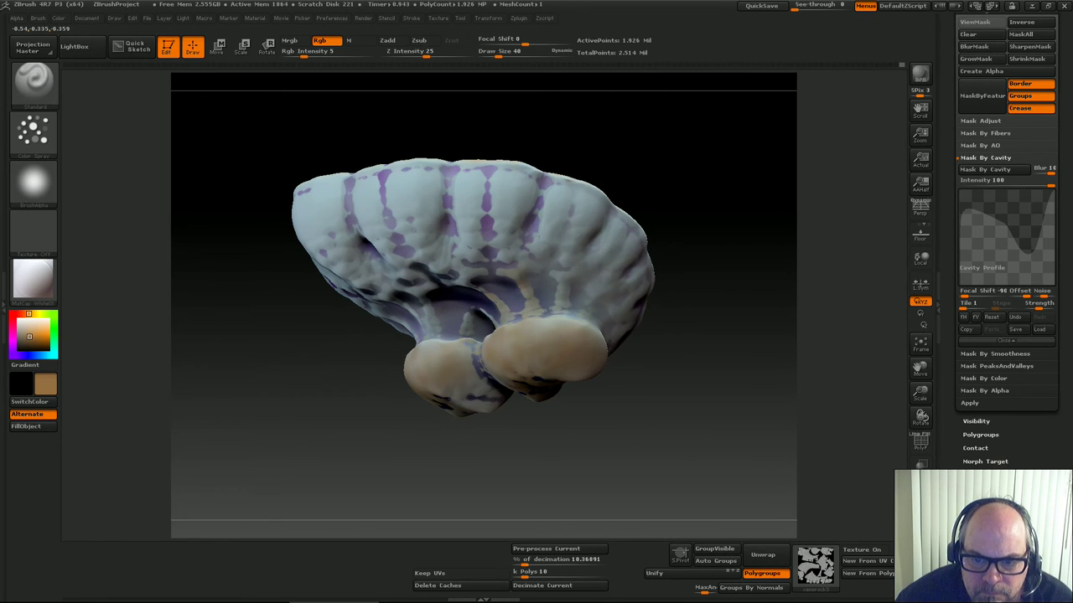
pyautogui.moveTo(702, 345); pyautogui.dragTo(532, 322)
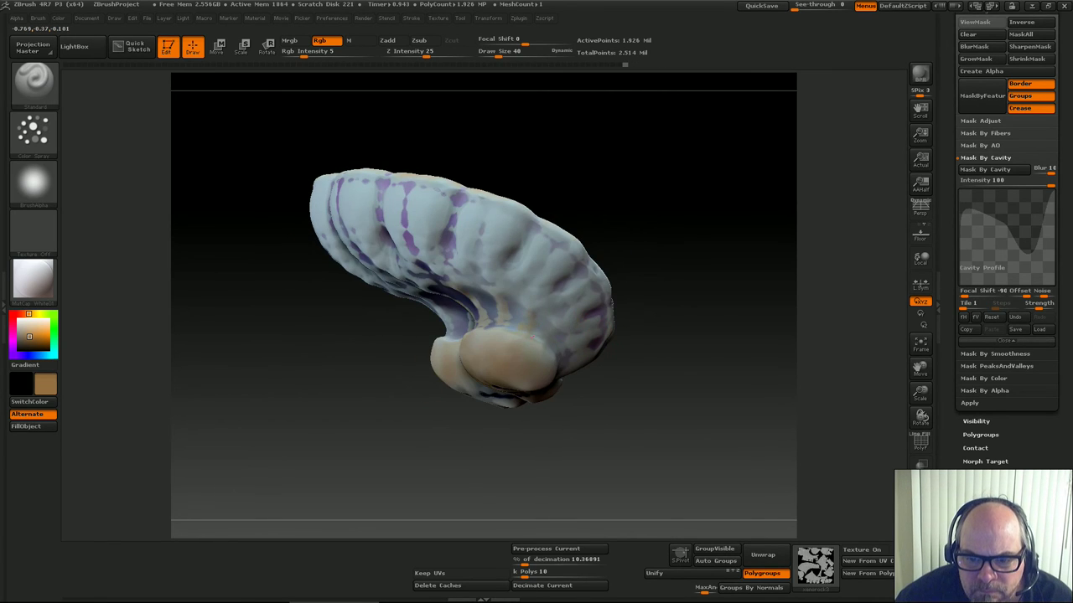
pyautogui.moveTo(713, 399); pyautogui.dragTo(497, 311)
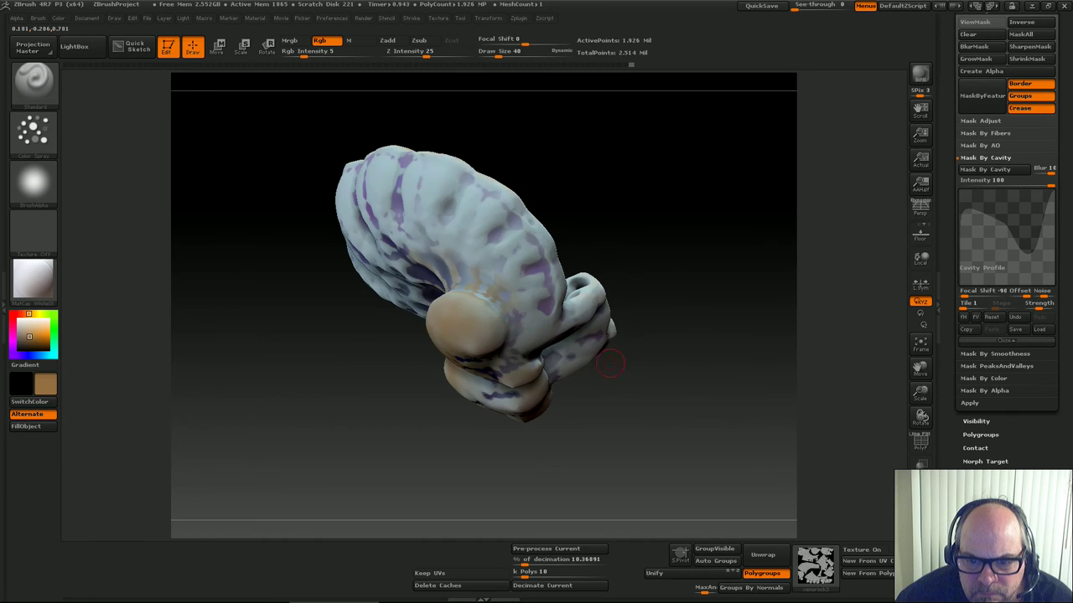
# Spray the tan-brown over the remaining ribs beside the first rounded lobe and the shell surface beneath both lobes
pyautogui.moveTo(610, 363); pyautogui.dragTo(637, 326)
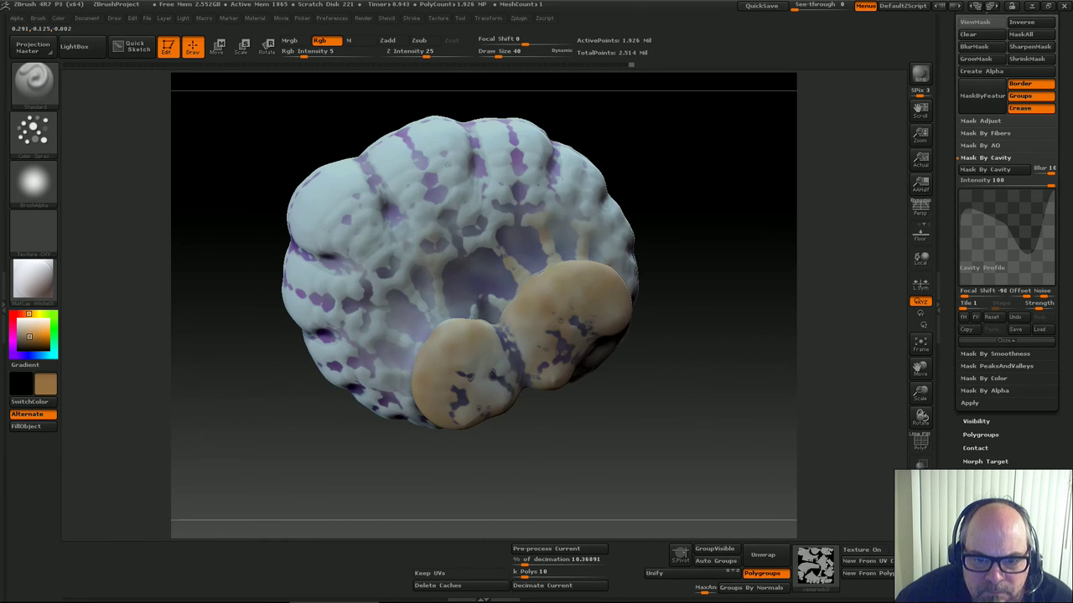
pyautogui.moveTo(637, 394); pyautogui.dragTo(706, 395)
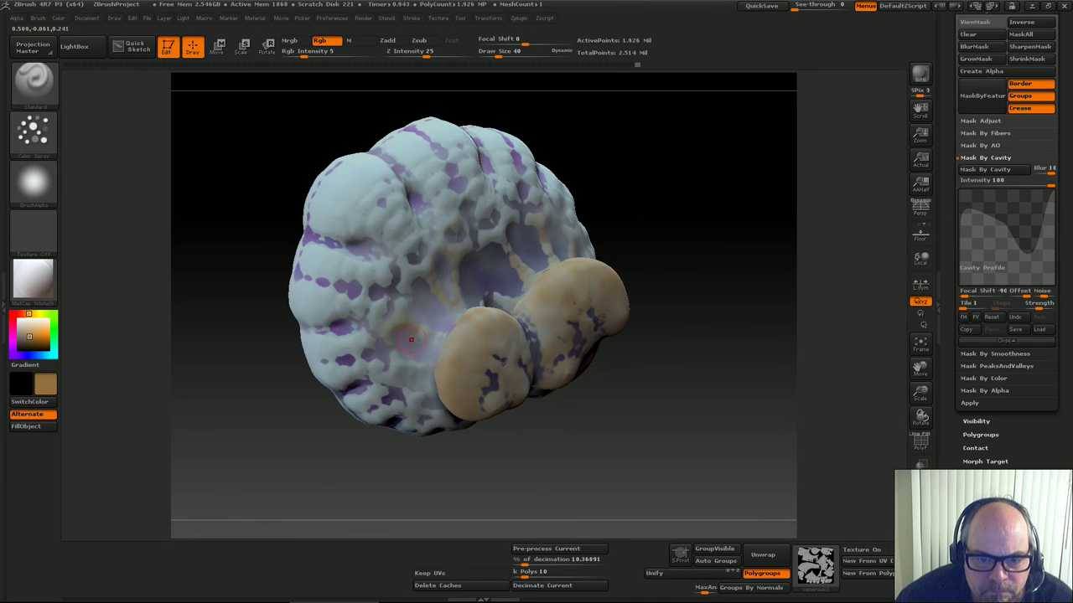
pyautogui.moveTo(411, 340); pyautogui.dragTo(472, 404)
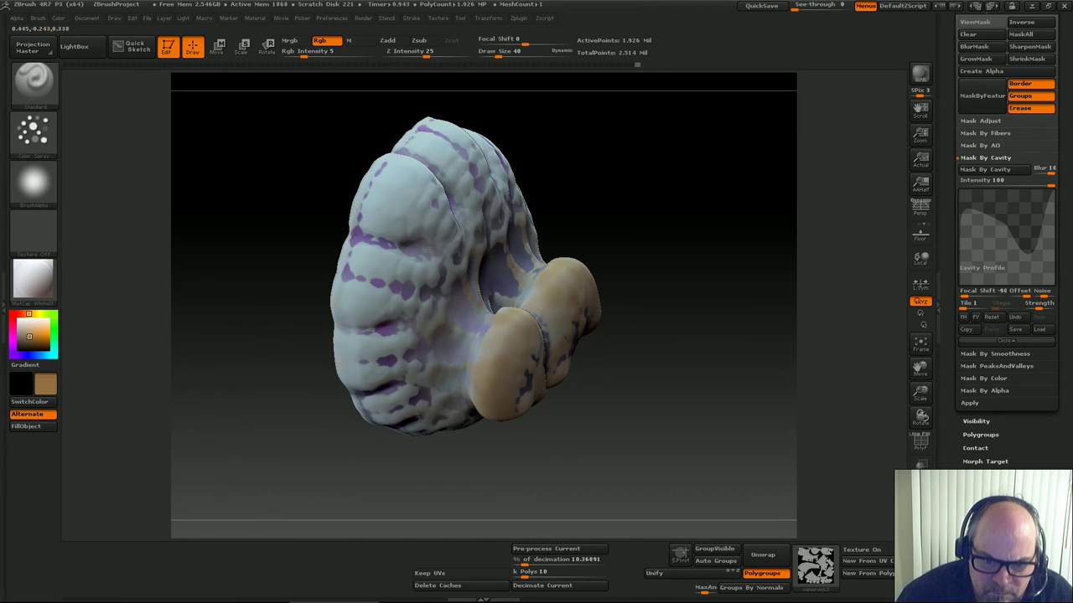
pyautogui.moveTo(632, 453); pyautogui.dragTo(469, 377)
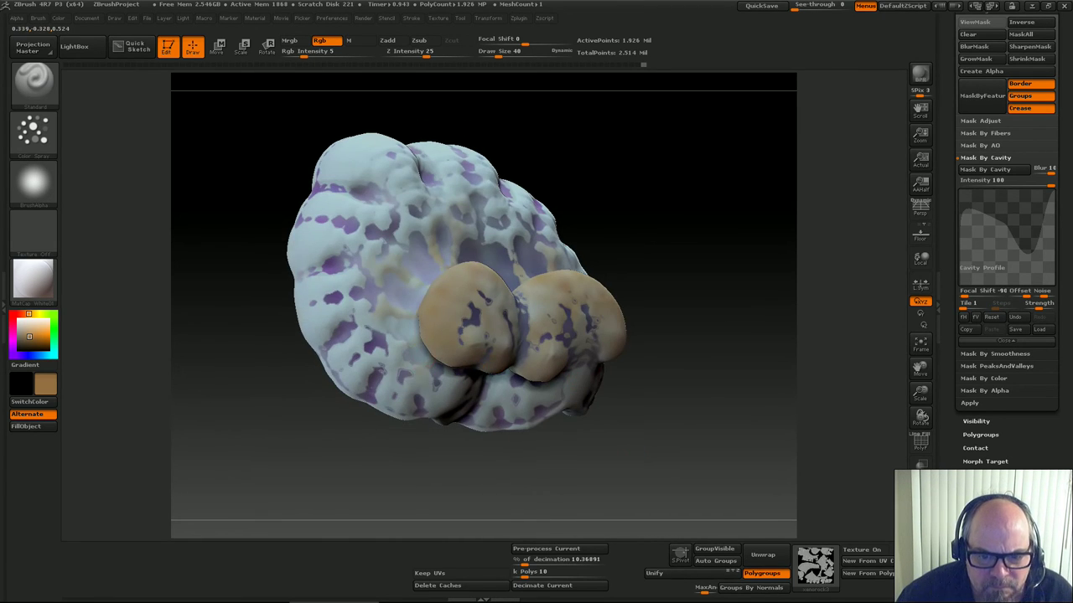
pyautogui.moveTo(369, 252); pyautogui.dragTo(502, 384)
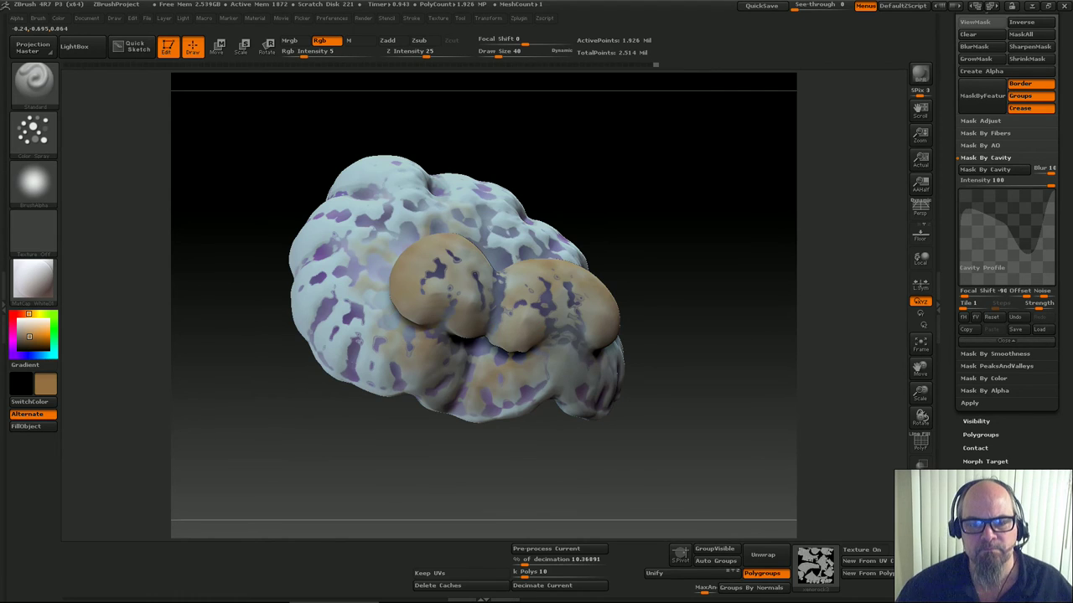
pyautogui.moveTo(649, 351); pyautogui.dragTo(520, 353)
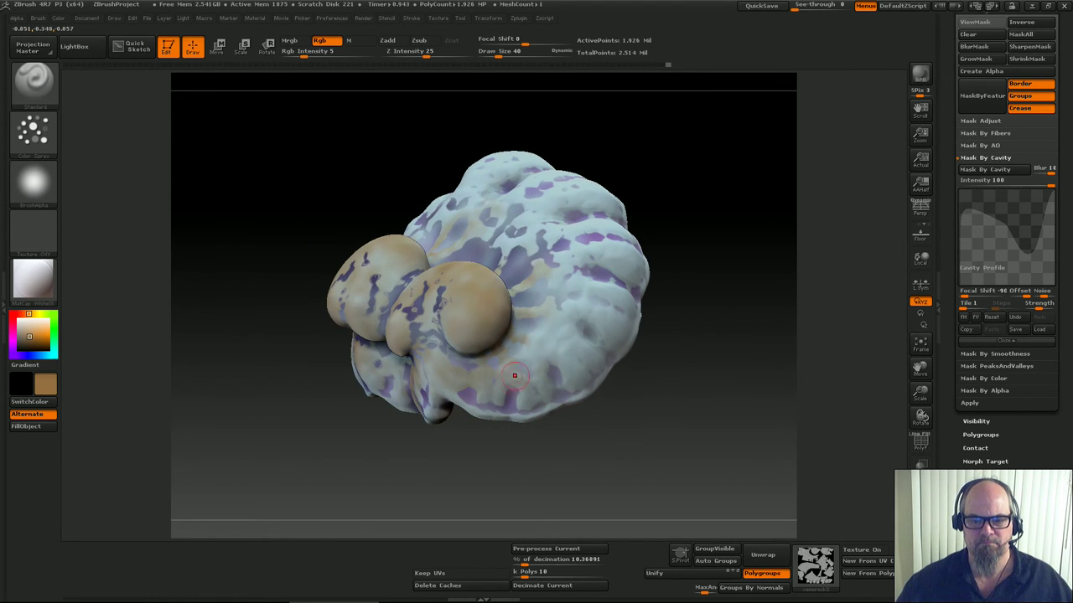
# Enlarge the brush to 116 and spray a broad tan-brown tint over the outer ridges on the shell's sides and upper back
pyautogui.press(']')
pyautogui.press(']')
pyautogui.press(']')
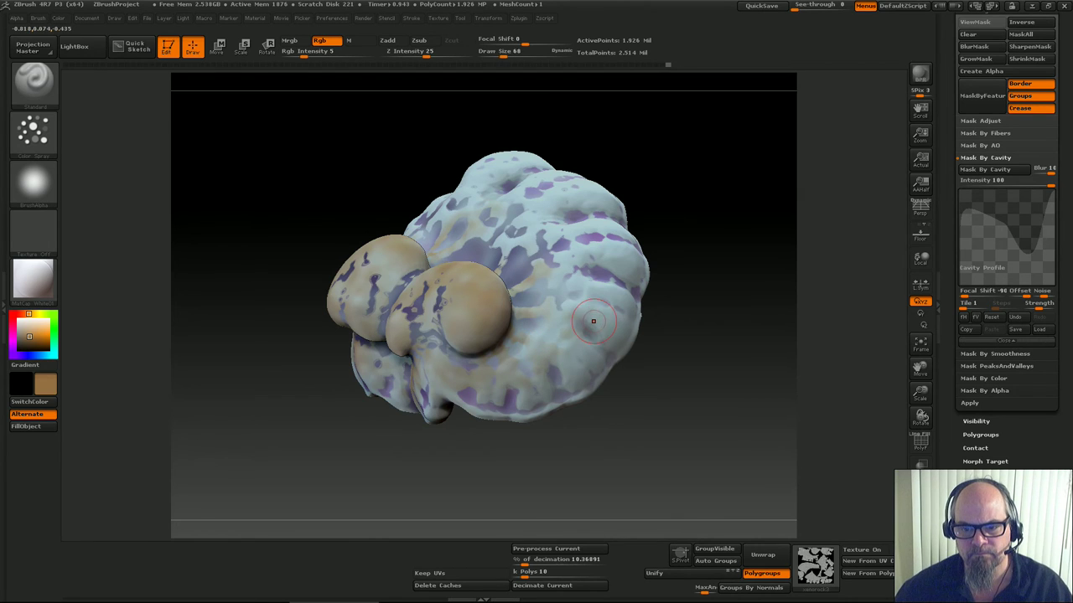
pyautogui.moveTo(609, 302); pyautogui.dragTo(614, 263)
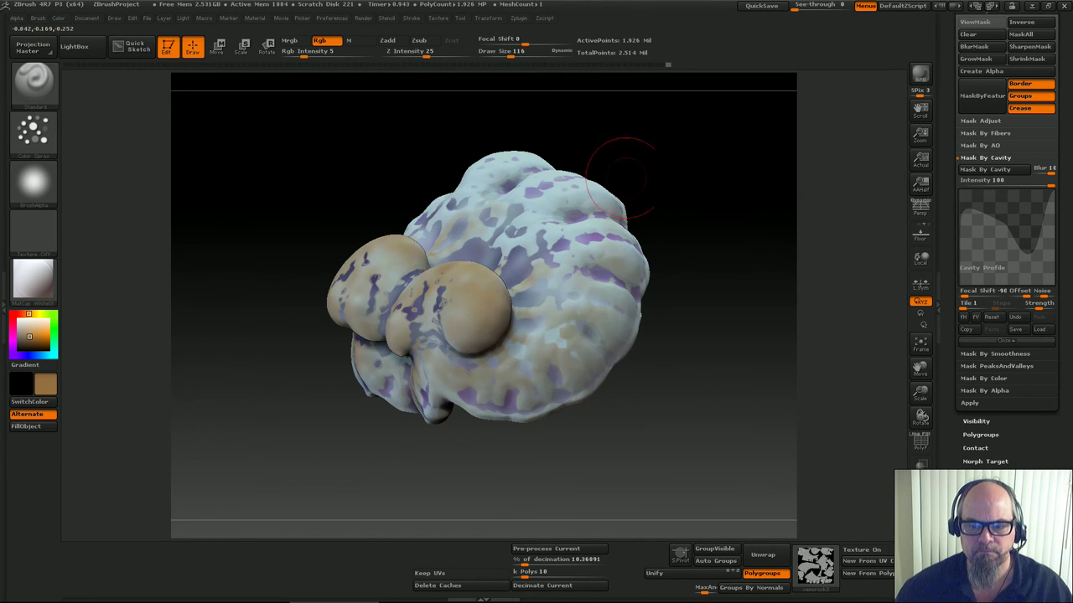
pyautogui.moveTo(626, 170); pyautogui.dragTo(619, 338)
pyautogui.moveTo(538, 206); pyautogui.dragTo(528, 249)
pyautogui.moveTo(695, 283); pyautogui.dragTo(705, 360)
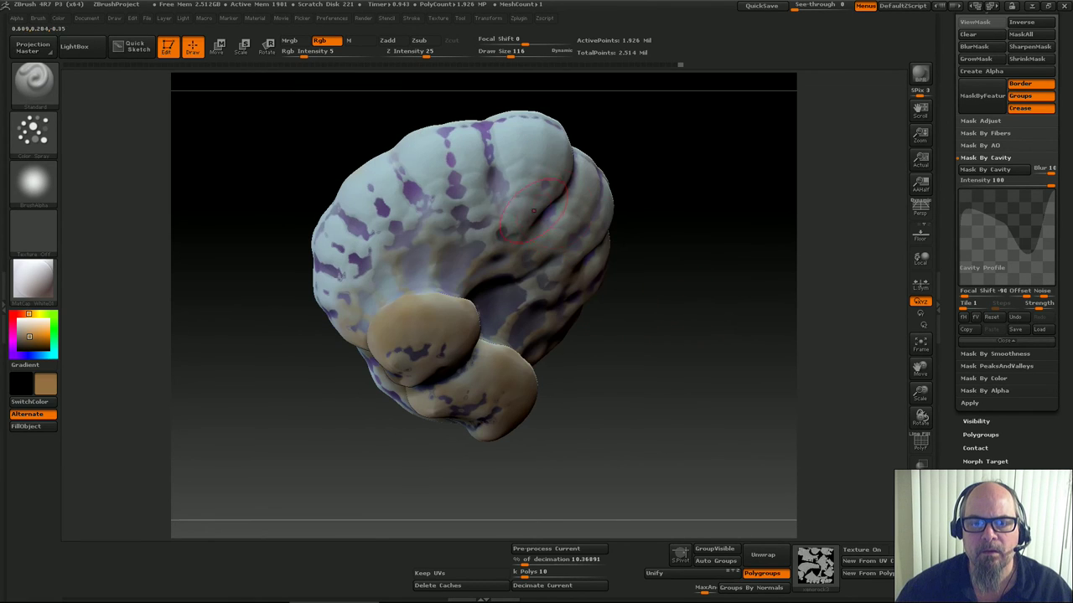
pyautogui.moveTo(444, 160)
pyautogui.mouseDown()
pyautogui.moveTo(512, 150)
pyautogui.moveTo(439, 164)
pyautogui.mouseUp()
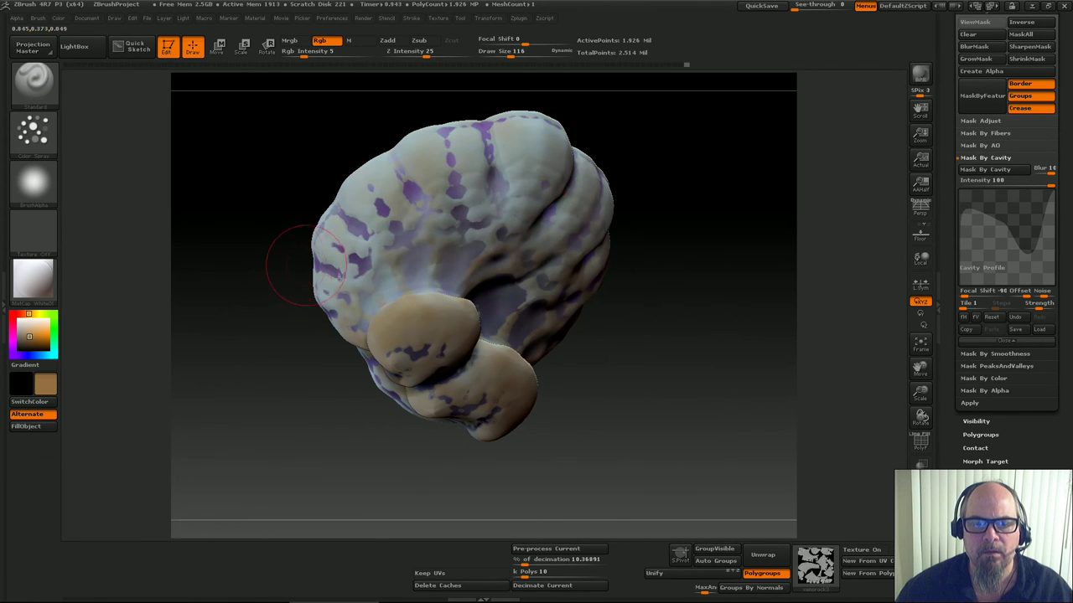
pyautogui.moveTo(504, 141)
pyautogui.mouseDown()
pyautogui.moveTo(504, 106)
pyautogui.moveTo(475, 146)
pyautogui.mouseUp()
# Pick a dark reddish-brown and spray it across the unmasked patches on the shell's inner floor
pyautogui.moveTo(273, 218)
pyautogui.mouseDown()
pyautogui.moveTo(306, 377)
pyautogui.moveTo(427, 420)
pyautogui.moveTo(444, 461)
pyautogui.mouseUp()
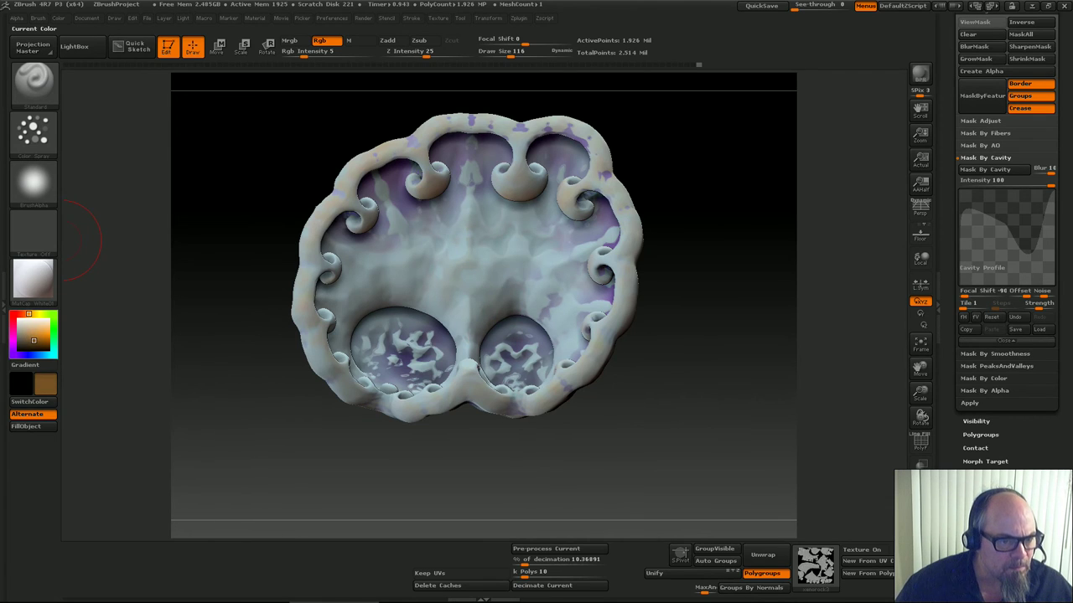
pyautogui.click(22, 313)
pyautogui.moveTo(416, 251)
pyautogui.mouseDown()
pyautogui.moveTo(387, 284)
pyautogui.moveTo(492, 225)
pyautogui.moveTo(522, 276)
pyautogui.moveTo(469, 285)
pyautogui.moveTo(558, 293)
pyautogui.moveTo(499, 214)
pyautogui.mouseUp()
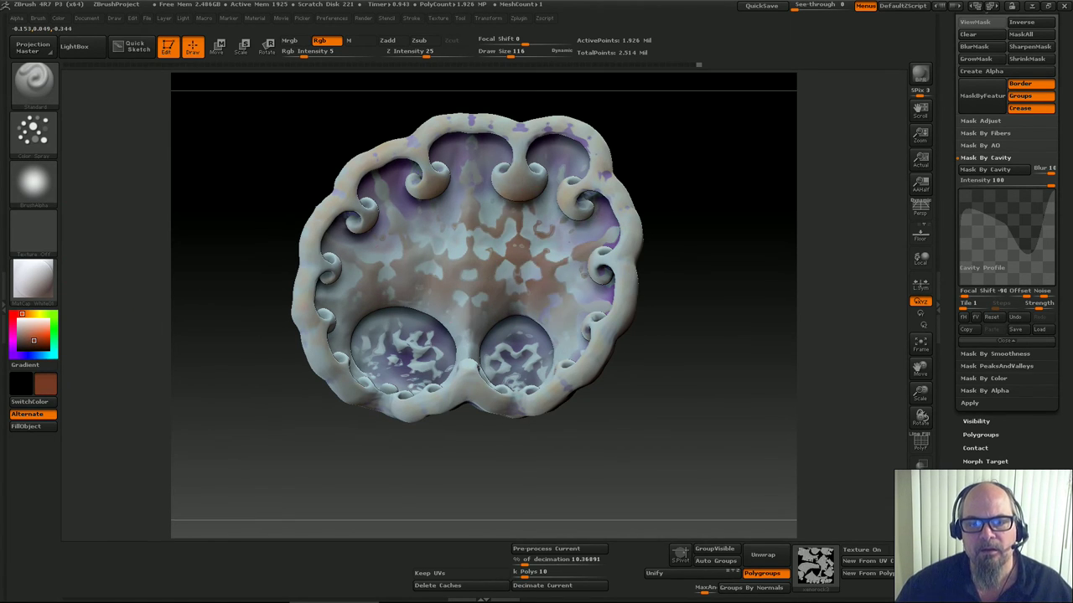
pyautogui.moveTo(390, 262); pyautogui.dragTo(437, 351)
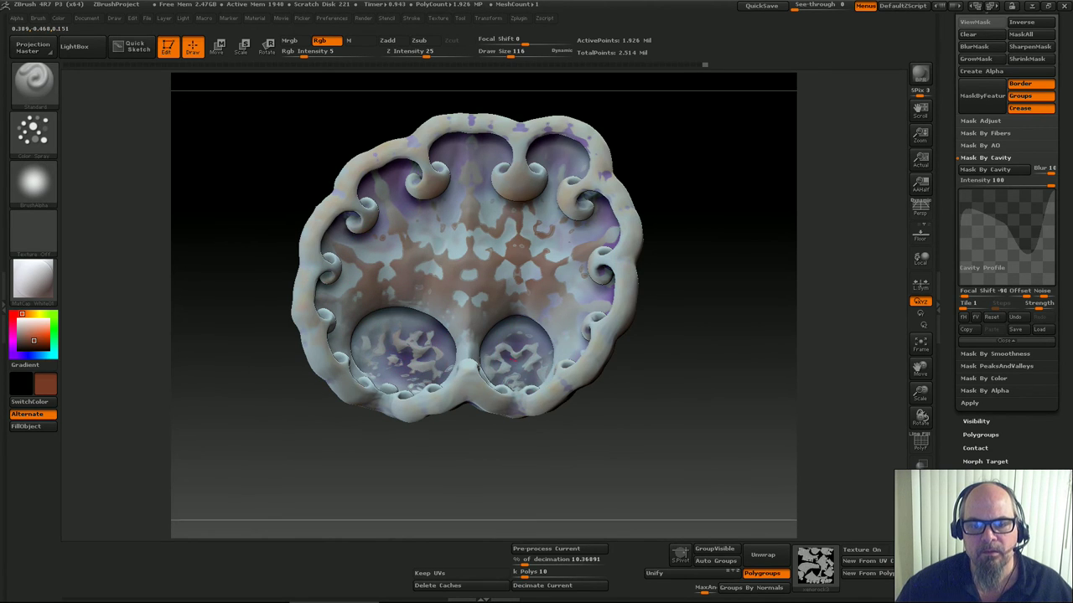
# Pick a pale beige-tan and spray it over the large upper ridges on the outside of the shell
pyautogui.moveTo(704, 377)
pyautogui.mouseDown()
pyautogui.moveTo(838, 373)
pyautogui.moveTo(453, 373)
pyautogui.moveTo(519, 373)
pyautogui.mouseUp()
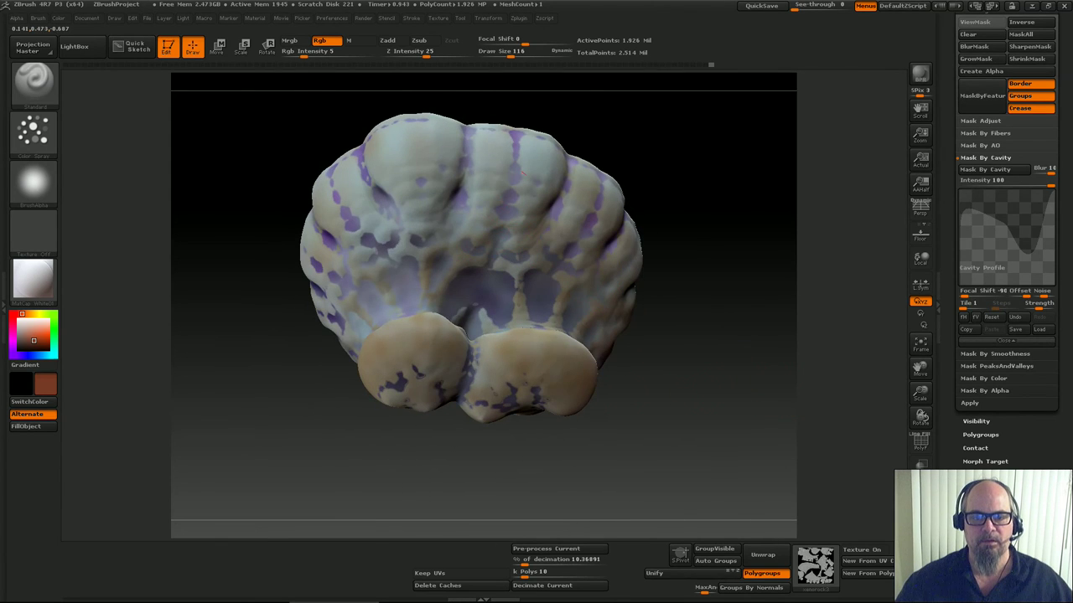
pyautogui.moveTo(478, 168); pyautogui.dragTo(410, 164)
pyautogui.moveTo(34, 337); pyautogui.dragTo(472, 156)
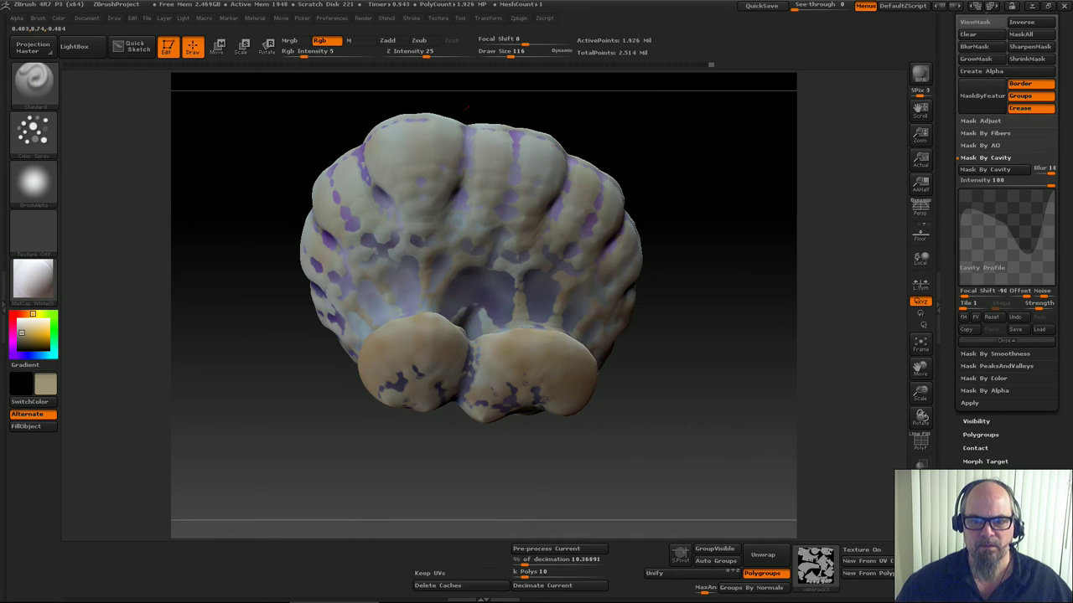
# Invert the cavity mask, pick a medium blue and spray it into the creases on the shell's outside
pyautogui.keyDown('ctrl'); pyautogui.click(735, 291); pyautogui.keyUp('ctrl')
pyautogui.hotkey('ctrl', 'h')
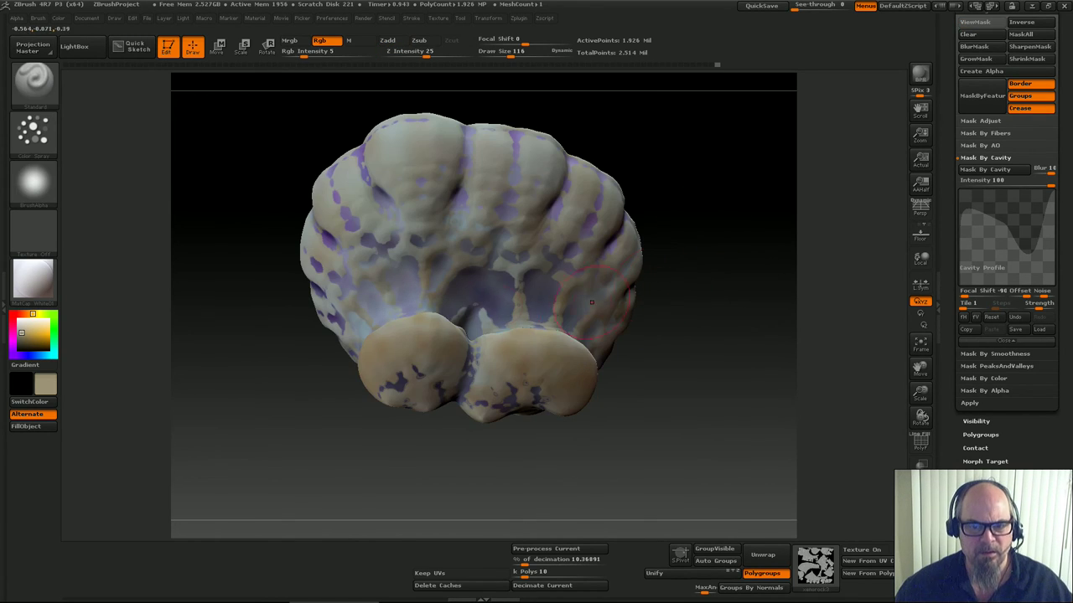
pyautogui.click(24, 356)
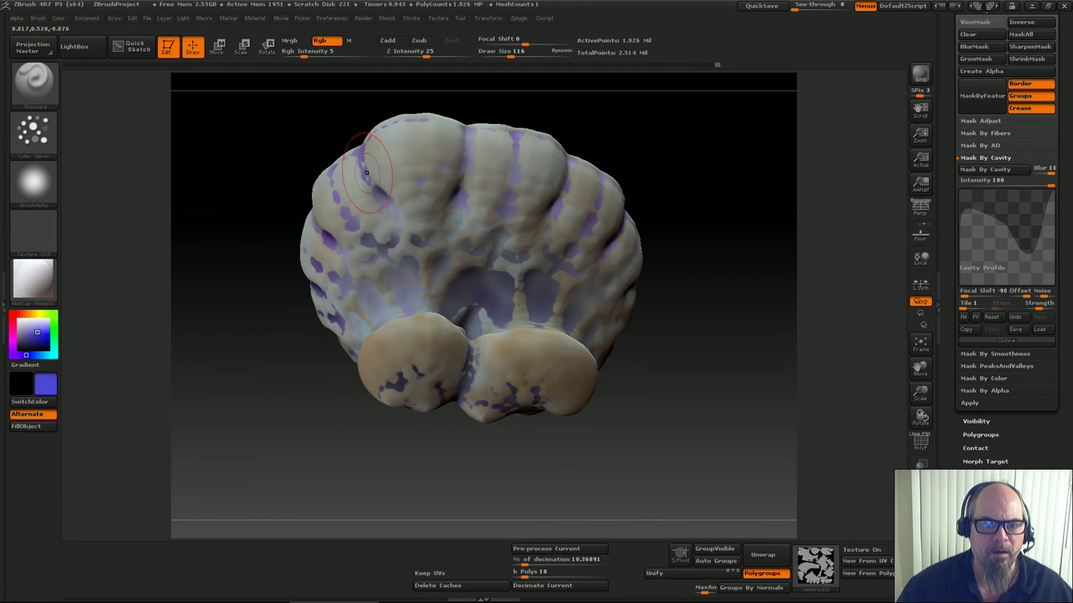
pyautogui.moveTo(365, 158); pyautogui.dragTo(361, 164)
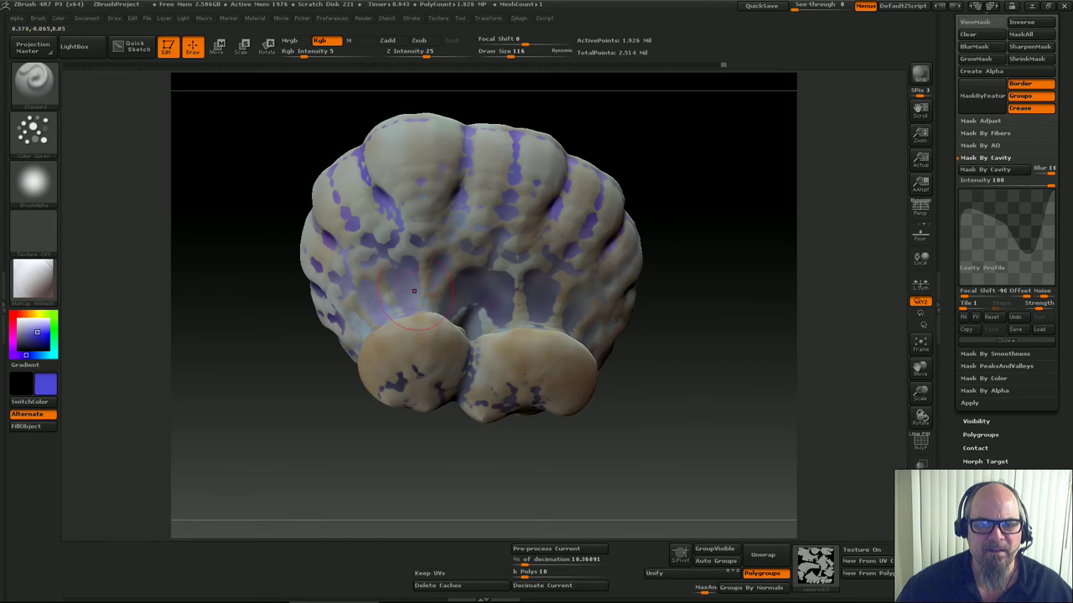
# Pick a dark navy blue and spray it into the creases around the shell's outer sides and lobes
pyautogui.click(25, 342)
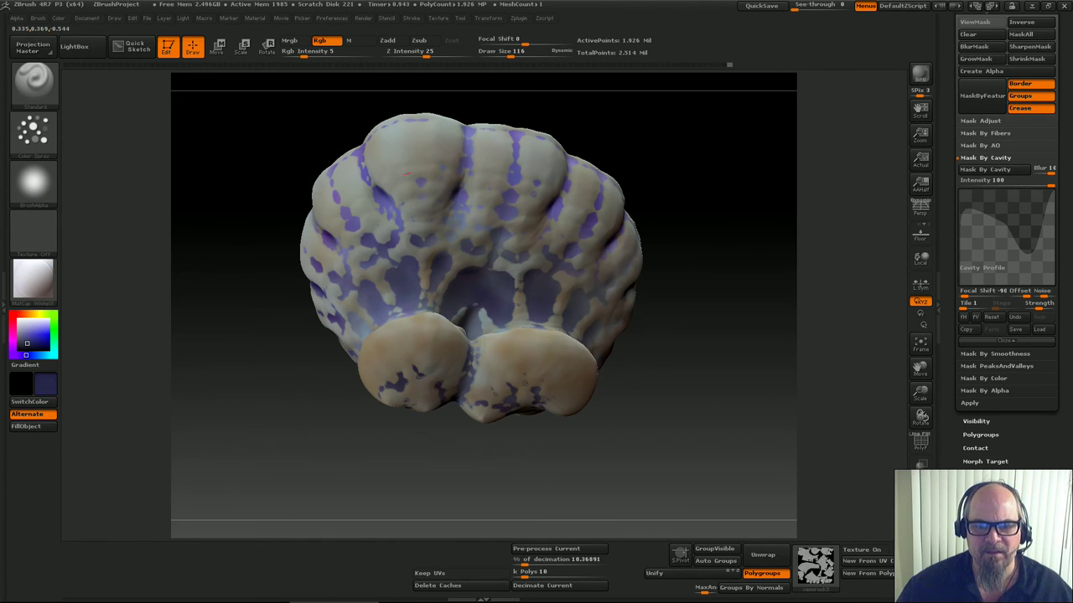
pyautogui.moveTo(266, 384); pyautogui.dragTo(389, 293)
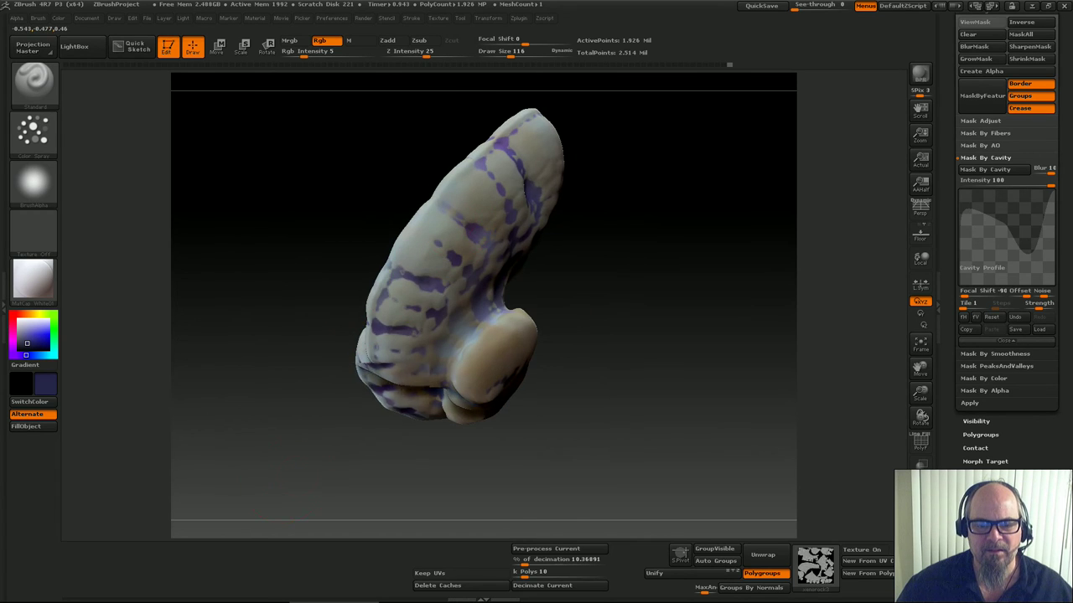
pyautogui.moveTo(394, 432); pyautogui.dragTo(406, 209)
pyautogui.moveTo(298, 398); pyautogui.dragTo(236, 363)
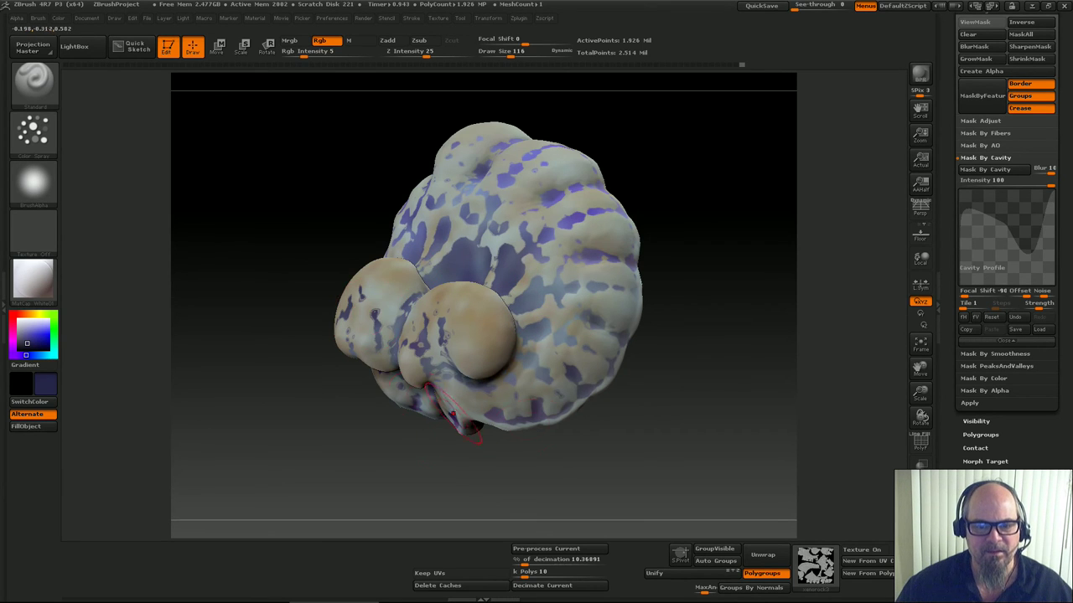
# Pick a pale cream colour and fill the object with it at RGB intensity 5 to lighten the paint
pyautogui.moveTo(470, 427); pyautogui.dragTo(415, 294)
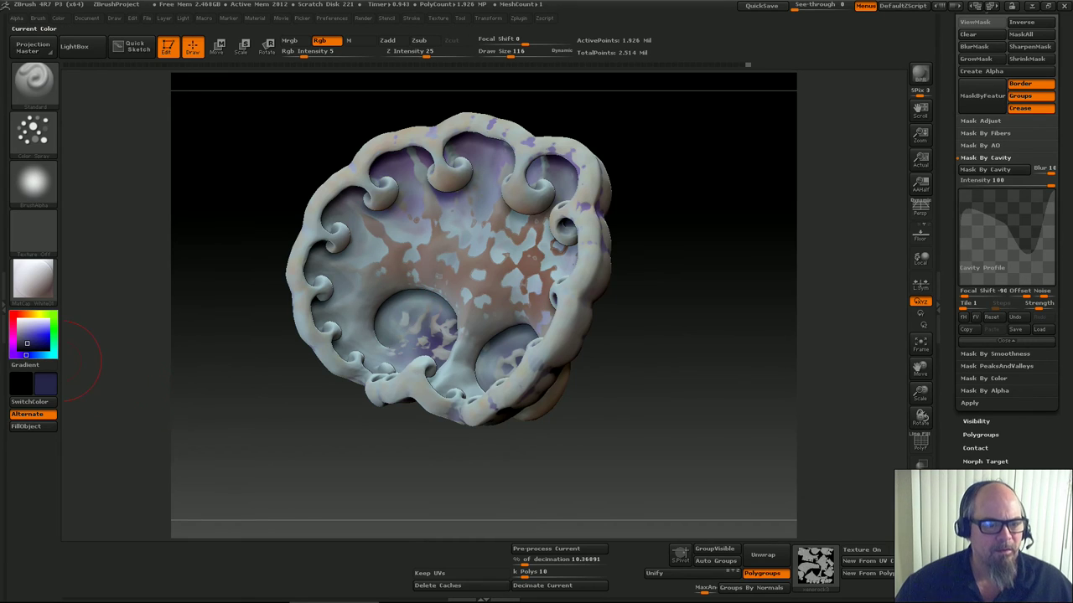
pyautogui.moveTo(26, 343); pyautogui.dragTo(21, 322)
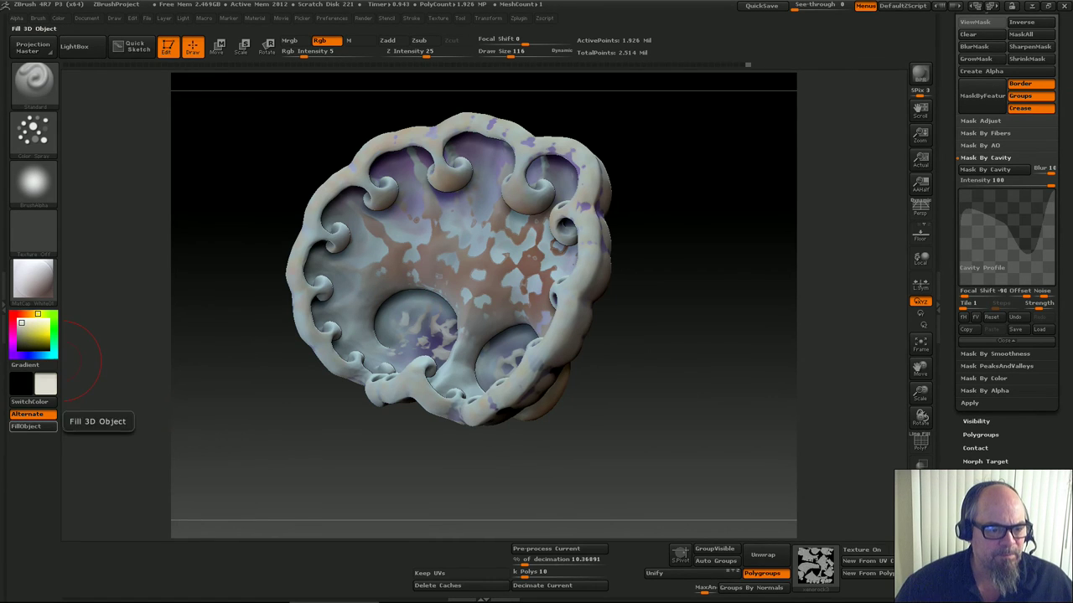
pyautogui.click(34, 426)
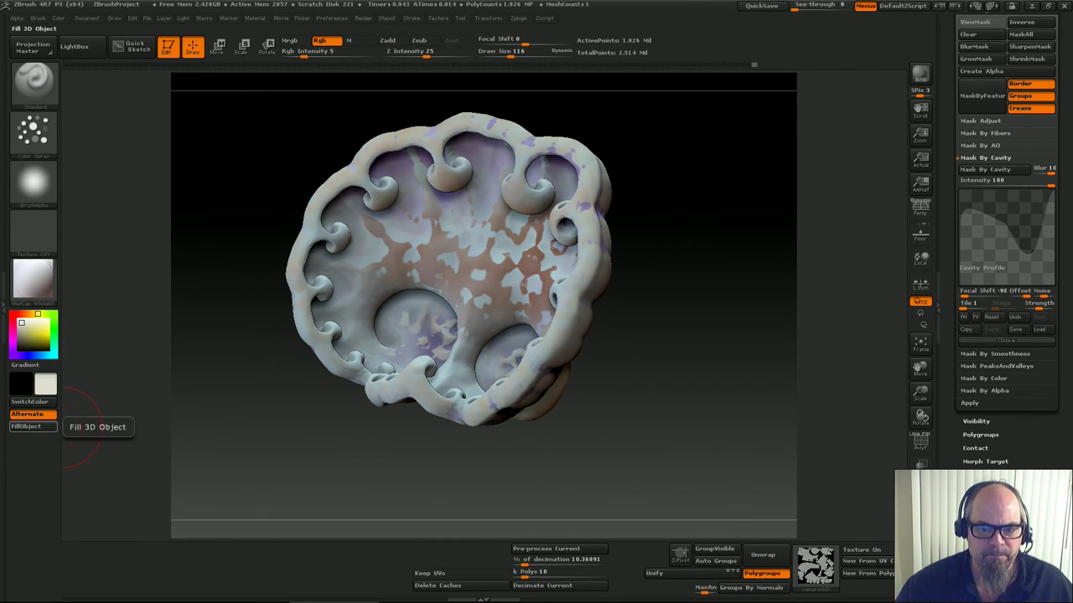
pyautogui.moveTo(128, 423)
pyautogui.mouseDown()
pyautogui.moveTo(368, 406)
pyautogui.moveTo(252, 394)
pyautogui.moveTo(86, 414)
pyautogui.moveTo(608, 429)
pyautogui.moveTo(616, 365)
pyautogui.moveTo(599, 306)
pyautogui.moveTo(637, 323)
pyautogui.mouseUp()
pyautogui.moveTo(488, 347)
pyautogui.mouseDown()
pyautogui.moveTo(698, 408)
pyautogui.moveTo(706, 375)
pyautogui.mouseUp()
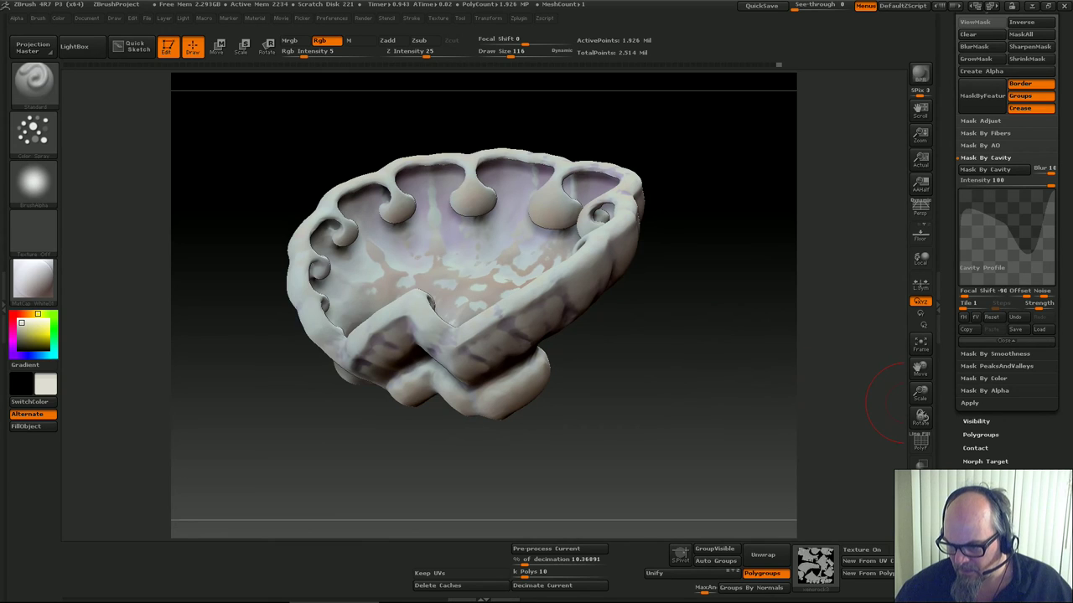
# Lower the subdivision level, raise the occlusion intensity to about 1.52 and mask the shell by ambient occlusion
pyautogui.moveTo(950, 402); pyautogui.dragTo(949, 537)
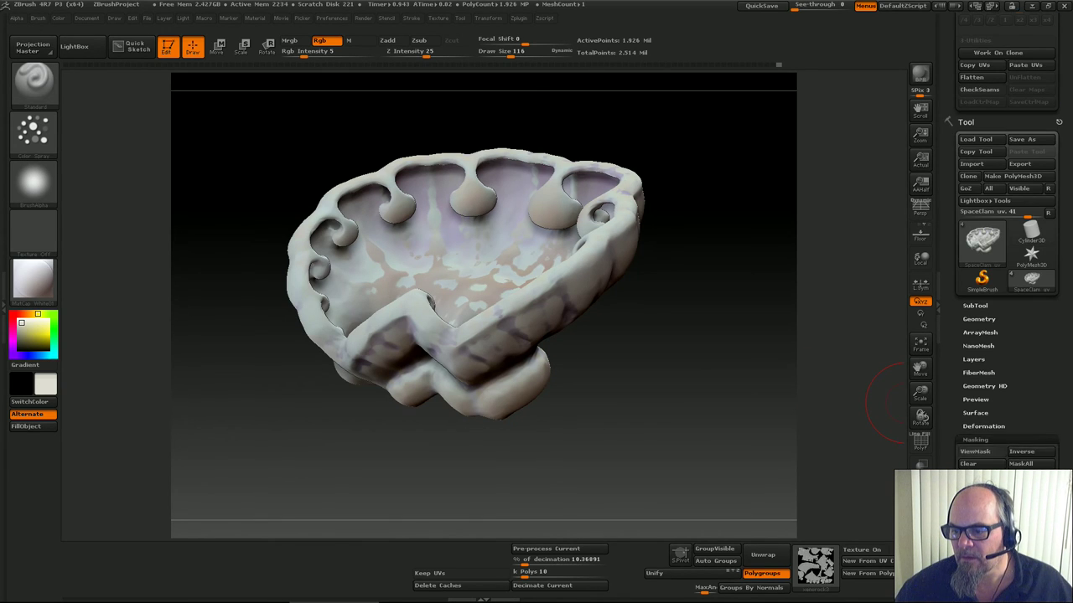
pyautogui.scroll(-7, 1005, 251)
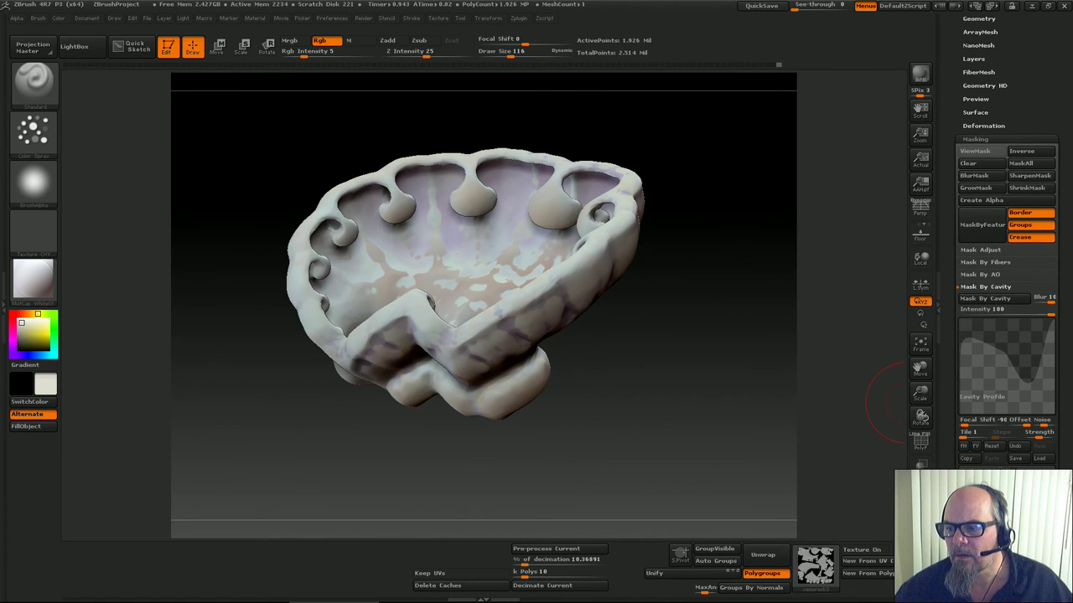
pyautogui.click(980, 274)
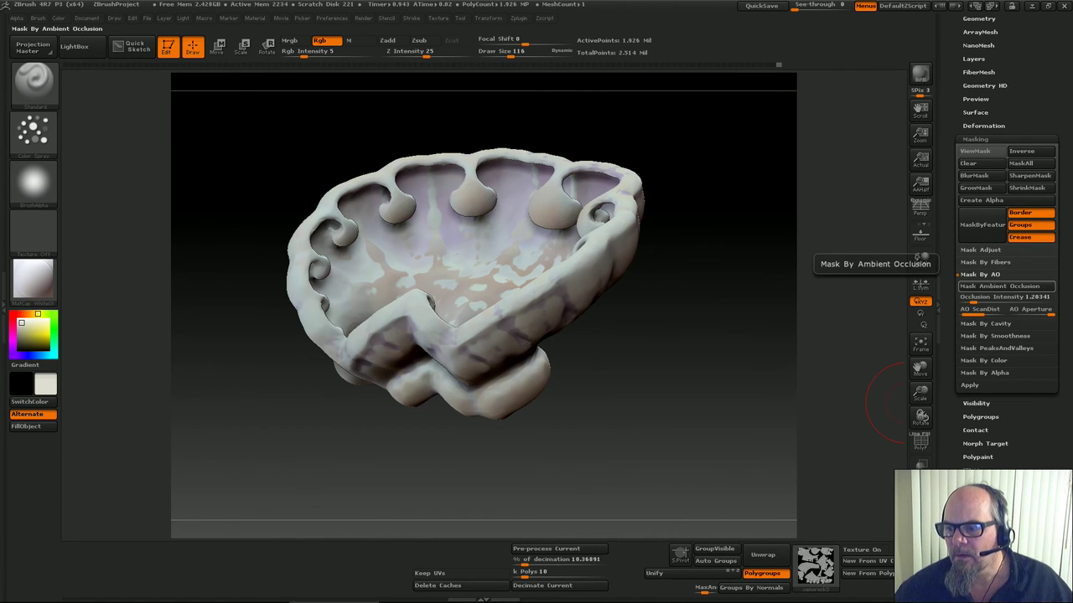
pyautogui.moveTo(972, 299); pyautogui.dragTo(975, 299)
pyautogui.hotkey('shift', 'd')
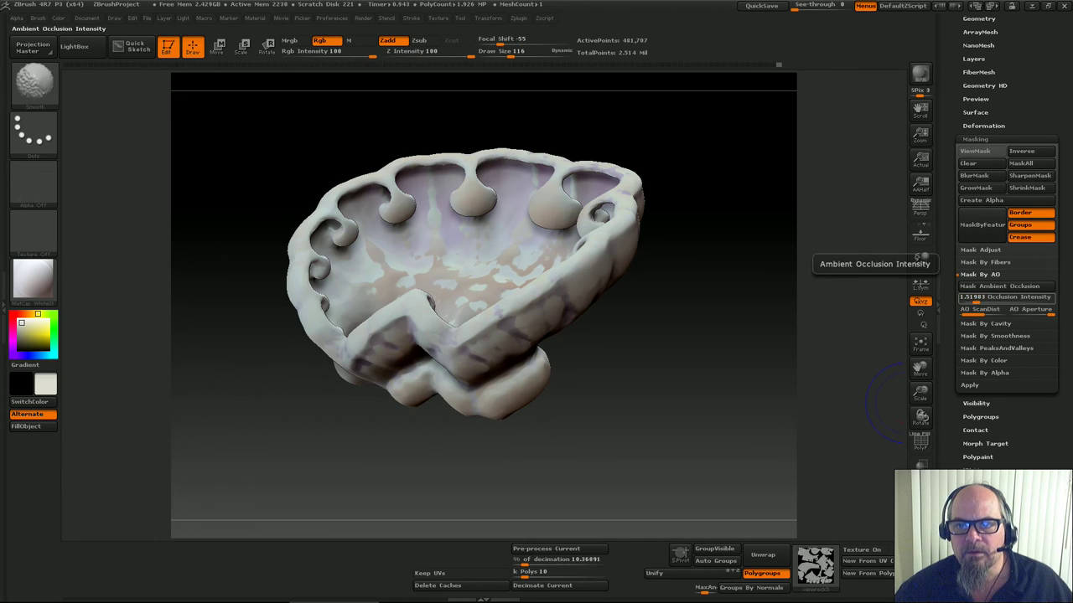
pyautogui.click(999, 286)
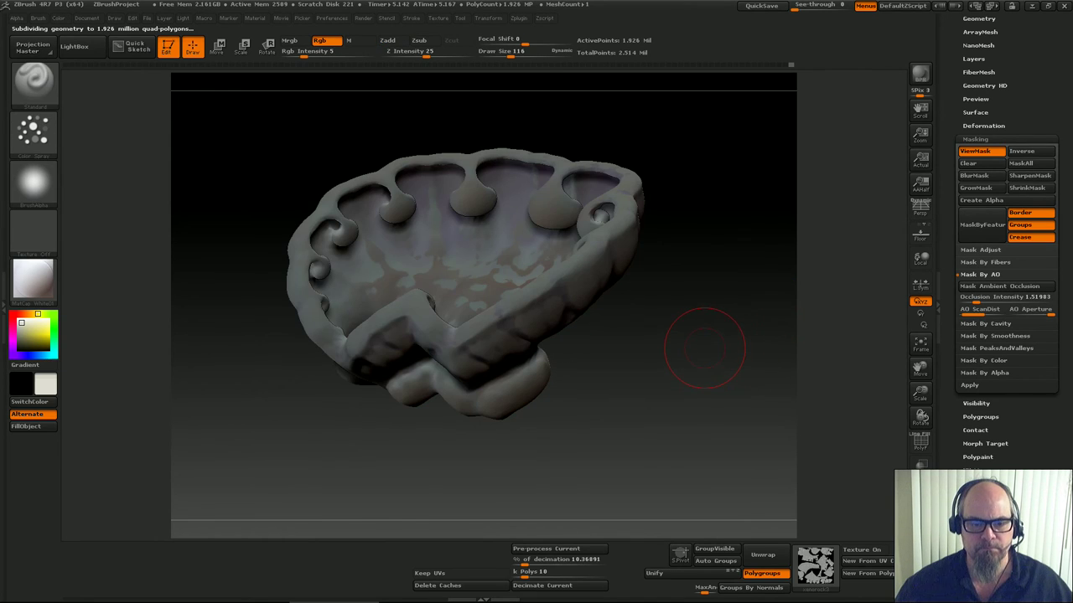
# Fill the occlusion-masked shell with black and hide the mask display
pyautogui.click(18, 349)
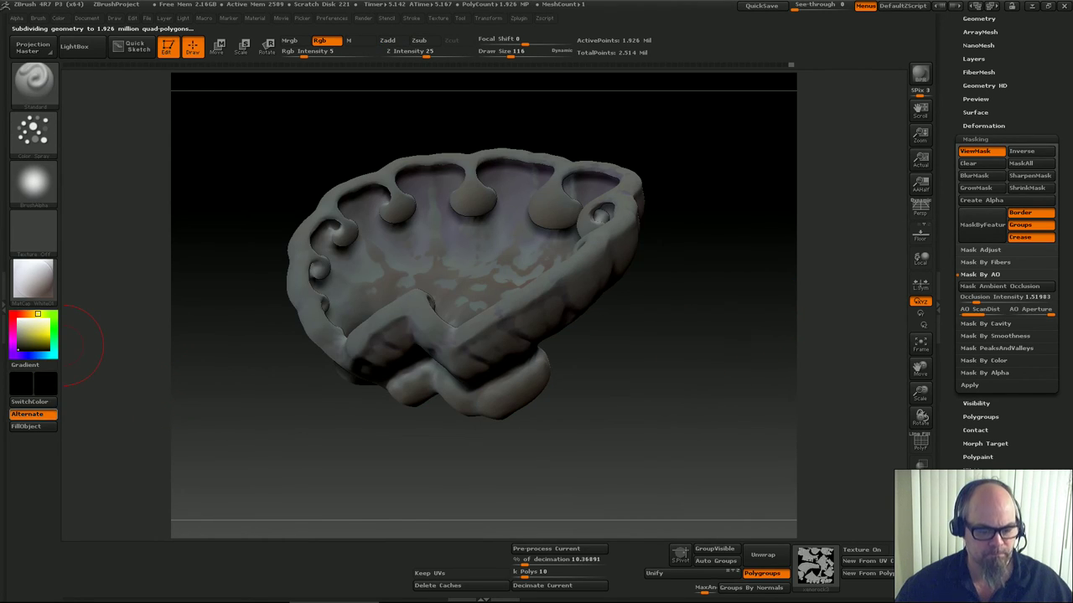
pyautogui.click(25, 426)
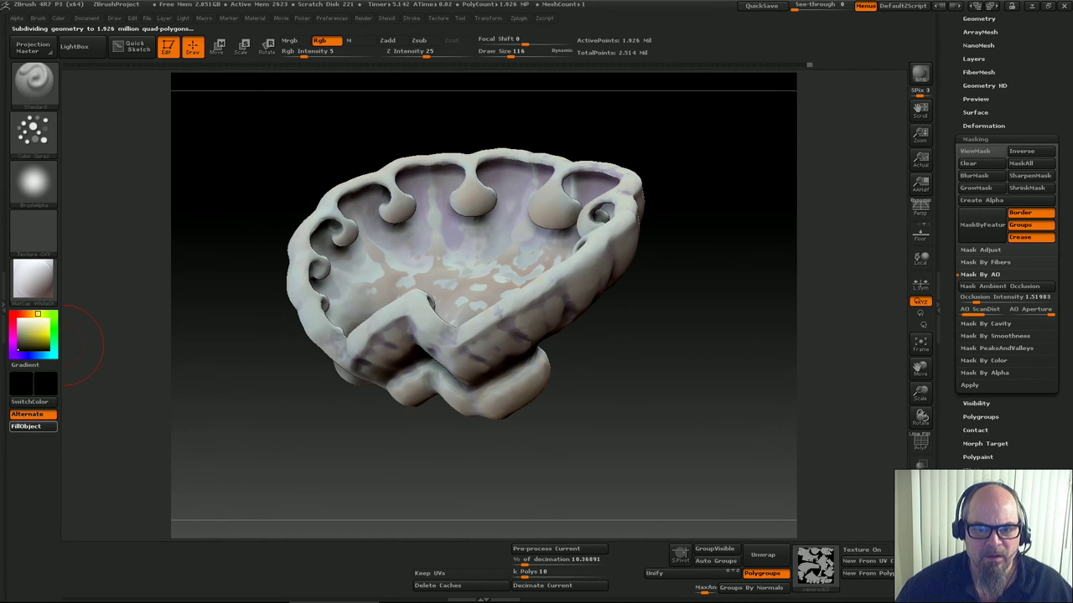
pyautogui.moveTo(231, 426); pyautogui.dragTo(328, 407)
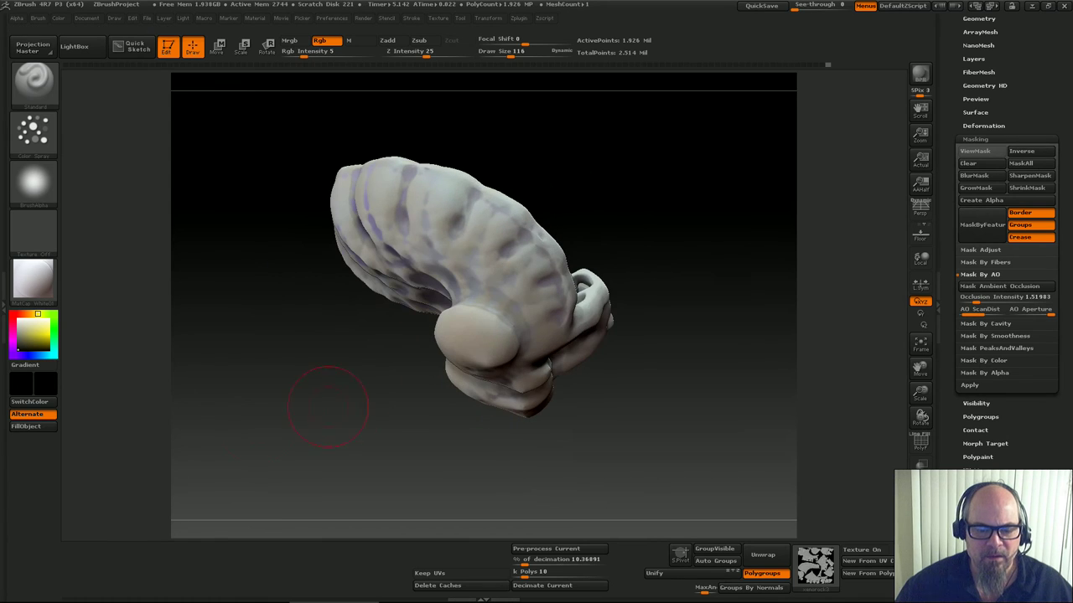
pyautogui.moveTo(84, 426); pyautogui.dragTo(117, 381)
# Pick a muted tan-brown colour and fill the object with it to warm the paint
pyautogui.click(26, 314)
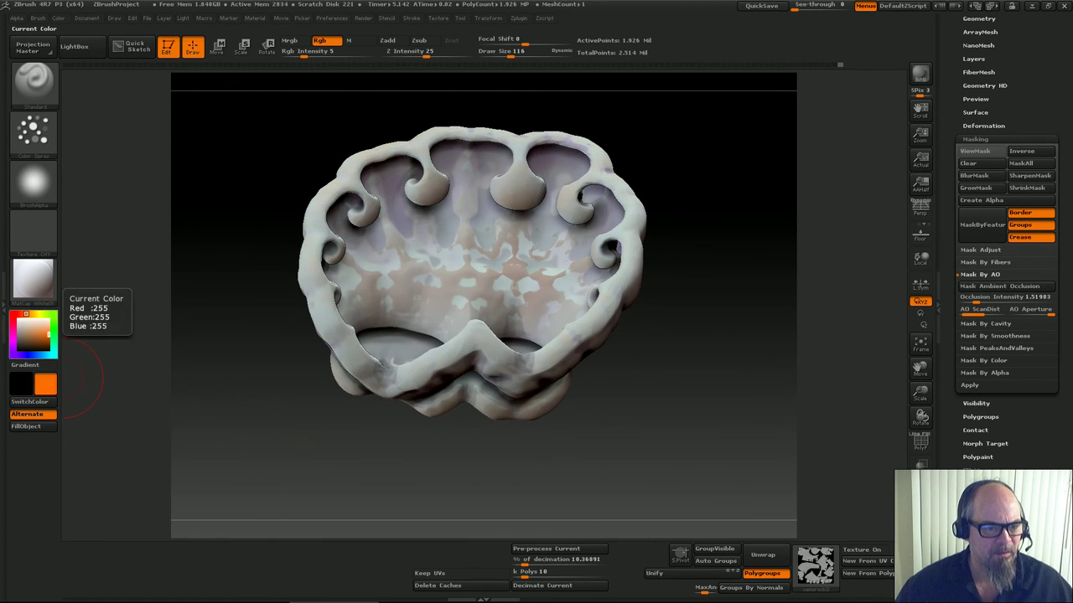
pyautogui.moveTo(27, 327); pyautogui.dragTo(21, 337)
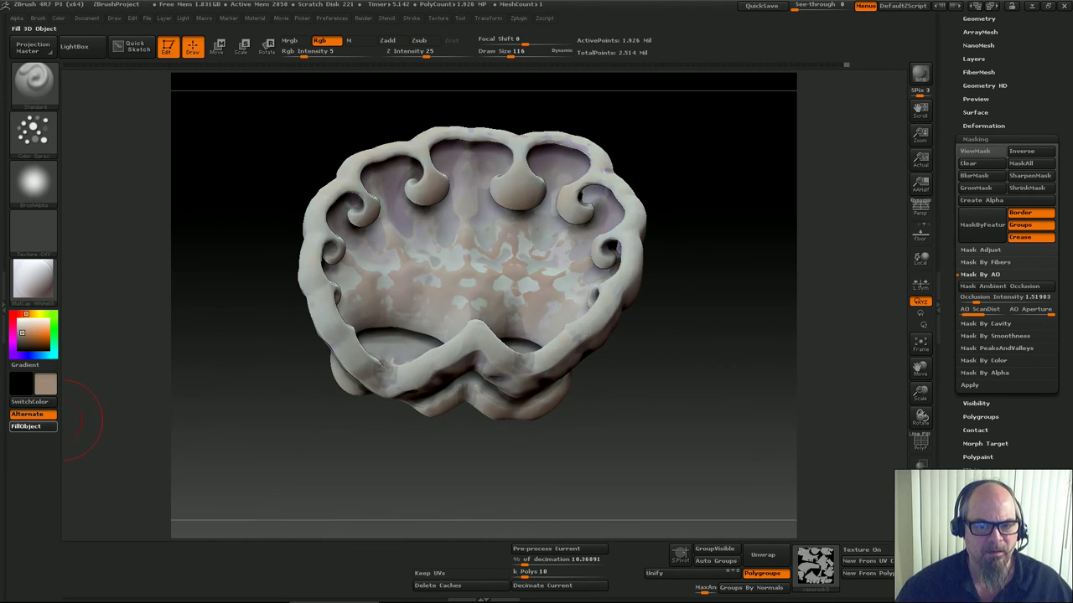
pyautogui.click(32, 426)
pyautogui.moveTo(255, 434); pyautogui.dragTo(146, 339)
# Generate a texture map from the shell's polypaint and inspect the textured shell from several sides
pyautogui.moveTo(688, 503)
pyautogui.mouseDown()
pyautogui.moveTo(544, 495)
pyautogui.moveTo(825, 528)
pyautogui.moveTo(740, 535)
pyautogui.mouseUp()
pyautogui.click(861, 550)
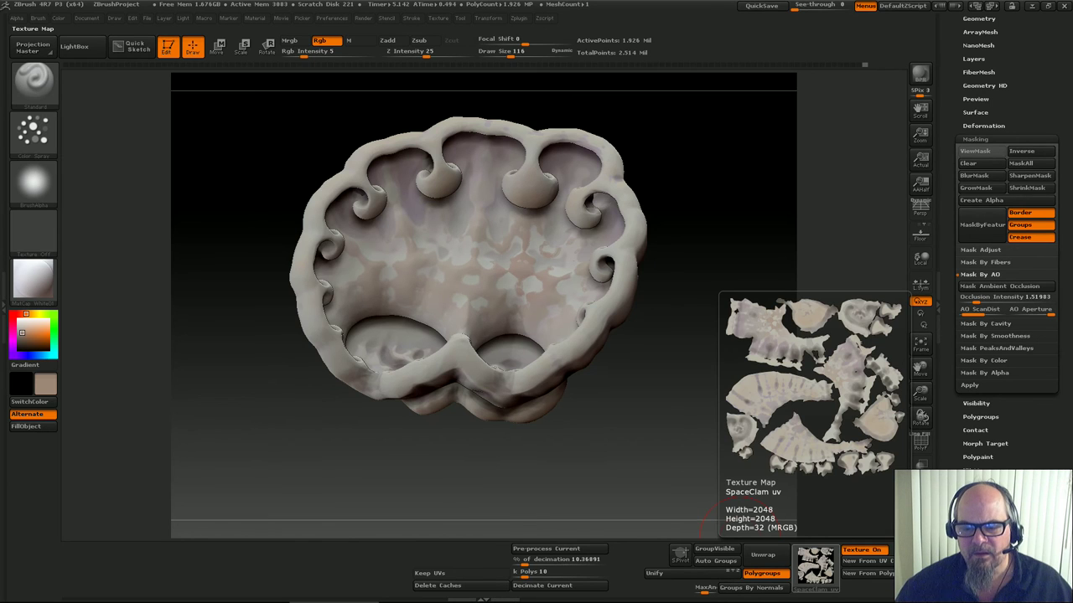
pyautogui.moveTo(742, 478)
pyautogui.mouseDown()
pyautogui.moveTo(737, 515)
pyautogui.moveTo(671, 486)
pyautogui.moveTo(520, 490)
pyautogui.moveTo(688, 378)
pyautogui.moveTo(691, 419)
pyautogui.moveTo(759, 410)
pyautogui.mouseUp()
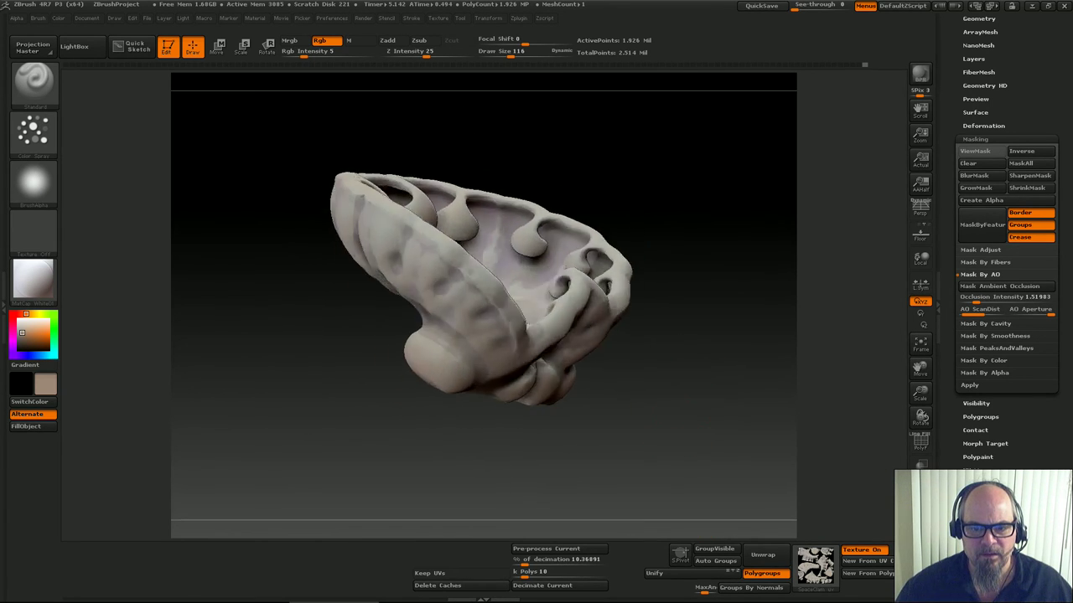
pyautogui.moveTo(720, 367); pyautogui.dragTo(668, 429)
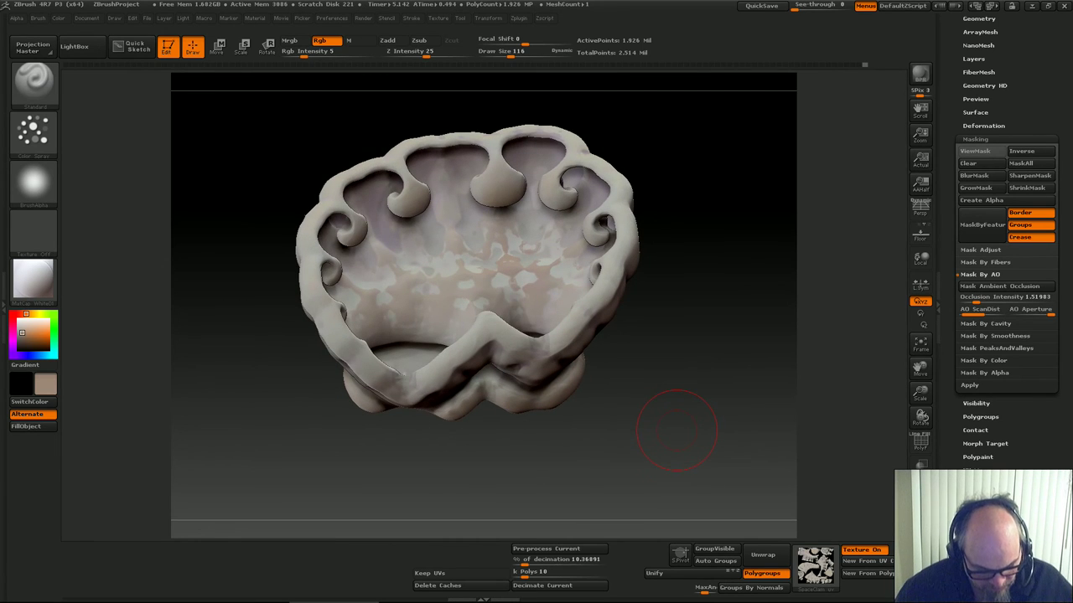
# Drop the shell to its lowest subdivision level and save the project over the existing file
pyautogui.hotkey('shift', 'd')
pyautogui.hotkey('shift', 'd')
pyautogui.hotkey('shift', 'd')
pyautogui.hotkey('shift', 'd')
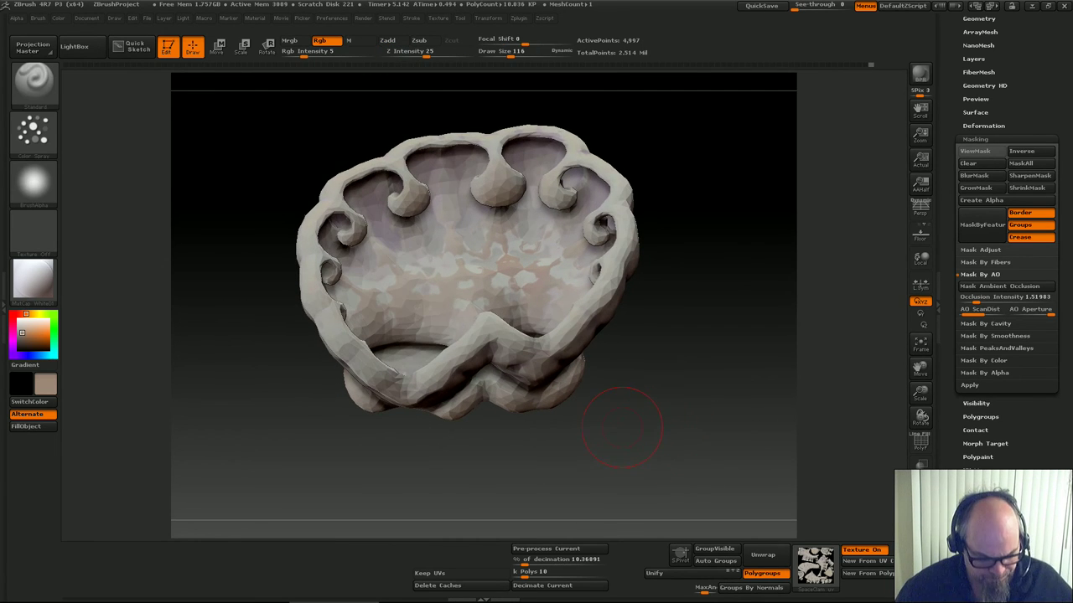
pyautogui.hotkey('ctrl', 's')
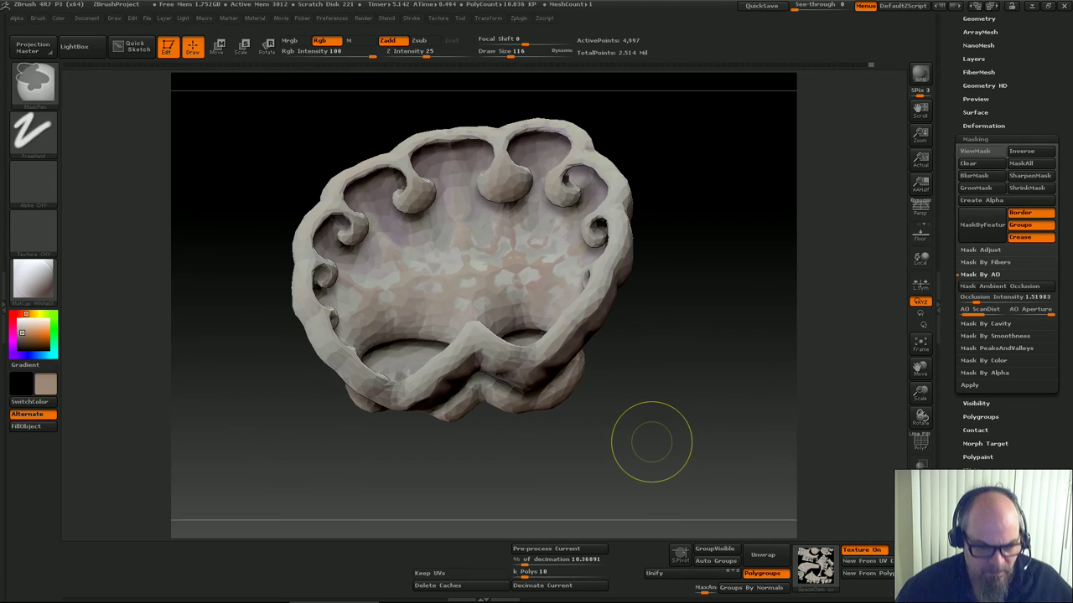
pyautogui.click(442, 394)
pyautogui.click(568, 309)
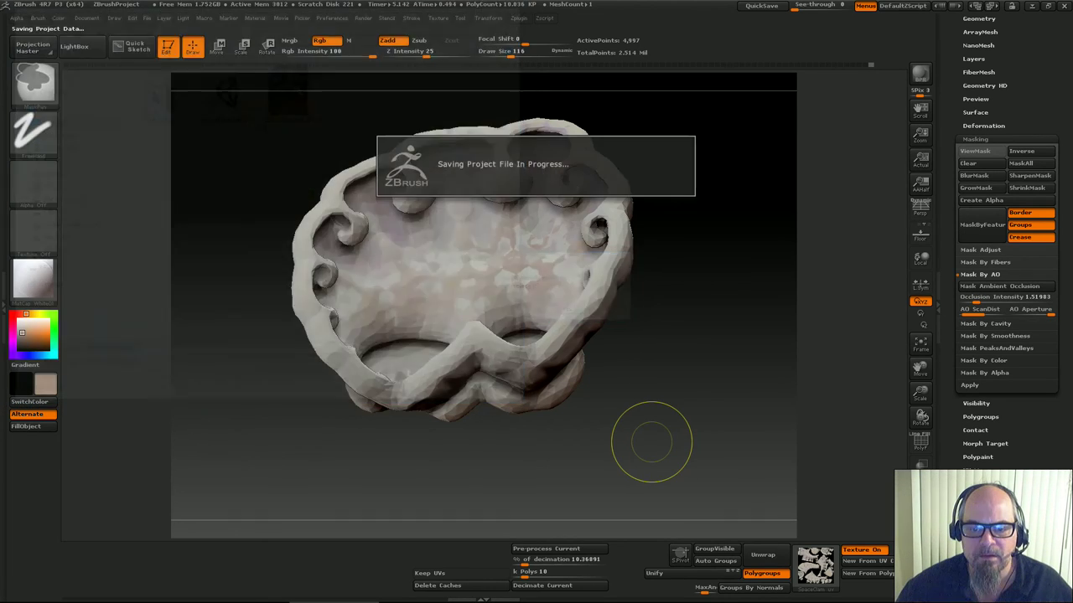
# Display the floor grid and rotate the shell with Transpose lines to level its opening with the floor
pyautogui.moveTo(687, 356)
pyautogui.mouseDown()
pyautogui.moveTo(670, 389)
pyautogui.moveTo(695, 356)
pyautogui.moveTo(683, 373)
pyautogui.moveTo(667, 334)
pyautogui.mouseUp()
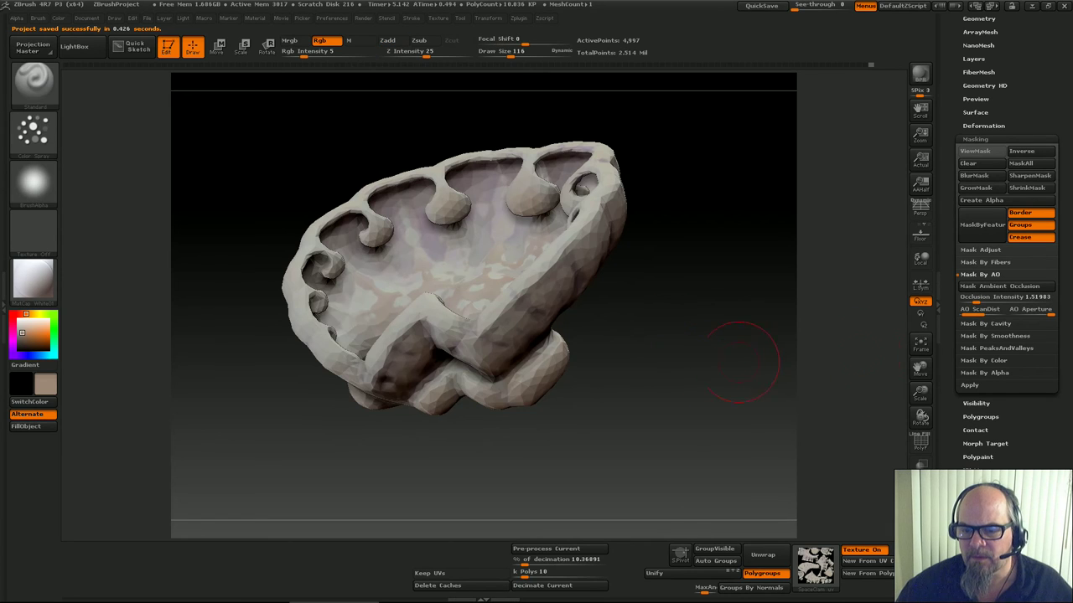
pyautogui.moveTo(741, 362)
pyautogui.mouseDown()
pyautogui.moveTo(729, 336)
pyautogui.moveTo(744, 352)
pyautogui.mouseUp()
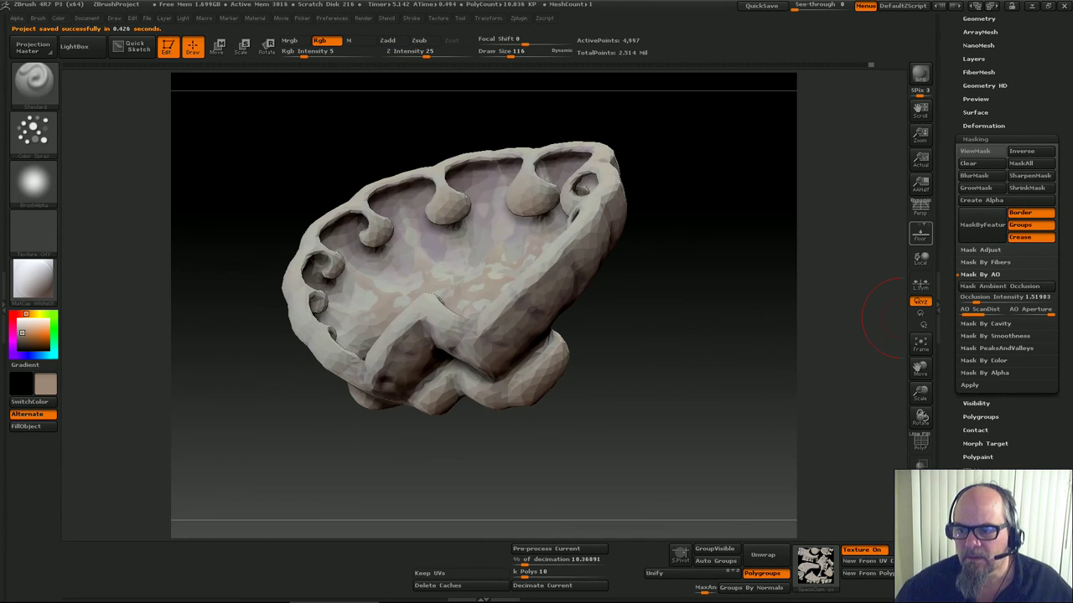
pyautogui.click(920, 234)
pyautogui.moveTo(723, 371); pyautogui.dragTo(762, 352)
pyautogui.keyDown('alt'); pyautogui.moveTo(694, 348); pyautogui.dragTo(687, 453); pyautogui.keyUp('alt')
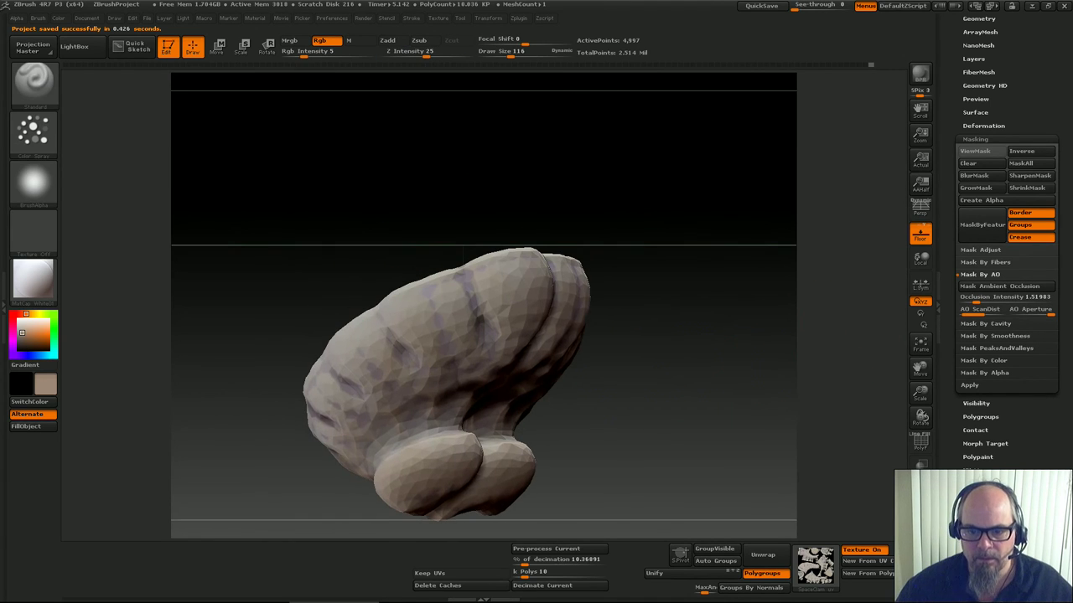
pyautogui.press('r')
pyautogui.moveTo(506, 256)
pyautogui.mouseDown()
pyautogui.moveTo(486, 518)
pyautogui.moveTo(507, 520)
pyautogui.moveTo(329, 287)
pyautogui.moveTo(683, 241)
pyautogui.moveTo(627, 130)
pyautogui.mouseUp()
pyautogui.moveTo(627, 130); pyautogui.dragTo(530, 313, button='right')
pyautogui.moveTo(465, 239); pyautogui.dragTo(209, 178)
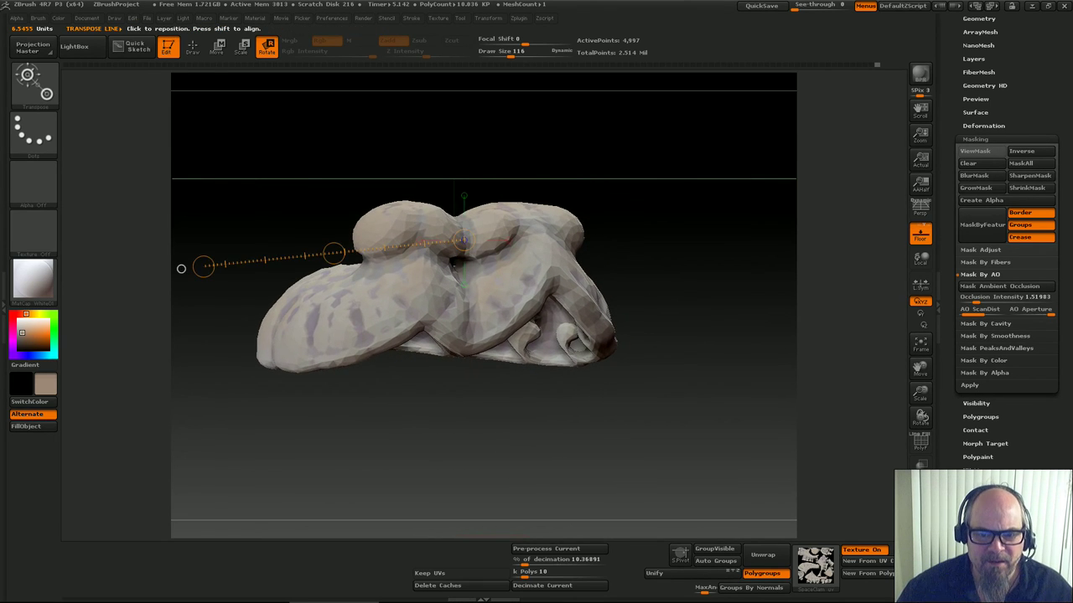
pyautogui.moveTo(553, 503); pyautogui.dragTo(537, 204, button='right')
pyautogui.moveTo(463, 331); pyautogui.dragTo(700, 333)
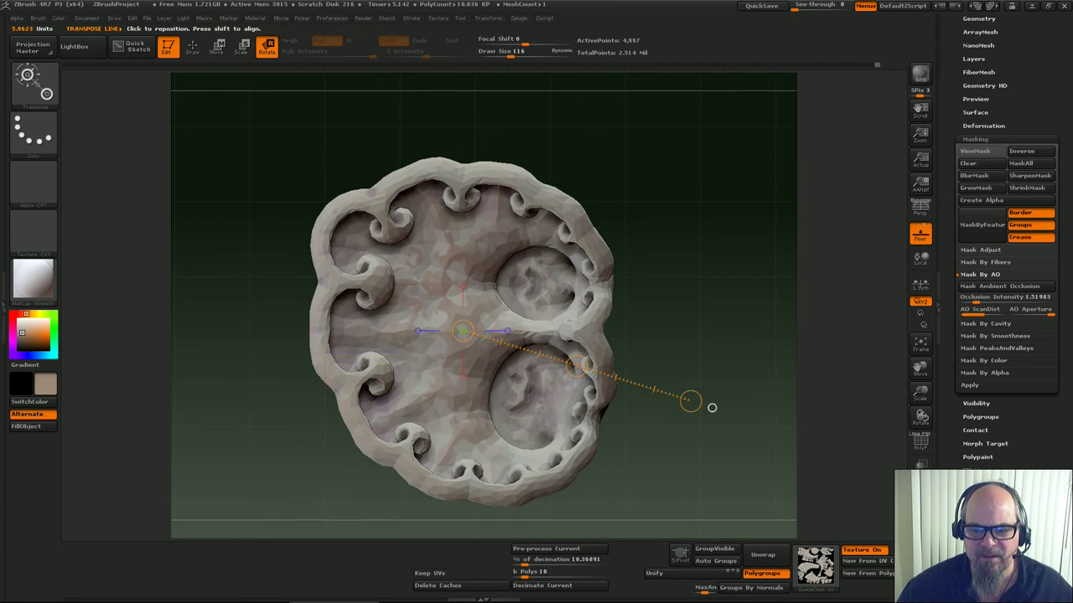
pyautogui.moveTo(712, 407); pyautogui.dragTo(575, 503)
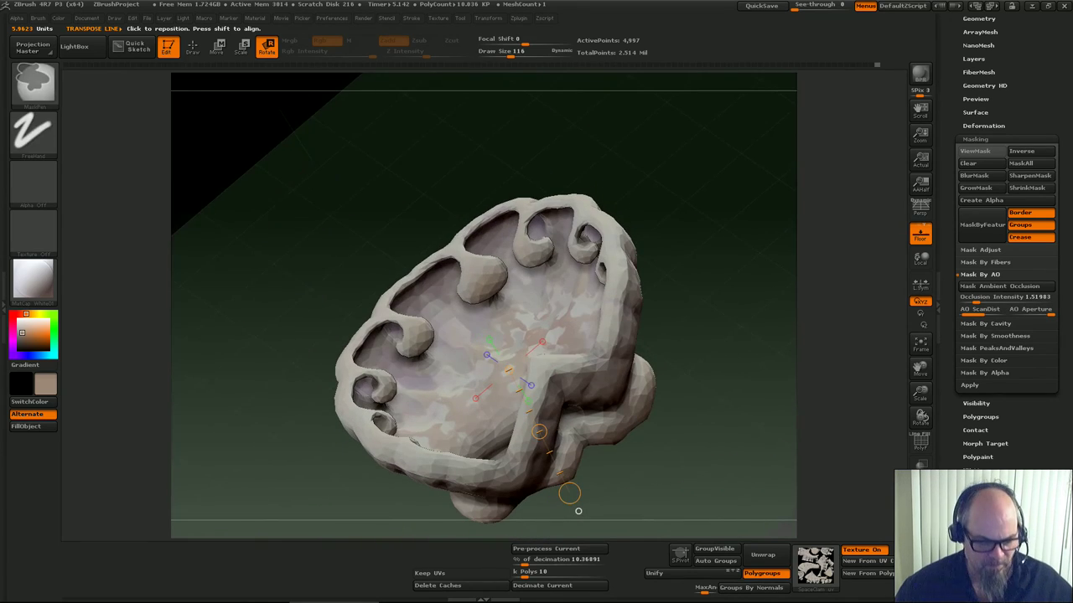
# Save the project over the existing file and hide the floor grid
pyautogui.hotkey('ctrl', 's')
pyautogui.press('Return')
pyautogui.press('Return')
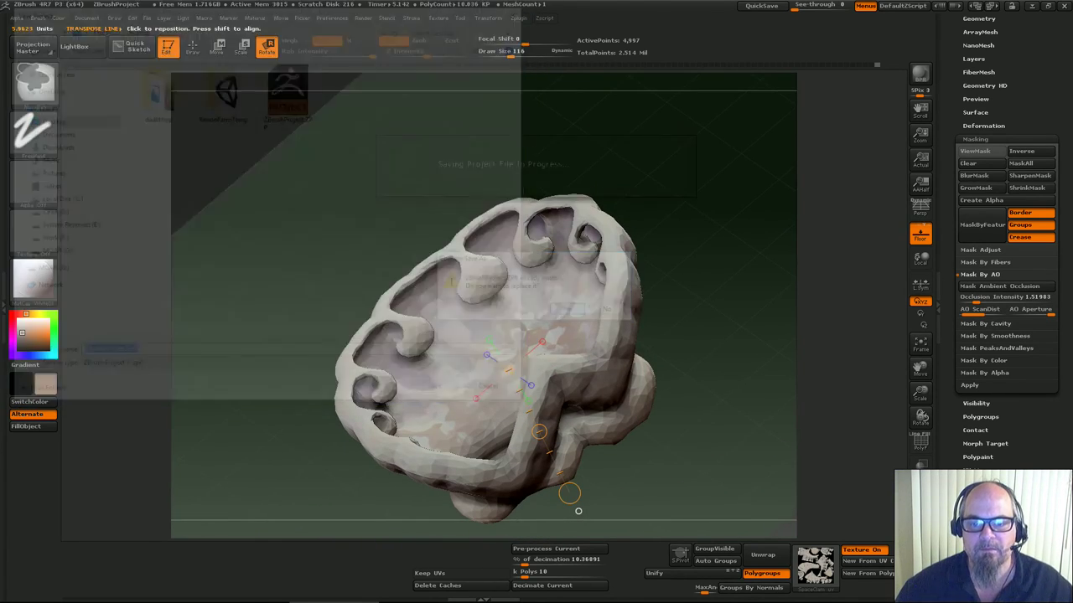
pyautogui.hotkey('shift', 'p')
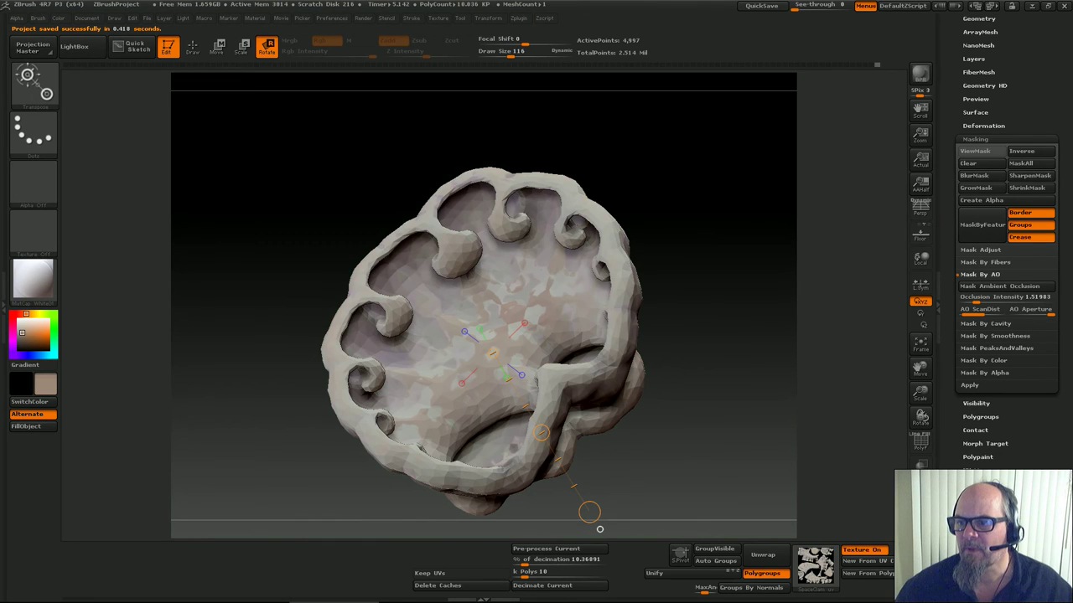
# Start an FBX export of the selected subtool and browse to XenoFarm FLOATER > Assets > from ZBrush on the Work (F:) drive
pyautogui.click(763, 555)
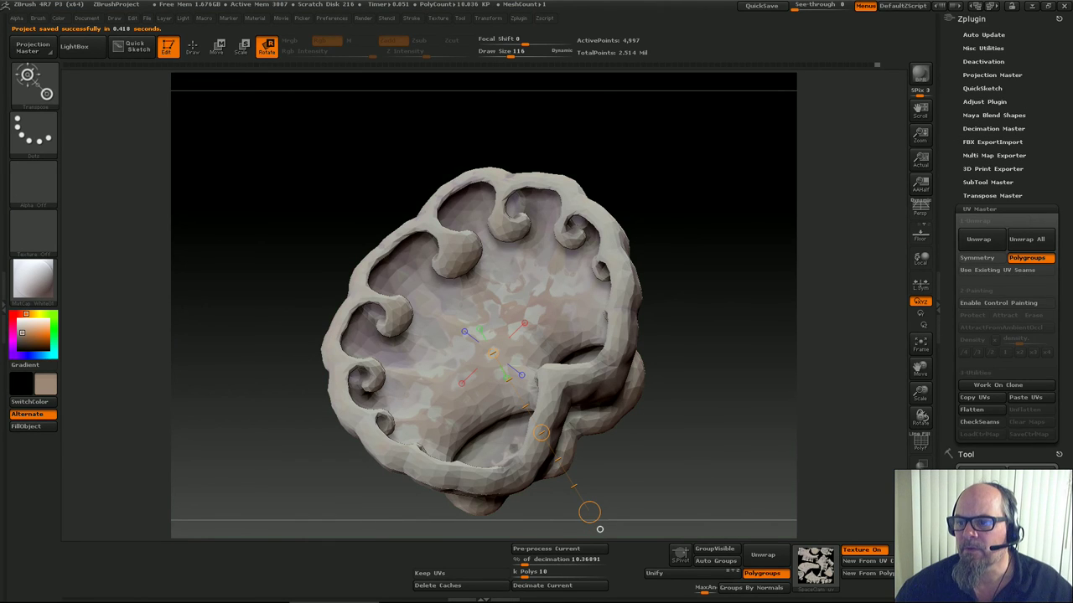
pyautogui.click(992, 142)
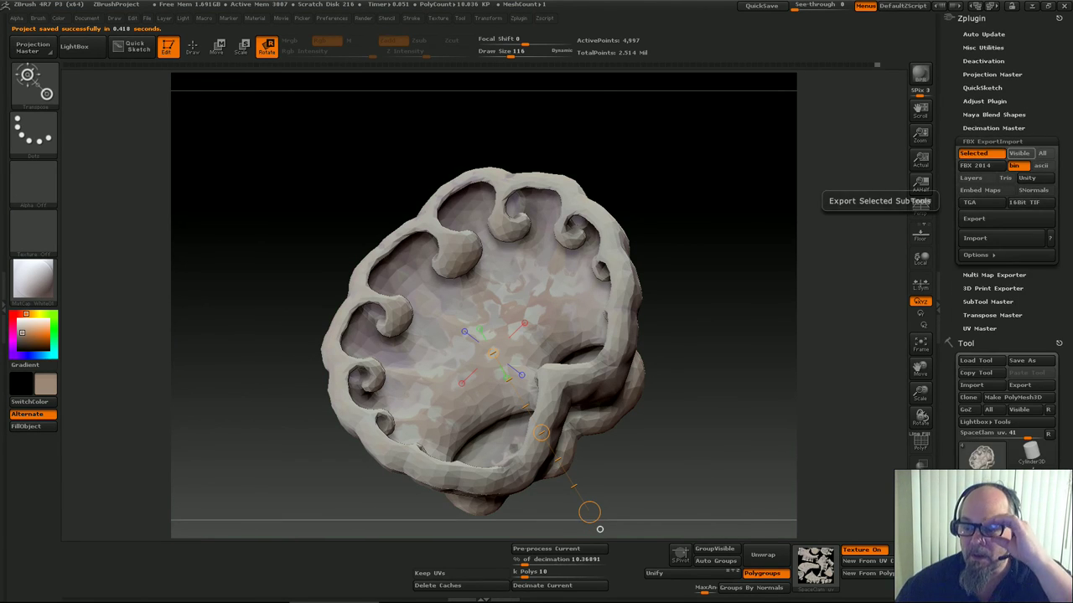
pyautogui.click(974, 218)
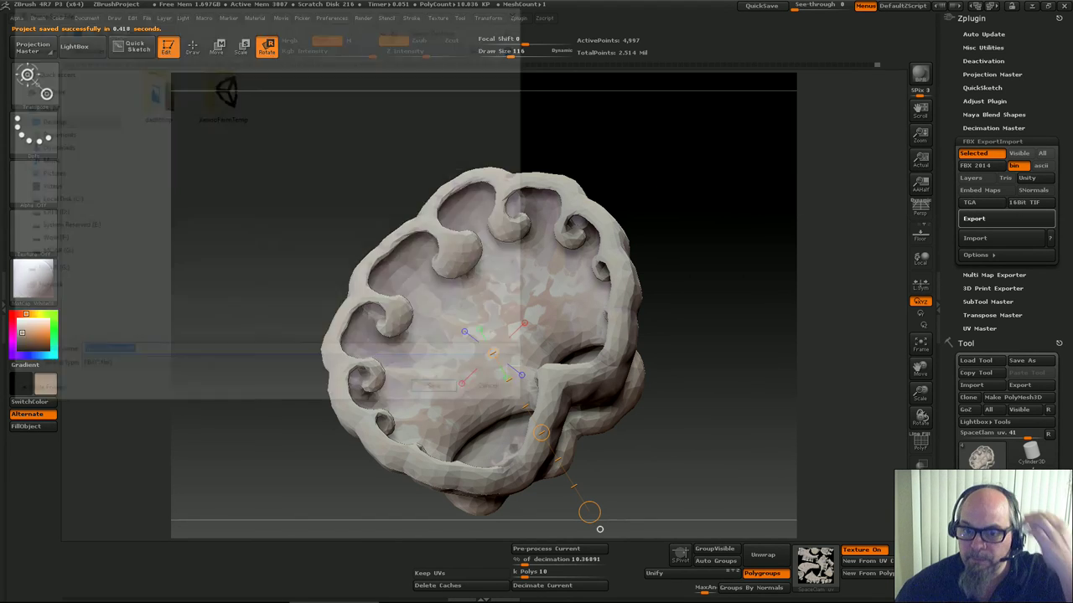
pyautogui.click(48, 70)
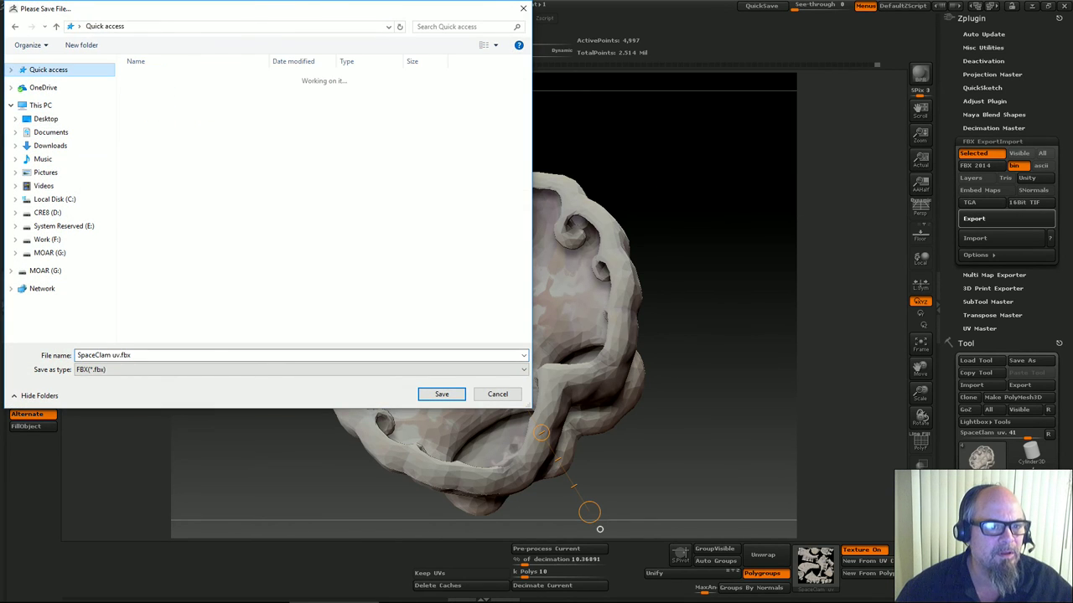
pyautogui.click(48, 240)
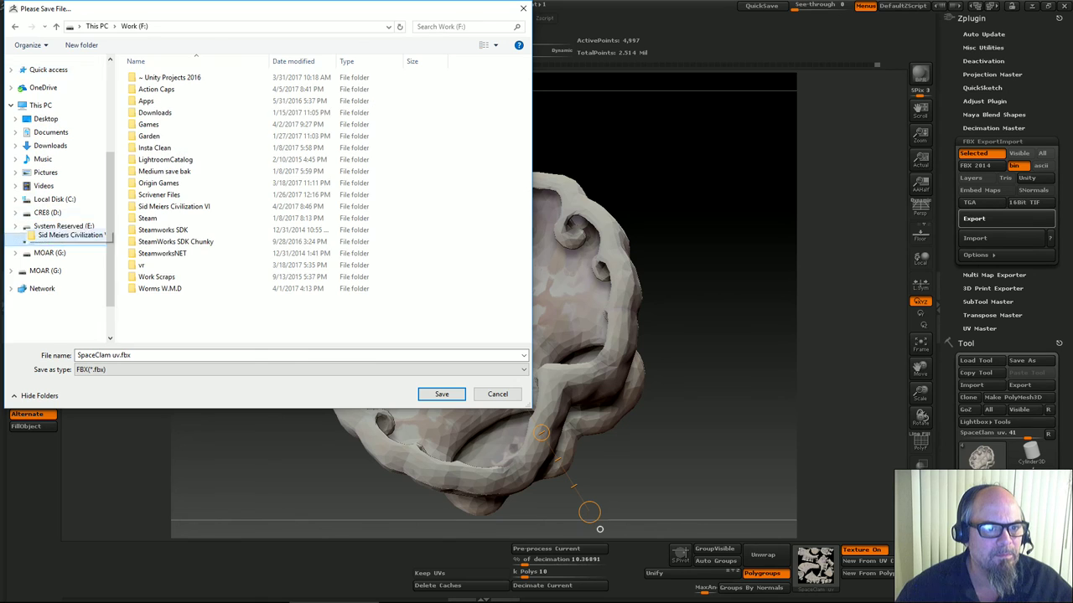
pyautogui.doubleClick(168, 77)
pyautogui.doubleClick(167, 77)
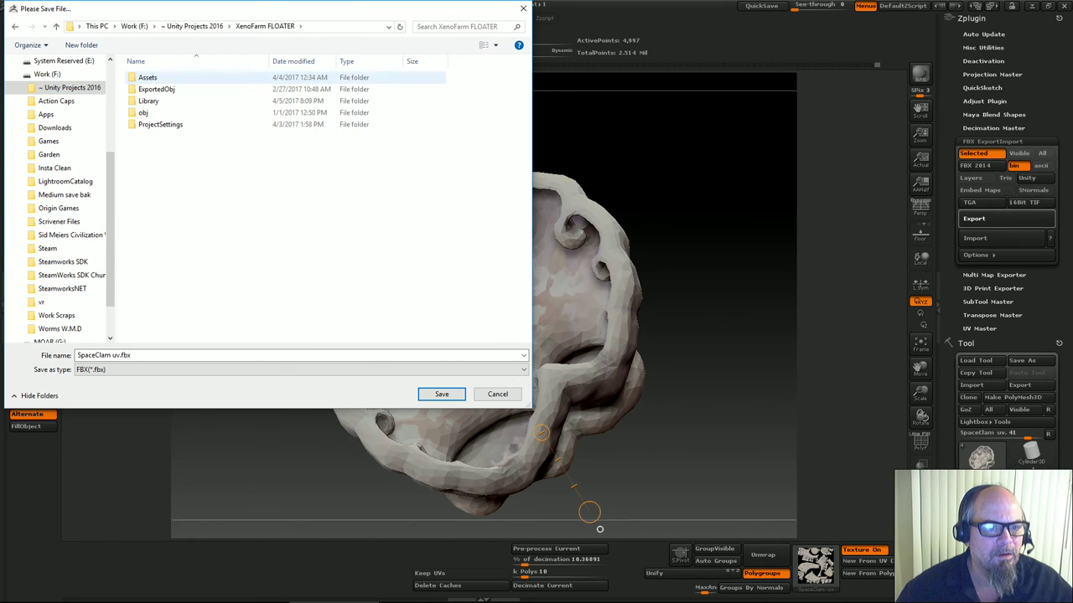
pyautogui.doubleClick(167, 78)
pyautogui.doubleClick(167, 112)
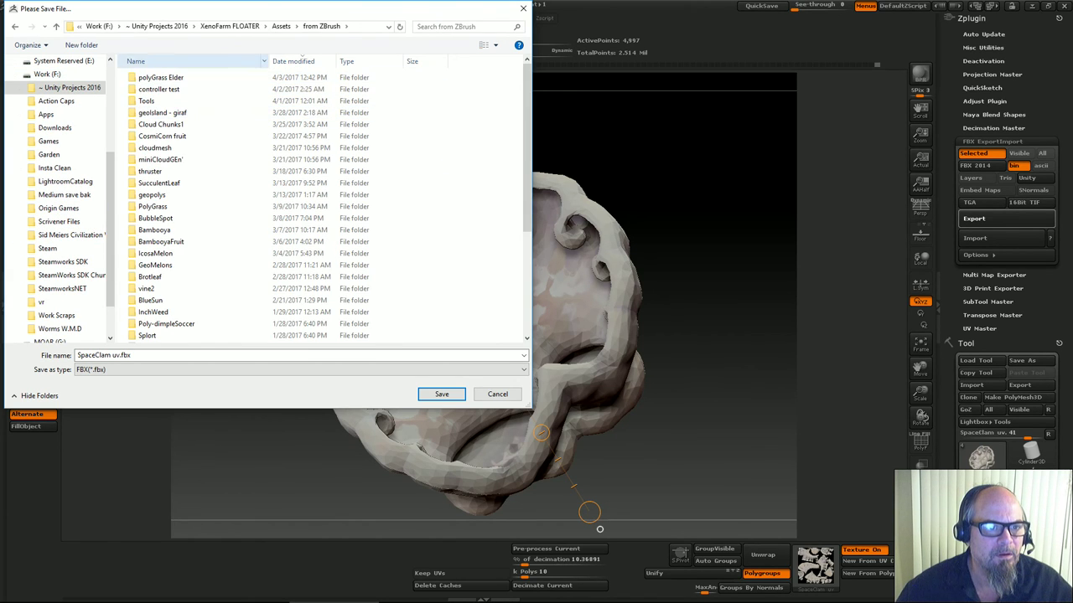
# Create a folder named SpaceClam and export the shell into it as SpaceClam uv.fbx
pyautogui.click(81, 45)
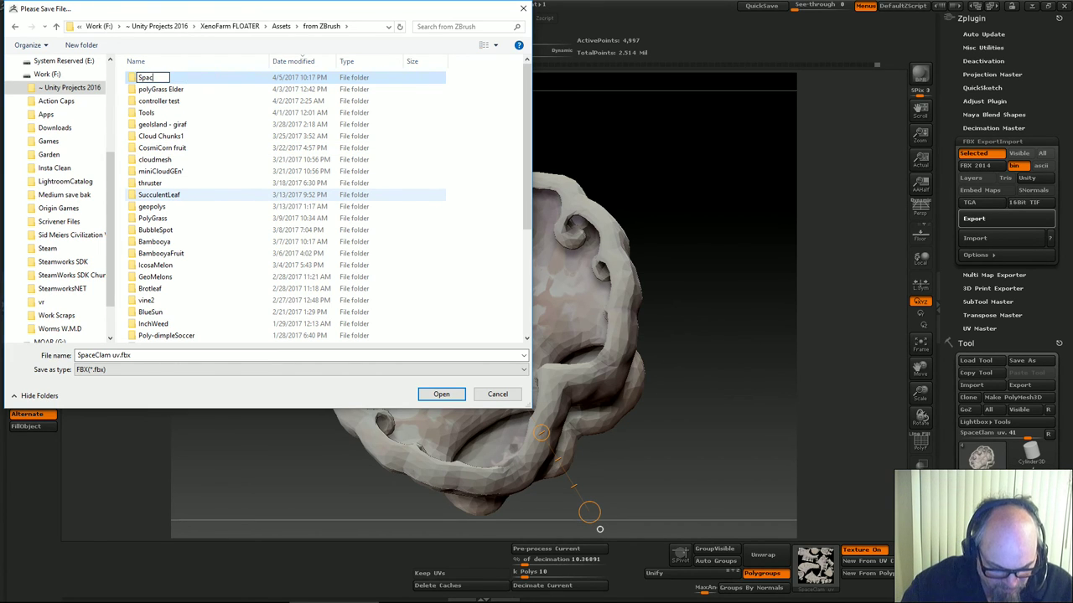
pyautogui.write('SpaceClam')
pyautogui.press('Return')
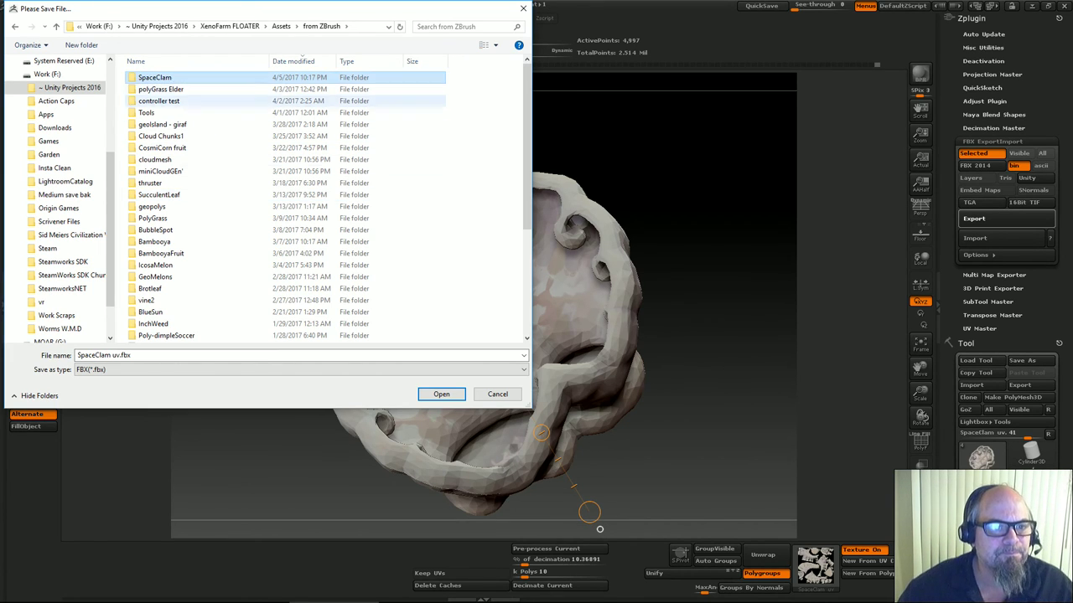
pyautogui.doubleClick(155, 77)
pyautogui.press('Return')
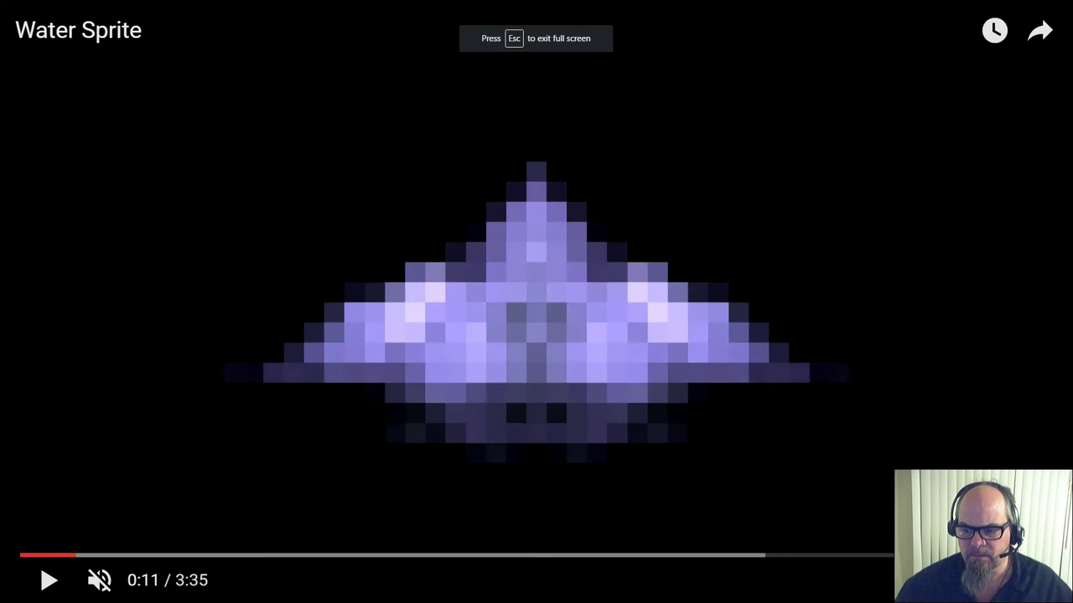
# Exit the full-screen Water Sprite video and minimize the browser window
pyautogui.press('Escape')
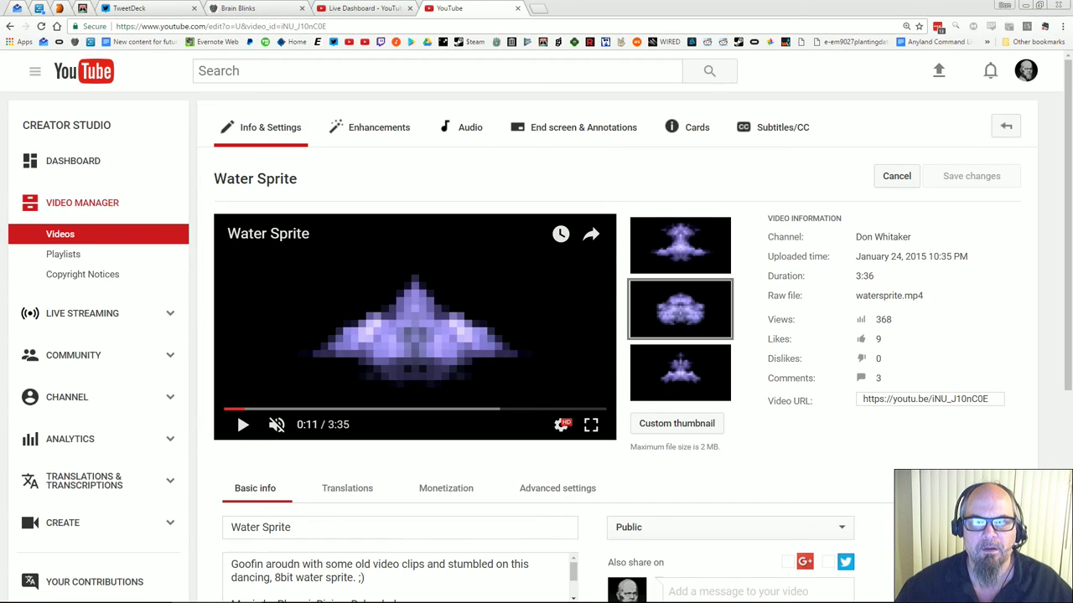
pyautogui.click(1025, 5)
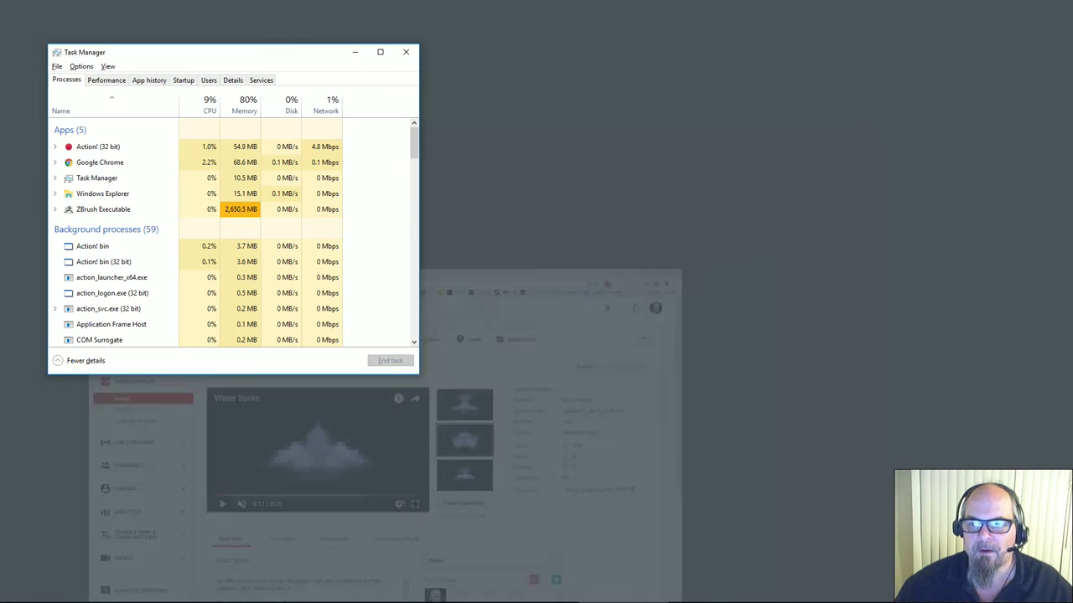
# Launch the Oculus app and SteamVR
pyautogui.moveTo(333, 601)
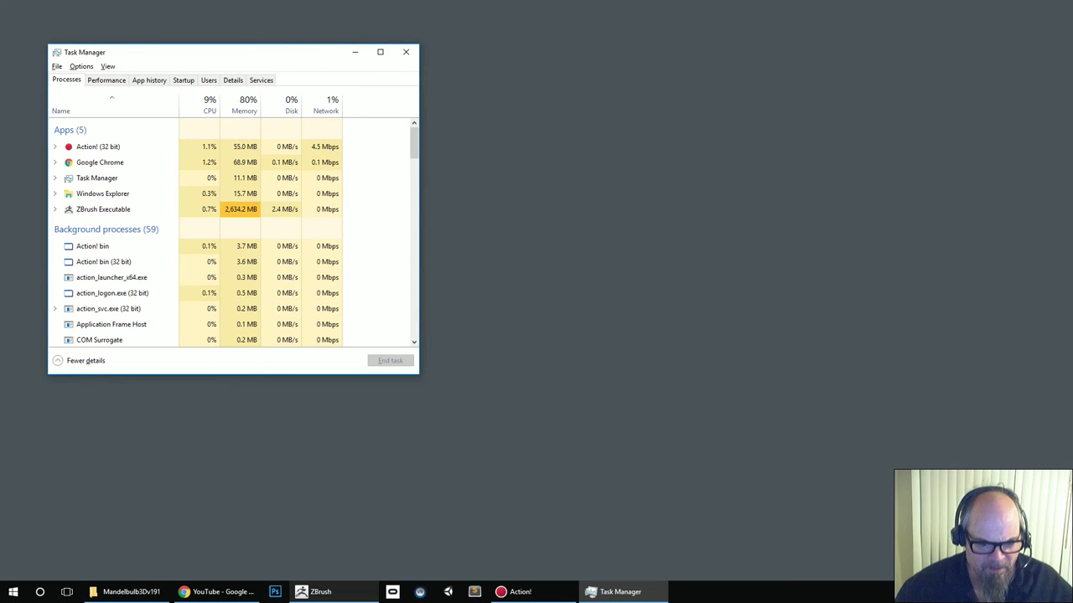
pyautogui.click(337, 549)
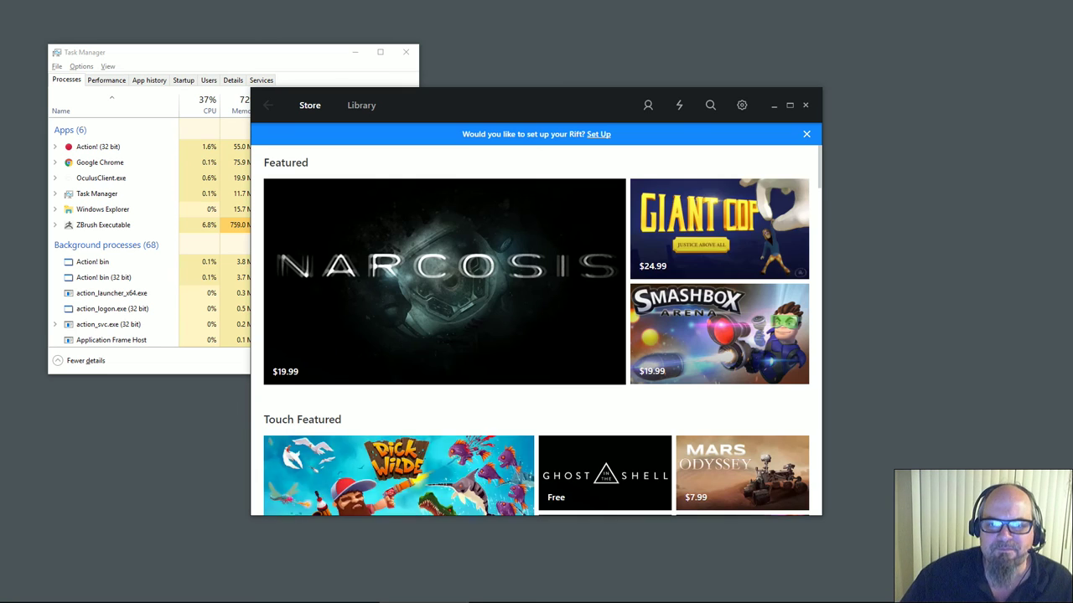
pyautogui.moveTo(336, 601)
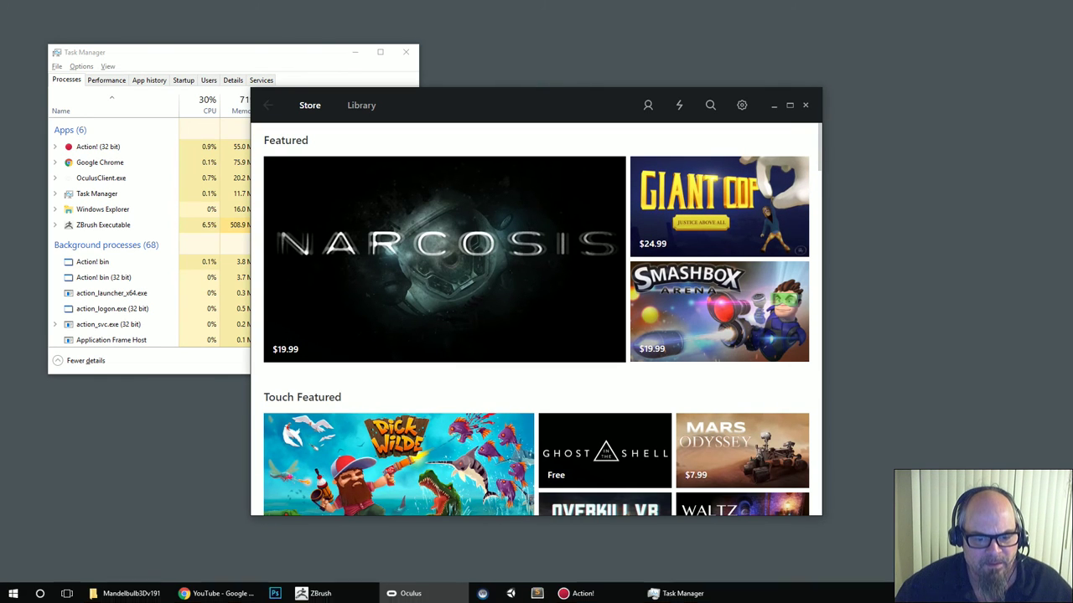
pyautogui.click(483, 592)
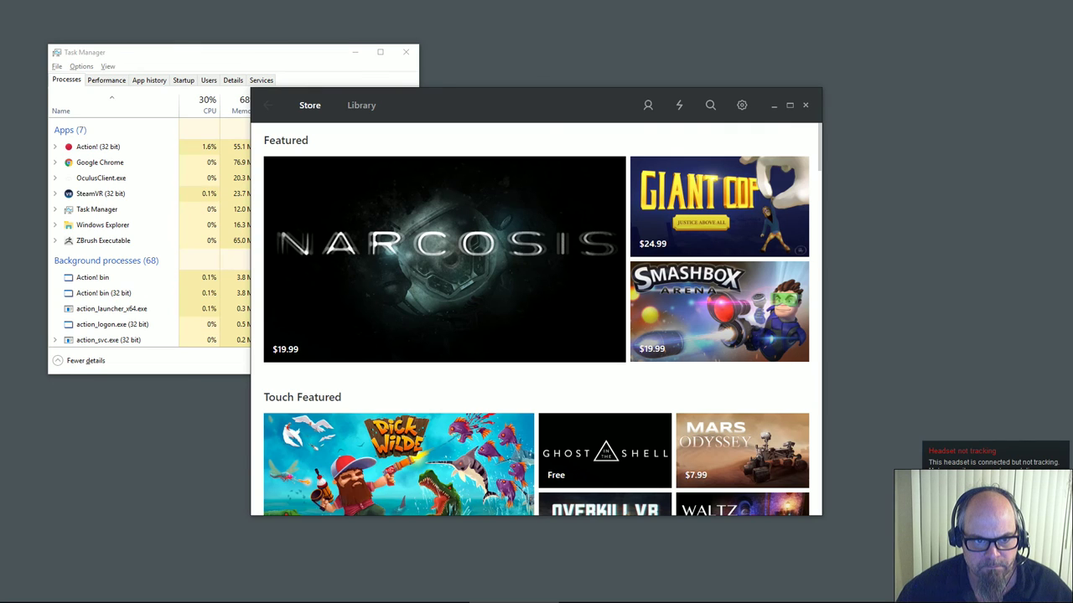
# Open the XenoFarm FLOATER project in Unity, select the Floater3 island and frame it in the enlarged Scene view
pyautogui.moveTo(645, 601)
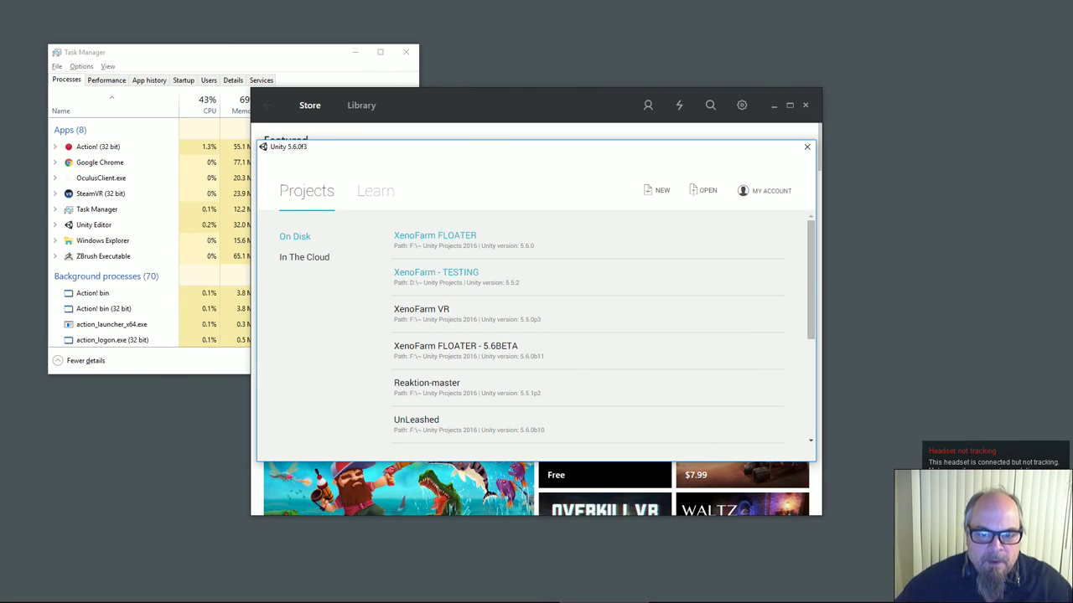
pyautogui.click(435, 236)
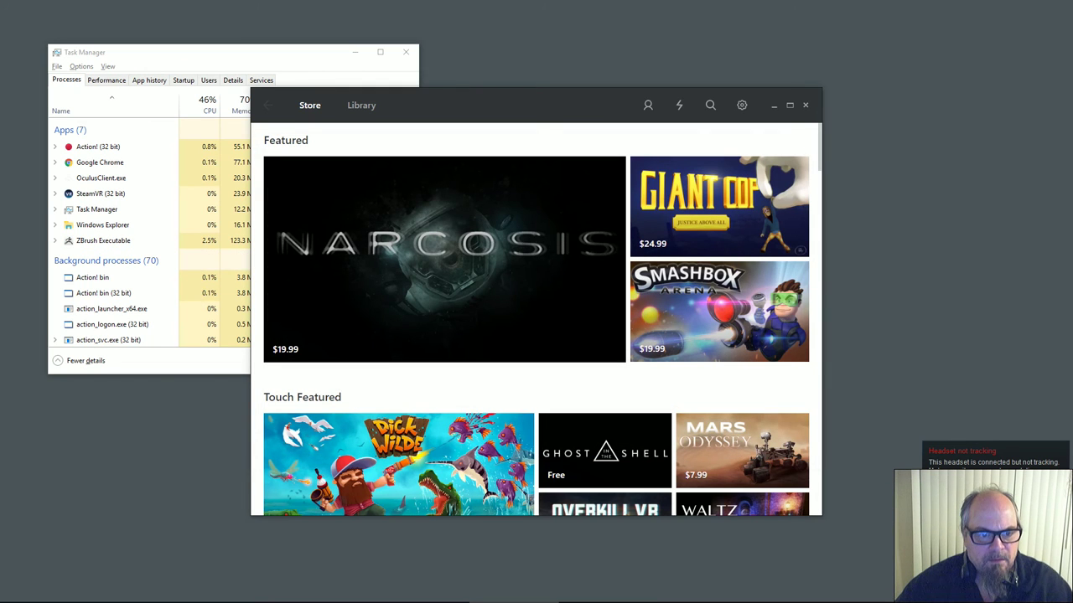
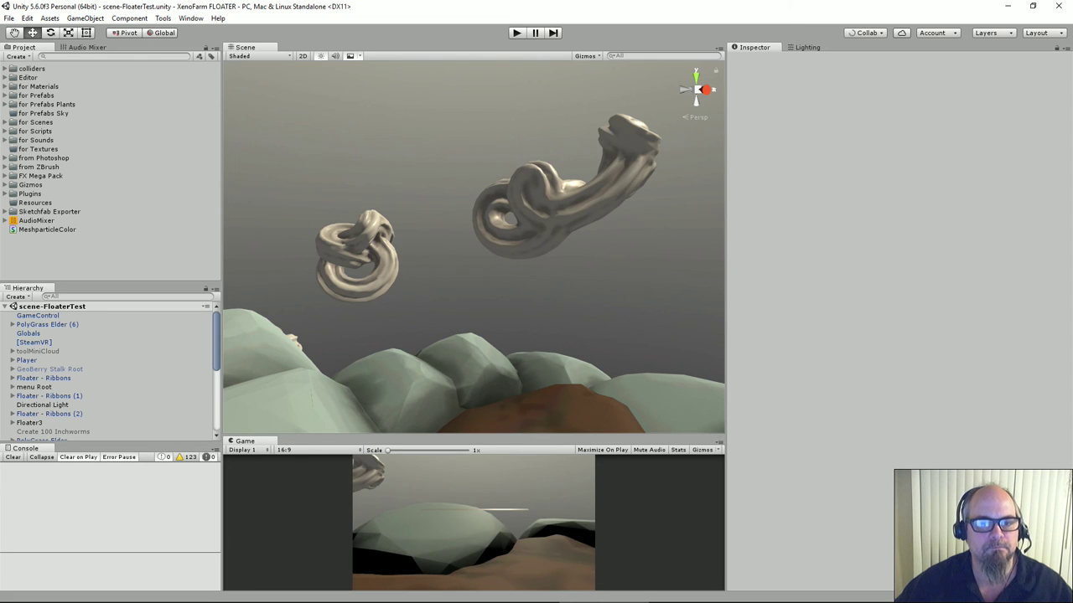
pyautogui.moveTo(726, 251); pyautogui.dragTo(917, 252)
pyautogui.moveTo(637, 252); pyautogui.dragTo(415, 327, button='right')
pyautogui.click(470, 310)
pyautogui.scroll(-2, 469, 310)
pyautogui.press('f')
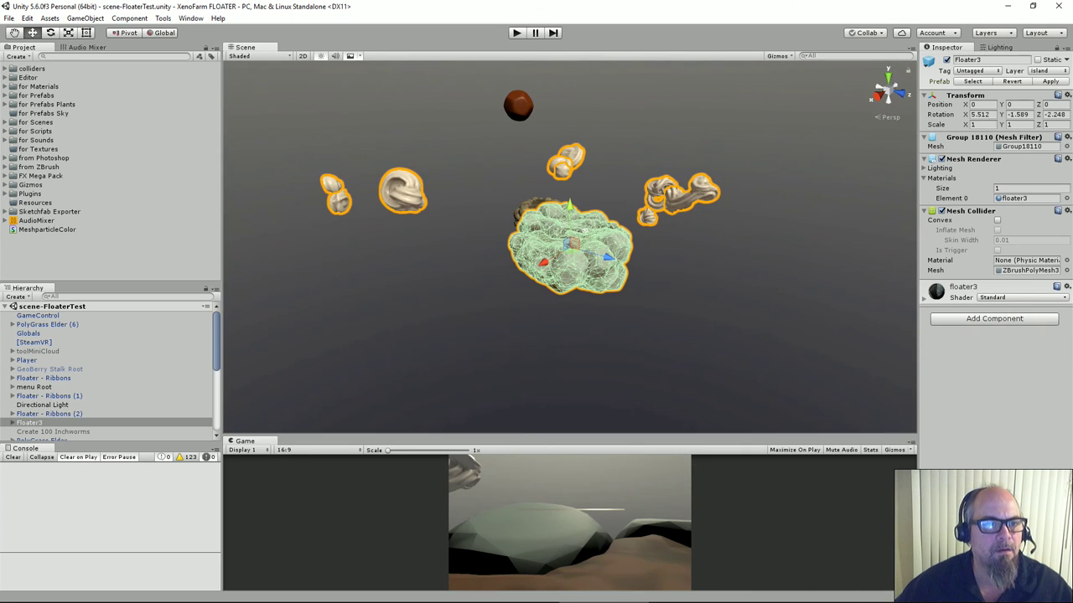
# Create an empty GameObject in the scene and rename it SpaceClam
pyautogui.click(85, 18)
pyautogui.click(102, 31)
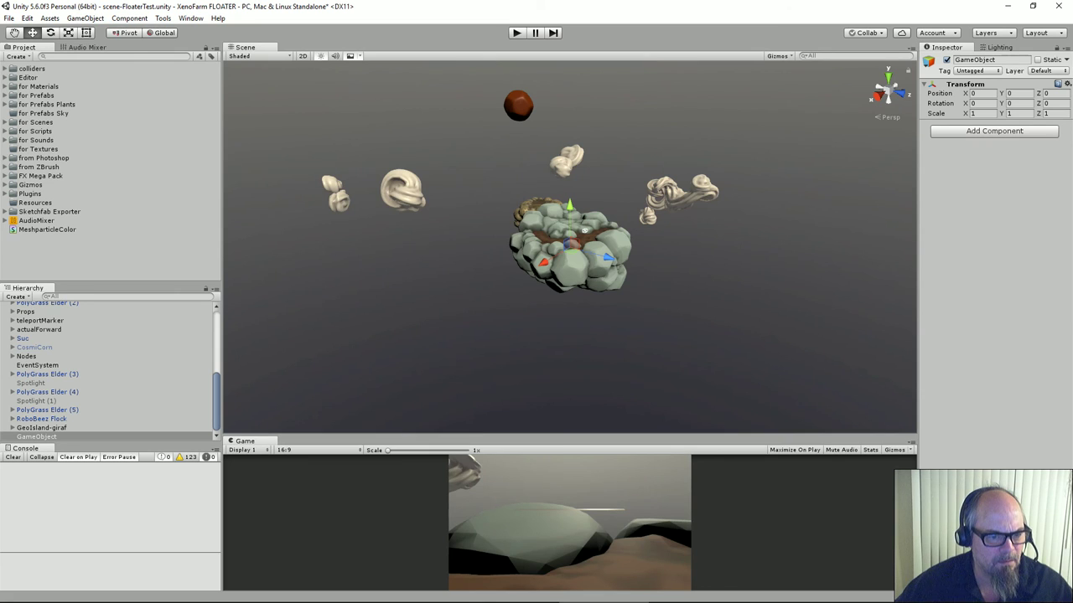
pyautogui.click(36, 437)
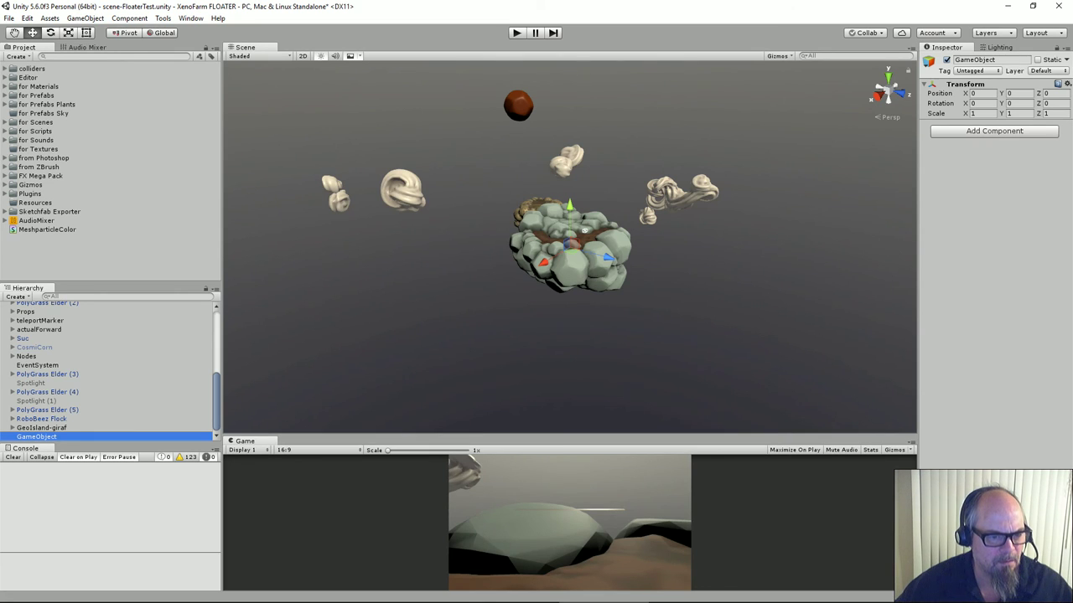
pyautogui.press('F2')
pyautogui.write('SpaceClam')
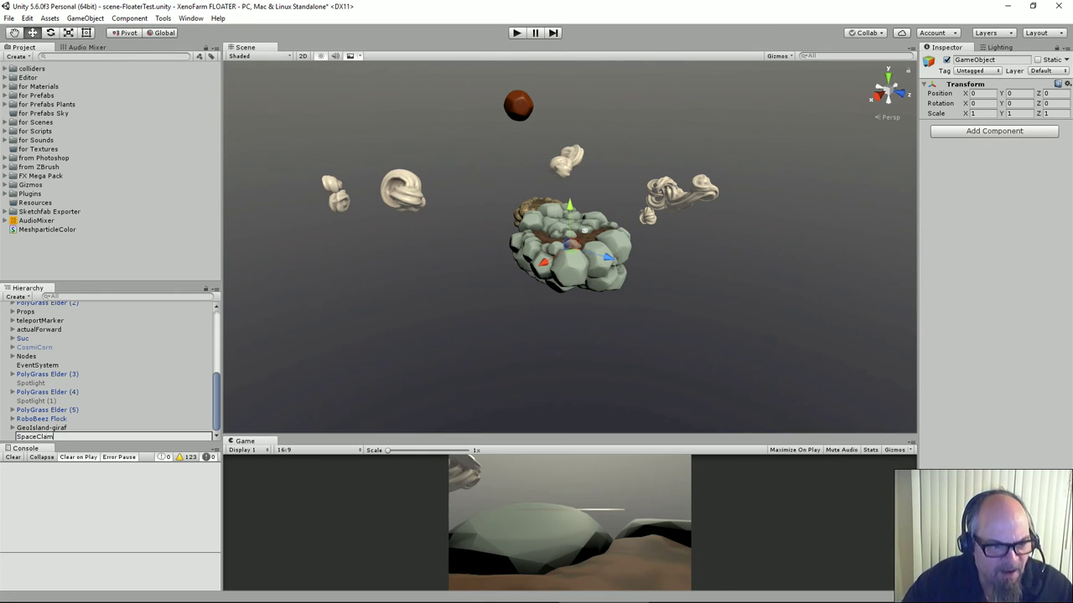
pyautogui.press('Return')
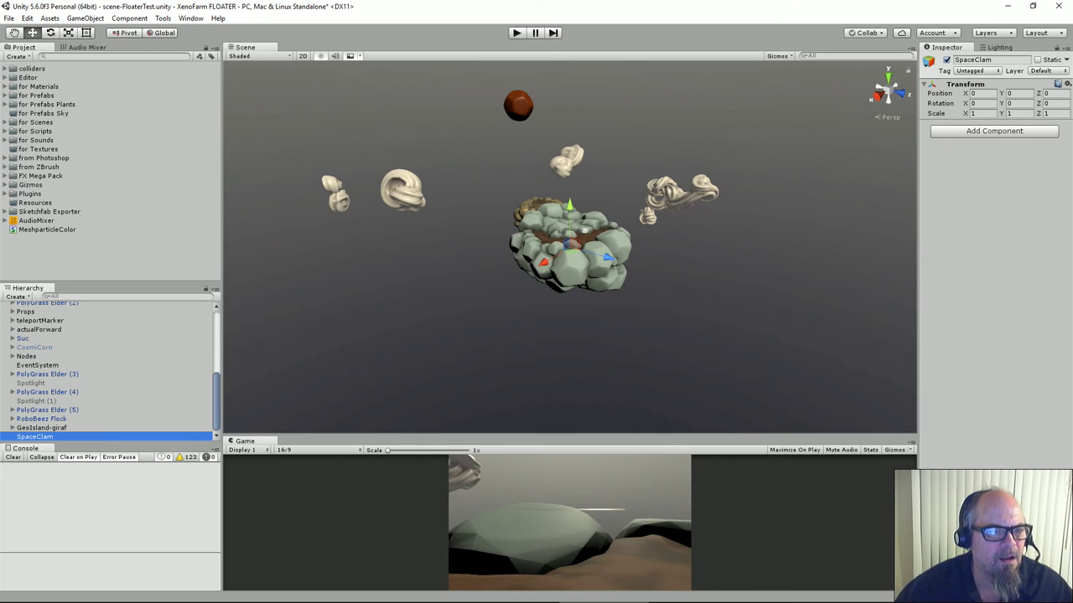
# Find the SpaceClam_uv mesh in from ZBrush > SpaceClam and add it to the SpaceClam object
pyautogui.click(5, 167)
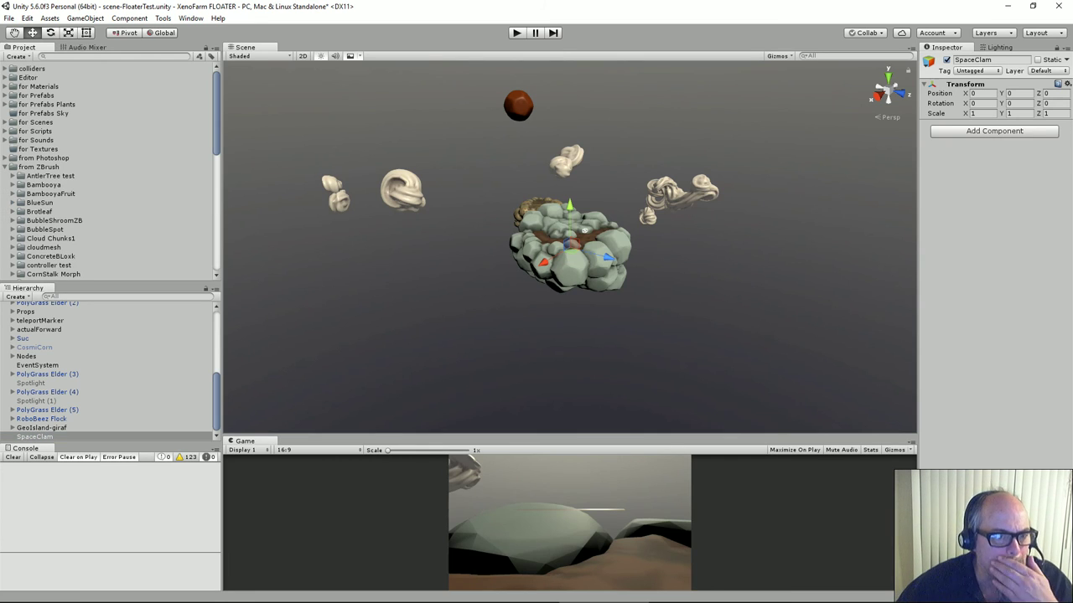
pyautogui.scroll(-5, 108, 168)
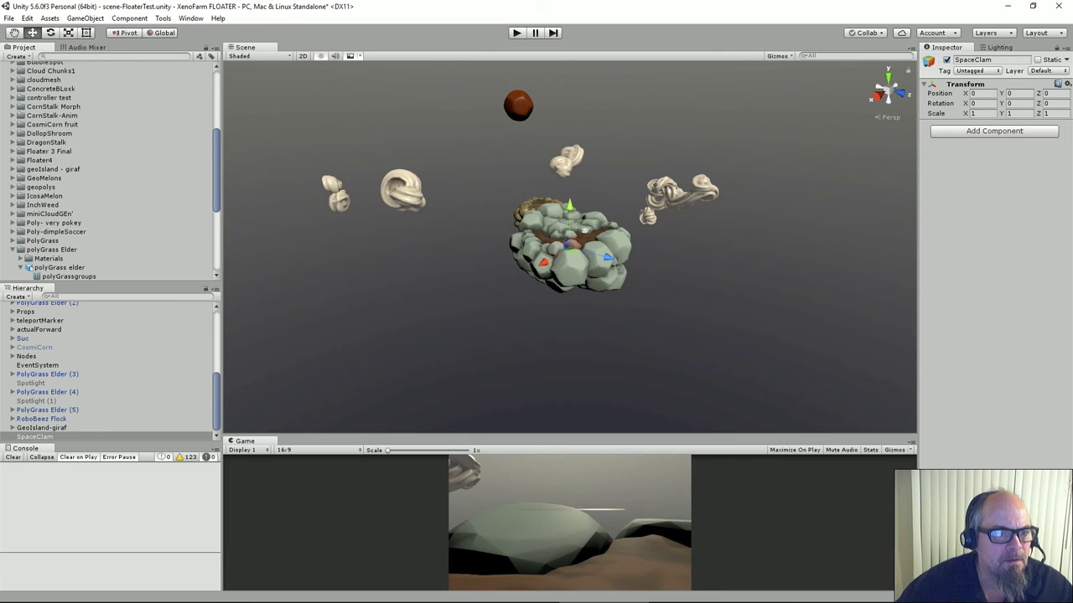
pyautogui.click(13, 250)
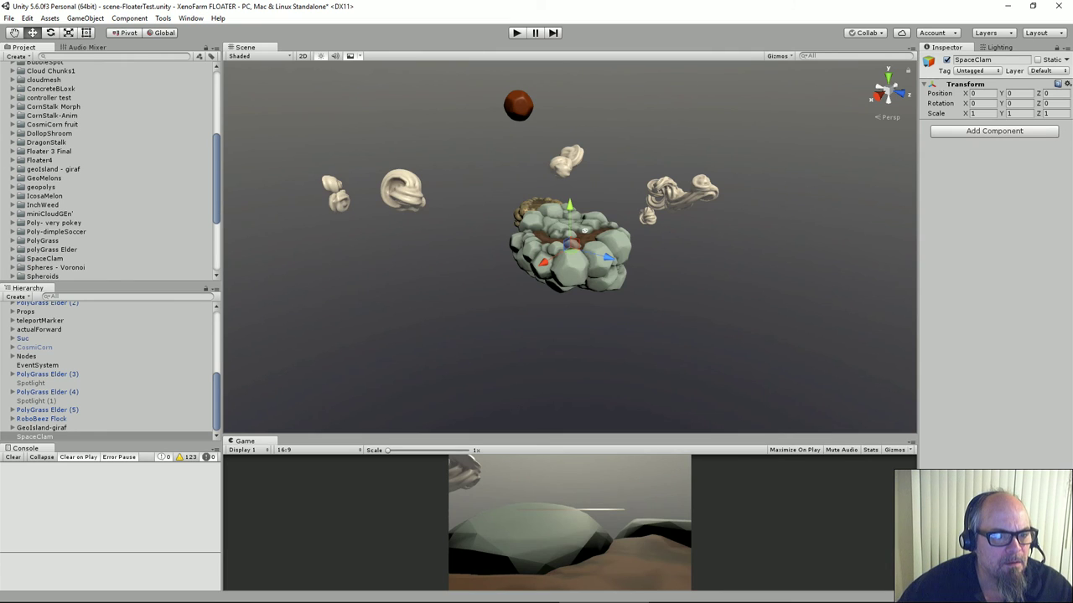
pyautogui.click(11, 258)
pyautogui.scroll(-3, 109, 167)
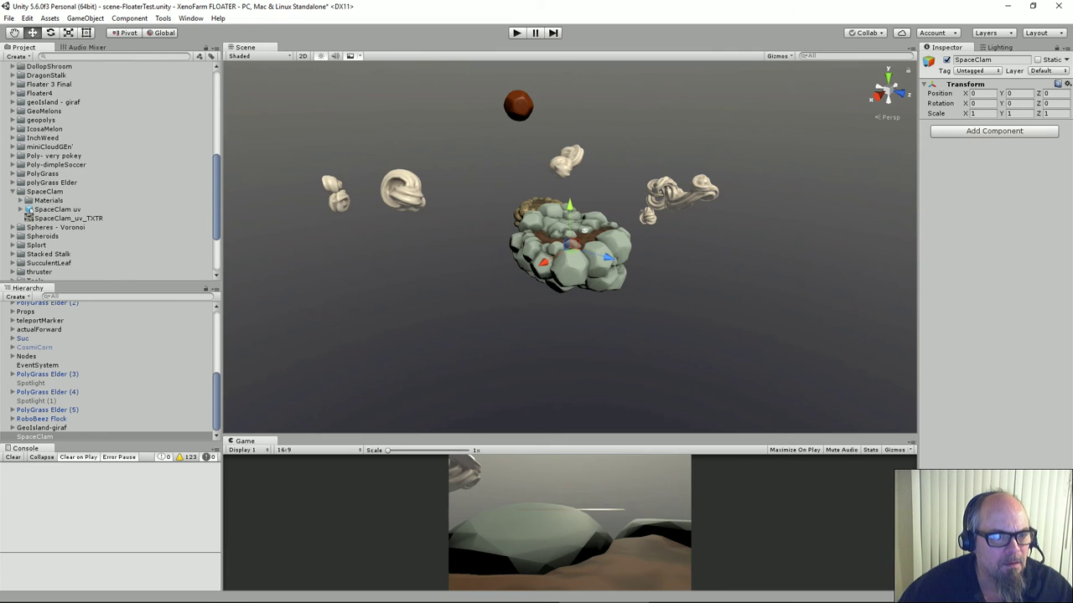
pyautogui.click(20, 210)
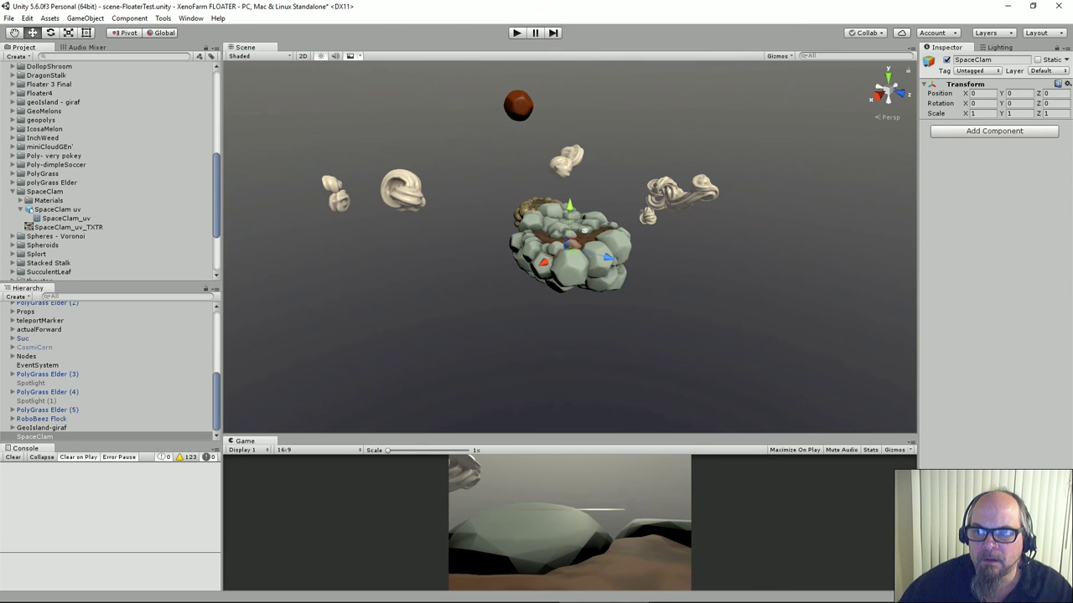
pyautogui.moveTo(66, 218); pyautogui.dragTo(994, 210)
pyautogui.moveTo(918, 293); pyautogui.dragTo(884, 293)
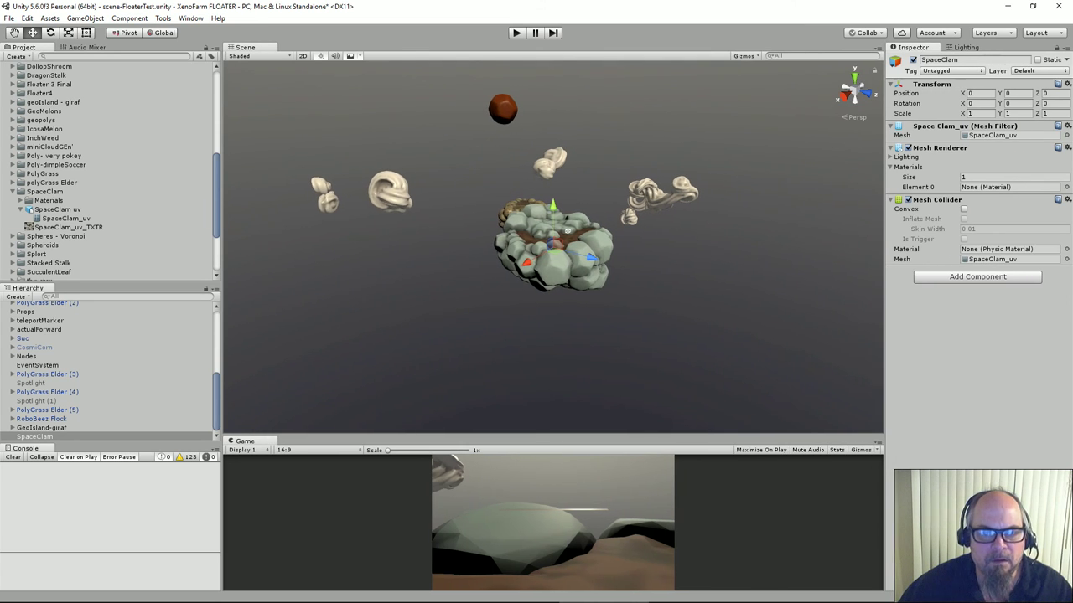
# Apply a Scale Factor of 100 in the SpaceClam uv import settings, and raise it to 400
pyautogui.click(57, 210)
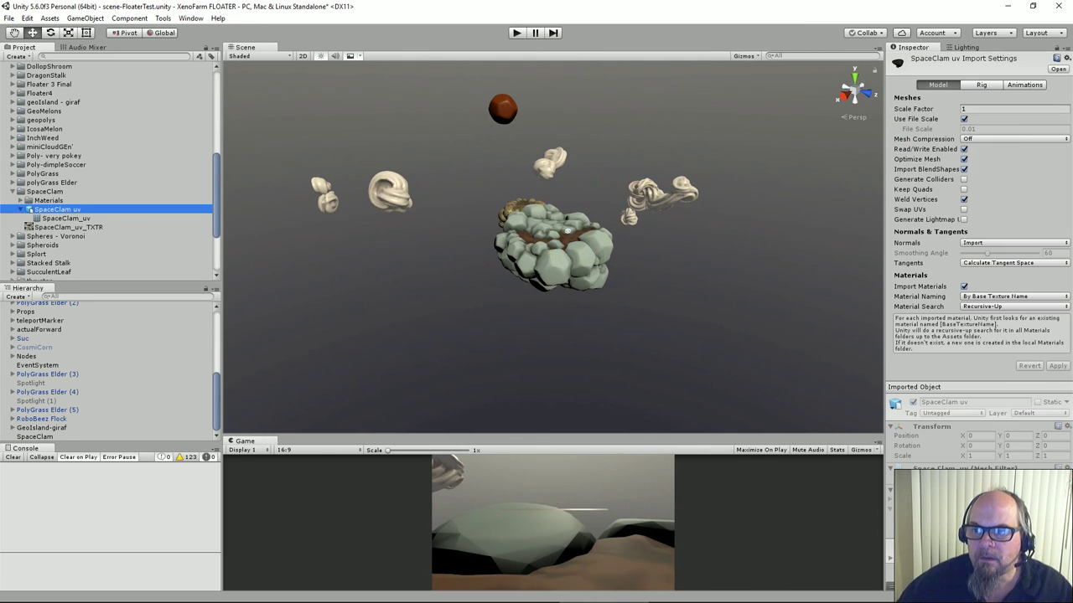
pyautogui.click(918, 109)
pyautogui.write('100')
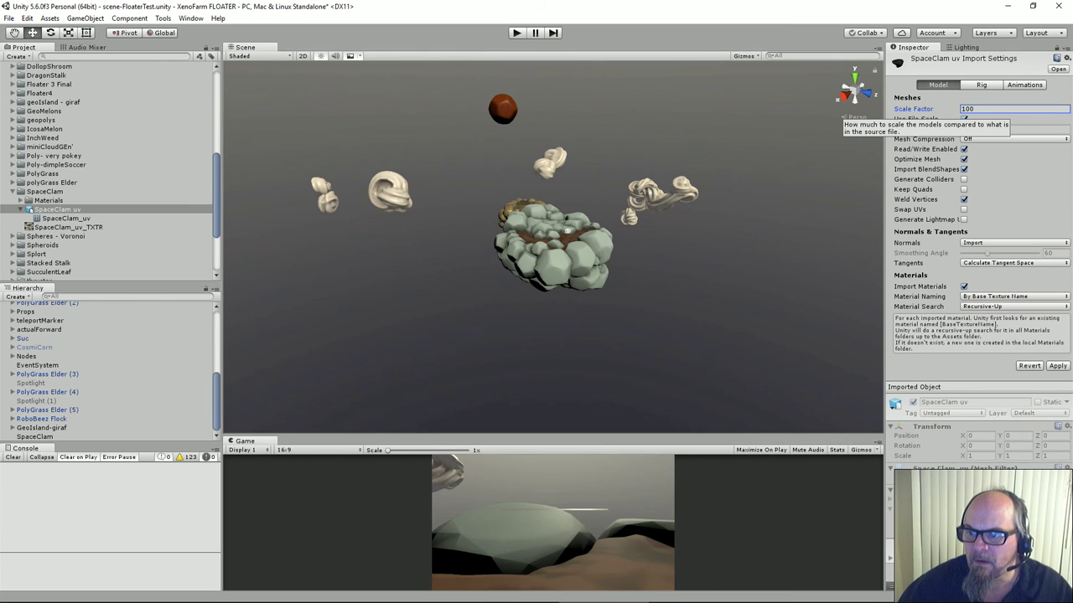
pyautogui.click(1058, 366)
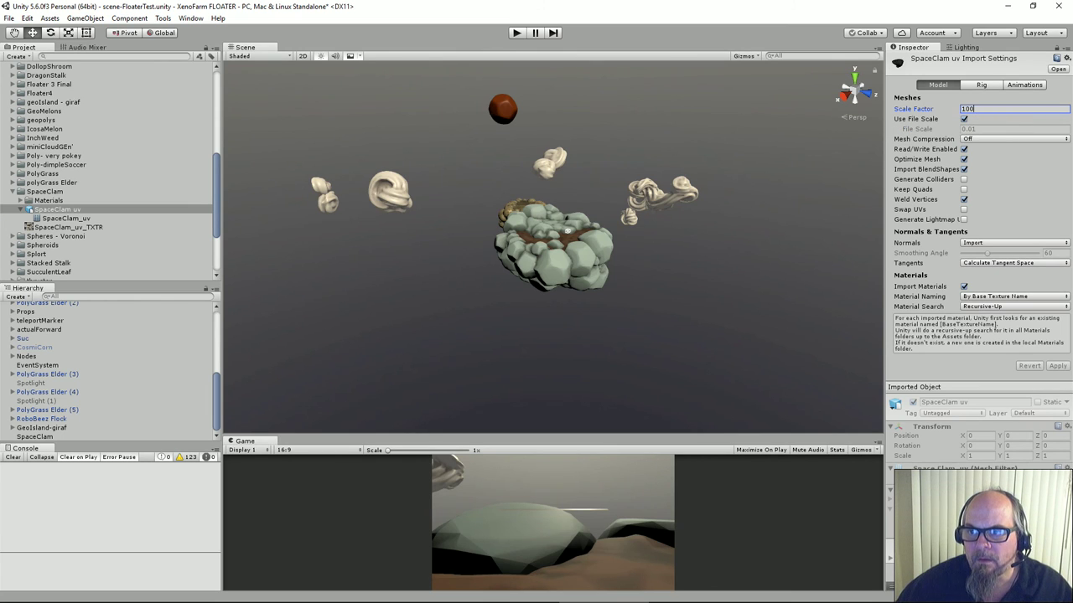
pyautogui.moveTo(975, 109); pyautogui.dragTo(945, 109)
pyautogui.write('400')
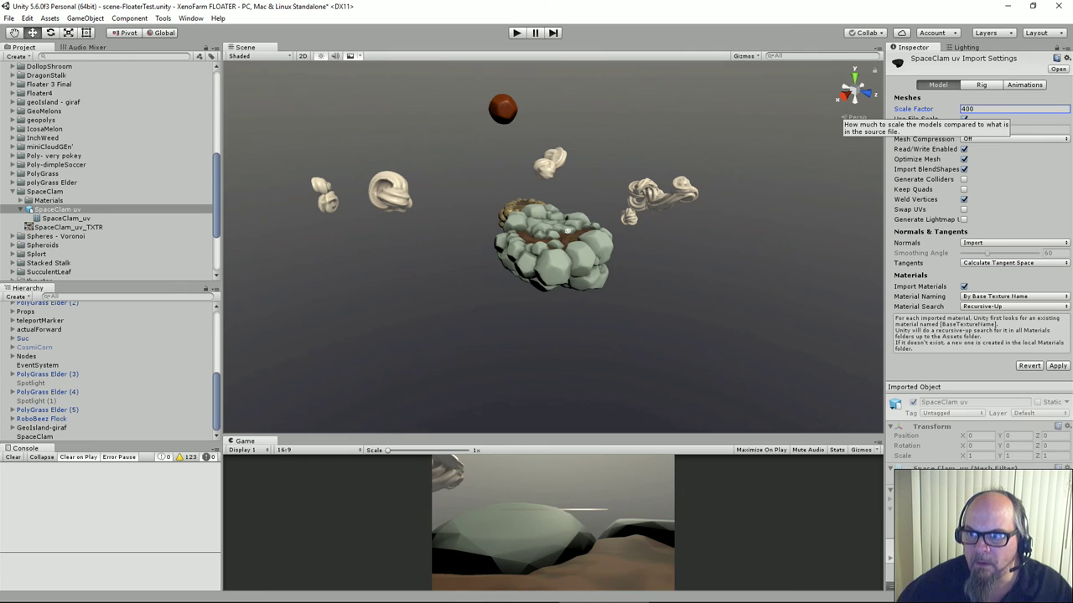
pyautogui.click(1058, 366)
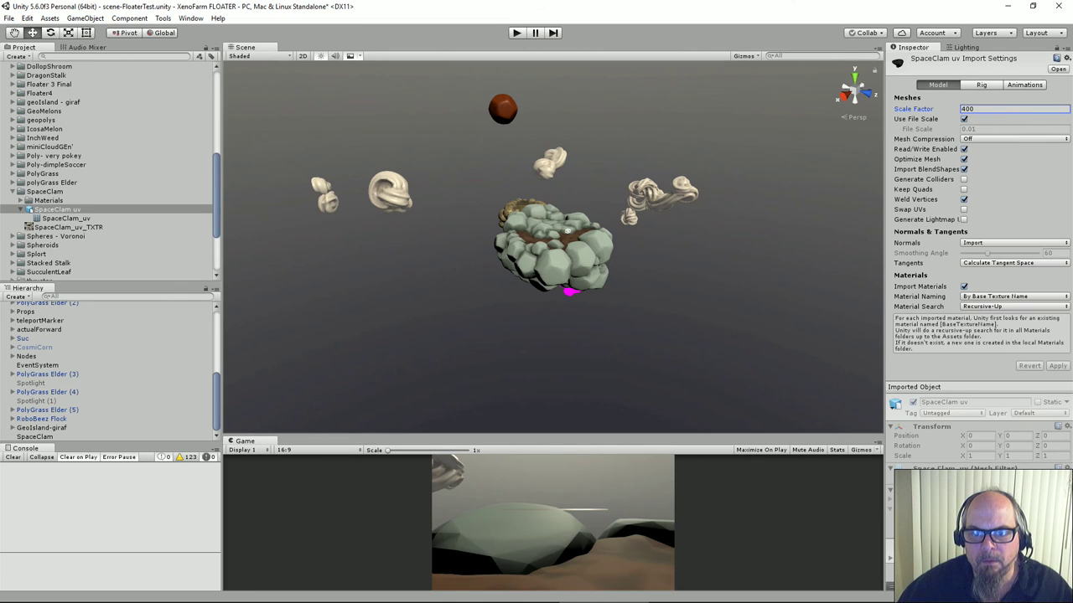
# Move the SpaceClam object away from the island to X 103.8, Z -75.4 and rotate it about -27 degrees around X
pyautogui.click(34, 437)
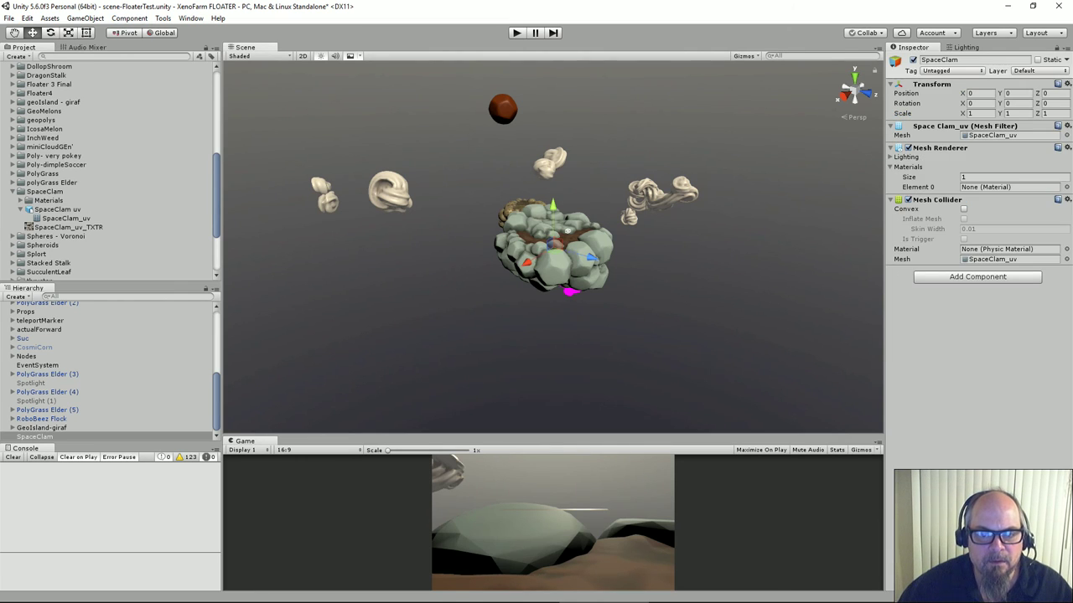
pyautogui.moveTo(555, 243); pyautogui.dragTo(370, 274)
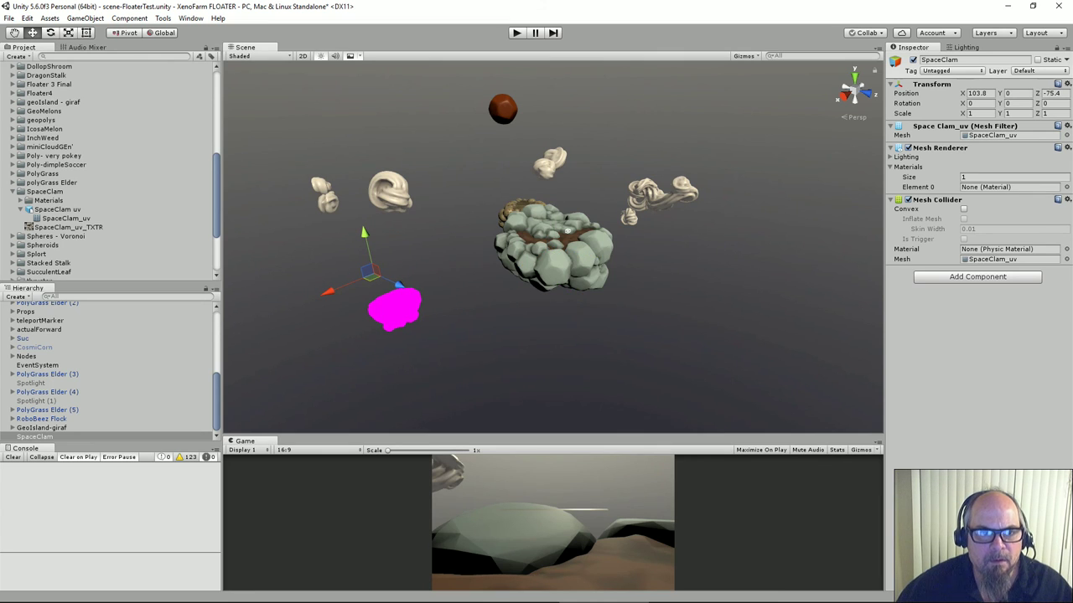
pyautogui.press('e')
pyautogui.moveTo(395, 275); pyautogui.dragTo(388, 234)
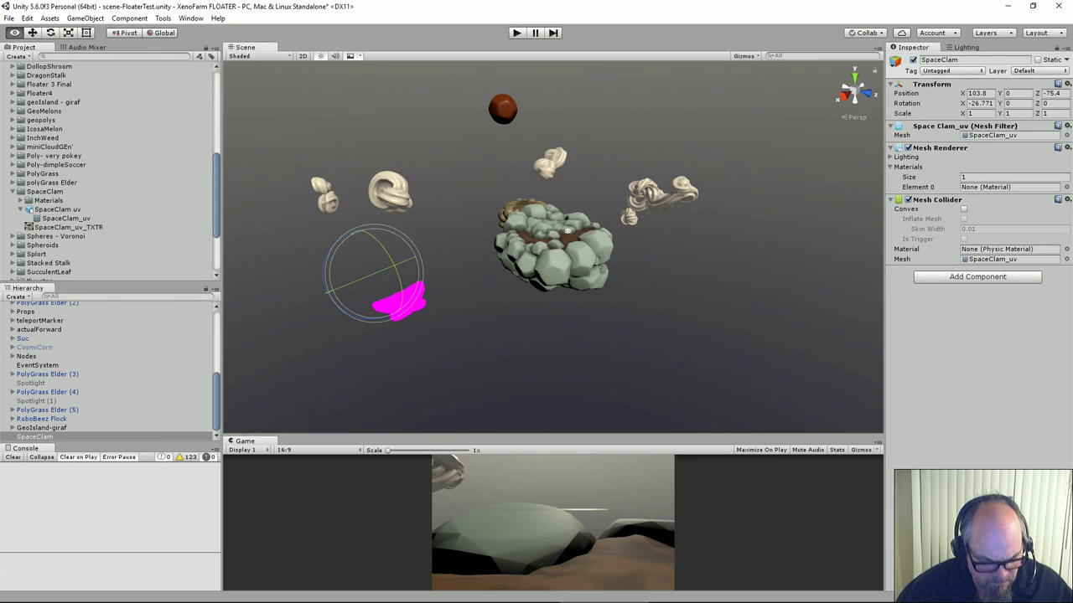
# Switch to ZBrush, return to Draw mode and recentre the clam shell using Unify and Set Pivot Point
pyautogui.hotkey('alt', 'Tab')
pyautogui.hotkey('alt', 'Tab')
pyautogui.hotkey('alt', 'Tab')
pyautogui.hotkey('alt', 'Tab')
pyautogui.hotkey('alt', 'Tab')
pyautogui.hotkey('alt', 'Tab')
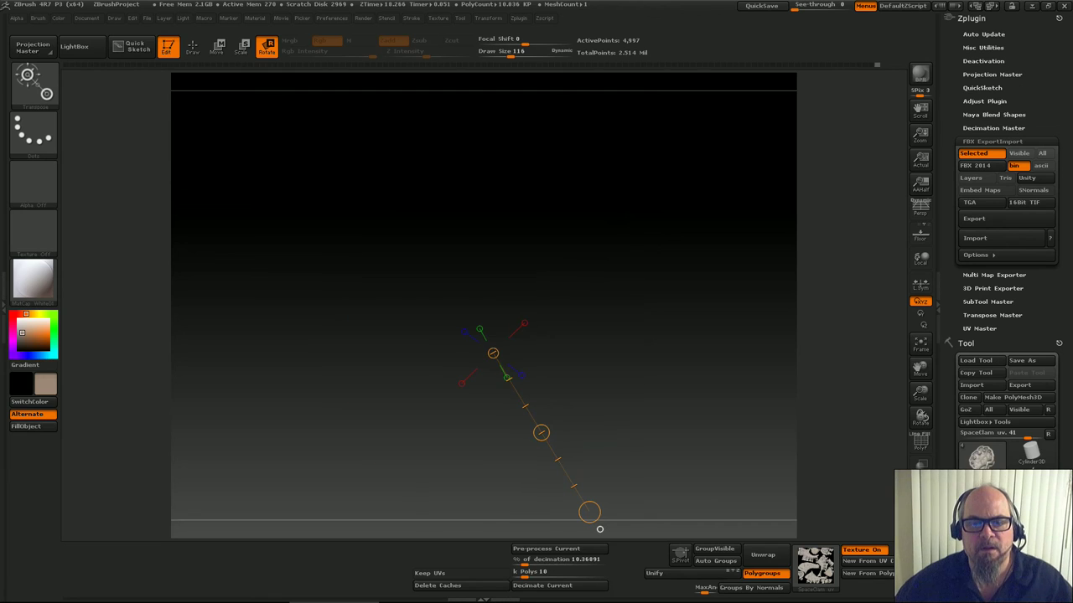
pyautogui.moveTo(695, 360); pyautogui.dragTo(689, 311)
pyautogui.press('w')
pyautogui.press('q')
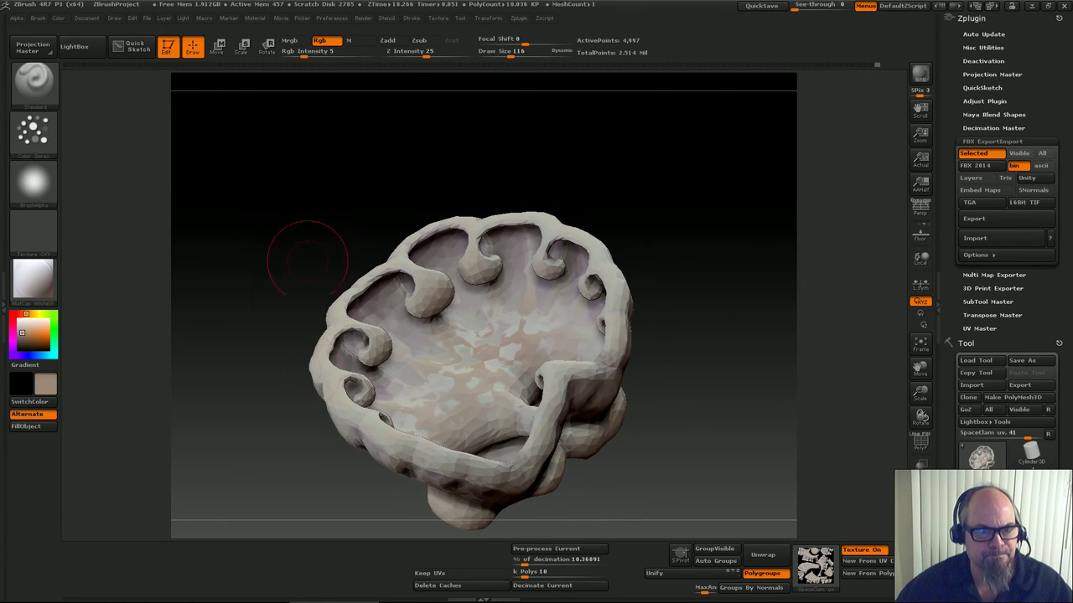
pyautogui.click(667, 573)
pyautogui.click(680, 556)
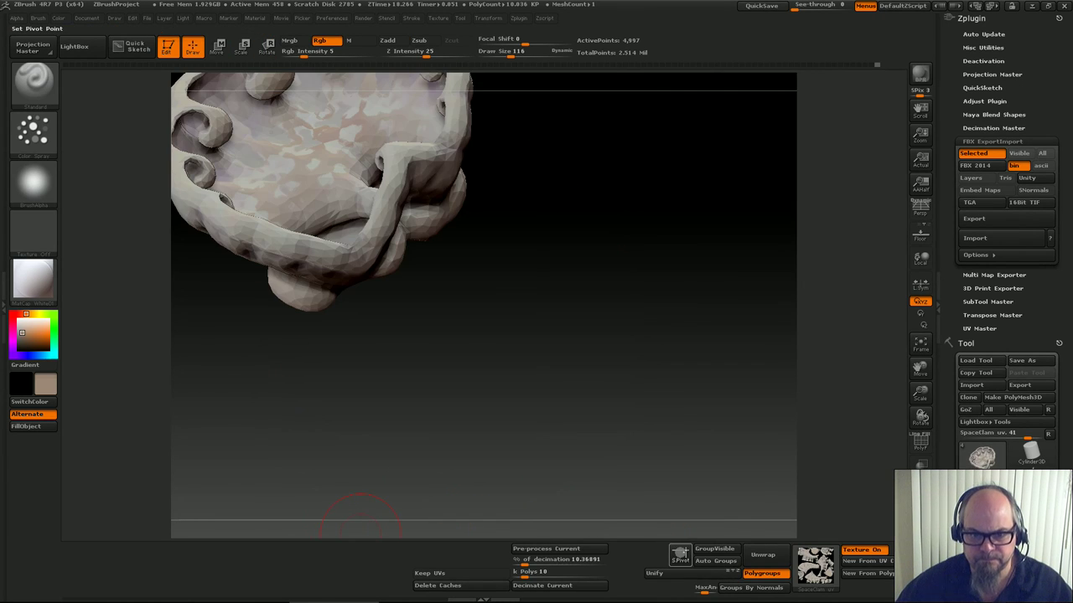
pyautogui.hotkey('ctrl', 'z')
# Export the recentred shell as FBX, replacing SpaceClam uv.fbx in the project's SpaceClam folder, and return to Unity
pyautogui.click(973, 218)
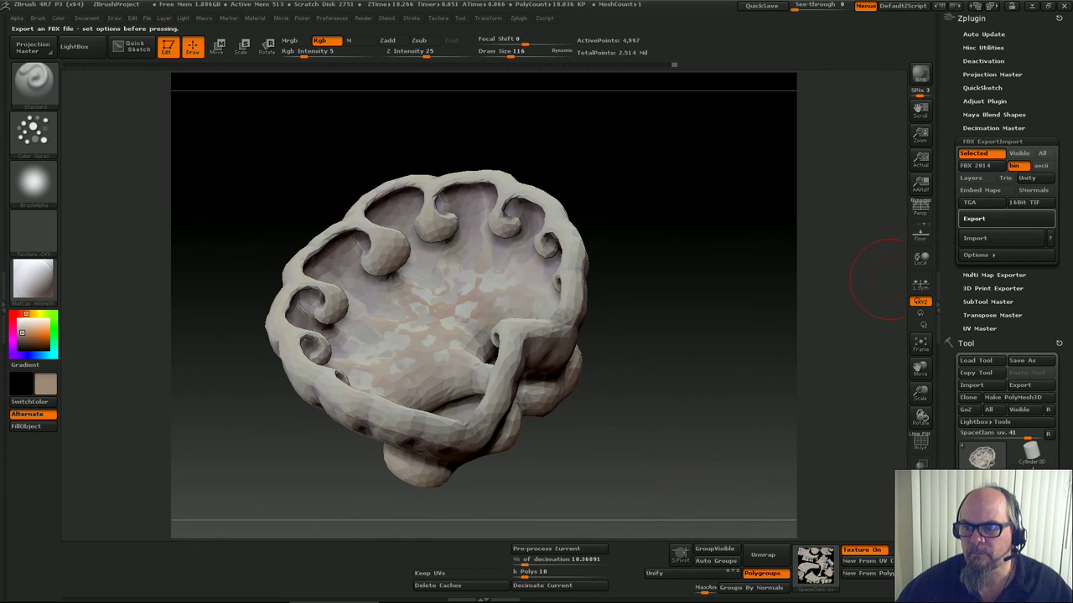
pyautogui.click(442, 393)
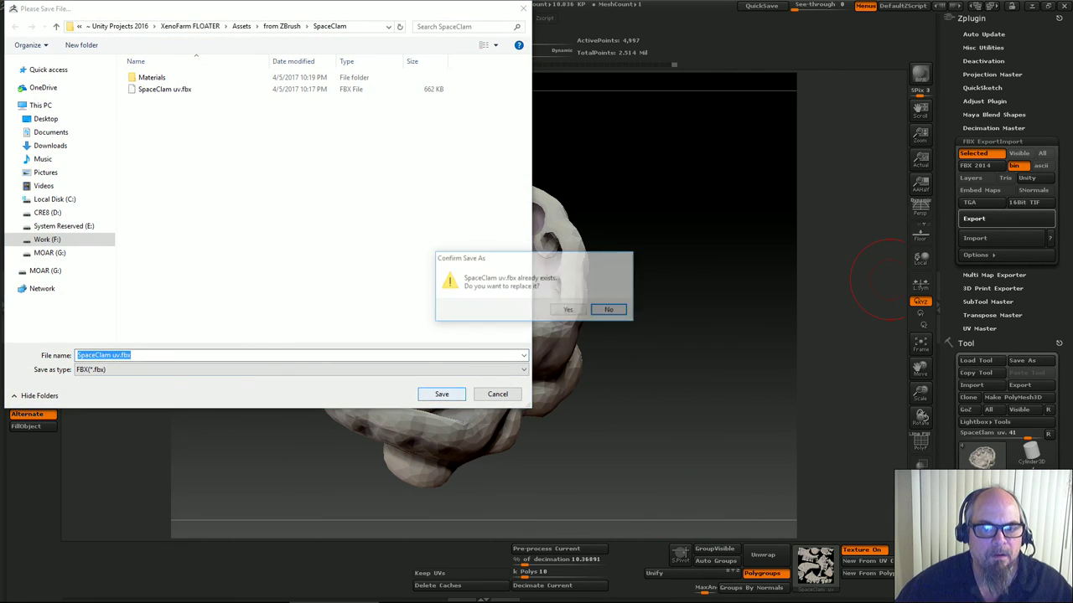
pyautogui.click(569, 310)
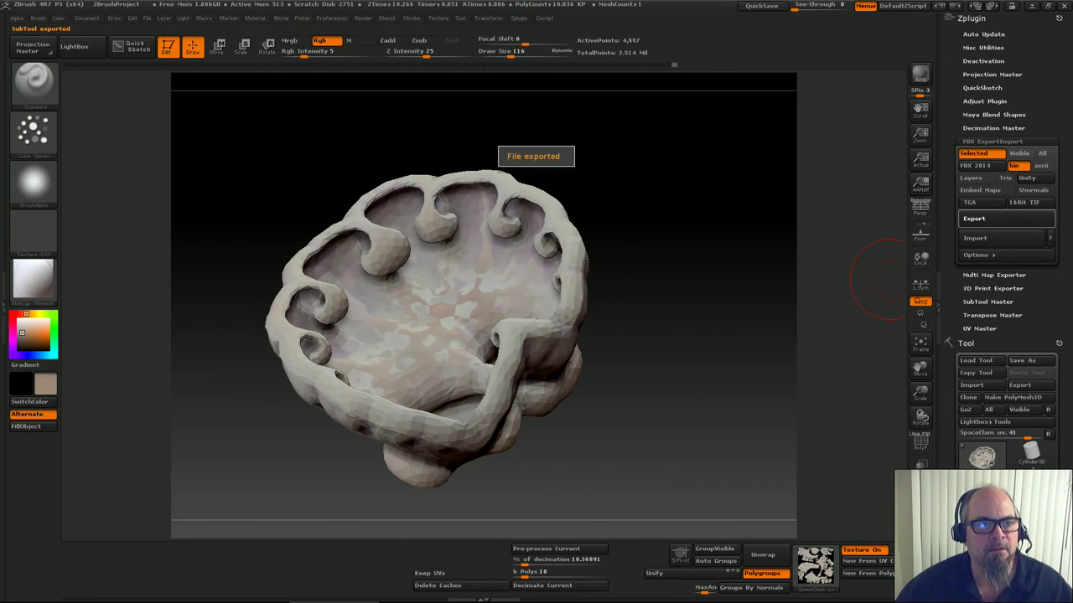
pyautogui.hotkey('alt', 'Tab')
pyautogui.hotkey('alt', 'Tab')
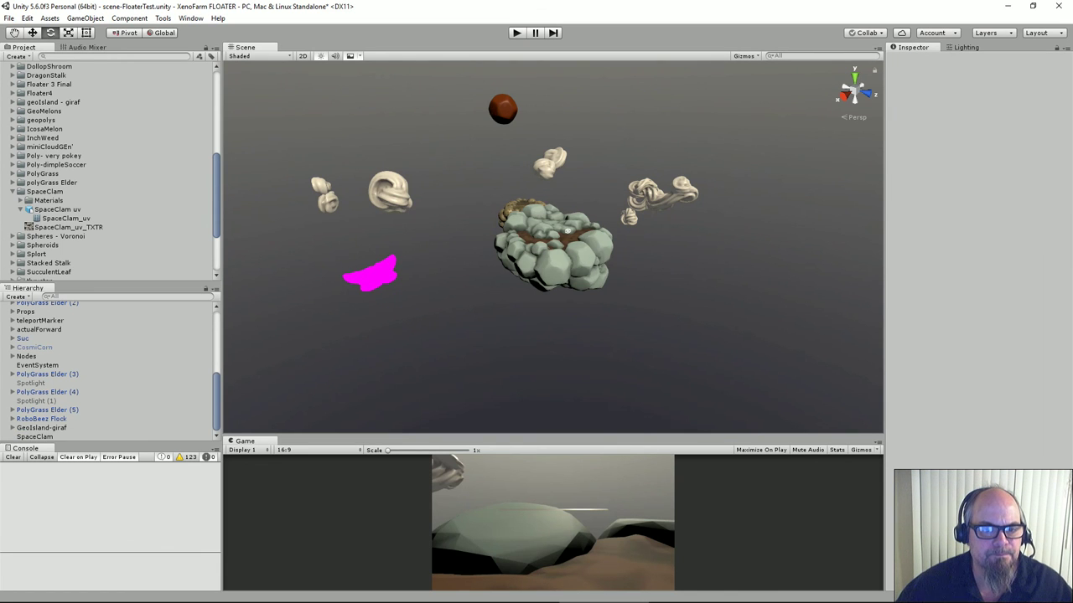
# Create a new material named SpaceClam in the SpaceClam asset folder
pyautogui.click(41, 192)
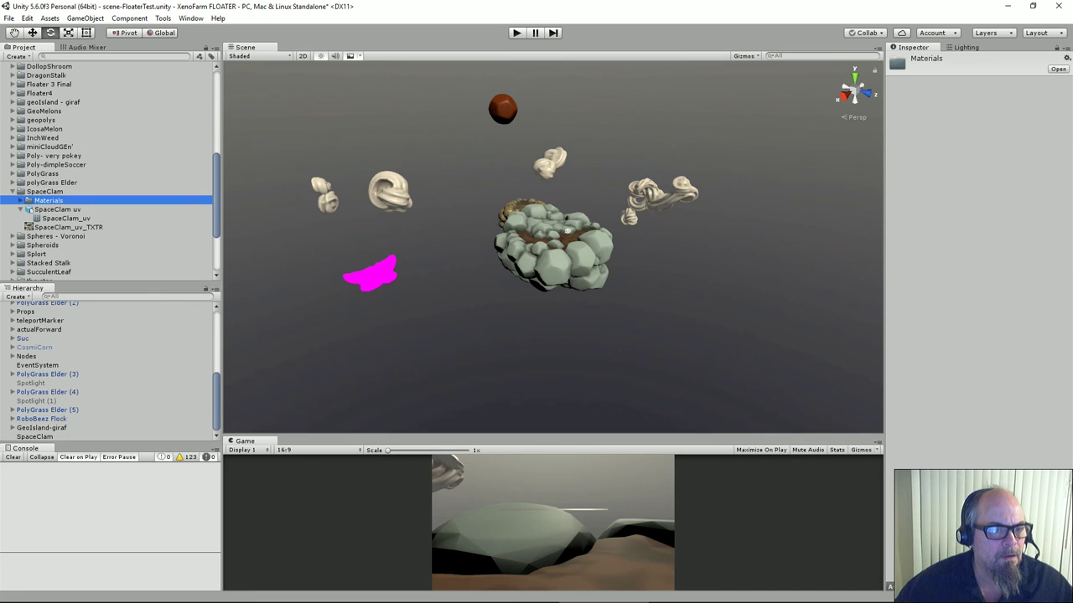
pyautogui.rightClick(42, 192)
pyautogui.moveTo(75, 201)
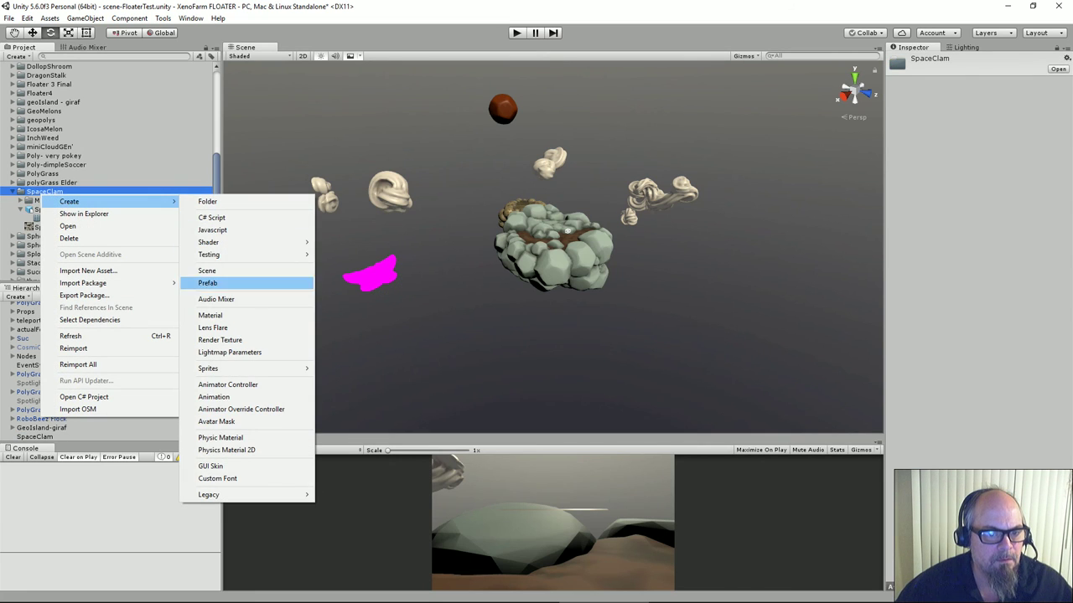
pyautogui.click(210, 315)
pyautogui.write('SpaceClam')
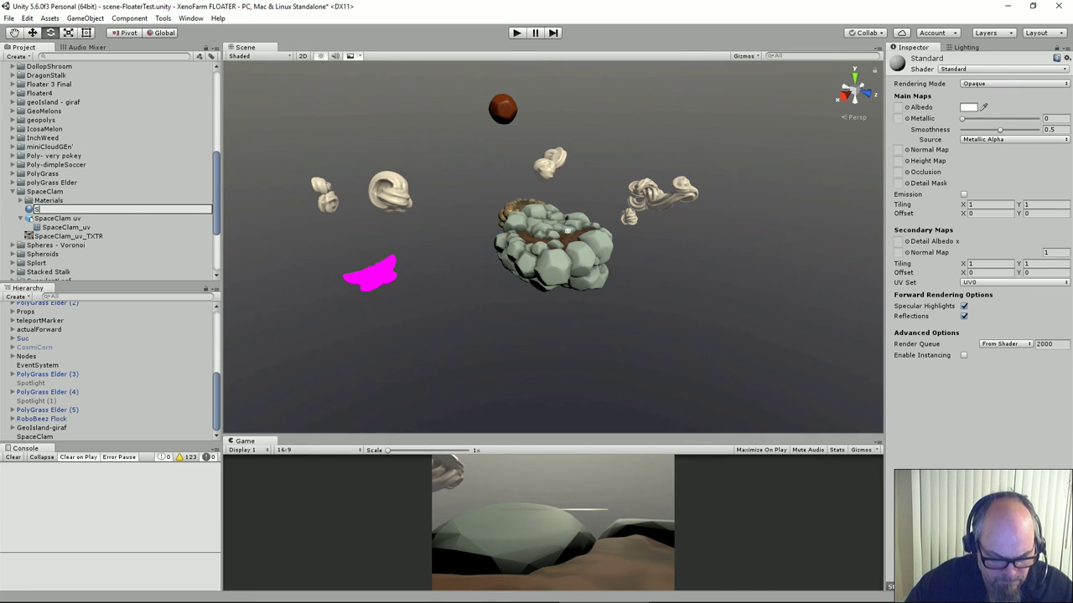
pyautogui.press('Return')
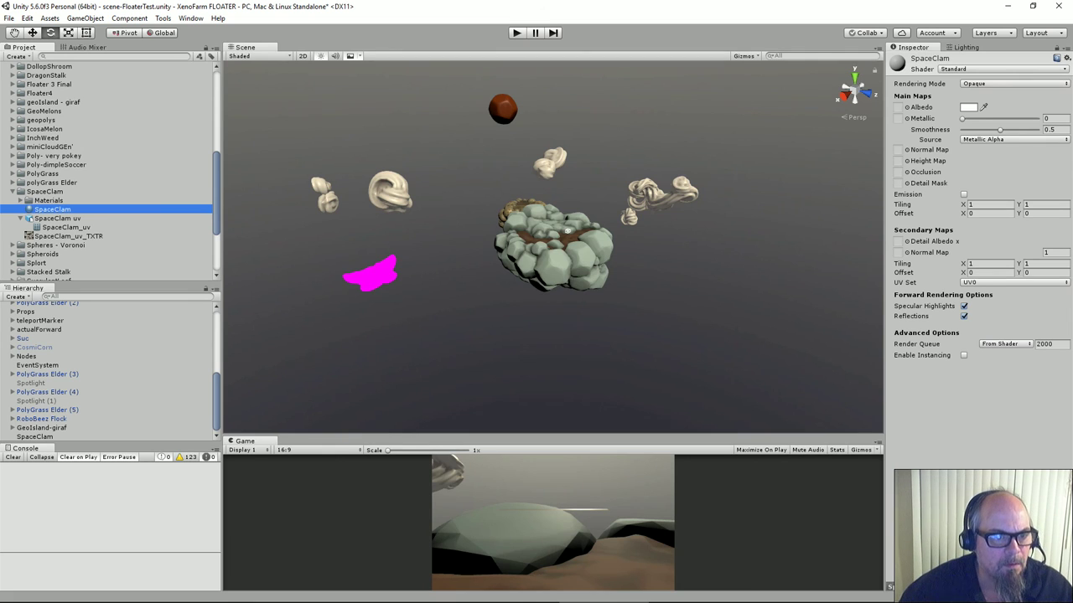
# Assign the SpaceClam_uv_TXTR texture as the SpaceClam material's Albedo map and apply the material to the clam in the scene
pyautogui.moveTo(899, 107); pyautogui.dragTo(898, 107)
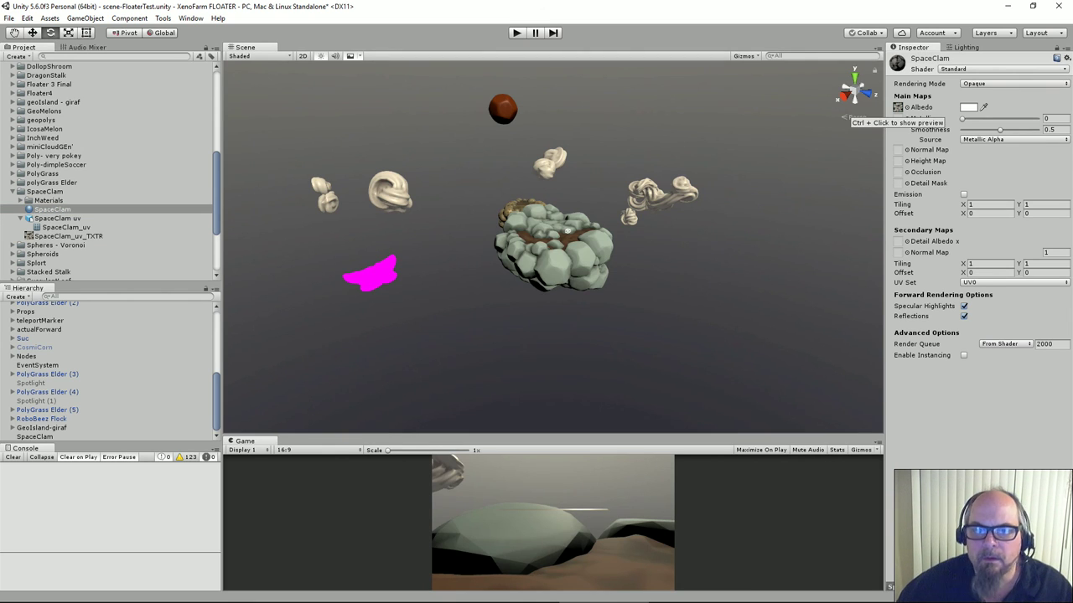
pyautogui.click(53, 209)
pyautogui.moveTo(52, 208); pyautogui.dragTo(370, 273)
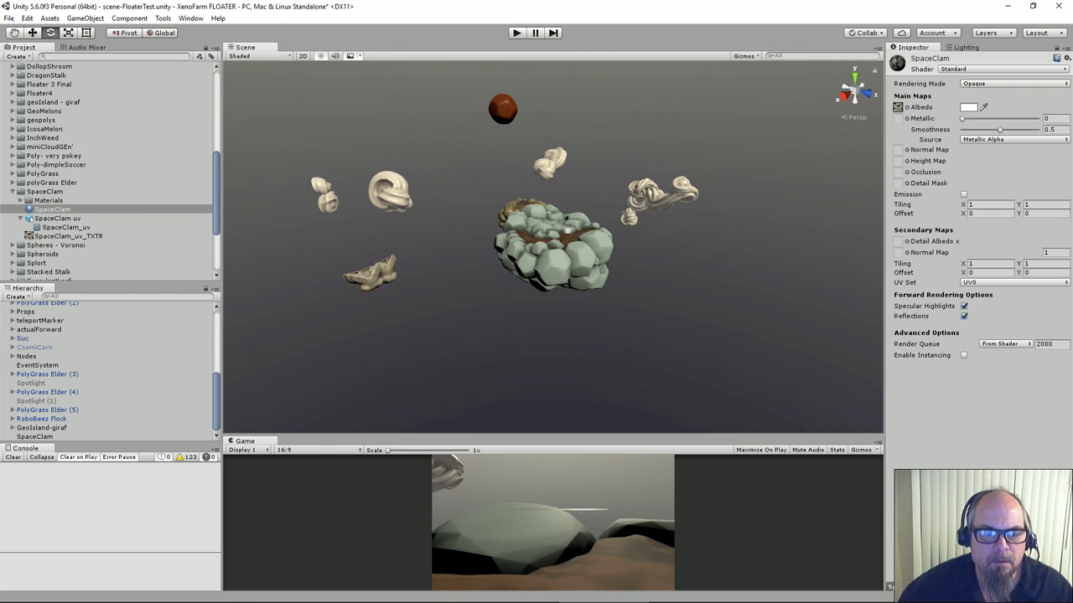
# Set the SpaceClam uv model's import Scale Factor to 1400 and apply it
pyautogui.click(57, 218)
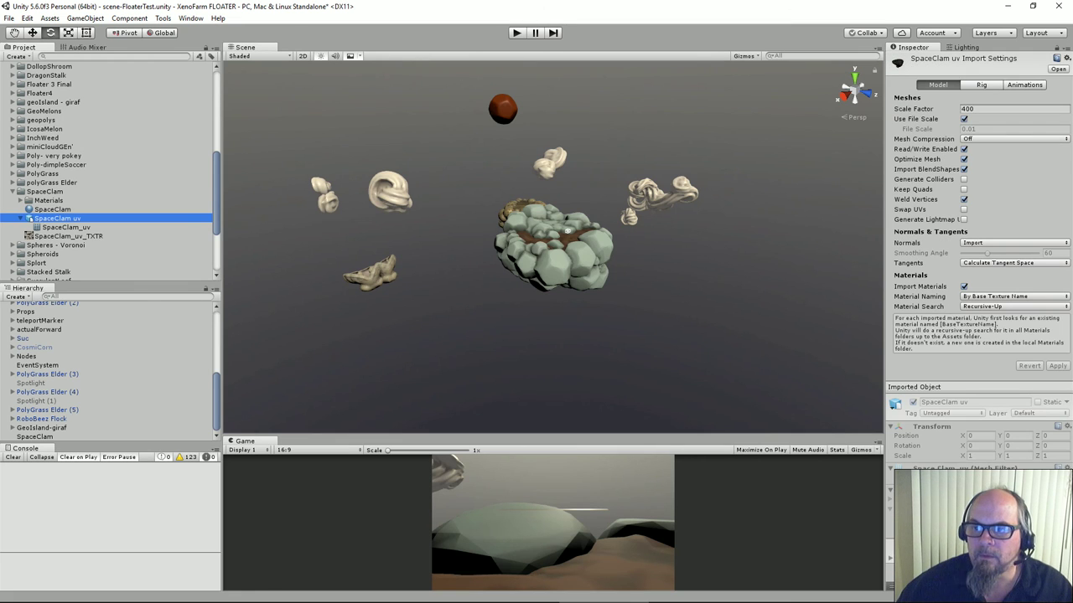
pyautogui.click(989, 109)
pyautogui.write('1400')
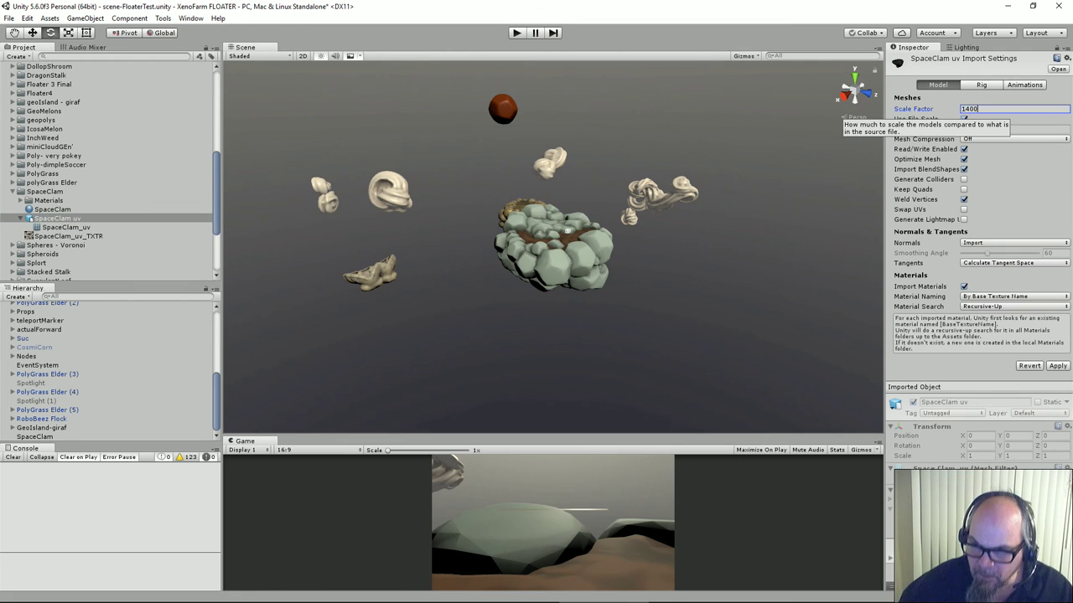
pyautogui.click(1058, 366)
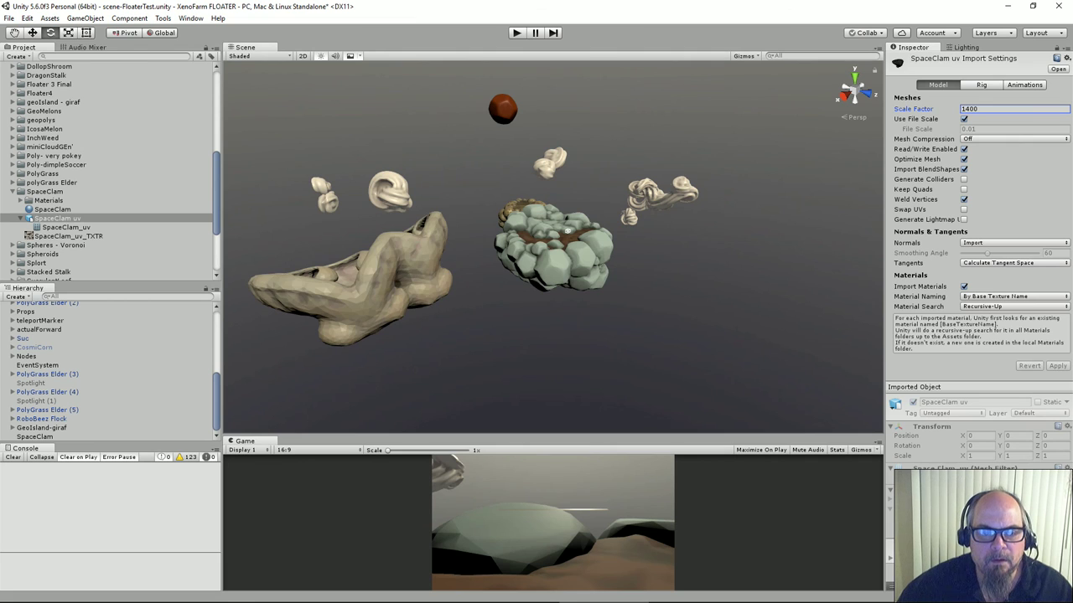
# Level the SpaceClam in the scene by setting its X rotation to 0
pyautogui.click(368, 285)
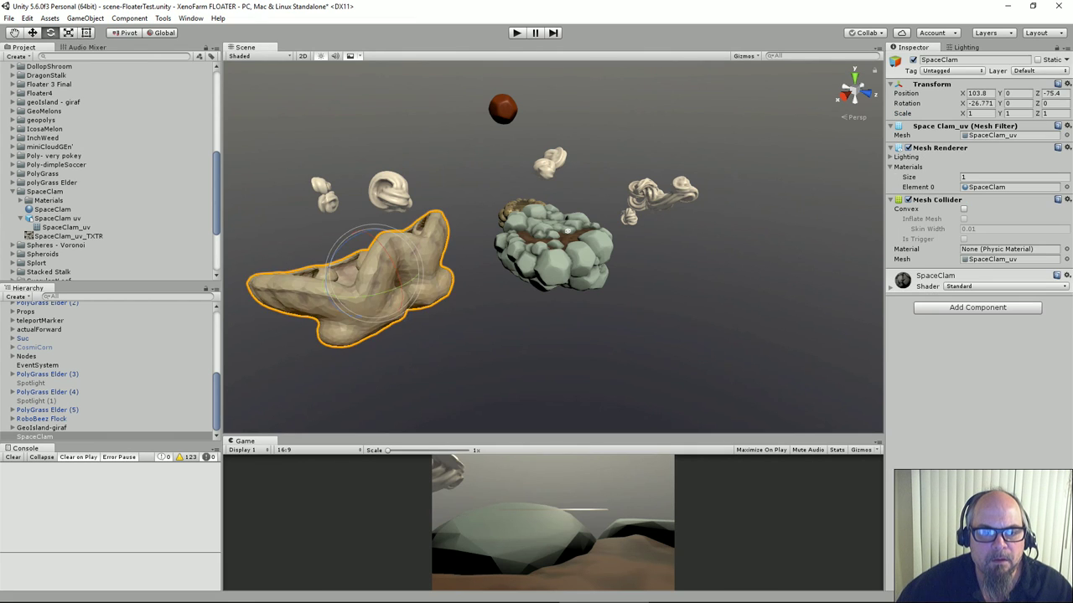
pyautogui.moveTo(373, 285); pyautogui.dragTo(405, 293, button='right')
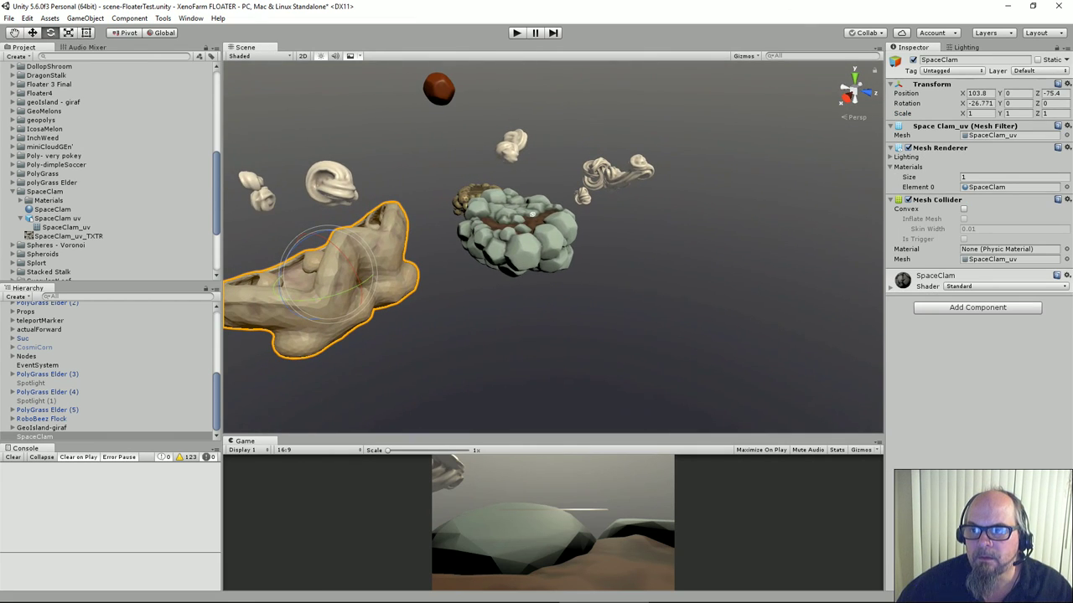
pyautogui.click(979, 104)
pyautogui.write('0')
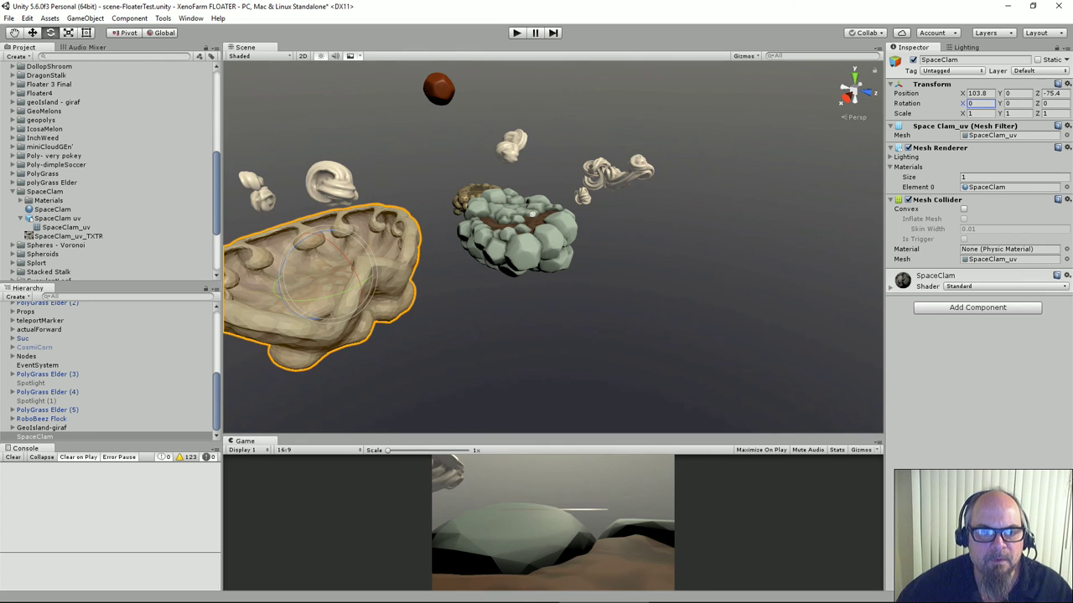
# Lower the SpaceClam and move it onto the rock island, to about X -8.4, Y -19.4, Z -2.9, to compare sizes
pyautogui.click(704, 268)
pyautogui.press('w')
pyautogui.moveTo(720, 186)
pyautogui.mouseDown(button='right')
pyautogui.moveTo(689, 186)
pyautogui.moveTo(692, 176)
pyautogui.moveTo(719, 178)
pyautogui.moveTo(736, 200)
pyautogui.mouseUp(button='right')
pyautogui.press('s')
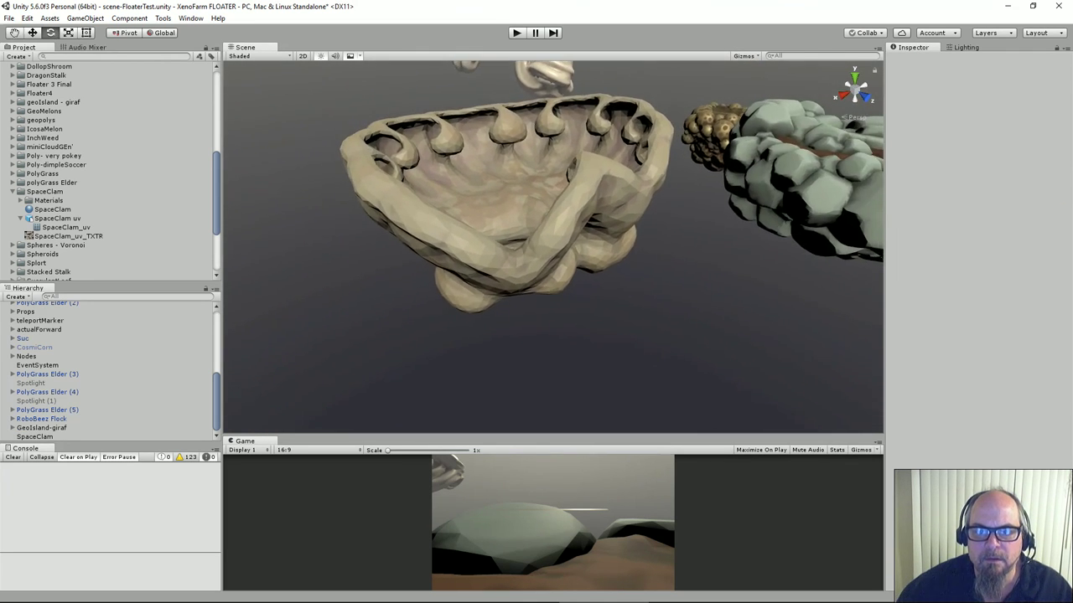
pyautogui.click(518, 198)
pyautogui.press('w')
pyautogui.moveTo(525, 139); pyautogui.dragTo(525, 183)
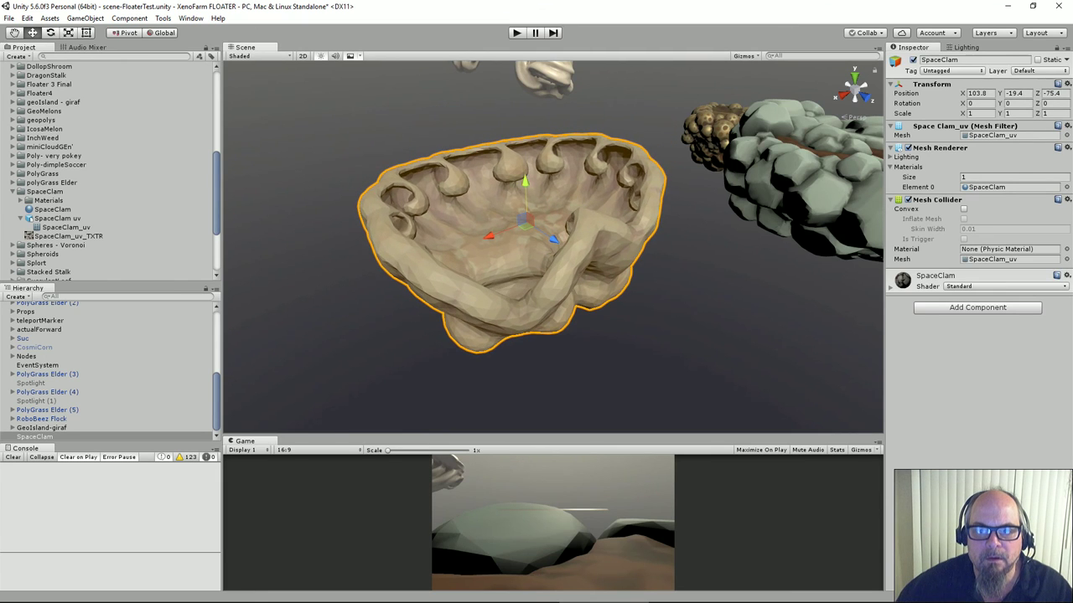
pyautogui.moveTo(525, 227); pyautogui.dragTo(814, 211)
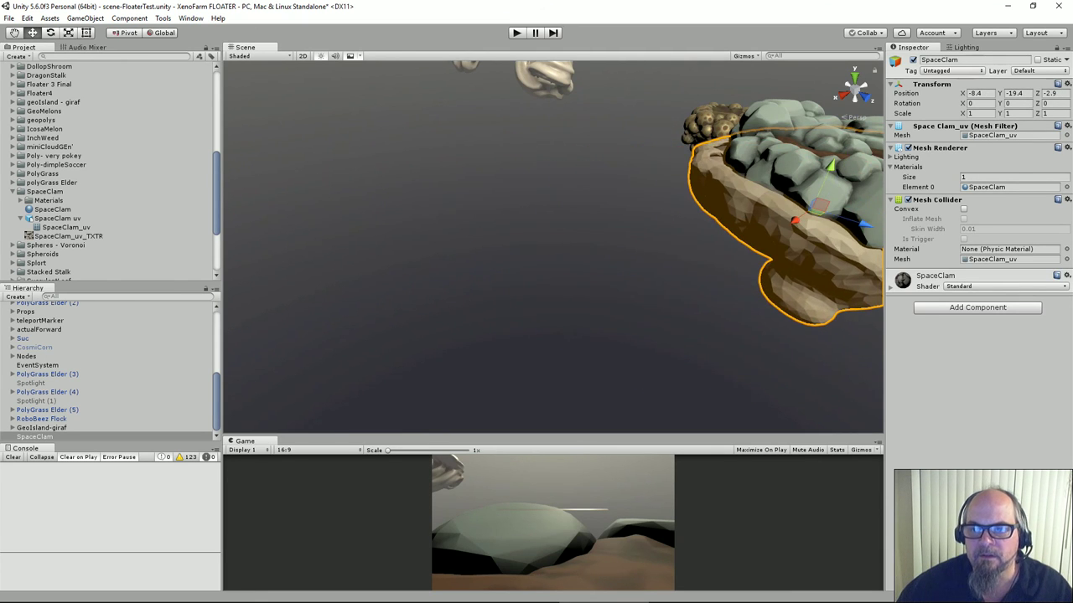
# Move the SpaceClam off the rock island back into open space, to about X 118.7, Y 1.2, Z -76.3
pyautogui.moveTo(808, 152); pyautogui.dragTo(850, 157, button='right')
pyautogui.press('s')
pyautogui.press('w')
pyautogui.press('e')
pyautogui.moveTo(742, 230); pyautogui.dragTo(333, 283)
pyautogui.moveTo(402, 252); pyautogui.dragTo(302, 302, button='right')
pyautogui.keyDown('alt'); pyautogui.moveTo(394, 252); pyautogui.dragTo(410, 243); pyautogui.keyUp('alt')
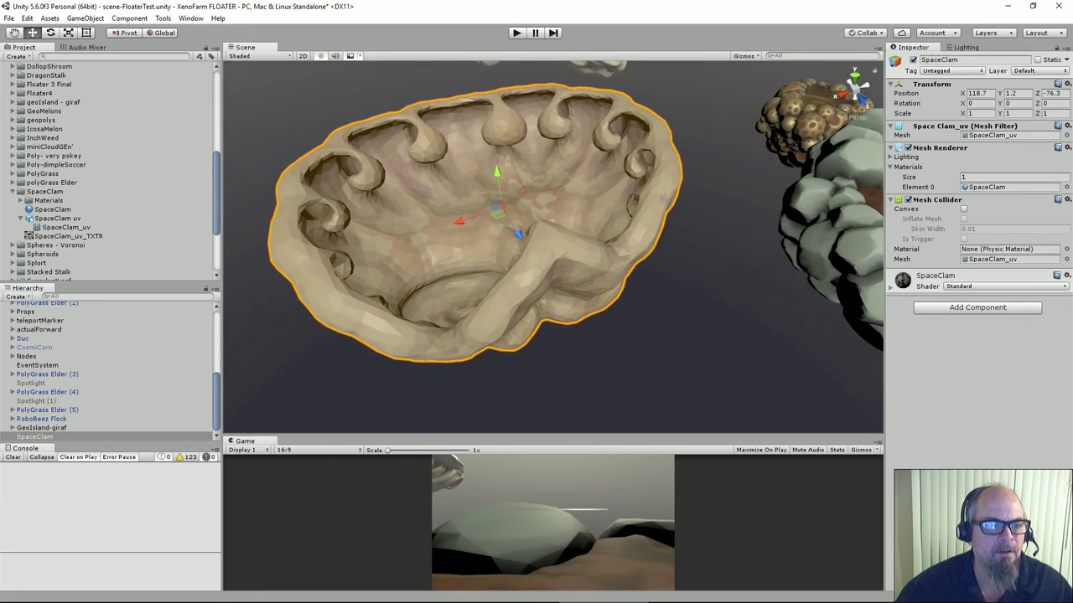
# Enlarge the SpaceClam uv model by setting its import Scale Factor to 1800 and applying it
pyautogui.click(57, 218)
pyautogui.click(972, 109)
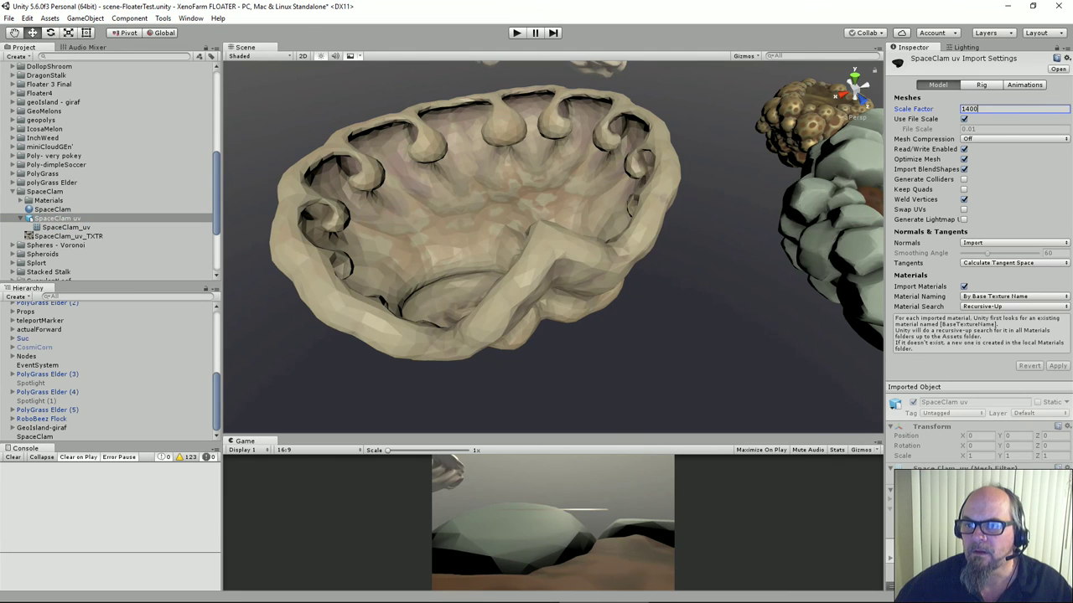
pyautogui.write('1800')
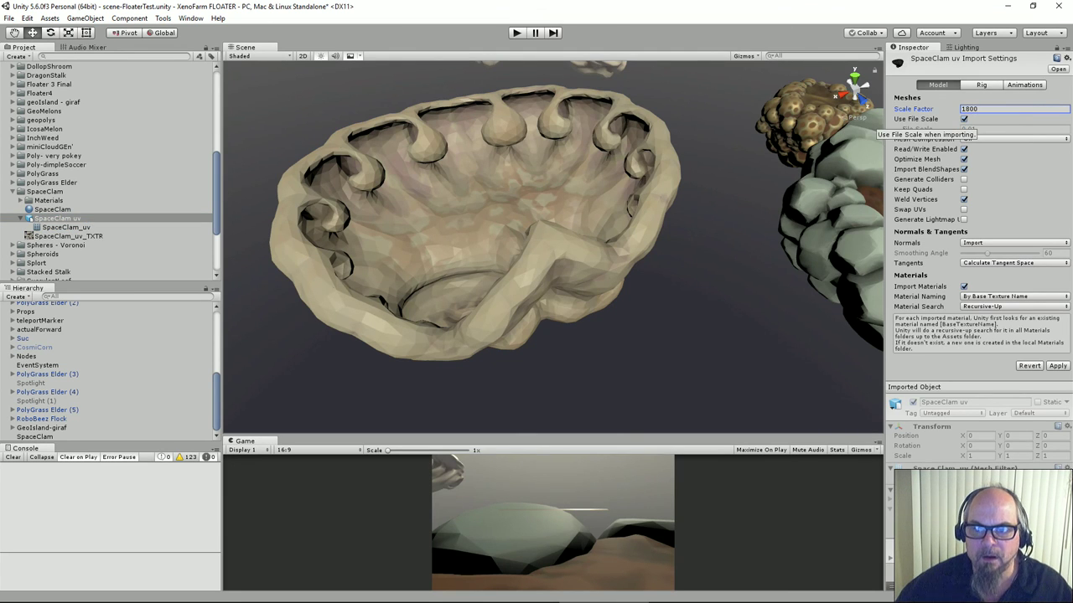
pyautogui.click(1058, 366)
pyautogui.scroll(-10, 520, 247)
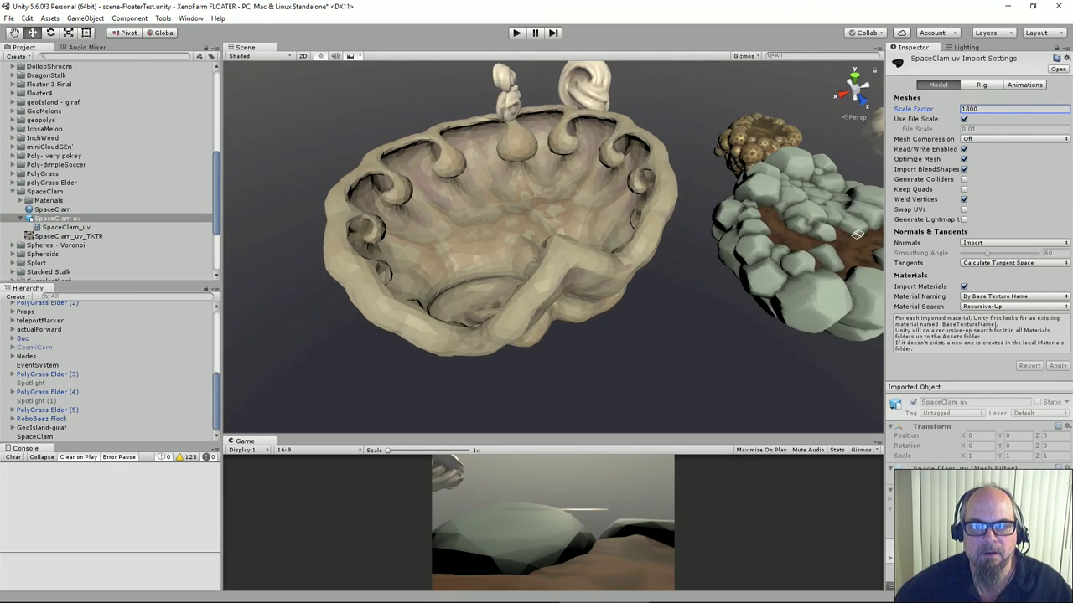
# Shift the enlarged SpaceClam forward beside the rock island, to about X 120, Y 1.2, Z -23.8
pyautogui.click(520, 243)
pyautogui.moveTo(530, 197); pyautogui.dragTo(532, 207)
pyautogui.moveTo(553, 269); pyautogui.dragTo(581, 301)
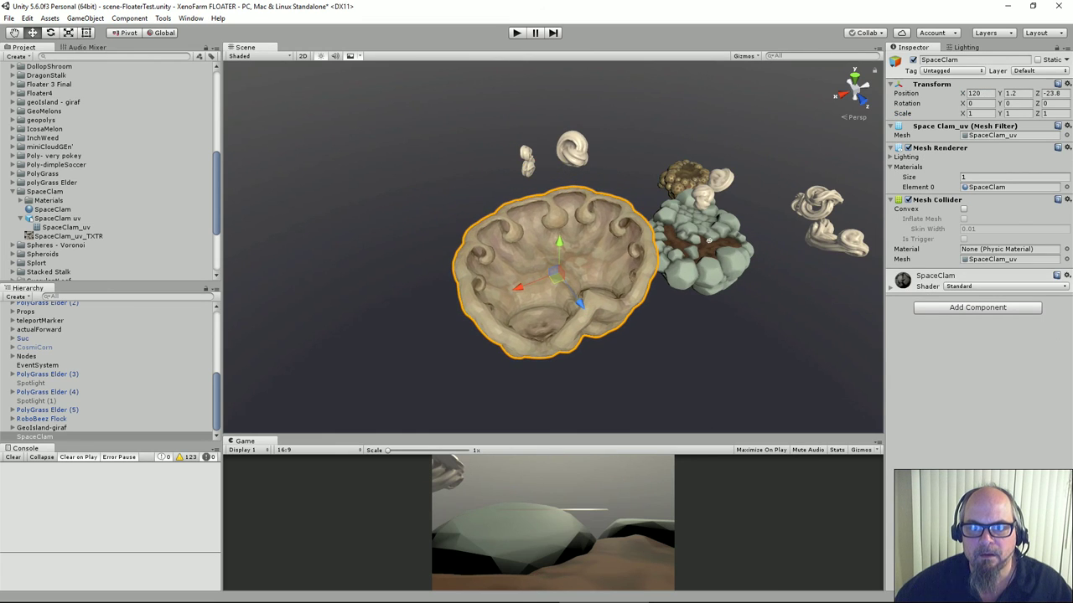
# Move the cloud chunks behind the SpaceClam farther back, away from the shell
pyautogui.click(528, 163)
pyautogui.keyDown('shift'); pyautogui.click(570, 146); pyautogui.keyUp('shift')
pyautogui.moveTo(591, 166); pyautogui.dragTo(558, 102)
pyautogui.click(526, 153)
pyautogui.moveTo(547, 173); pyautogui.dragTo(526, 138)
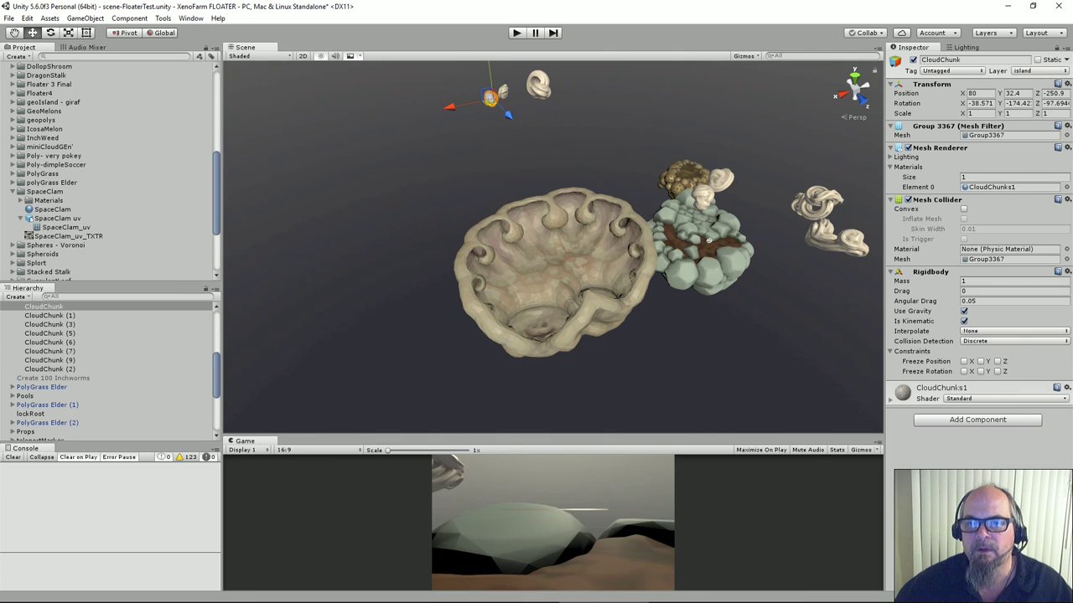
# Lower the SpaceClam and separate it from the rock island, to about X 135.7, Y -34.6, Z -67.7
pyautogui.keyDown('alt'); pyautogui.moveTo(709, 240); pyautogui.dragTo(798, 299); pyautogui.keyUp('alt')
pyautogui.press('d')
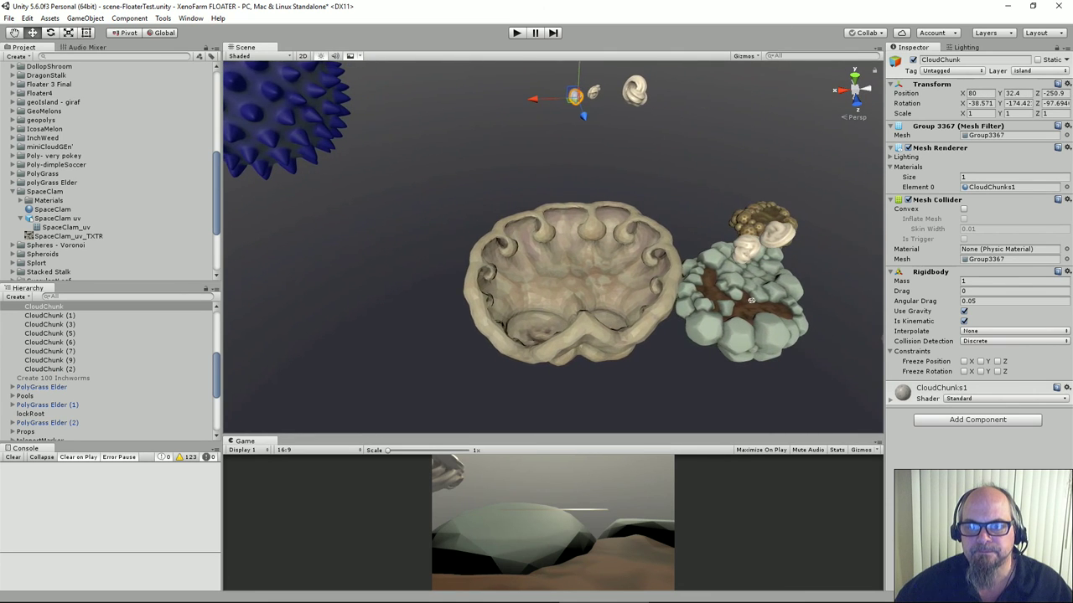
pyautogui.click(578, 289)
pyautogui.moveTo(576, 257); pyautogui.dragTo(544, 278)
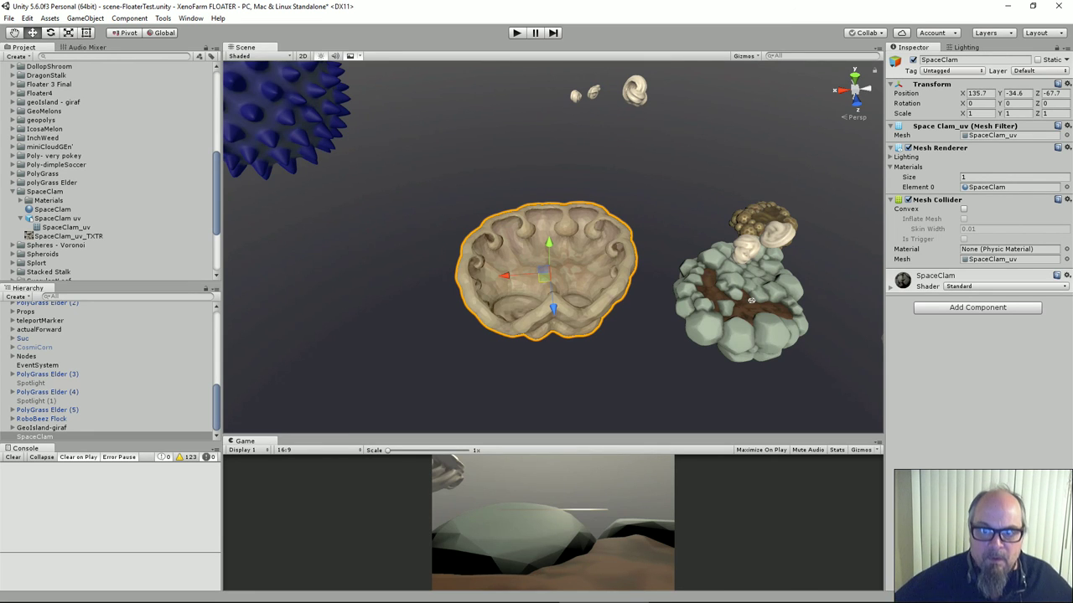
# Run the scene in Play mode and restart it with Maximize On Play enabled for VR viewing
pyautogui.hotkey('ctrl', 'p')
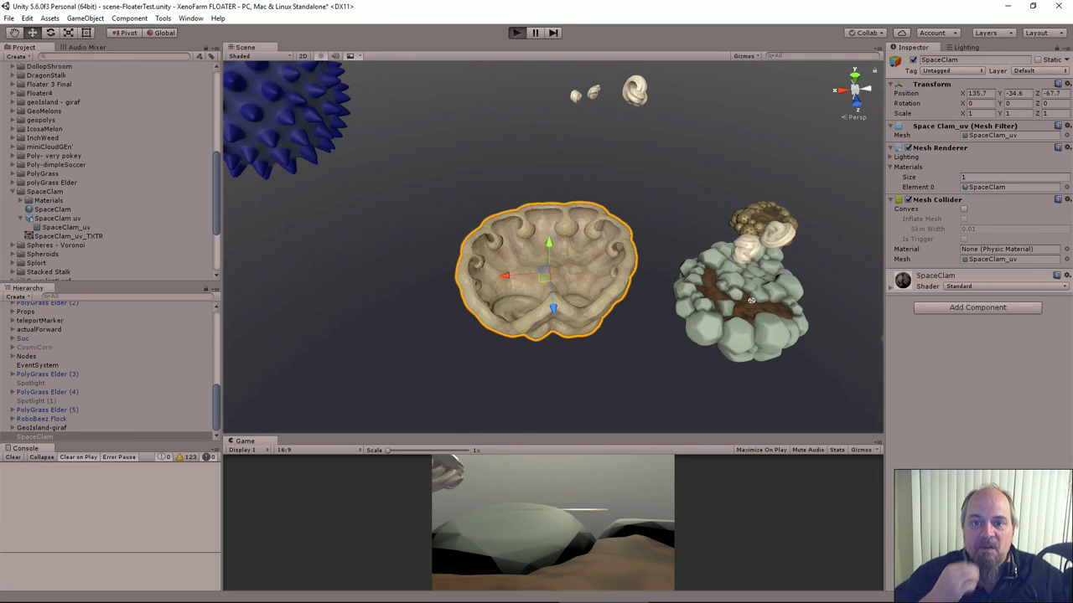
pyautogui.hotkey('ctrl', 'p')
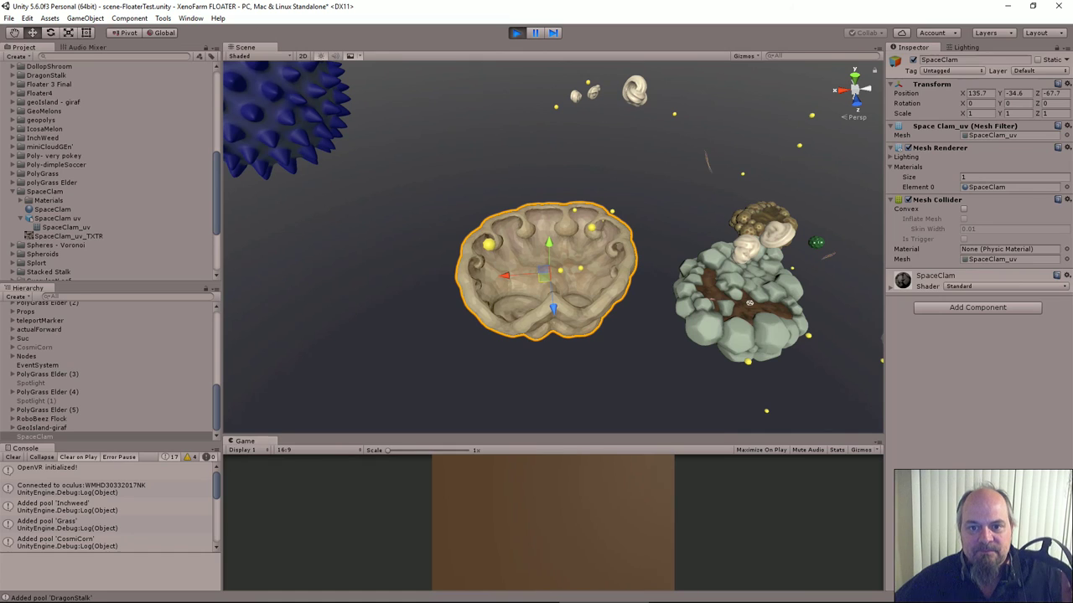
pyautogui.hotkey('ctrl', 'p')
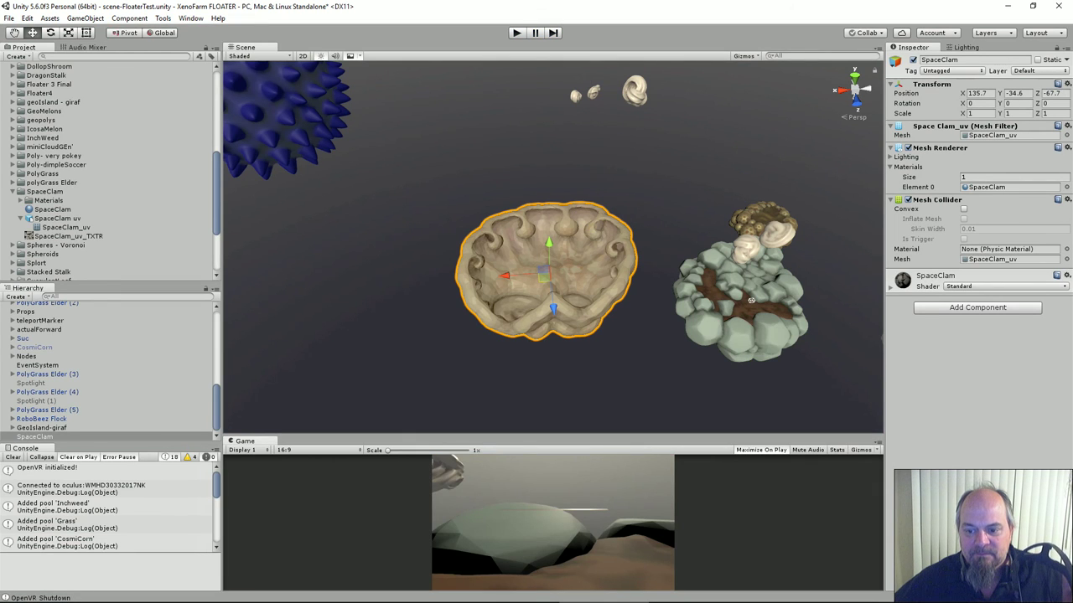
pyautogui.hotkey('ctrl', 'p')
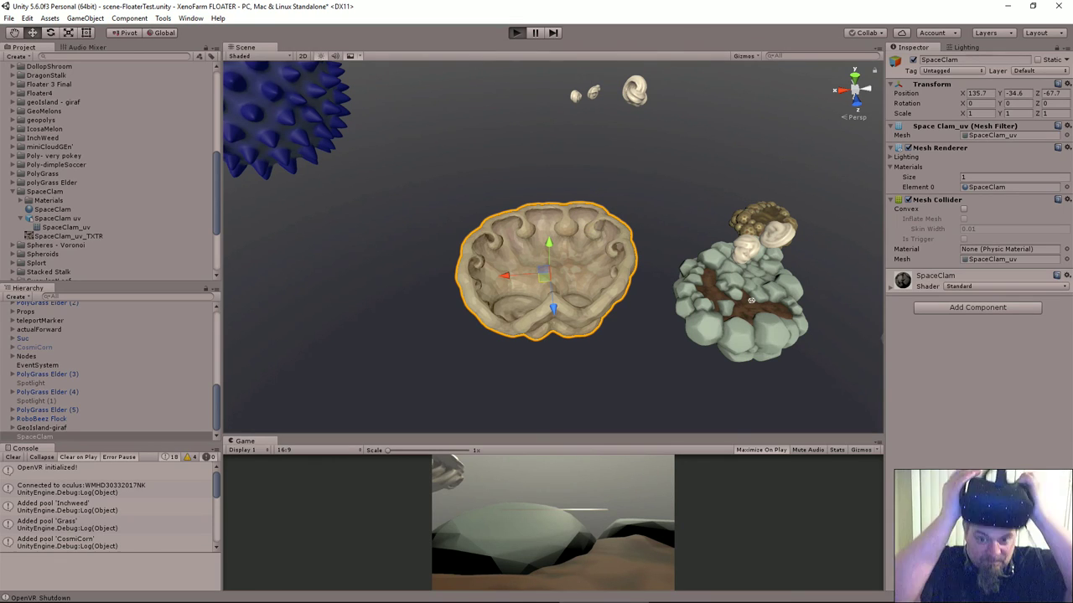